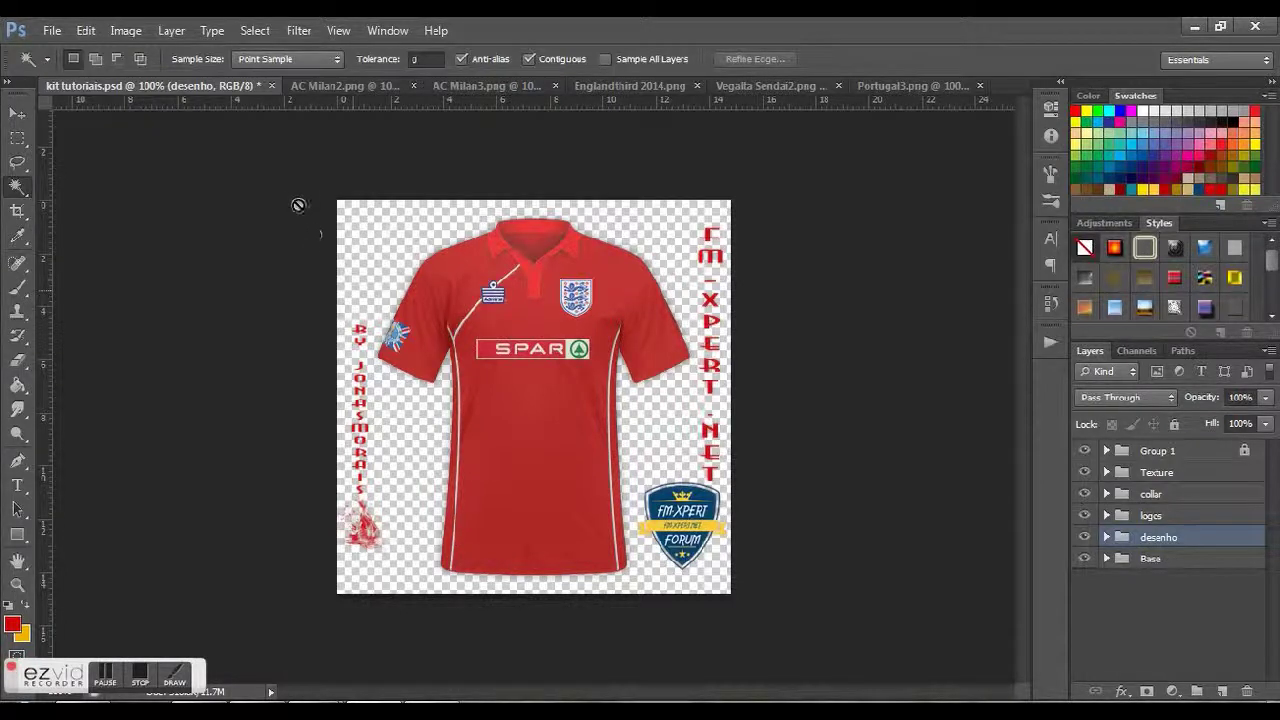
Step: Examine the finished shirt designs in the AC Milan2, AC Milan3, Englandthird 2014, Vegalta Sendai2 and Portugal3 images
{"action": "left_click", "coordinate": [340, 88]}
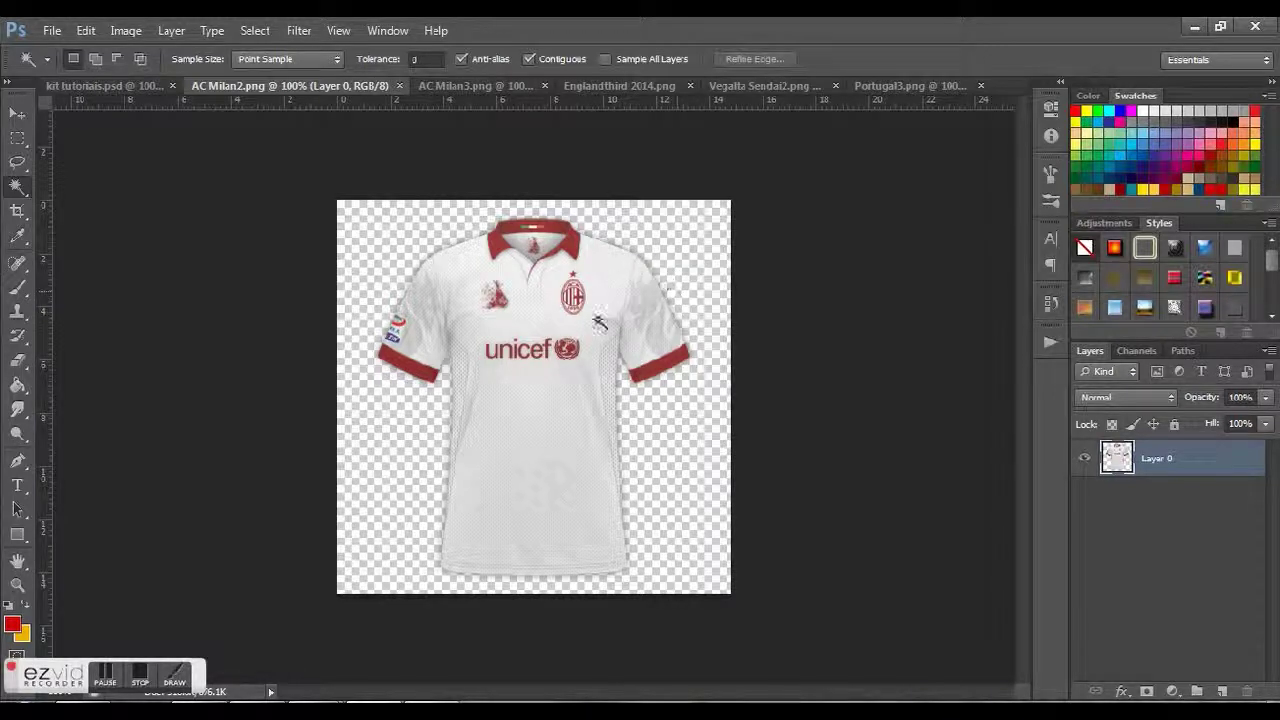
{"action": "left_click", "coordinate": [469, 88]}
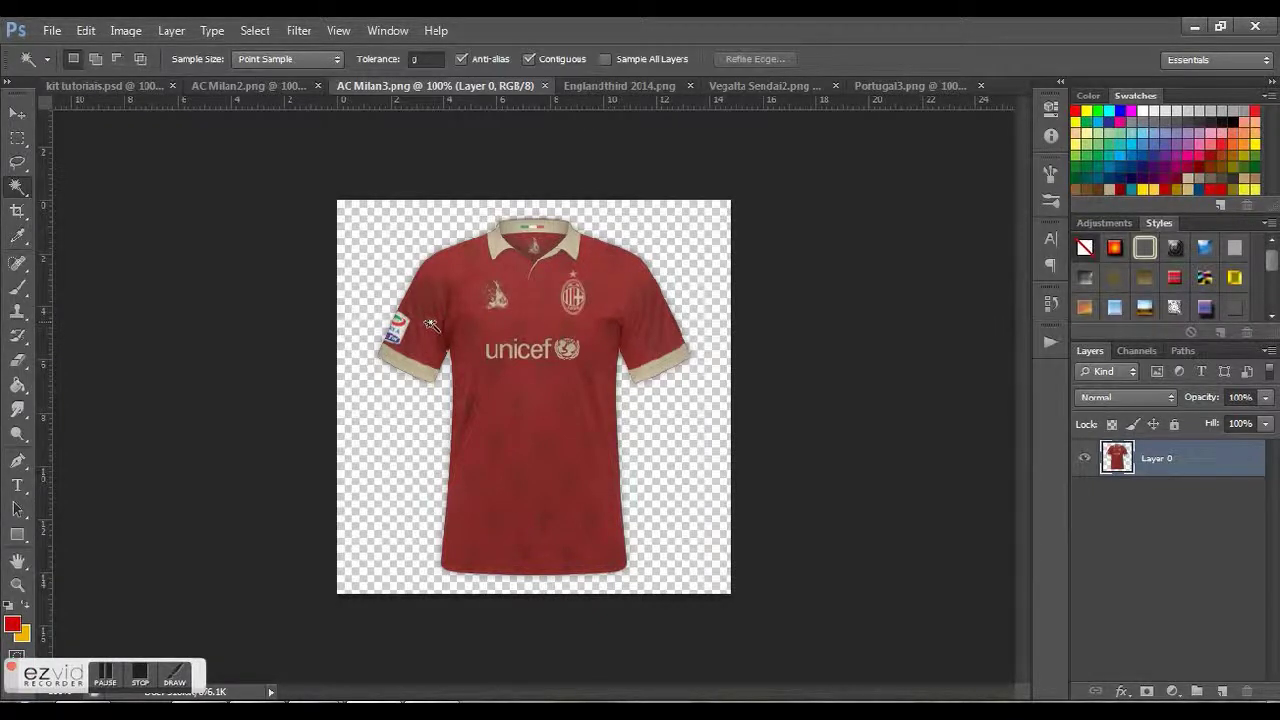
{"action": "left_click", "coordinate": [622, 86]}
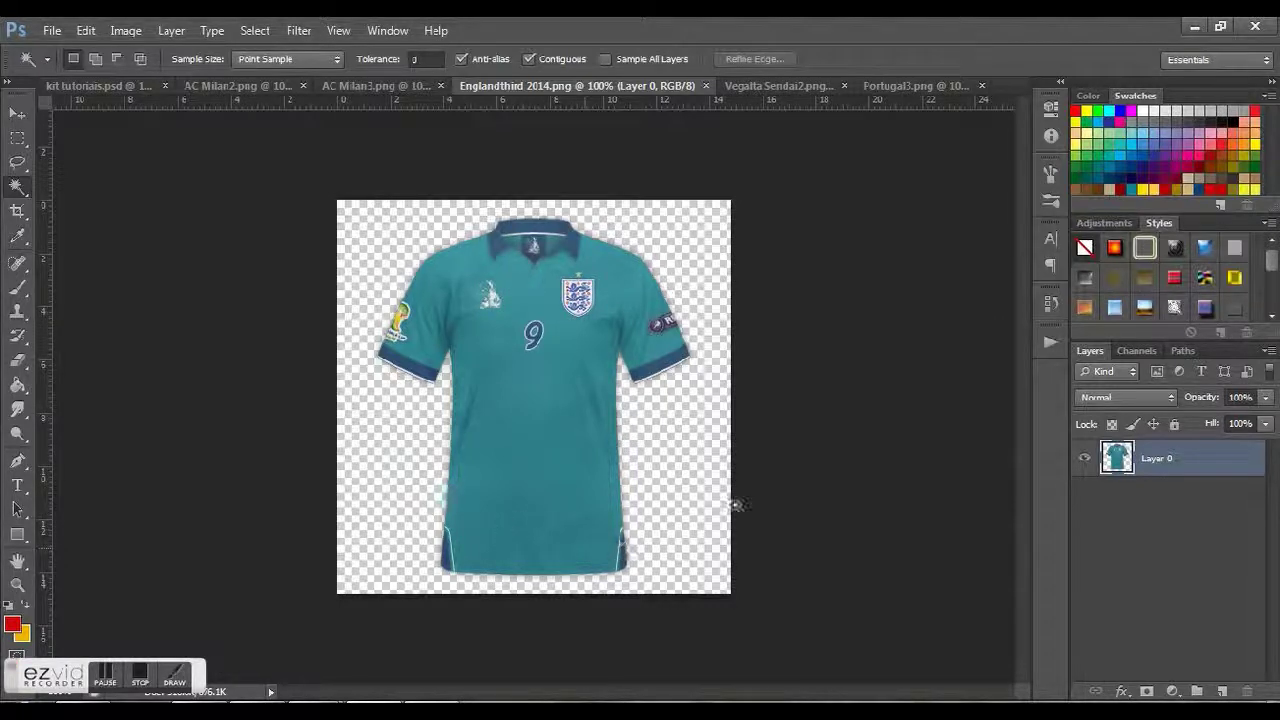
{"action": "left_click", "coordinate": [767, 82]}
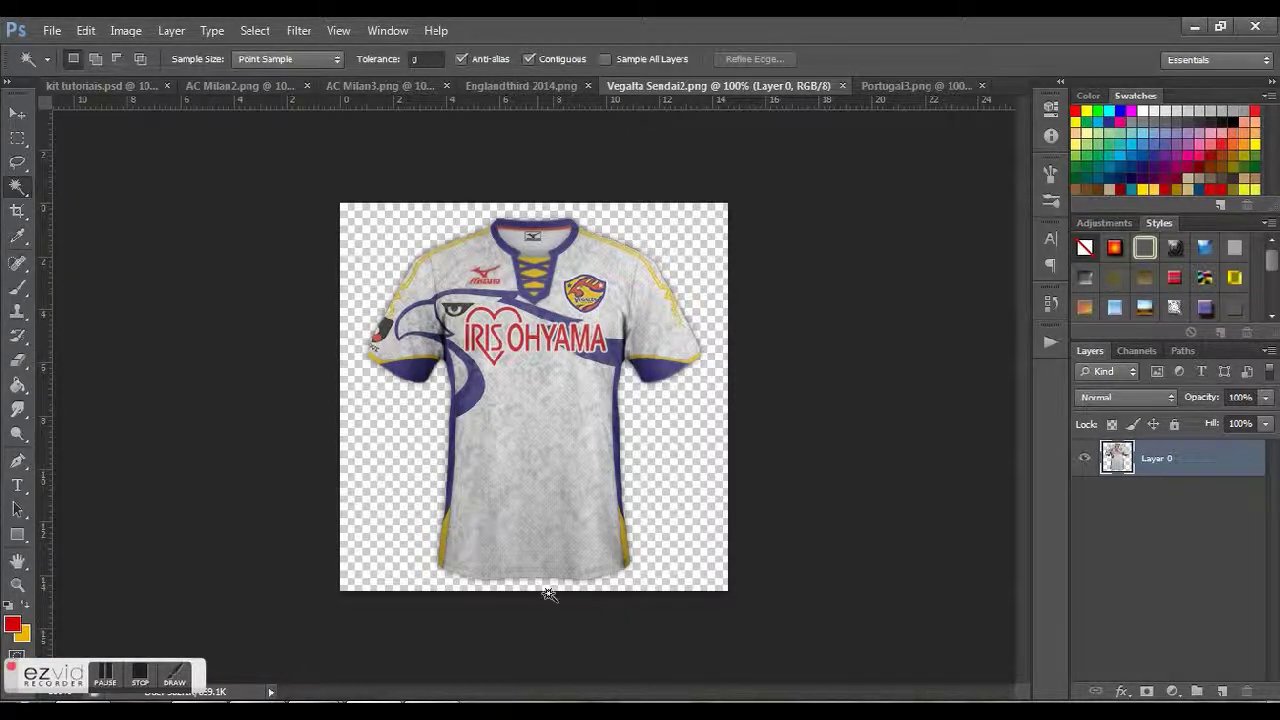
{"action": "left_click", "coordinate": [913, 88]}
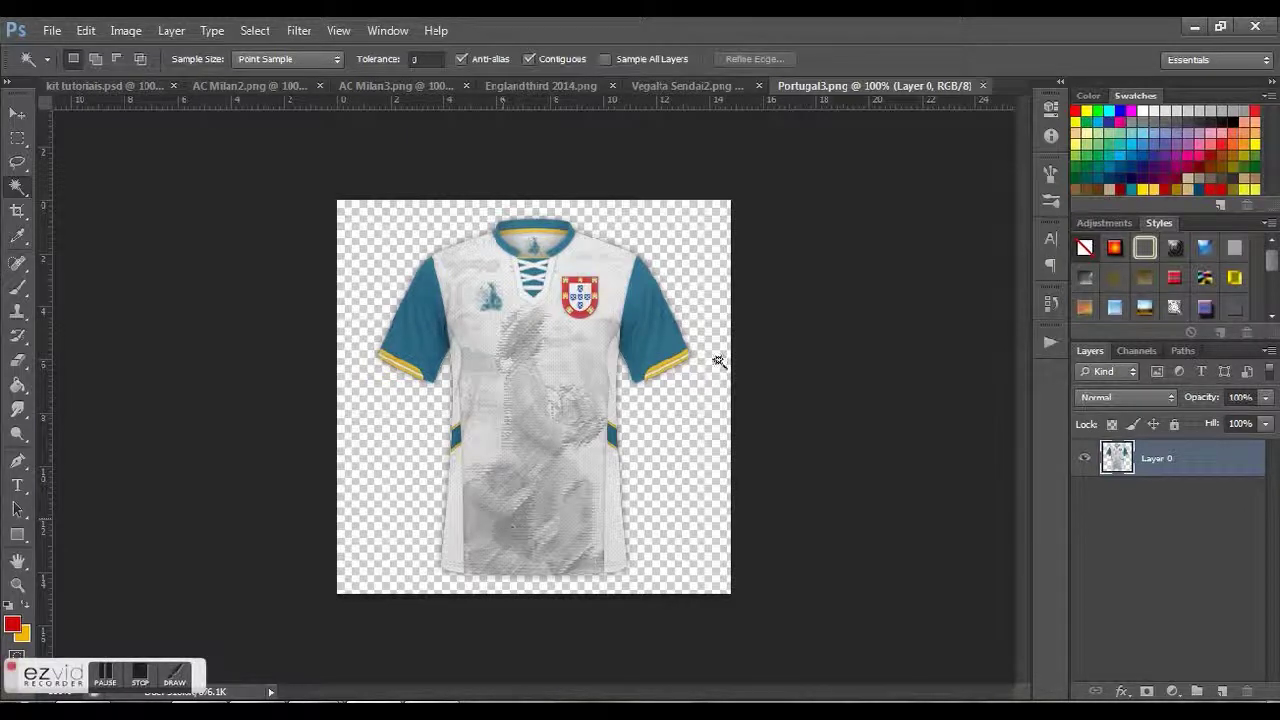
Step: Close the five example shirt images, leaving only kit tutoriais.psd open
{"action": "left_click", "coordinate": [983, 86]}
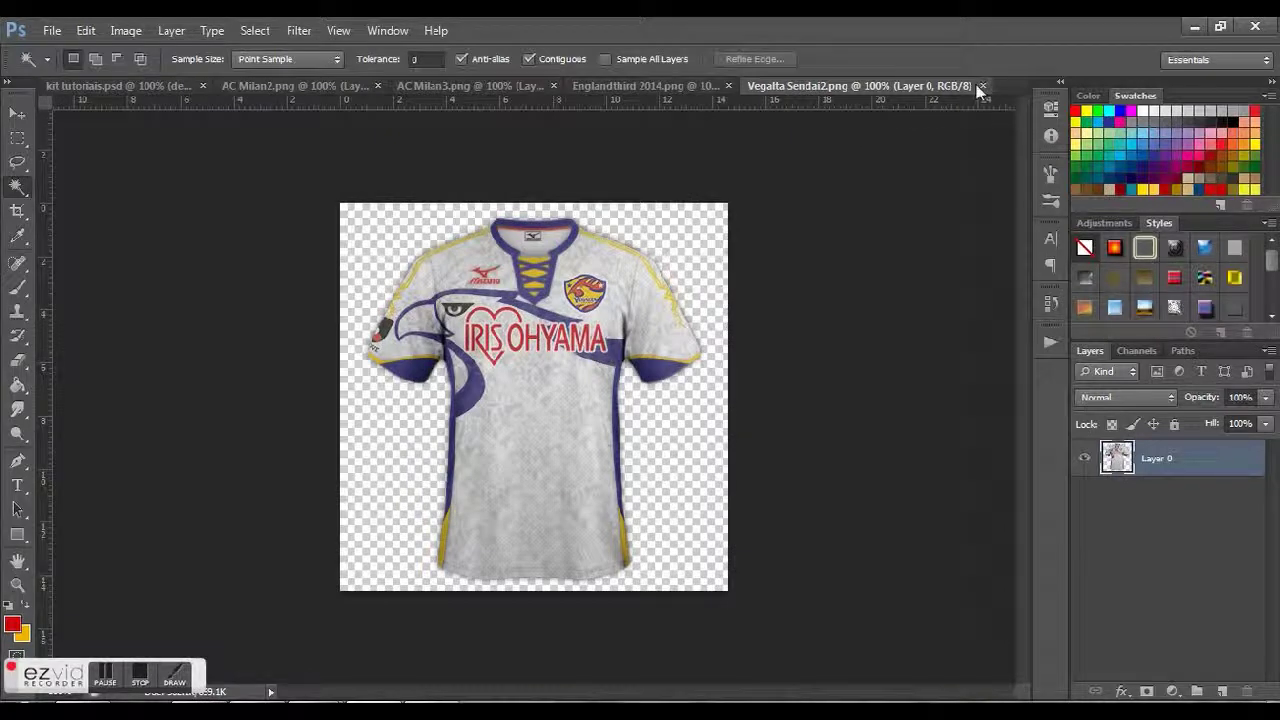
{"action": "left_click", "coordinate": [983, 86]}
{"action": "left_click", "coordinate": [983, 86]}
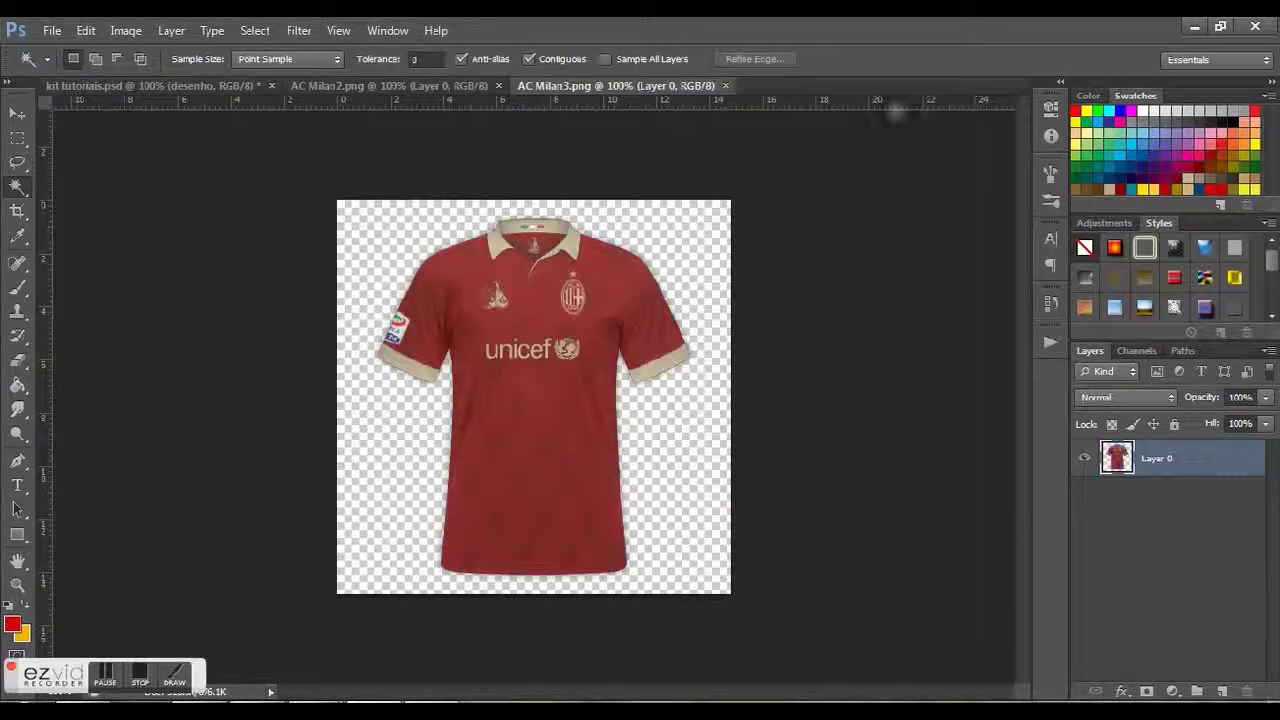
{"action": "left_click", "coordinate": [728, 86]}
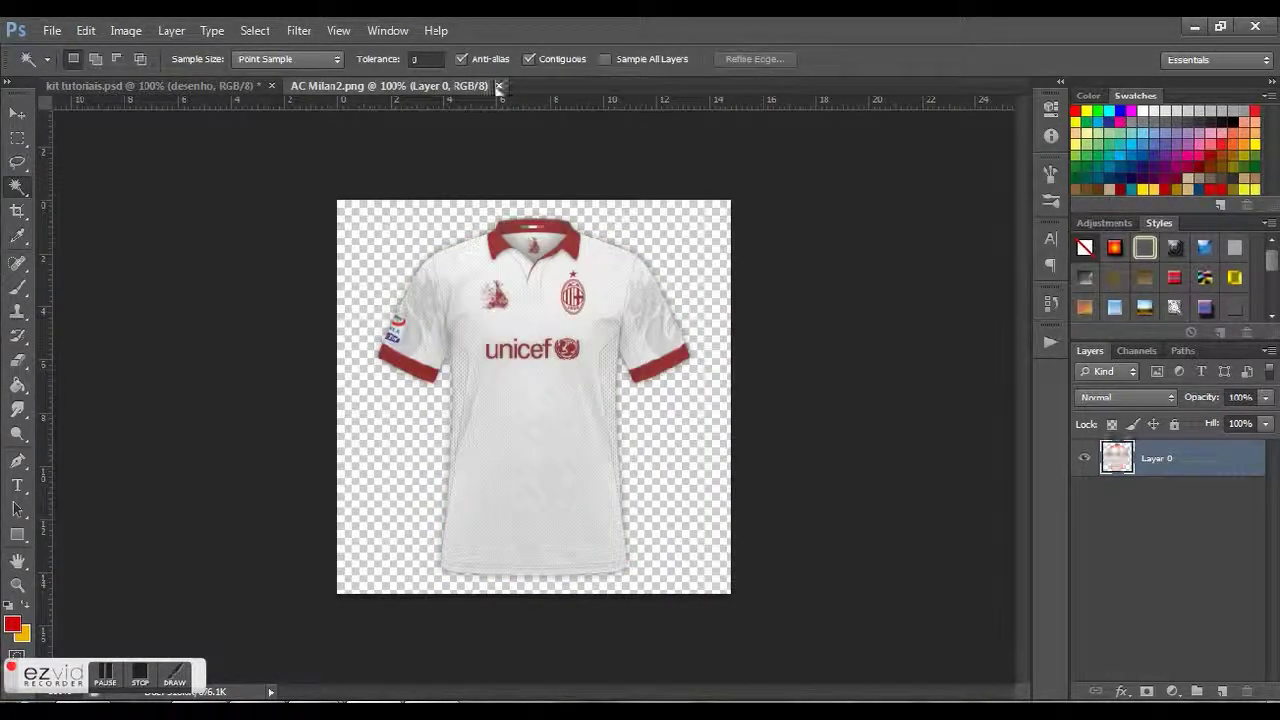
{"action": "left_click", "coordinate": [500, 86]}
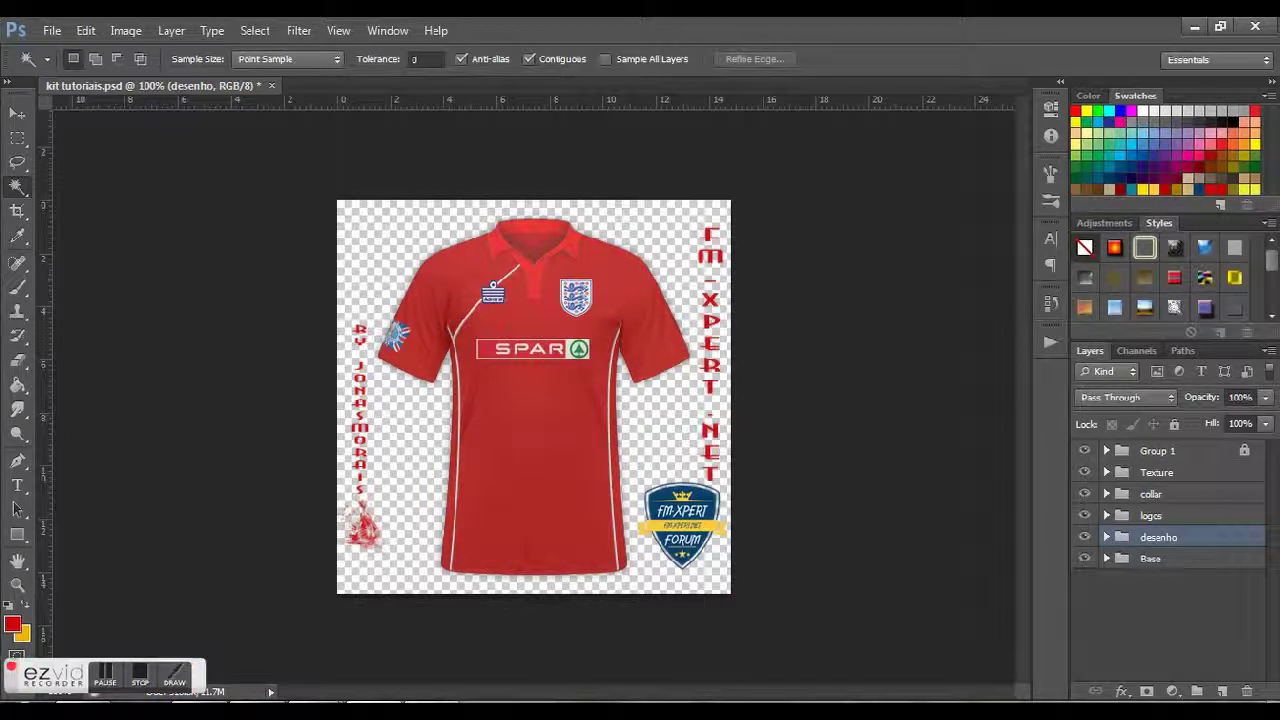
Step: Switch to Firefox and browse the pattern packs on the 100 Free Patterns page
{"action": "mouse_move", "coordinate": [198, 712]}
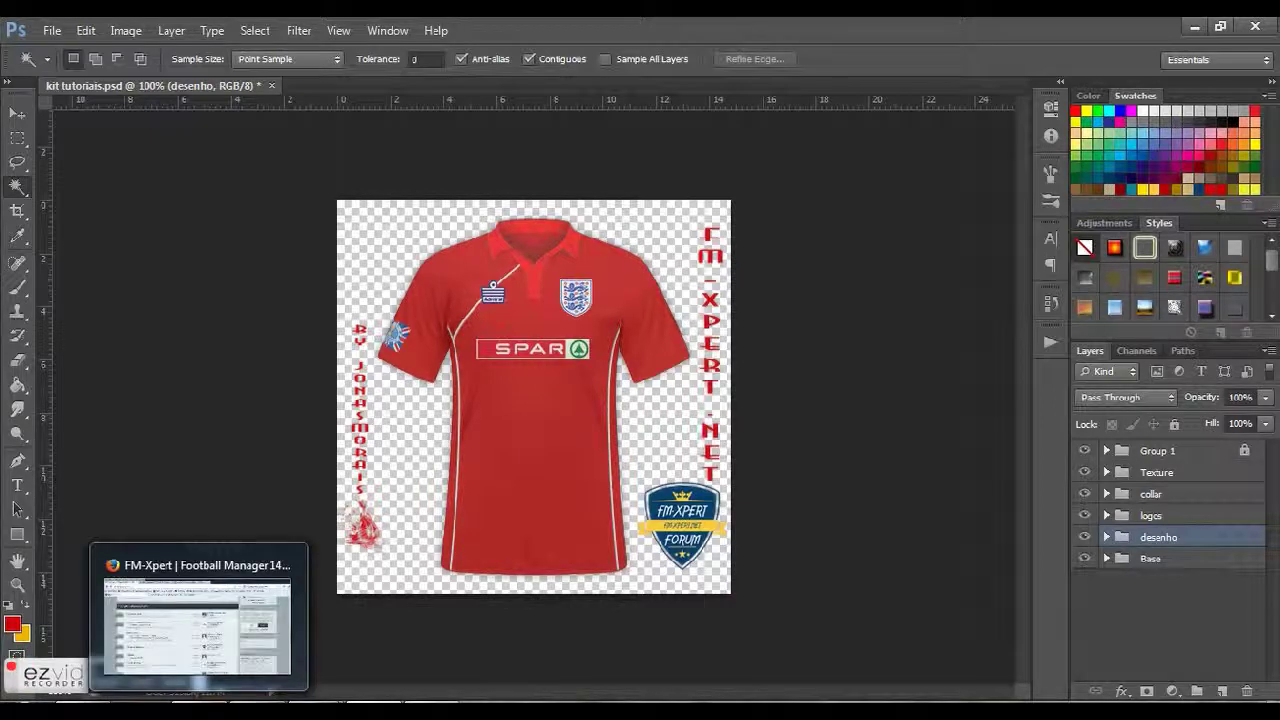
{"action": "left_click", "coordinate": [198, 712]}
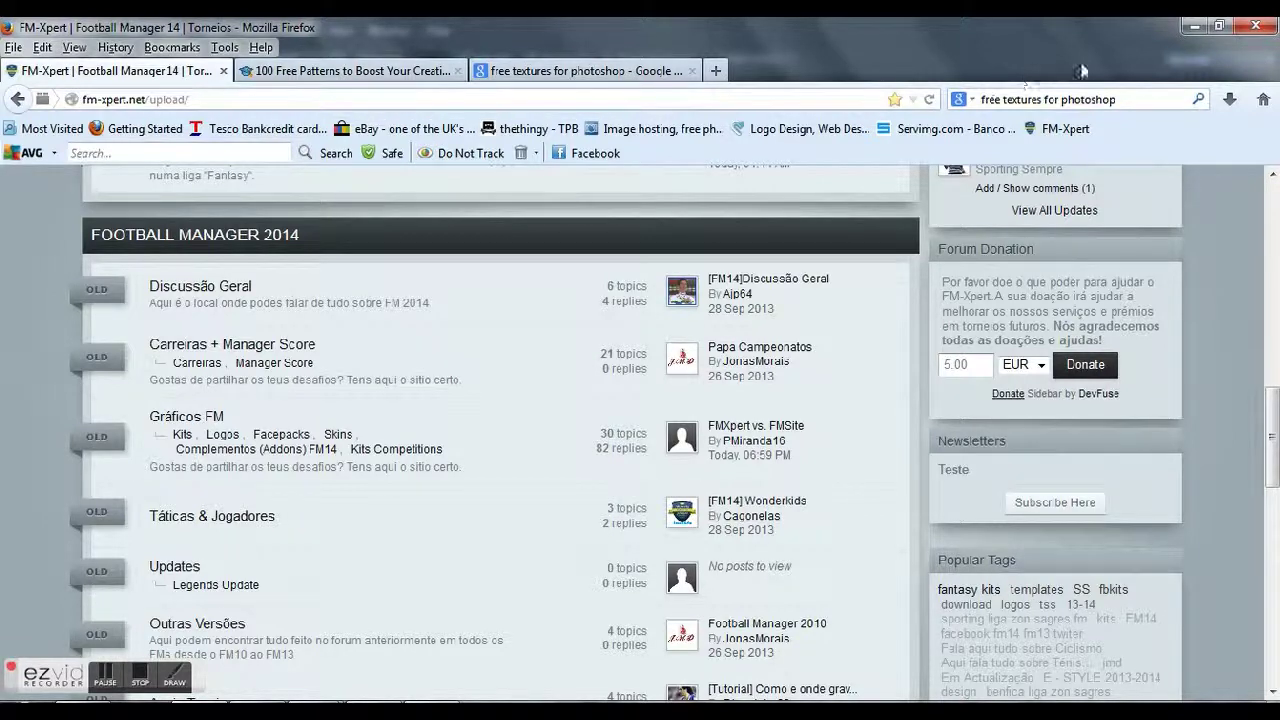
{"action": "left_click", "coordinate": [345, 71]}
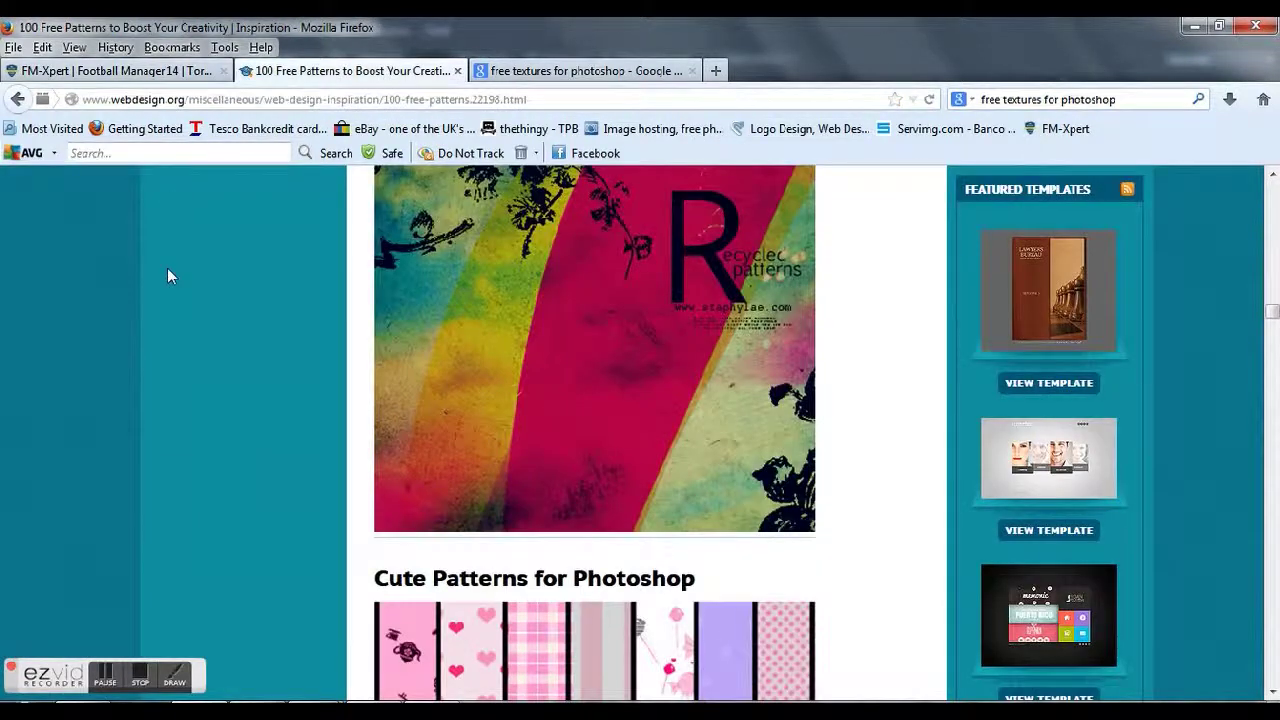
{"action": "scroll", "coordinate": [535, 257], "scroll_direction": "down", "scroll_amount": 10}
{"action": "scroll", "coordinate": [535, 257], "scroll_direction": "down", "scroll_amount": 20}
{"action": "scroll", "coordinate": [535, 257], "scroll_direction": "down", "scroll_amount": 20}
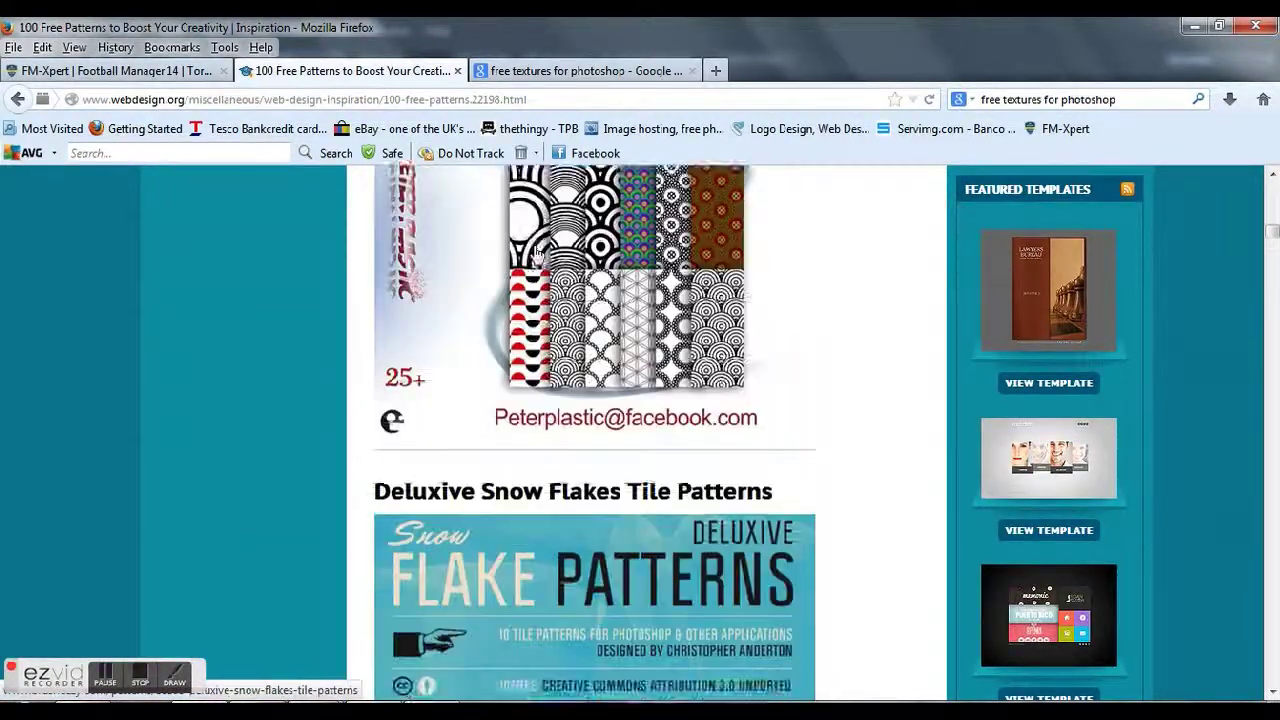
{"action": "scroll", "coordinate": [535, 257], "scroll_direction": "up", "scroll_amount": 3}
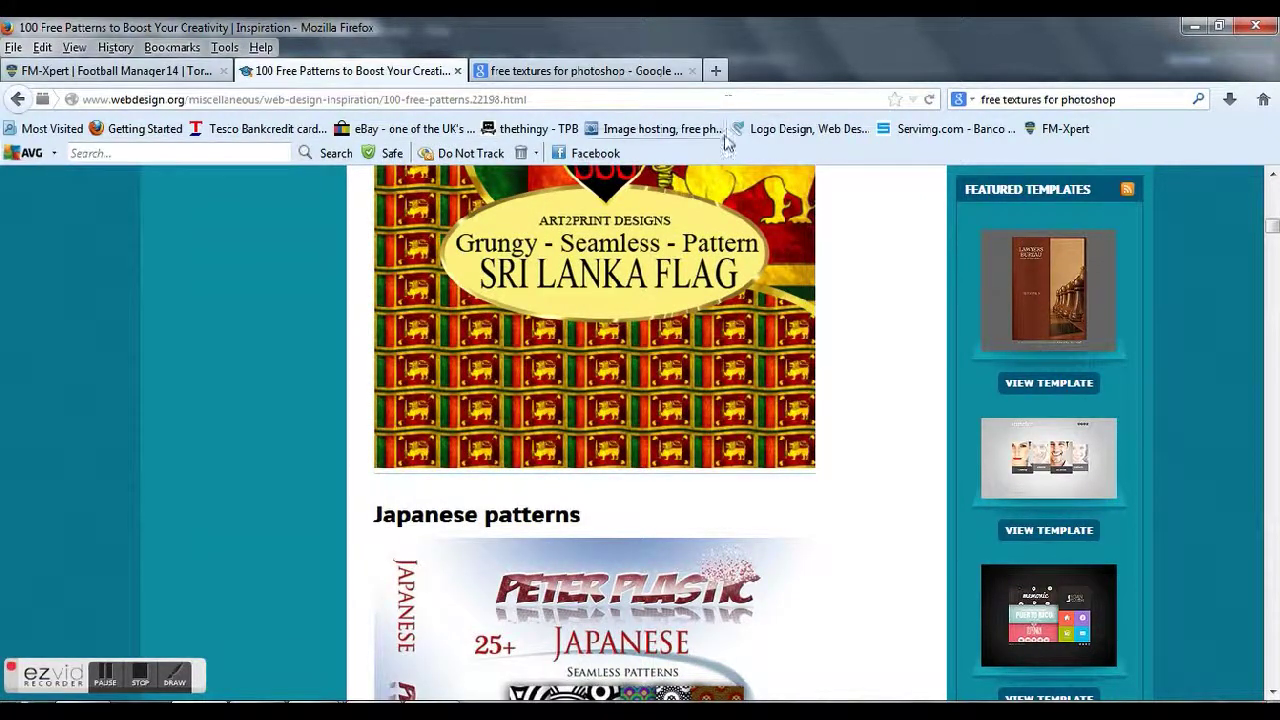
Step: Look through the Google results for "free textures for photoshop" and open the matching image results
{"action": "left_click", "coordinate": [625, 77]}
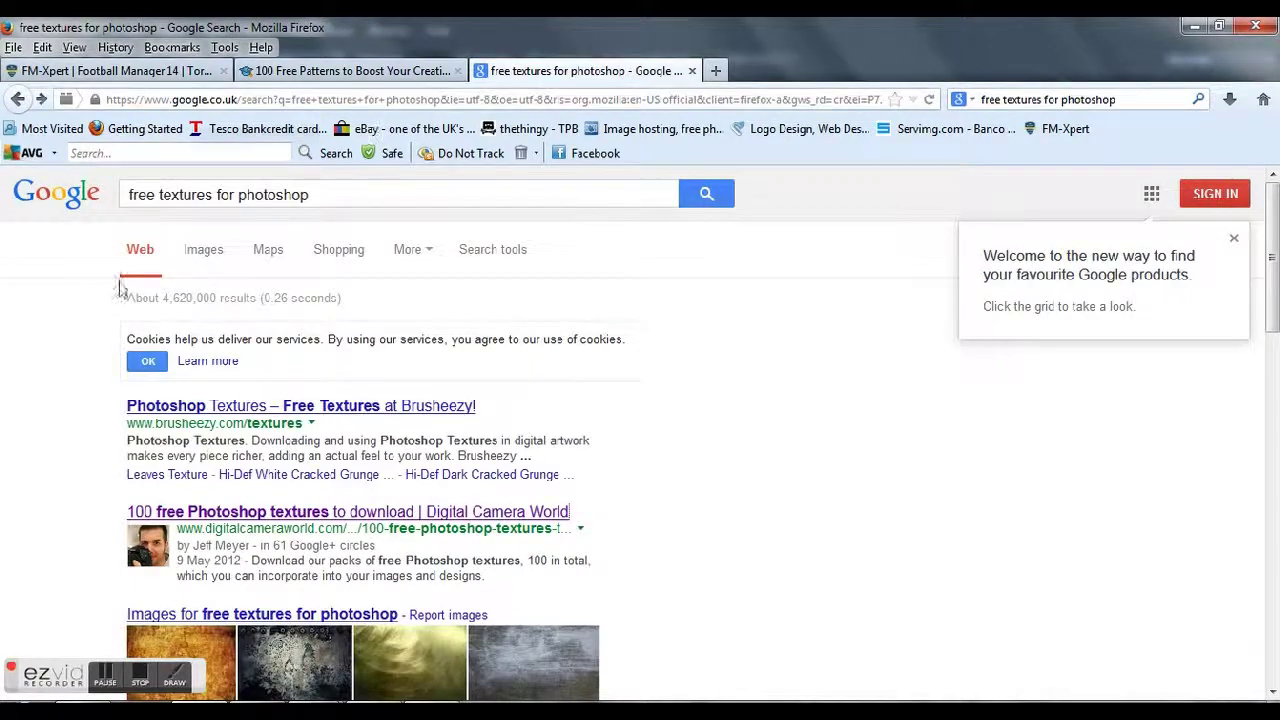
{"action": "scroll", "coordinate": [575, 453], "scroll_direction": "down", "scroll_amount": 4}
{"action": "scroll", "coordinate": [555, 437], "scroll_direction": "up", "scroll_amount": 4}
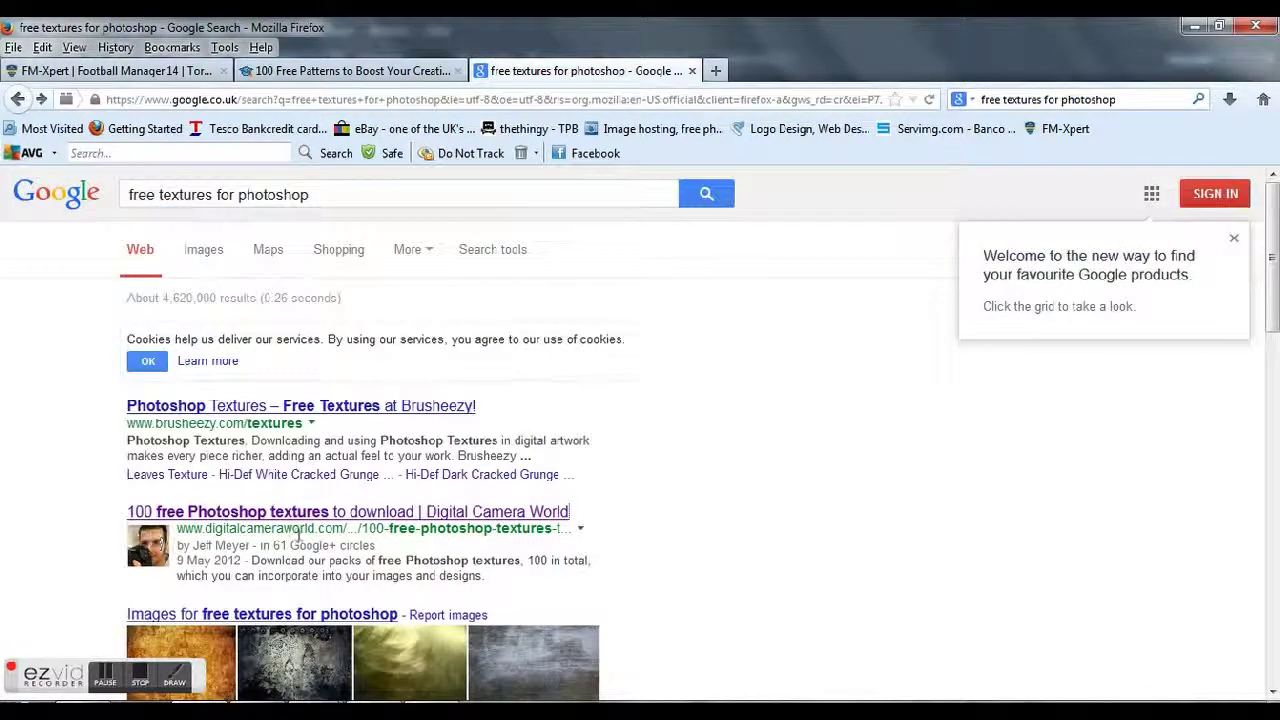
{"action": "scroll", "coordinate": [686, 534], "scroll_direction": "down", "scroll_amount": 4}
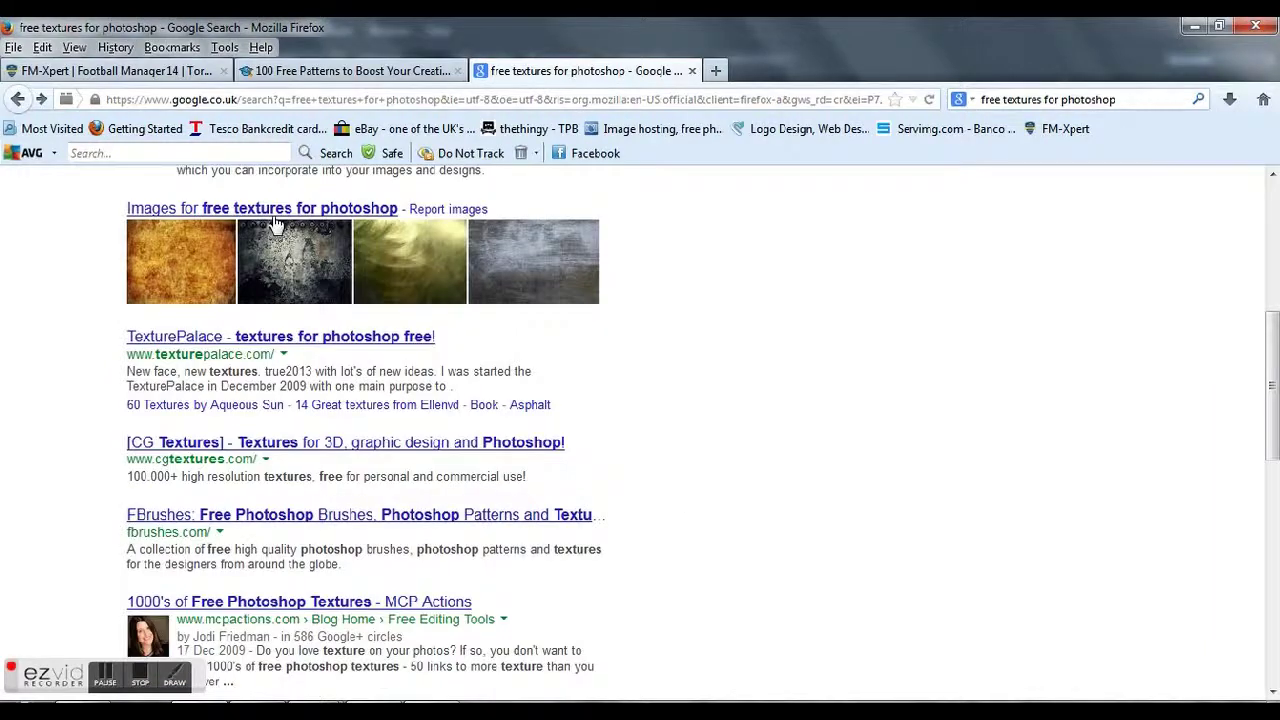
{"action": "left_click", "coordinate": [276, 218]}
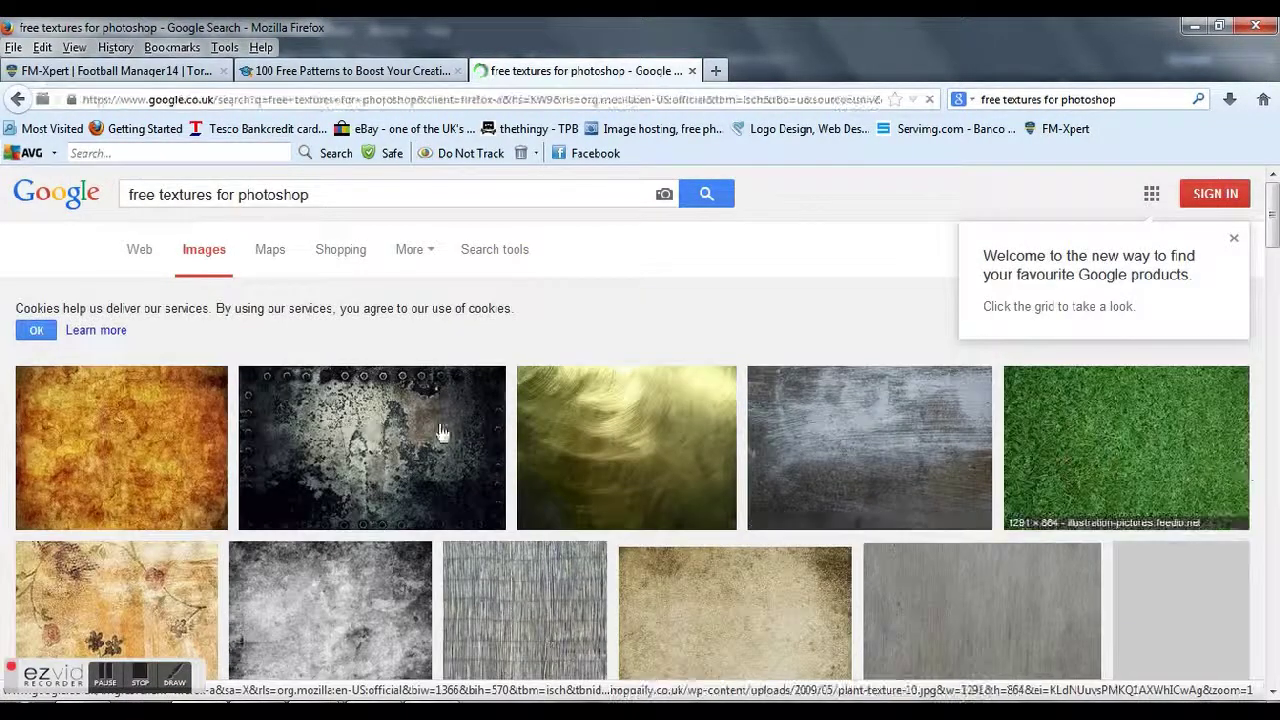
Step: Browse the texture image results for a background suited to a shirt design
{"action": "scroll", "coordinate": [185, 325], "scroll_direction": "down", "scroll_amount": 2}
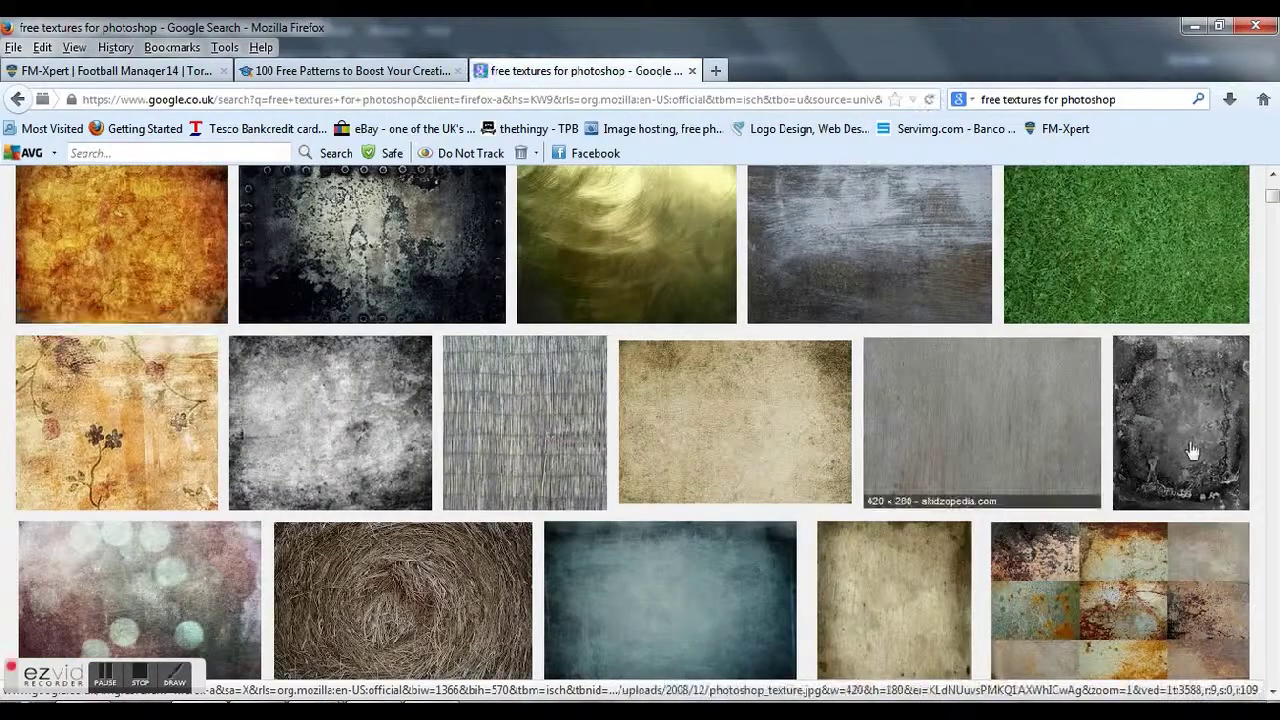
{"action": "scroll", "coordinate": [1145, 355], "scroll_direction": "down", "scroll_amount": 3}
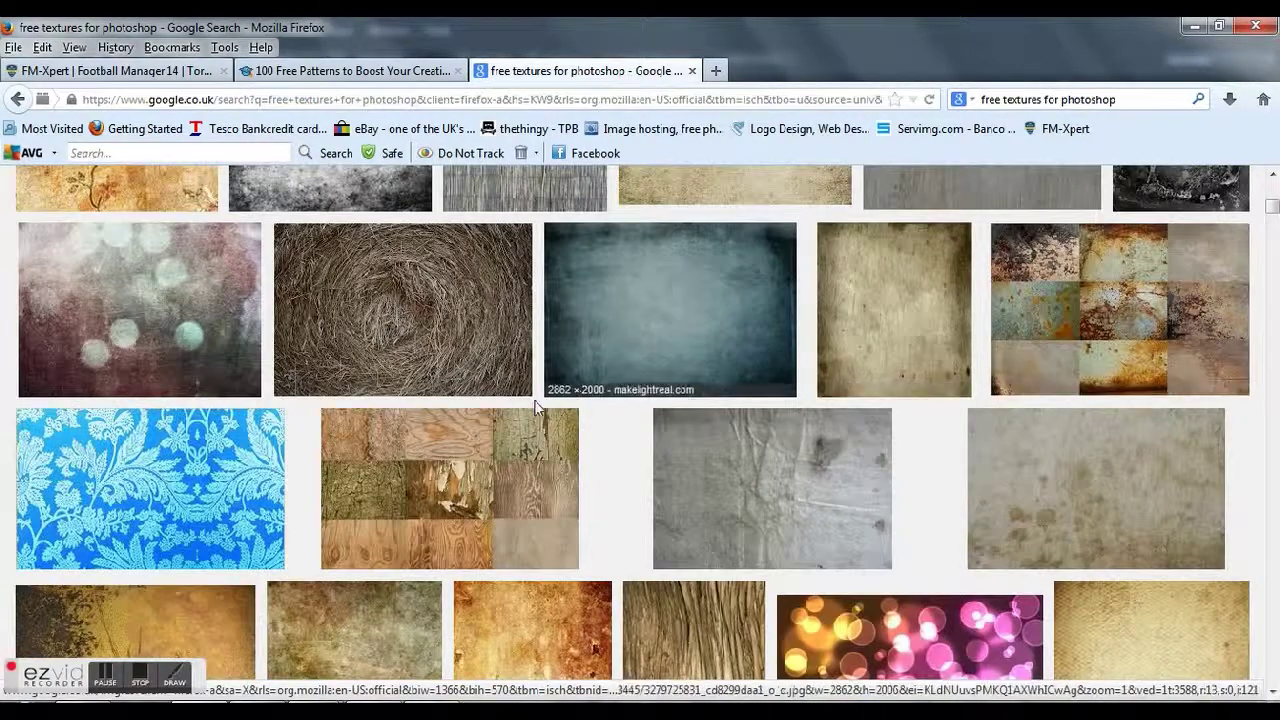
{"action": "scroll", "coordinate": [580, 400], "scroll_direction": "down", "scroll_amount": 2}
{"action": "scroll", "coordinate": [880, 545], "scroll_direction": "down", "scroll_amount": 3}
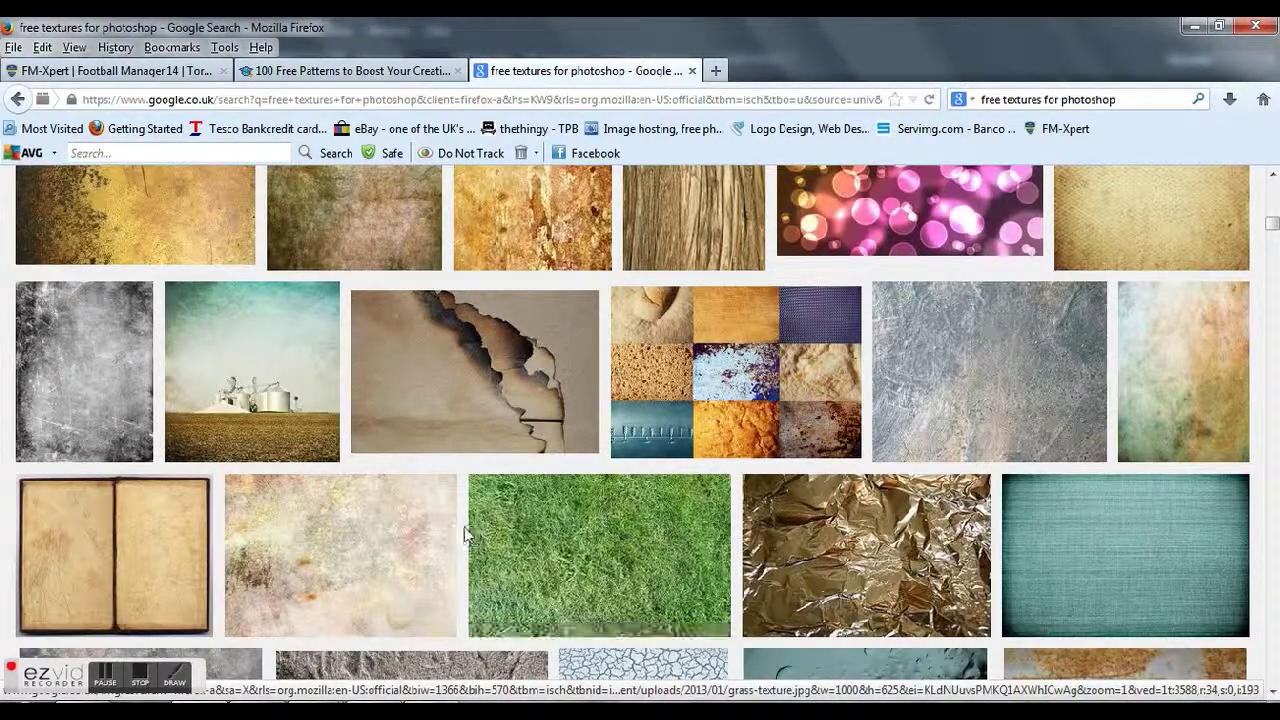
{"action": "scroll", "coordinate": [848, 568], "scroll_direction": "down", "scroll_amount": 1}
{"action": "scroll", "coordinate": [848, 568], "scroll_direction": "down", "scroll_amount": 3}
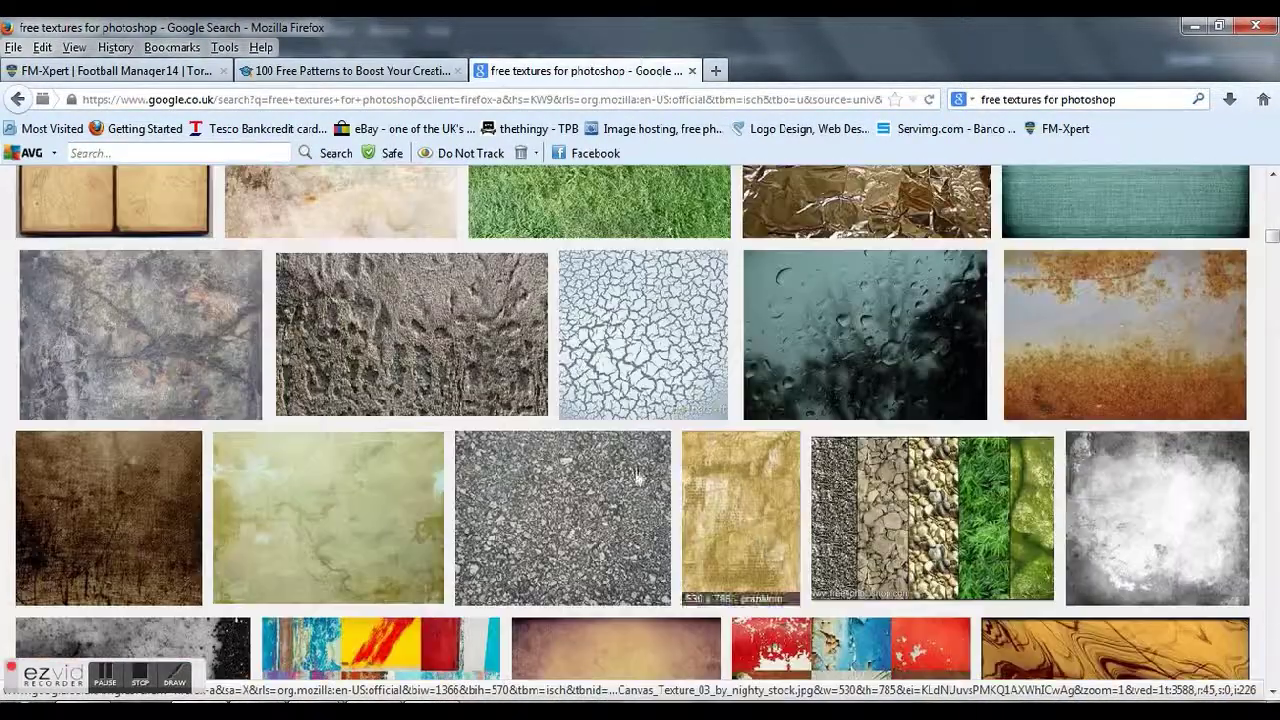
{"action": "scroll", "coordinate": [556, 455], "scroll_direction": "down", "scroll_amount": 2}
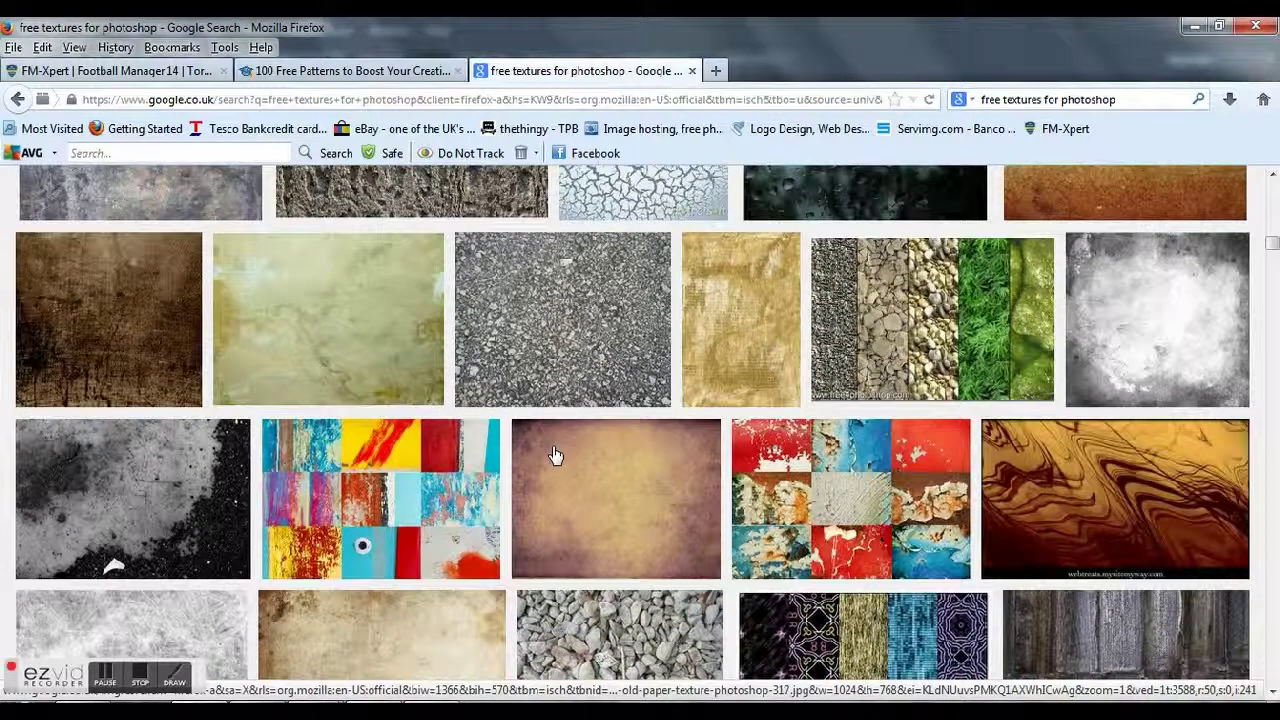
{"action": "scroll", "coordinate": [556, 455], "scroll_direction": "down", "scroll_amount": 4}
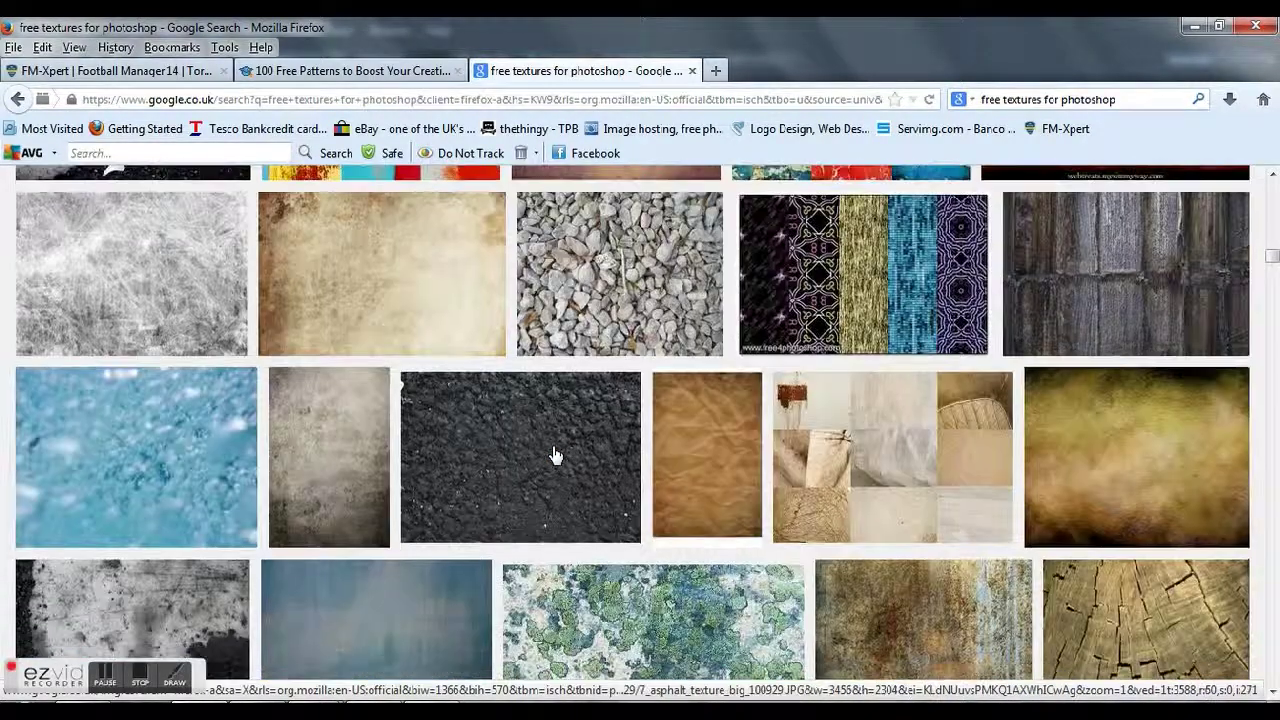
{"action": "scroll", "coordinate": [556, 455], "scroll_direction": "down", "scroll_amount": 3}
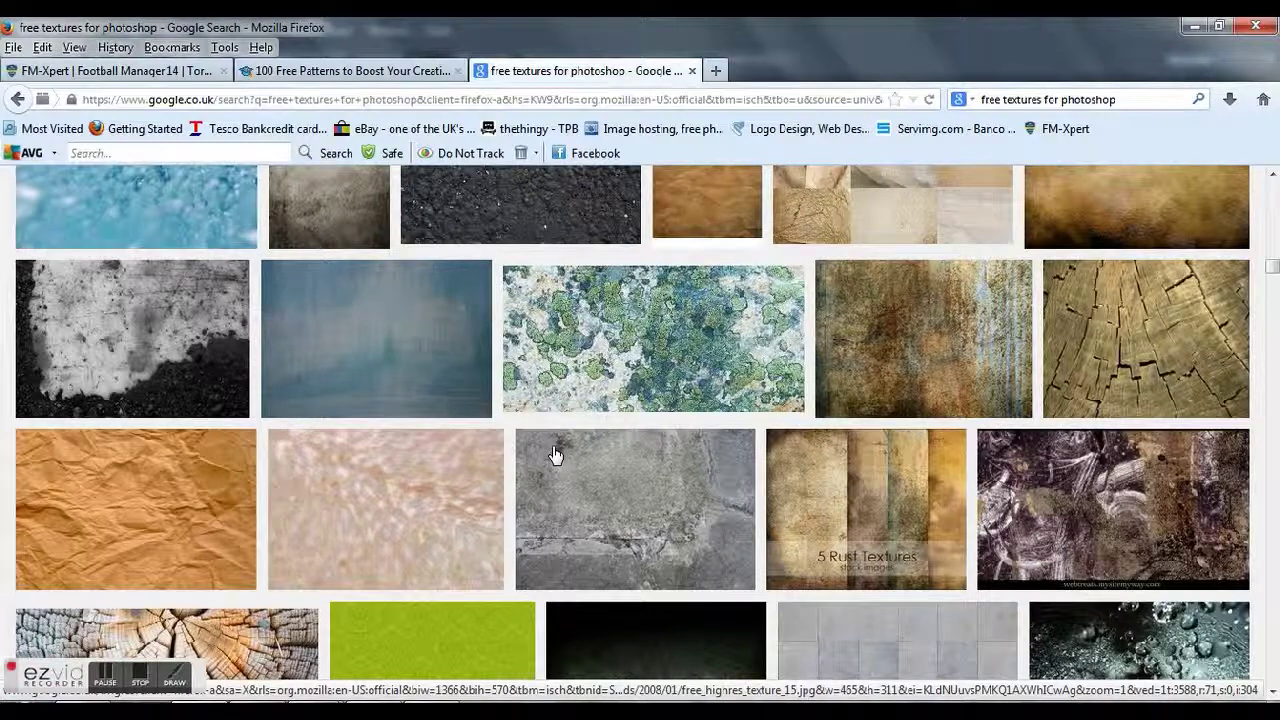
{"action": "scroll", "coordinate": [556, 455], "scroll_direction": "down", "scroll_amount": 2}
{"action": "scroll", "coordinate": [556, 455], "scroll_direction": "down", "scroll_amount": 3}
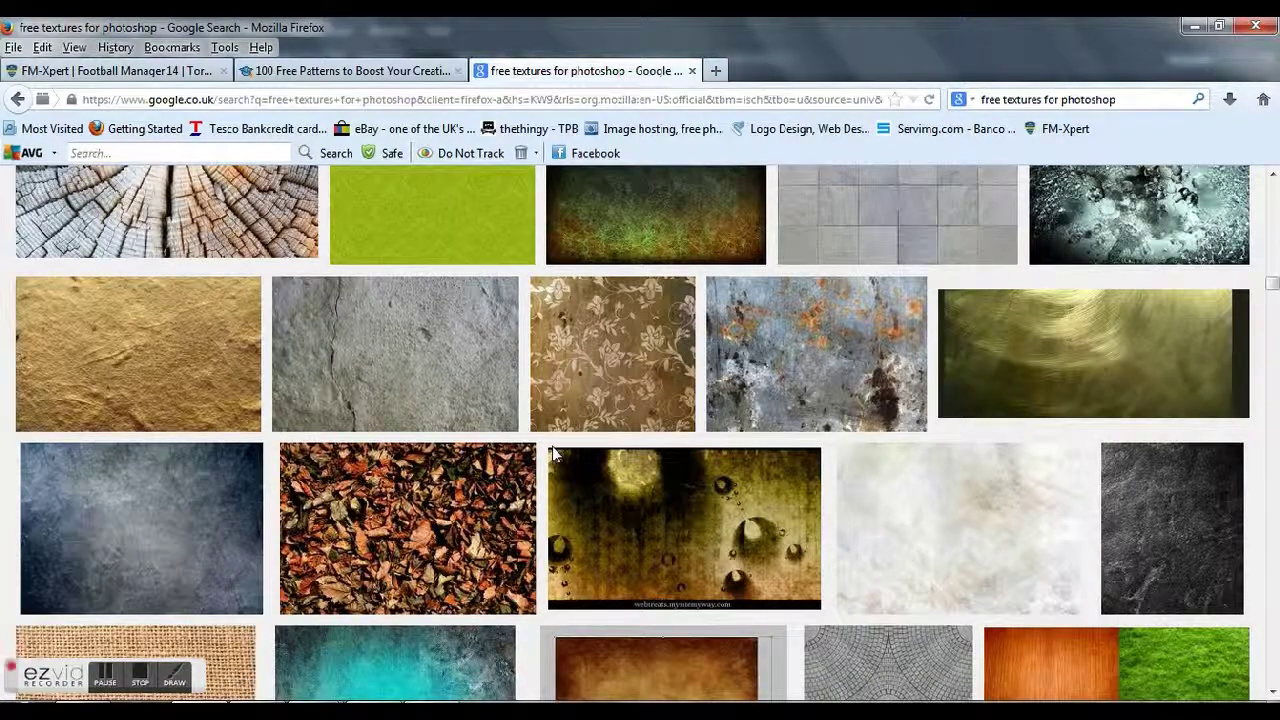
{"action": "scroll", "coordinate": [657, 520], "scroll_direction": "down", "scroll_amount": 5}
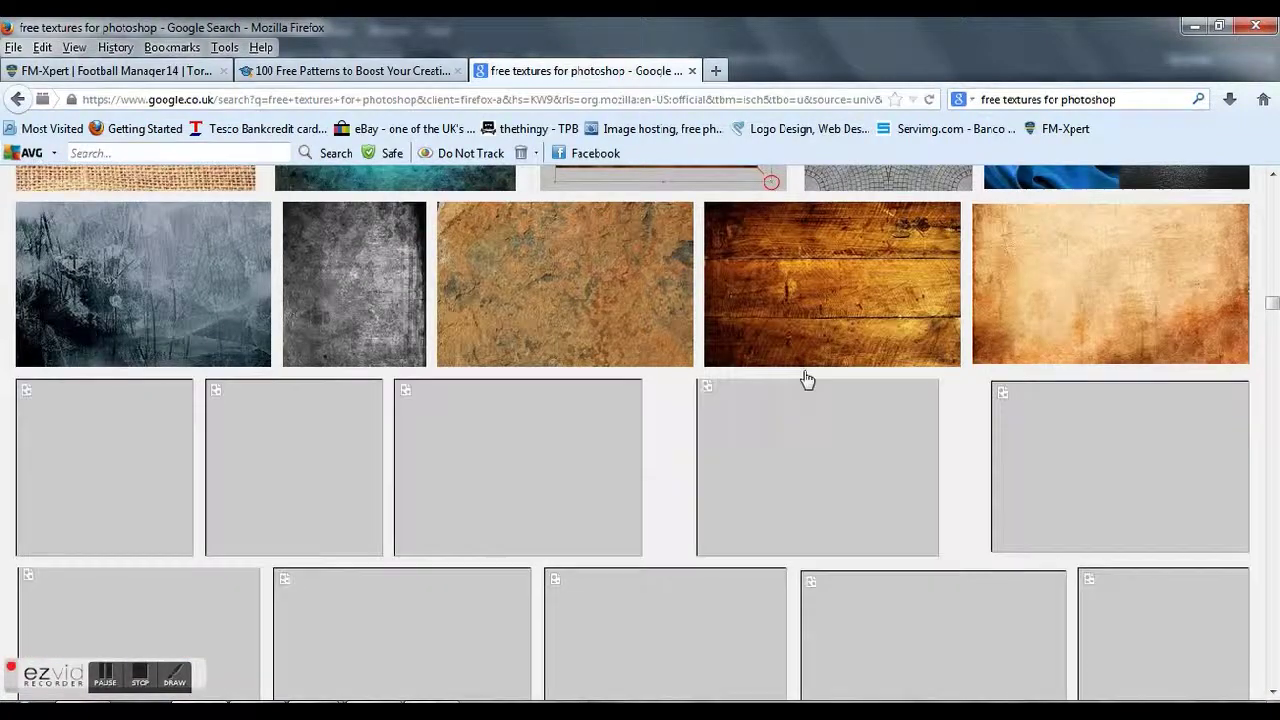
{"action": "scroll", "coordinate": [843, 360], "scroll_direction": "down", "scroll_amount": 1}
{"action": "scroll", "coordinate": [843, 360], "scroll_direction": "down", "scroll_amount": 1}
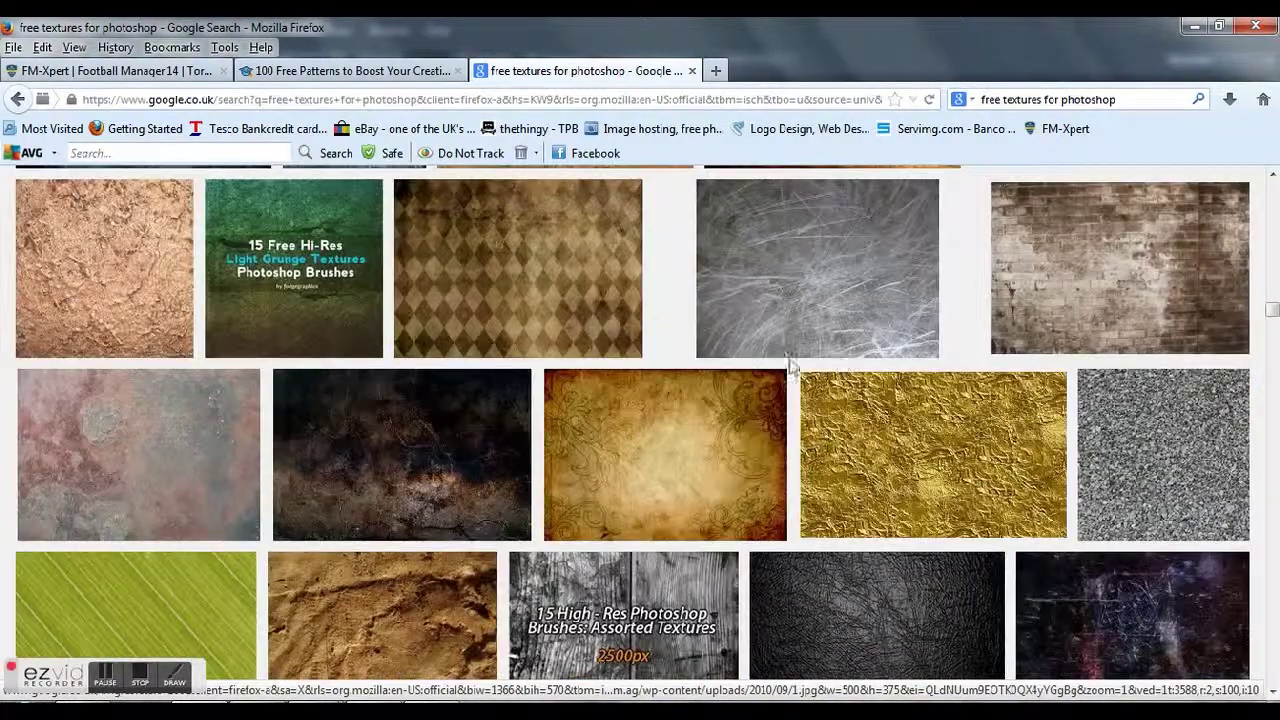
{"action": "scroll", "coordinate": [823, 394], "scroll_direction": "down", "scroll_amount": 3}
{"action": "scroll", "coordinate": [642, 383], "scroll_direction": "up", "scroll_amount": 6}
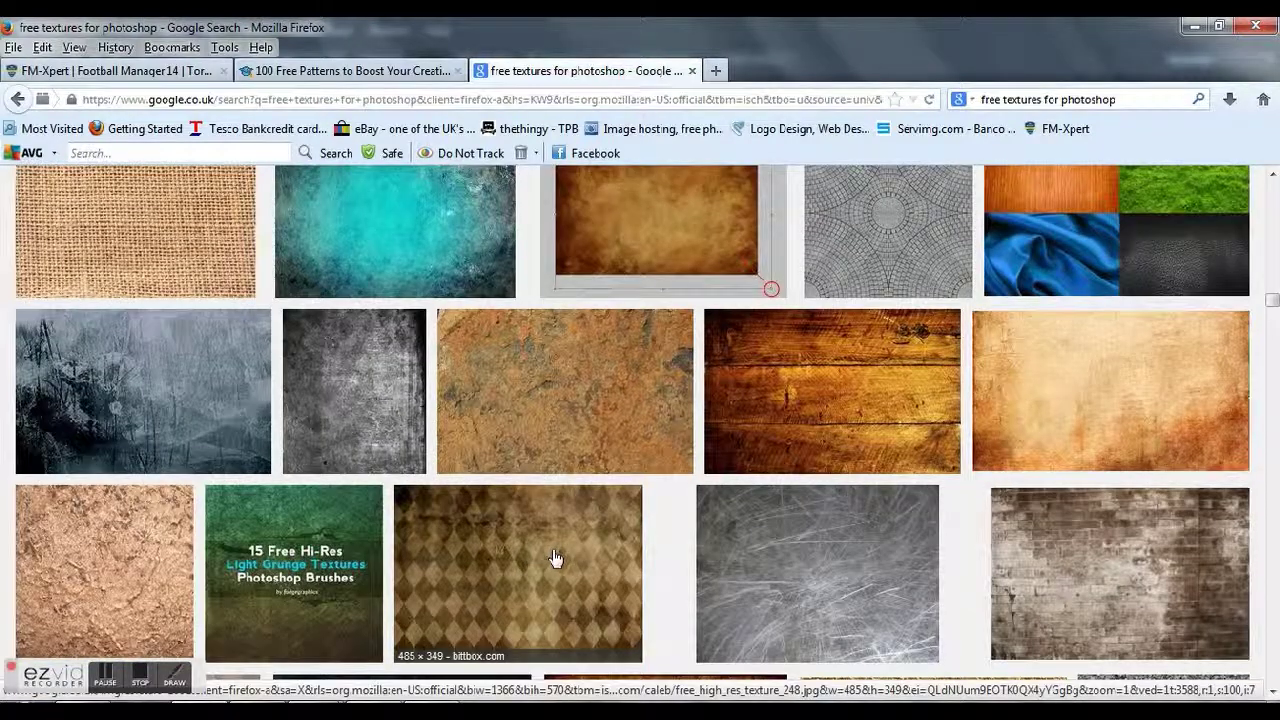
Step: Open the brown diamond-pattern grunge texture at full size, save it into the textures folder of kits resources, and return to the image results
{"action": "left_click", "coordinate": [556, 558]}
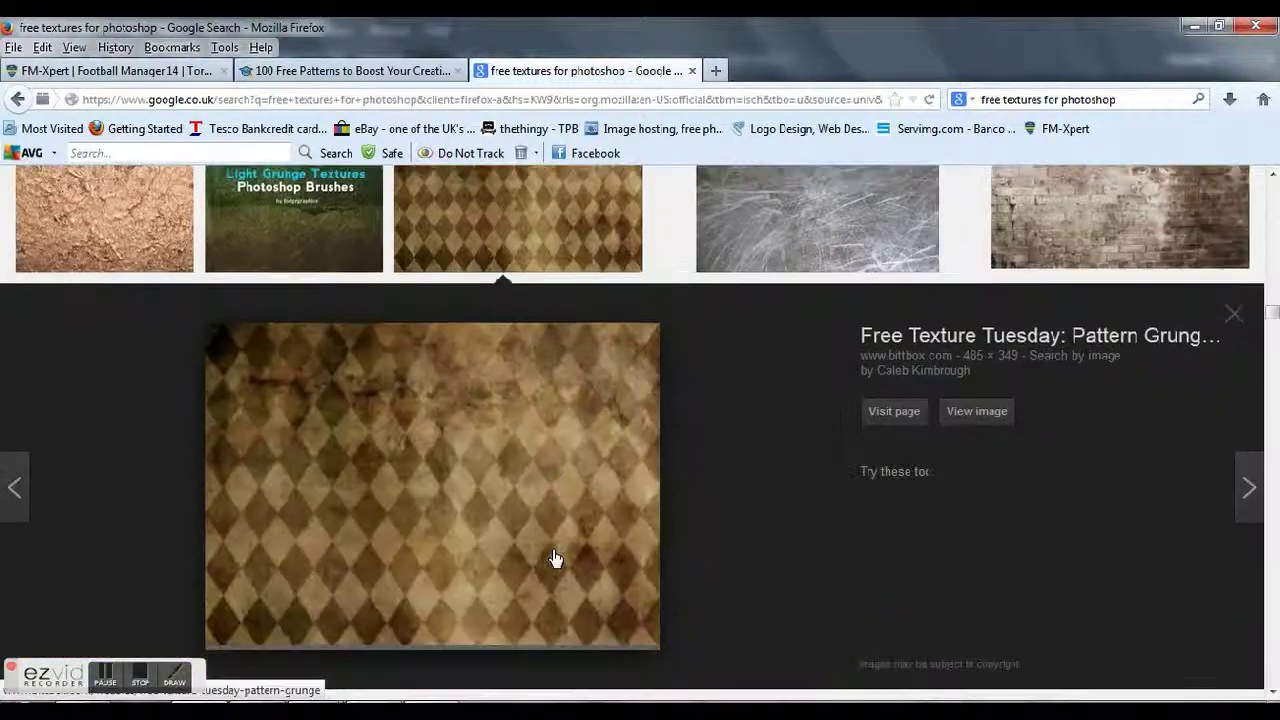
{"action": "left_click", "coordinate": [985, 413]}
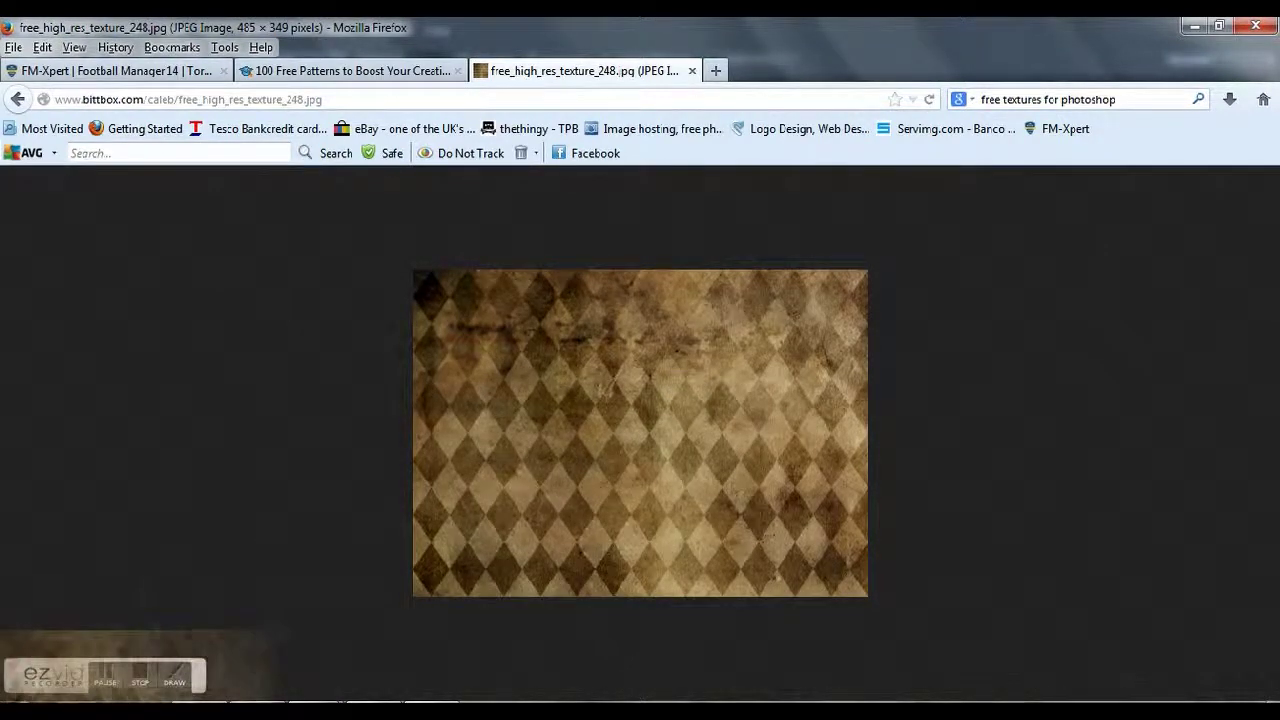
{"action": "left_click", "coordinate": [106, 712]}
{"action": "left_click_drag", "start_coordinate": [795, 430], "coordinate": [391, 198]}
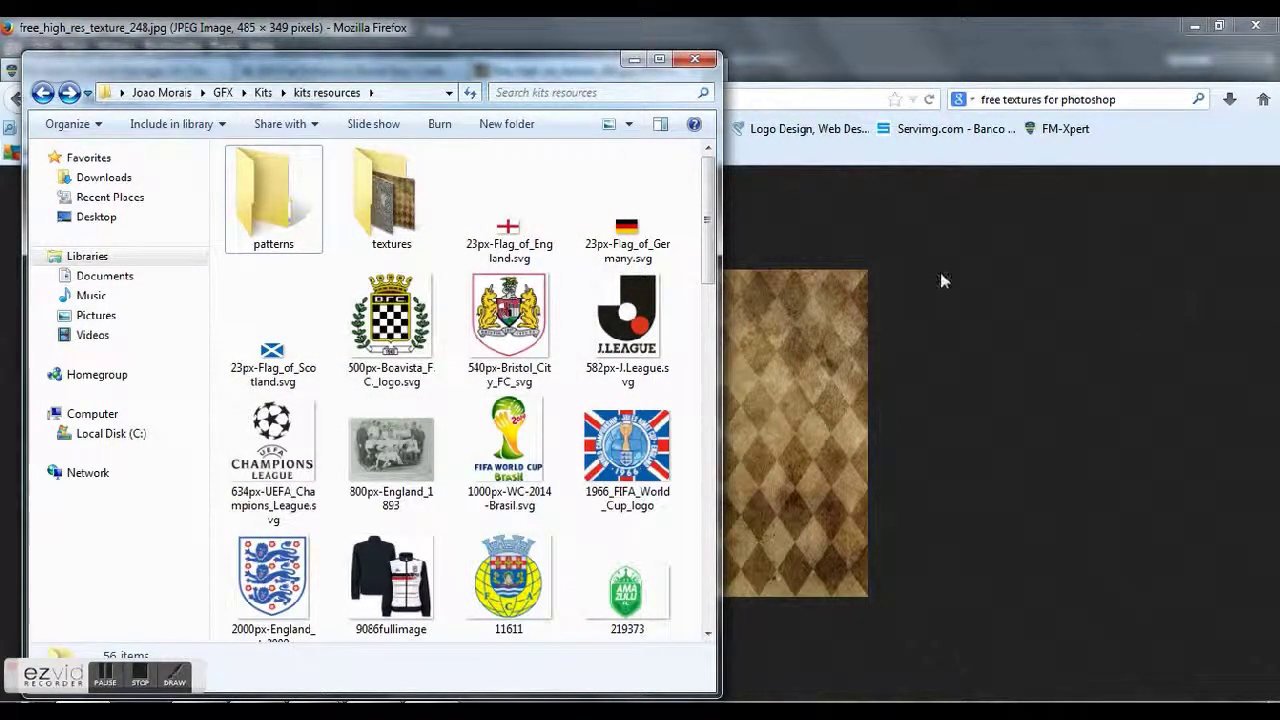
{"action": "left_click", "coordinate": [984, 253]}
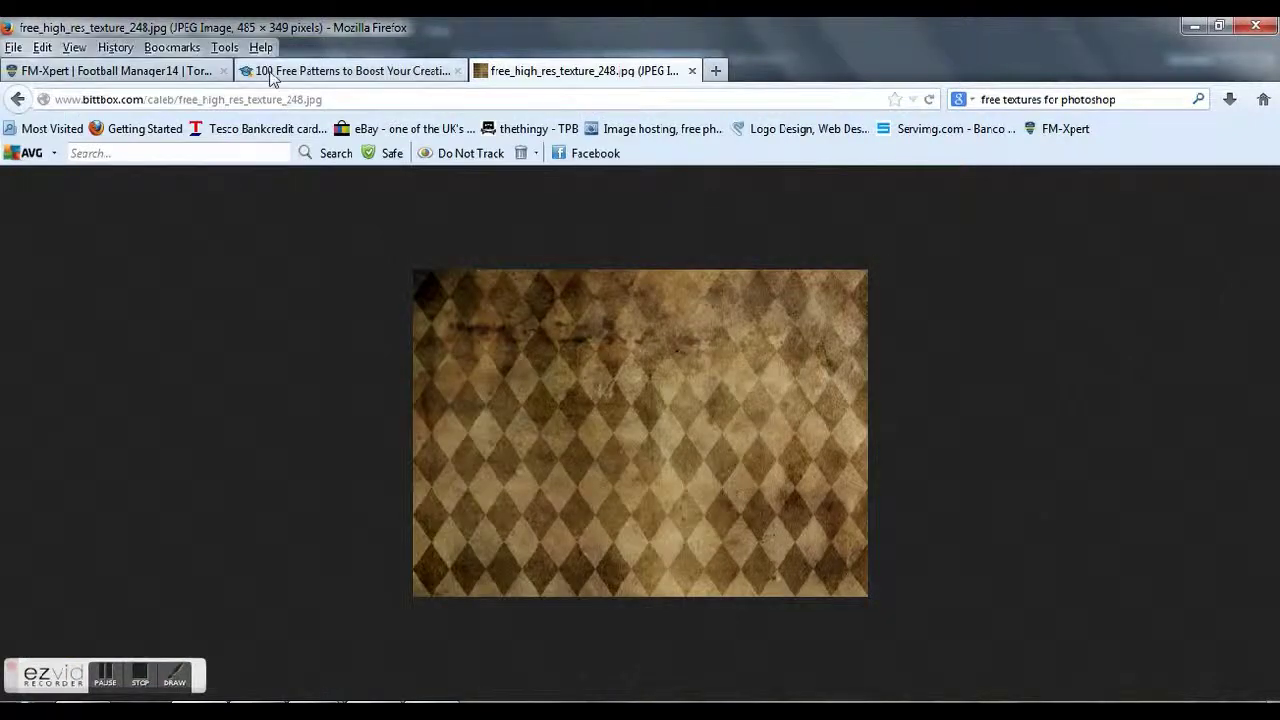
{"action": "left_click", "coordinate": [18, 99]}
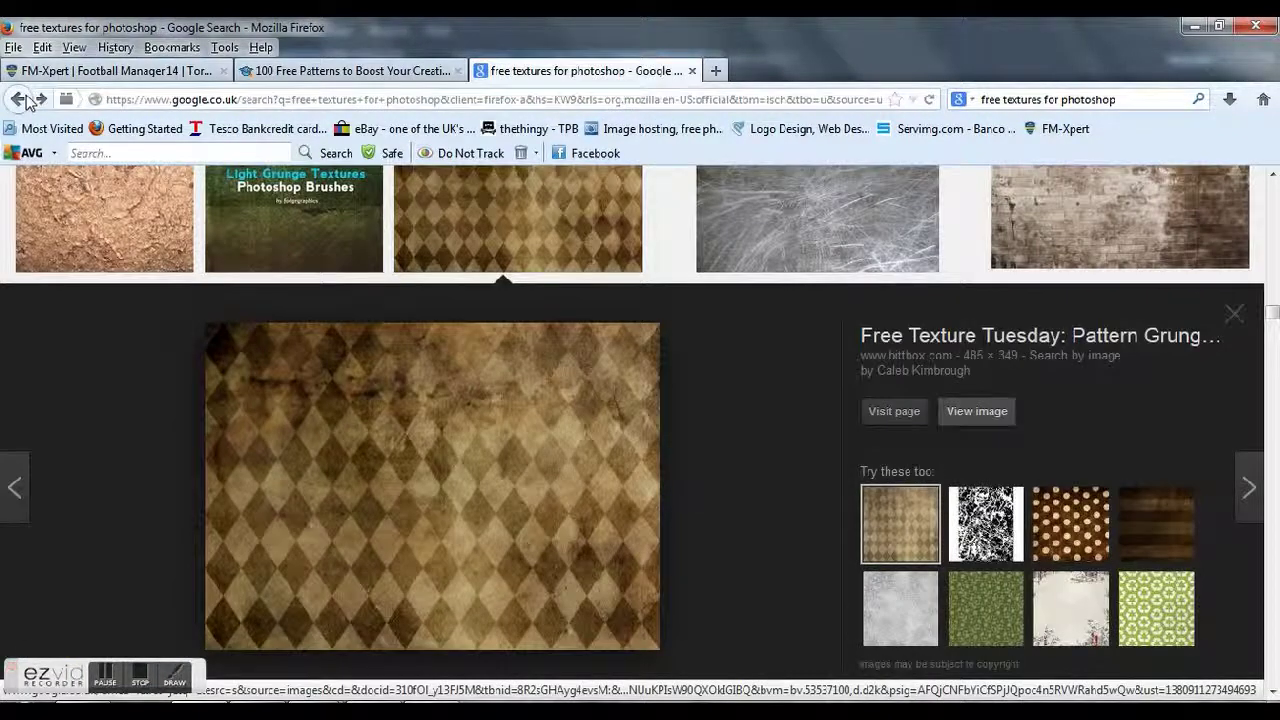
{"action": "left_click", "coordinate": [1234, 314]}
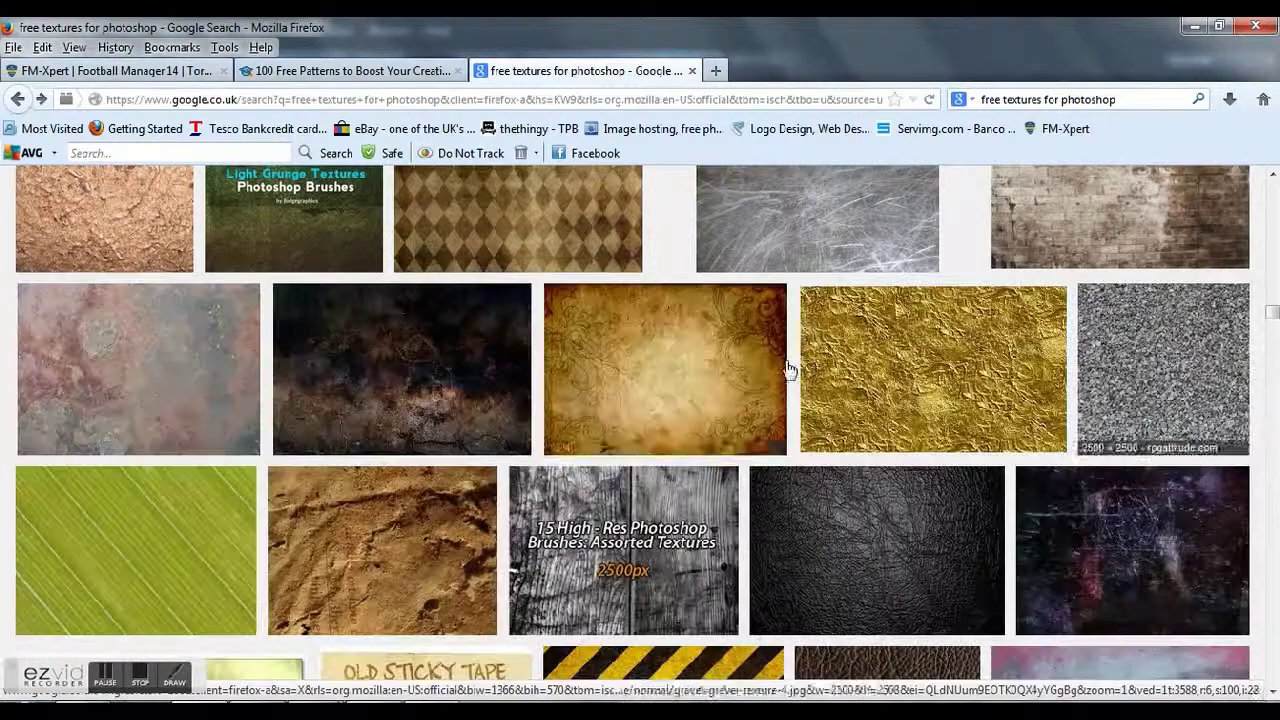
Step: Check the patterns and textures folders in kits resources, and return to the texture image results in Firefox
{"action": "scroll", "coordinate": [680, 349], "scroll_direction": "down", "scroll_amount": 3}
{"action": "left_click_drag", "start_coordinate": [710, 424], "coordinate": [405, 200]}
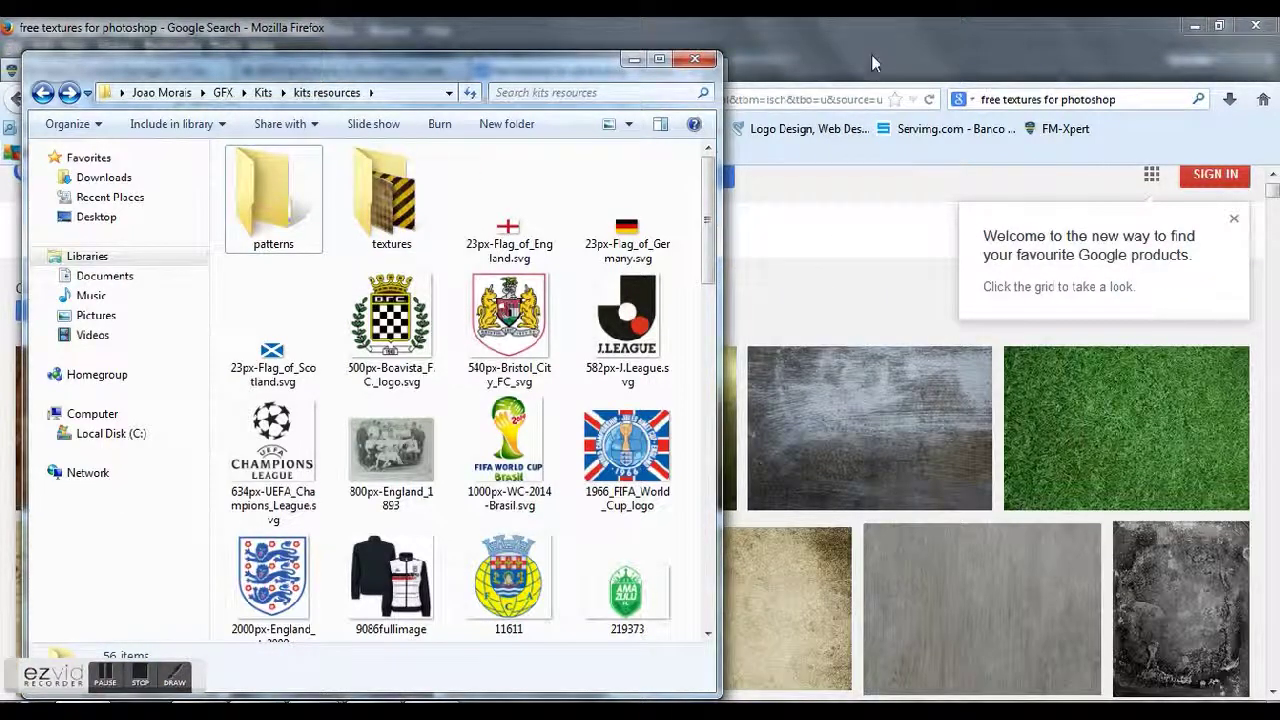
{"action": "left_click", "coordinate": [884, 300]}
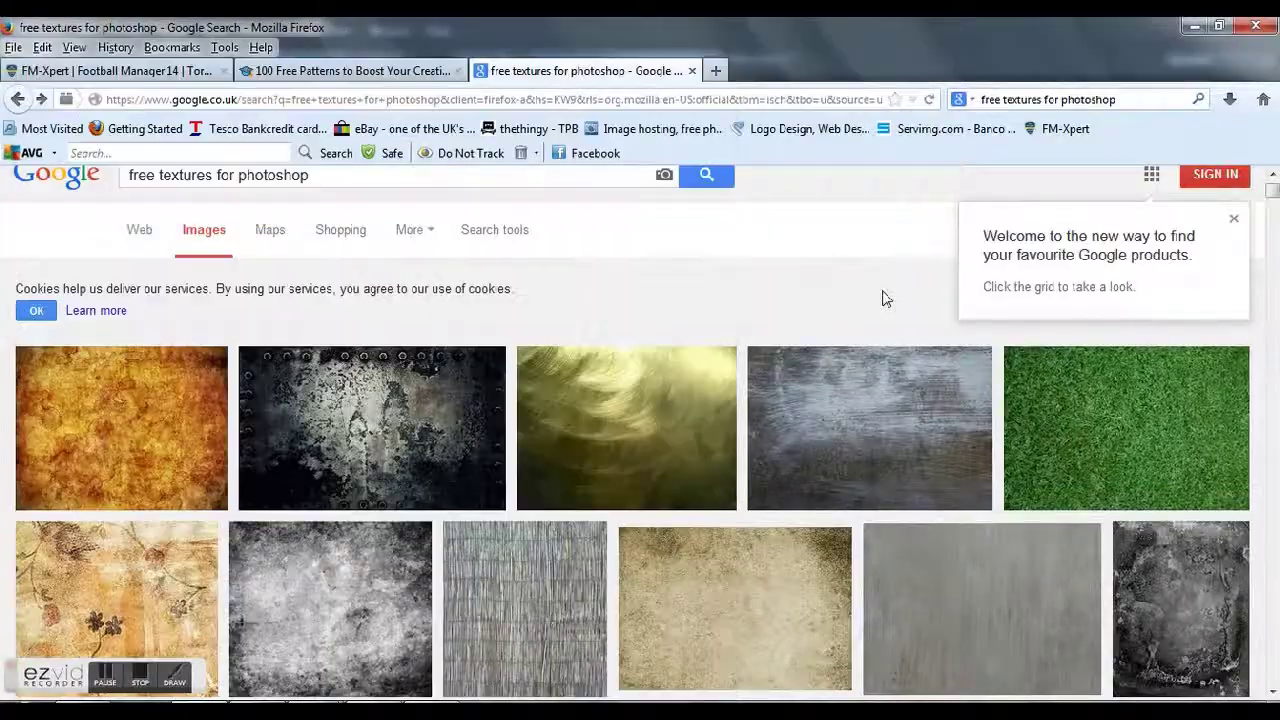
Step: Browse further down the "free textures for photoshop" image results for more textures suited to a shirt
{"action": "scroll", "coordinate": [408, 552], "scroll_direction": "down", "scroll_amount": 5}
{"action": "scroll", "coordinate": [408, 552], "scroll_direction": "down", "scroll_amount": 15}
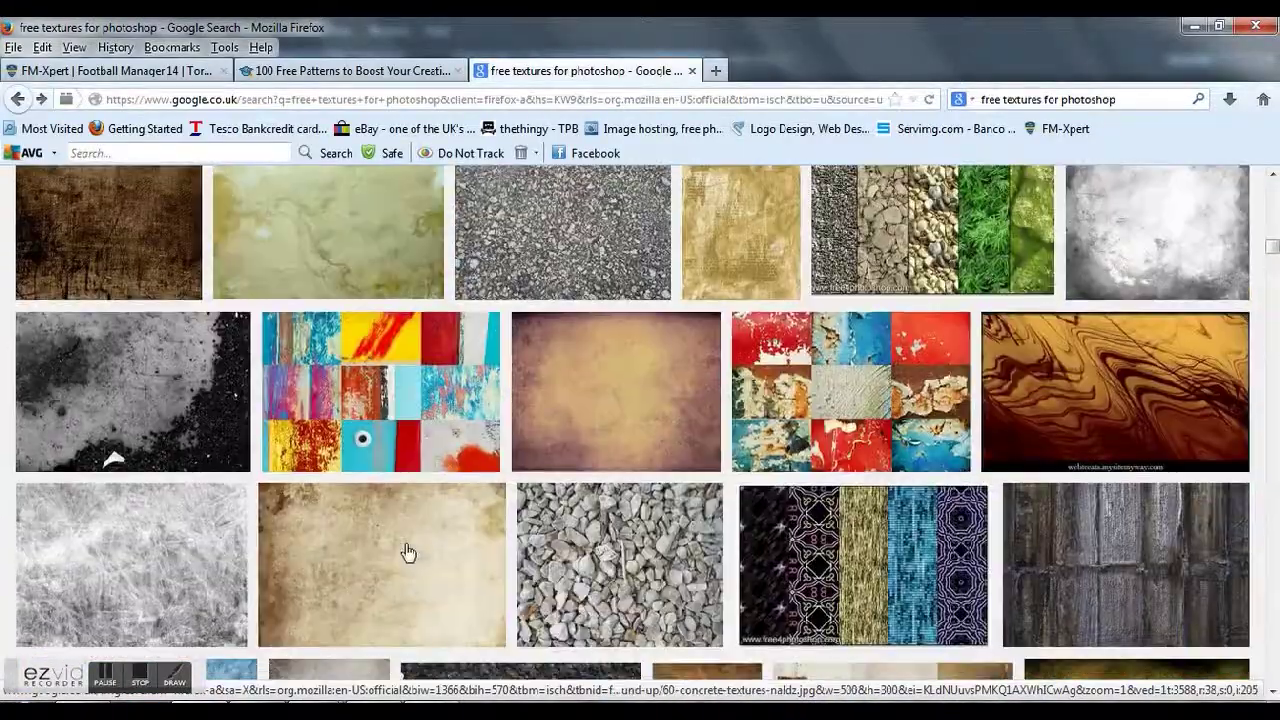
{"action": "scroll", "coordinate": [408, 552], "scroll_direction": "down", "scroll_amount": 10}
{"action": "scroll", "coordinate": [408, 551], "scroll_direction": "up", "scroll_amount": 6}
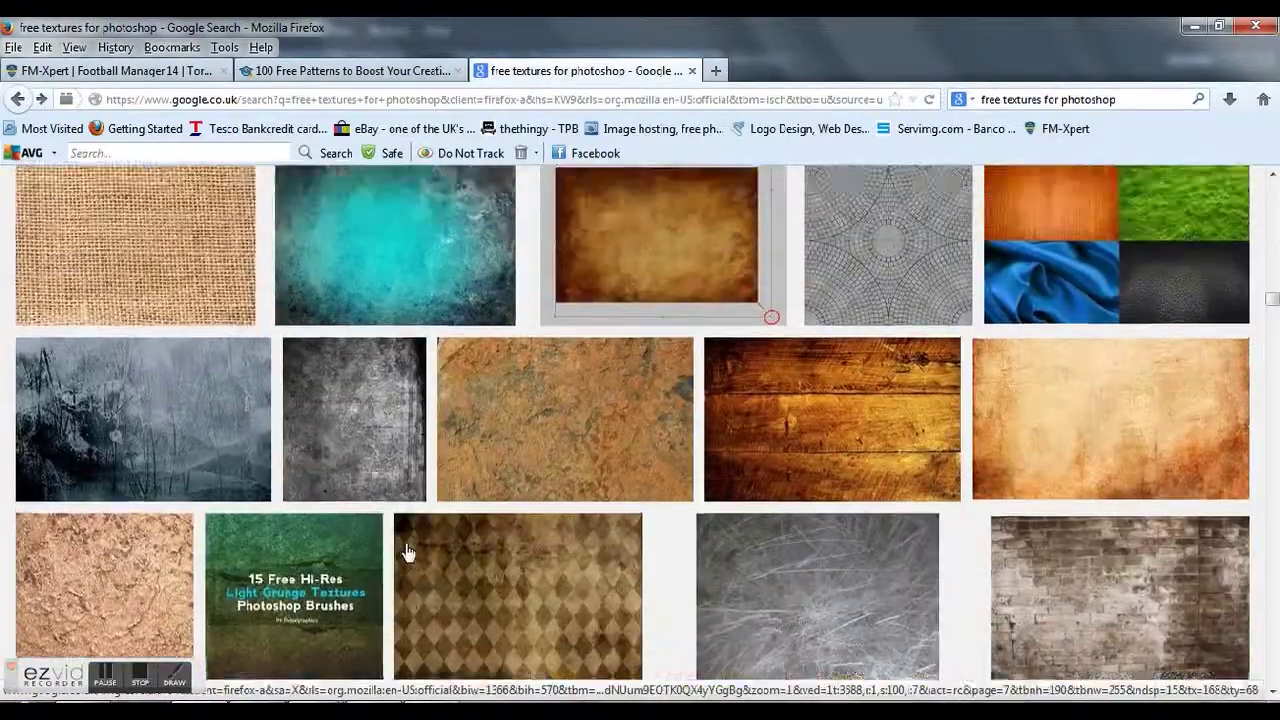
{"action": "scroll", "coordinate": [445, 490], "scroll_direction": "down", "scroll_amount": 10}
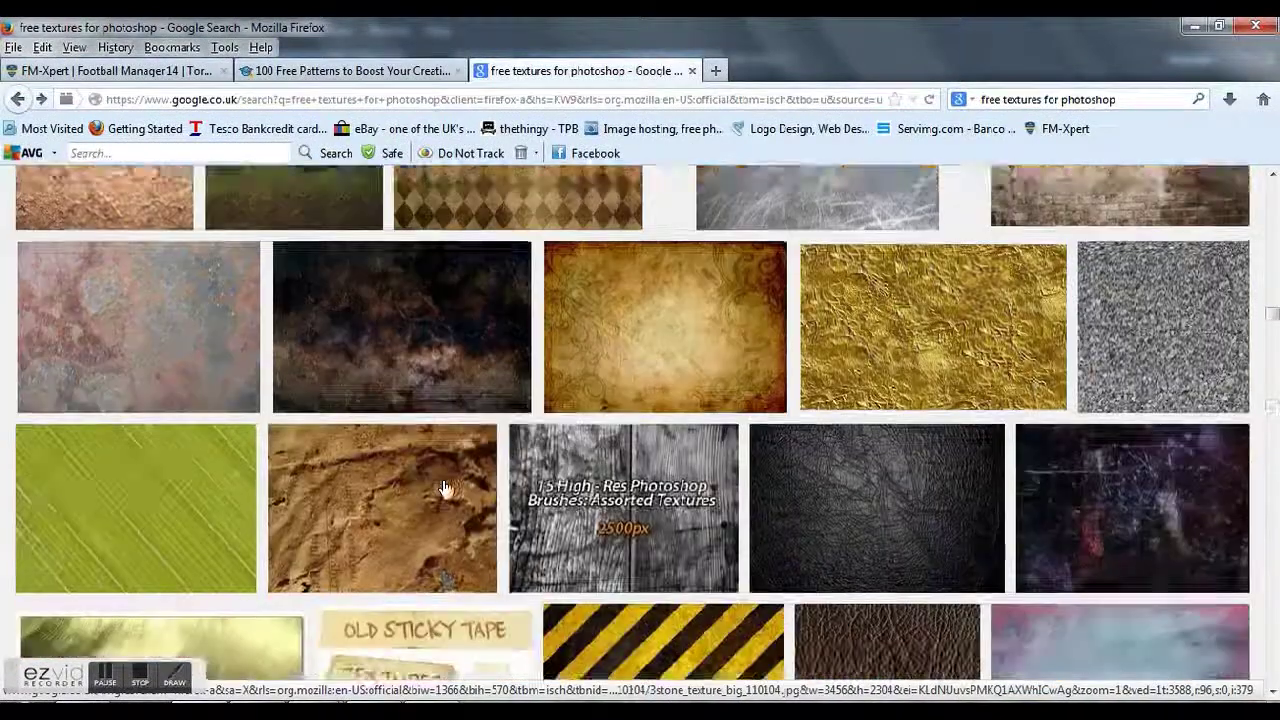
{"action": "scroll", "coordinate": [445, 490], "scroll_direction": "down", "scroll_amount": 5}
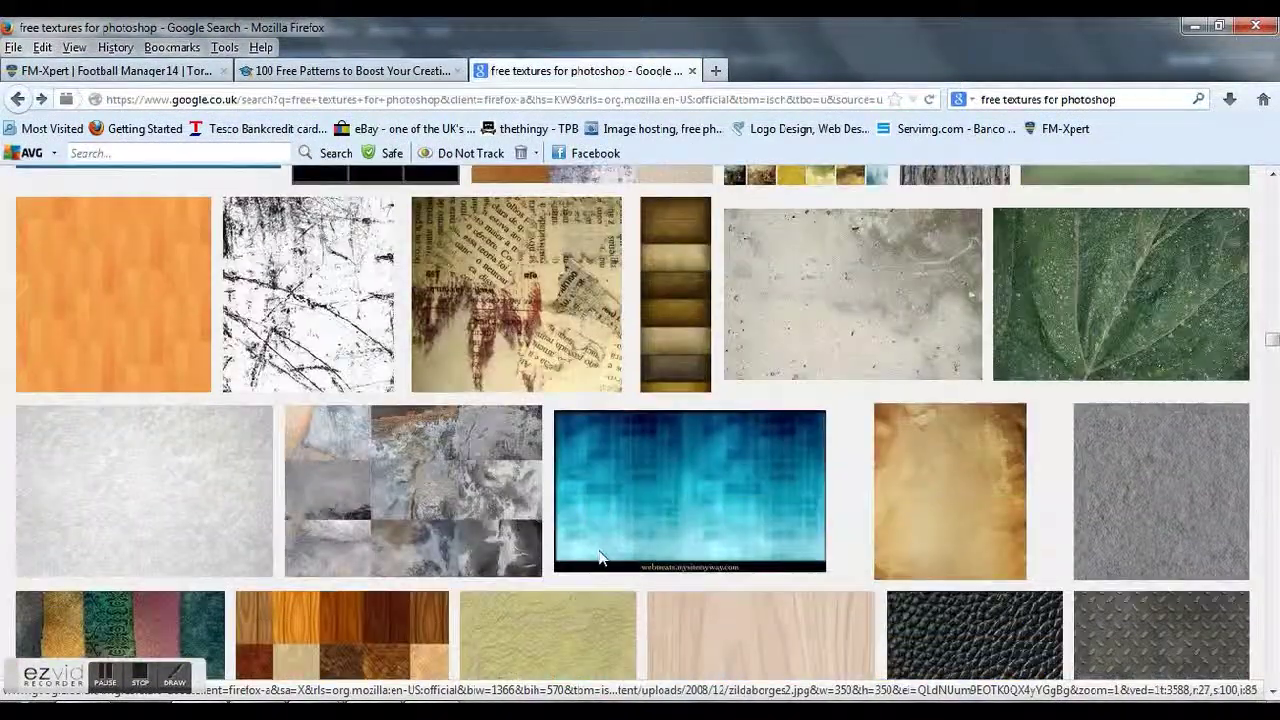
{"action": "scroll", "coordinate": [603, 560], "scroll_direction": "down", "scroll_amount": 9}
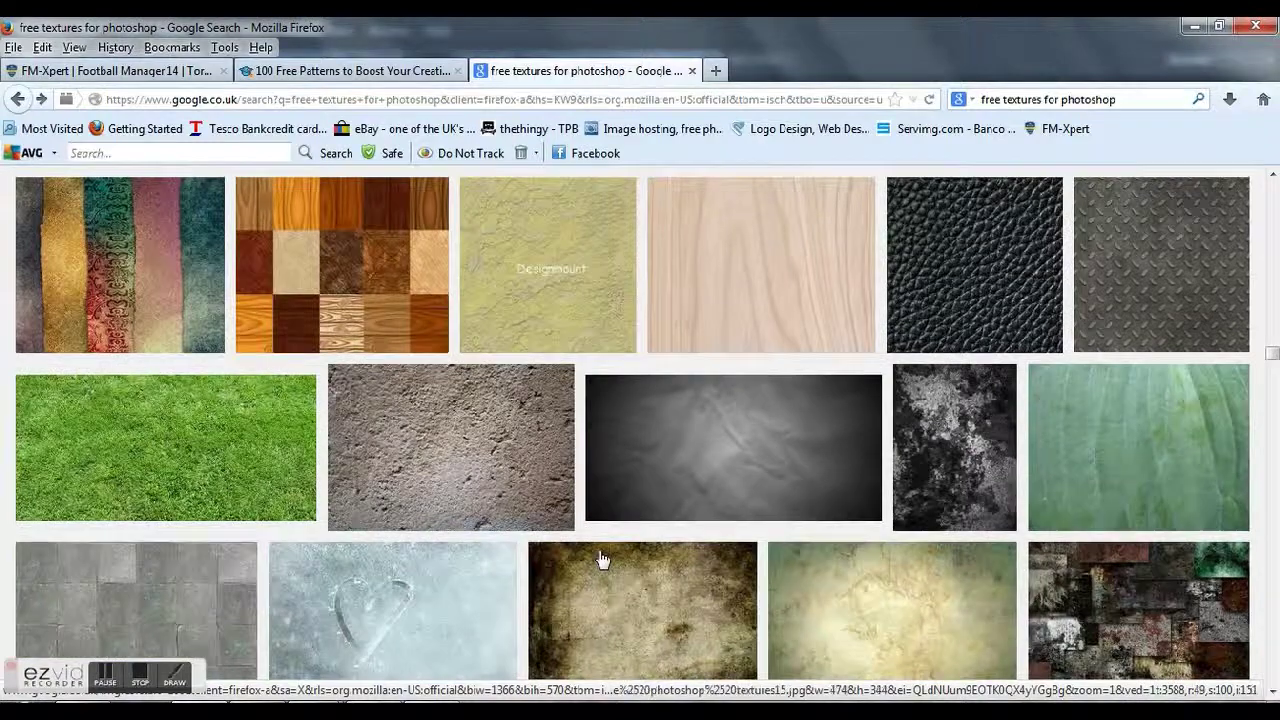
{"action": "scroll", "coordinate": [603, 560], "scroll_direction": "down", "scroll_amount": 6}
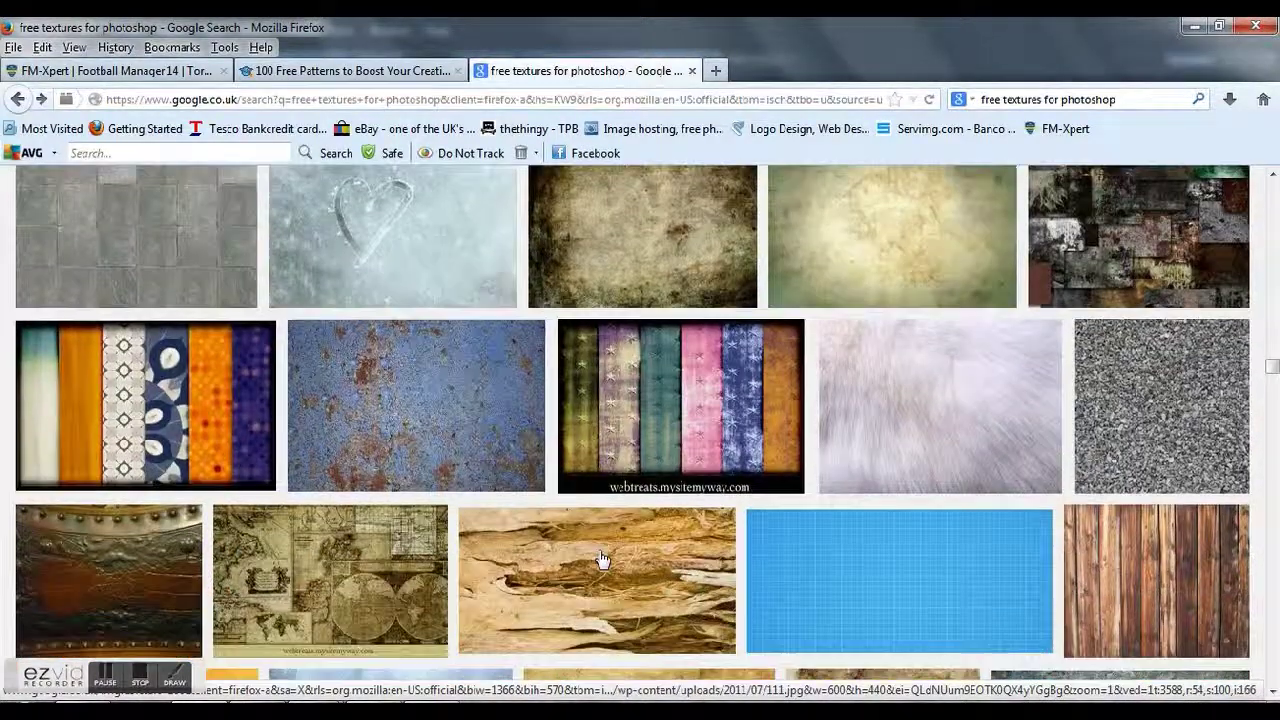
{"action": "scroll", "coordinate": [603, 560], "scroll_direction": "down", "scroll_amount": 6}
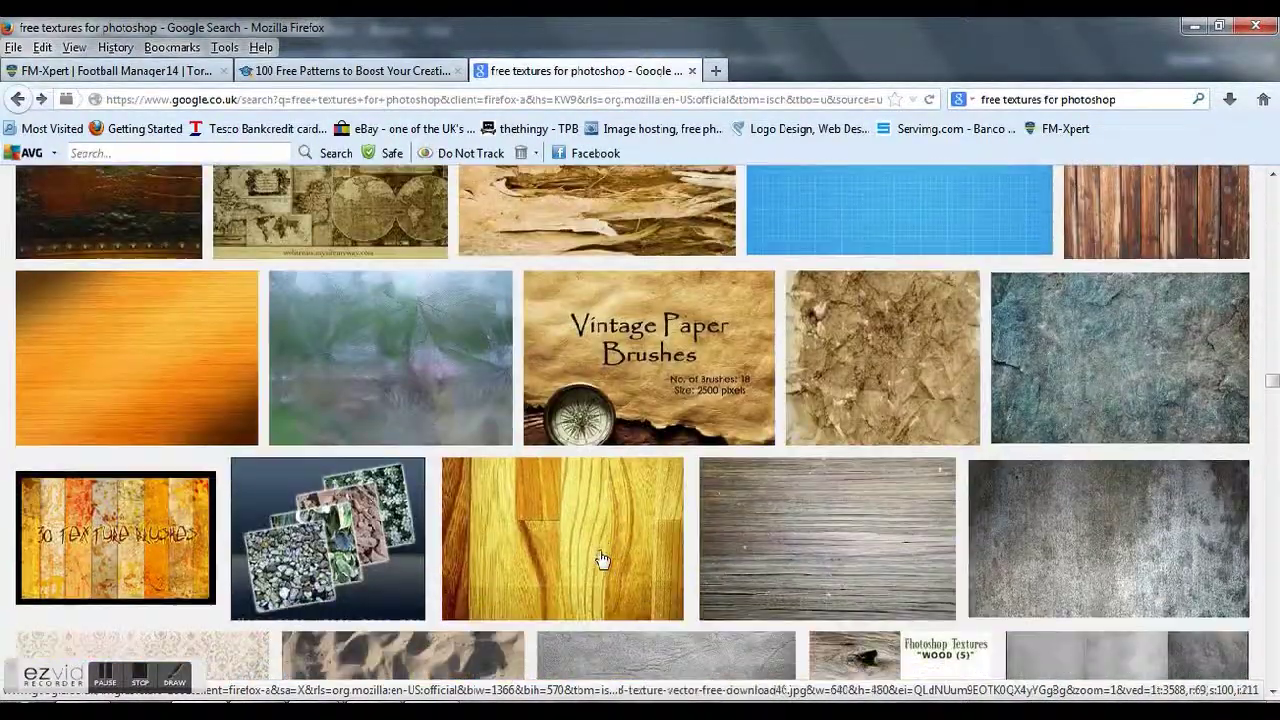
{"action": "scroll", "coordinate": [603, 560], "scroll_direction": "down", "scroll_amount": 3}
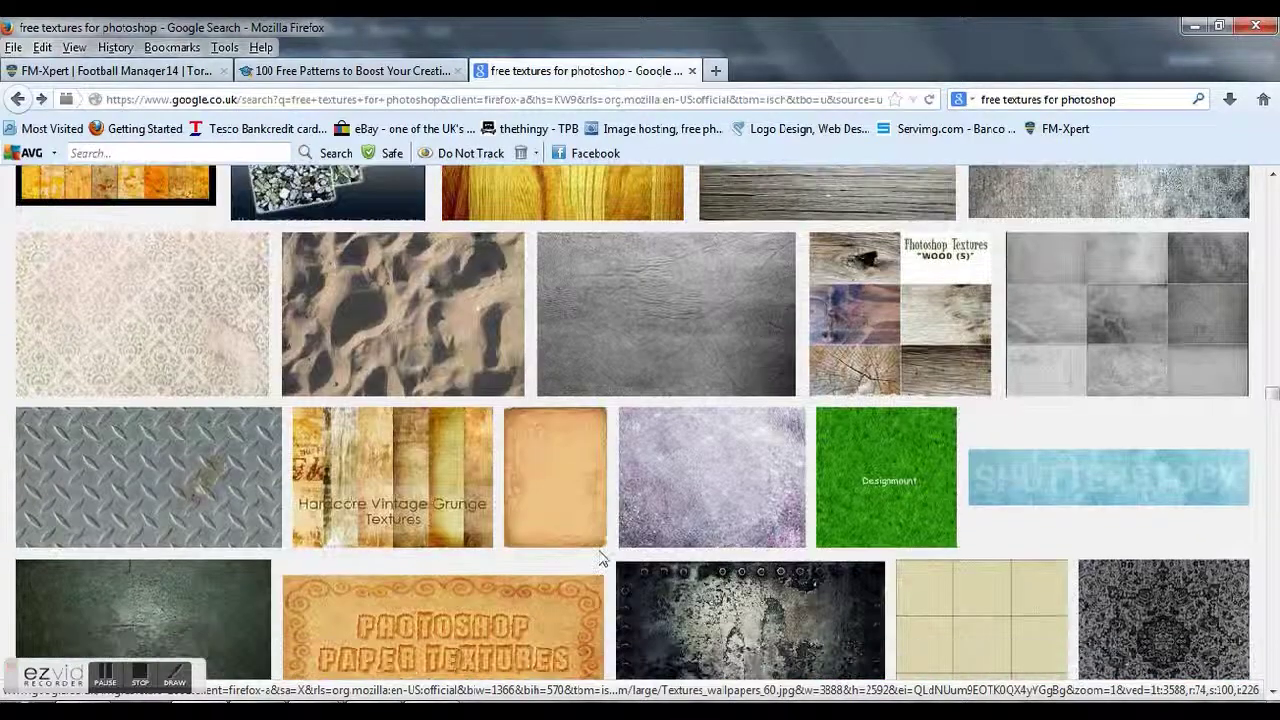
Step: Preview the cream damask texture from graphicdesignjunction.com, and return to the start of the Google web results
{"action": "left_click", "coordinate": [157, 319]}
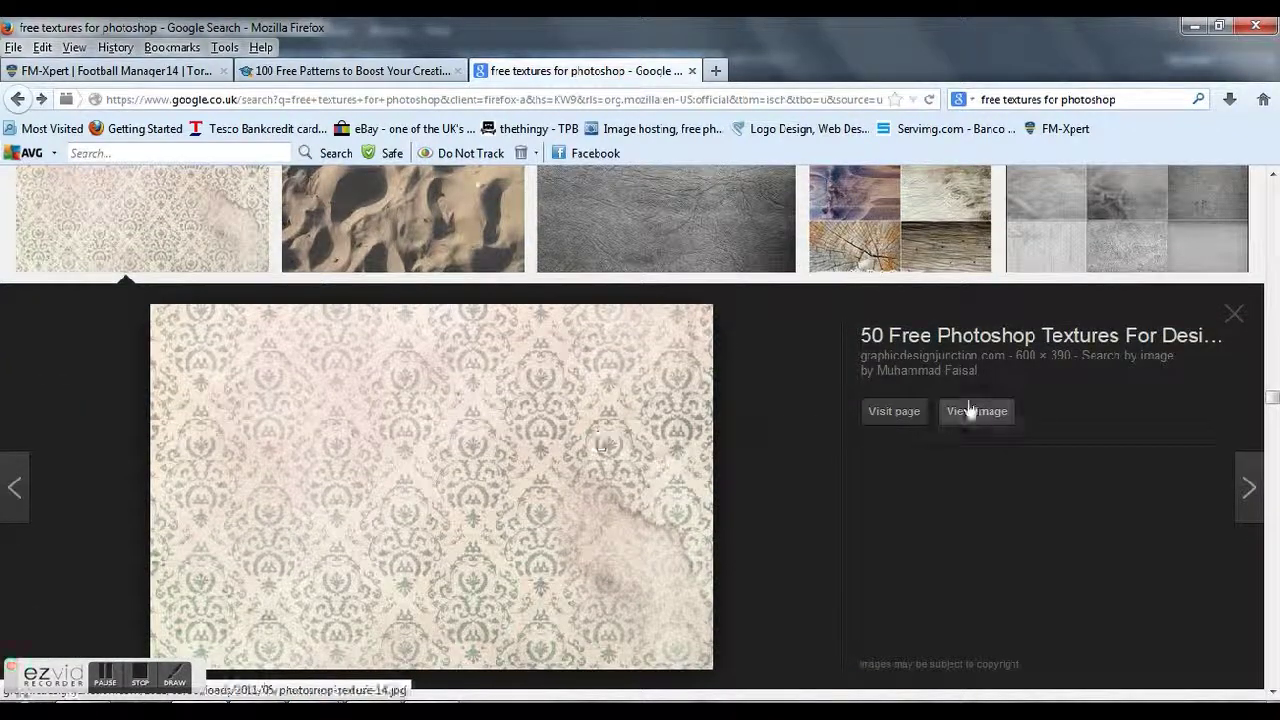
{"action": "left_click", "coordinate": [24, 97]}
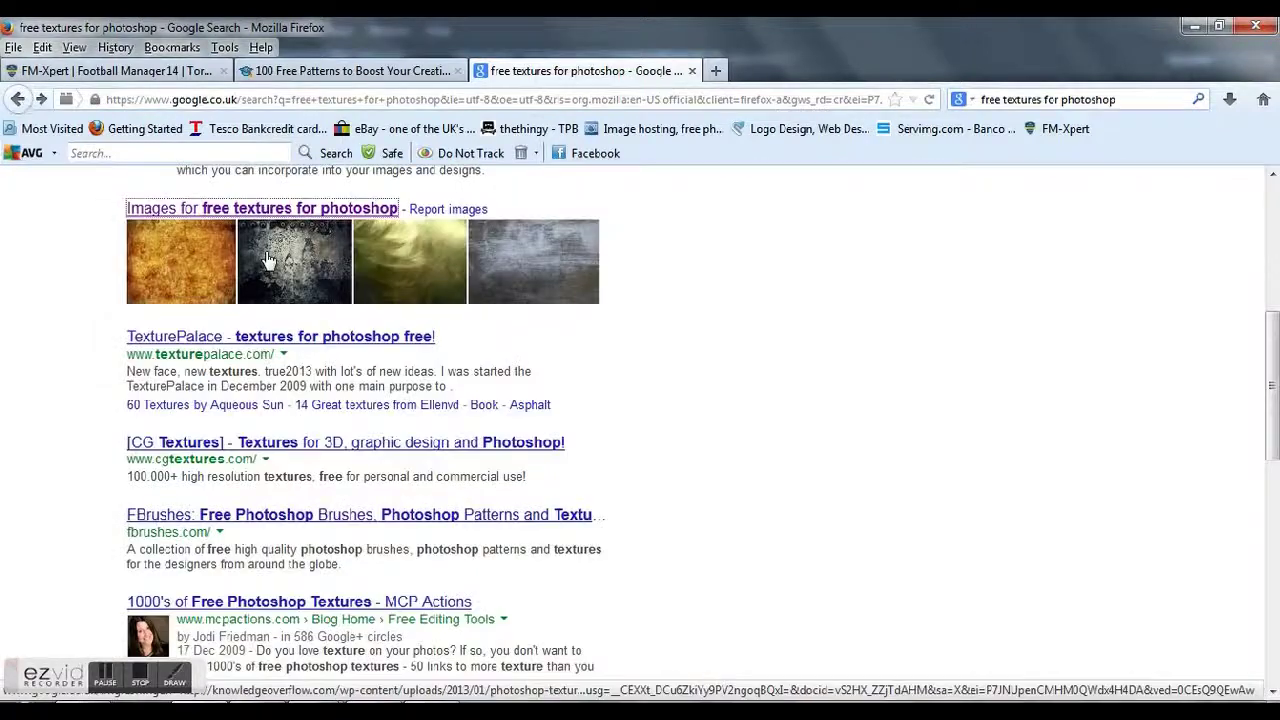
{"action": "scroll", "coordinate": [545, 420], "scroll_direction": "up", "scroll_amount": 5}
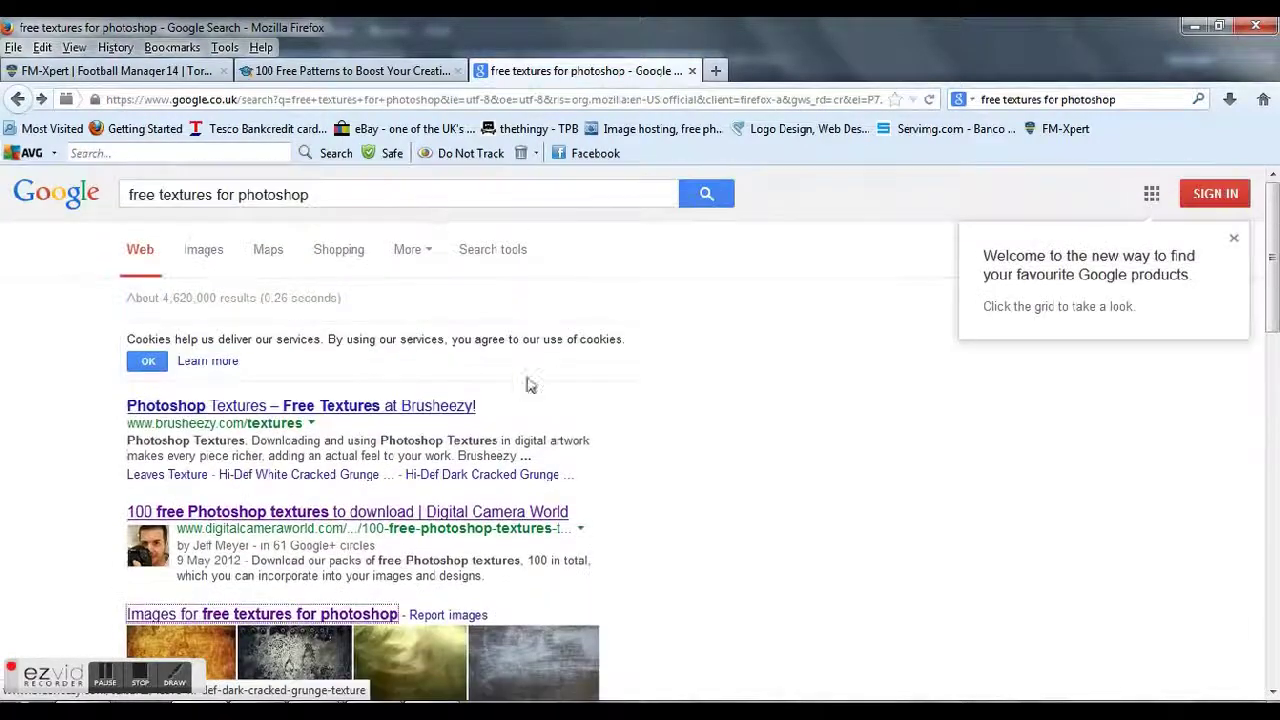
Step: Return to the 100 Free Patterns page and browse its packs as far as Paisley Pattern - bote jeghe
{"action": "left_click", "coordinate": [351, 76]}
{"action": "scroll", "coordinate": [563, 494], "scroll_direction": "up", "scroll_amount": 2}
{"action": "scroll", "coordinate": [560, 488], "scroll_direction": "down", "scroll_amount": 10}
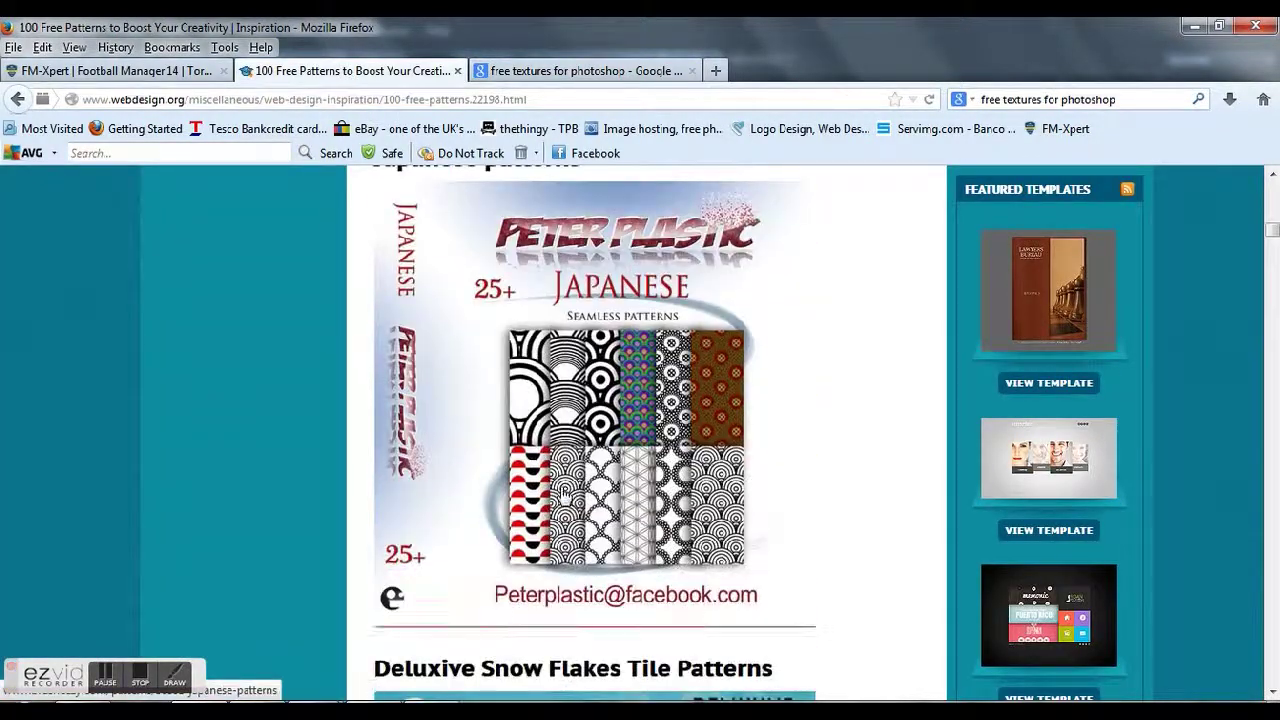
{"action": "scroll", "coordinate": [556, 481], "scroll_direction": "down", "scroll_amount": 8}
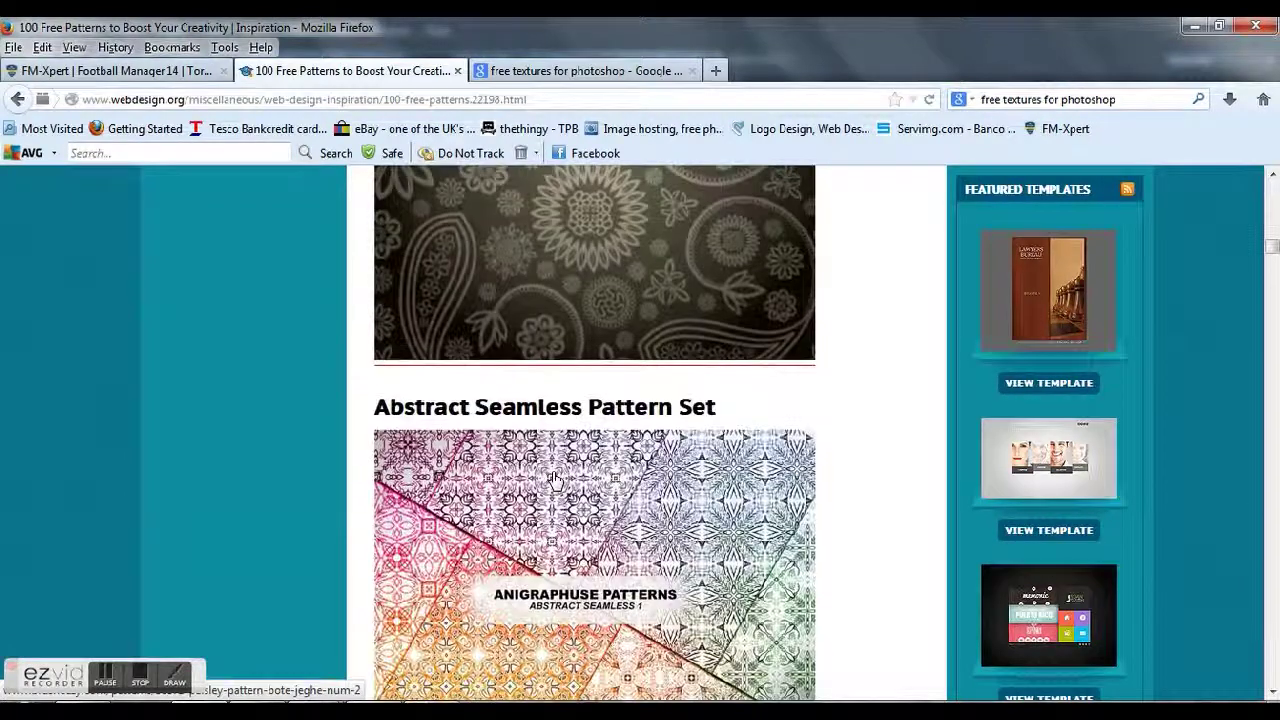
{"action": "scroll", "coordinate": [556, 481], "scroll_direction": "up", "scroll_amount": 4}
Step: Try to download Paisley Pattern - bote jeghe(num-2) from Brusheezy, dismiss the account offer, and close the pattern's page
{"action": "left_click", "coordinate": [556, 373]}
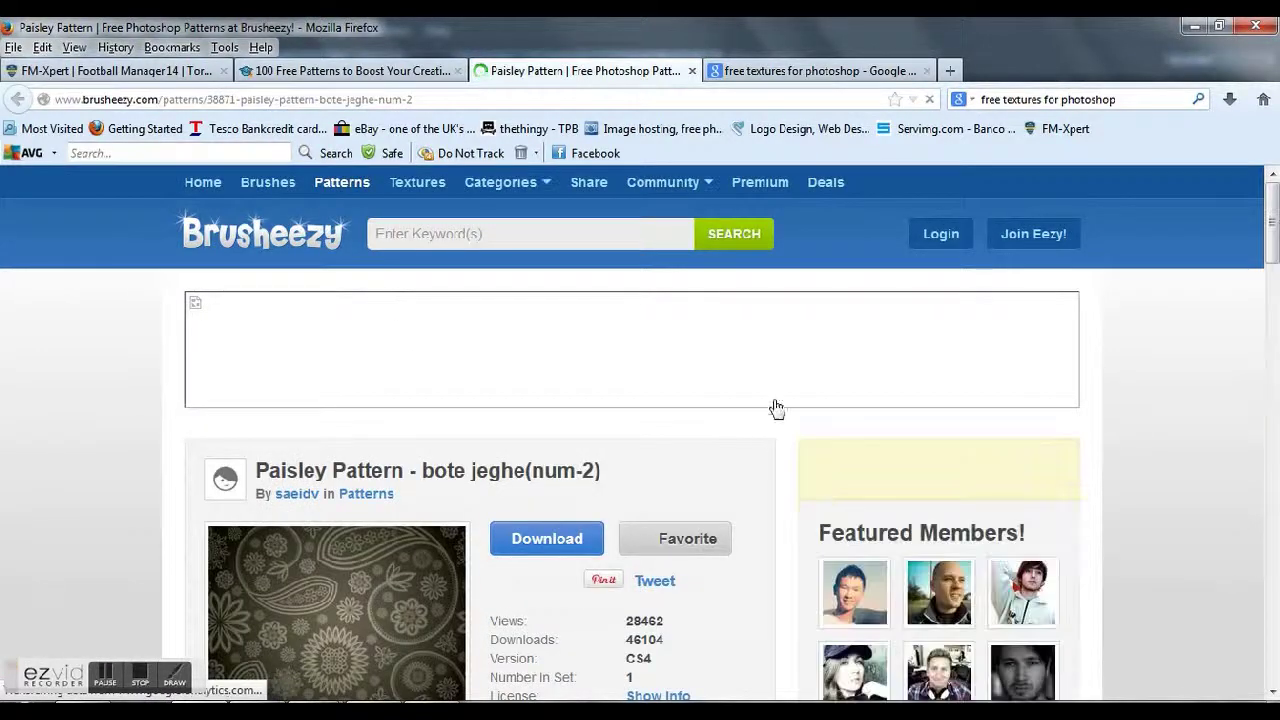
{"action": "scroll", "coordinate": [738, 365], "scroll_direction": "down", "scroll_amount": 3}
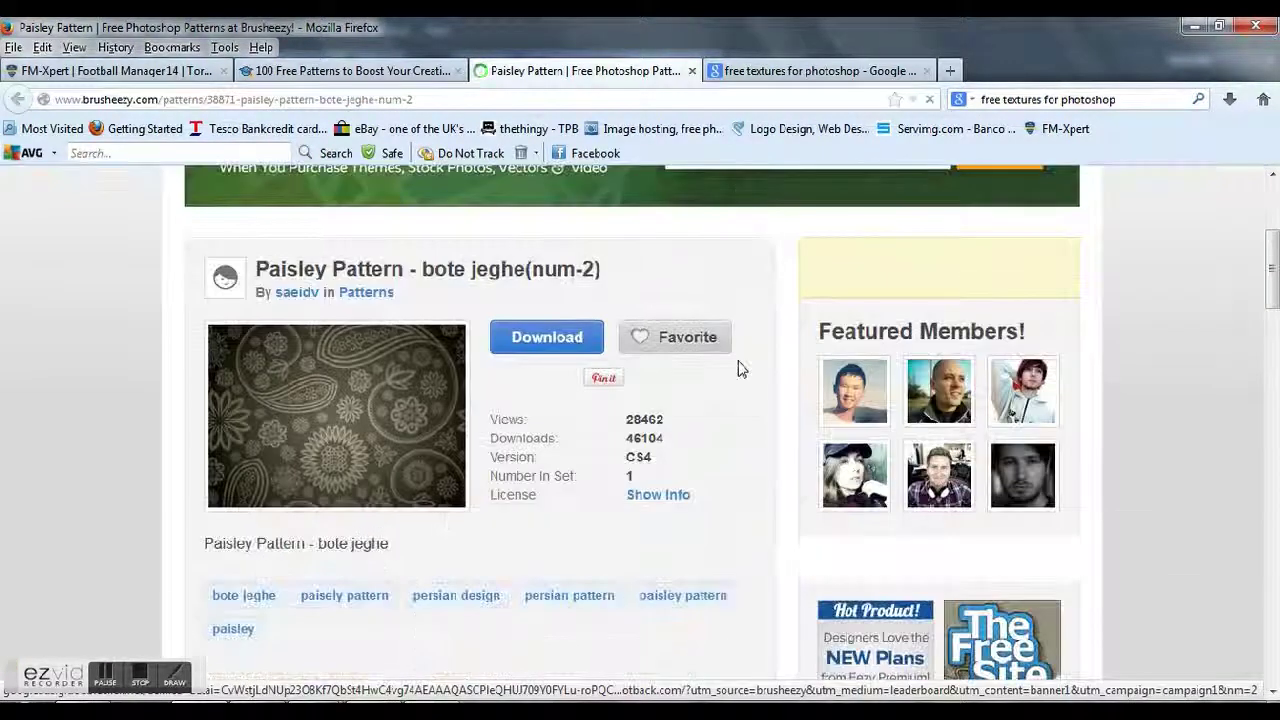
{"action": "left_click", "coordinate": [541, 328]}
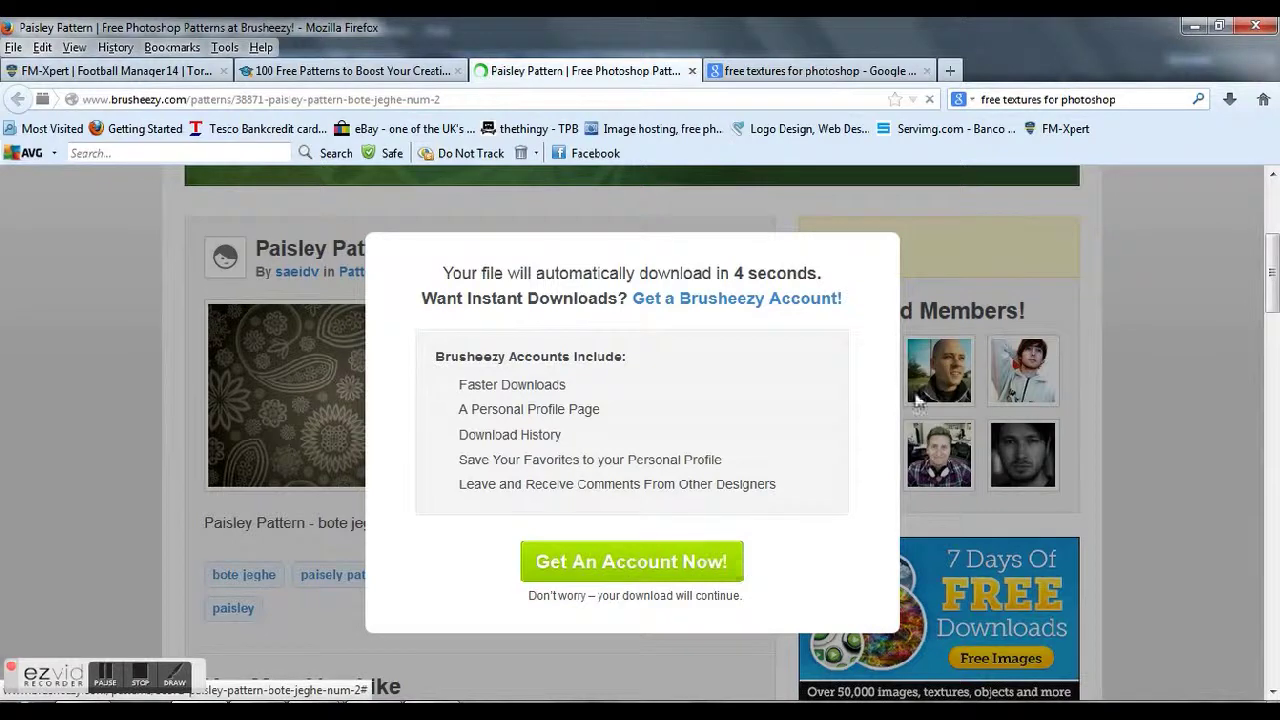
{"action": "left_click", "coordinate": [898, 233]}
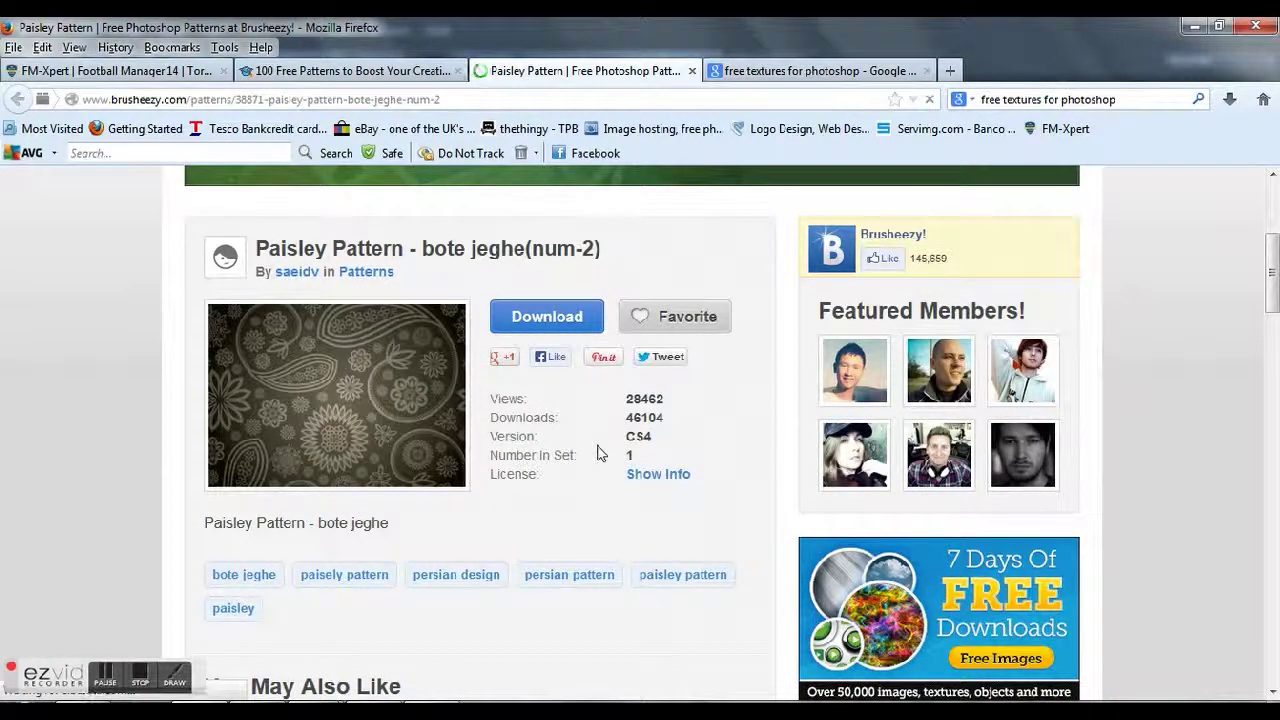
{"action": "scroll", "coordinate": [598, 455], "scroll_direction": "down", "scroll_amount": 4}
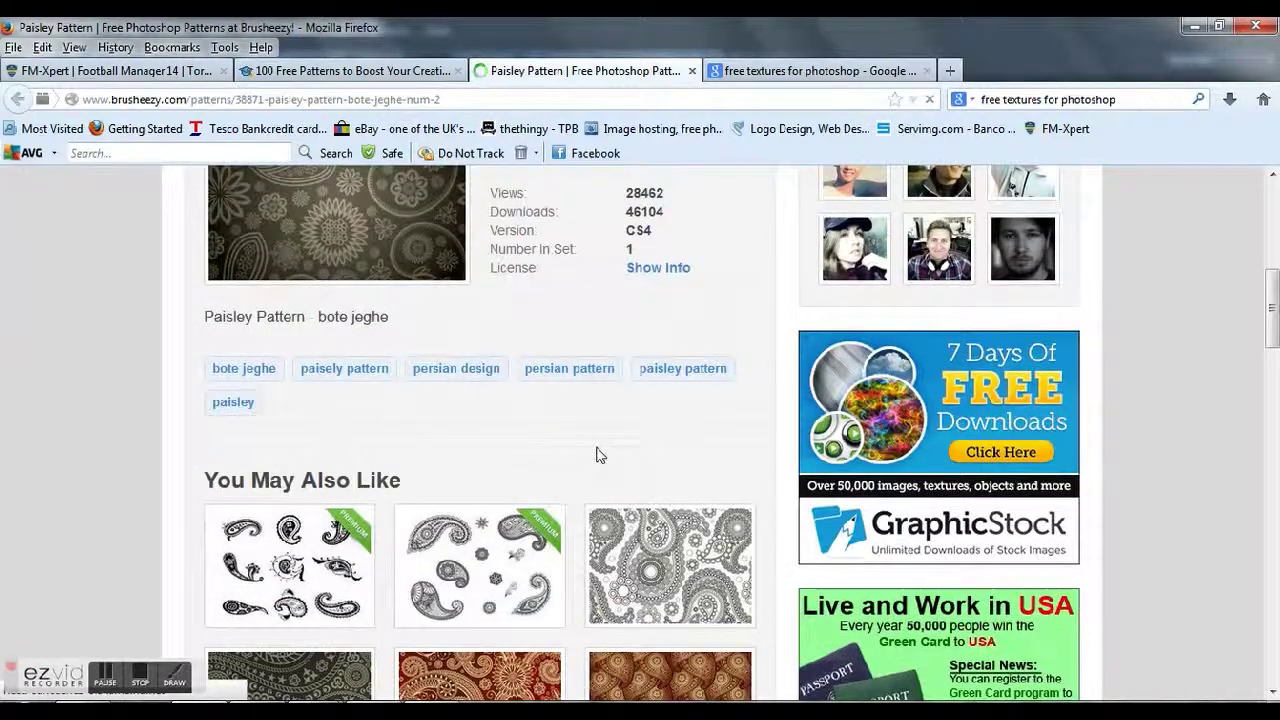
{"action": "scroll", "coordinate": [600, 455], "scroll_direction": "up", "scroll_amount": 10}
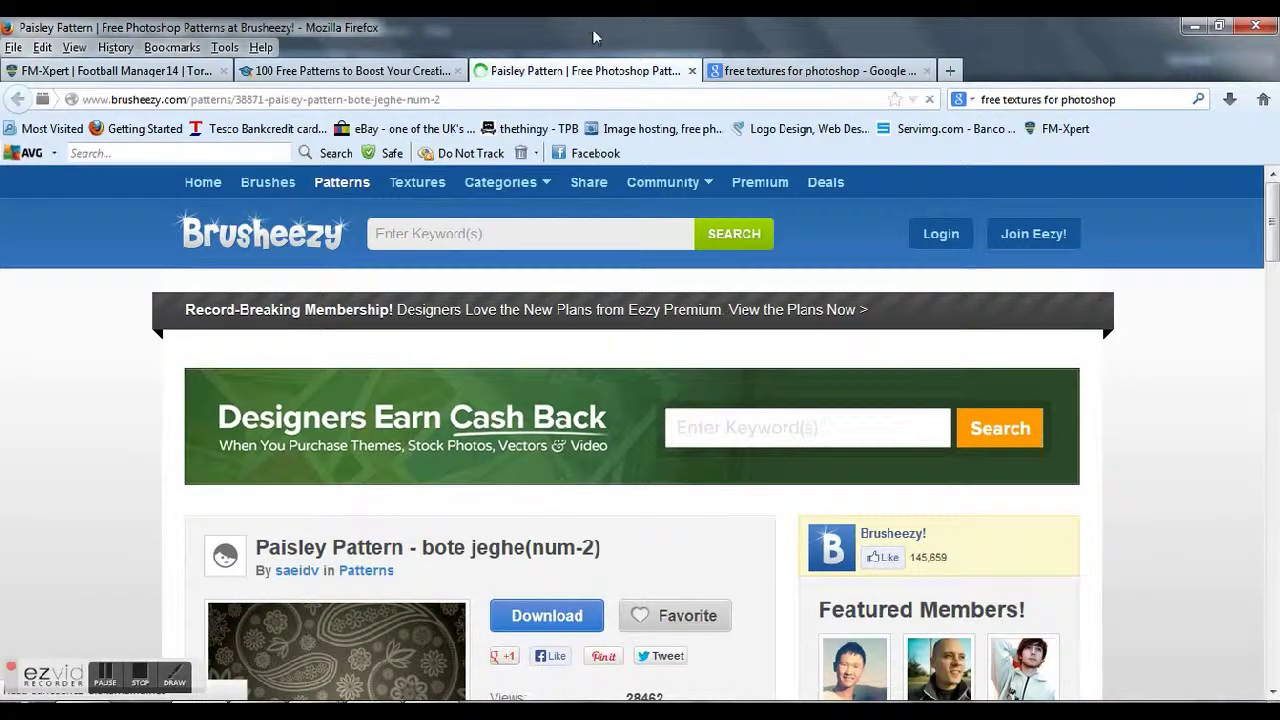
{"action": "left_click", "coordinate": [692, 72]}
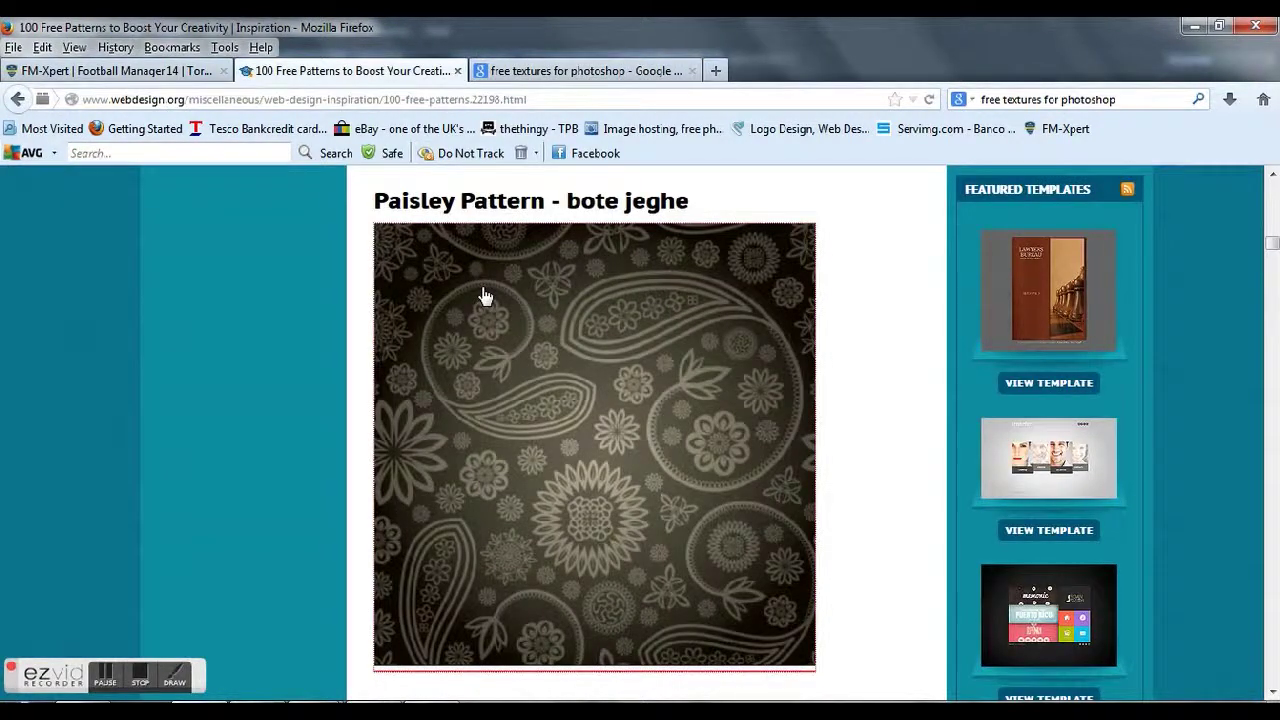
Step: Find The palace pattern pack on the 100 Free Patterns page, view its Brusheezy page, and close it
{"action": "scroll", "coordinate": [486, 294], "scroll_direction": "down", "scroll_amount": 5}
{"action": "scroll", "coordinate": [549, 376], "scroll_direction": "down", "scroll_amount": 10}
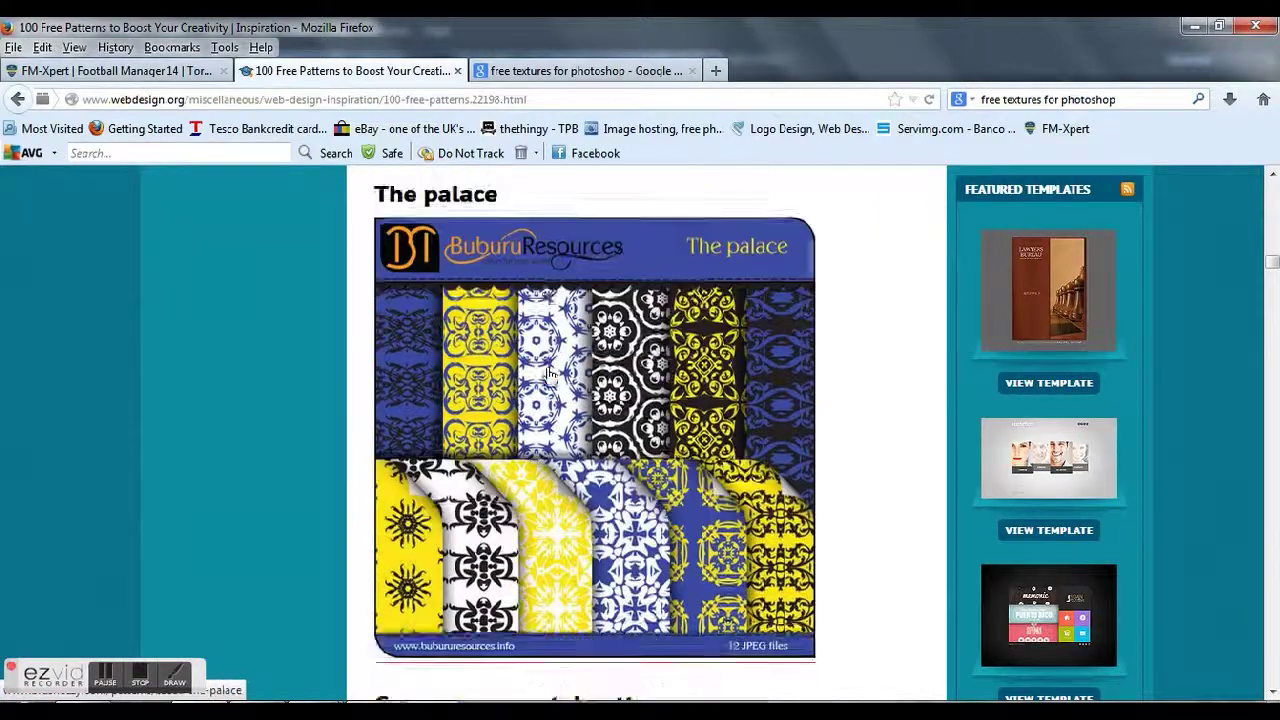
{"action": "scroll", "coordinate": [590, 365], "scroll_direction": "up", "scroll_amount": 2}
{"action": "left_click", "coordinate": [608, 360]}
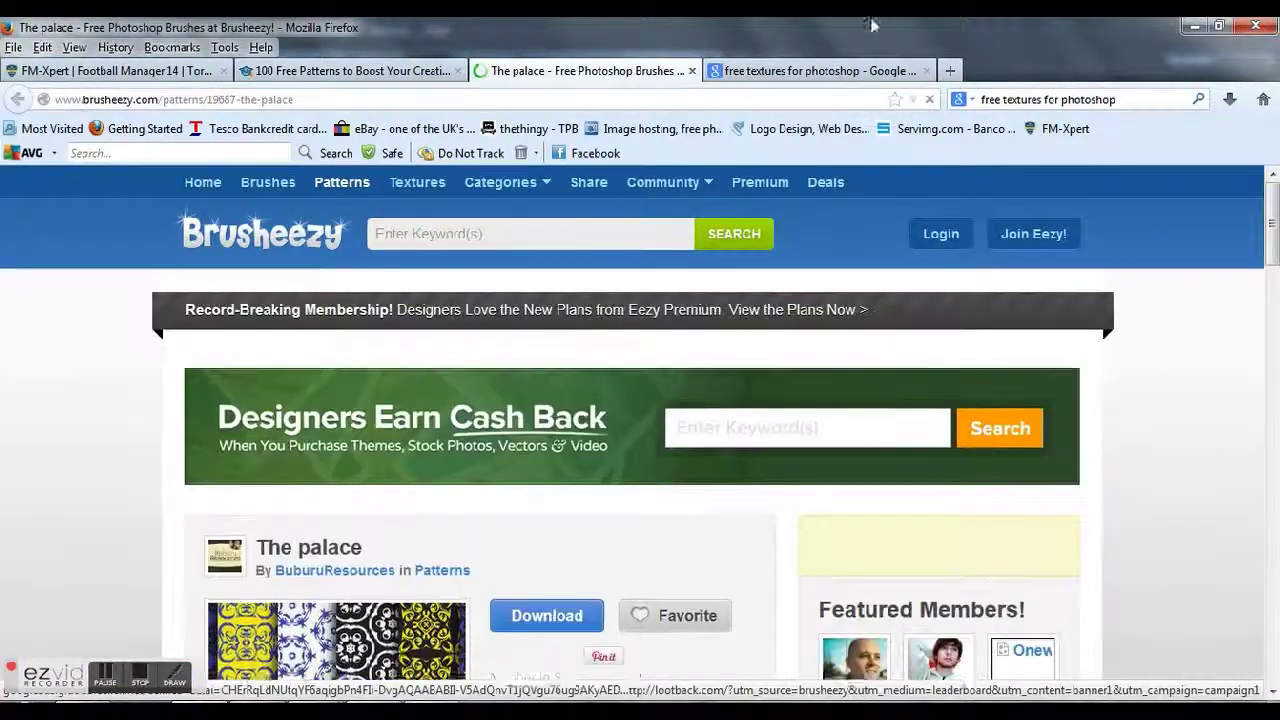
{"action": "left_click", "coordinate": [692, 71]}
Step: Go back up the list to the Japanese patterns pack, view its Brusheezy page, and close it
{"action": "scroll", "coordinate": [534, 497], "scroll_direction": "up", "scroll_amount": 10}
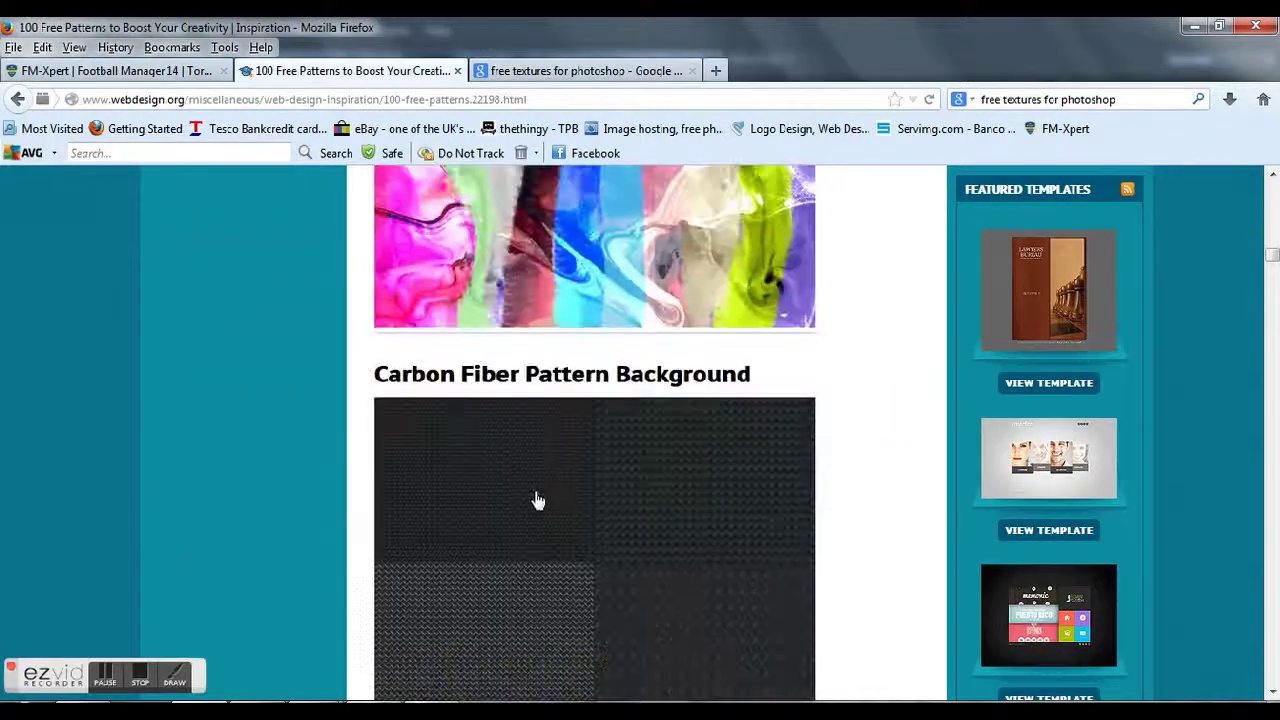
{"action": "scroll", "coordinate": [534, 495], "scroll_direction": "up", "scroll_amount": 15}
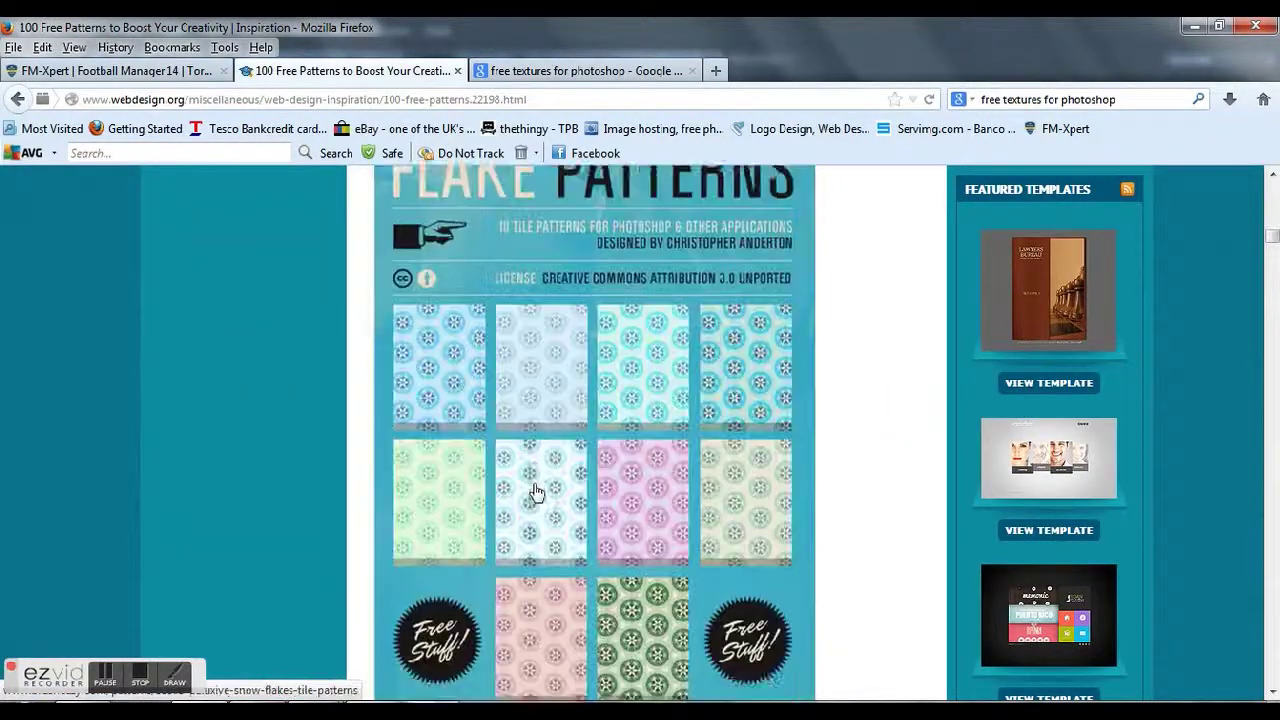
{"action": "scroll", "coordinate": [537, 493], "scroll_direction": "down", "scroll_amount": 3}
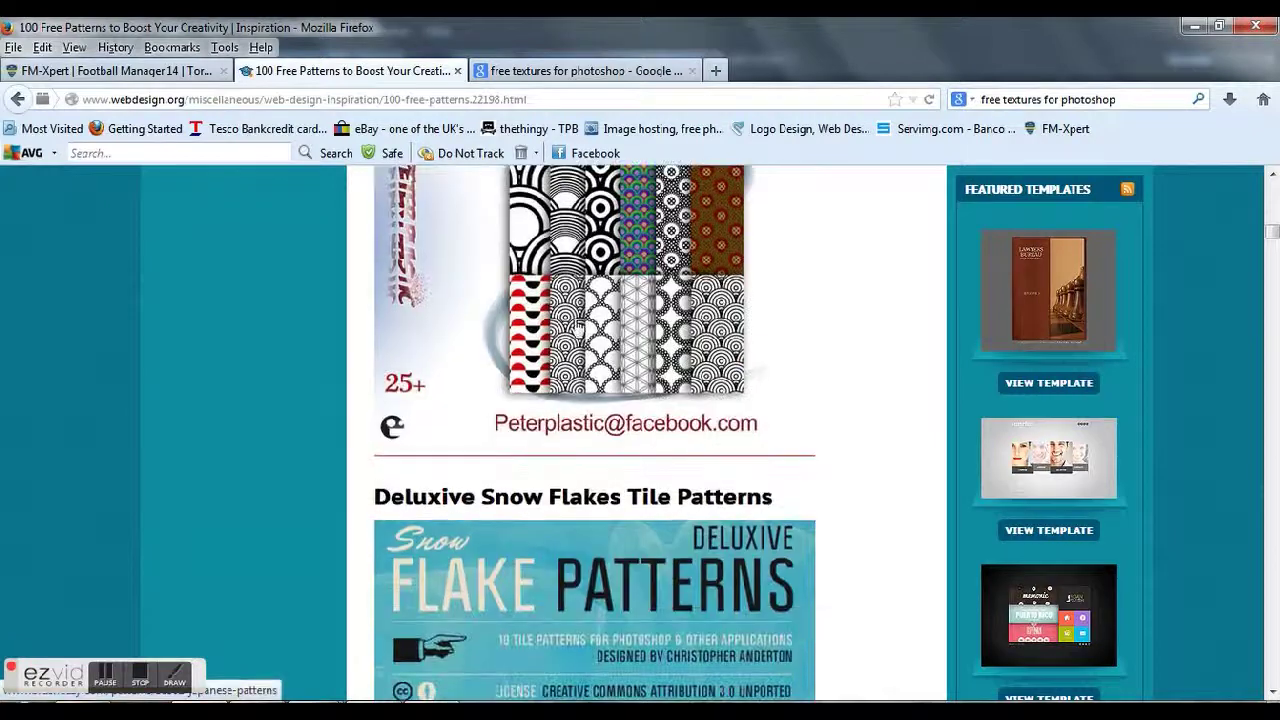
{"action": "left_click", "coordinate": [575, 330]}
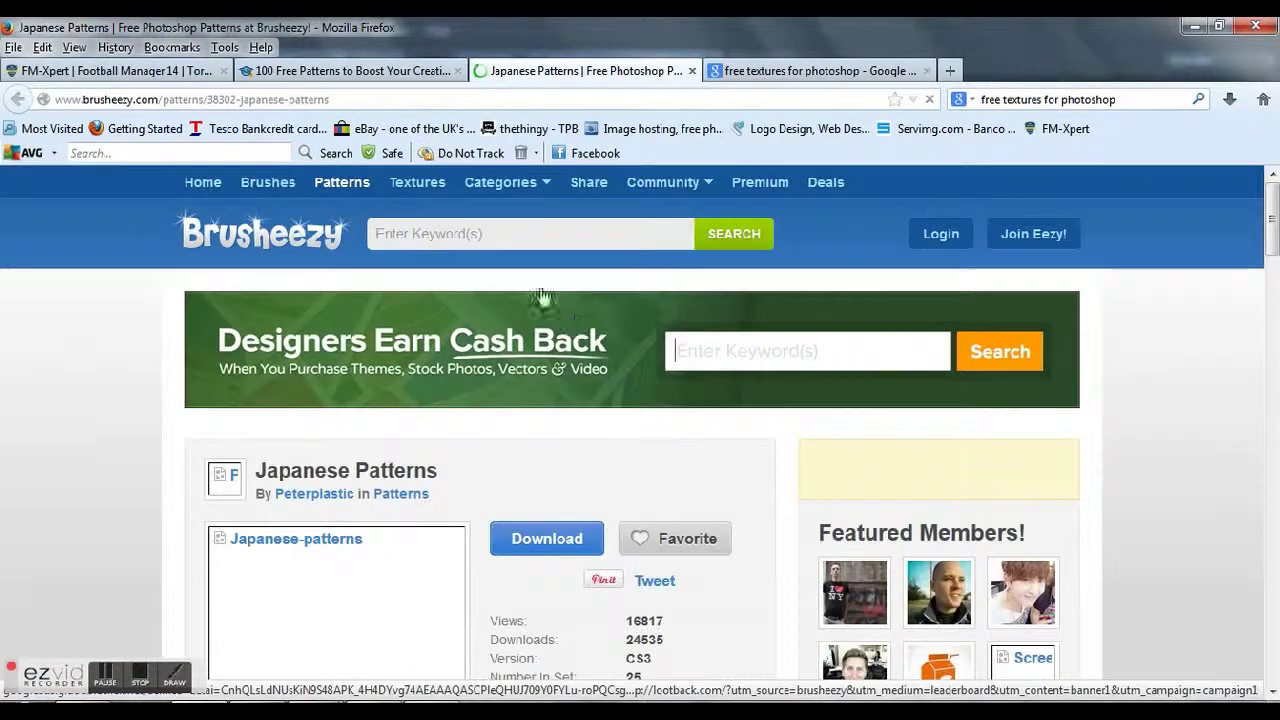
{"action": "left_click", "coordinate": [692, 70]}
Step: Download the Grungy Burgundy Patterns Part2 ZIP from its deviantART page, opening it with WinRAR archiver, and close the page
{"action": "scroll", "coordinate": [480, 312], "scroll_direction": "up", "scroll_amount": 15}
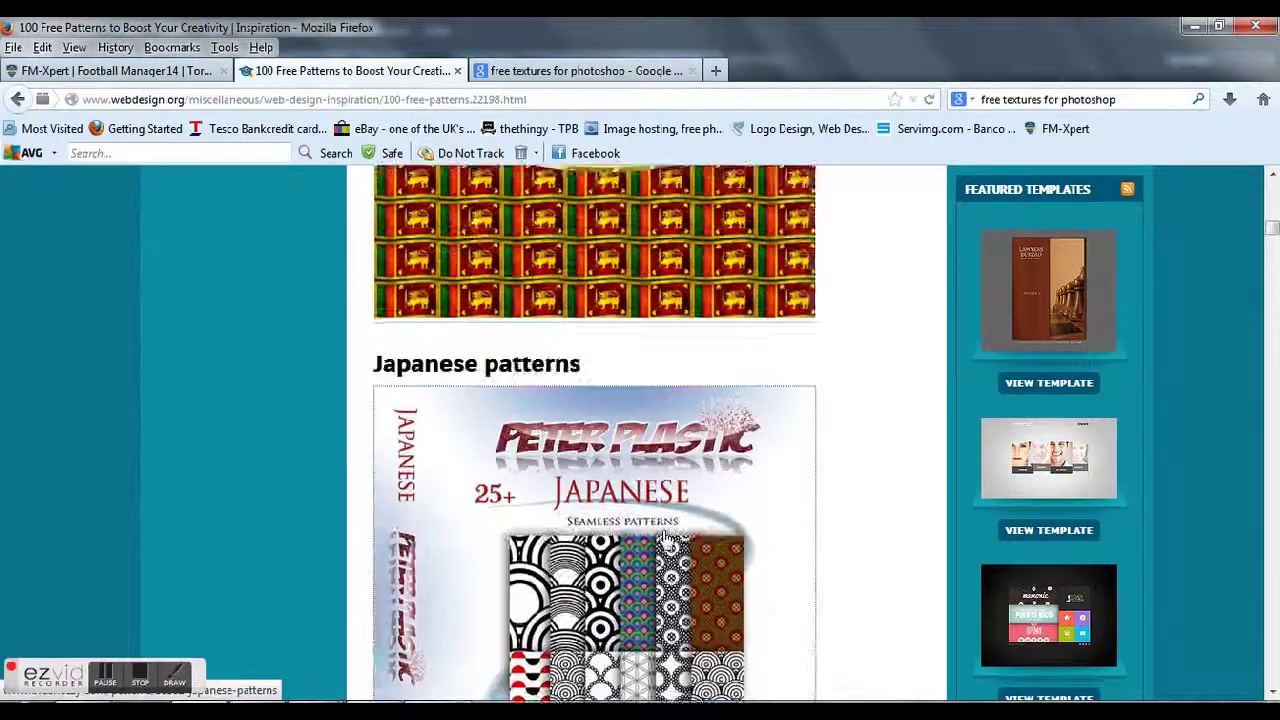
{"action": "scroll", "coordinate": [630, 463], "scroll_direction": "down", "scroll_amount": 10}
{"action": "scroll", "coordinate": [630, 463], "scroll_direction": "up", "scroll_amount": 6}
{"action": "scroll", "coordinate": [630, 463], "scroll_direction": "down", "scroll_amount": 3}
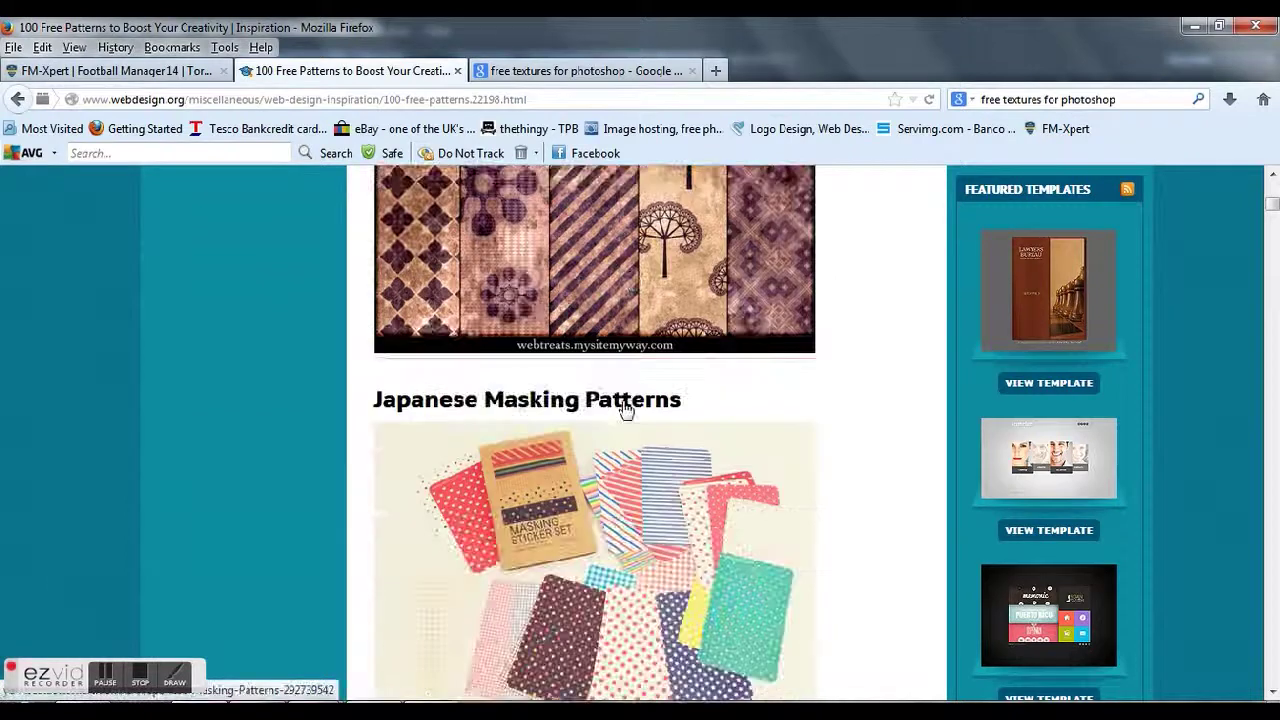
{"action": "left_click", "coordinate": [623, 407]}
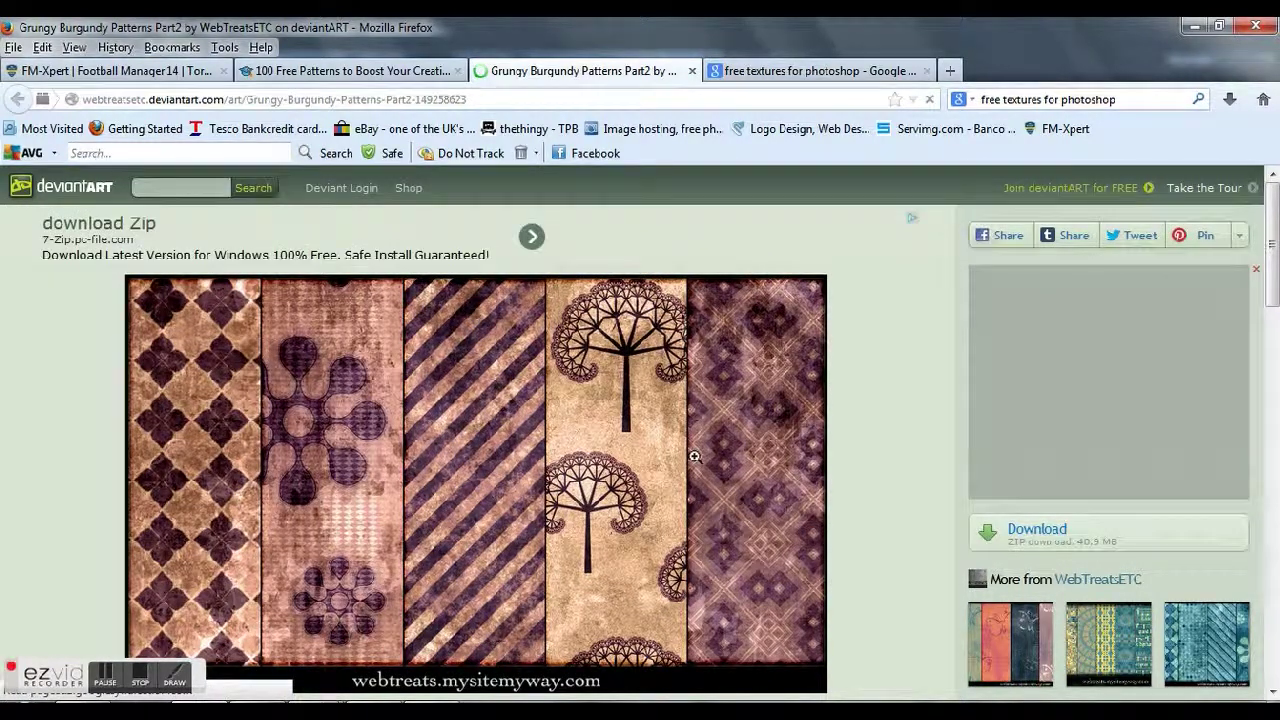
{"action": "scroll", "coordinate": [420, 431], "scroll_direction": "down", "scroll_amount": 2}
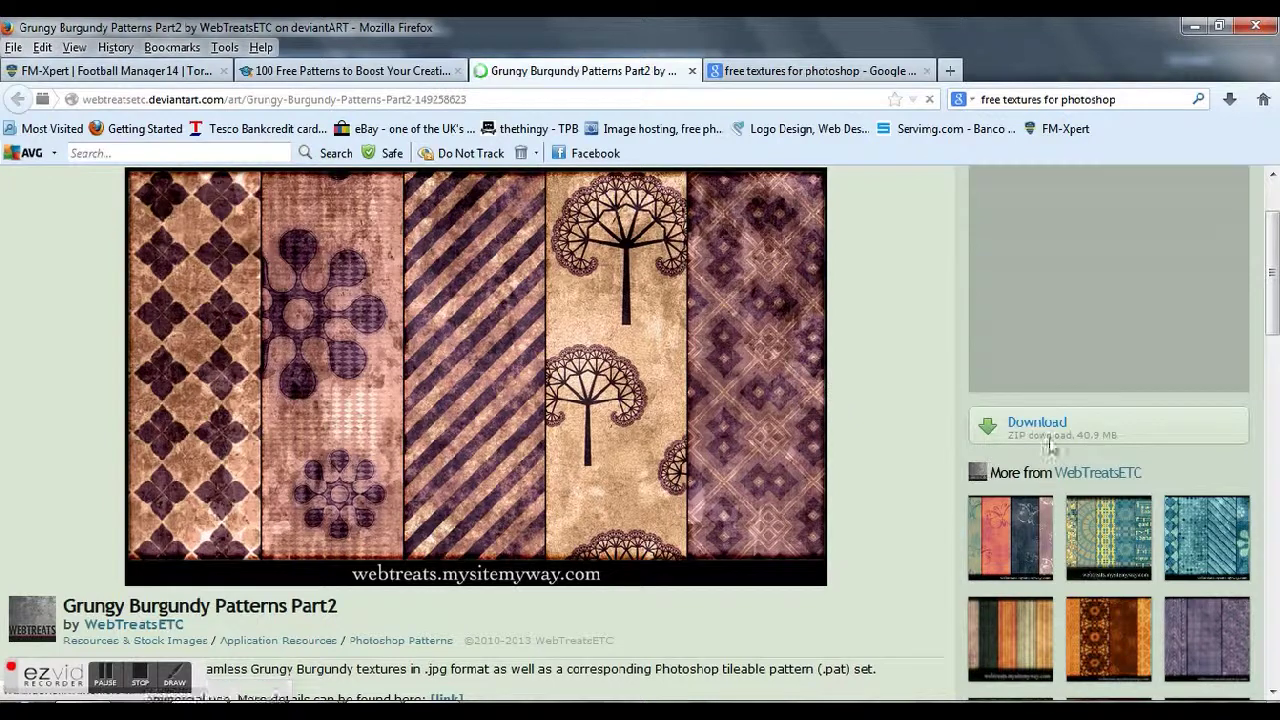
{"action": "left_click", "coordinate": [1066, 437]}
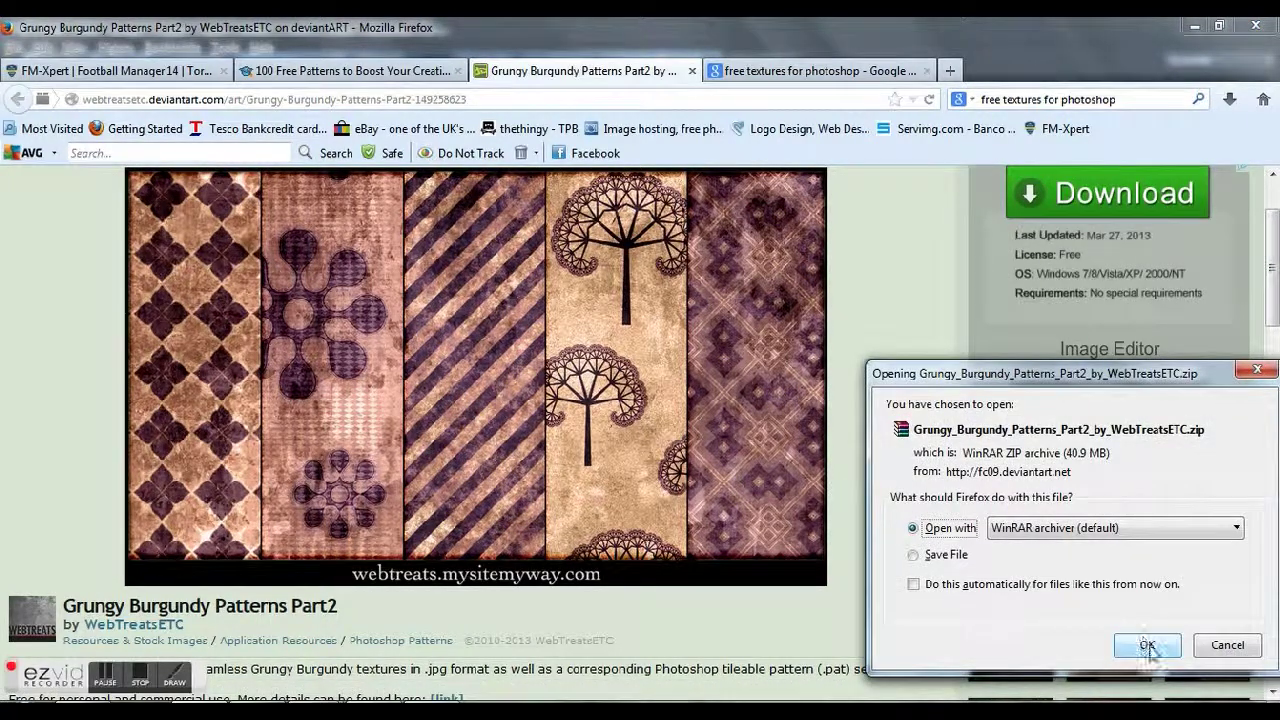
{"action": "left_click", "coordinate": [1147, 646]}
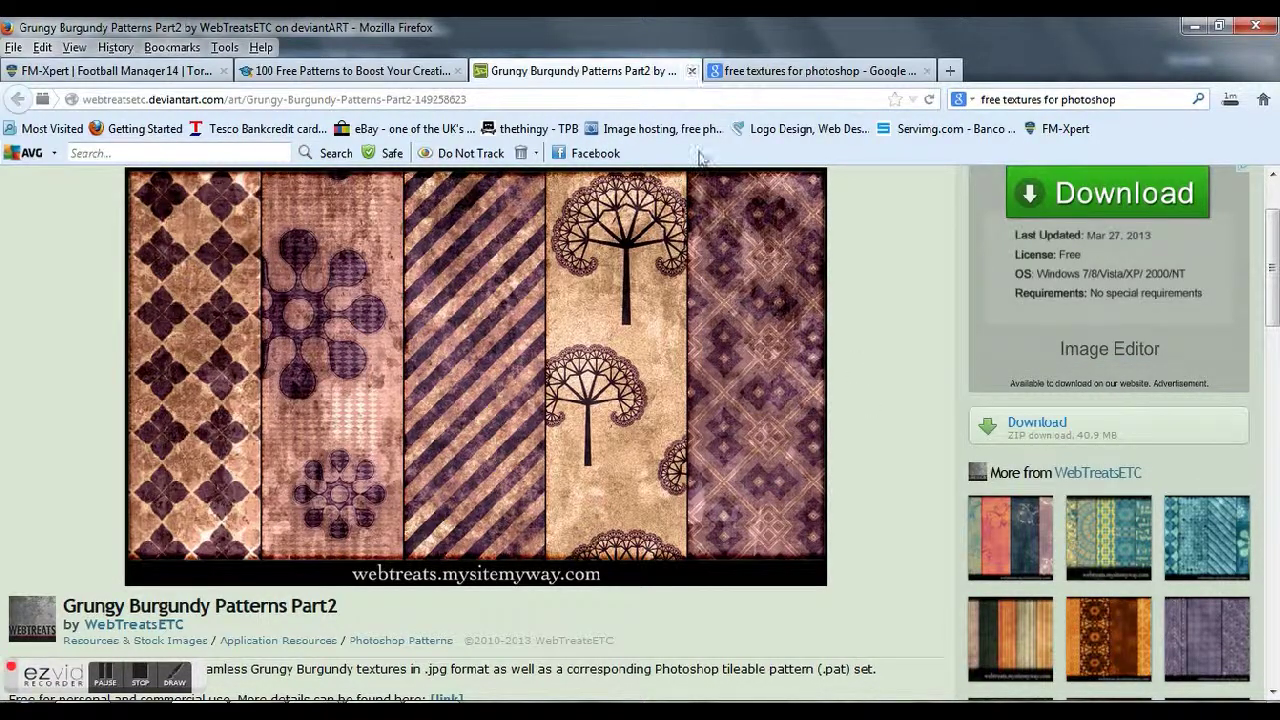
{"action": "left_click", "coordinate": [691, 71]}
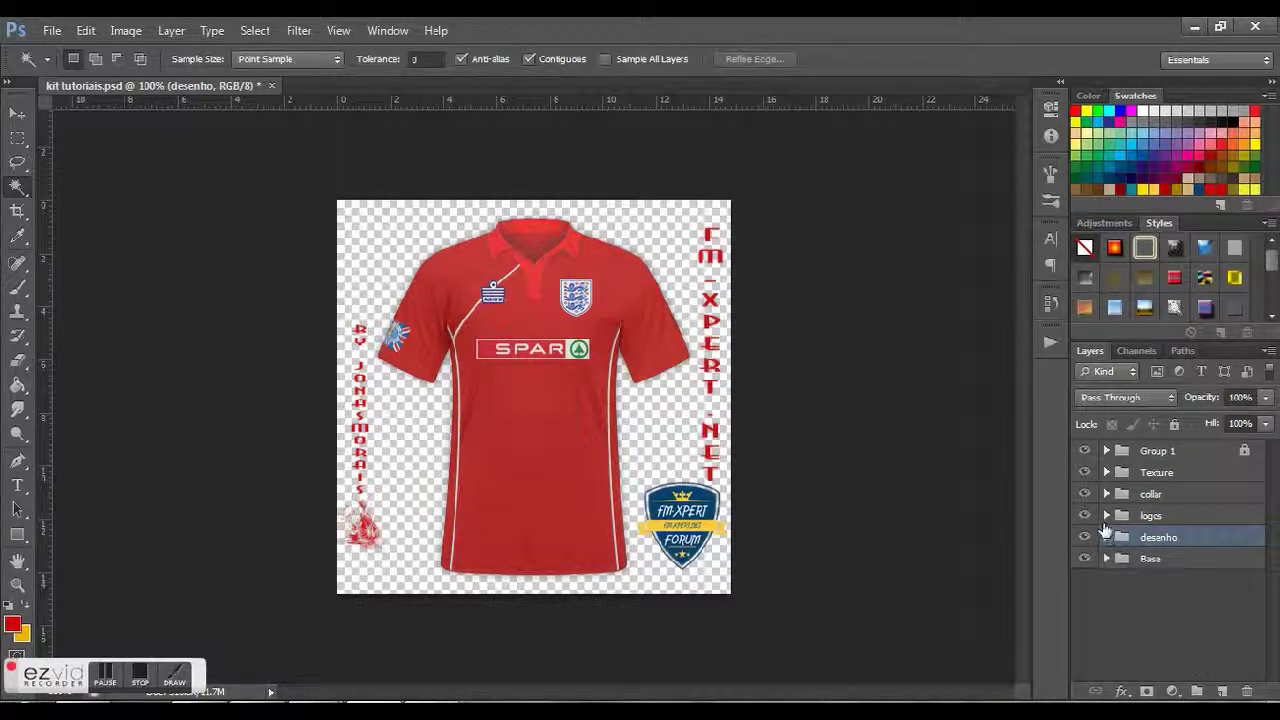
Step: Hide the logos group and expand the desenho group to reach its design layers
{"action": "left_click", "coordinate": [1086, 515]}
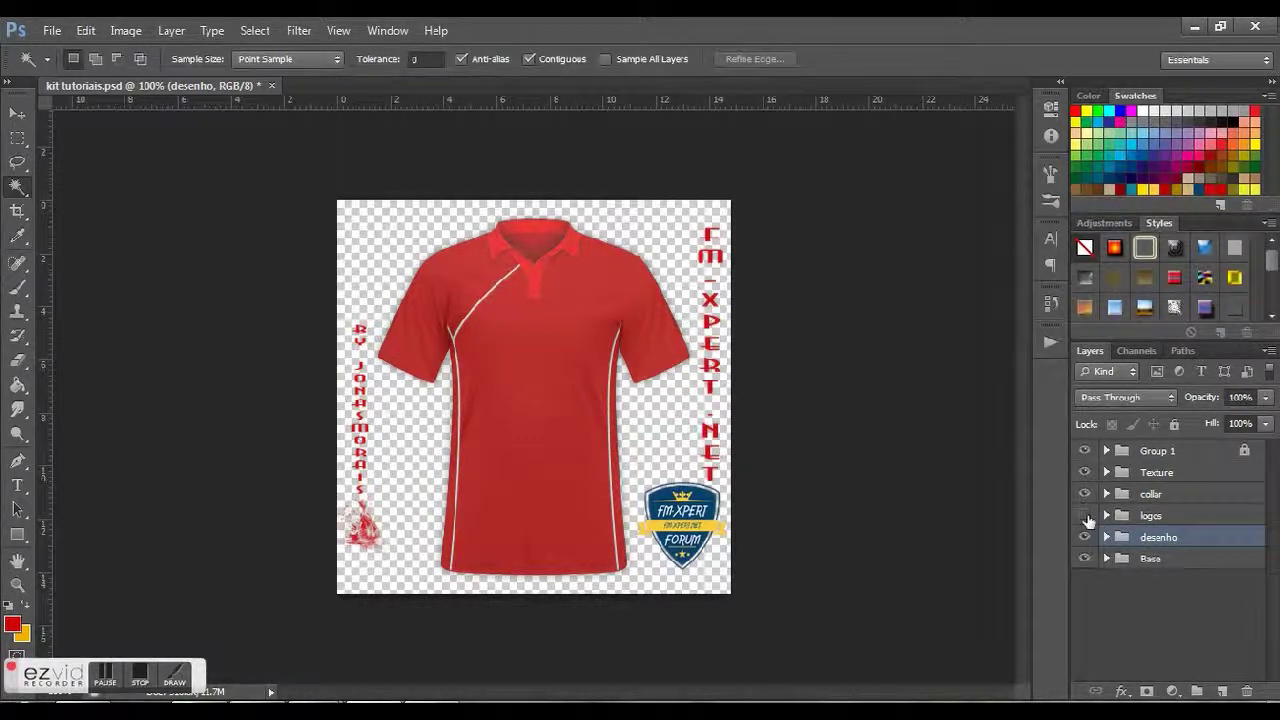
{"action": "left_click", "coordinate": [1106, 538]}
{"action": "scroll", "coordinate": [1104, 545], "scroll_direction": "down", "scroll_amount": 2}
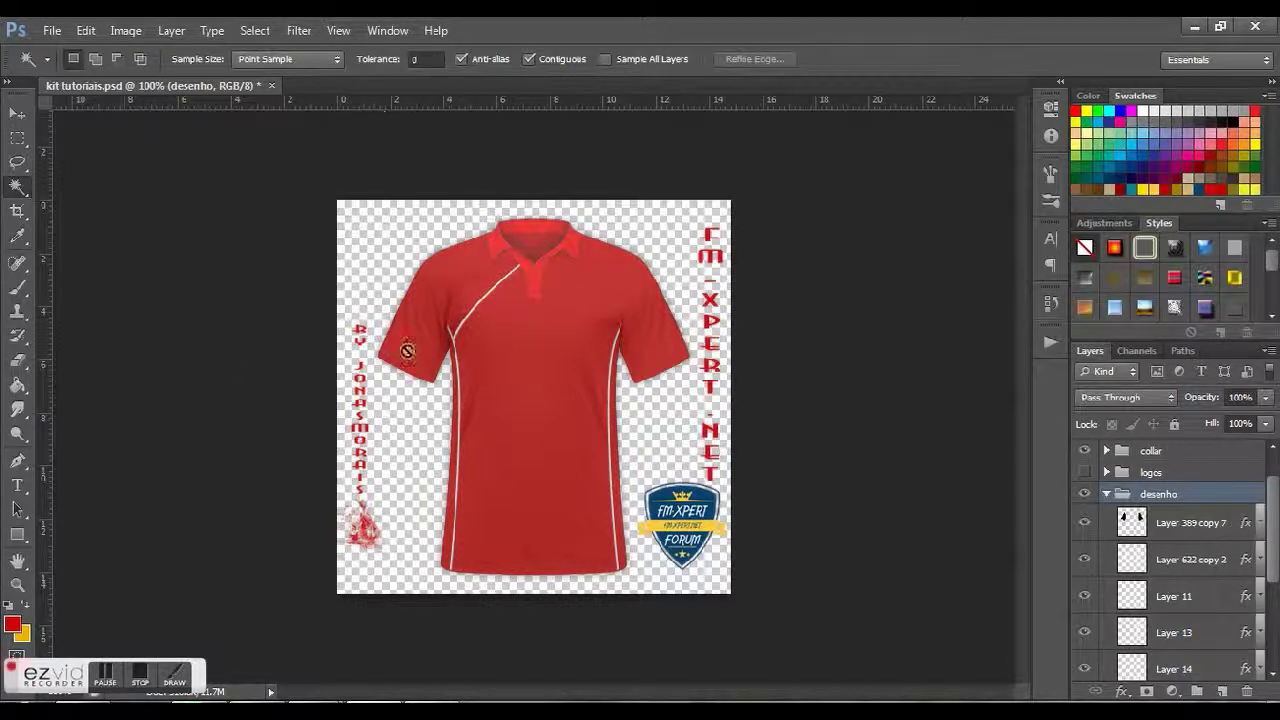
{"action": "left_click_drag", "start_coordinate": [1131, 557], "coordinate": [597, 354]}
{"action": "left_click_drag", "start_coordinate": [422, 307], "coordinate": [860, 474]}
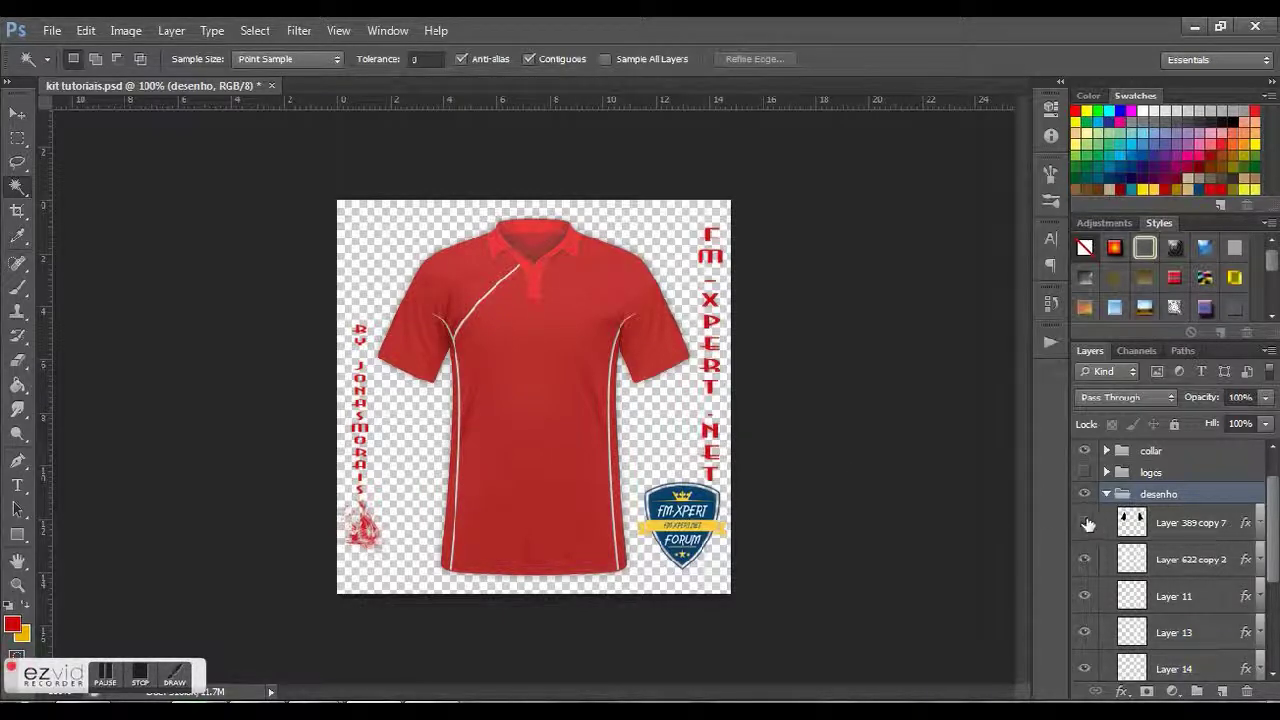
Step: Change the color overlay of Layer 389 copy 7, the sleeves, to black
{"action": "double_click", "coordinate": [1112, 524]}
{"action": "left_click", "coordinate": [766, 480]}
{"action": "left_click", "coordinate": [1070, 314]}
{"action": "left_click", "coordinate": [1228, 114]}
{"action": "left_click", "coordinate": [1200, 293]}
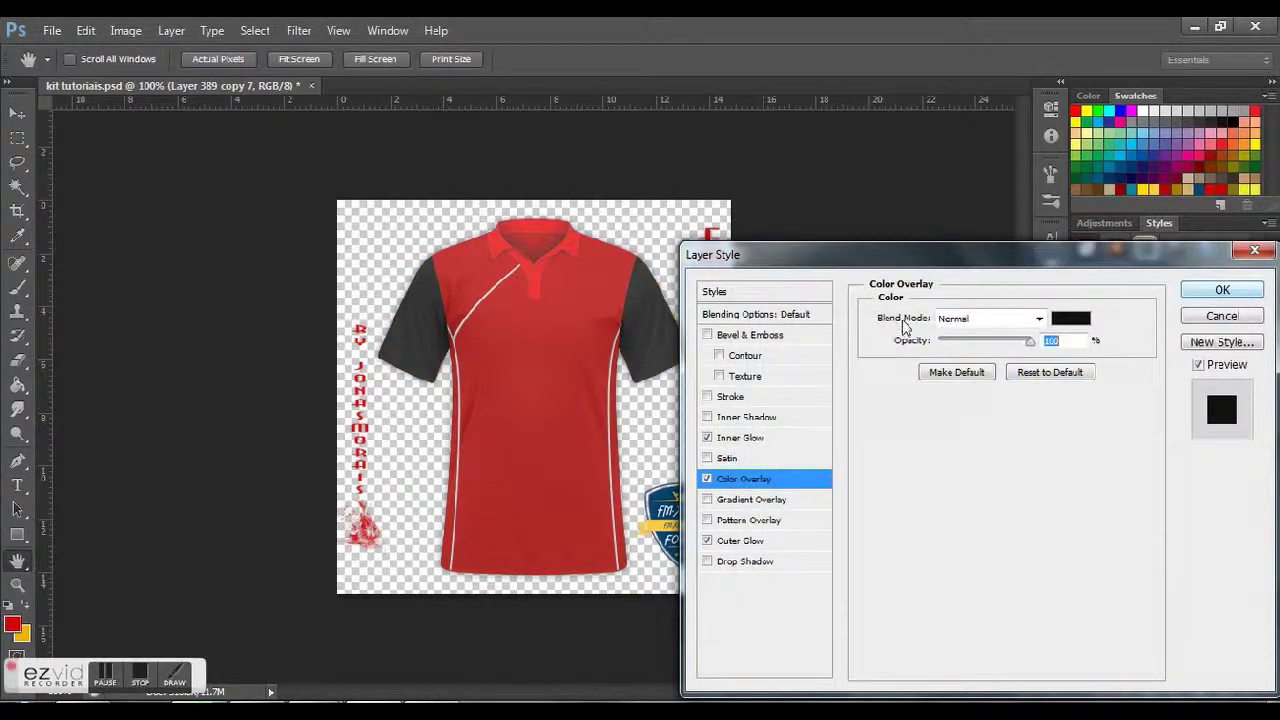
{"action": "left_click", "coordinate": [1216, 294]}
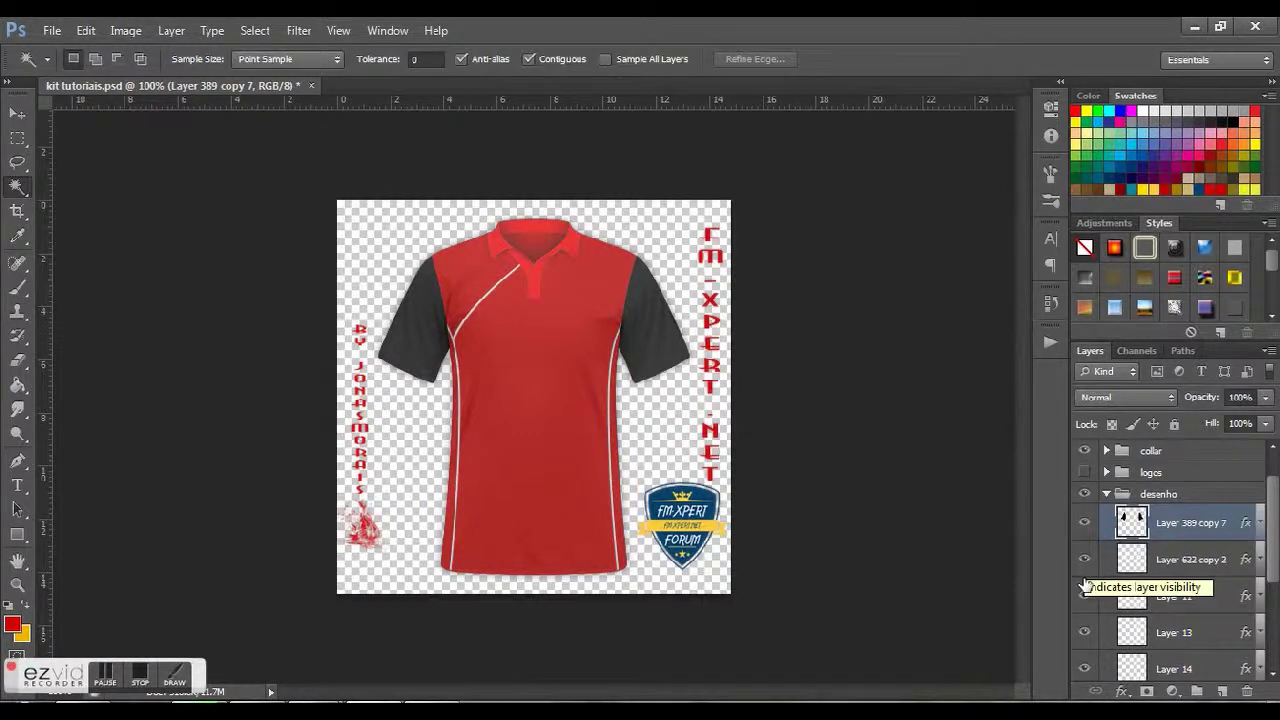
Step: Find the shirt's diagonal shoulder panel, Layer 12 copy, by toggling its visibility, and set its color overlay to light blue 00bff3
{"action": "scroll", "coordinate": [1087, 610], "scroll_direction": "down", "scroll_amount": 3}
{"action": "scroll", "coordinate": [1085, 606], "scroll_direction": "down", "scroll_amount": 2}
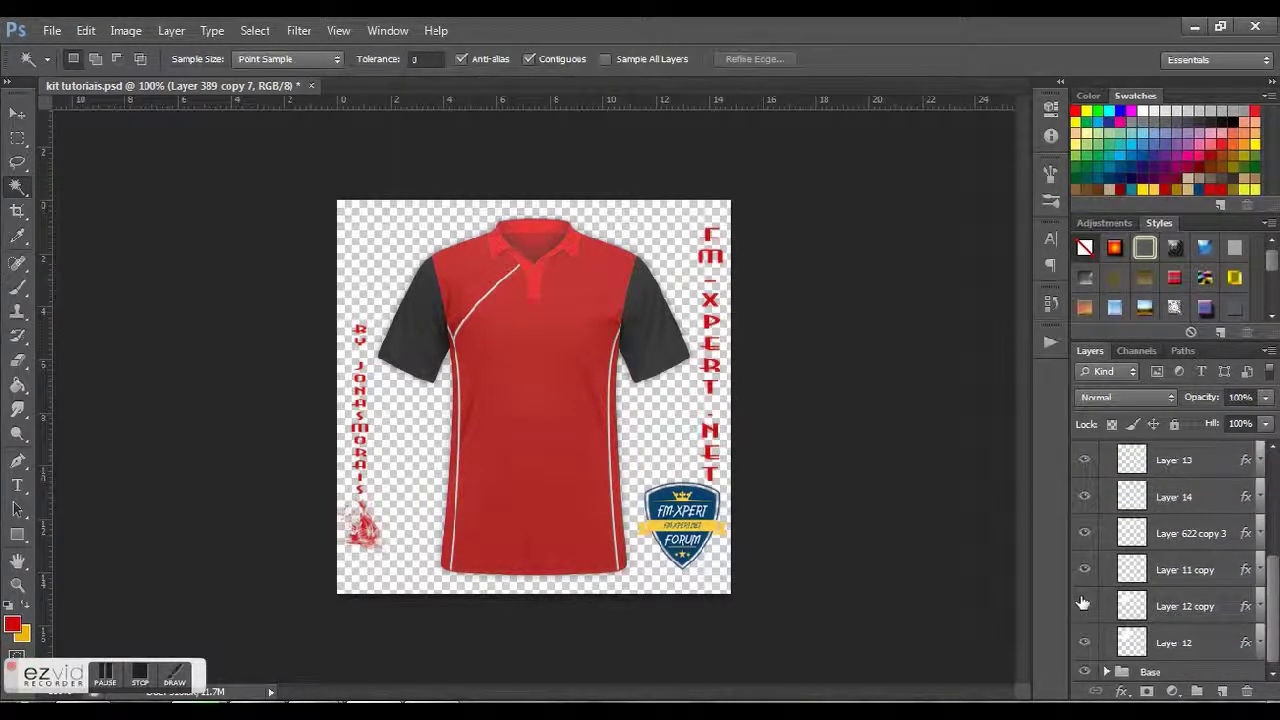
{"action": "left_click", "coordinate": [1085, 607]}
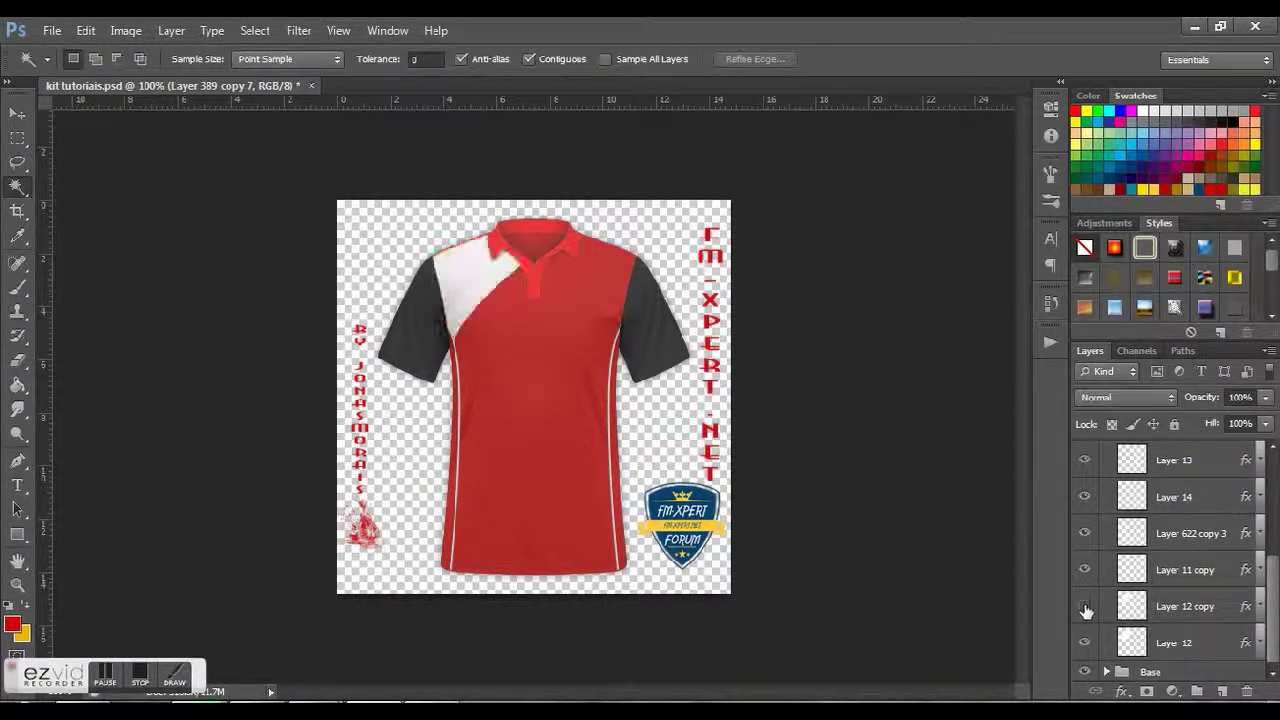
{"action": "left_click", "coordinate": [1085, 607]}
{"action": "left_click", "coordinate": [1233, 608]}
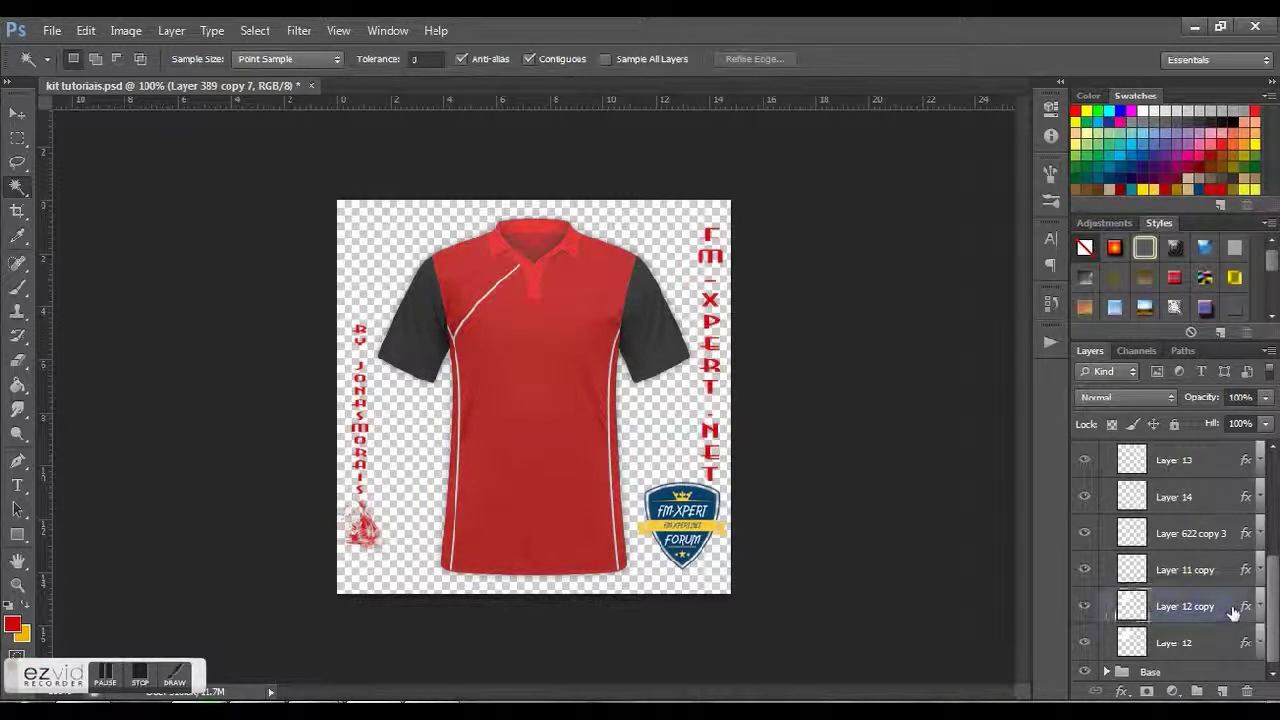
{"action": "double_click", "coordinate": [1233, 608]}
{"action": "left_click", "coordinate": [750, 478]}
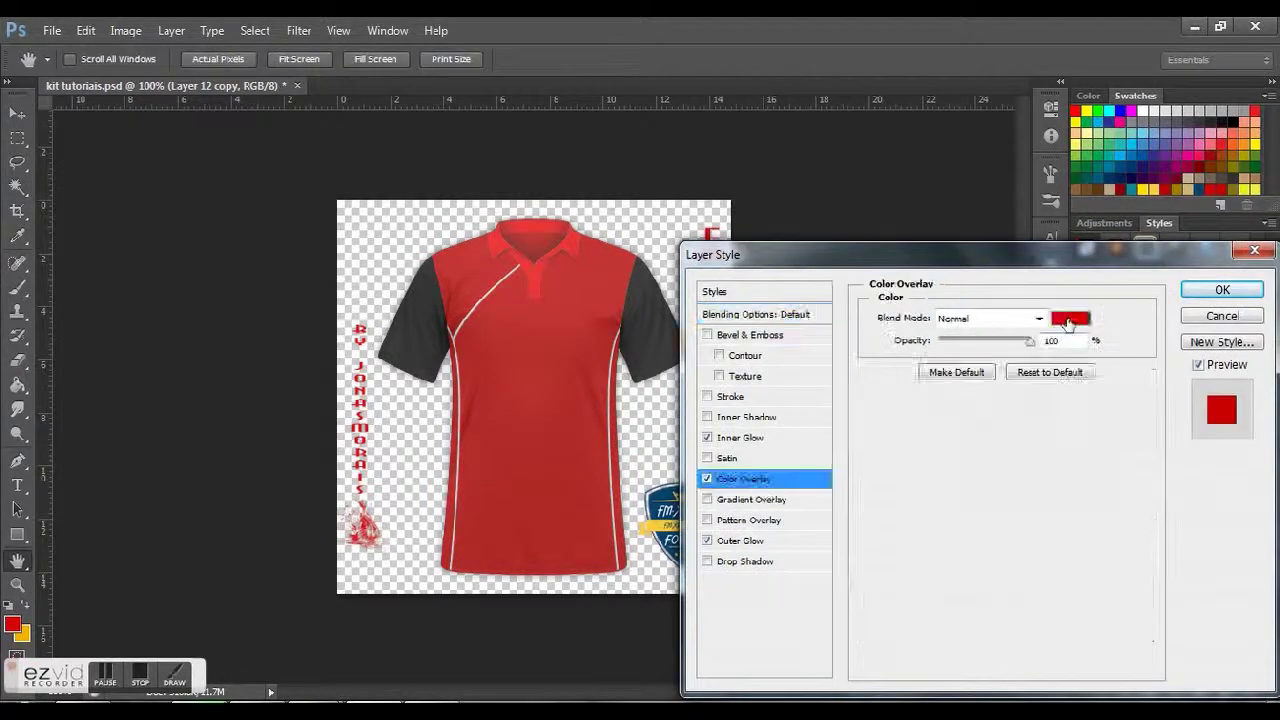
{"action": "left_click", "coordinate": [1070, 318]}
{"action": "left_click", "coordinate": [1124, 148]}
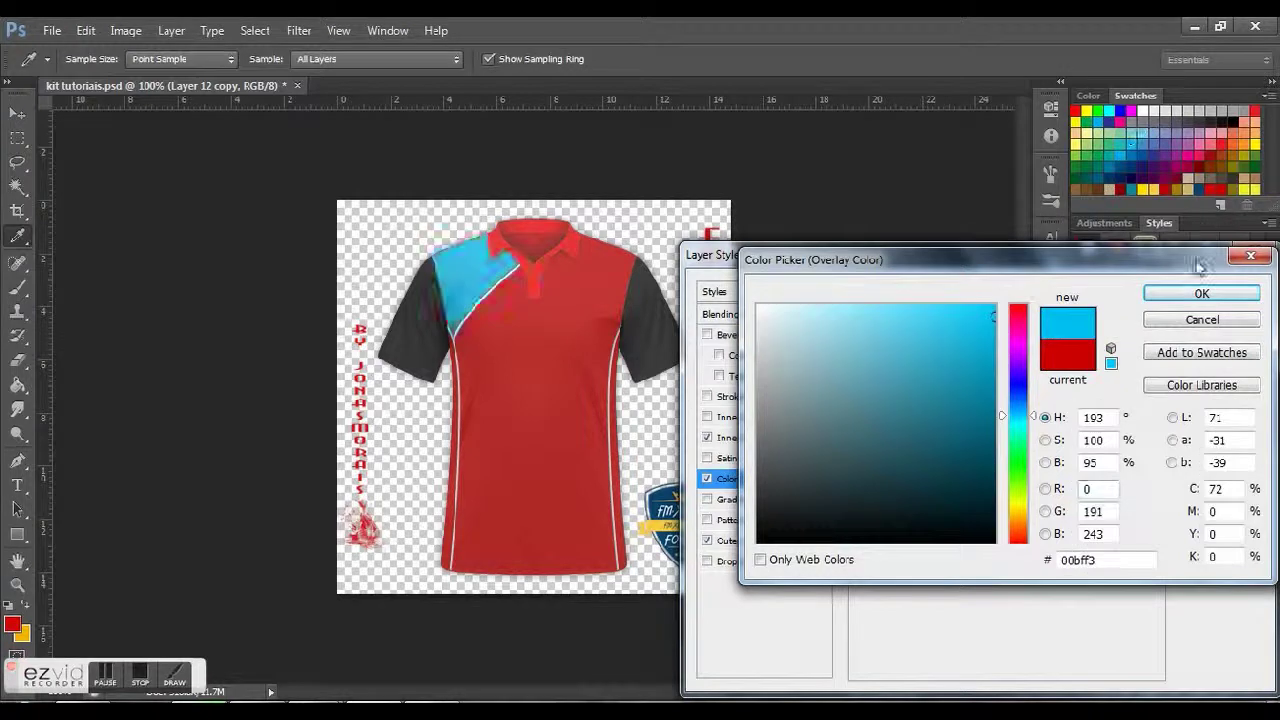
{"action": "left_click", "coordinate": [1188, 300]}
{"action": "left_click", "coordinate": [1222, 290]}
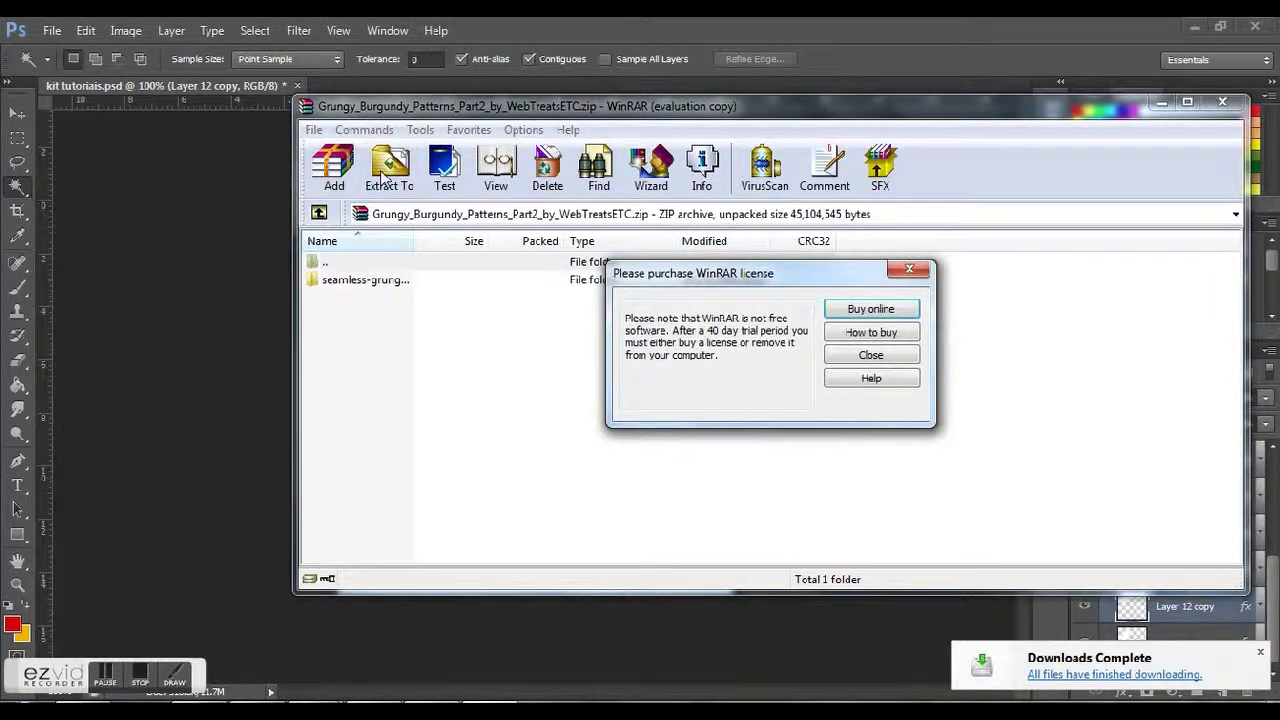
Step: Dismiss the WinRAR purchase notice, extract the Grungy Burgundy archive into GFX\Kits\kits resources\patterns, and close the archive
{"action": "left_click", "coordinate": [909, 270]}
{"action": "left_click", "coordinate": [390, 168]}
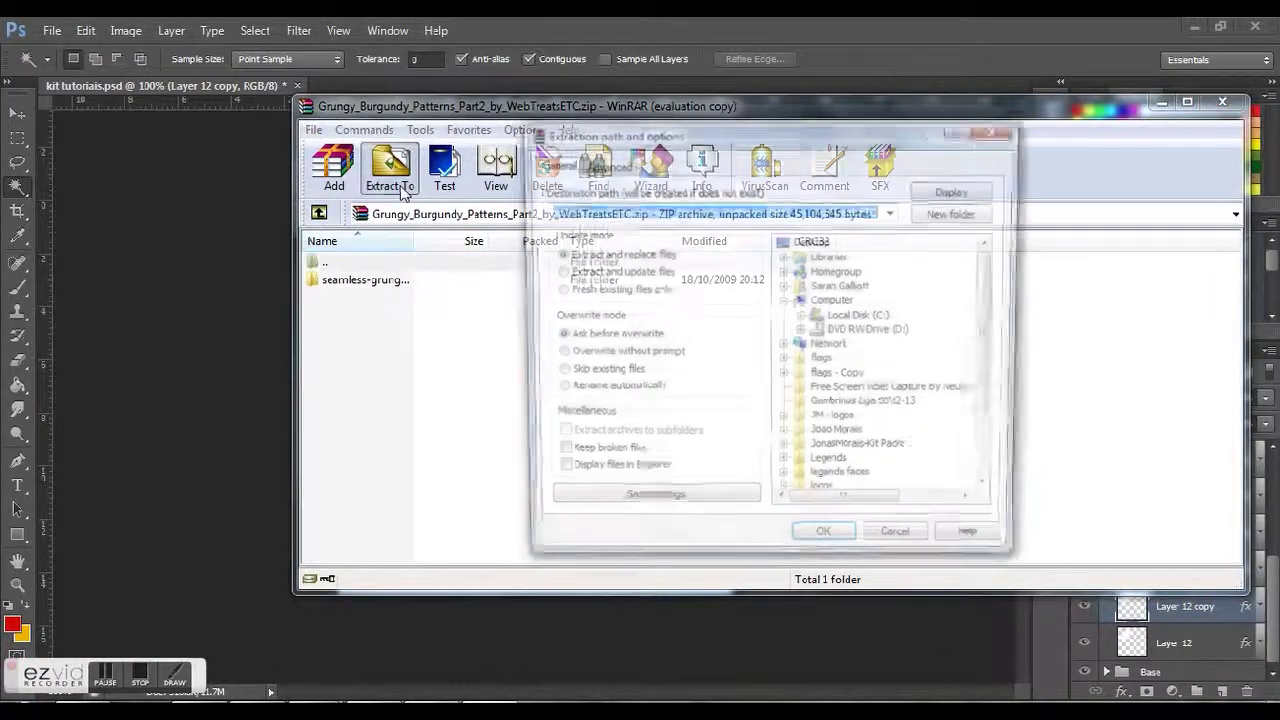
{"action": "left_click", "coordinate": [784, 436]}
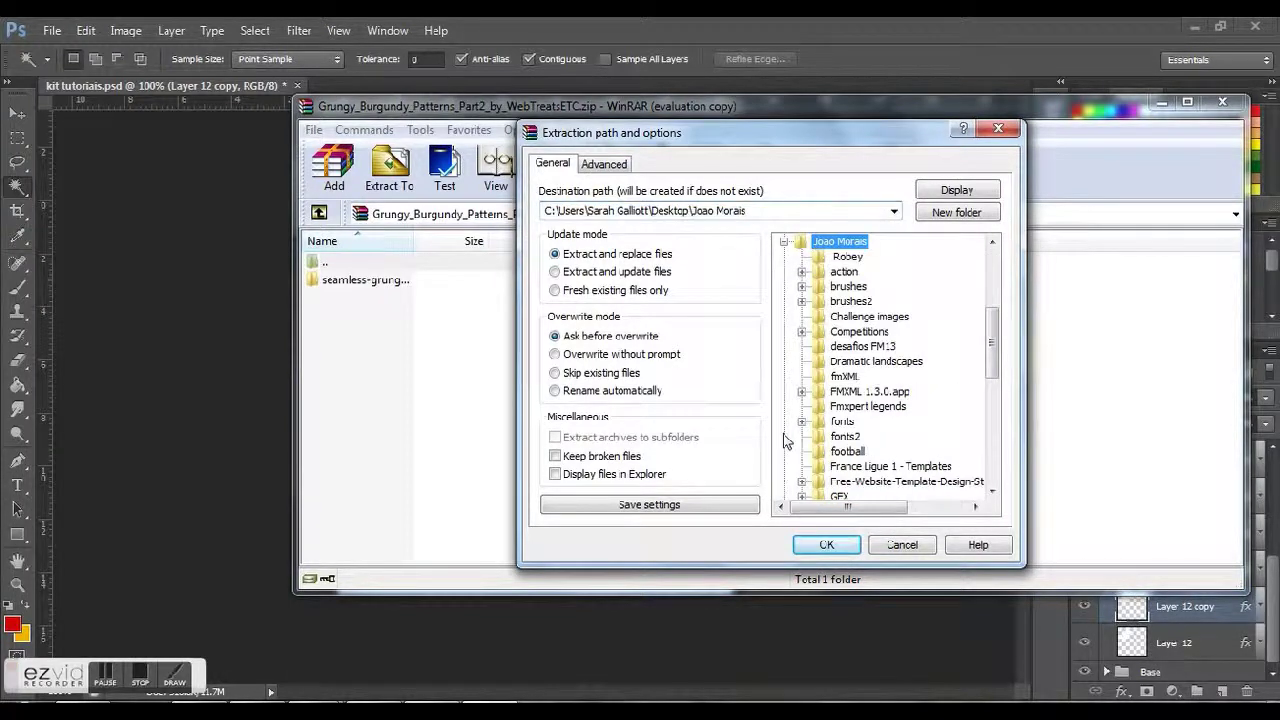
{"action": "left_click", "coordinate": [801, 496]}
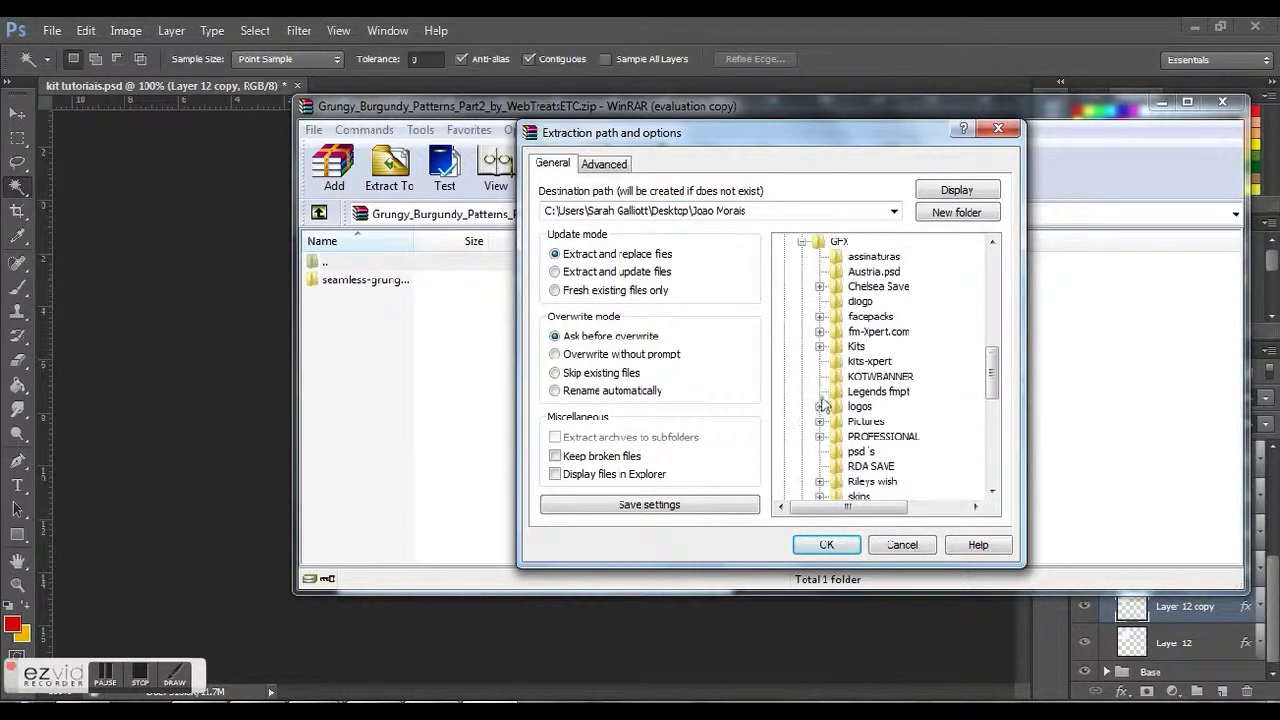
{"action": "left_click", "coordinate": [820, 347]}
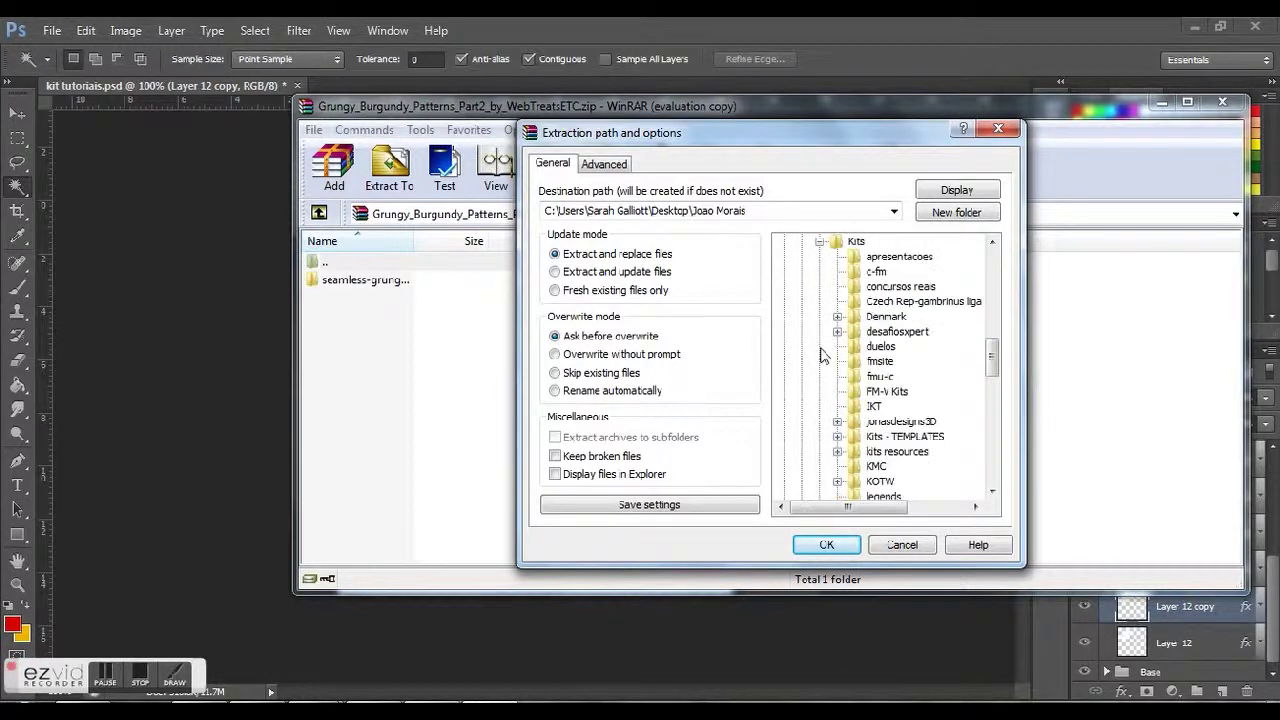
{"action": "left_click", "coordinate": [838, 452]}
{"action": "left_click", "coordinate": [866, 467]}
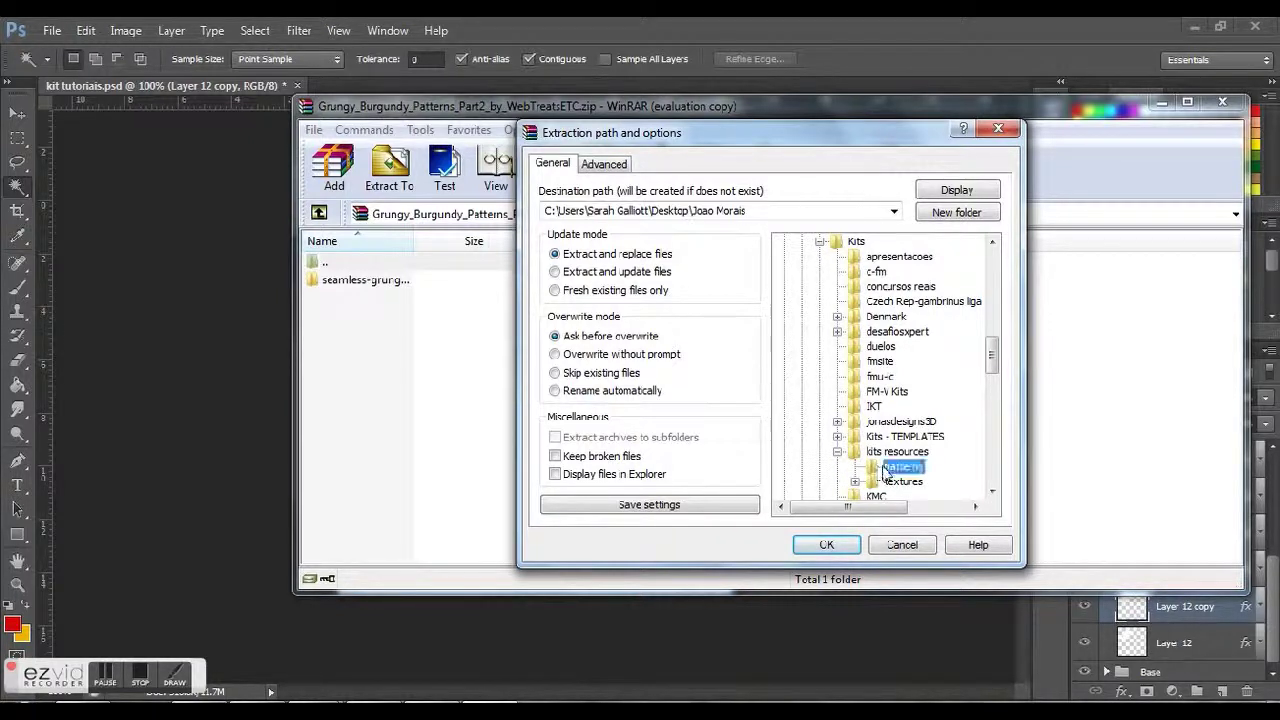
{"action": "left_click", "coordinate": [826, 544]}
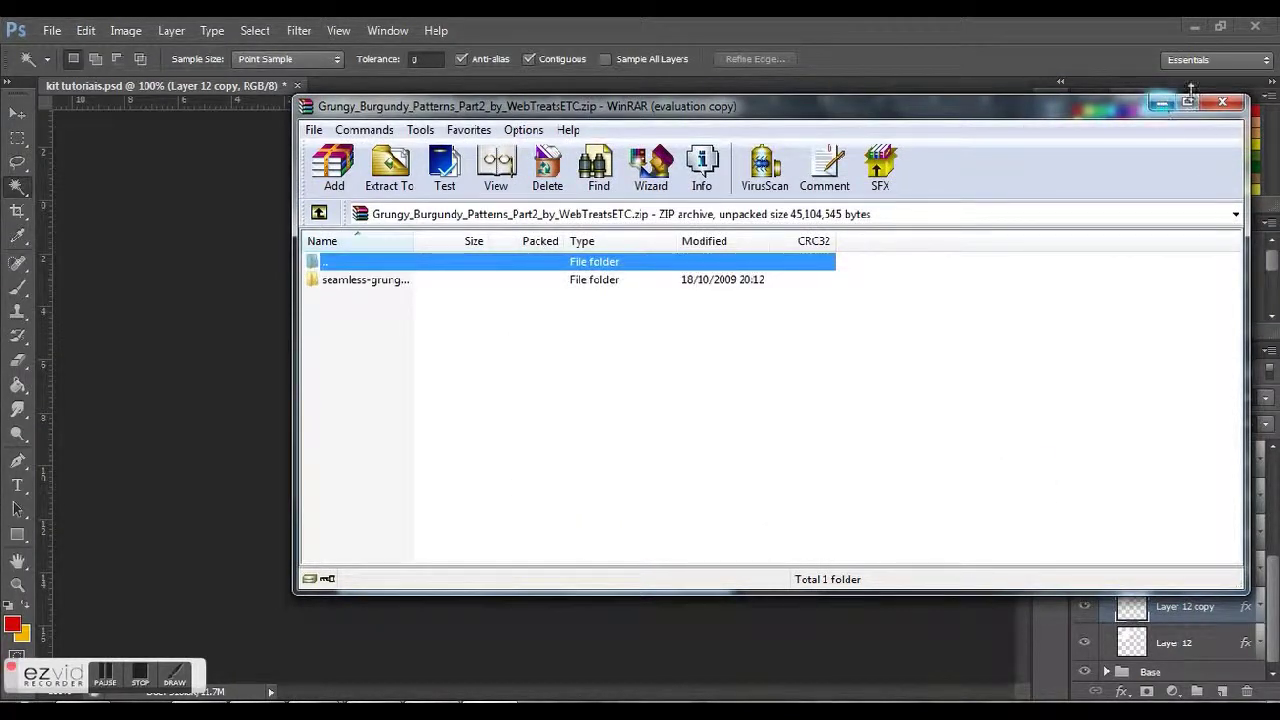
{"action": "left_click", "coordinate": [1225, 104]}
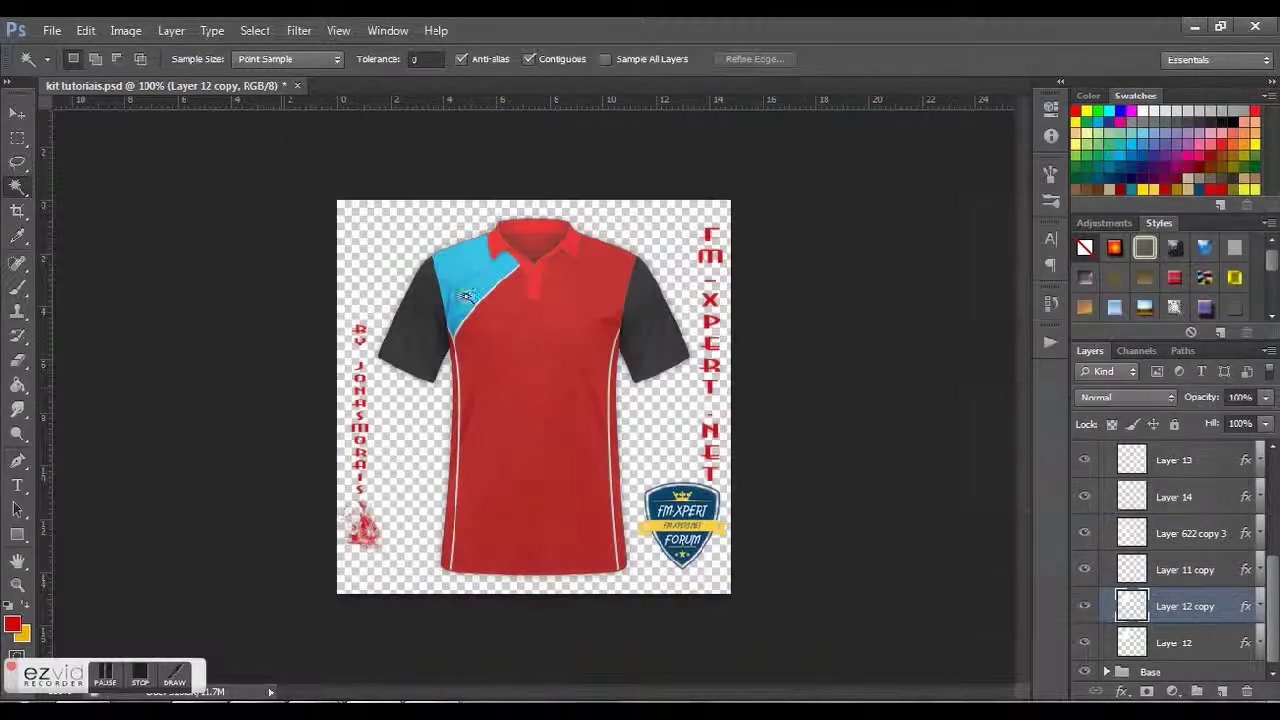
Step: Switch to the kits resources folder in Windows Explorer and open patterns, then its seamless-grungy-burgundy2 subfolder
{"action": "key", "text": "alt+Tab"}
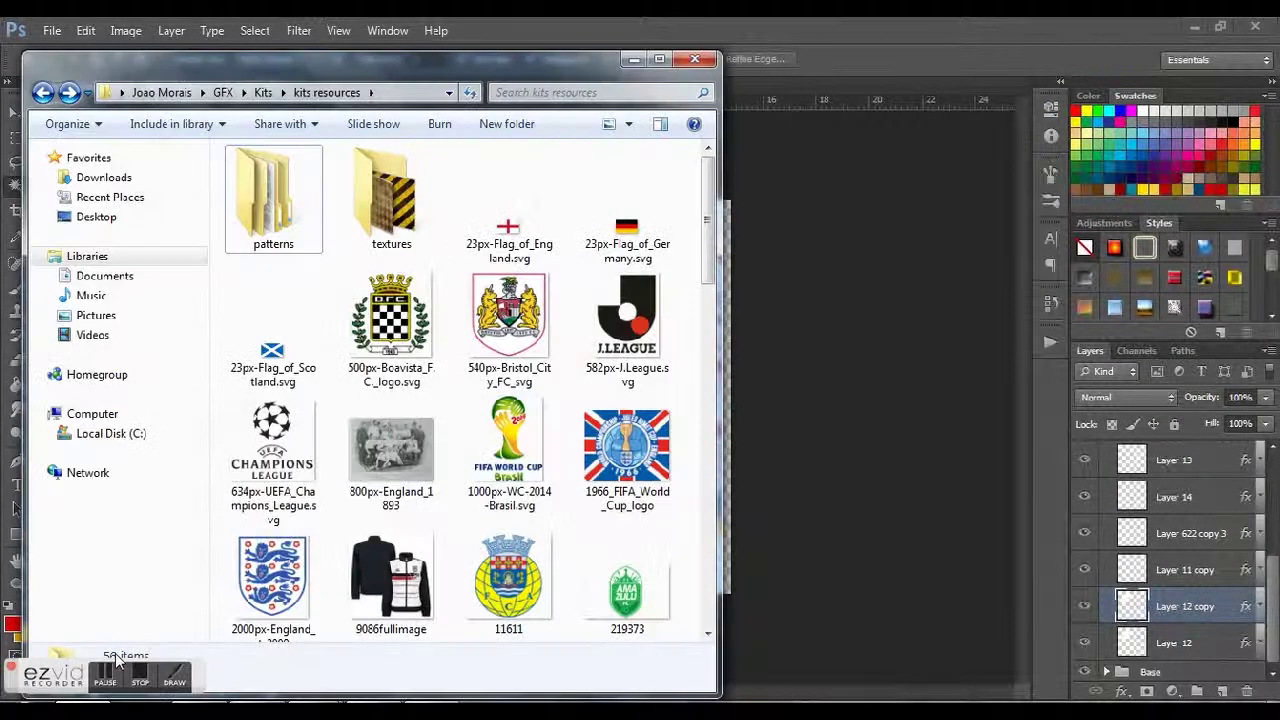
{"action": "double_click", "coordinate": [275, 188]}
{"action": "double_click", "coordinate": [275, 181]}
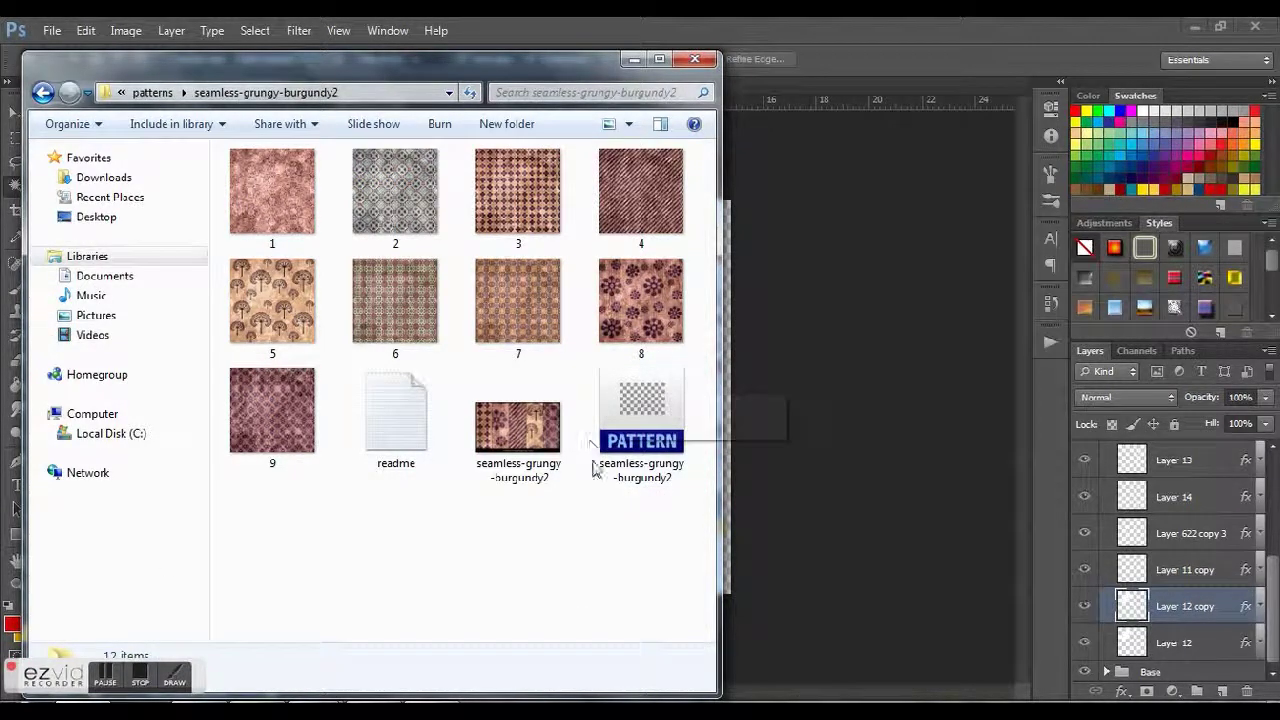
Step: Examine the extracted pattern files as extra large icons, restore the large icons view, and return to Photoshop
{"action": "left_click", "coordinate": [629, 123]}
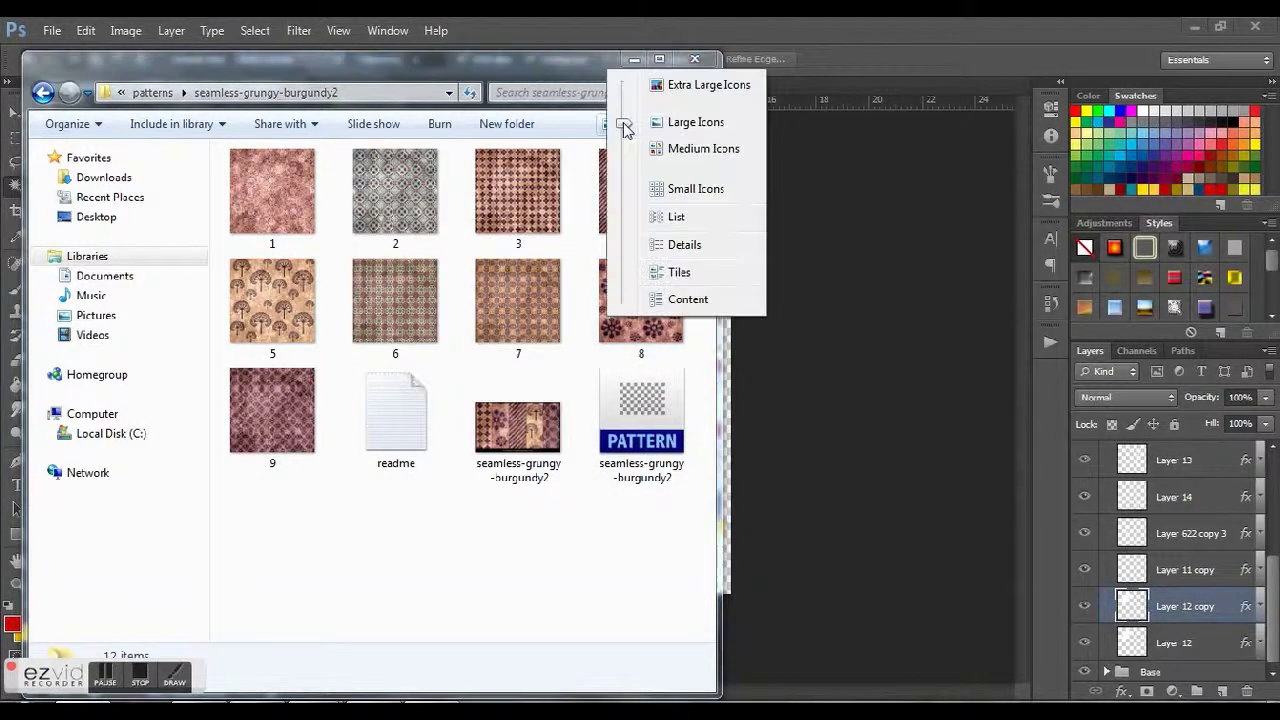
{"action": "left_click", "coordinate": [686, 88]}
{"action": "left_click_drag", "start_coordinate": [719, 240], "coordinate": [691, 614]}
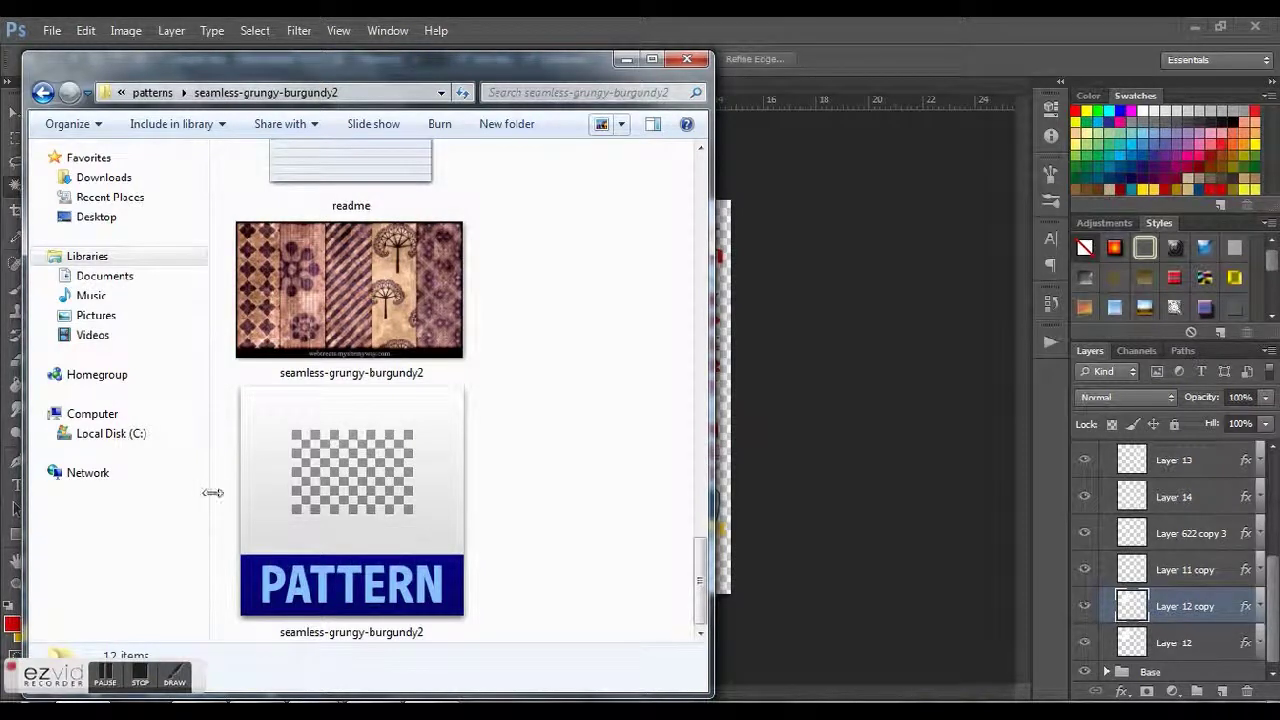
{"action": "left_click", "coordinate": [619, 124]}
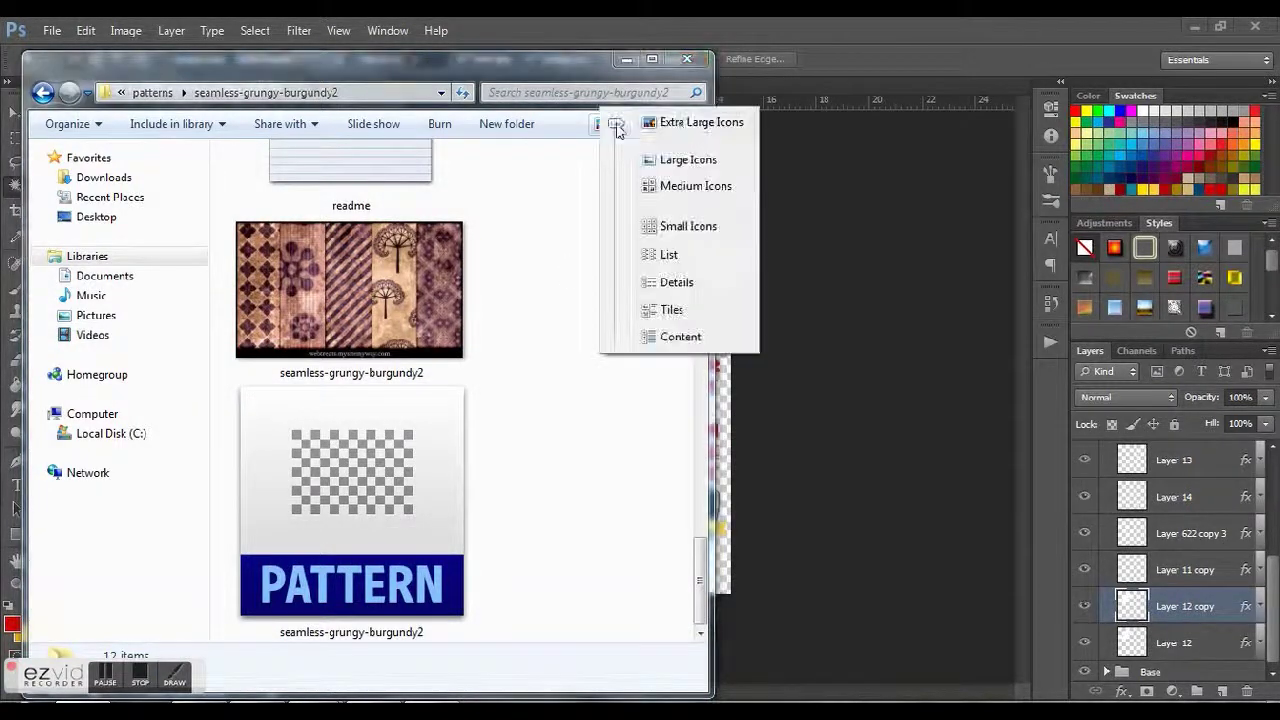
{"action": "left_click", "coordinate": [677, 162]}
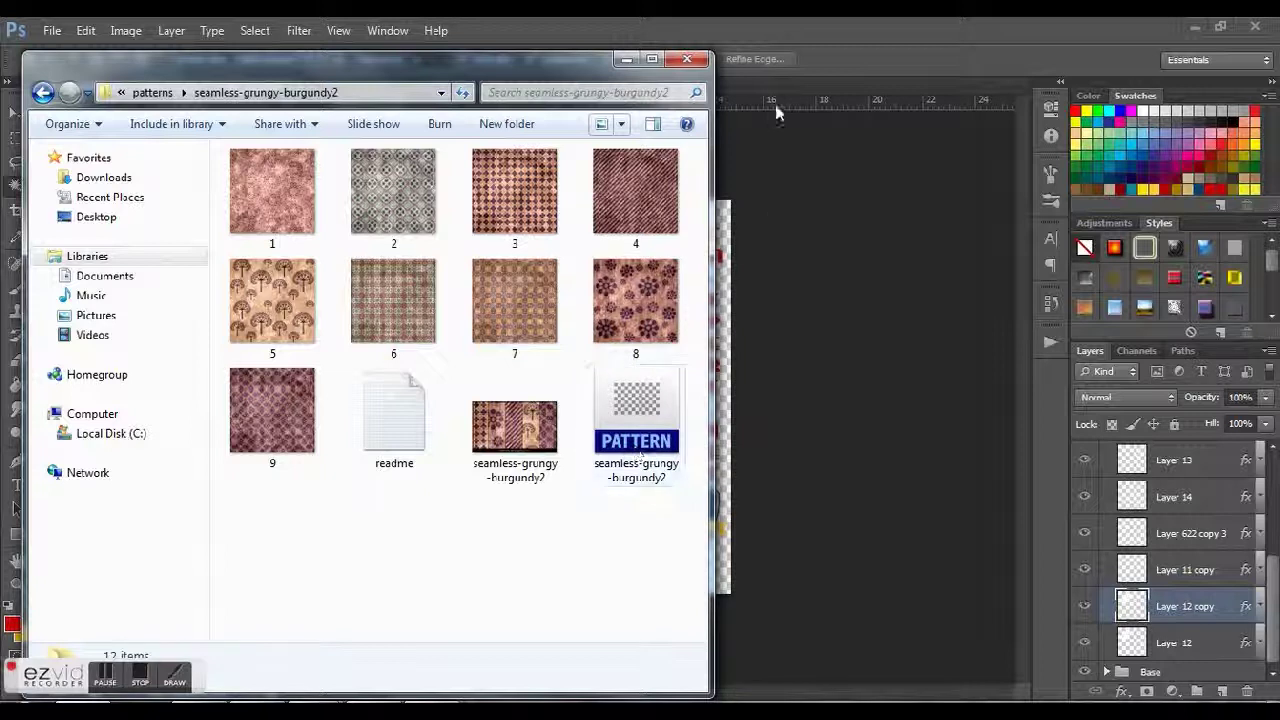
{"action": "left_click", "coordinate": [776, 112]}
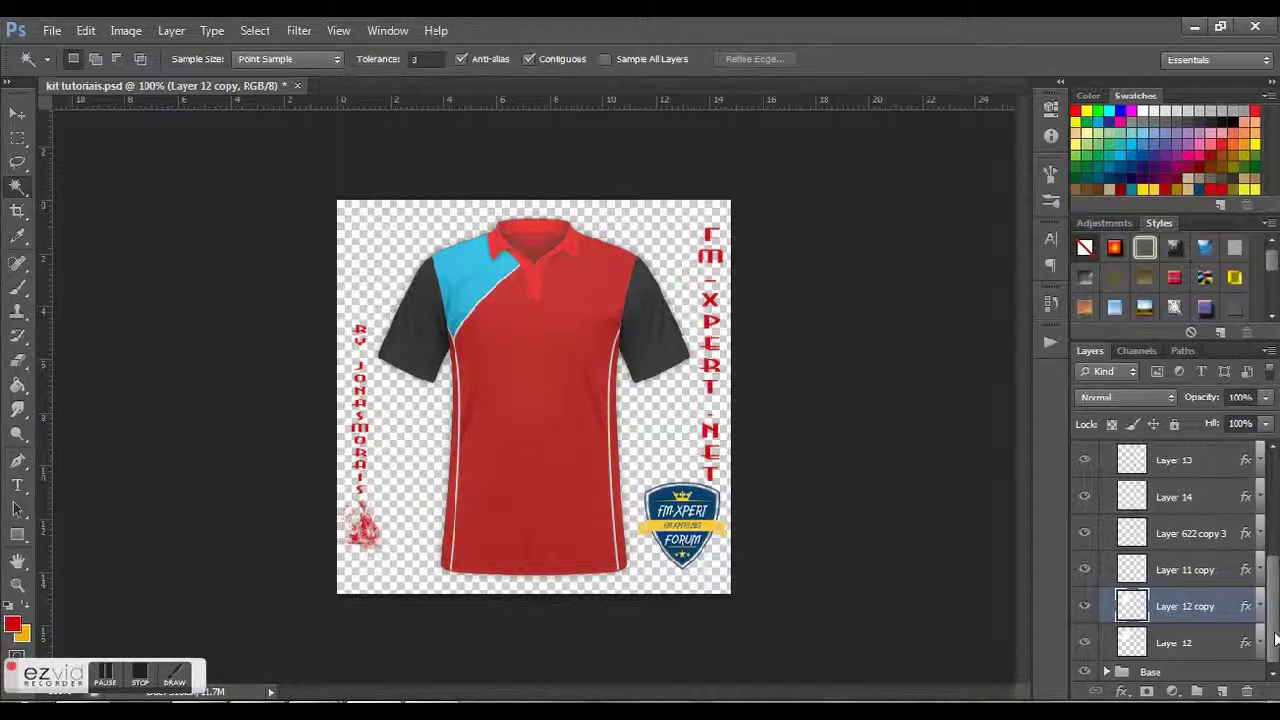
Step: Expand the Base group and select its shape copy layer
{"action": "mouse_move", "coordinate": [1276, 660]}
{"action": "left_mouse_down"}
{"action": "mouse_move", "coordinate": [1276, 594]}
{"action": "mouse_move", "coordinate": [1276, 660]}
{"action": "left_mouse_up"}
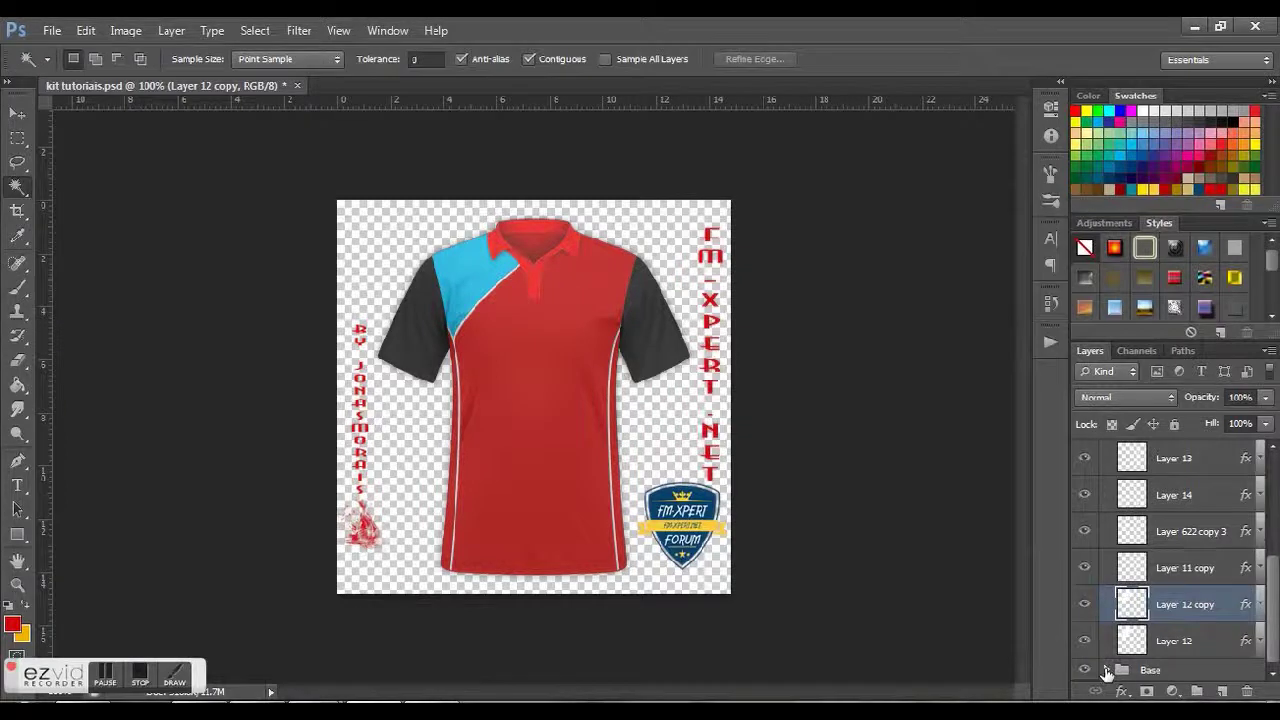
{"action": "left_click", "coordinate": [1106, 670]}
{"action": "left_click", "coordinate": [1192, 621]}
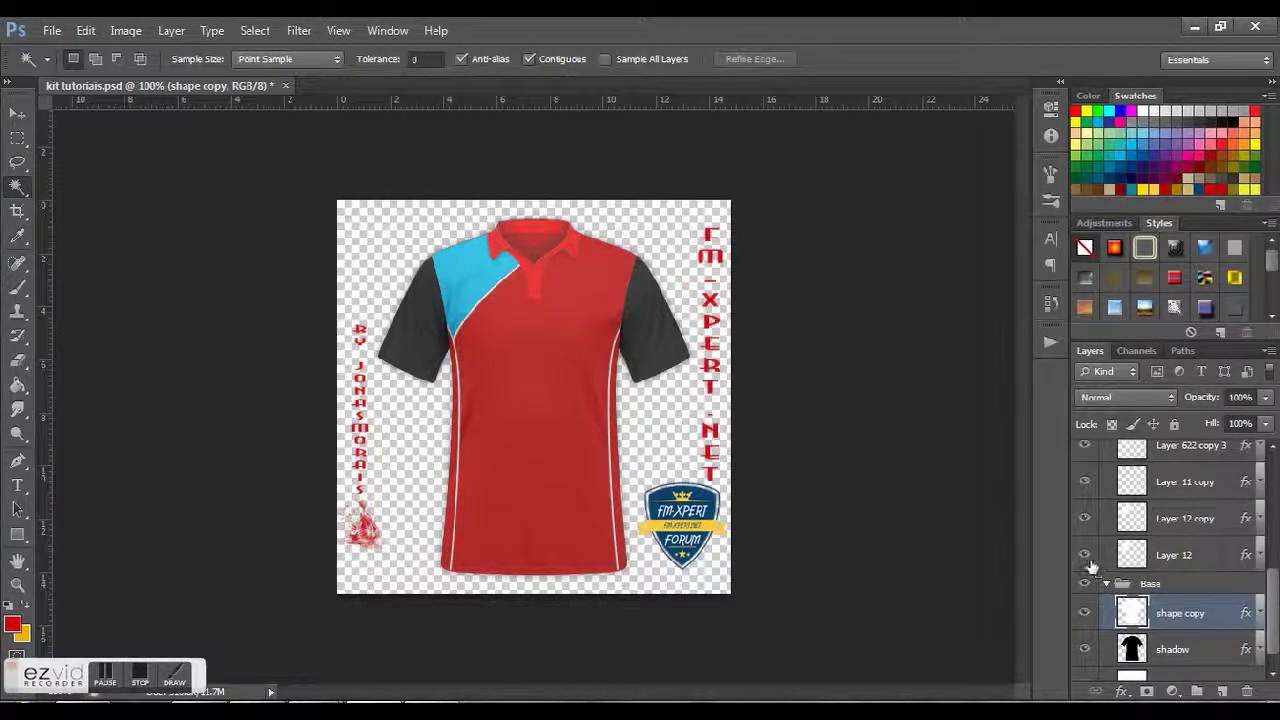
Step: Briefly toggle the shoulder and side stripe layers, collapse and hide the desenho group, and keep the shape copy layer selected
{"action": "left_click_drag", "start_coordinate": [1087, 557], "coordinate": [1087, 468]}
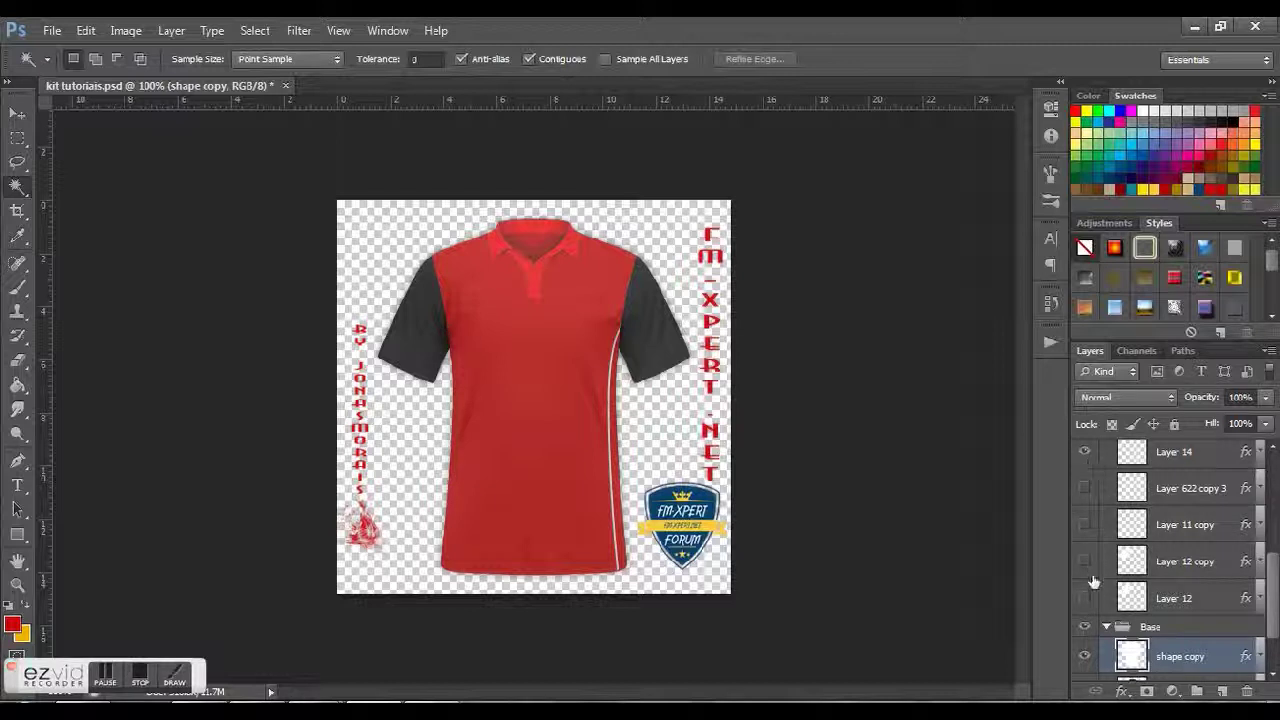
{"action": "left_click_drag", "start_coordinate": [1084, 598], "coordinate": [1090, 533]}
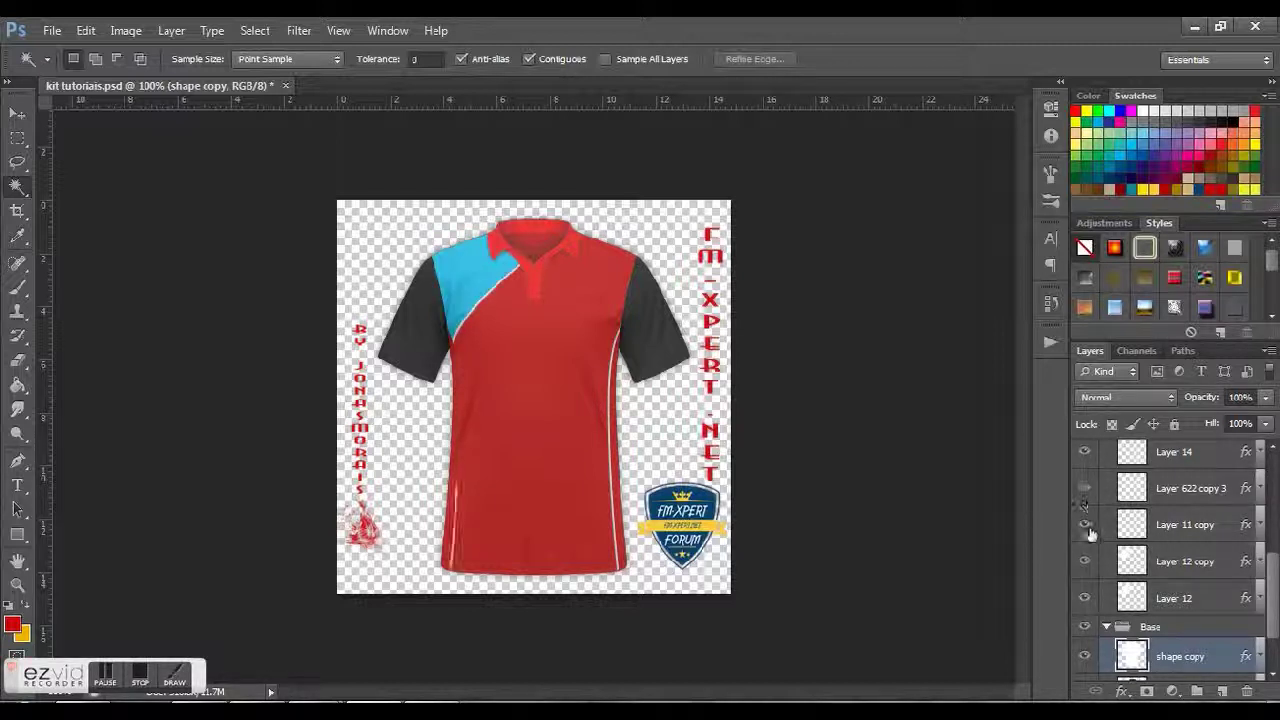
{"action": "scroll", "coordinate": [1090, 533], "scroll_direction": "up", "scroll_amount": 3}
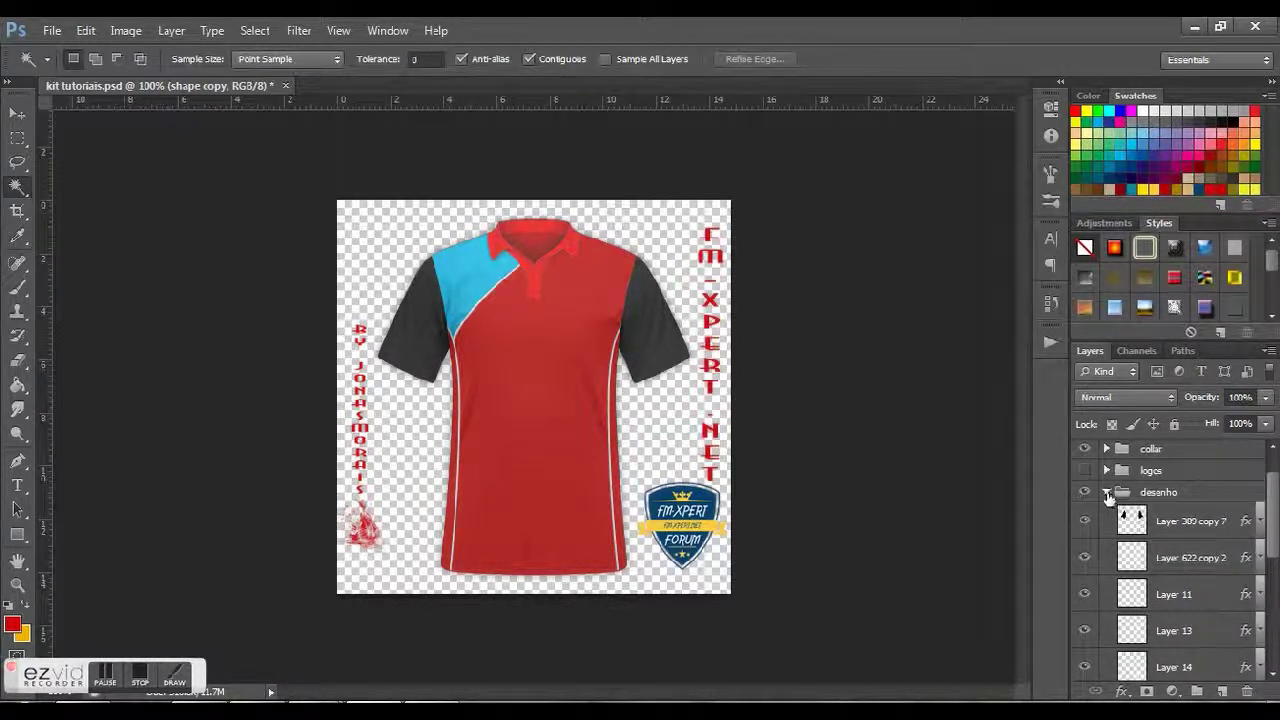
{"action": "left_click", "coordinate": [1106, 492]}
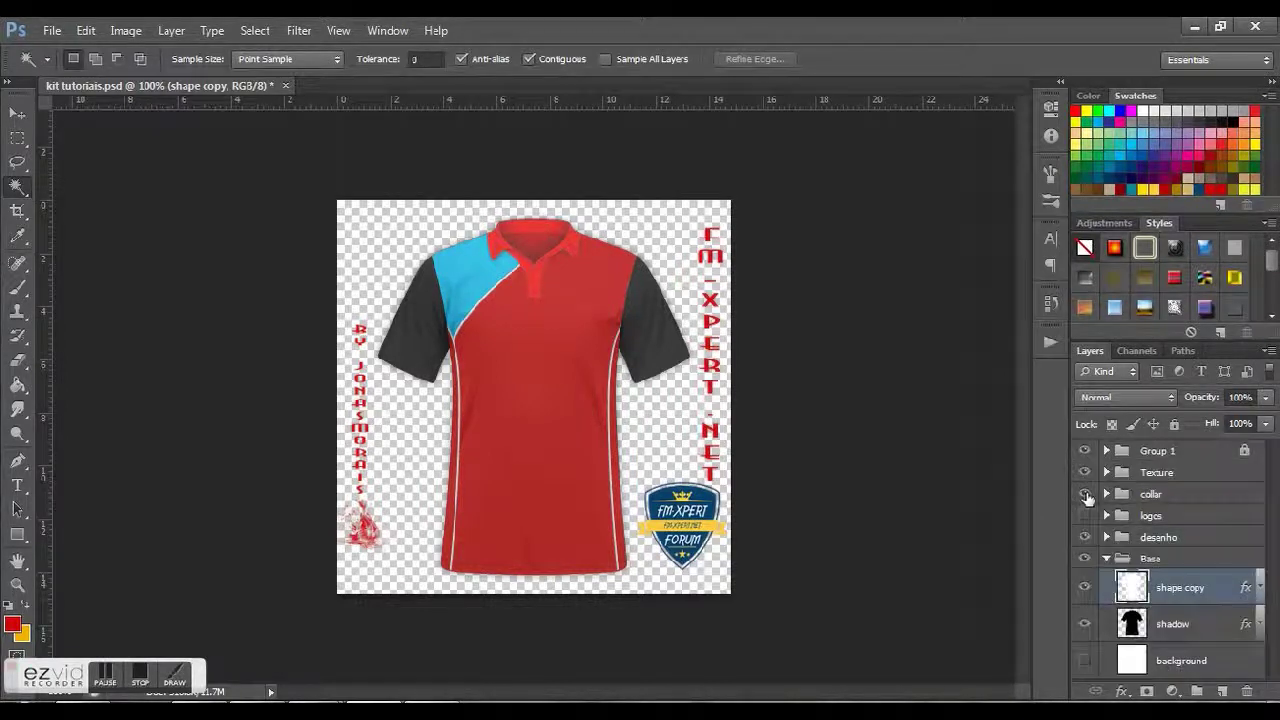
{"action": "left_click", "coordinate": [1085, 538]}
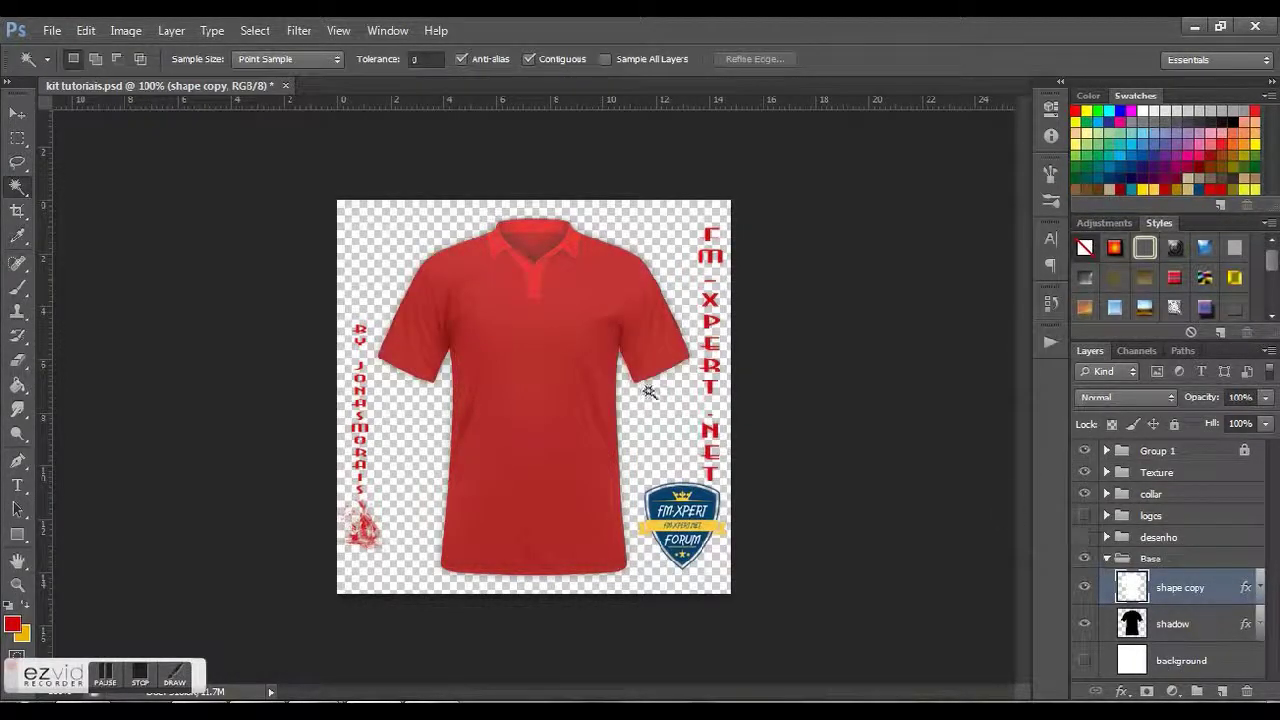
{"action": "left_click_drag", "start_coordinate": [1245, 585], "coordinate": [1245, 586]}
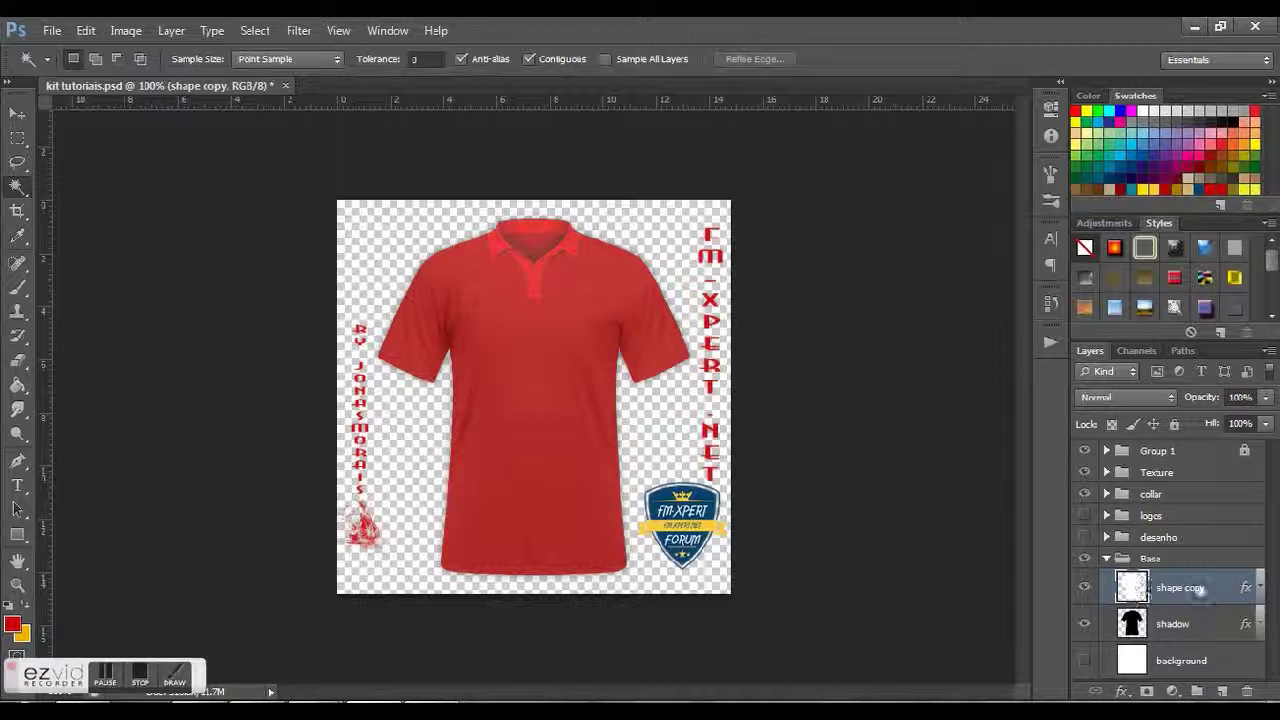
Step: Start opening image files and browse from the Kits folder through kits resources to its textures subfolder
{"action": "left_click", "coordinate": [52, 30]}
{"action": "left_click", "coordinate": [76, 70]}
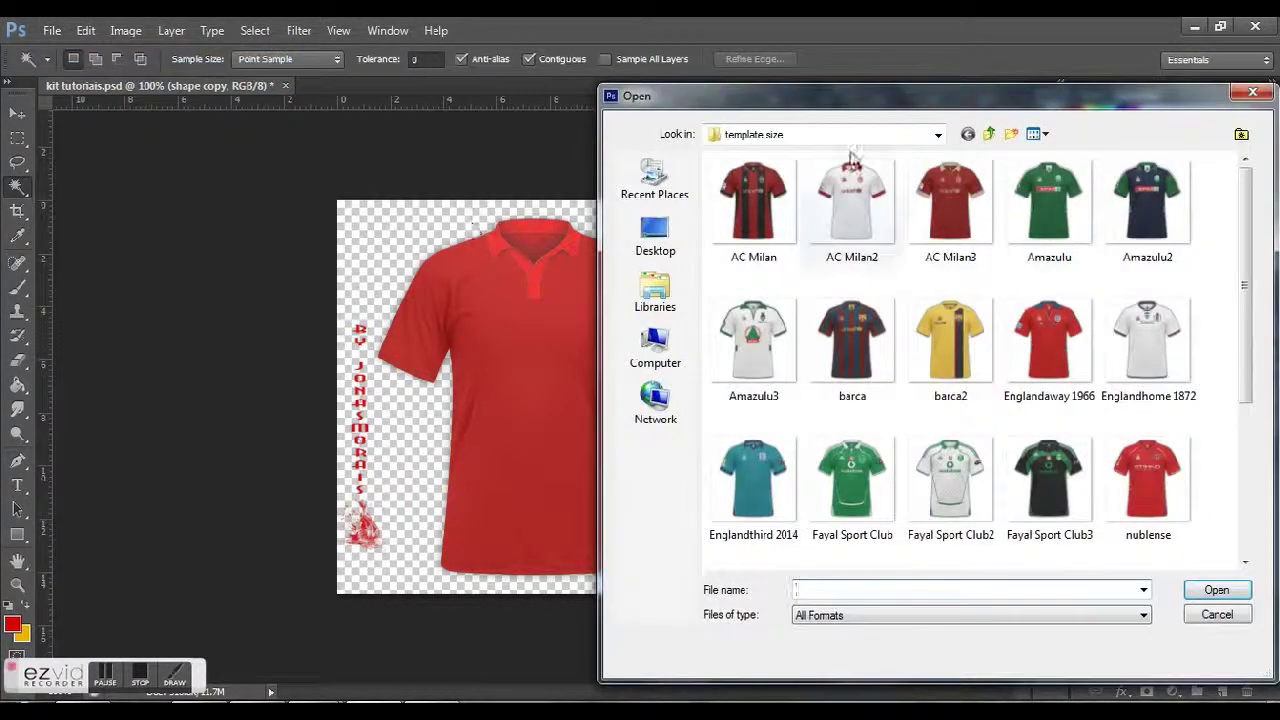
{"action": "left_click", "coordinate": [937, 134]}
{"action": "left_click", "coordinate": [762, 395]}
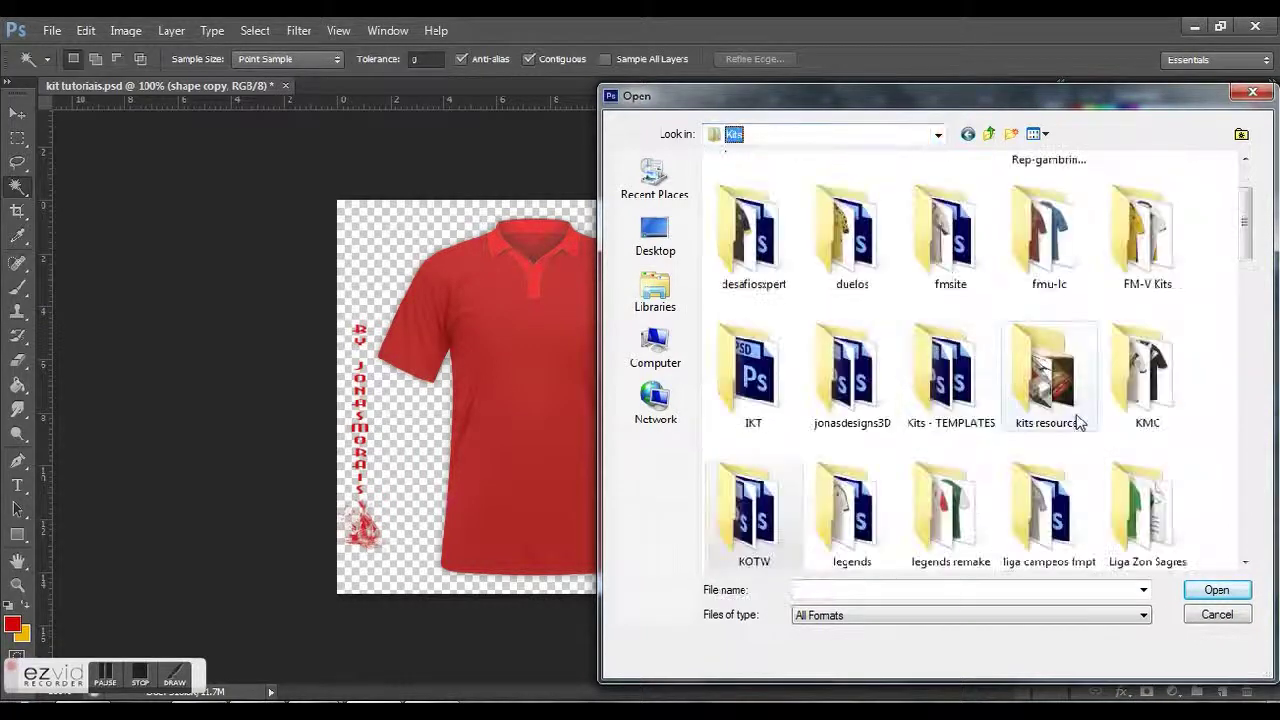
{"action": "double_click", "coordinate": [1046, 366]}
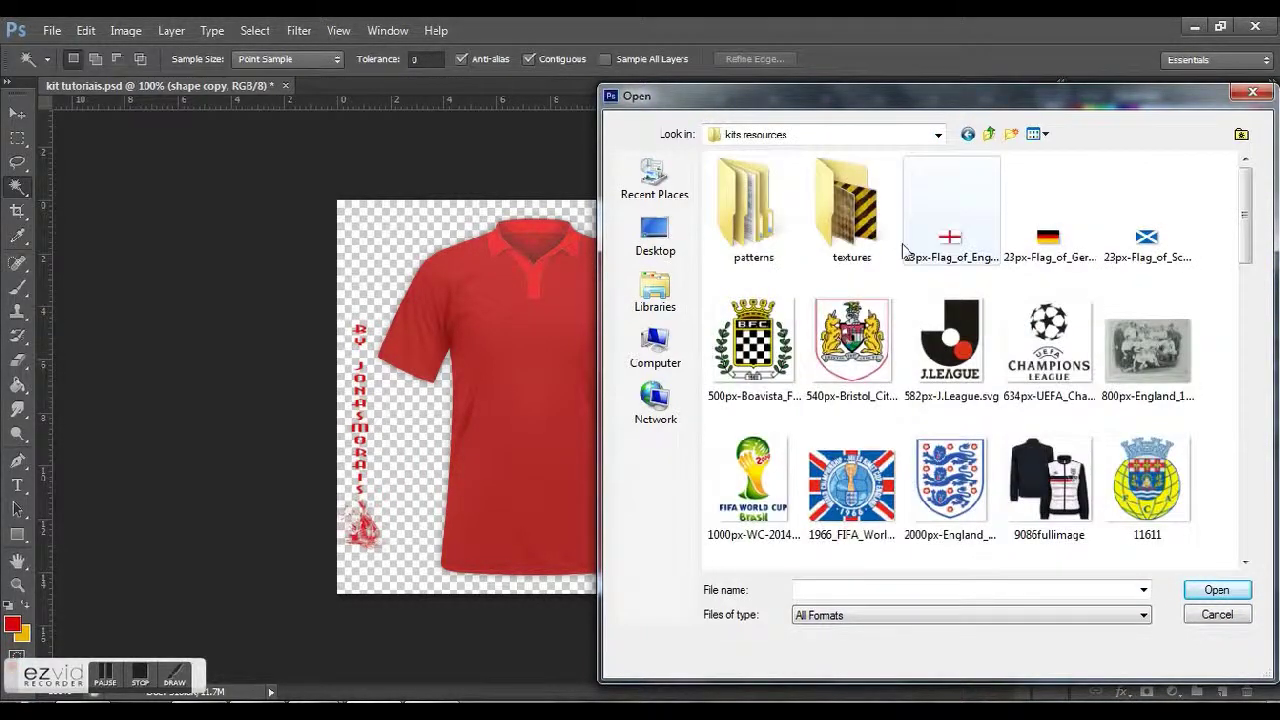
{"action": "double_click", "coordinate": [850, 215]}
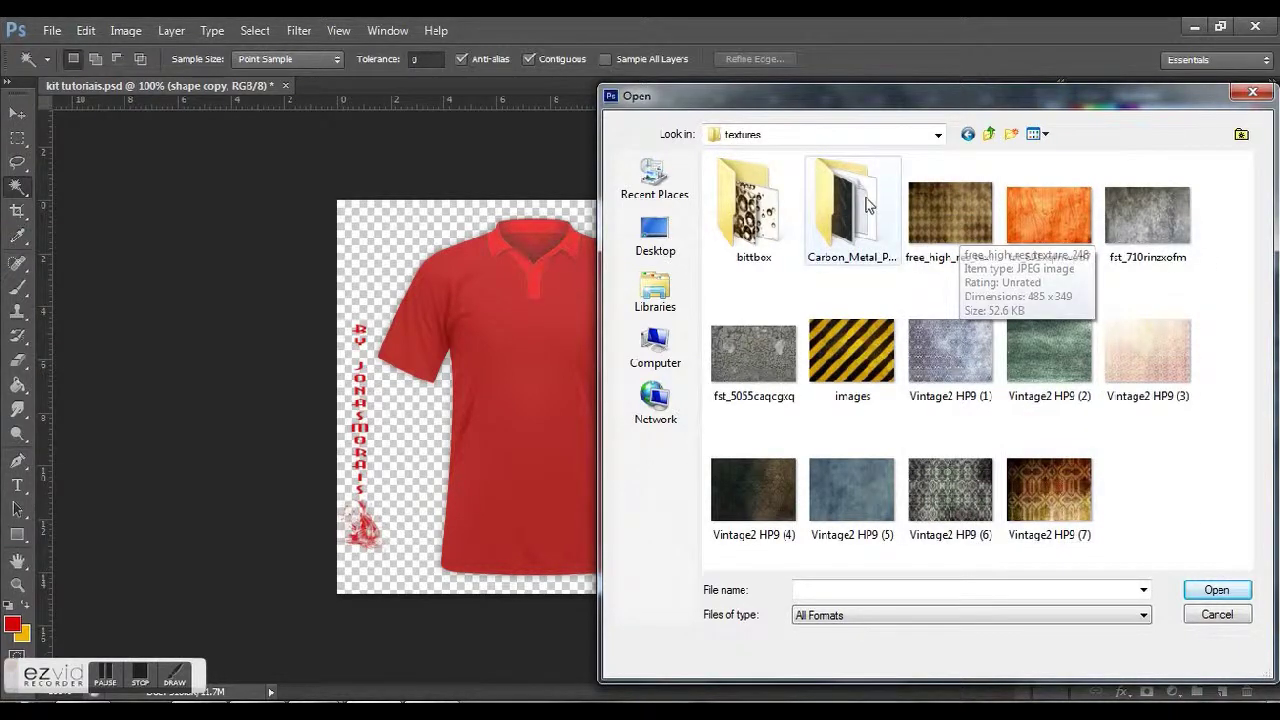
Step: Look through the Carbon_Metal_Pattern-PIXEDEN and bittbox texture subfolders and return to the textures folder
{"action": "double_click", "coordinate": [822, 212]}
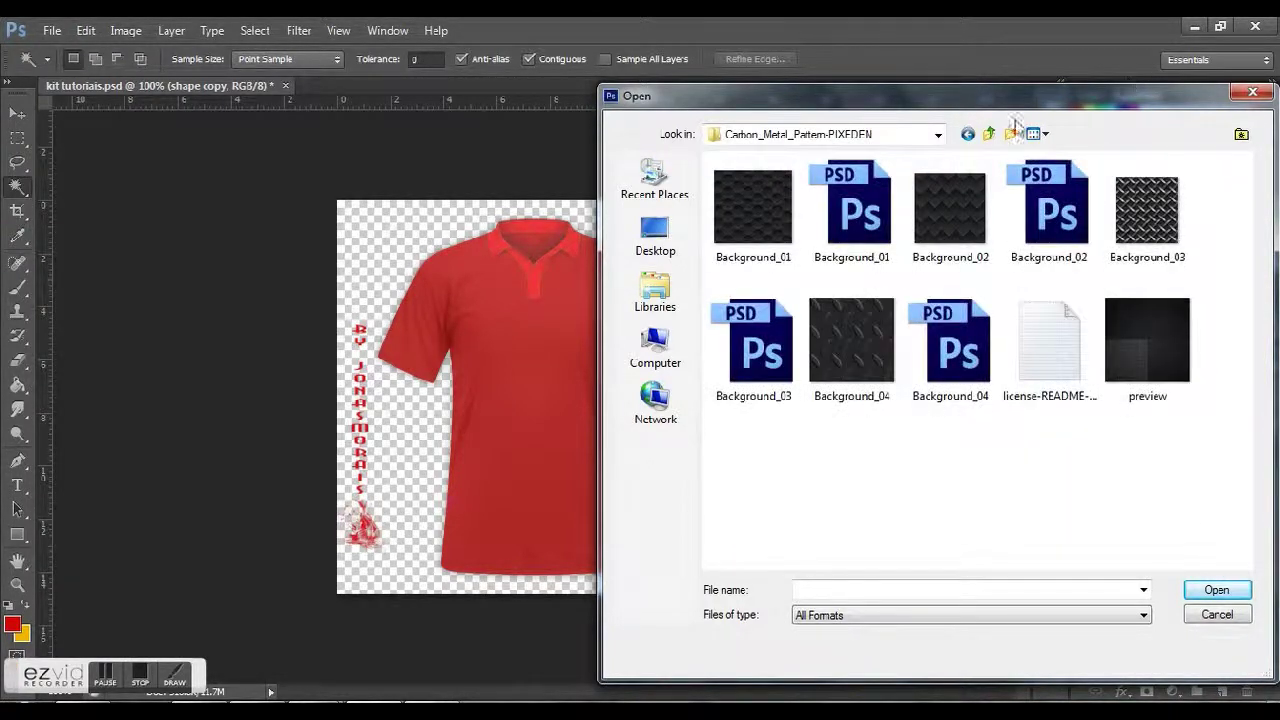
{"action": "left_click", "coordinate": [967, 134]}
{"action": "double_click", "coordinate": [763, 230]}
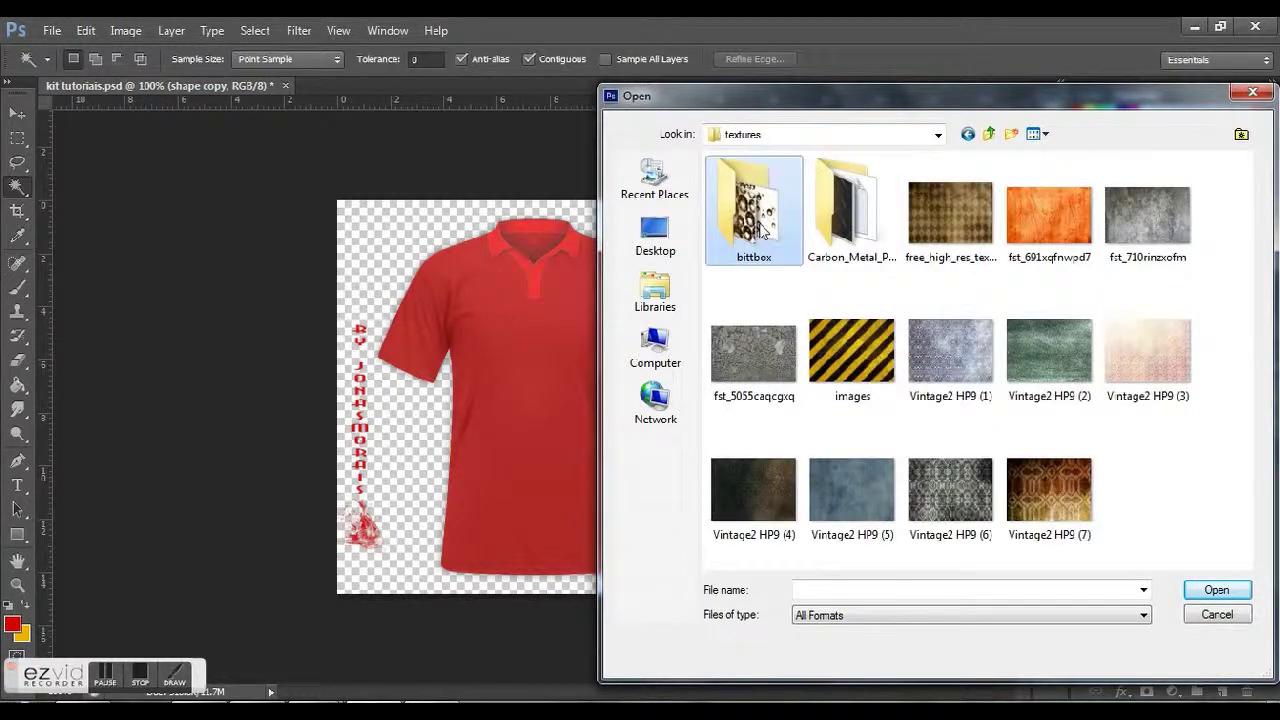
{"action": "mouse_move", "coordinate": [1244, 316]}
{"action": "left_mouse_down"}
{"action": "mouse_move", "coordinate": [1236, 440]}
{"action": "mouse_move", "coordinate": [1244, 318]}
{"action": "left_mouse_up"}
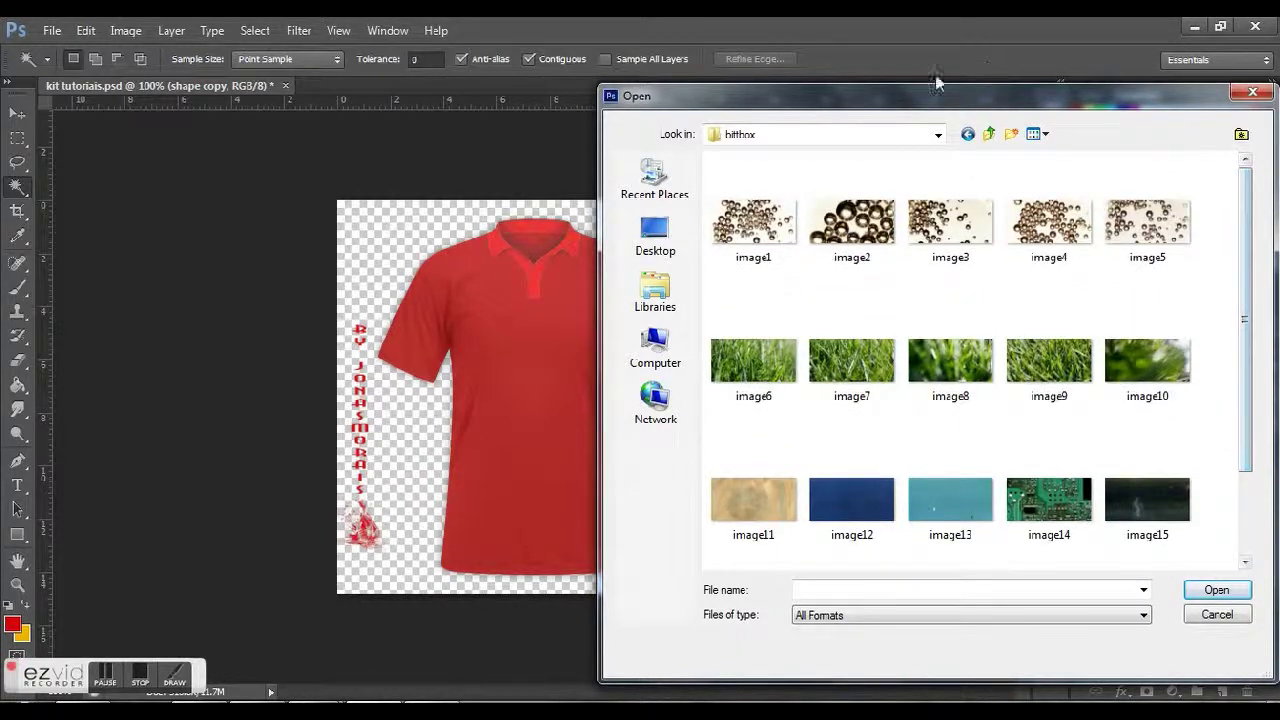
{"action": "left_click", "coordinate": [967, 135]}
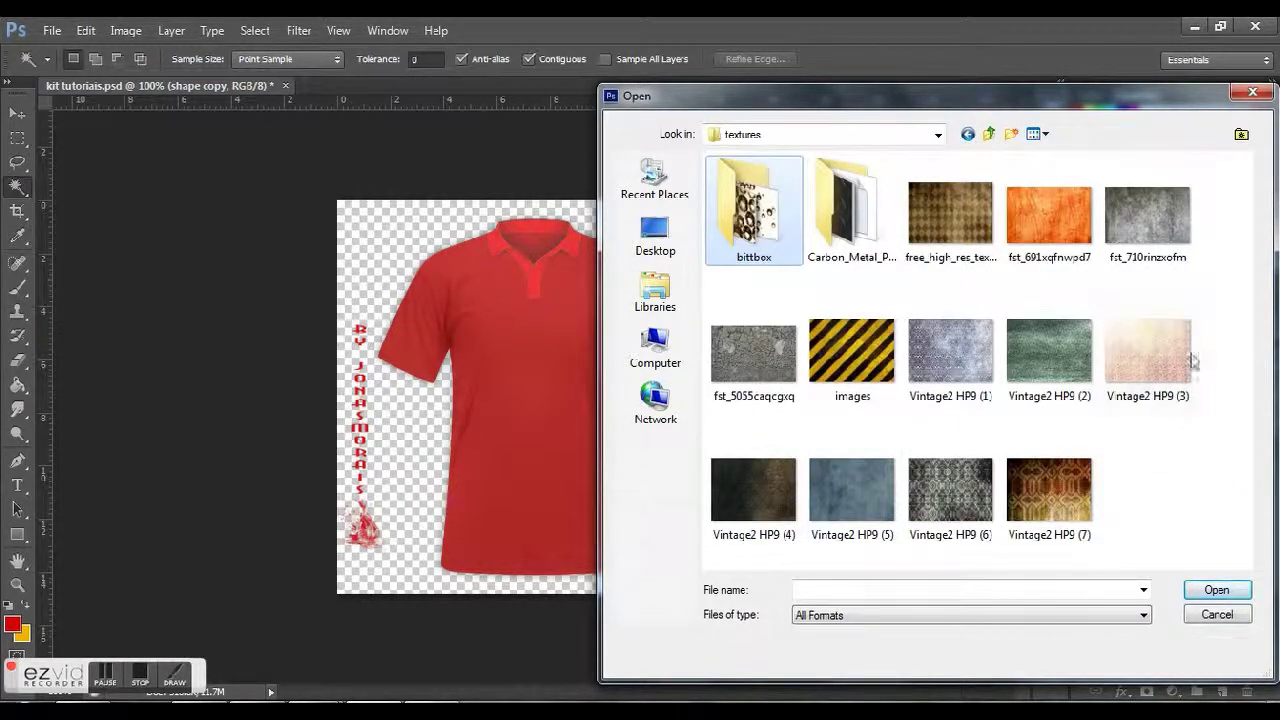
Step: Open free_high_res_texture_248, images and Vintage2 HP9 (6) together from the textures folder
{"action": "left_click", "coordinate": [968, 228]}
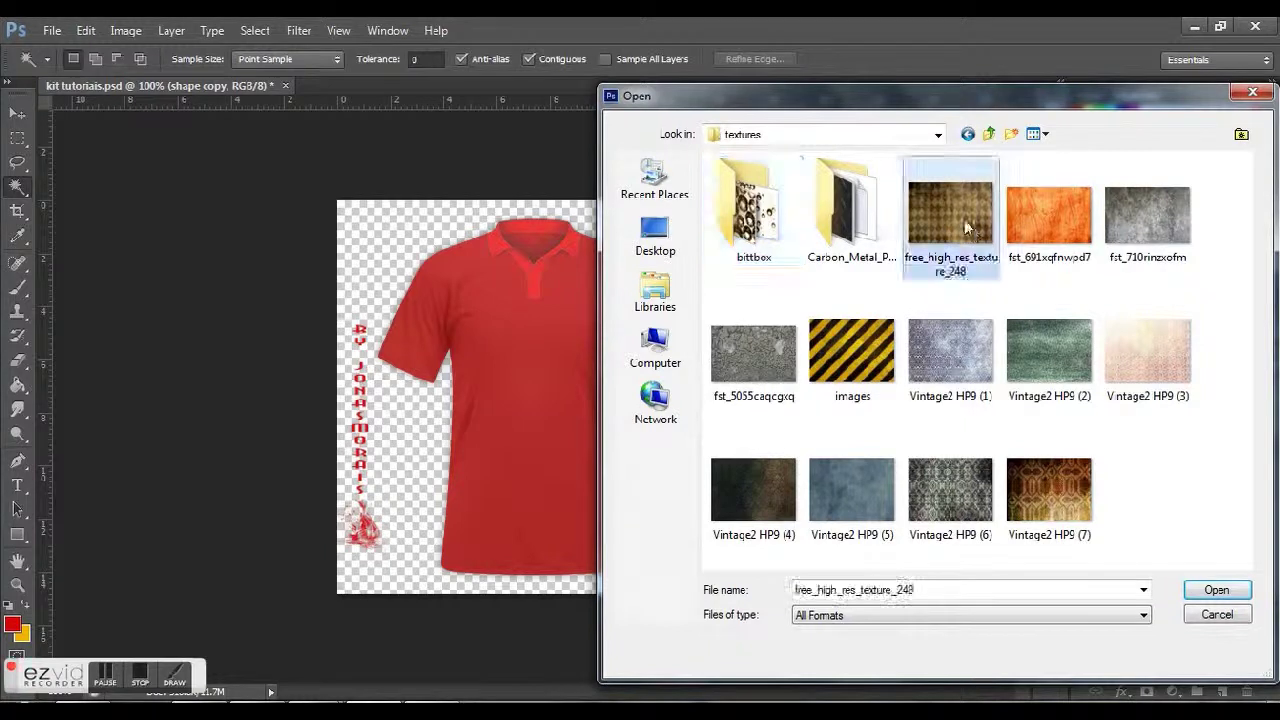
{"action": "left_click", "coordinate": [832, 349], "text": "ctrl"}
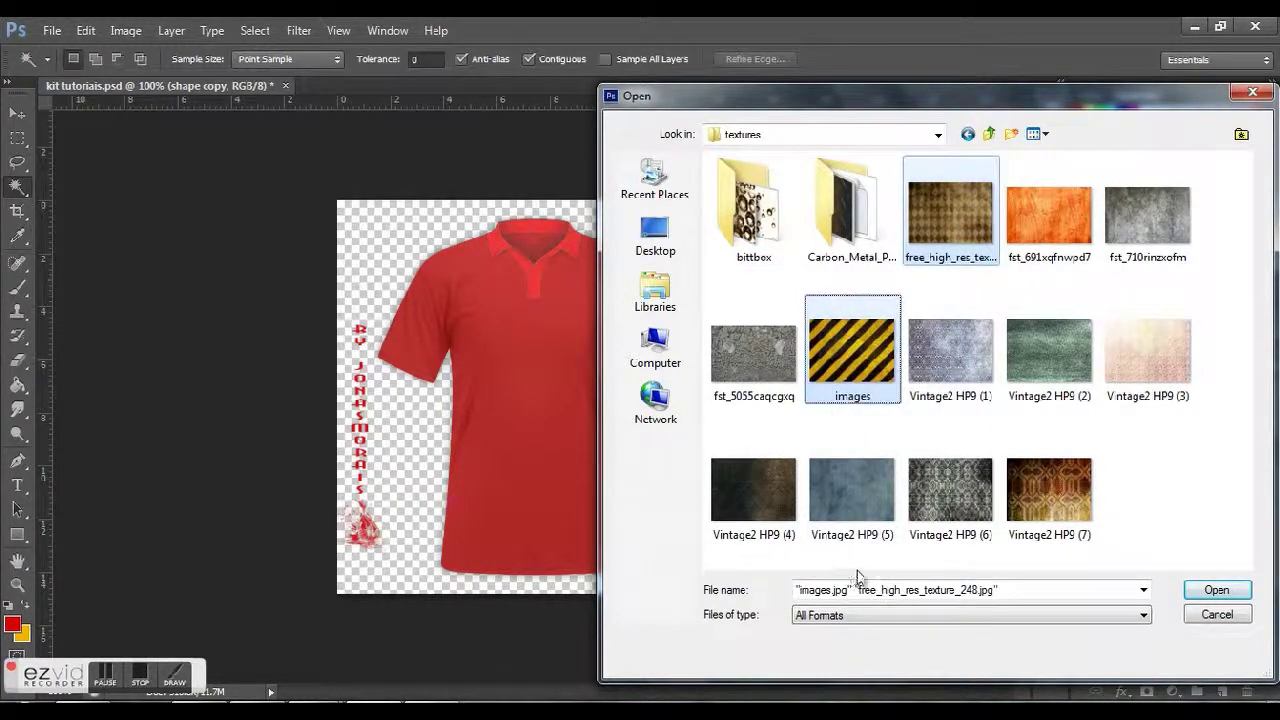
{"action": "left_click", "coordinate": [950, 513], "text": "ctrl"}
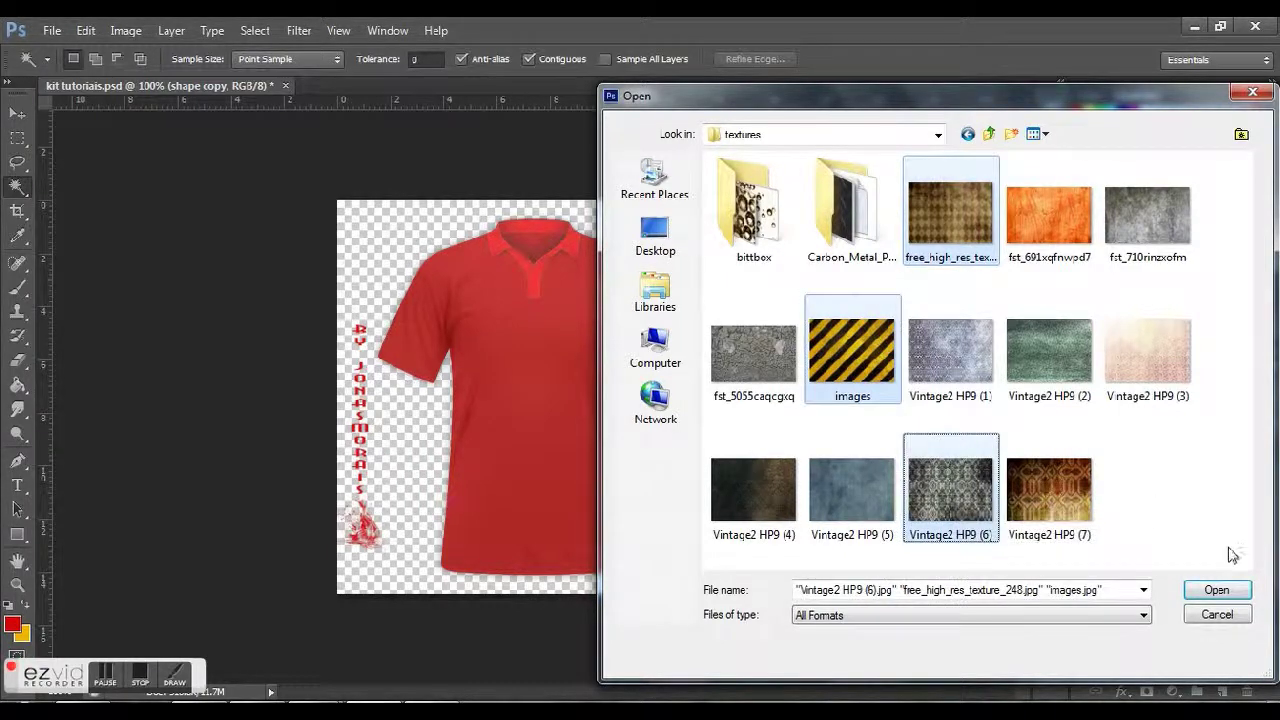
{"action": "left_click", "coordinate": [1208, 597]}
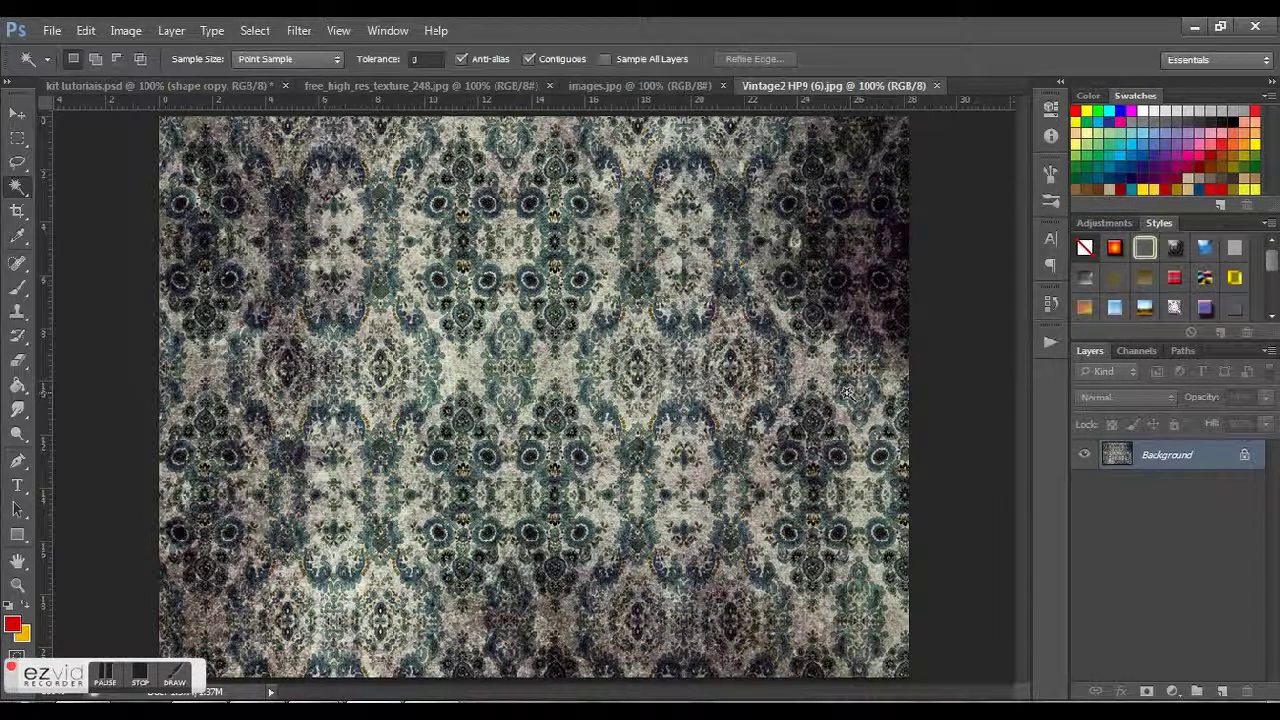
Step: Convert the locked Background into a normal layer with default settings in Vintage2 HP9 (6).jpg, images.jpg and free_high_res_texture_248.jpg
{"action": "double_click", "coordinate": [1231, 465]}
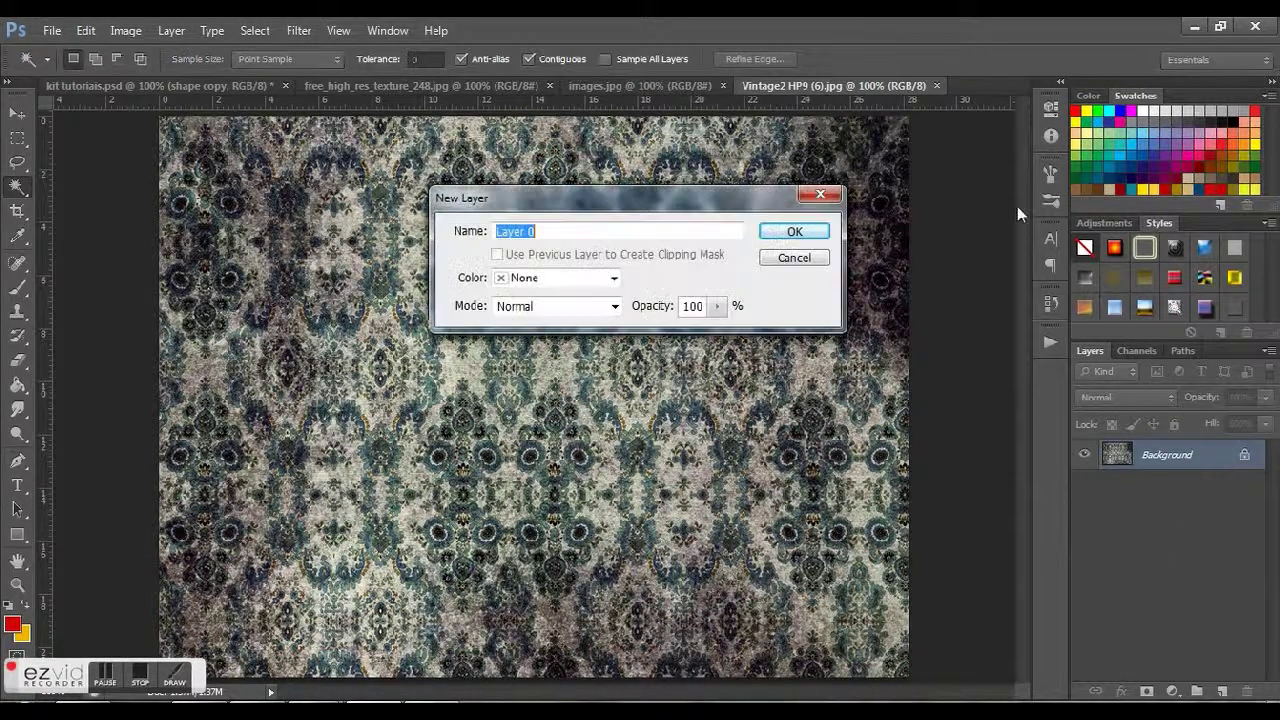
{"action": "left_click", "coordinate": [810, 229]}
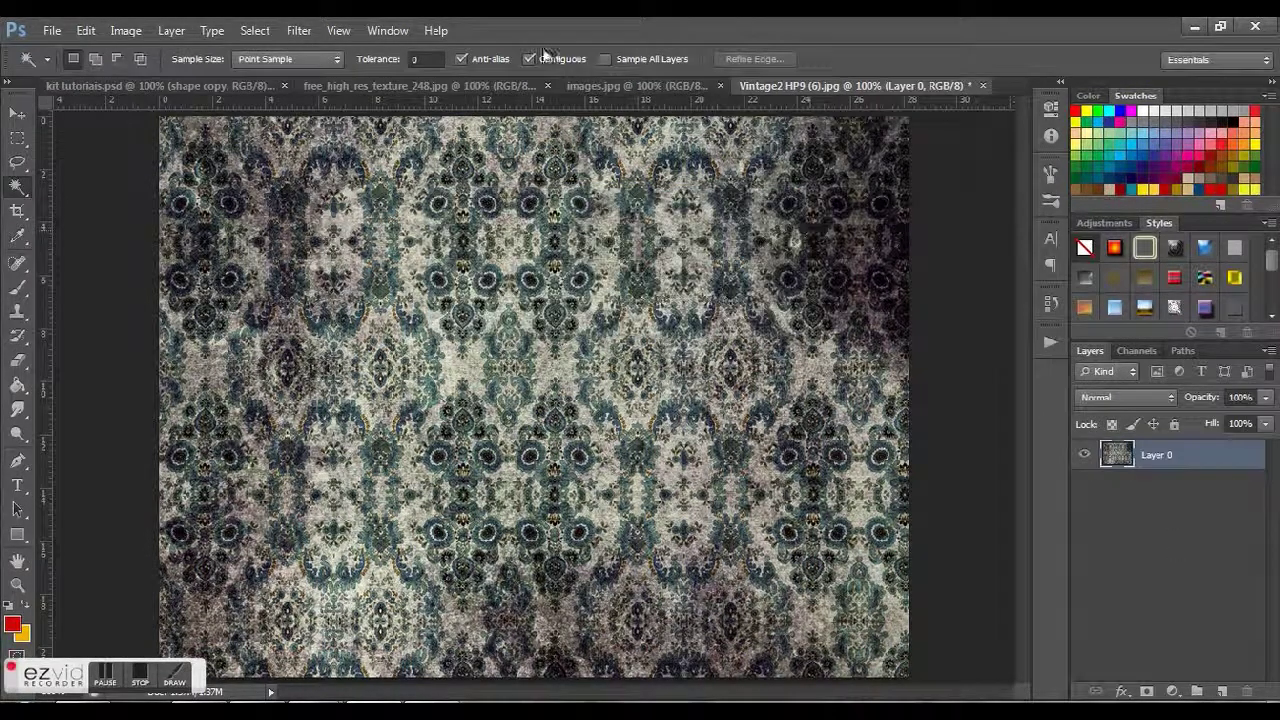
{"action": "left_click", "coordinate": [572, 86]}
{"action": "left_click", "coordinate": [494, 87]}
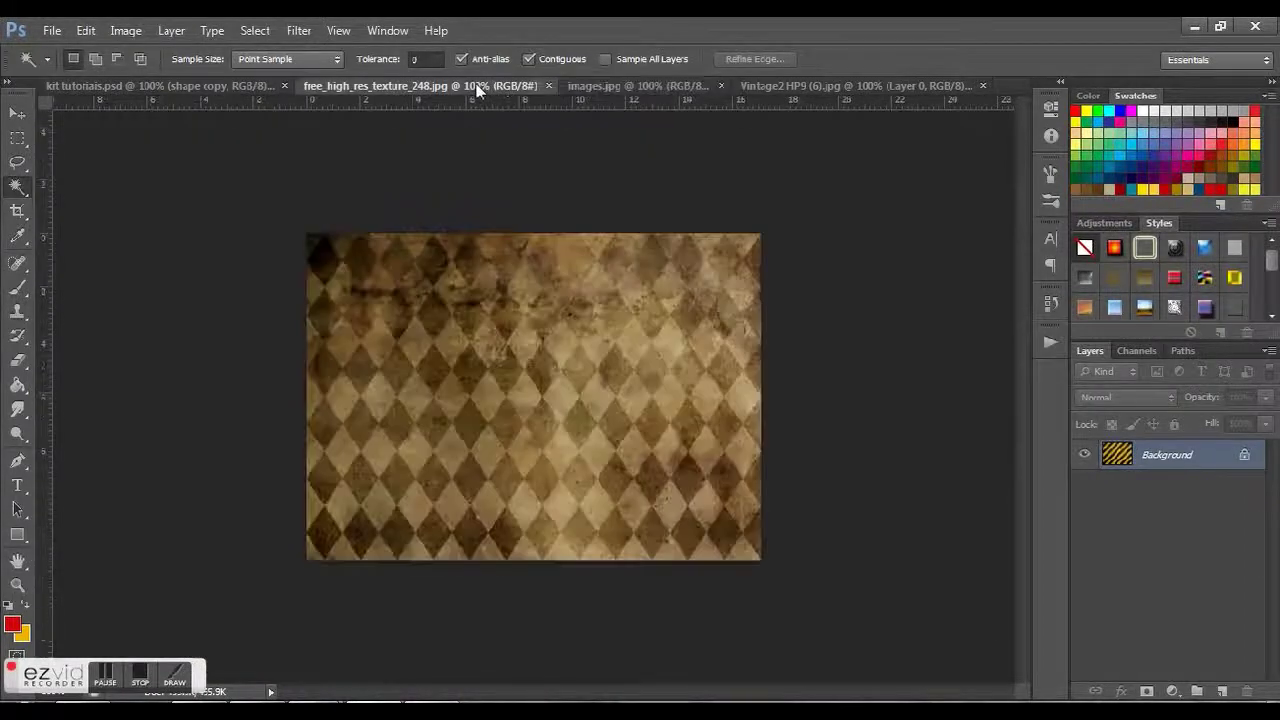
{"action": "left_click", "coordinate": [700, 87]}
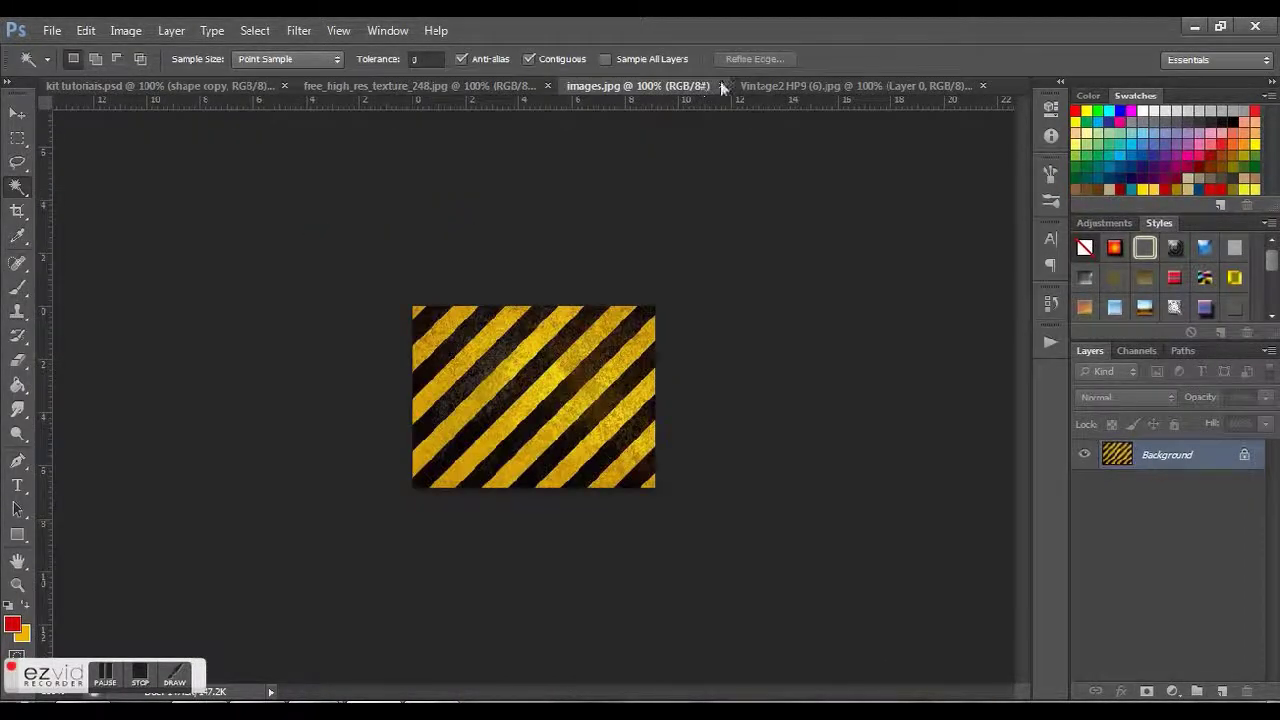
{"action": "double_click", "coordinate": [1249, 457]}
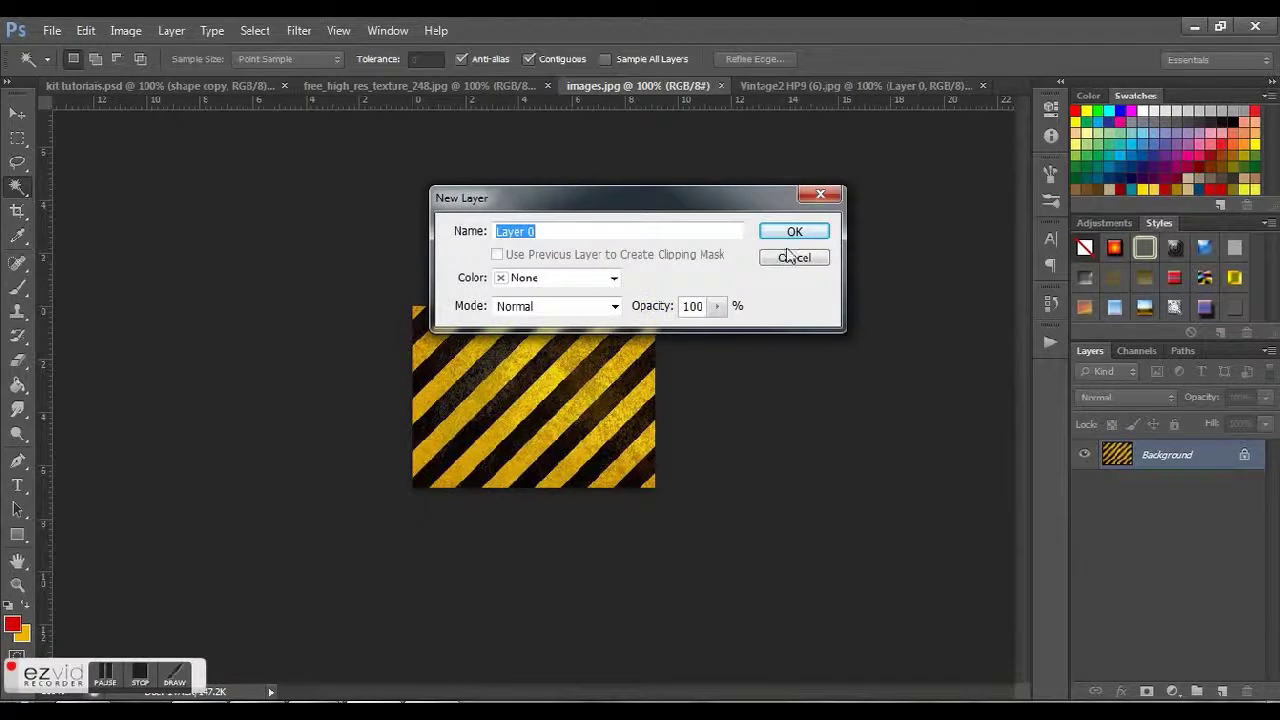
{"action": "left_click", "coordinate": [791, 232]}
{"action": "left_click", "coordinate": [495, 86]}
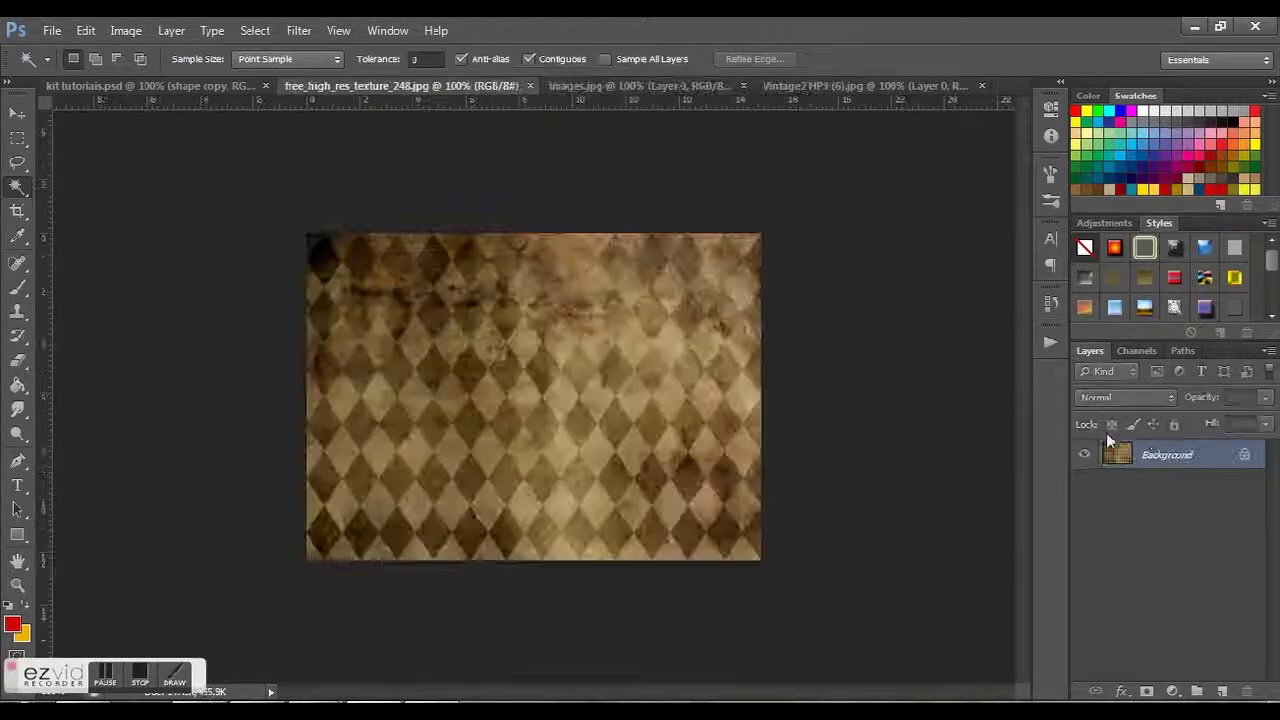
{"action": "double_click", "coordinate": [1228, 457]}
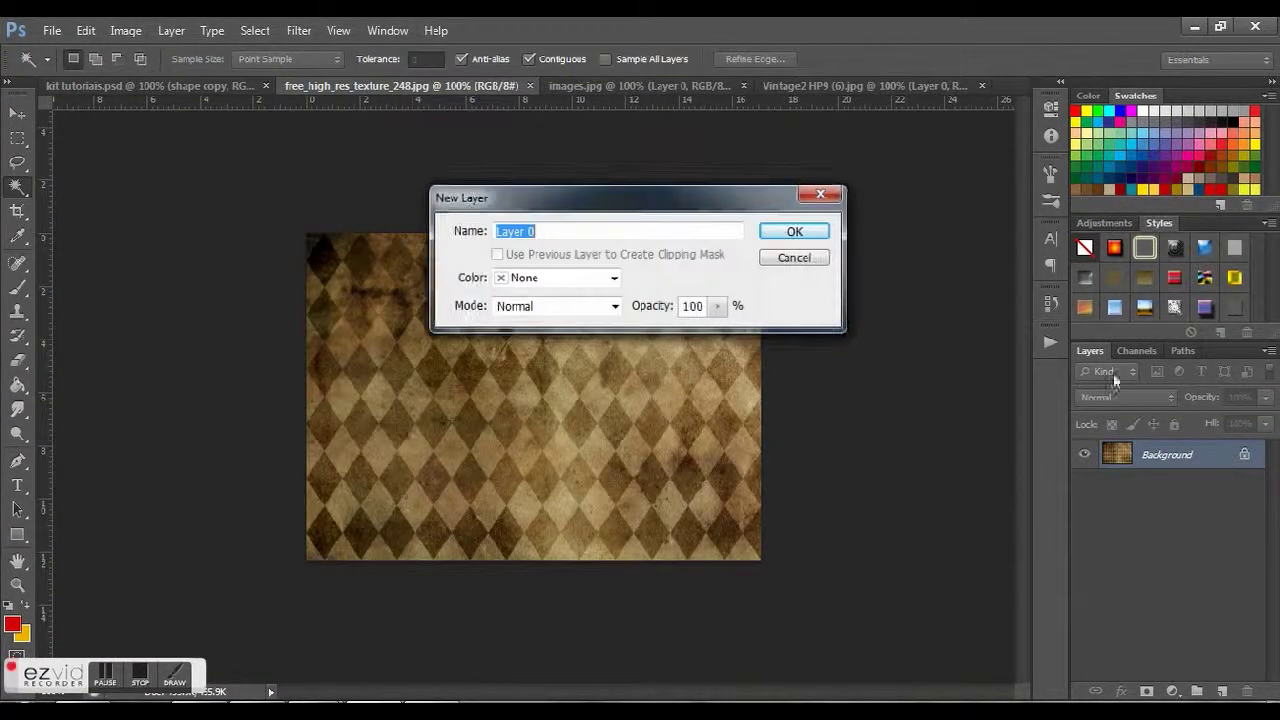
{"action": "left_click", "coordinate": [794, 232]}
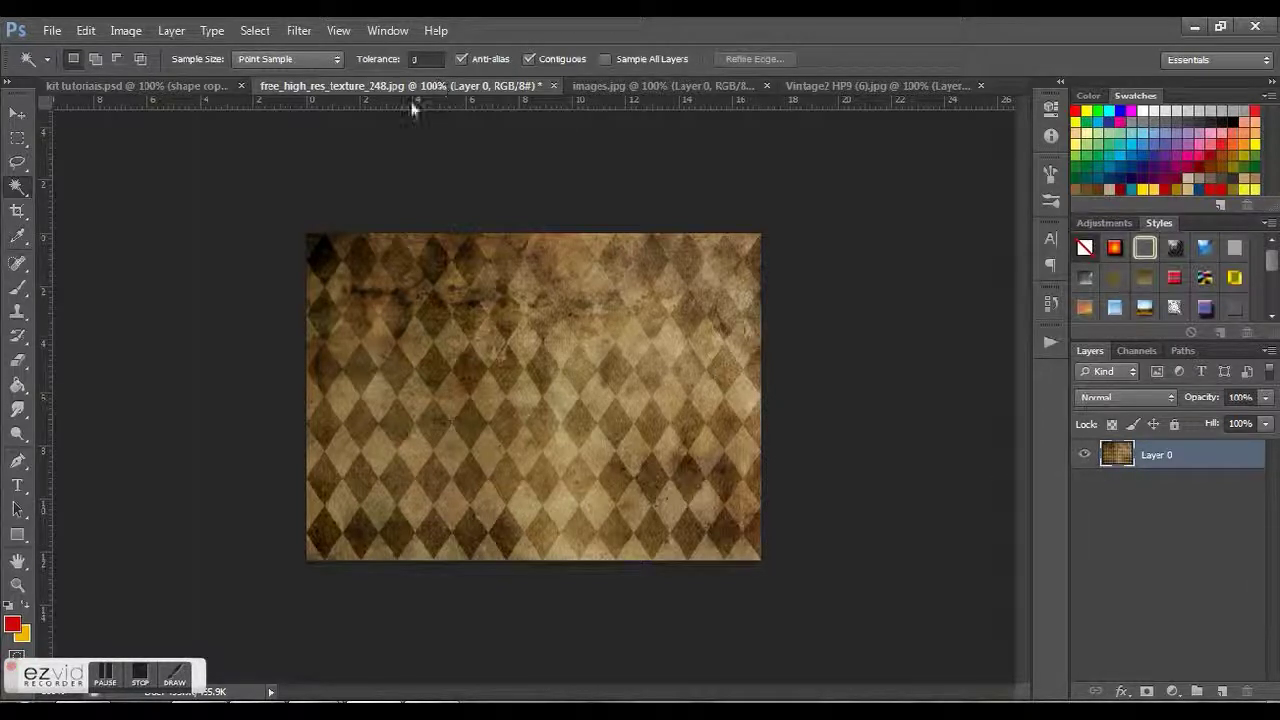
Step: Duplicate the diamond texture layer of free_high_res_texture_248.jpg into kit tutoriais.psd as Layer 15 and switch to that document
{"action": "left_click", "coordinate": [893, 87]}
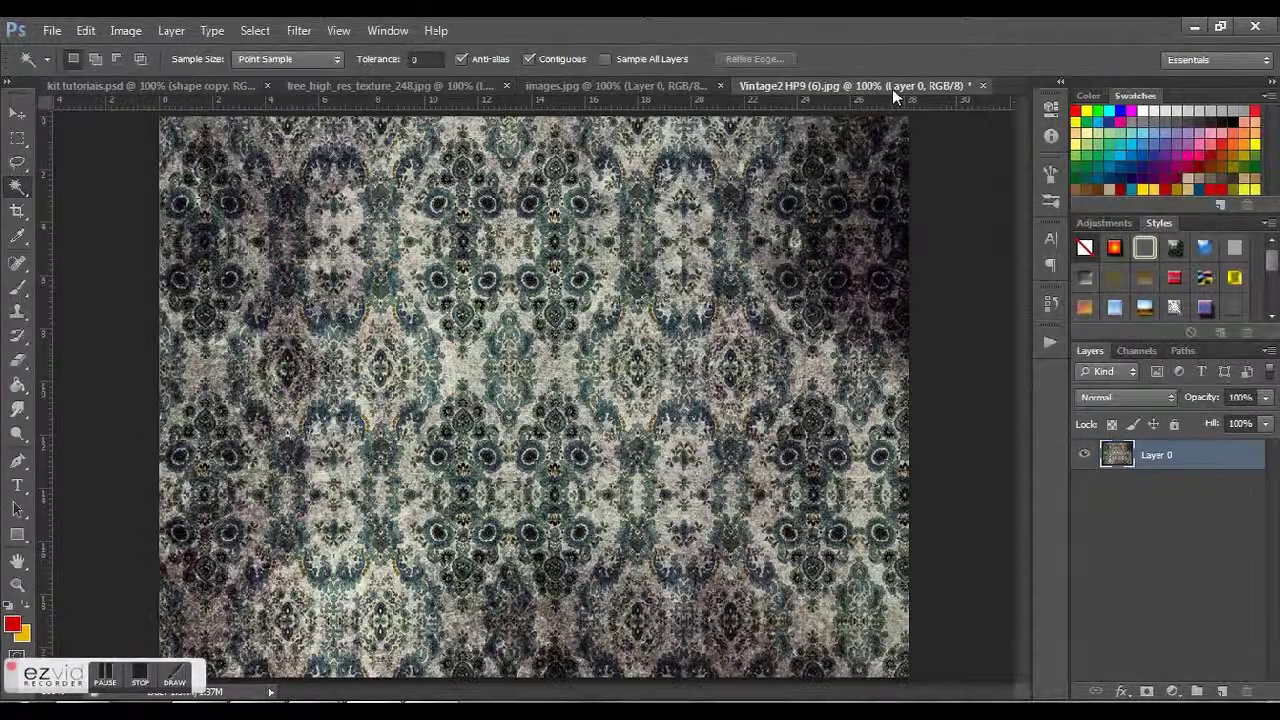
{"action": "left_click", "coordinate": [389, 82]}
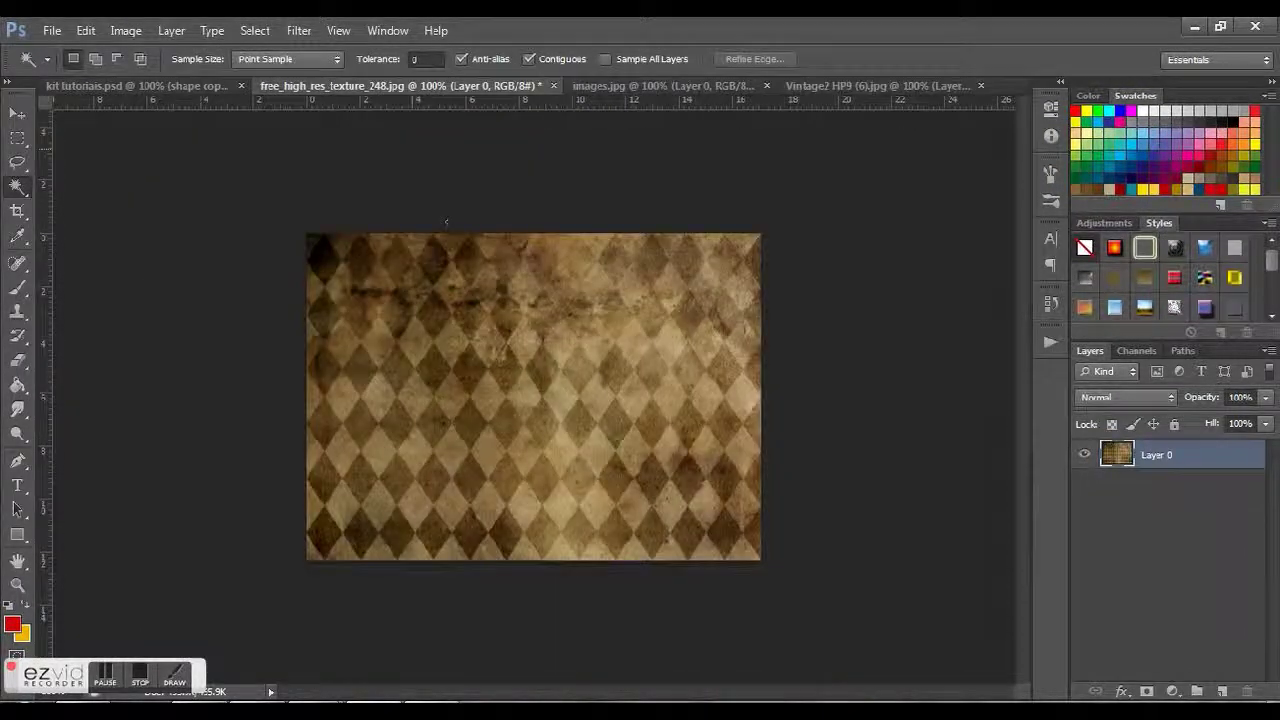
{"action": "right_click", "coordinate": [1186, 463]}
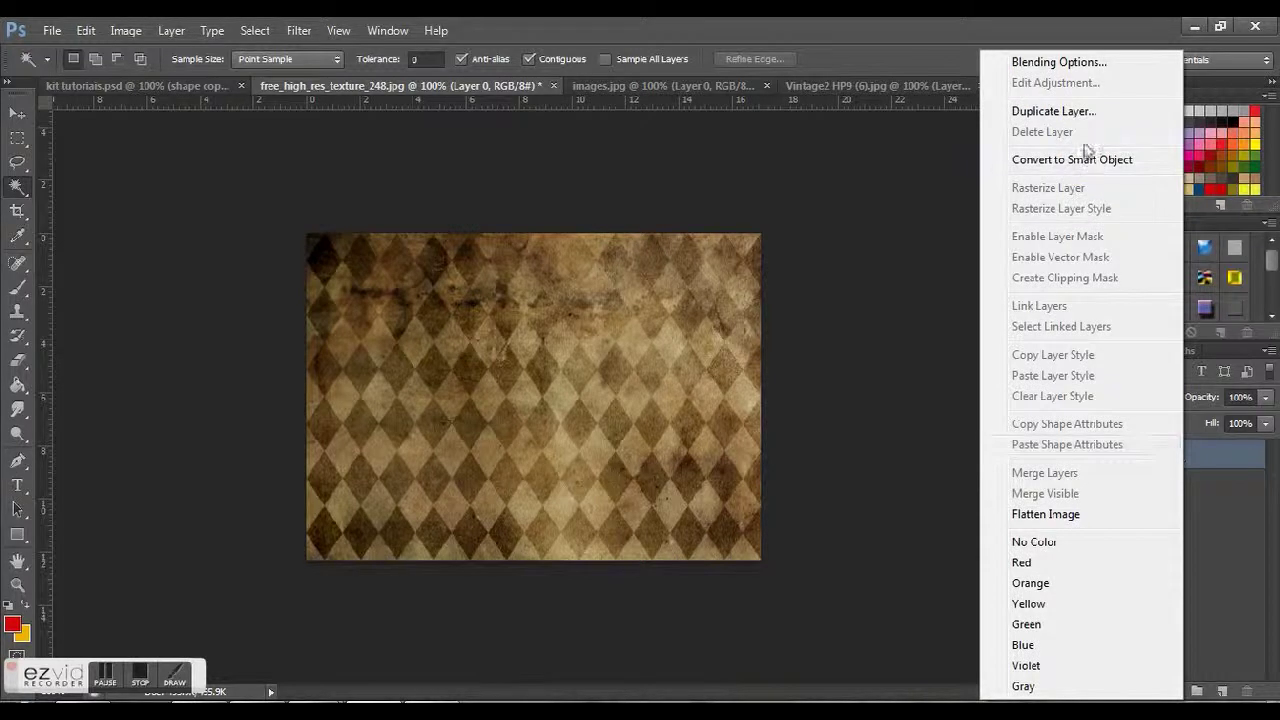
{"action": "left_click", "coordinate": [1060, 110]}
{"action": "left_click", "coordinate": [850, 275]}
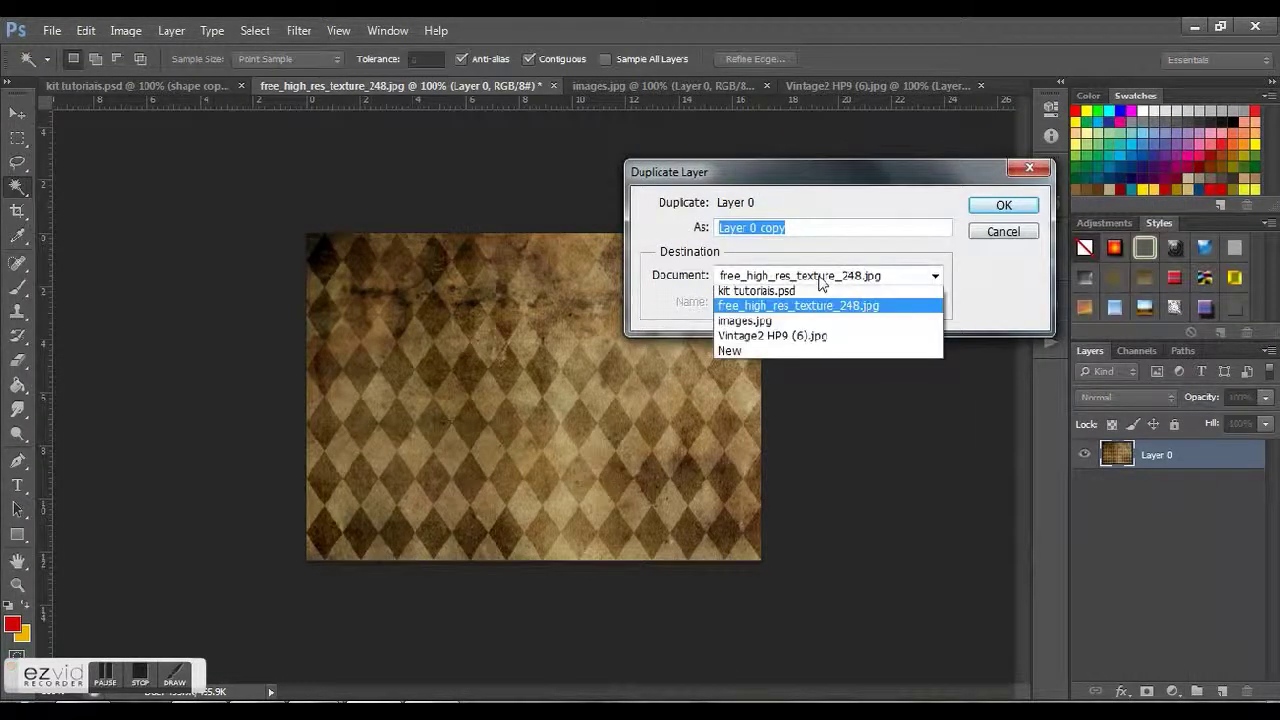
{"action": "left_click", "coordinate": [763, 296]}
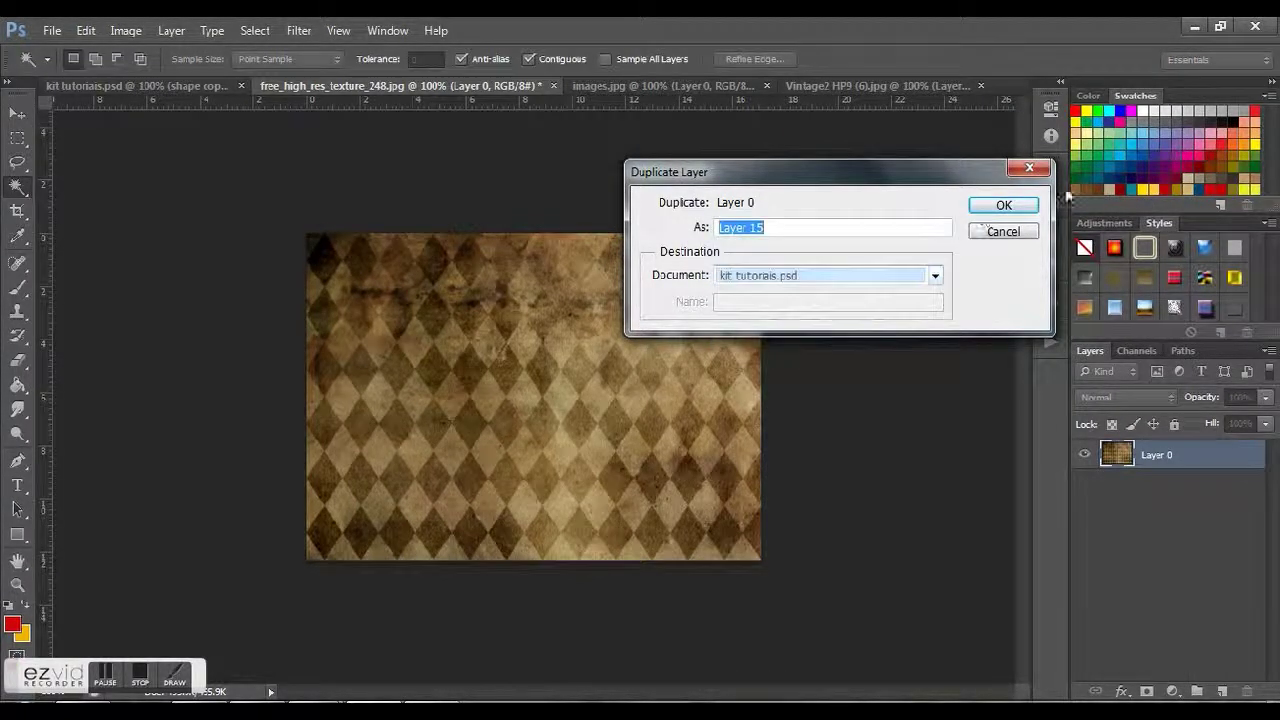
{"action": "left_click", "coordinate": [1003, 205]}
{"action": "left_click", "coordinate": [130, 85]}
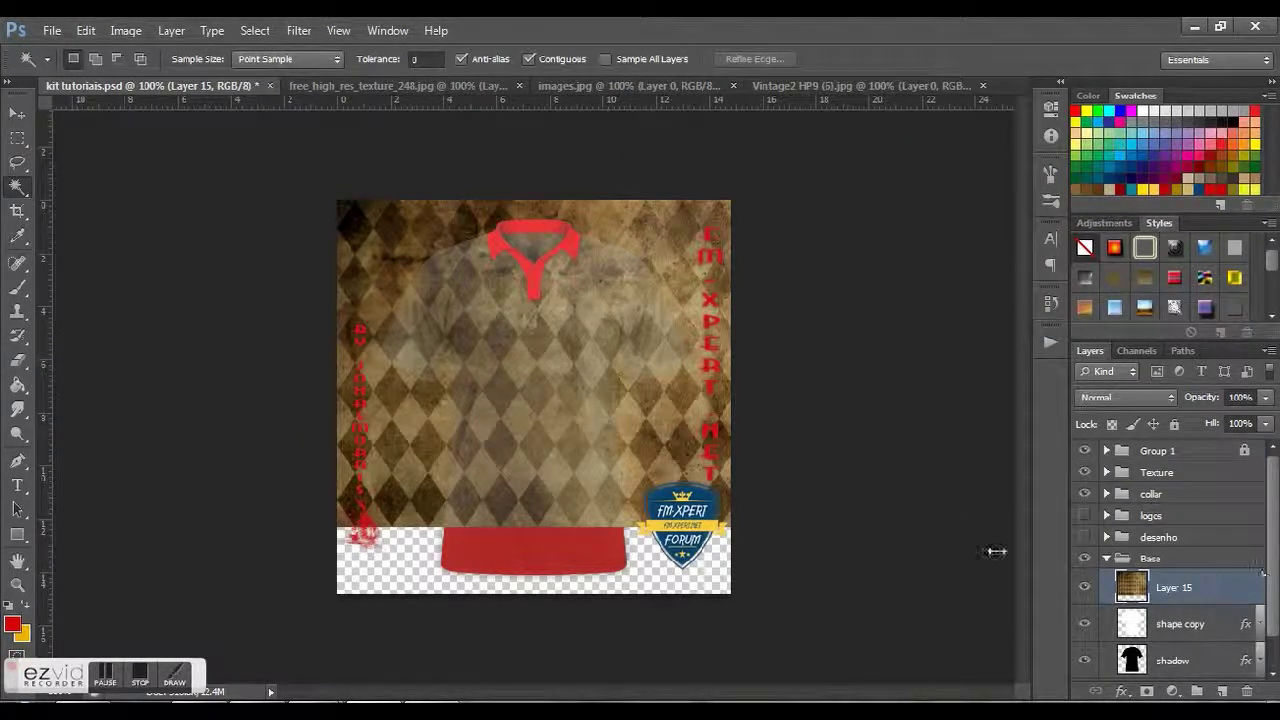
Step: Move the diamond texture layer down over the shirt so it covers the lower body
{"action": "left_click", "coordinate": [86, 30]}
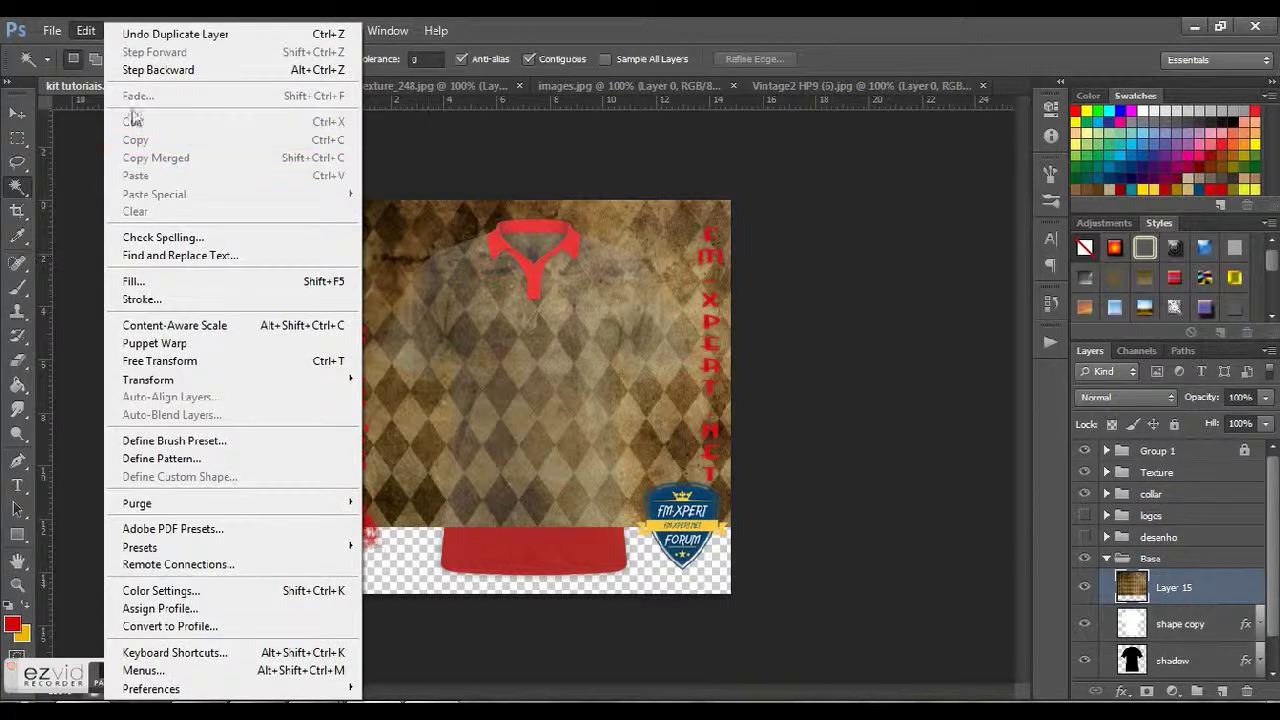
{"action": "left_click", "coordinate": [17, 113]}
{"action": "left_click_drag", "start_coordinate": [512, 285], "coordinate": [510, 329]}
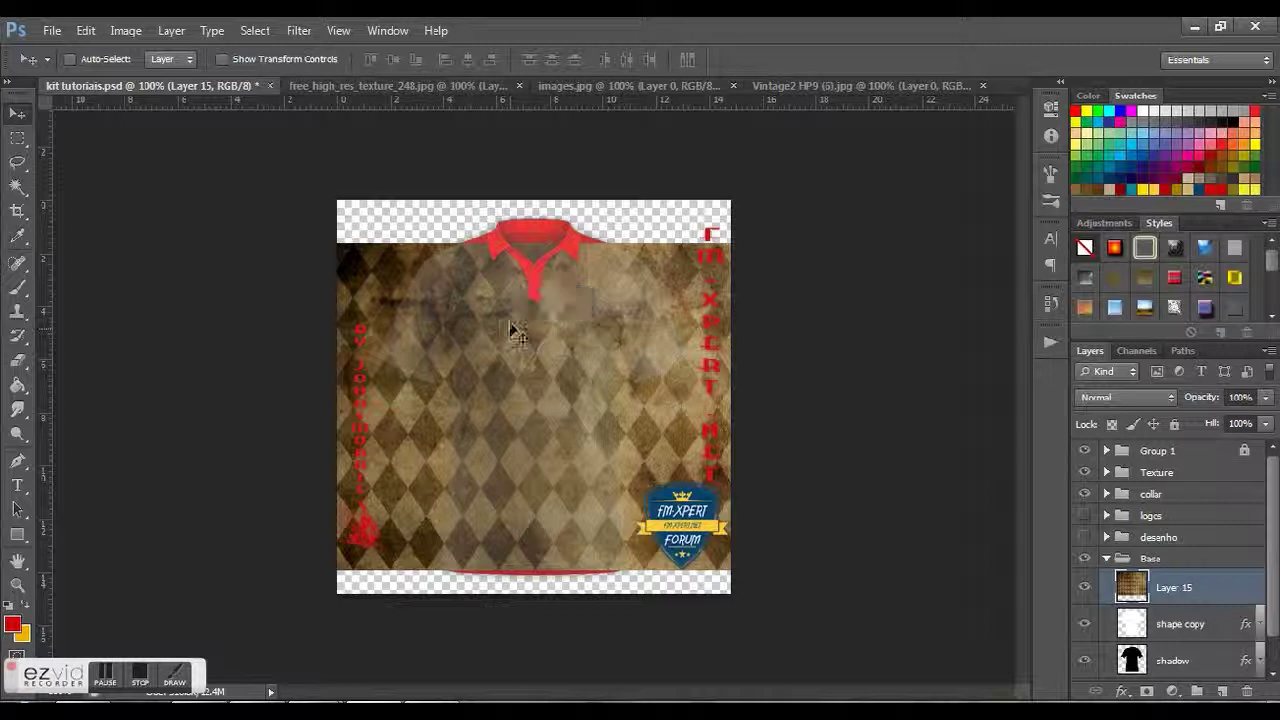
Step: Rotate the diamond texture layer 90° clockwise and centre it horizontally over the shirt
{"action": "left_click", "coordinate": [88, 31]}
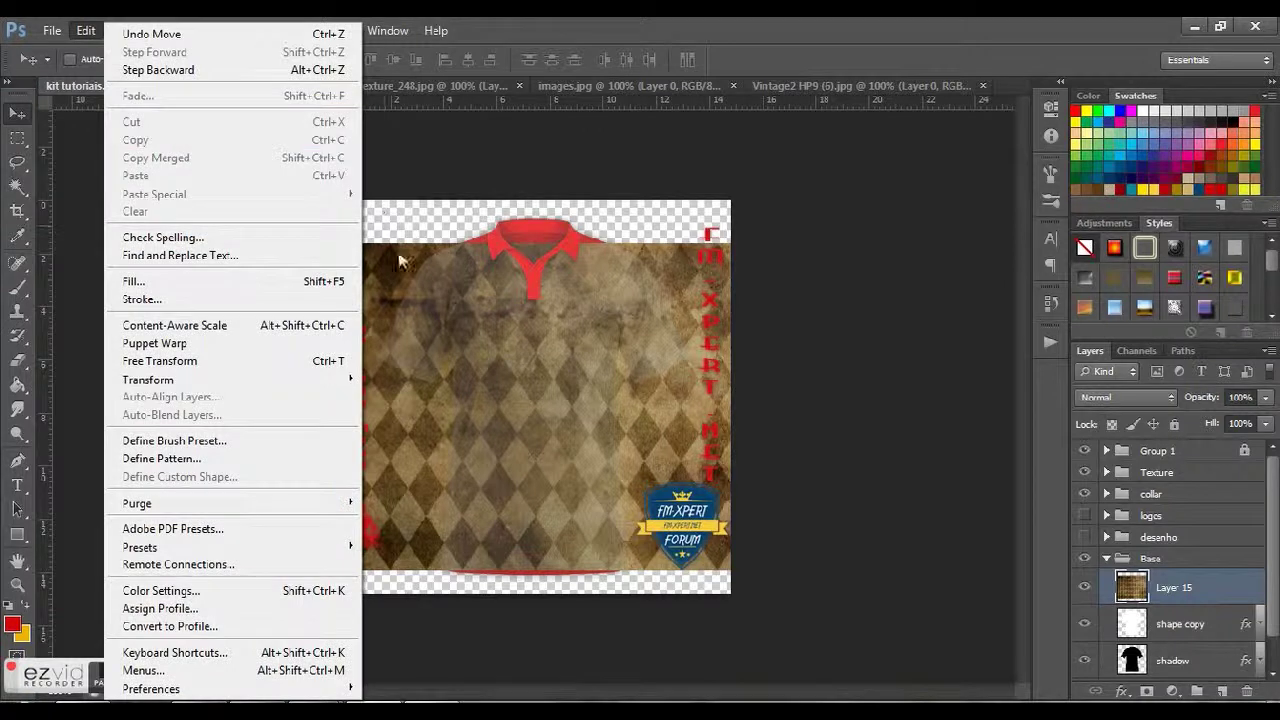
{"action": "mouse_move", "coordinate": [287, 376]}
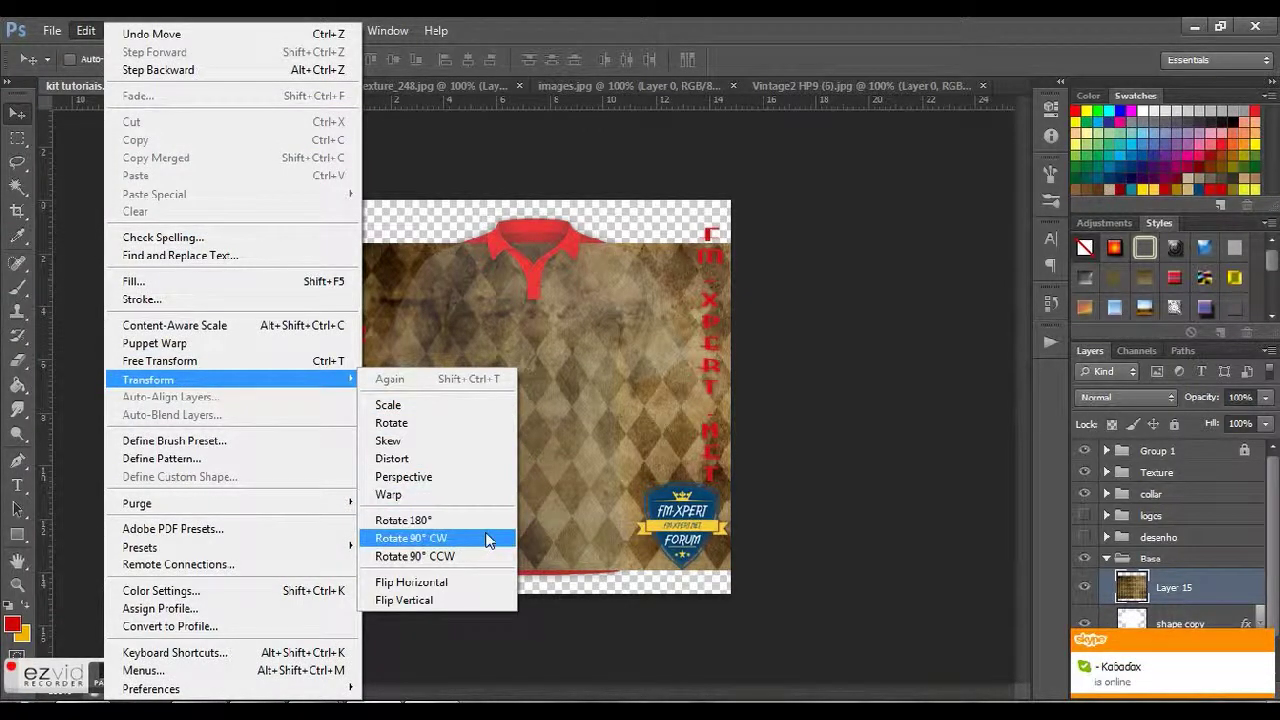
{"action": "left_click", "coordinate": [488, 540]}
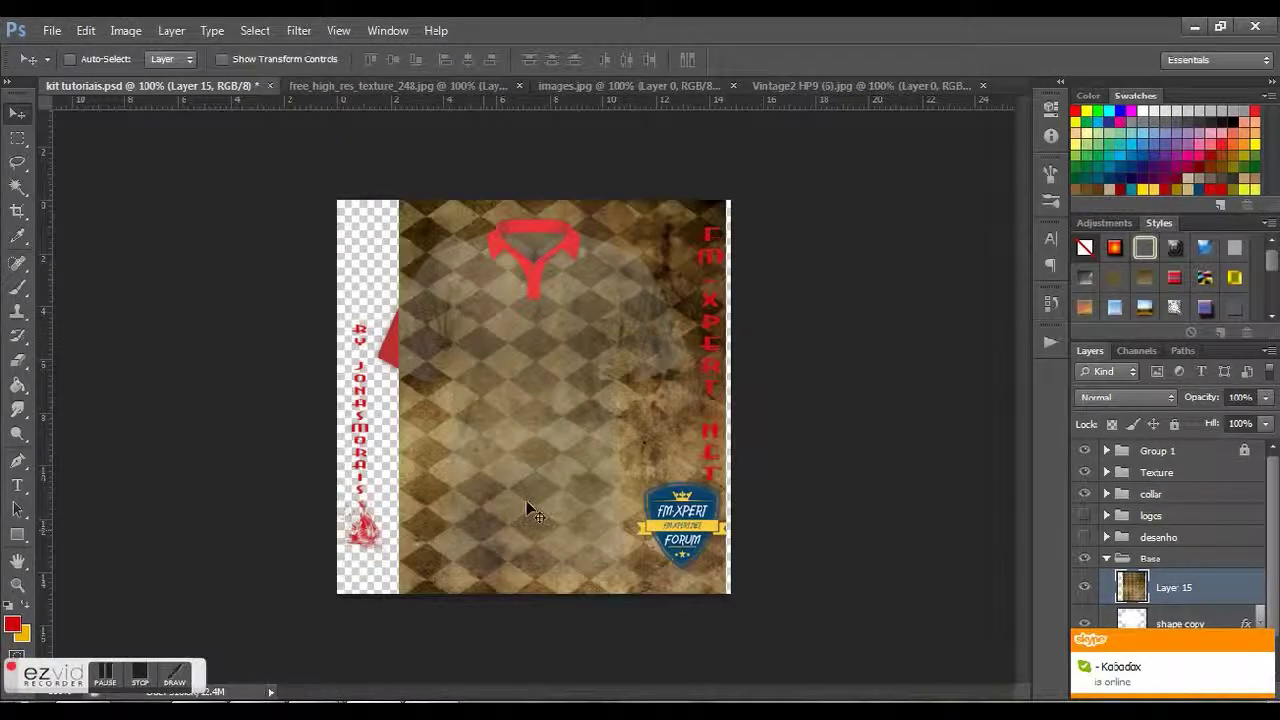
{"action": "left_click_drag", "start_coordinate": [566, 506], "coordinate": [557, 507]}
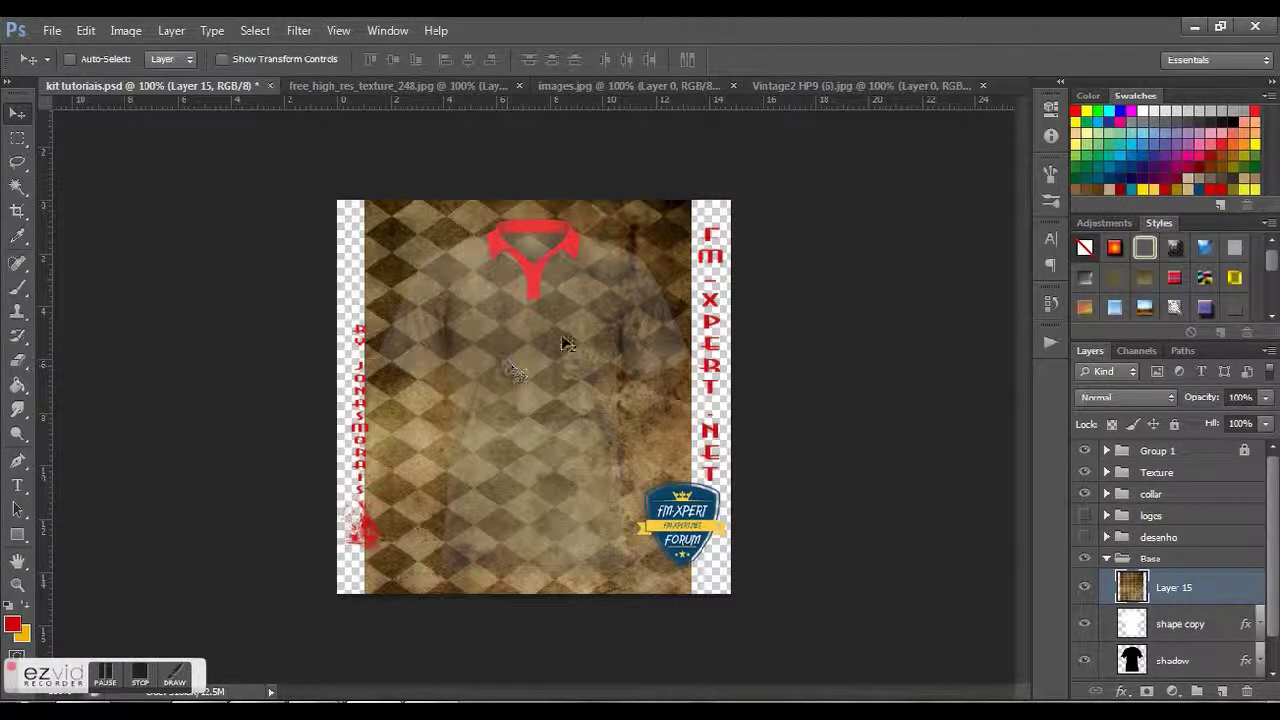
Step: Try clipping the diamond texture layer to the shape copy layer with a clipping mask, and release the mask
{"action": "right_click", "coordinate": [1210, 588]}
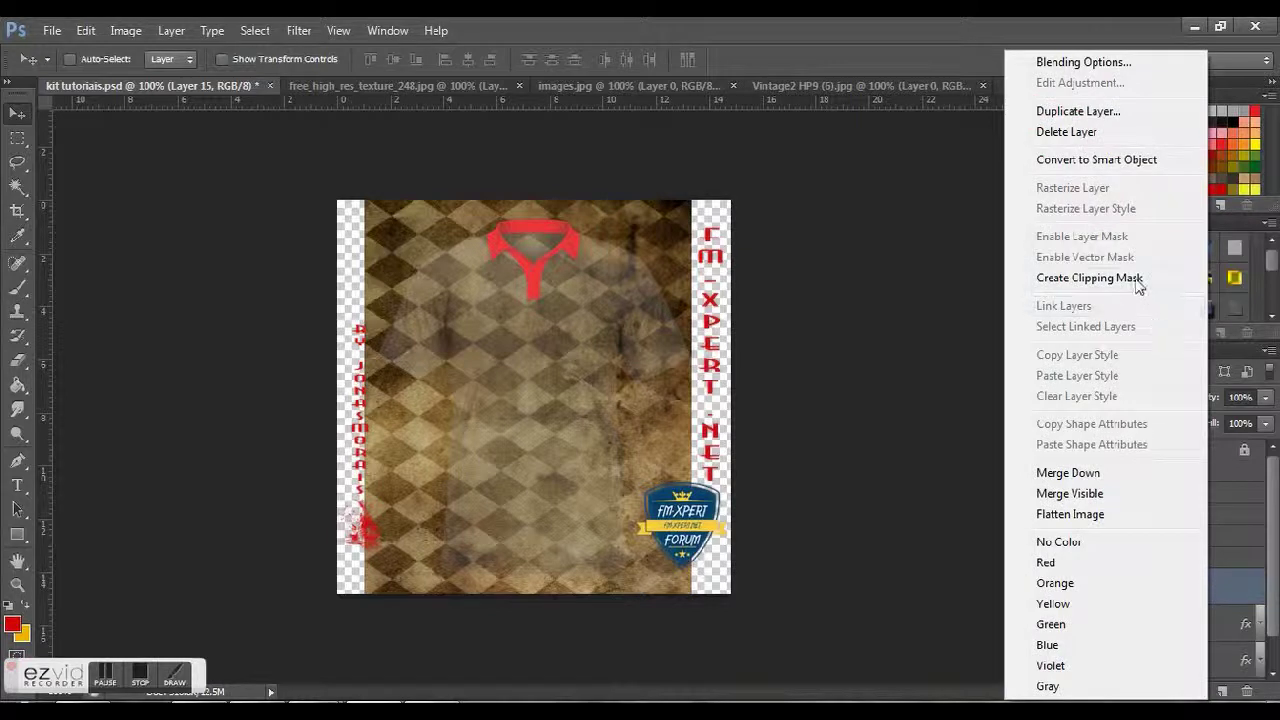
{"action": "left_click", "coordinate": [1135, 281]}
{"action": "right_click", "coordinate": [1232, 598]}
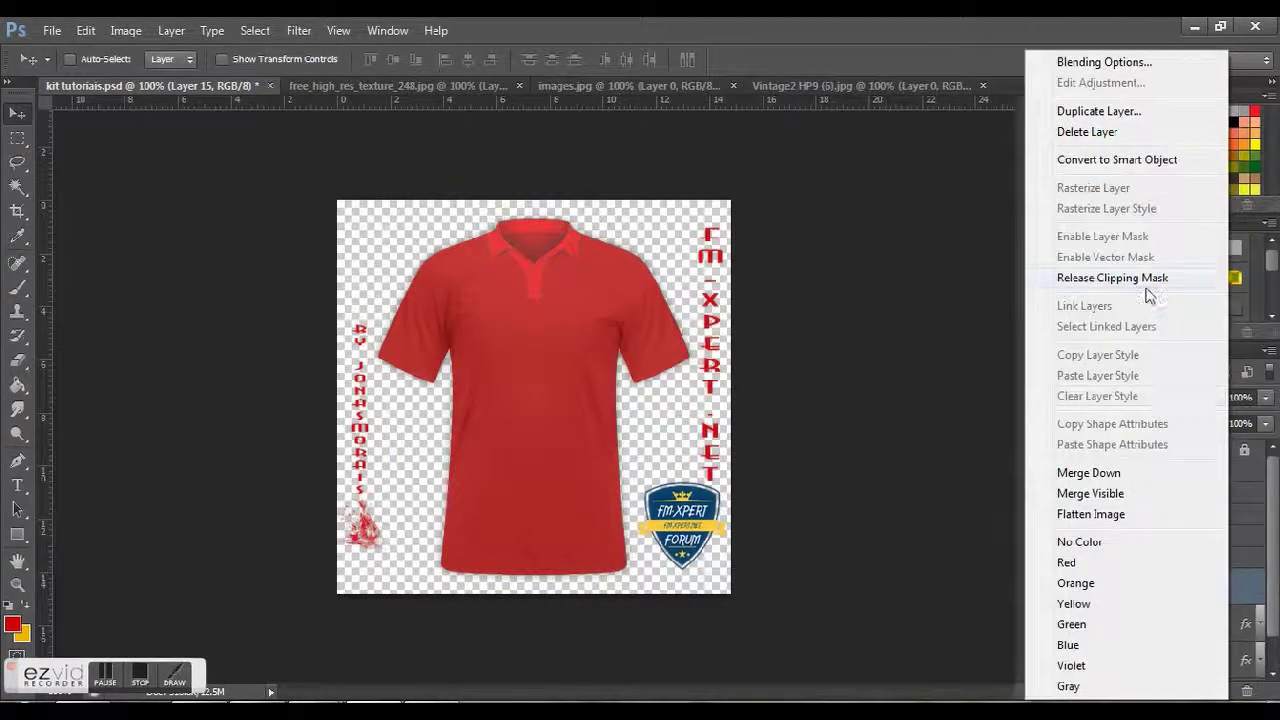
{"action": "left_click", "coordinate": [1147, 291]}
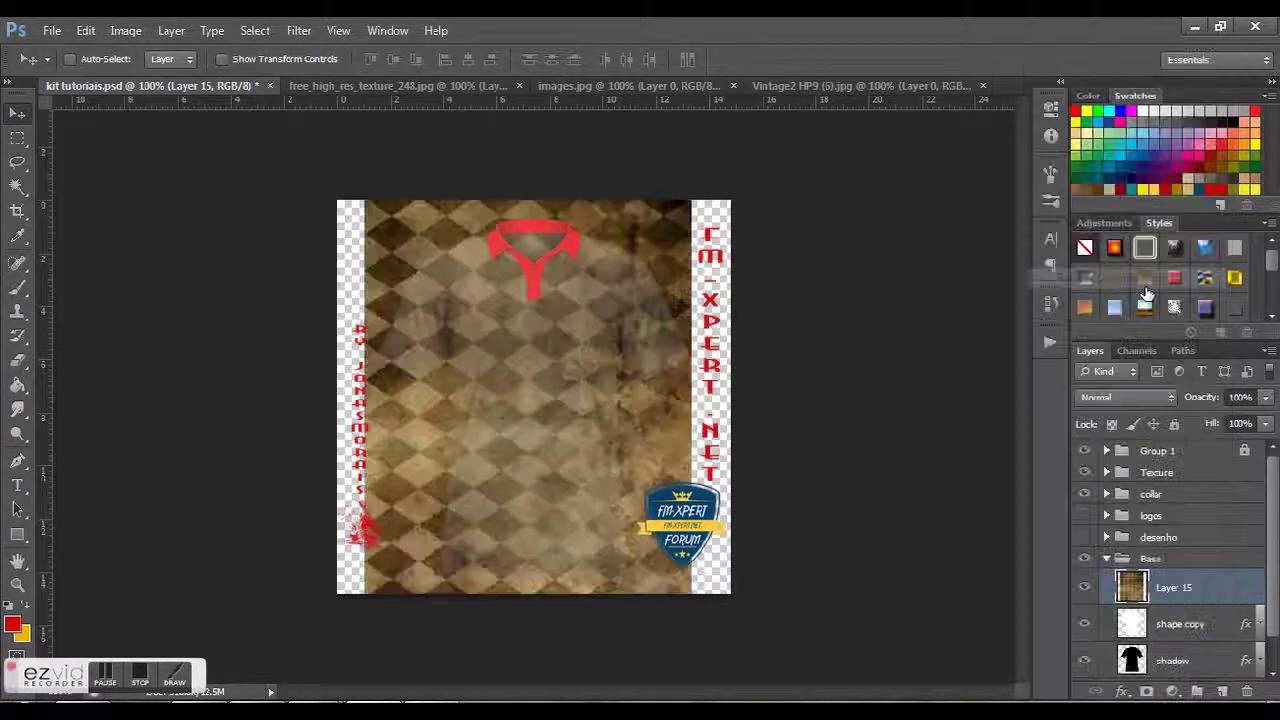
Step: Add a vertical guide and position it along the centre of the shirt's collar
{"action": "left_click", "coordinate": [1218, 623]}
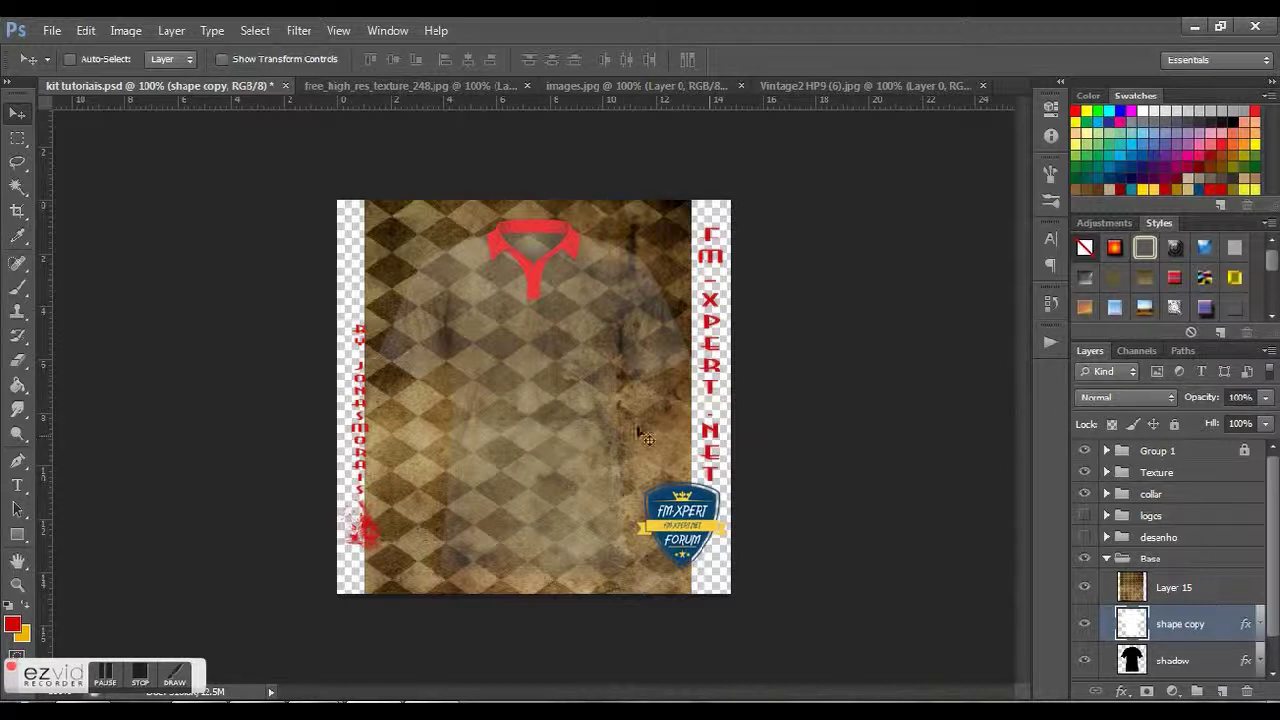
{"action": "left_click", "coordinate": [335, 30]}
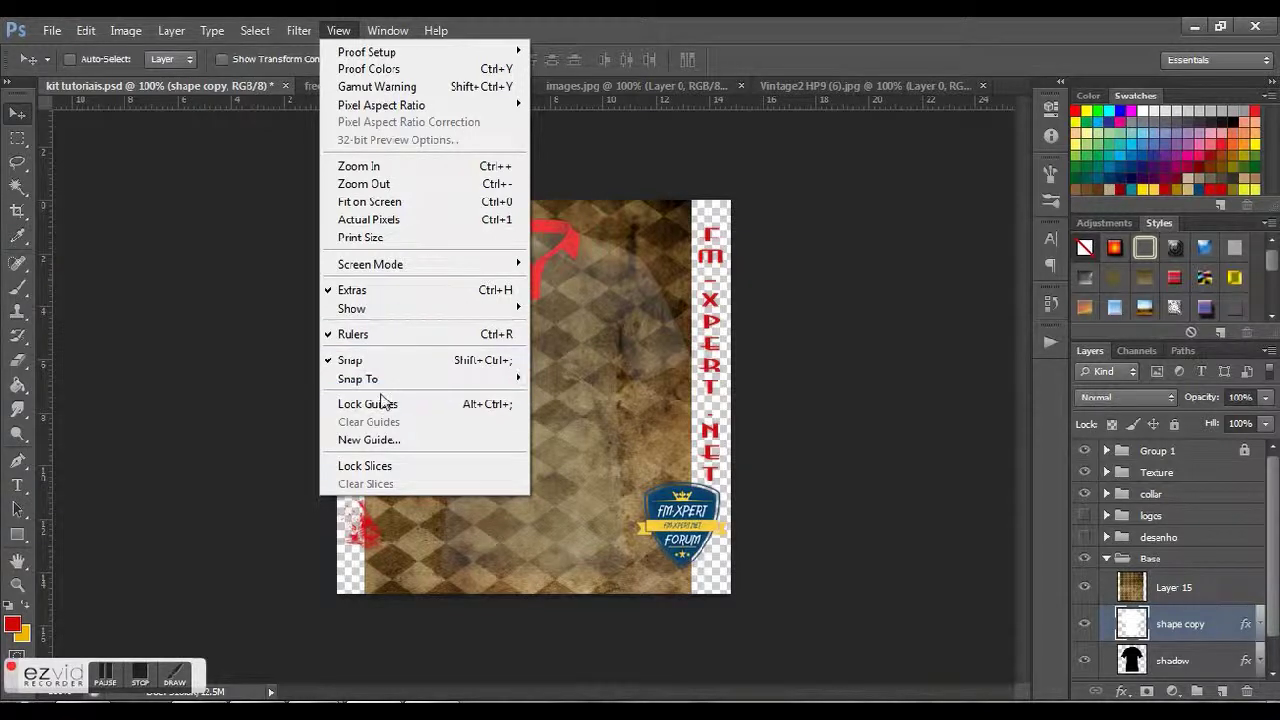
{"action": "left_click", "coordinate": [391, 449]}
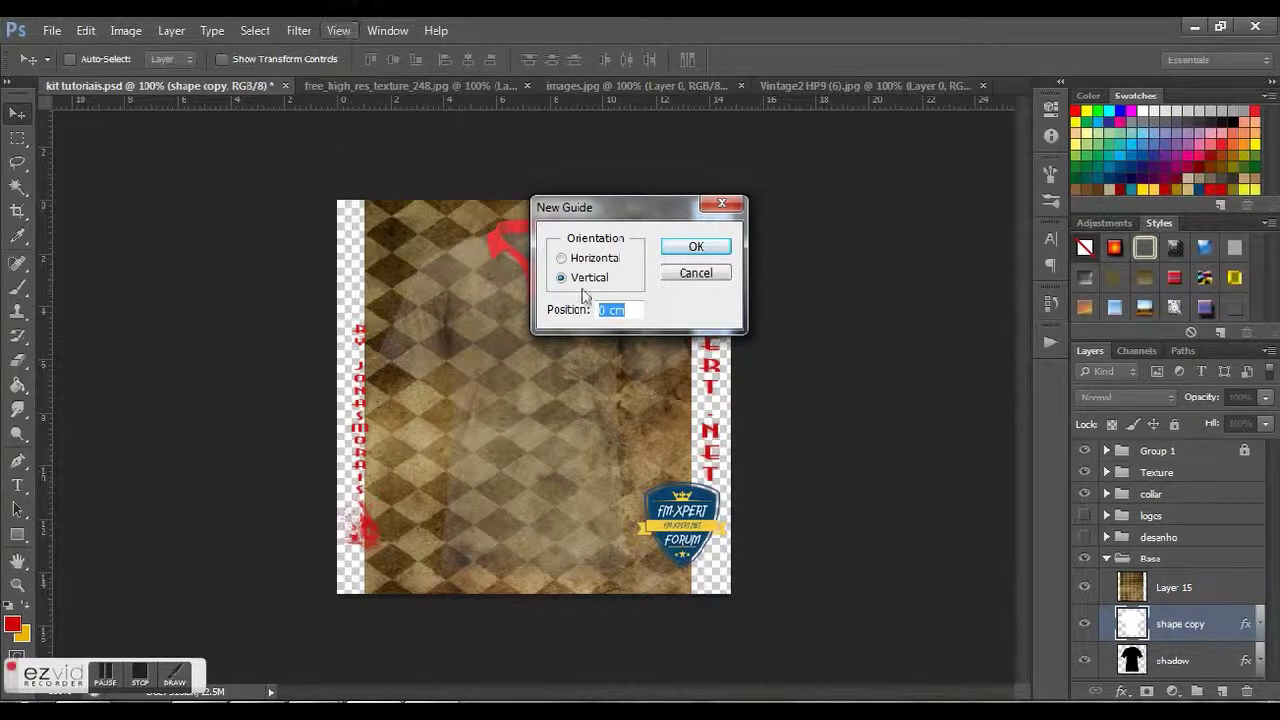
{"action": "left_click", "coordinate": [696, 248]}
{"action": "left_click_drag", "start_coordinate": [338, 147], "coordinate": [533, 188]}
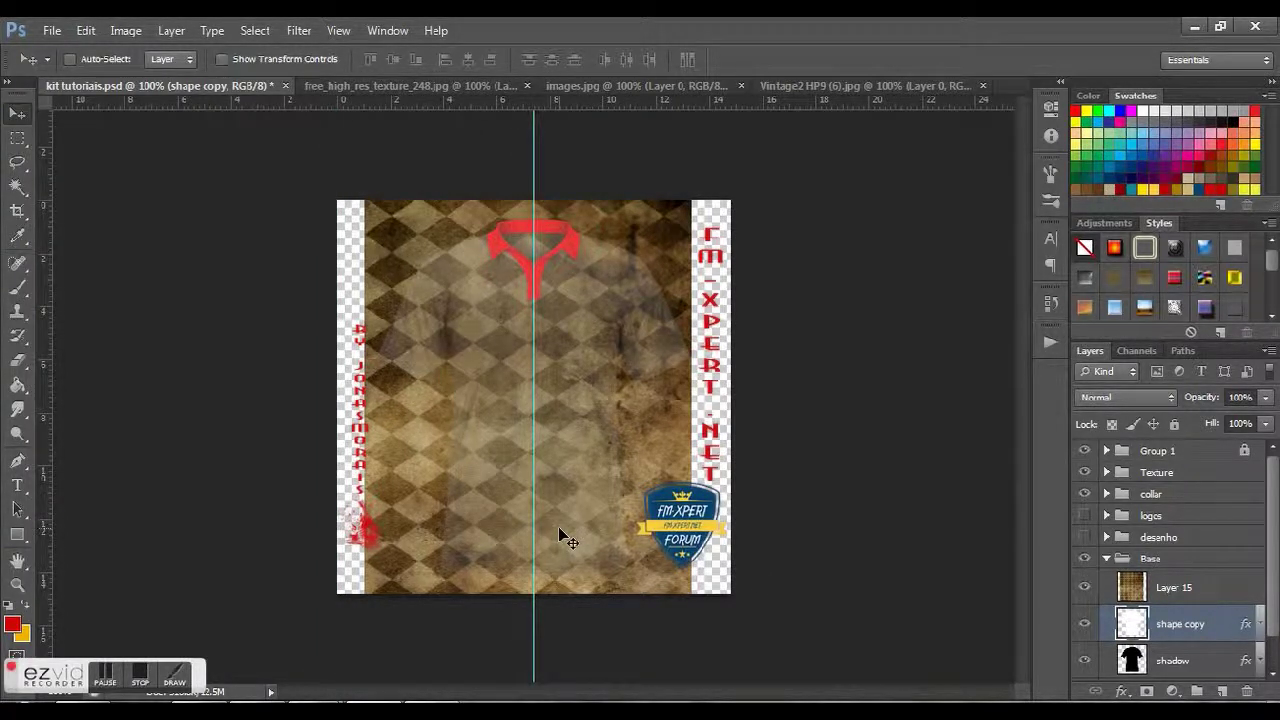
Step: Nudge the diamond texture layer slightly to the right so its diamonds line up with the centre guide
{"action": "left_click", "coordinate": [1236, 600]}
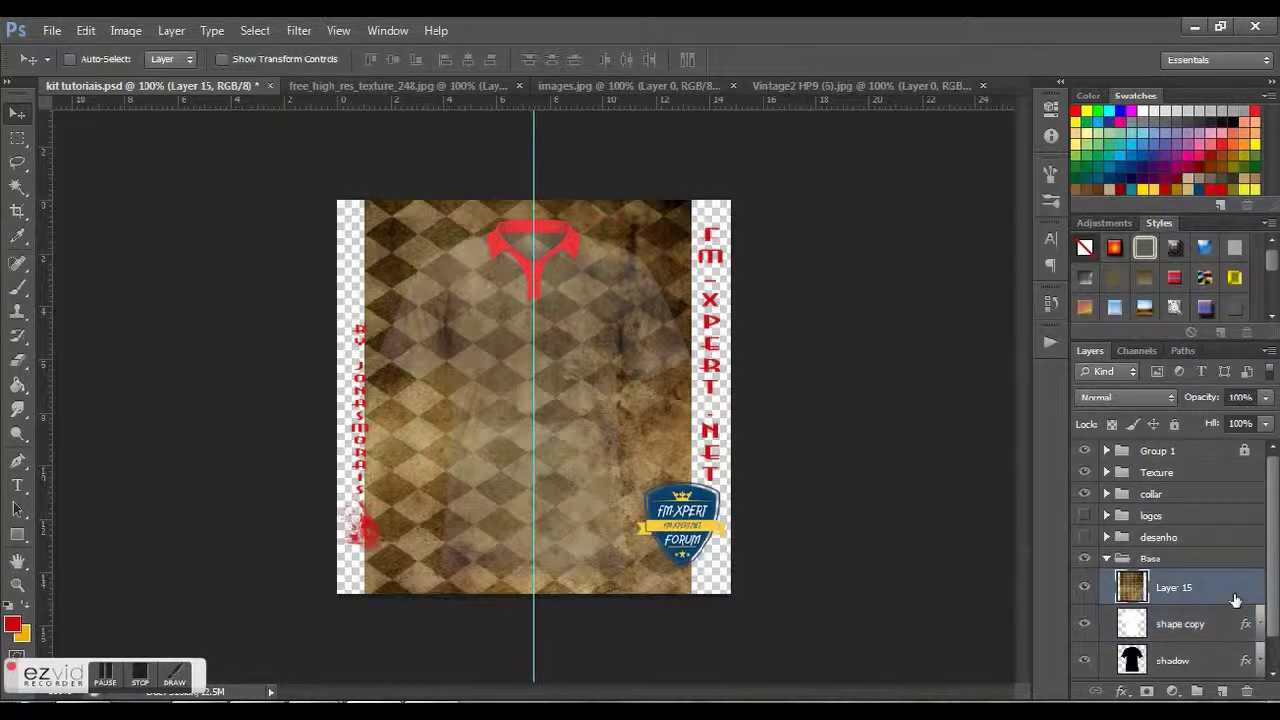
{"action": "key", "text": "Right"}
{"action": "key", "text": "Right"}
{"action": "key", "text": "Right"}
{"action": "key", "text": "Right"}
{"action": "key", "text": "Right"}
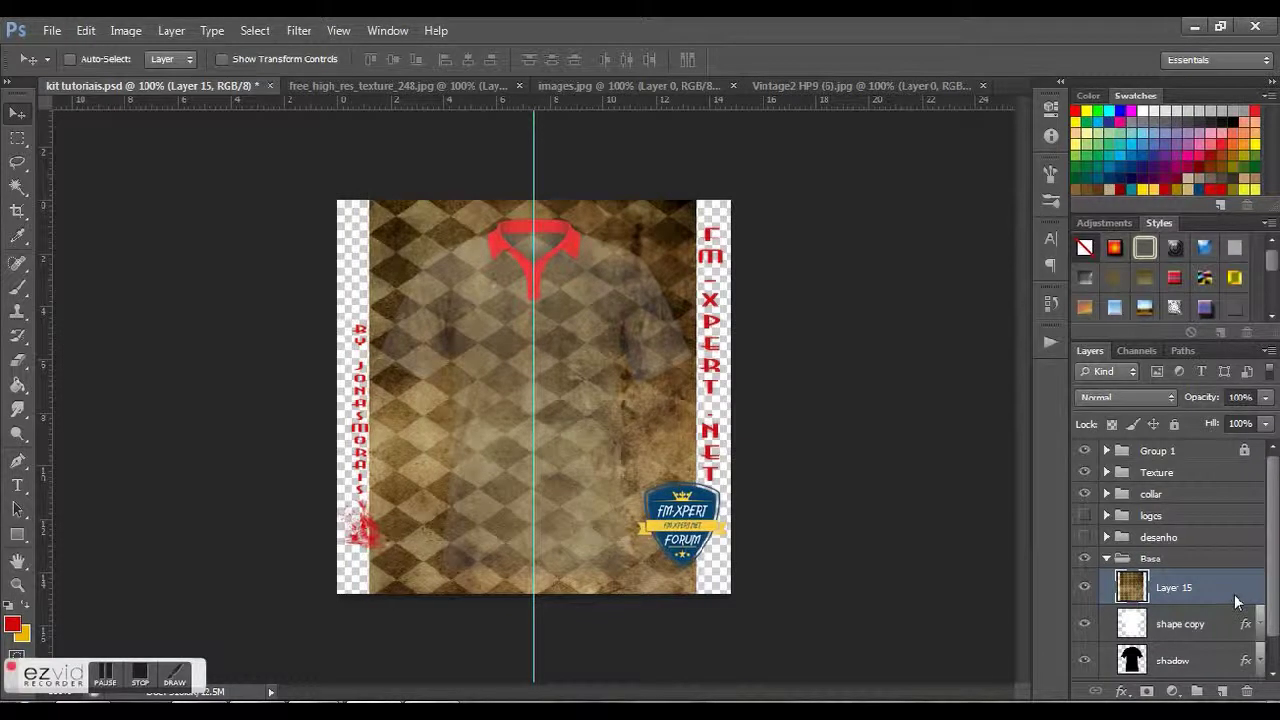
{"action": "key", "text": "Right"}
{"action": "key", "text": "Right"}
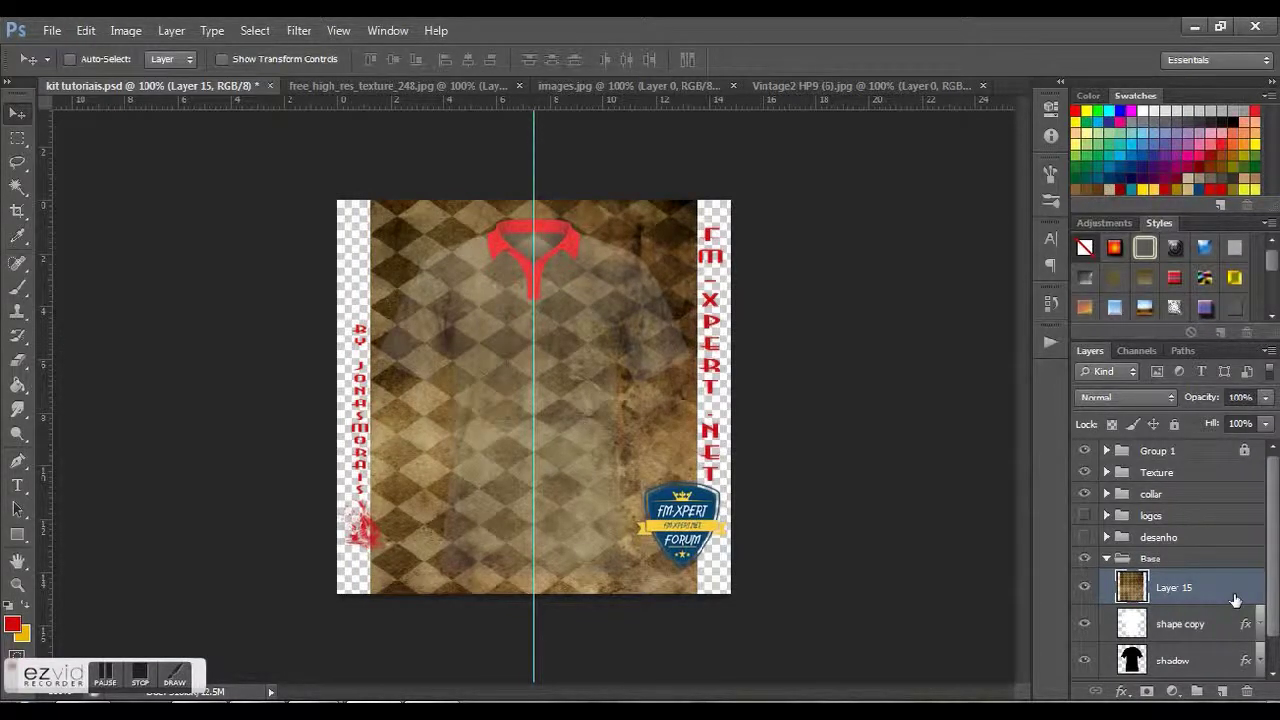
{"action": "key", "text": "Right"}
{"action": "key", "text": "Right"}
{"action": "key", "text": "Right"}
{"action": "key", "text": "Left"}
{"action": "key", "text": "Left"}
{"action": "key", "text": "Left"}
Step: Select the area outside the shirt from the shape copy layer, delete it from Layer 15 and deselect
{"action": "left_click", "coordinate": [1223, 623]}
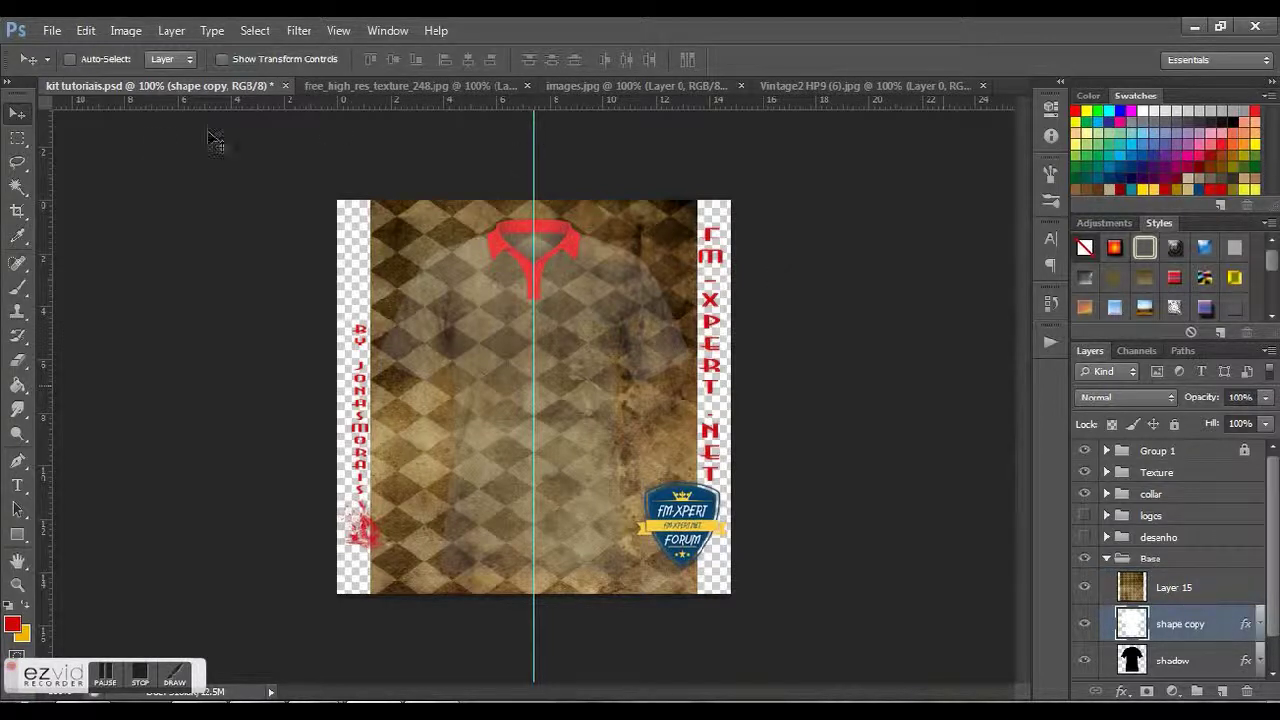
{"action": "left_click", "coordinate": [18, 187]}
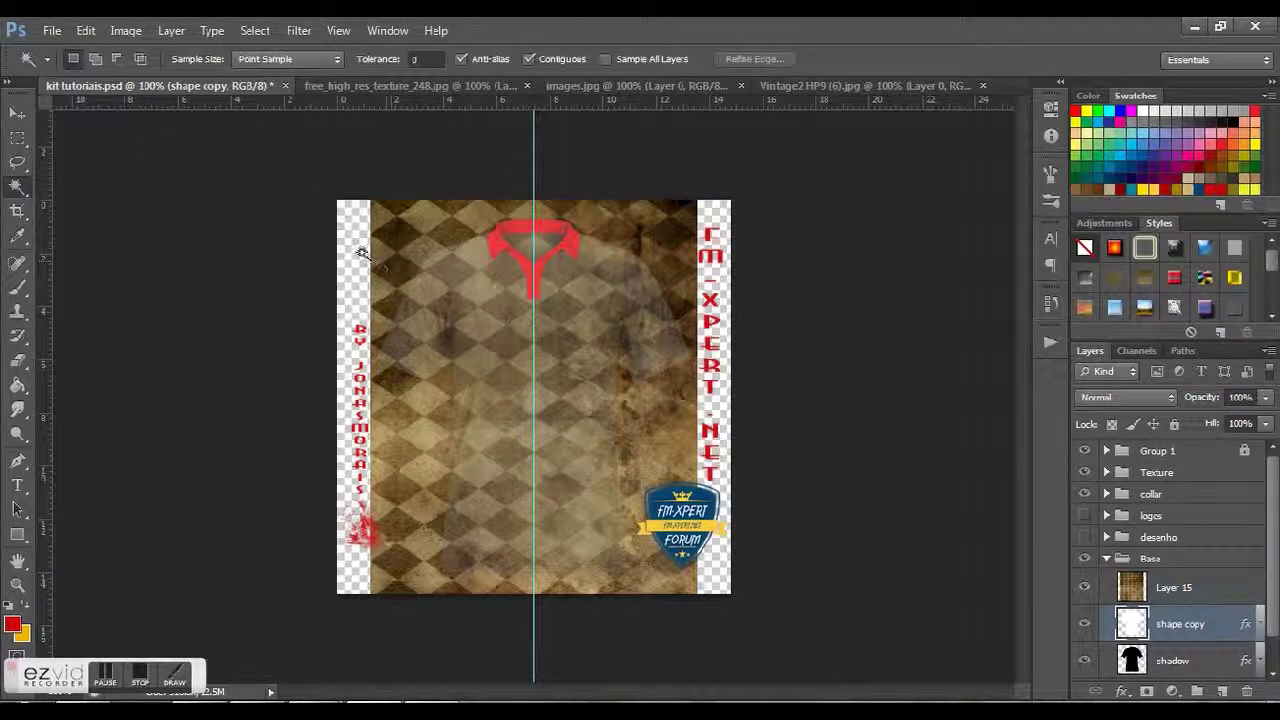
{"action": "left_click", "coordinate": [359, 253]}
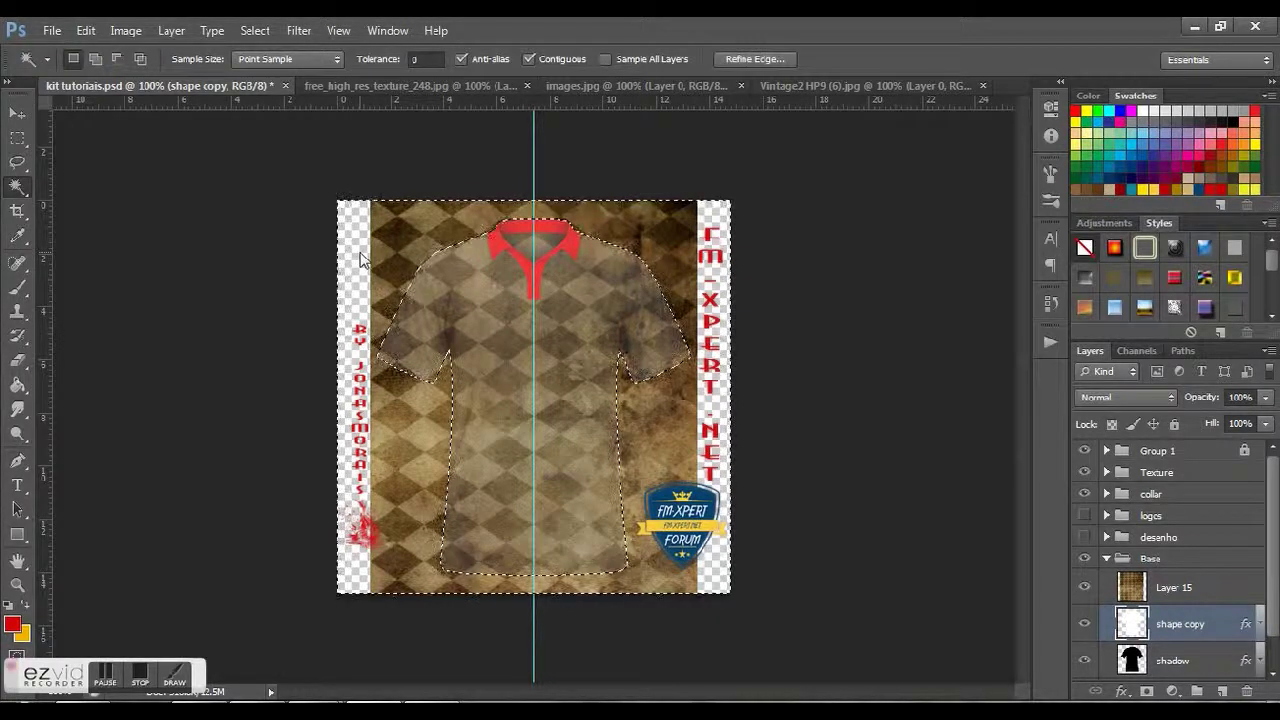
{"action": "left_click", "coordinate": [1232, 592]}
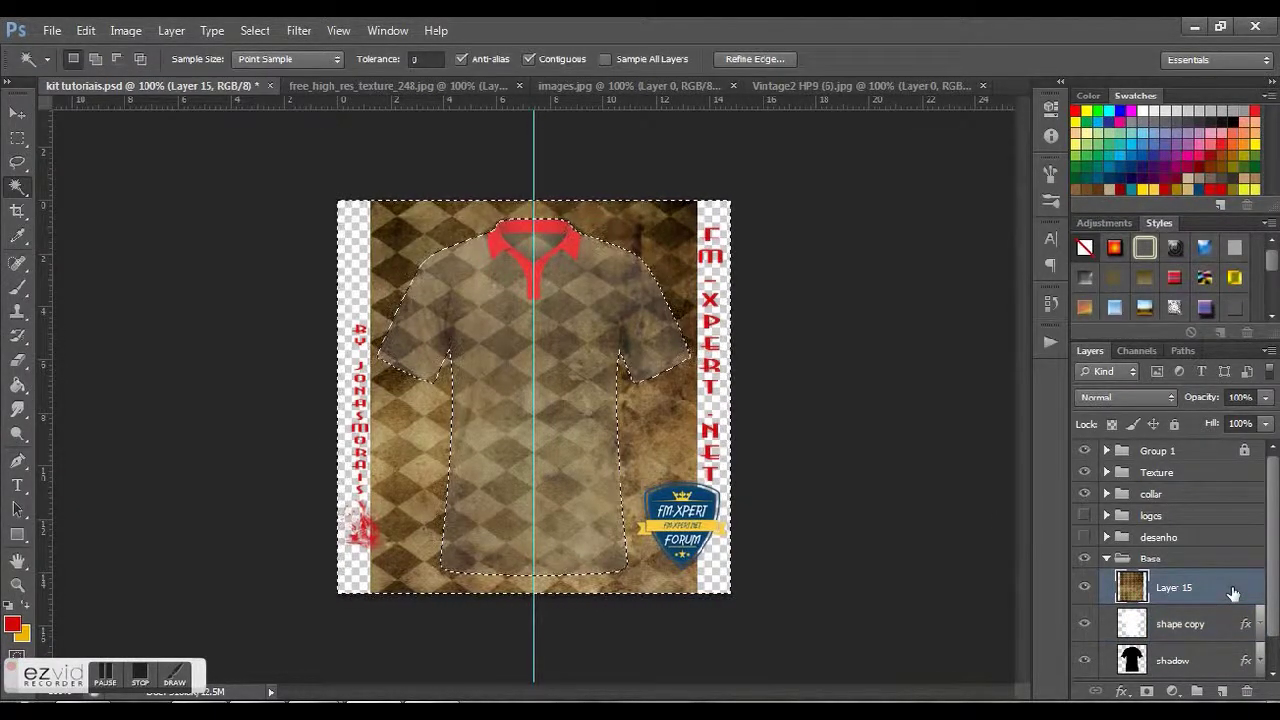
{"action": "key", "text": "Delete"}
{"action": "key", "text": "ctrl+d"}
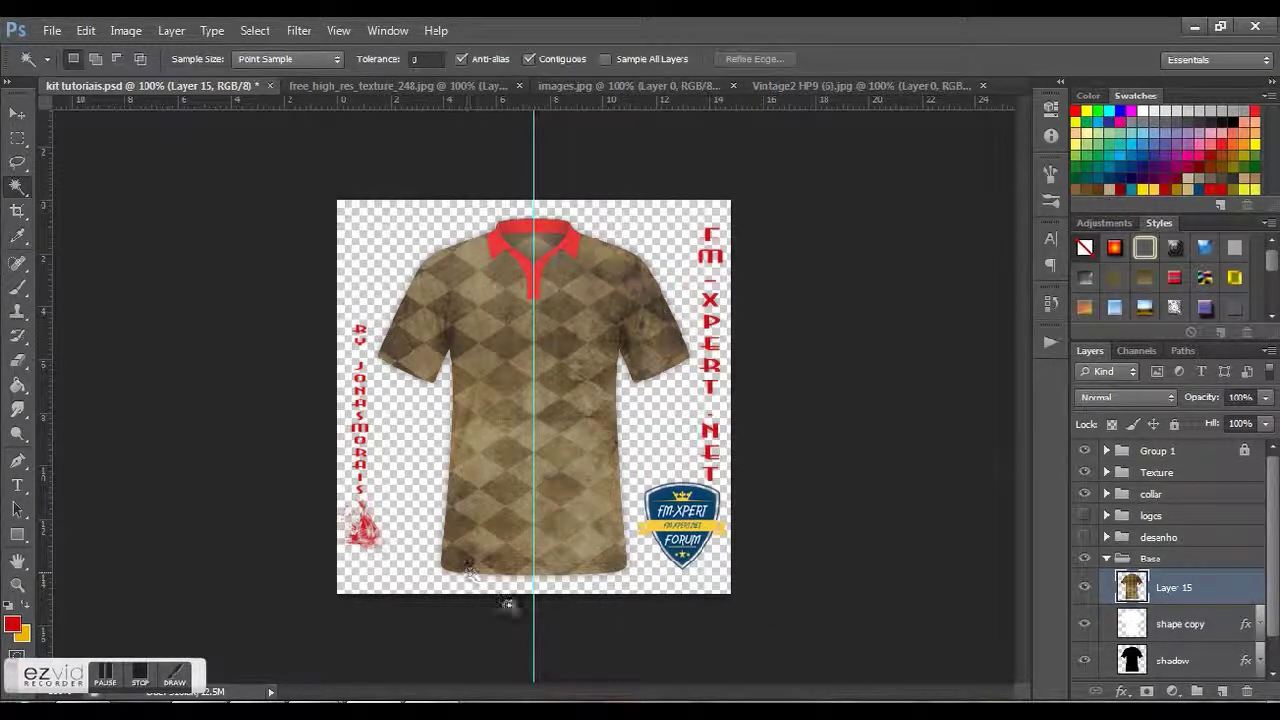
Step: Check the shape copy layer's blending options and compare the shirt with the diamond texture hidden and shown
{"action": "double_click", "coordinate": [1104, 624]}
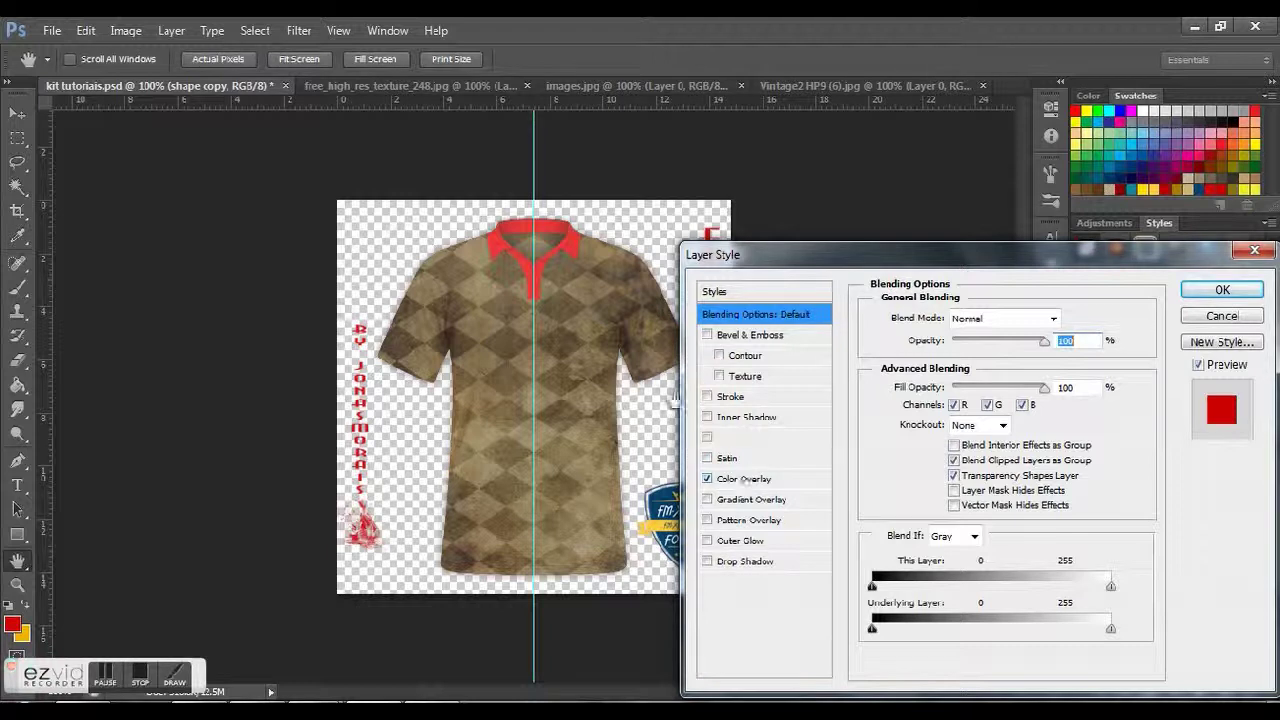
{"action": "left_click", "coordinate": [1222, 316]}
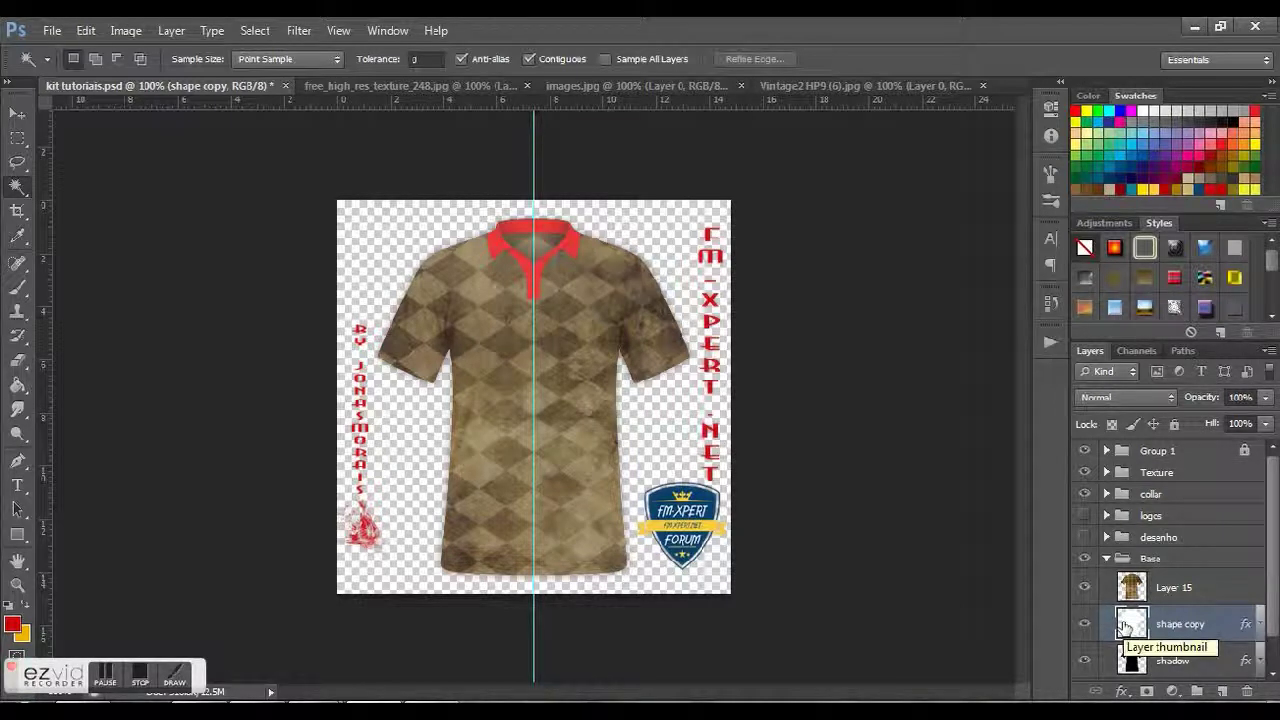
{"action": "left_click", "coordinate": [1086, 588]}
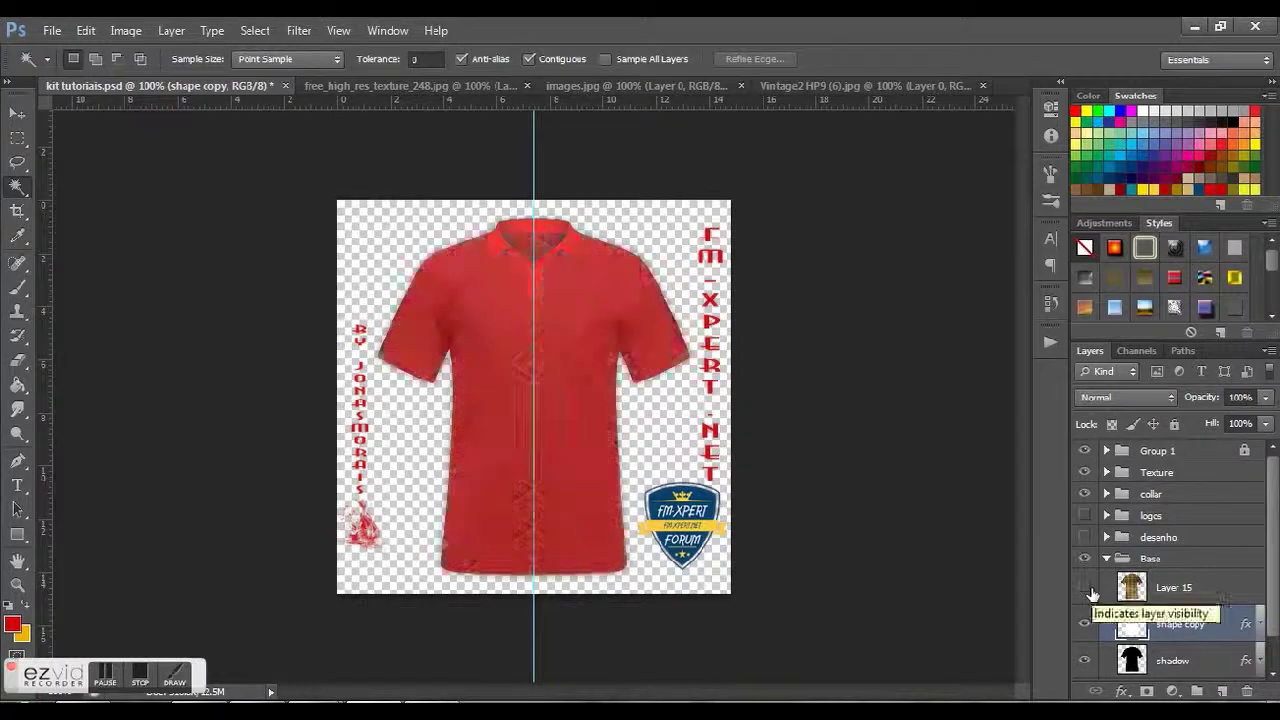
{"action": "left_click", "coordinate": [1085, 588]}
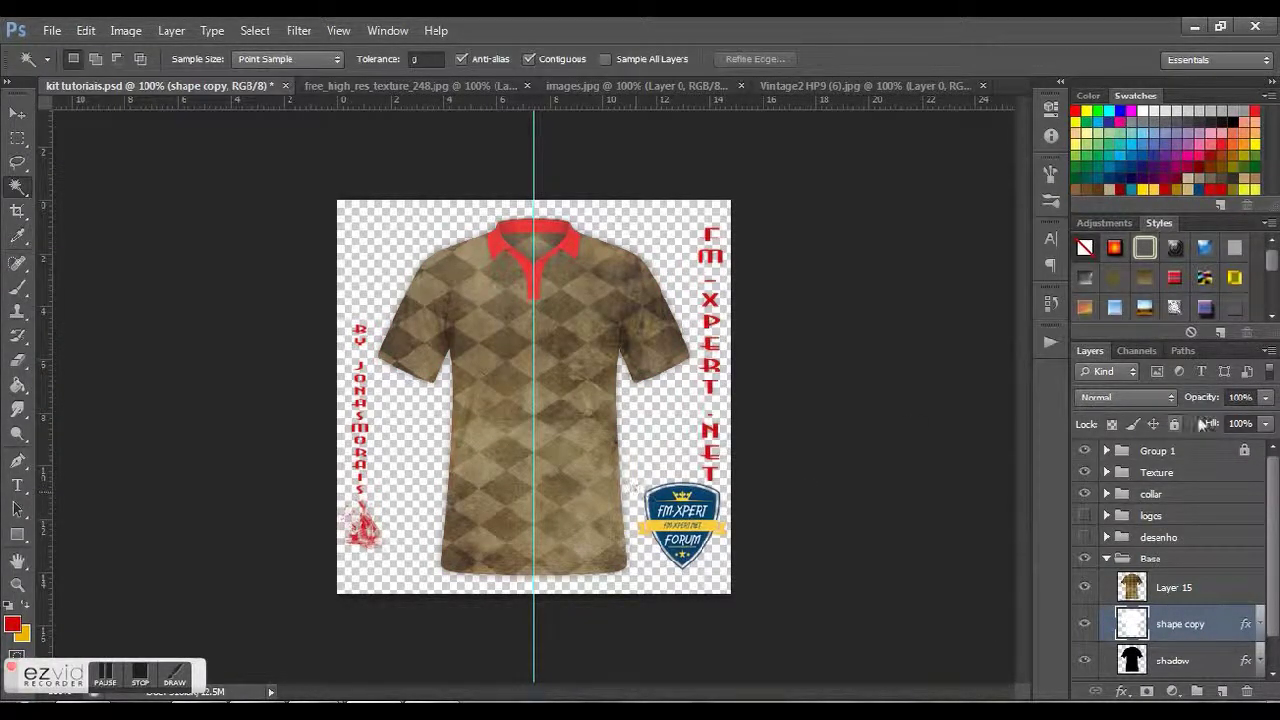
Step: Try Color Burn and other blend modes in the shape copy layer's style and return it to Normal
{"action": "double_click", "coordinate": [1106, 623]}
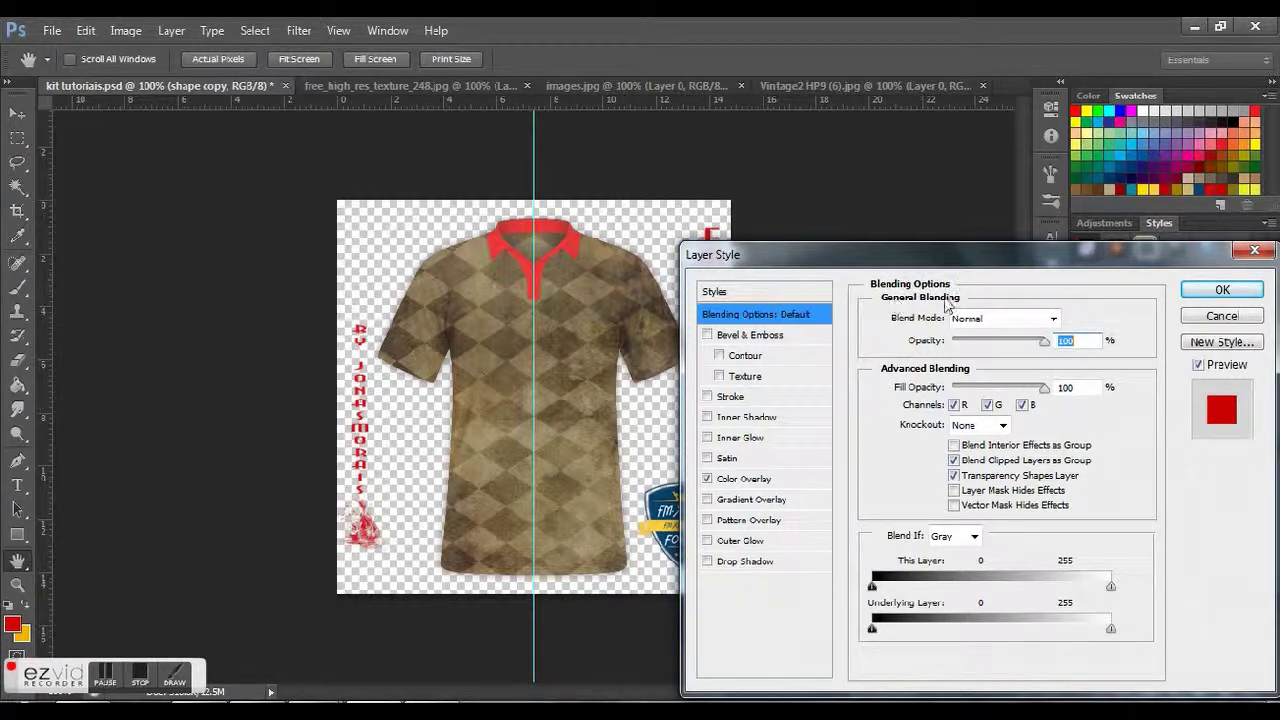
{"action": "left_click", "coordinate": [1024, 318]}
{"action": "left_click", "coordinate": [985, 101]}
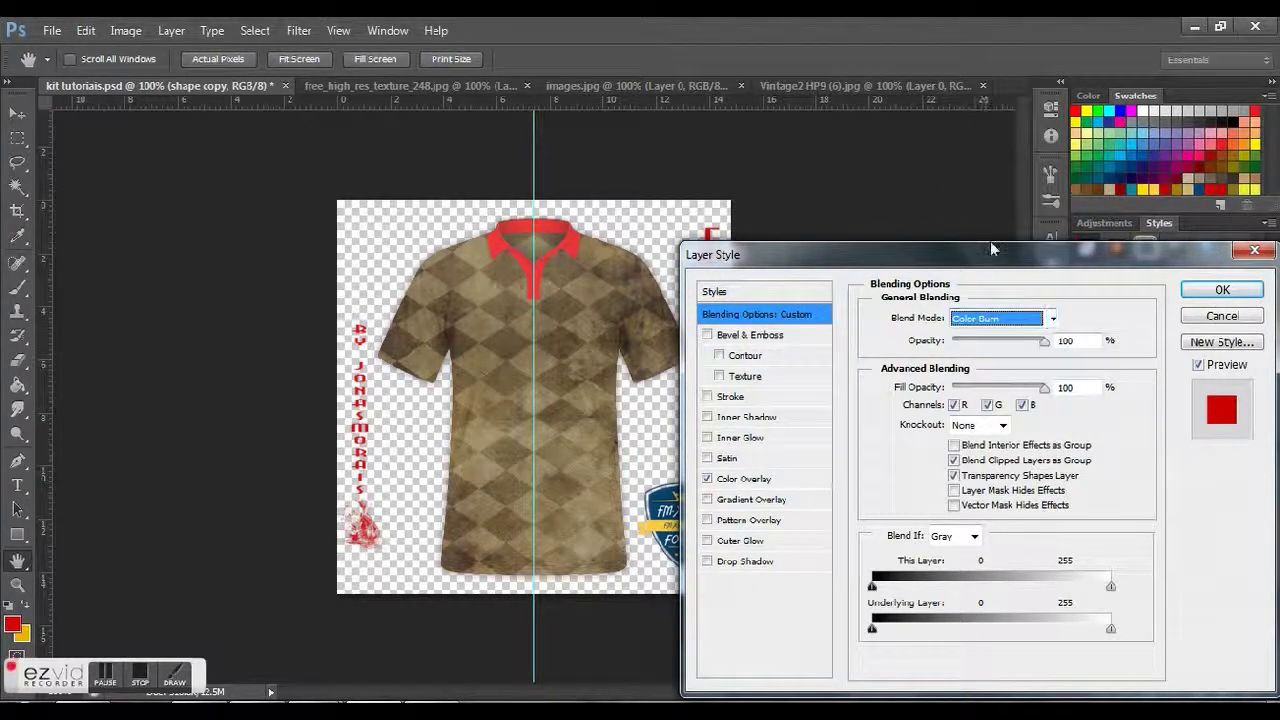
{"action": "key", "text": "Down"}
{"action": "key", "text": "Down"}
{"action": "key", "text": "Down"}
{"action": "key", "text": "Up"}
{"action": "key", "text": "Up"}
{"action": "key", "text": "Up"}
{"action": "key", "text": "Up"}
{"action": "key", "text": "Up"}
{"action": "key", "text": "Up"}
{"action": "key", "text": "Up"}
{"action": "key", "text": "Up"}
{"action": "key", "text": "Up"}
{"action": "left_click", "coordinate": [1215, 292]}
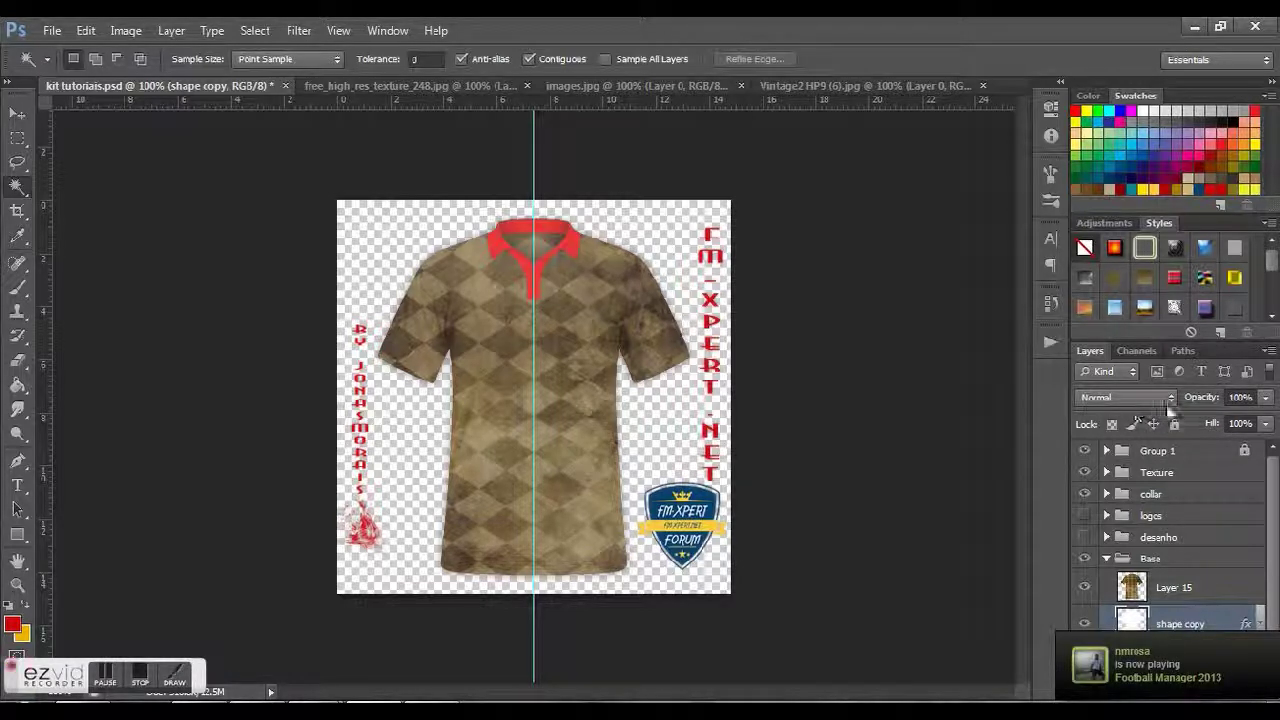
Step: Try the Dissolve blend mode on the shape copy layer
{"action": "left_click", "coordinate": [1128, 397]}
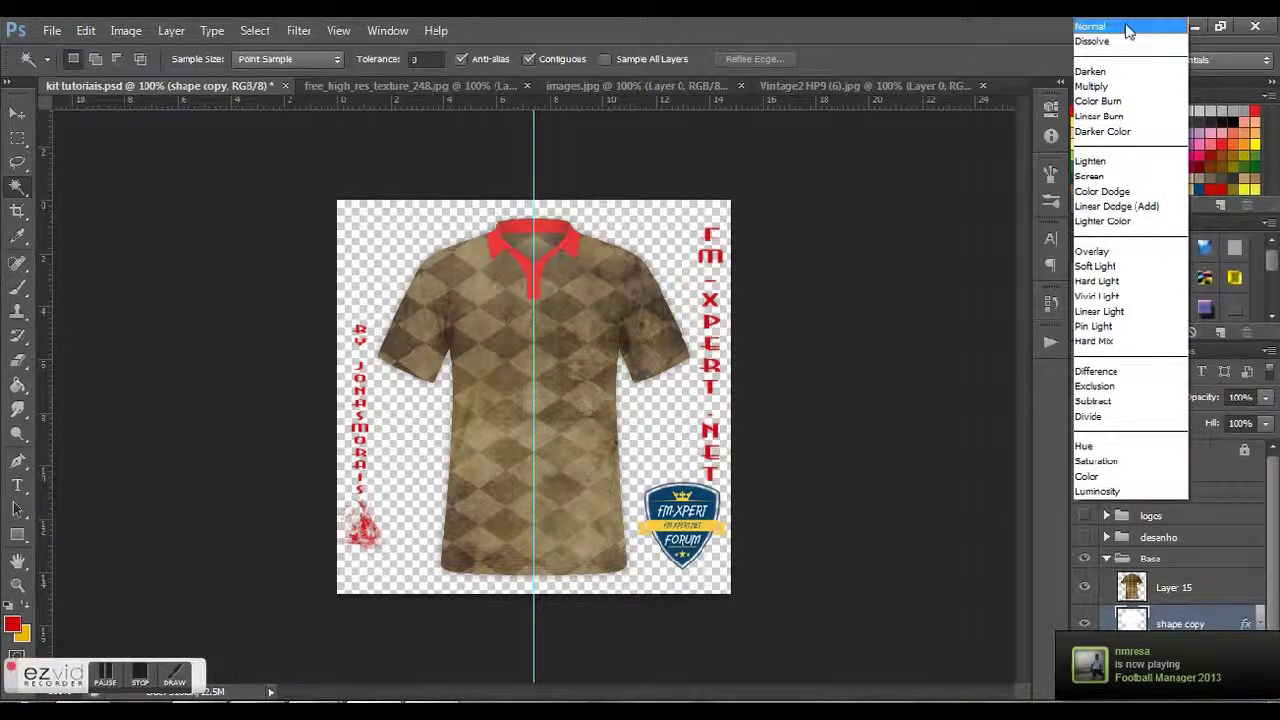
{"action": "left_click", "coordinate": [1117, 42]}
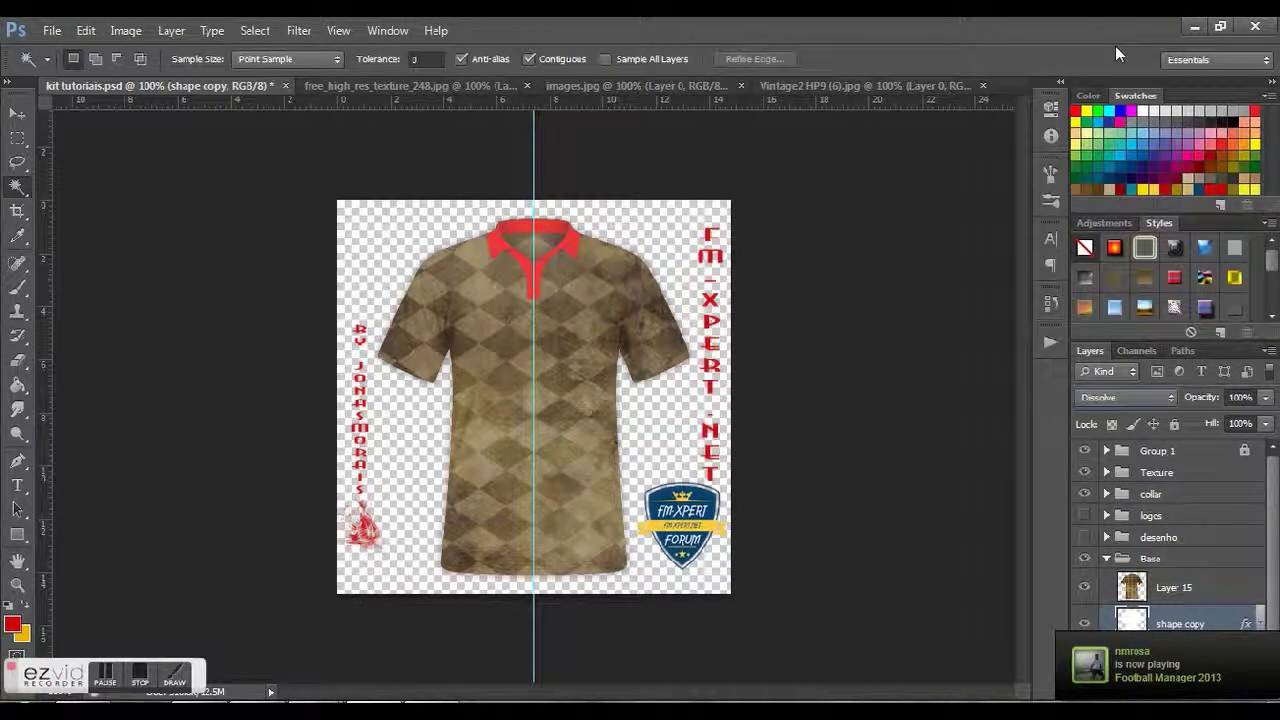
{"action": "left_click", "coordinate": [1165, 397]}
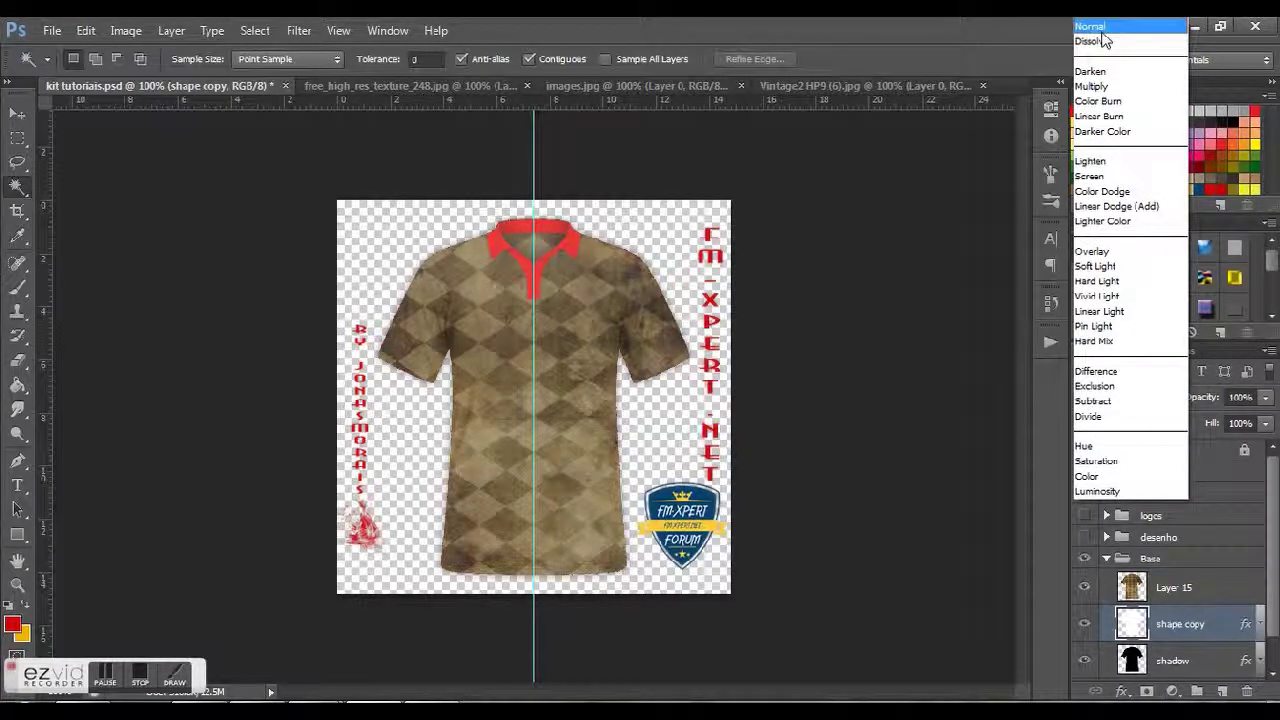
{"action": "left_click", "coordinate": [1103, 45]}
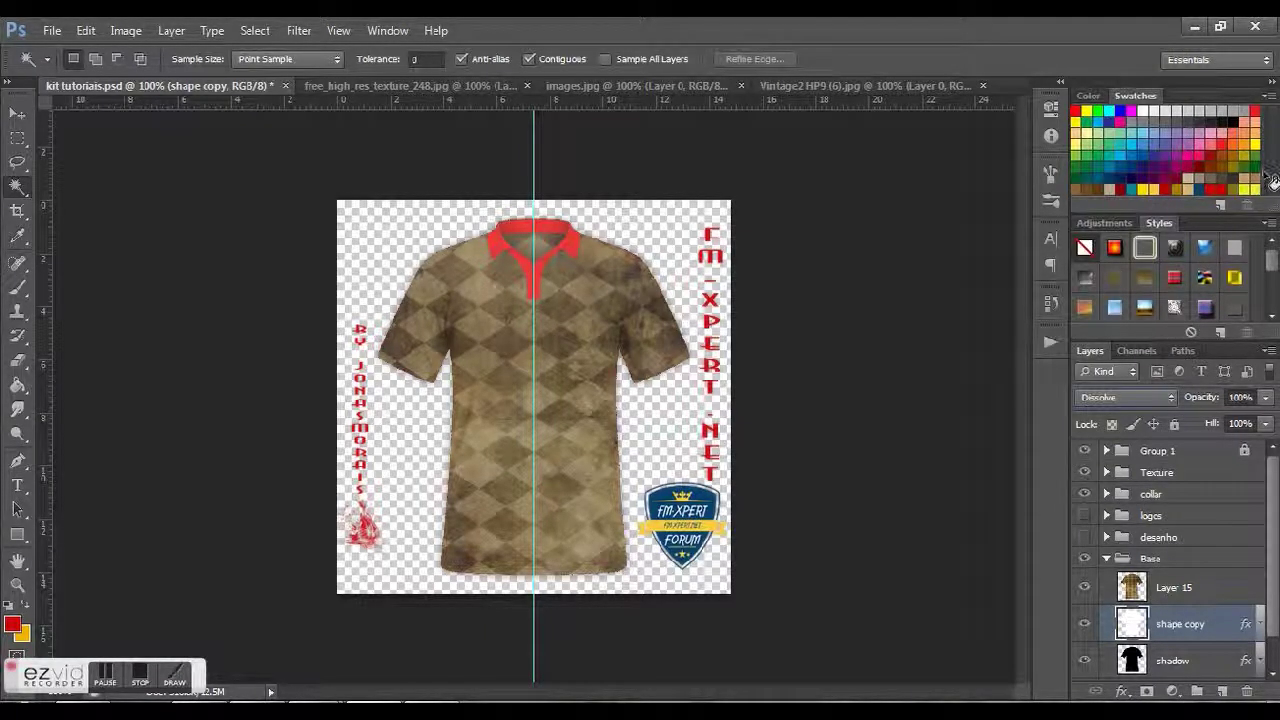
{"action": "key", "text": "shift+plus"}
Step: Select Layer 15 and toggle its visibility to compare the shirt with and without the texture
{"action": "left_click", "coordinate": [1212, 596]}
{"action": "left_click", "coordinate": [1085, 588]}
{"action": "left_click", "coordinate": [1087, 588]}
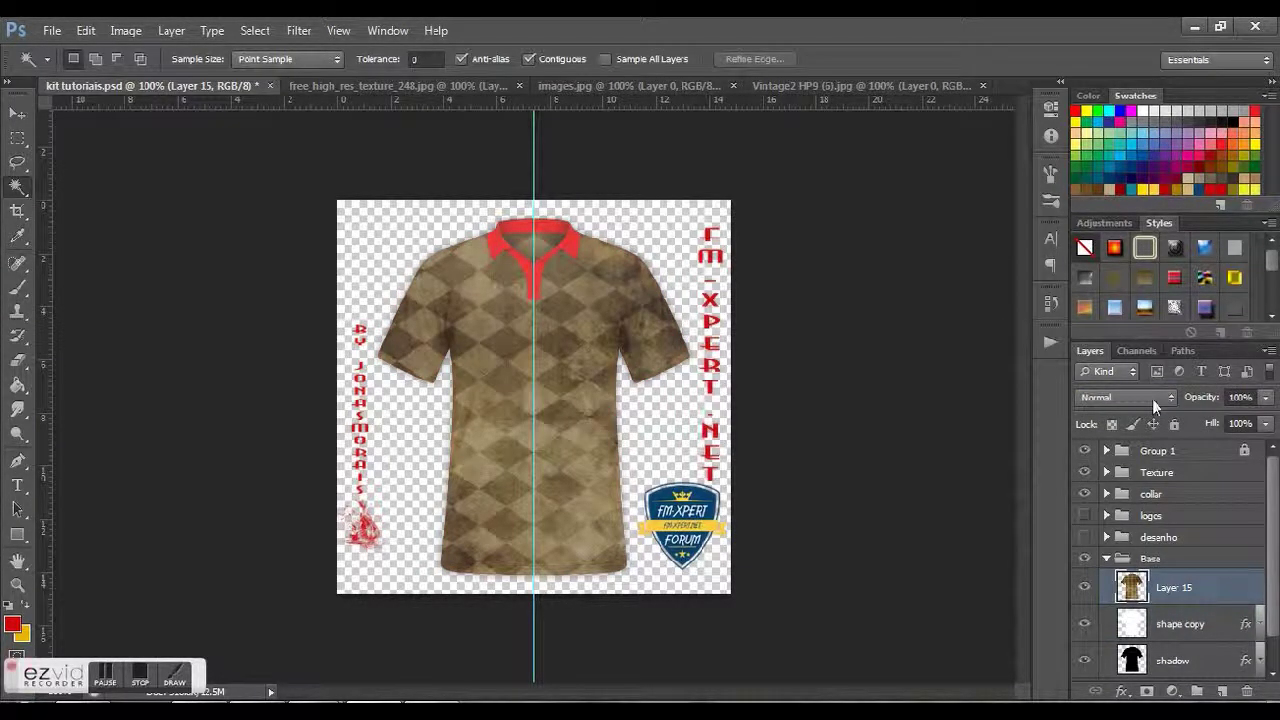
{"action": "left_click", "coordinate": [1152, 399]}
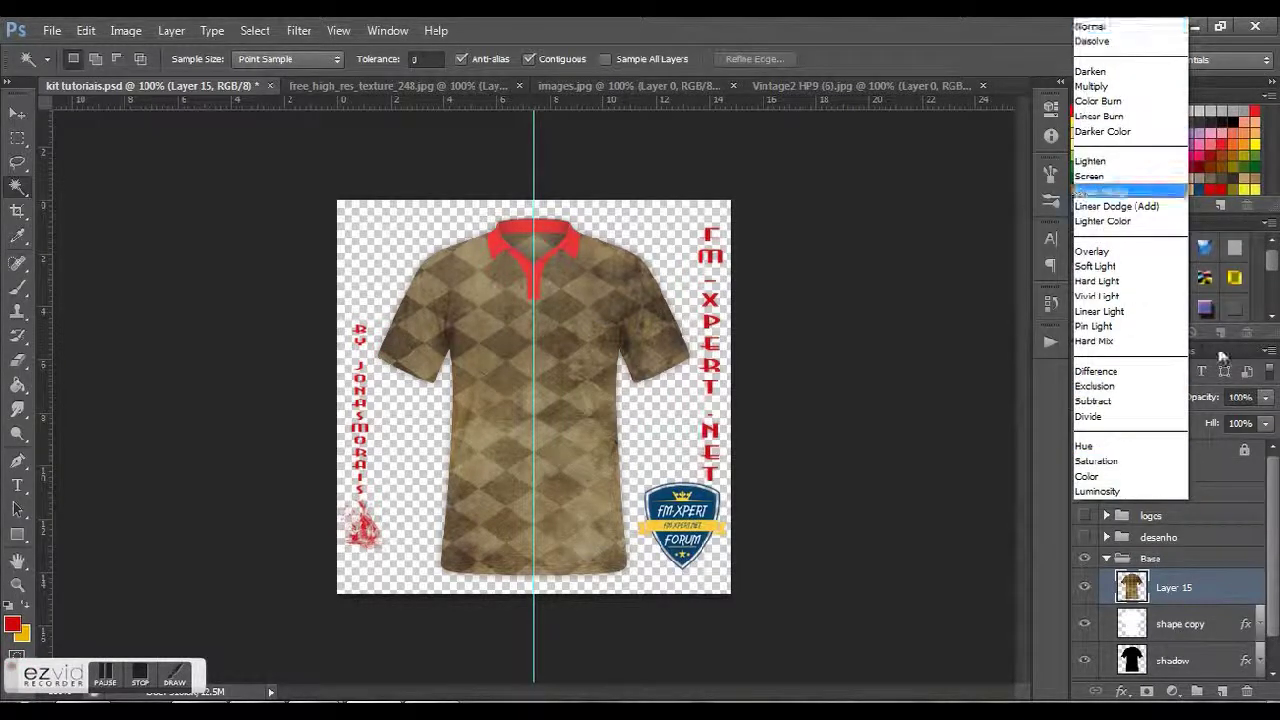
{"action": "left_click", "coordinate": [1256, 616]}
{"action": "left_click", "coordinate": [1220, 630]}
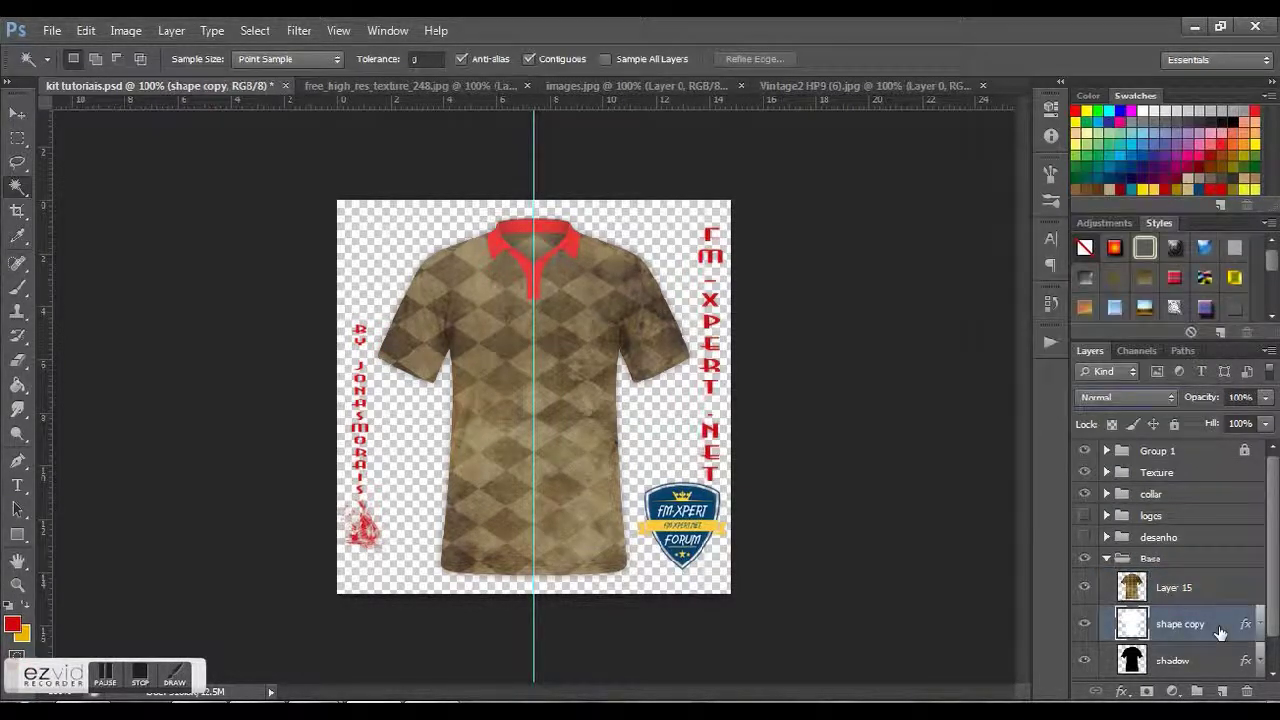
{"action": "double_click", "coordinate": [1108, 636]}
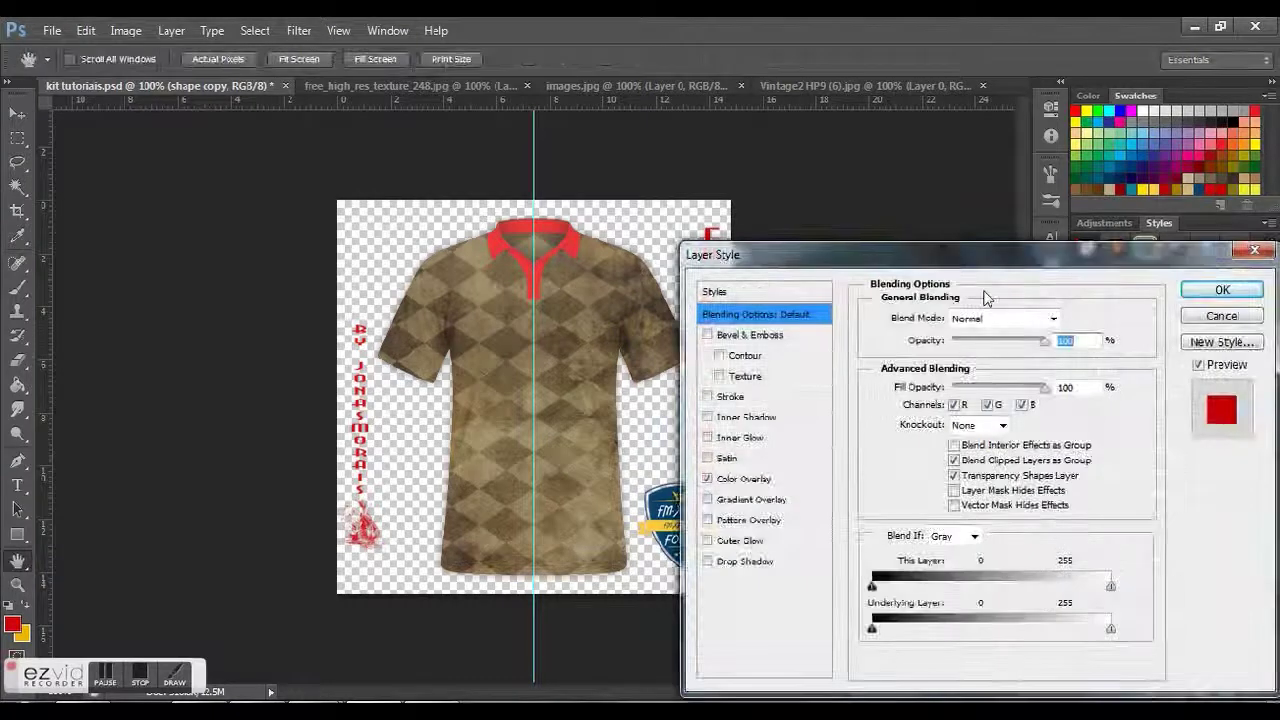
{"action": "left_click", "coordinate": [1221, 315]}
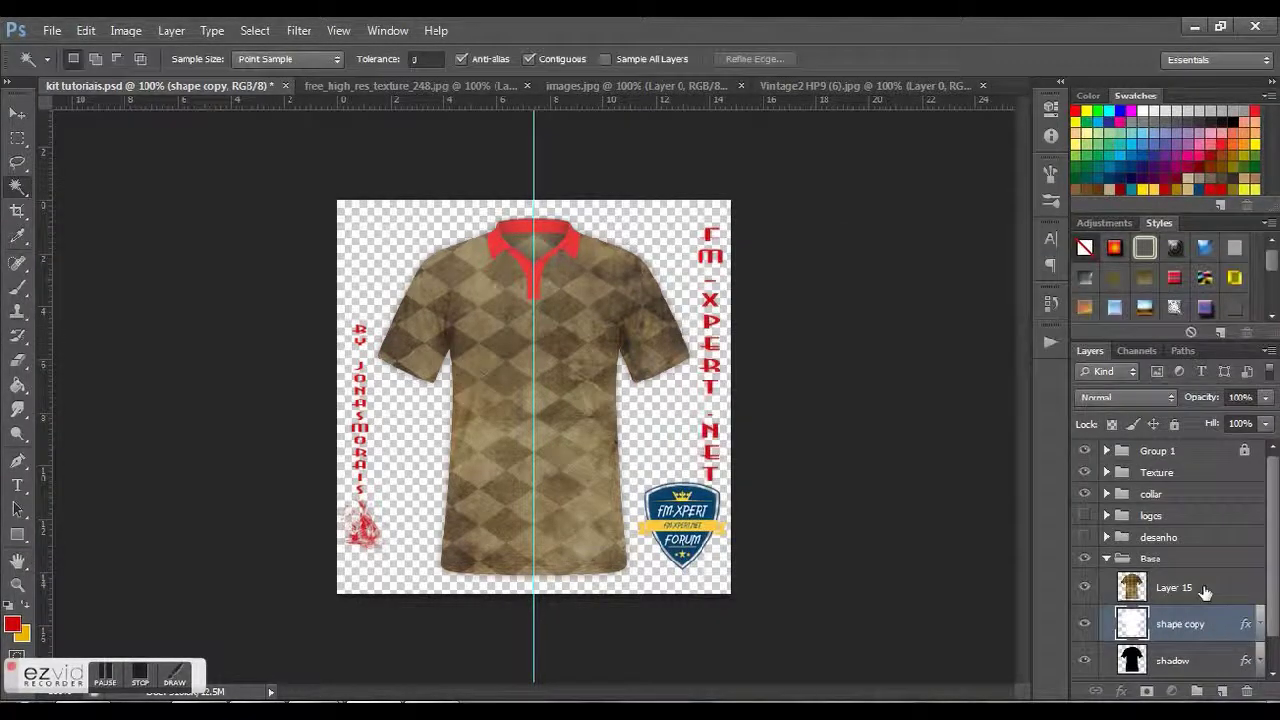
Step: Try the blend modes from Darken through Luminosity on Layer 15 to compare how the diamond texture mixes with the red shirt
{"action": "left_click", "coordinate": [1205, 590]}
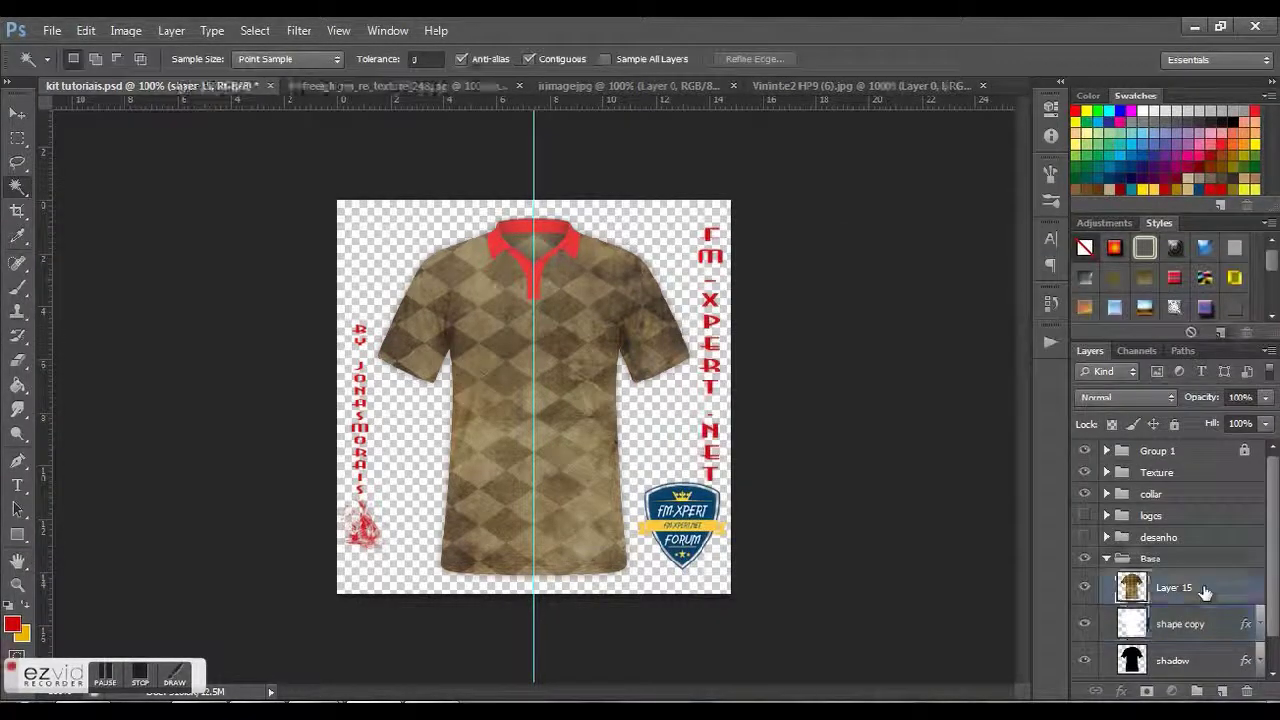
{"action": "left_click", "coordinate": [1135, 399]}
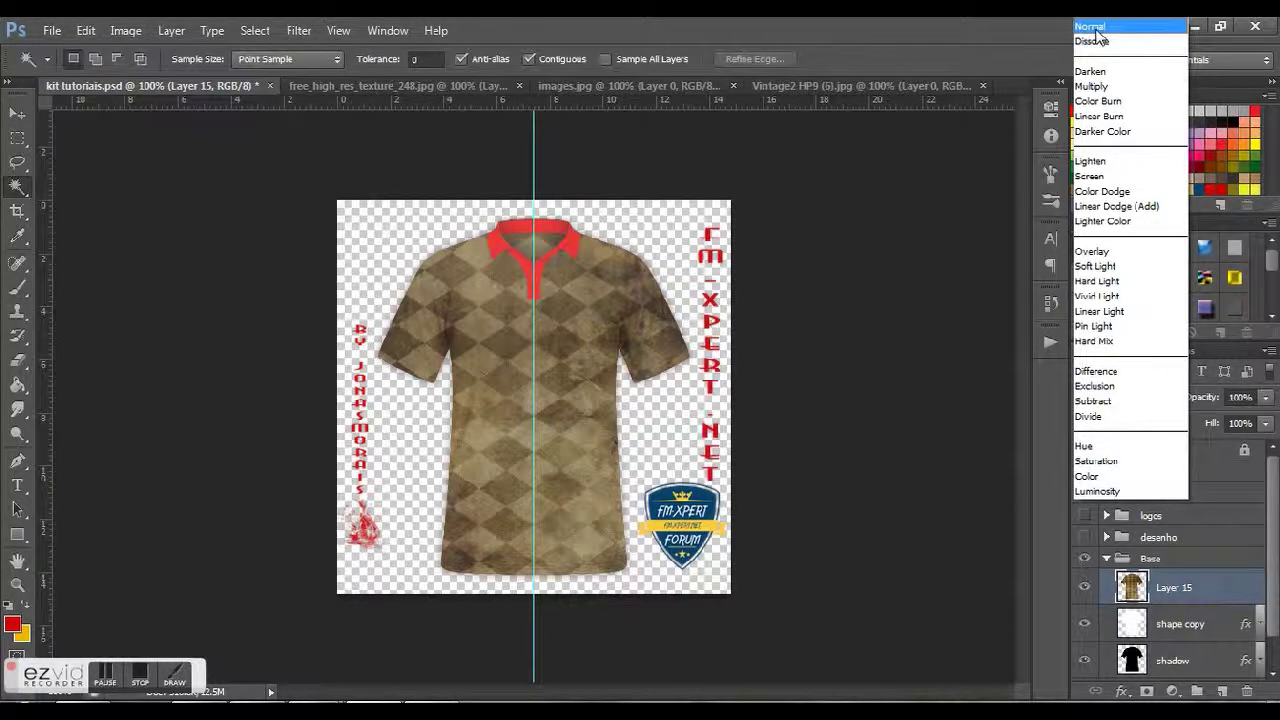
{"action": "left_click", "coordinate": [1095, 31]}
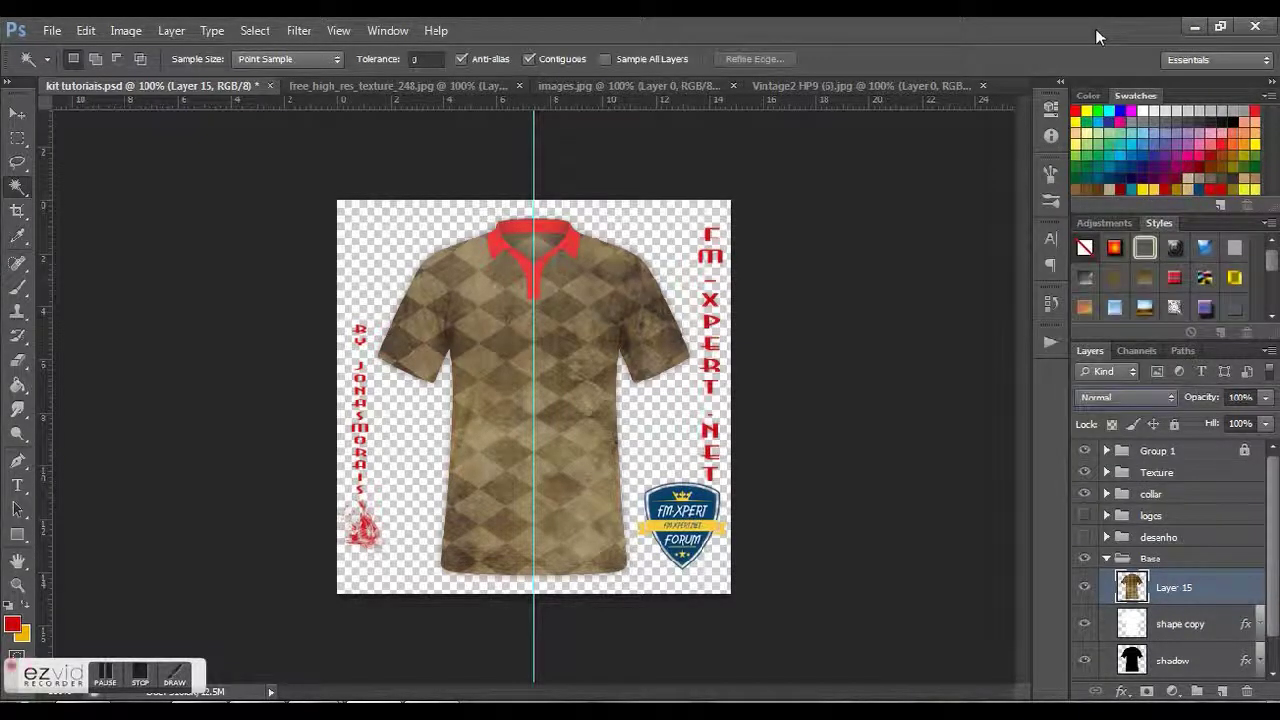
{"action": "key", "text": "Down"}
{"action": "key", "text": "Down"}
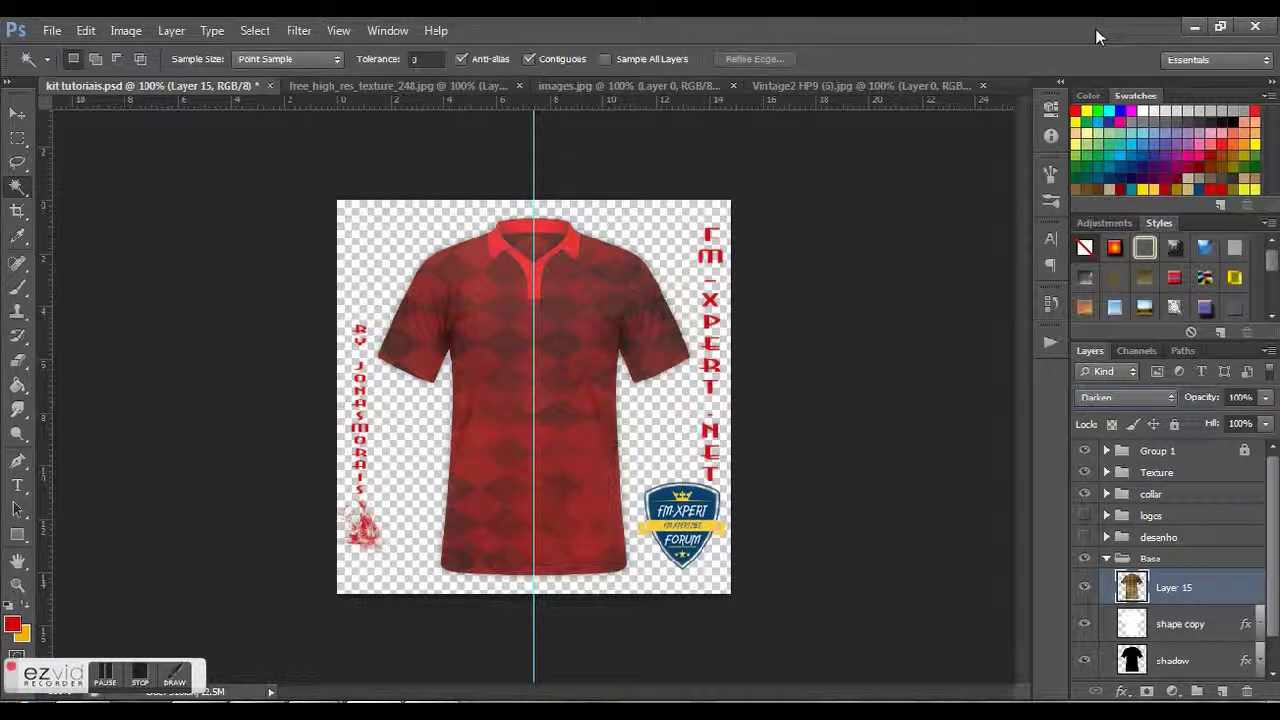
{"action": "key", "text": "Down"}
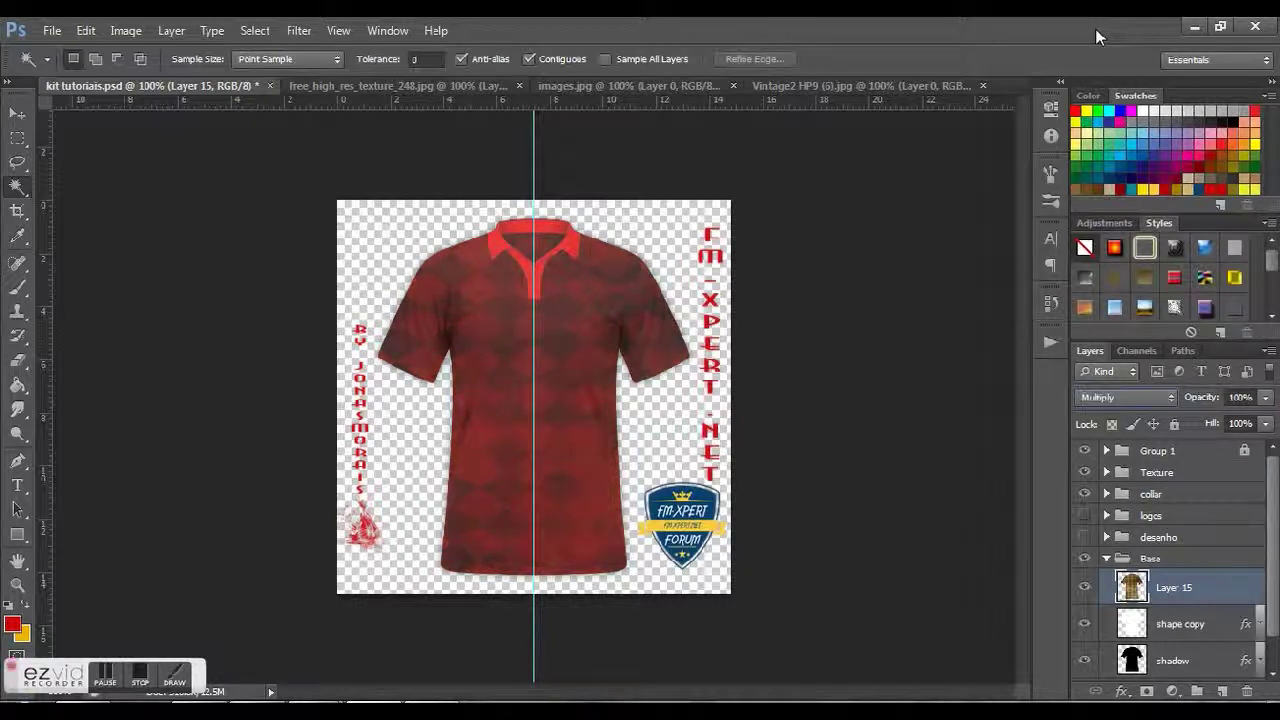
{"action": "key", "text": "Down"}
{"action": "key", "text": "Down"}
{"action": "key", "text": "Down"}
{"action": "key", "text": "Down"}
{"action": "key", "text": "Down"}
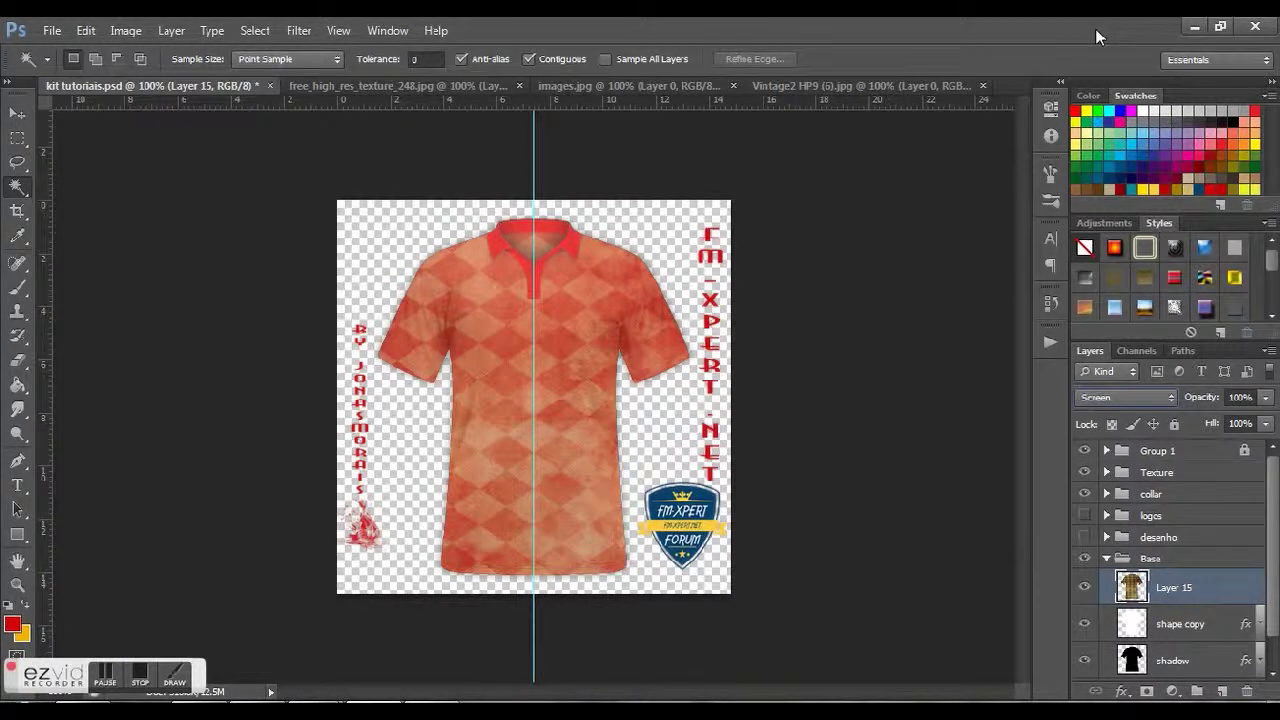
{"action": "key", "text": "Down"}
{"action": "key", "text": "Down"}
{"action": "key", "text": "Down"}
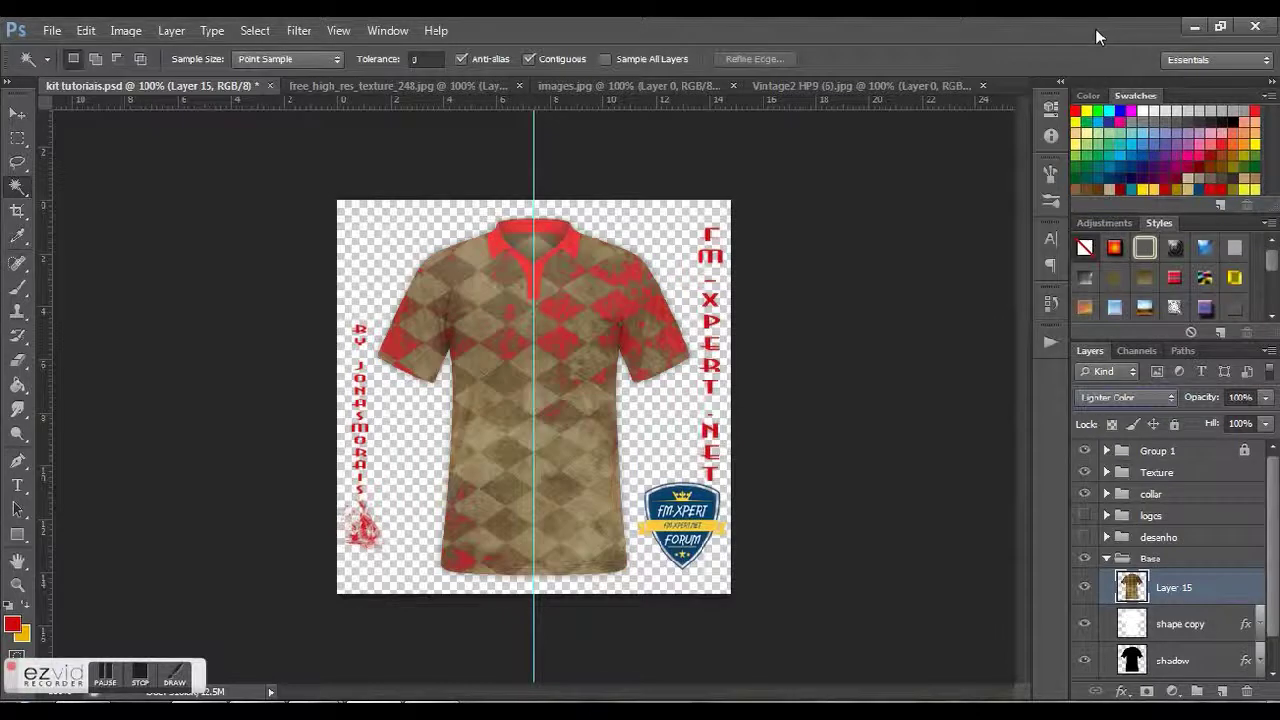
{"action": "key", "text": "Down"}
{"action": "key", "text": "Down"}
{"action": "key", "text": "Down"}
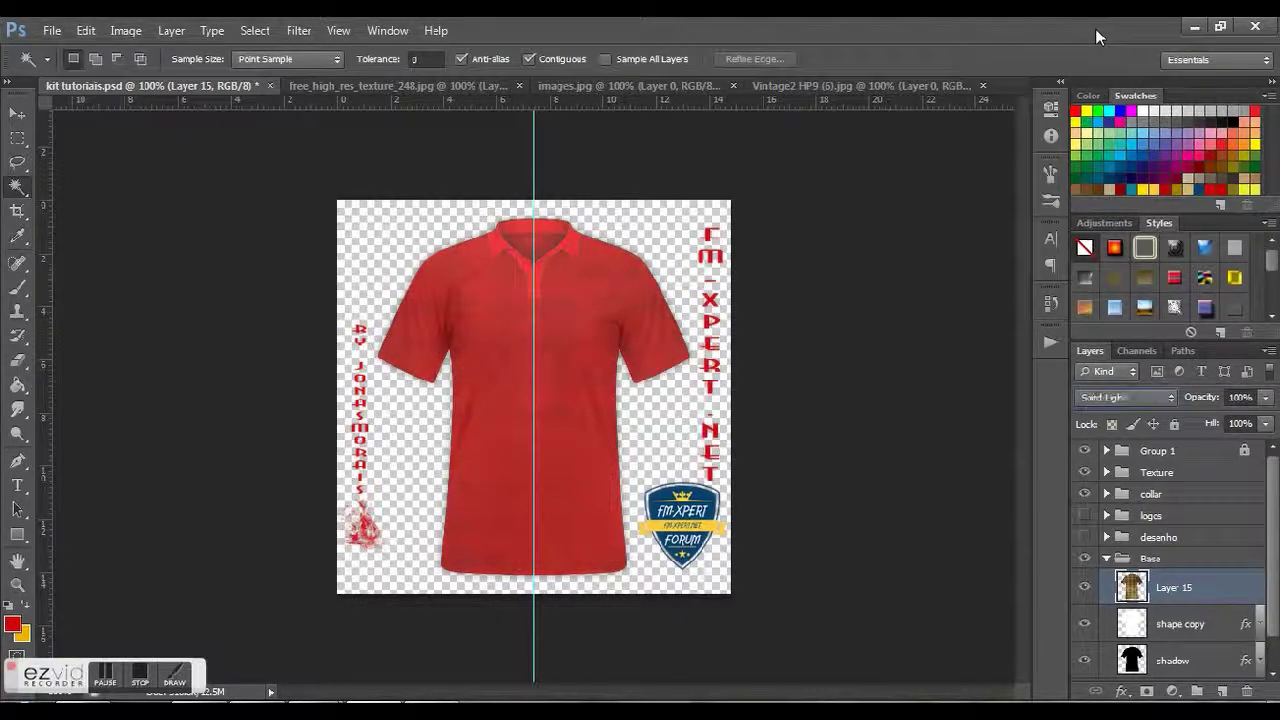
{"action": "key", "text": "Down"}
{"action": "key", "text": "Down"}
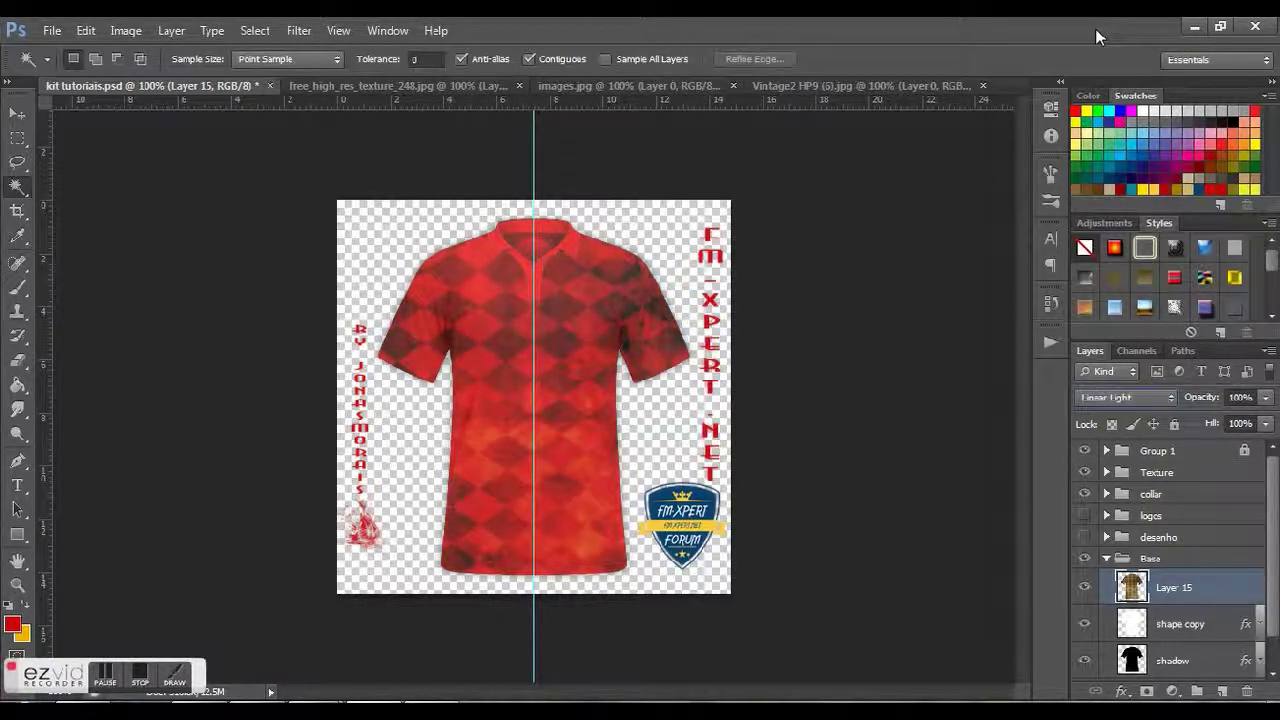
{"action": "key", "text": "Down"}
{"action": "key", "text": "Down"}
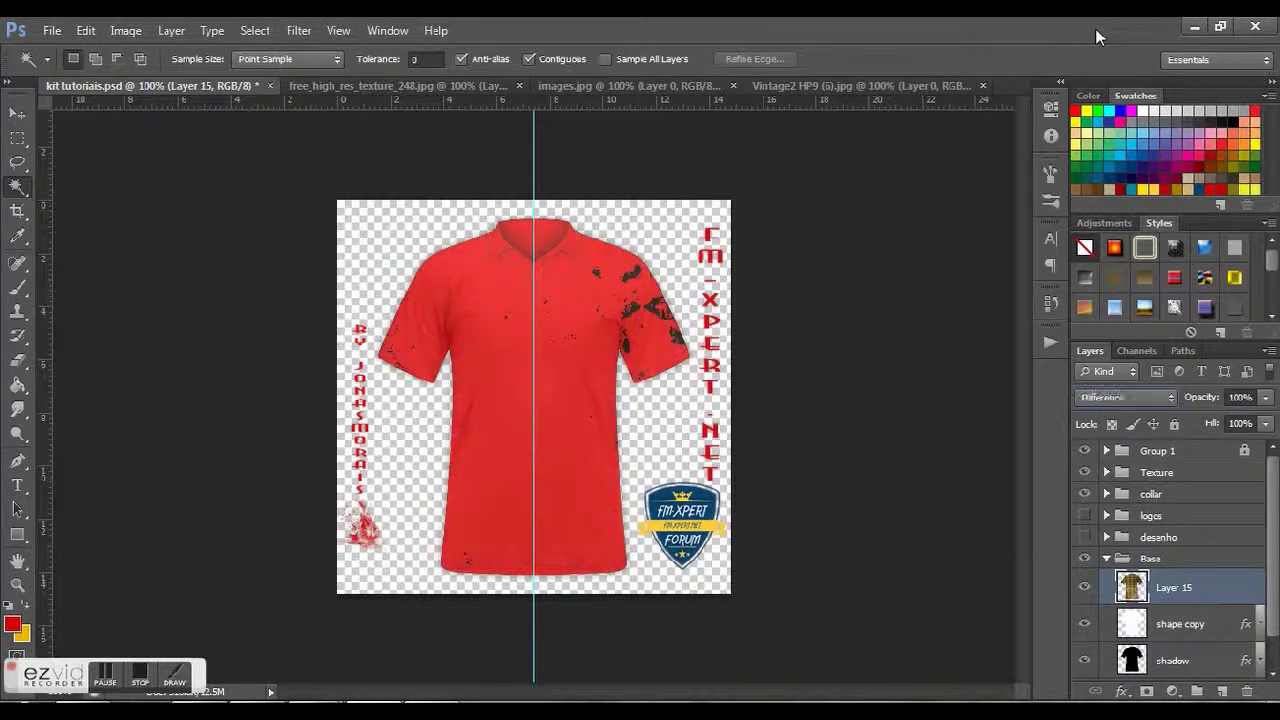
{"action": "key", "text": "Down"}
{"action": "key", "text": "Down"}
{"action": "key", "text": "Down"}
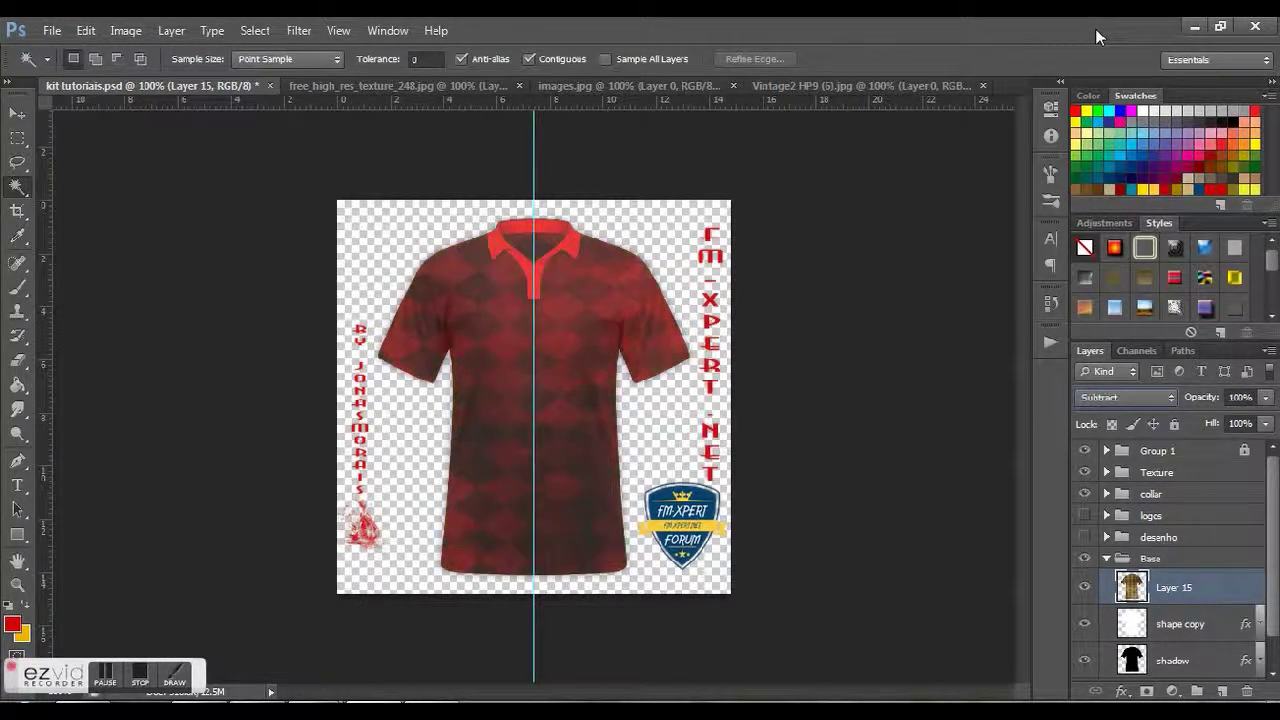
{"action": "key", "text": "Down"}
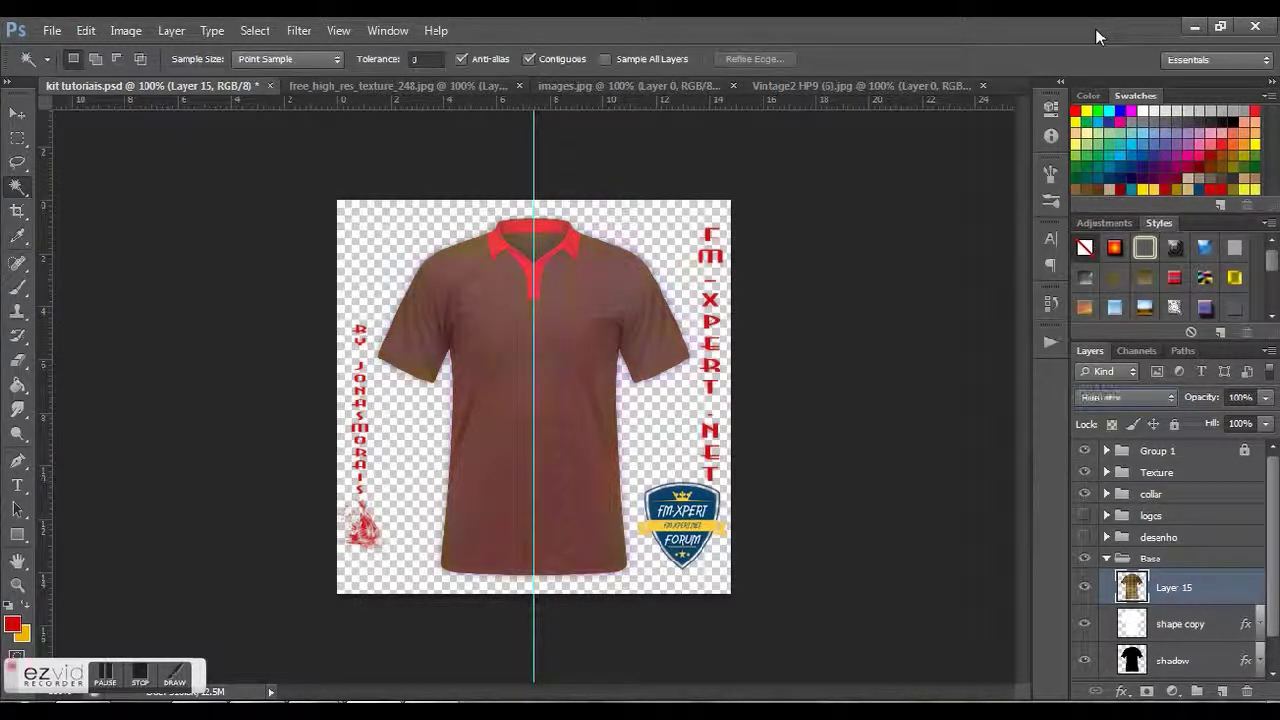
{"action": "key", "text": "Down"}
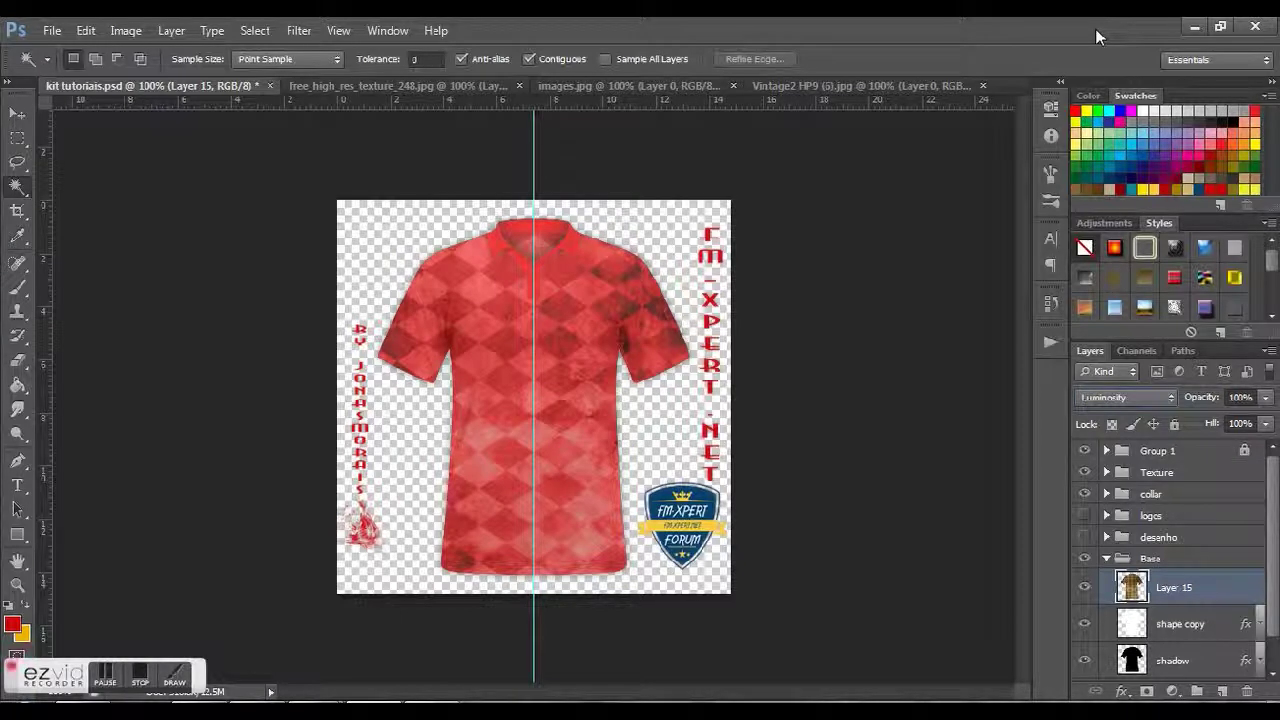
Step: Step back through Layer 15's blend modes and return the diamond texture to Normal
{"action": "key", "text": "Up"}
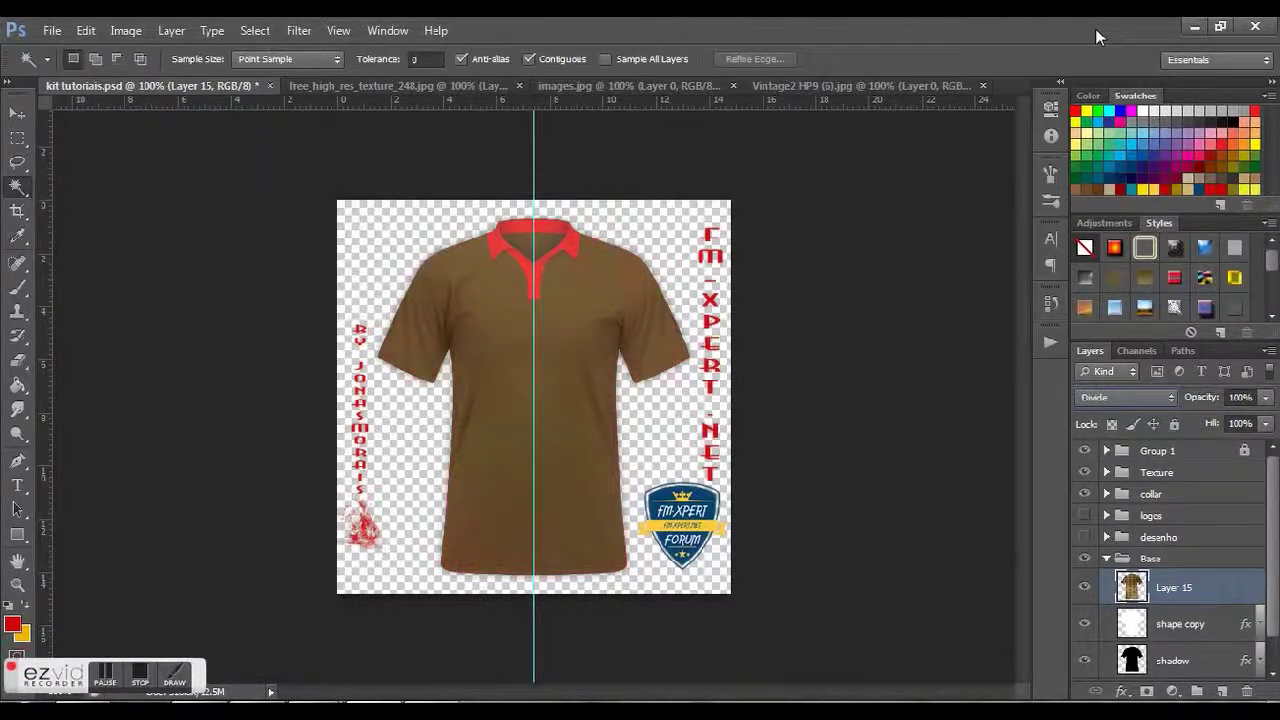
{"action": "key", "text": "Up"}
{"action": "key", "text": "Up"}
{"action": "key", "text": "Up"}
{"action": "key", "text": "Up"}
{"action": "key", "text": "Up"}
{"action": "key", "text": "Up"}
{"action": "key", "text": "Up"}
{"action": "key", "text": "Up"}
{"action": "key", "text": "Up"}
{"action": "key", "text": "Up"}
{"action": "key", "text": "Up"}
{"action": "key", "text": "Up"}
{"action": "key", "text": "Up"}
{"action": "key", "text": "Up"}
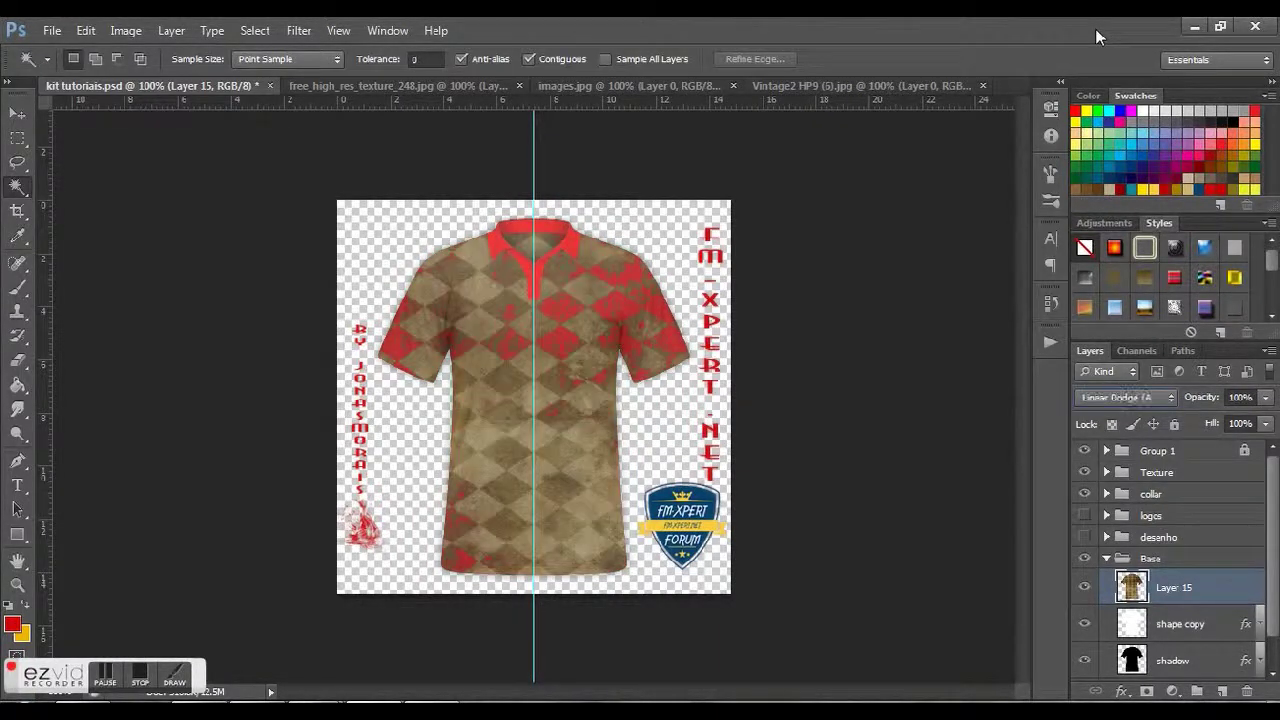
{"action": "key", "text": "Up"}
{"action": "key", "text": "Up"}
{"action": "key", "text": "Up"}
{"action": "key", "text": "Up"}
{"action": "key", "text": "Up"}
{"action": "key", "text": "Up"}
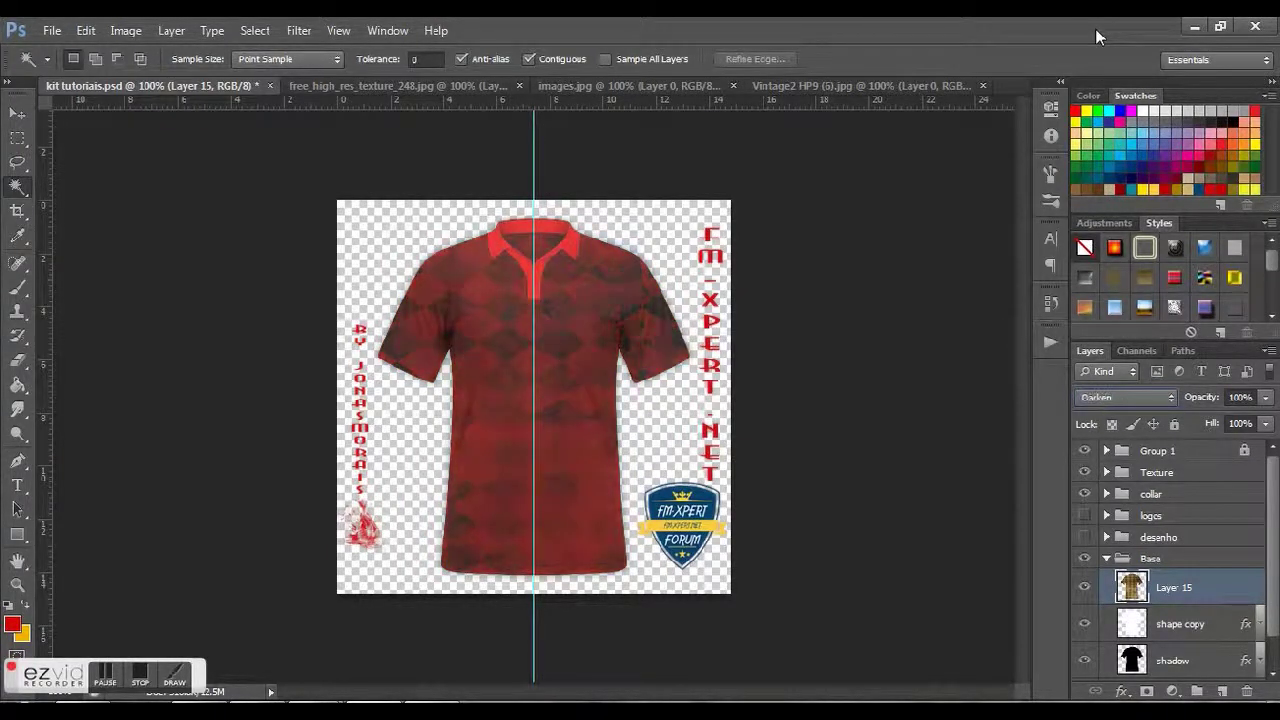
{"action": "key", "text": "Up"}
{"action": "key", "text": "Up"}
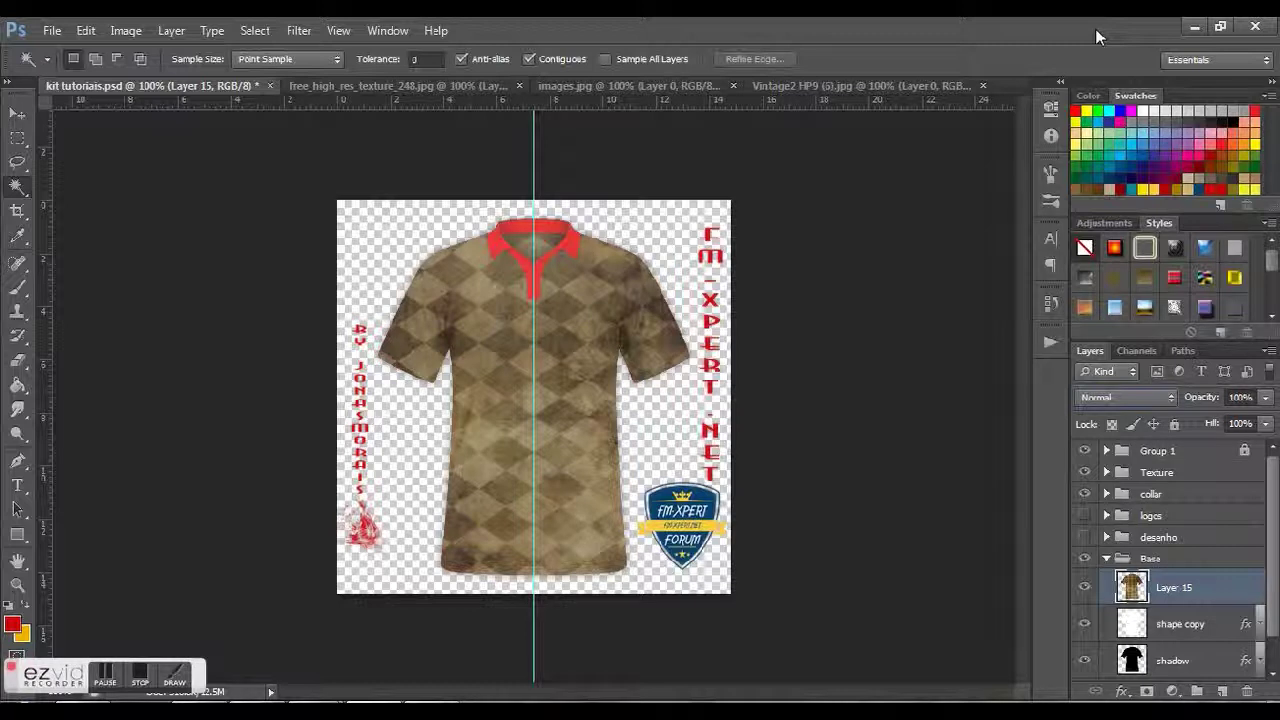
Step: Go through the darkening and lightening blend modes on Layer 15 and set the diamond texture to Overlay
{"action": "key", "text": "Down"}
{"action": "key", "text": "Down"}
{"action": "key", "text": "Down"}
{"action": "key", "text": "Down"}
{"action": "key", "text": "Down"}
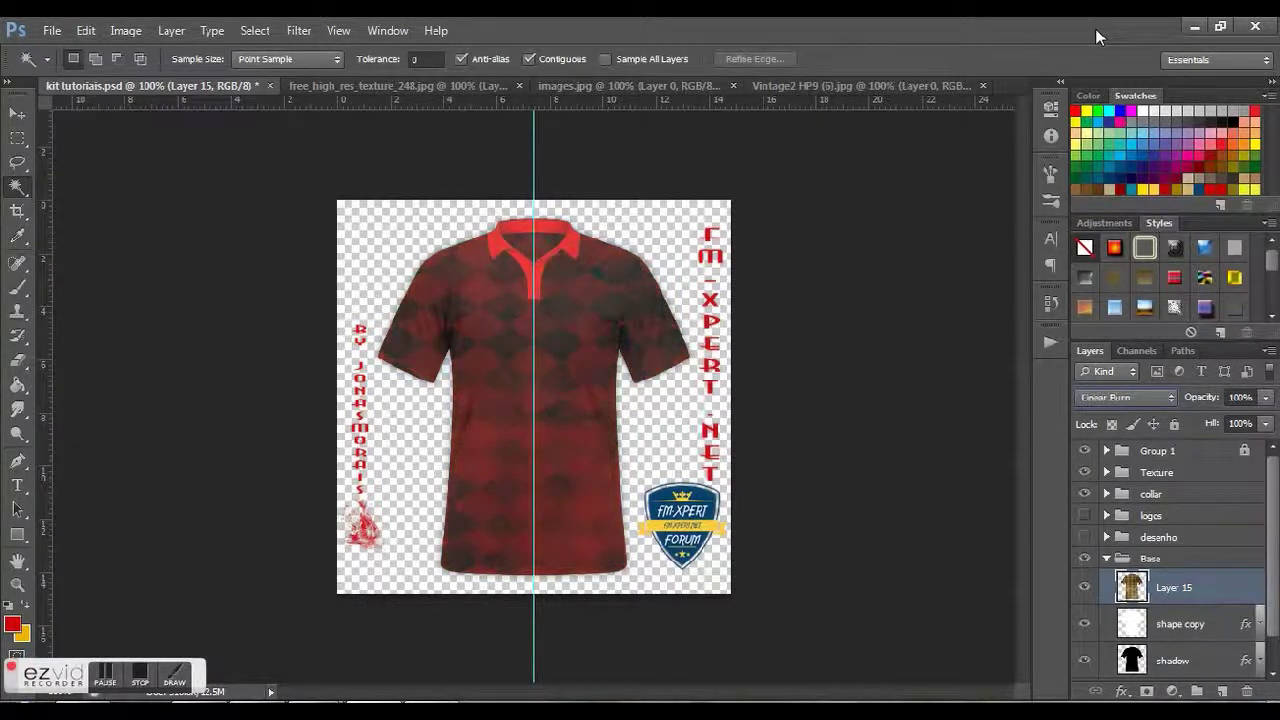
{"action": "key", "text": "Down"}
{"action": "key", "text": "Down"}
{"action": "key", "text": "Down"}
{"action": "key", "text": "Down"}
{"action": "key", "text": "Down"}
{"action": "key", "text": "Down"}
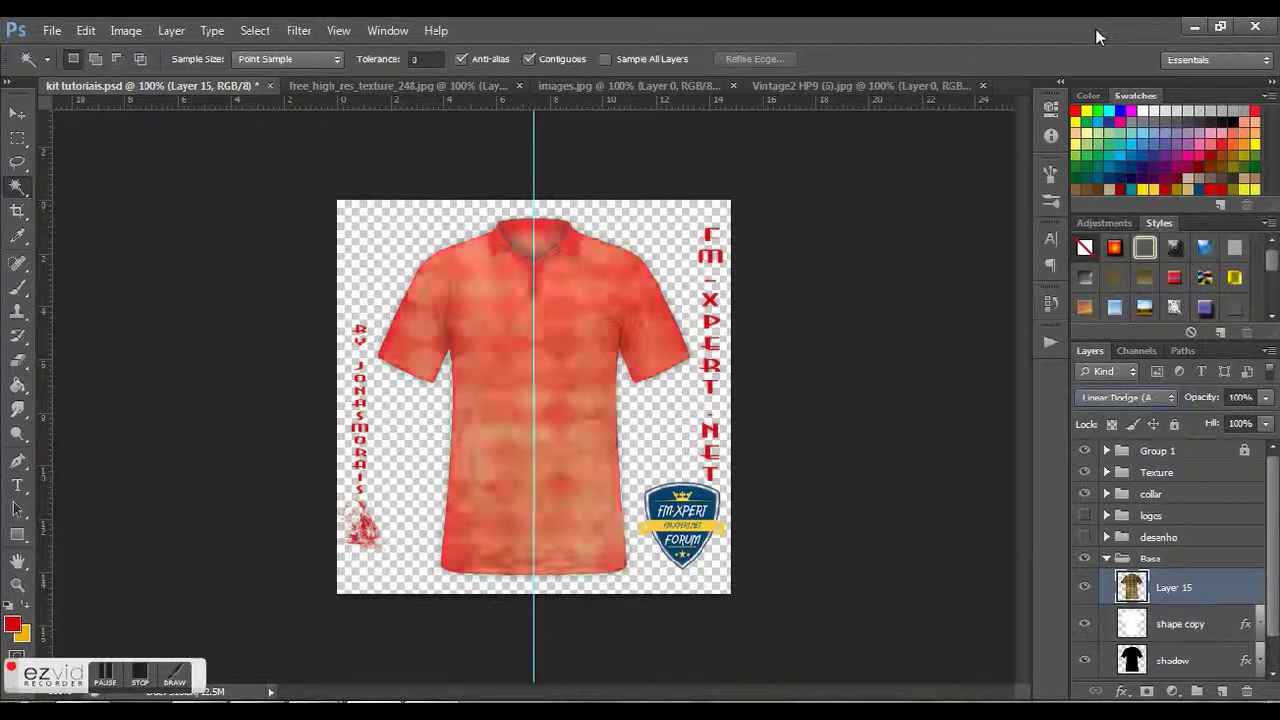
{"action": "key", "text": "Down"}
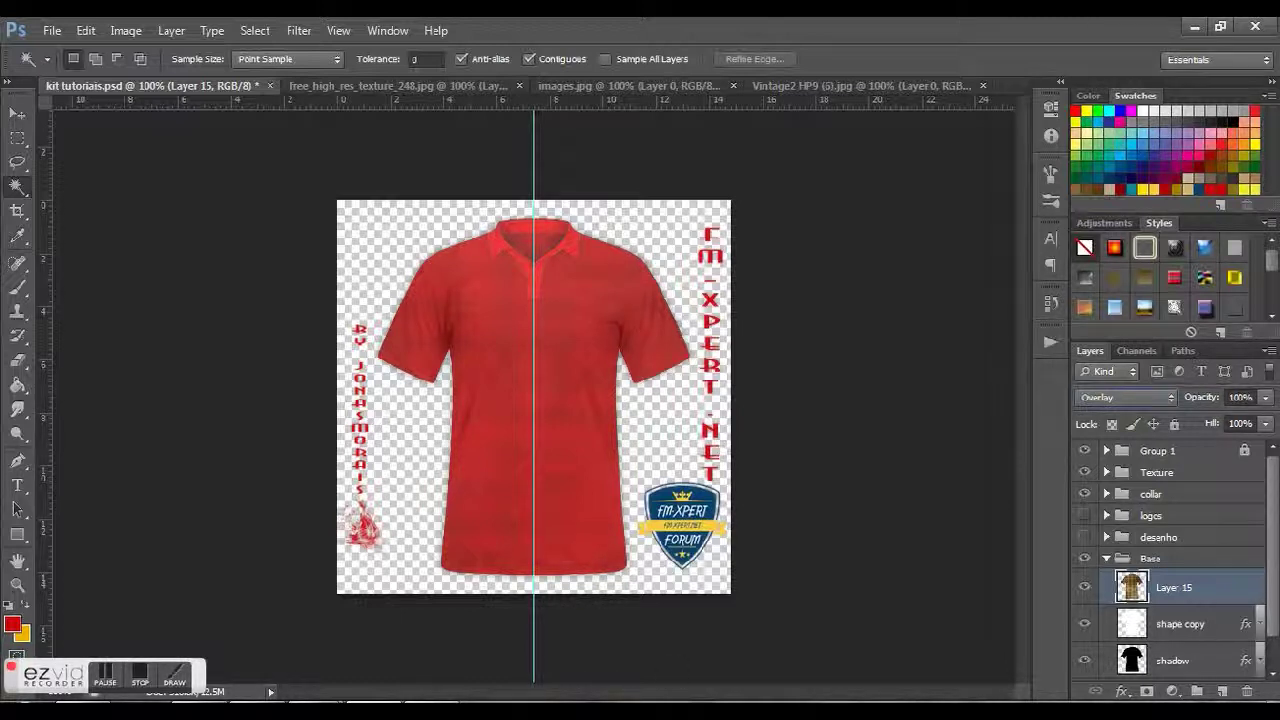
Step: Hide Layer 15 and duplicate Layer 0 of Vintage2 HP9 (6).jpg into kit tutoriais.psd, directly above the shape copy layer
{"action": "left_click", "coordinate": [1085, 590]}
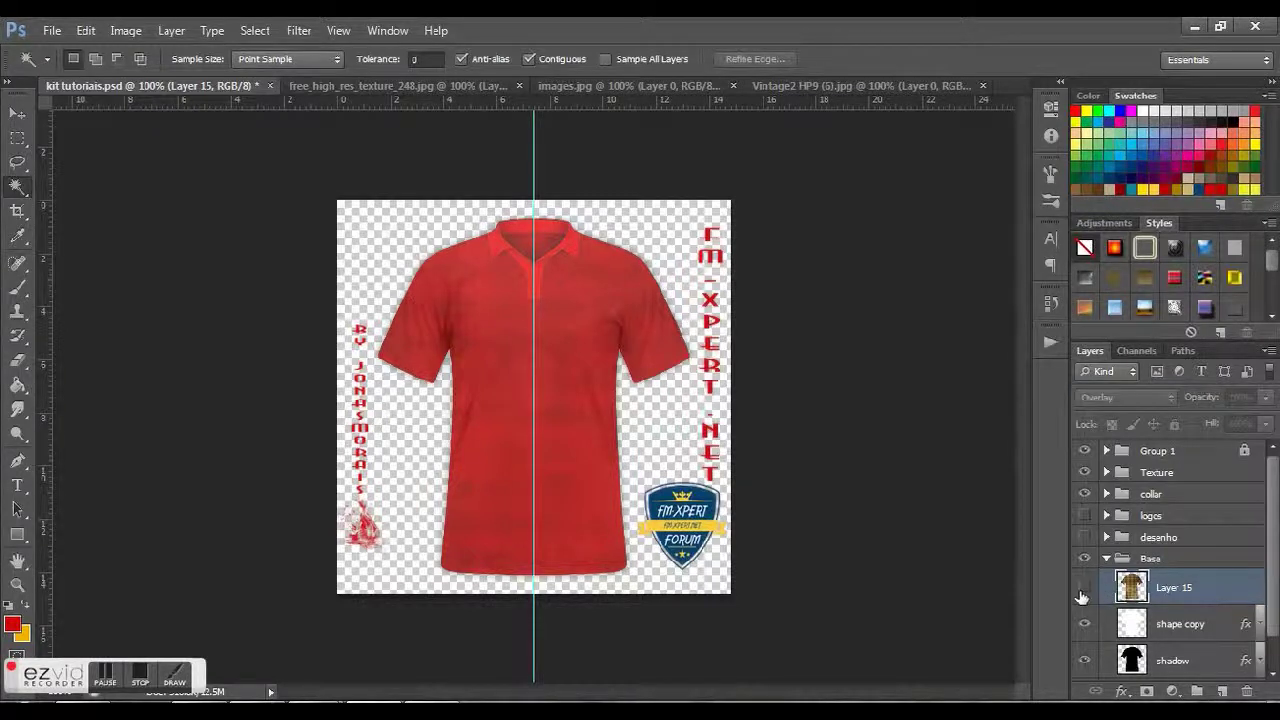
{"action": "left_click", "coordinate": [1175, 626]}
{"action": "left_click", "coordinate": [858, 87]}
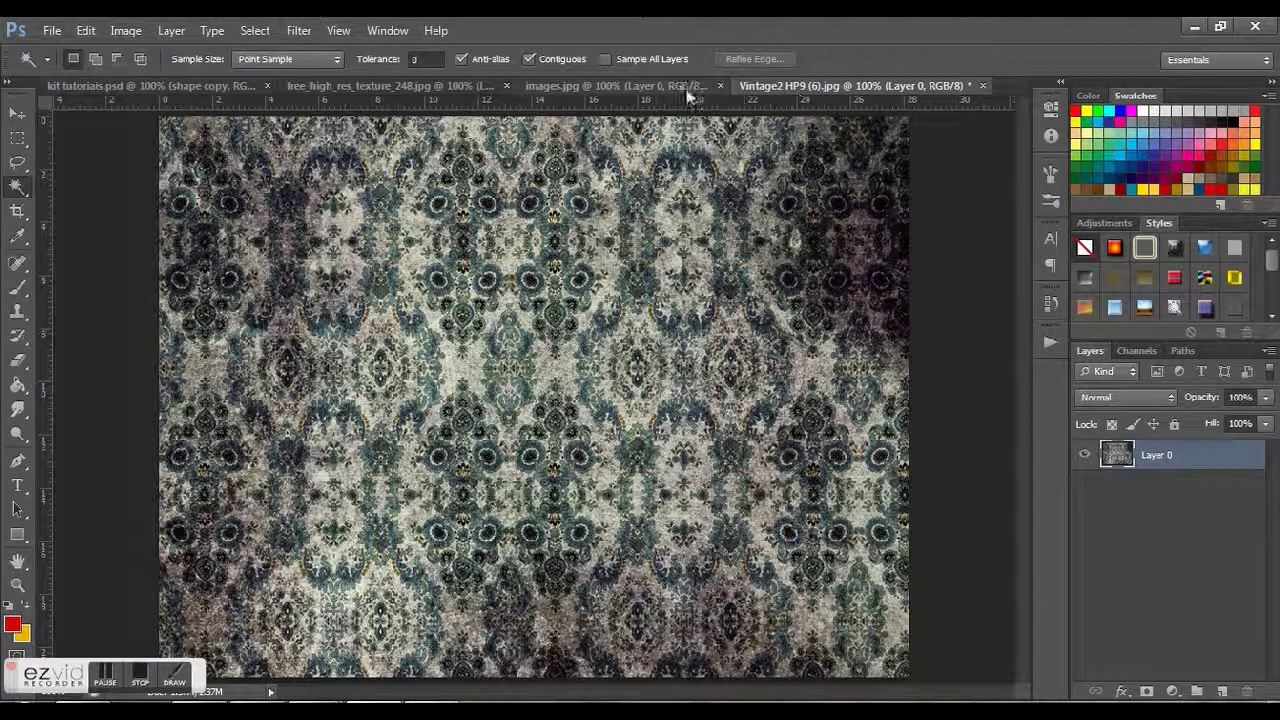
{"action": "right_click", "coordinate": [1192, 455]}
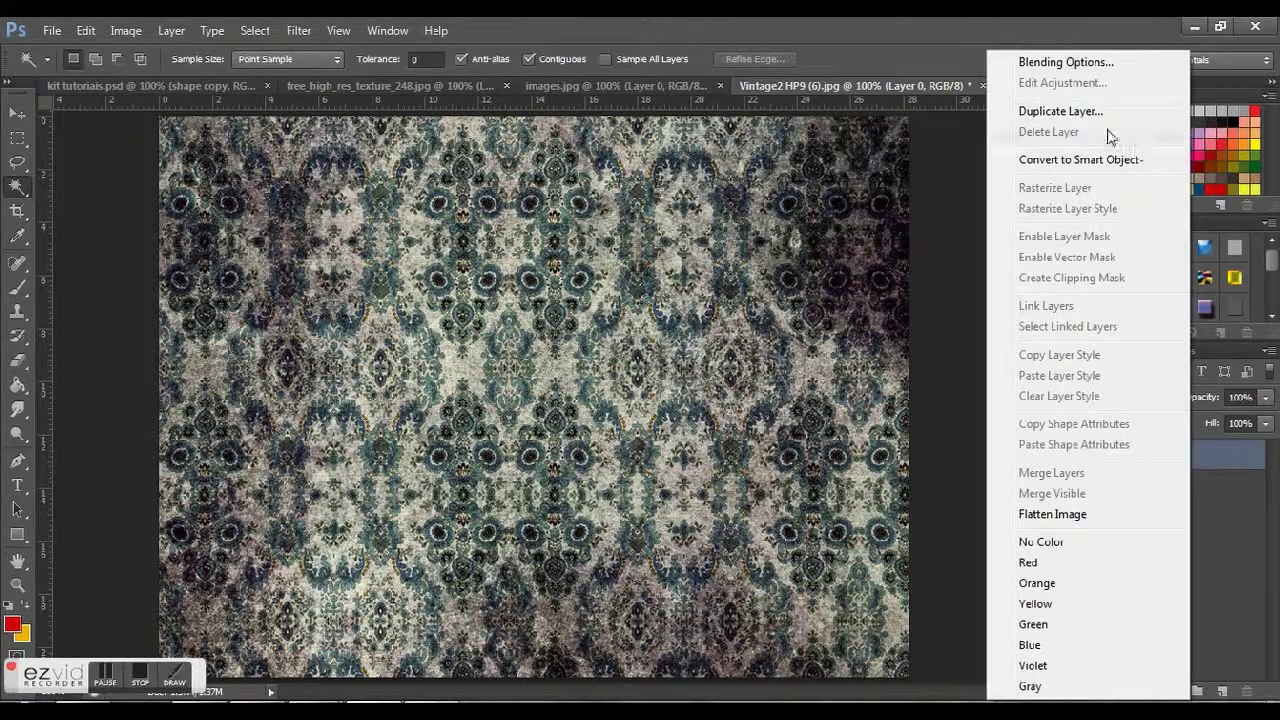
{"action": "left_click", "coordinate": [1065, 111]}
{"action": "left_click", "coordinate": [846, 275]}
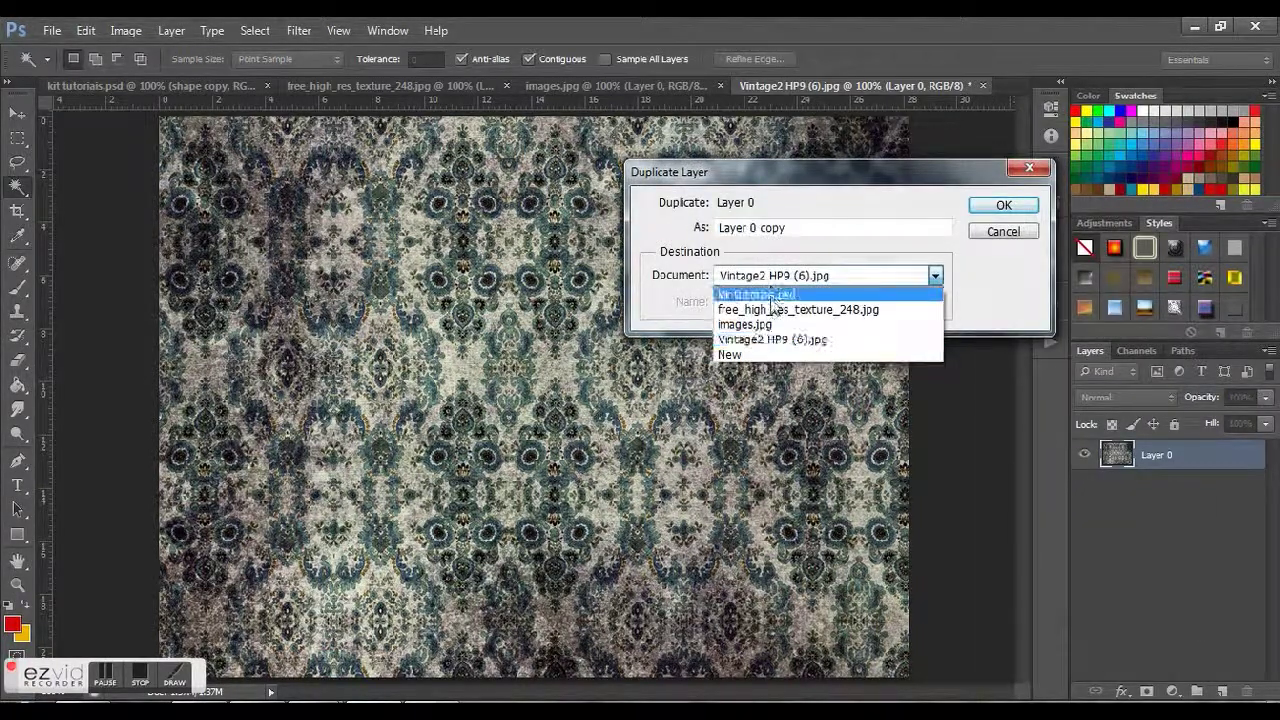
{"action": "left_click", "coordinate": [771, 295]}
{"action": "left_click", "coordinate": [1003, 205]}
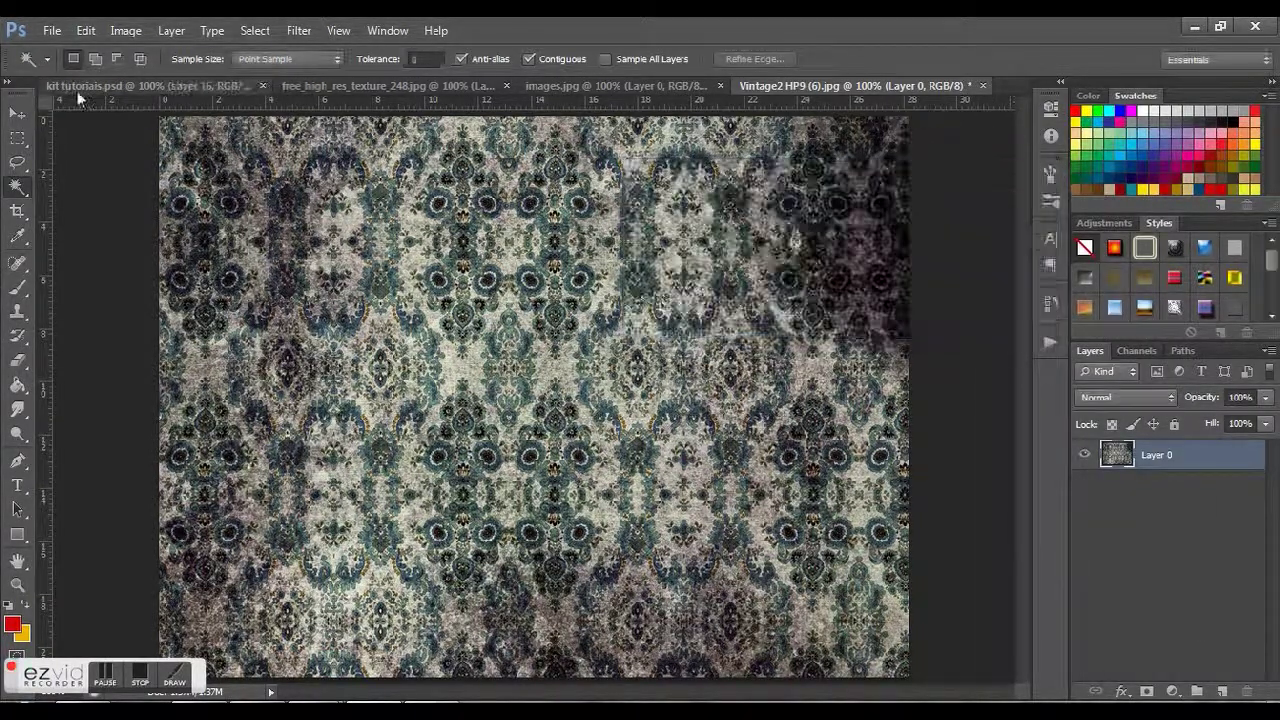
Step: Return to kit tutoriais.psd and move the vintage pattern layer so its motifs sit symmetrically about the vertical centre guide
{"action": "left_click", "coordinate": [77, 88]}
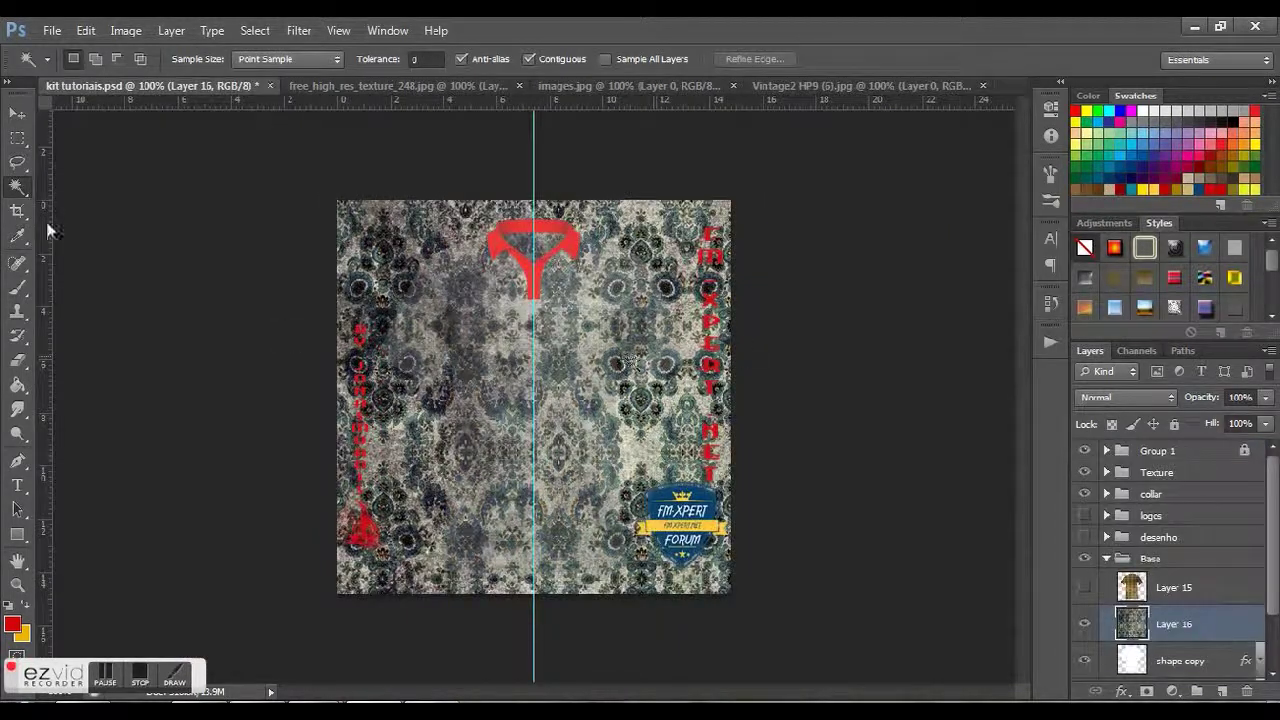
{"action": "left_click", "coordinate": [86, 30]}
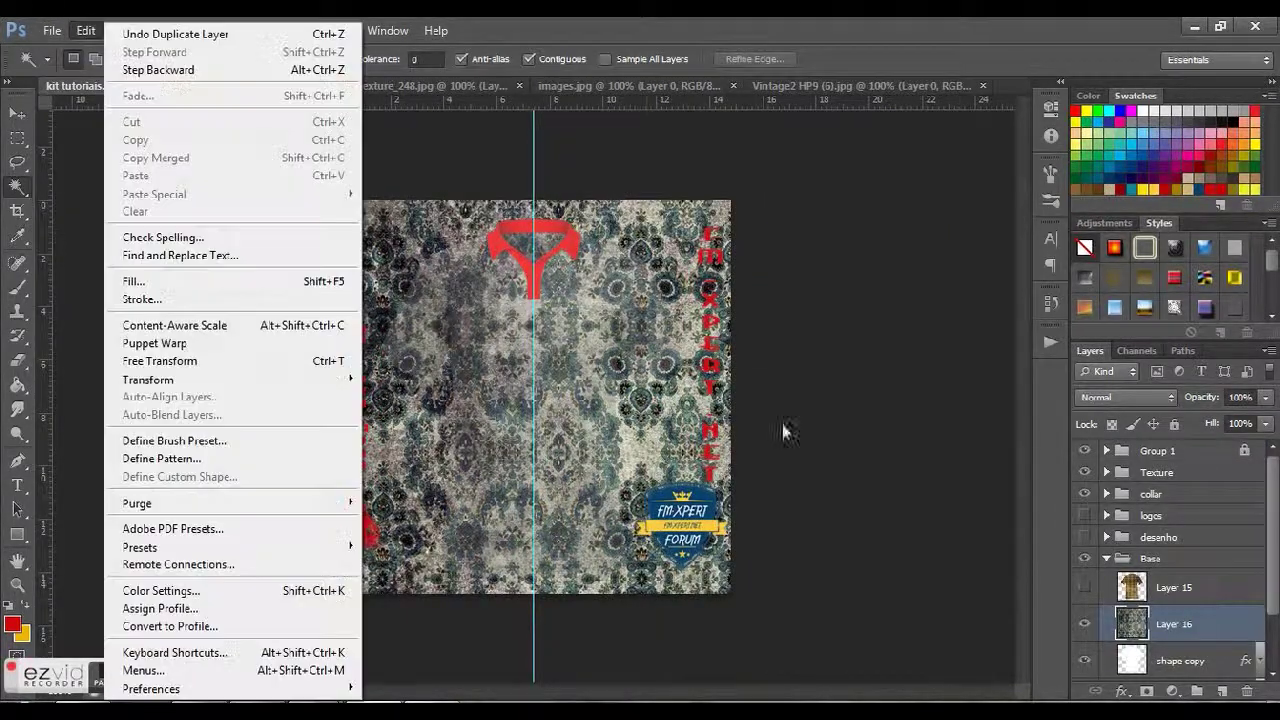
{"action": "left_click", "coordinate": [568, 418]}
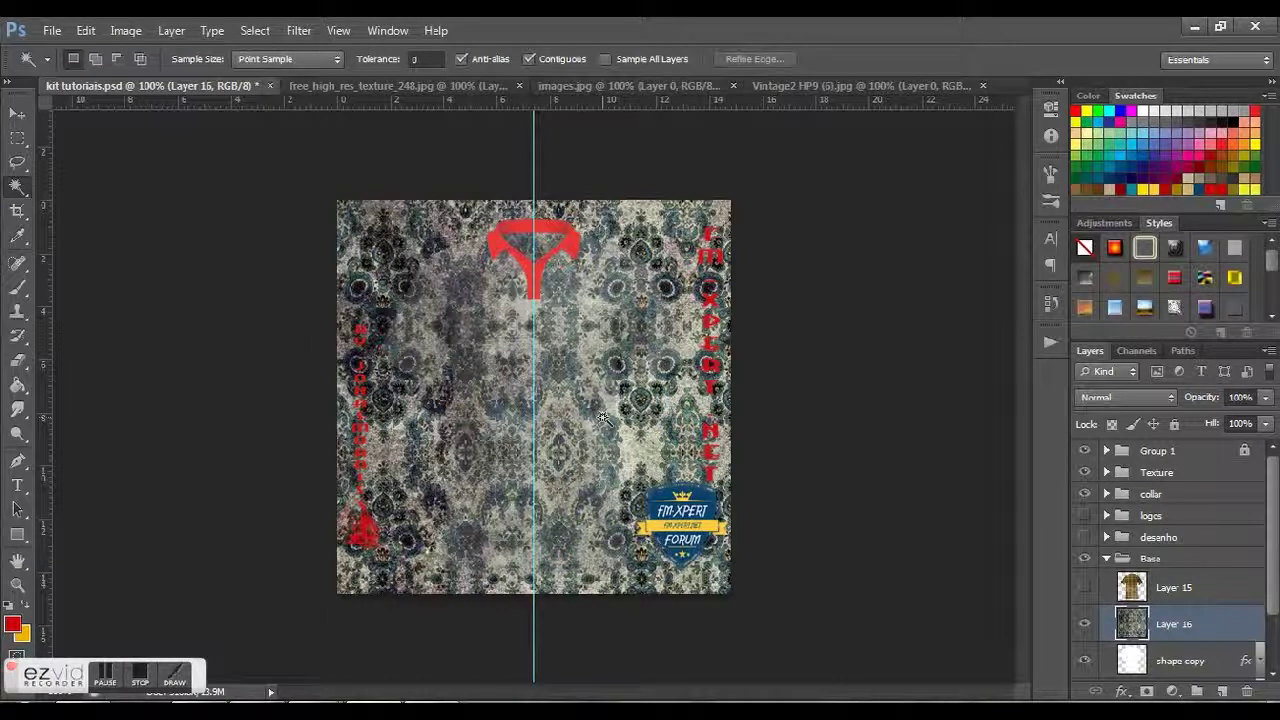
{"action": "left_click", "coordinate": [18, 113]}
{"action": "left_click_drag", "start_coordinate": [578, 401], "coordinate": [432, 350]}
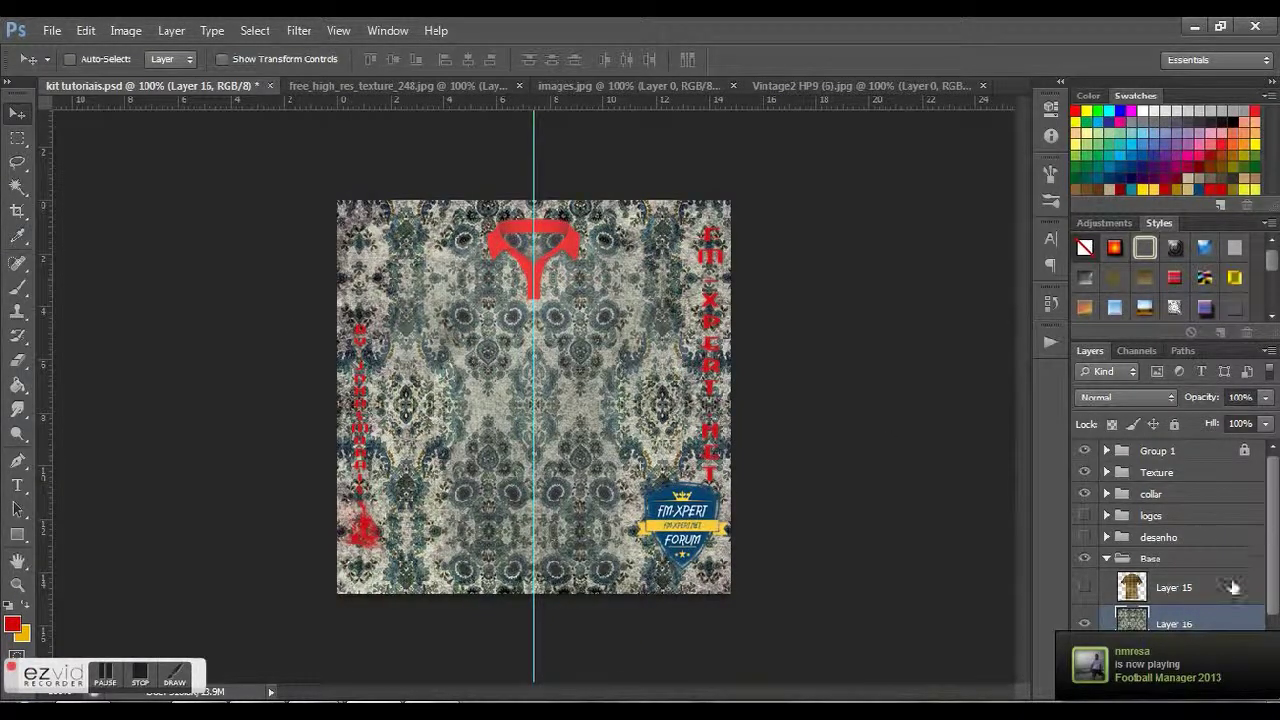
Step: Select the area outside the shirt with the Magic Wand on the shape copy layer, delete it from Layer 16 and deselect
{"action": "scroll", "coordinate": [1222, 605], "scroll_direction": "down", "scroll_amount": 2}
{"action": "left_click", "coordinate": [1216, 617]}
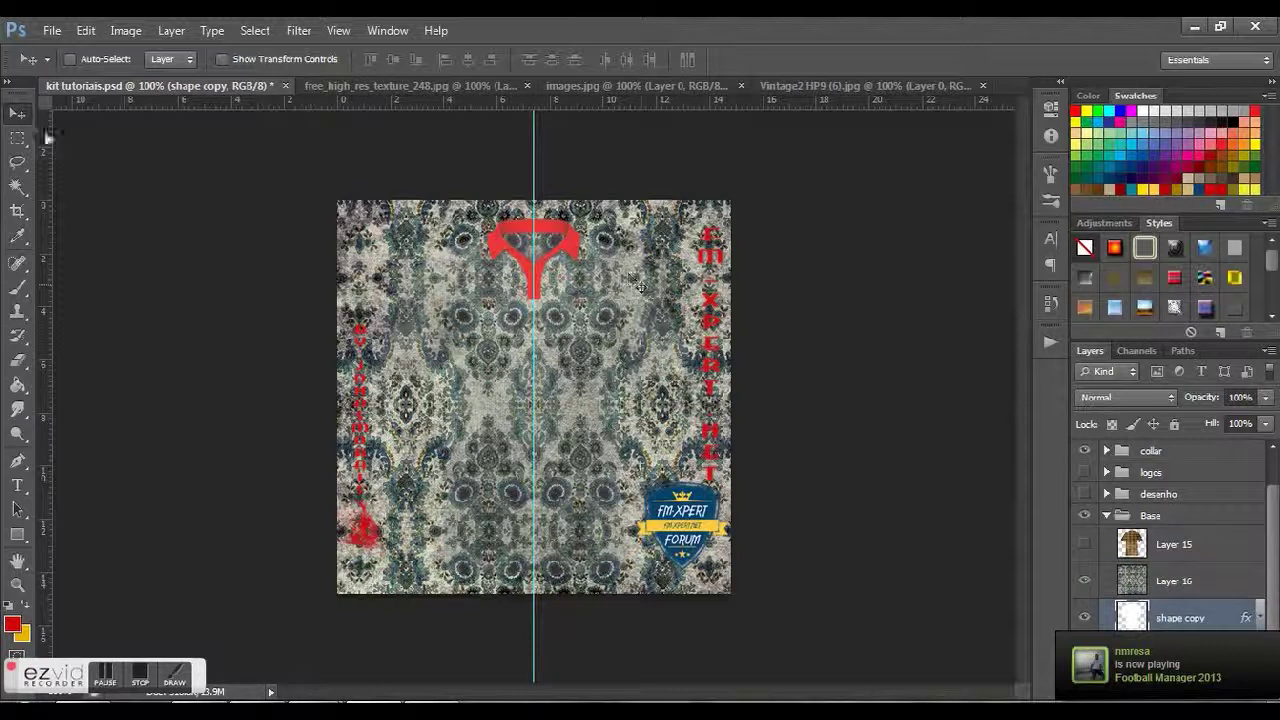
{"action": "left_click", "coordinate": [17, 186]}
{"action": "left_click", "coordinate": [360, 230]}
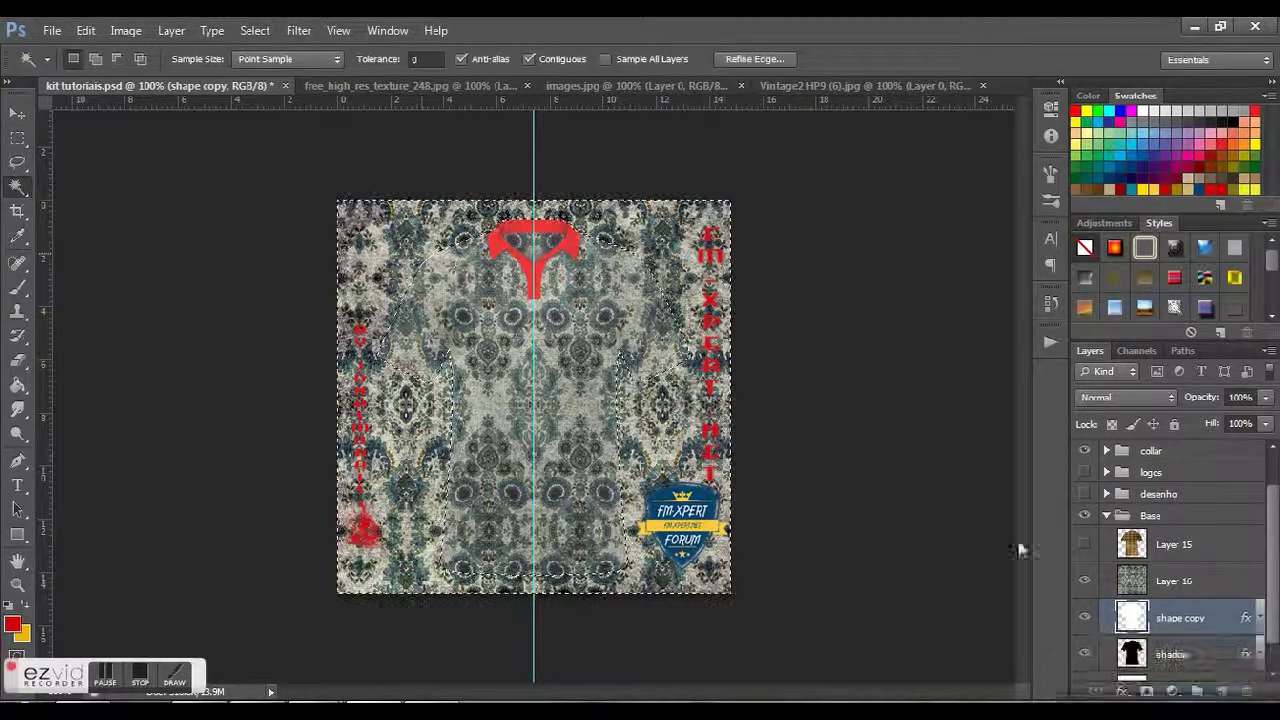
{"action": "left_click", "coordinate": [1197, 588]}
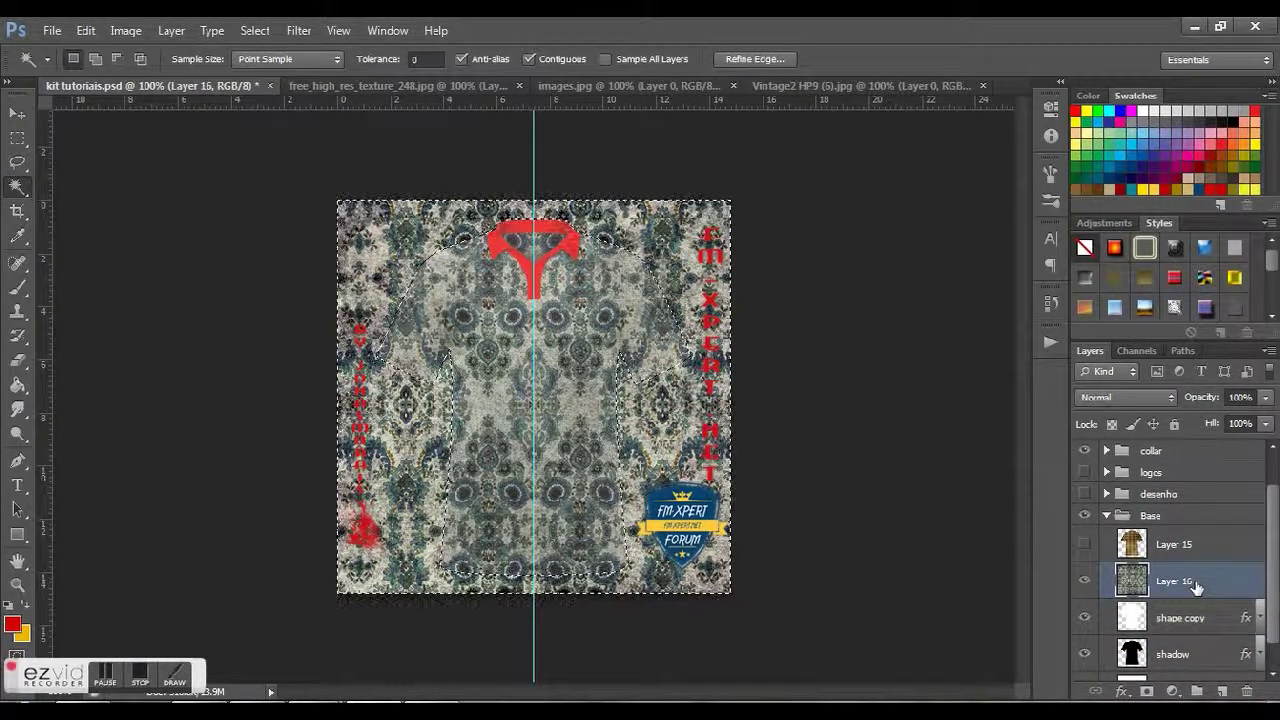
{"action": "key", "text": "Delete"}
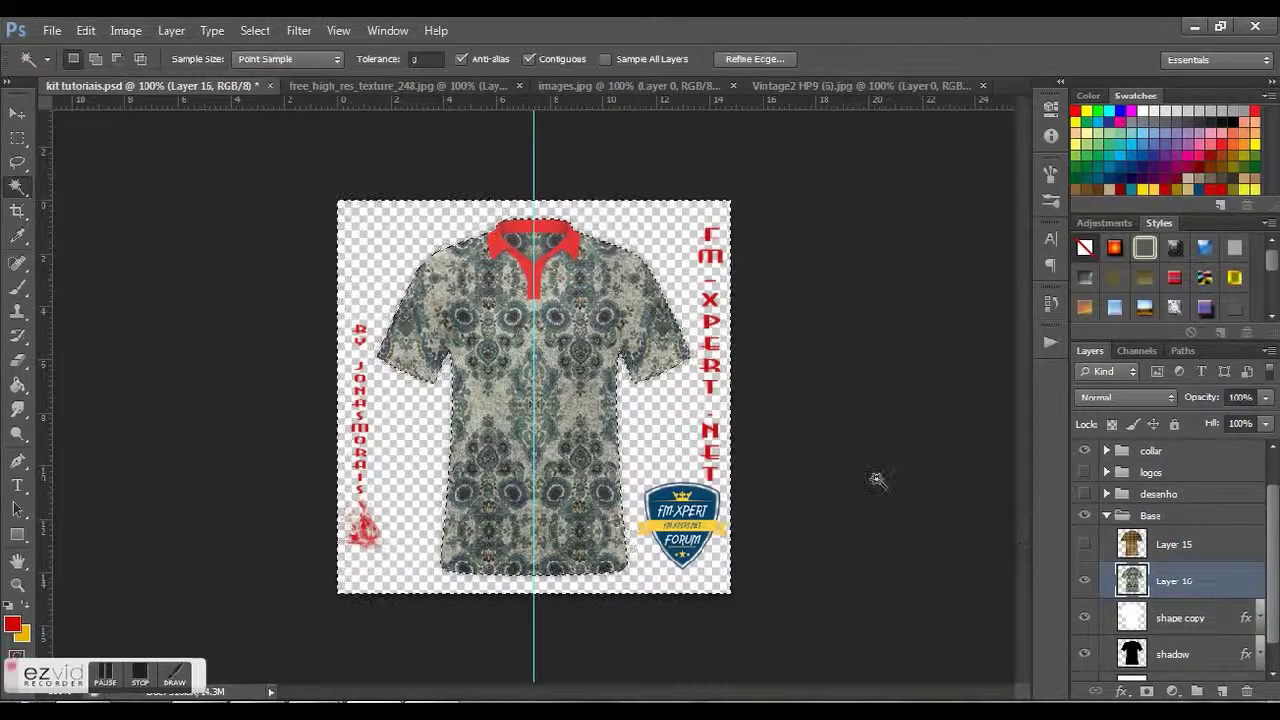
{"action": "key", "text": "ctrl+d"}
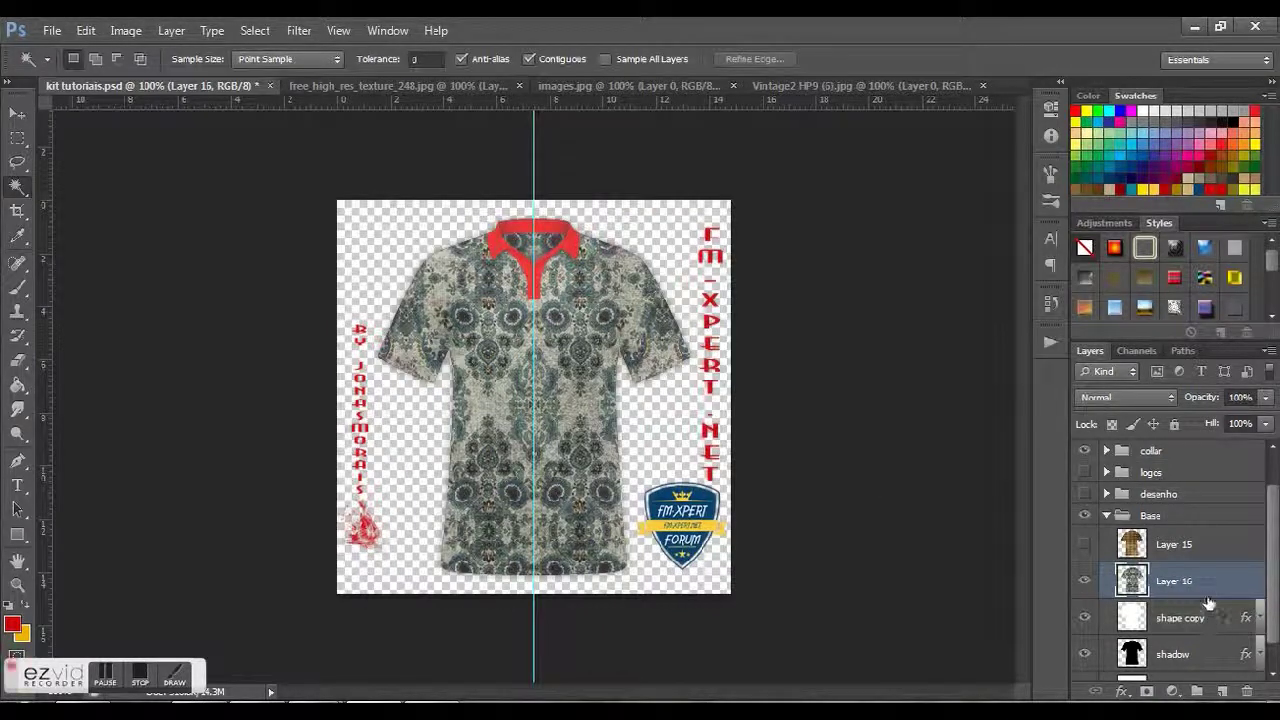
Step: Try the darkening and lightening blend modes on Layer 16, working from Dissolve through Linear Burn and Lighten to Soft Light
{"action": "left_click", "coordinate": [1150, 397]}
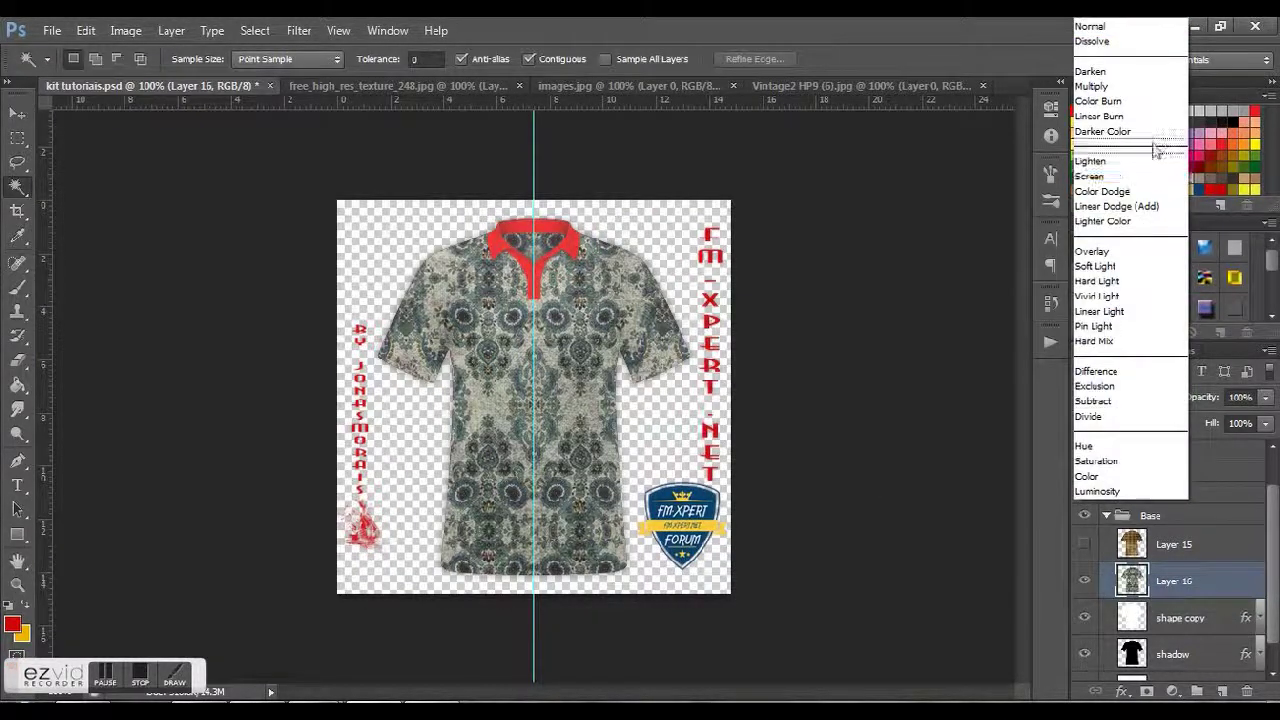
{"action": "left_click", "coordinate": [1124, 29]}
{"action": "key", "text": "Down"}
{"action": "key", "text": "Down"}
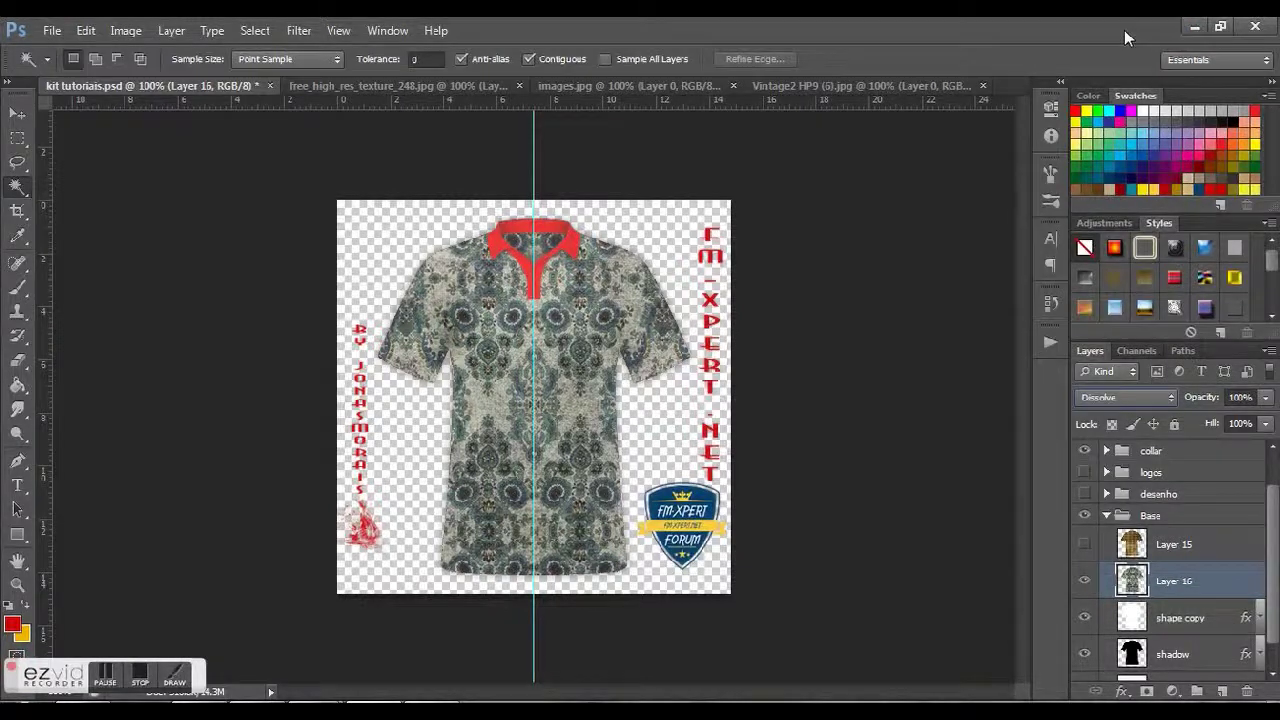
{"action": "key", "text": "Down"}
{"action": "key", "text": "Down"}
{"action": "key", "text": "Down"}
{"action": "key", "text": "Down"}
{"action": "key", "text": "Down"}
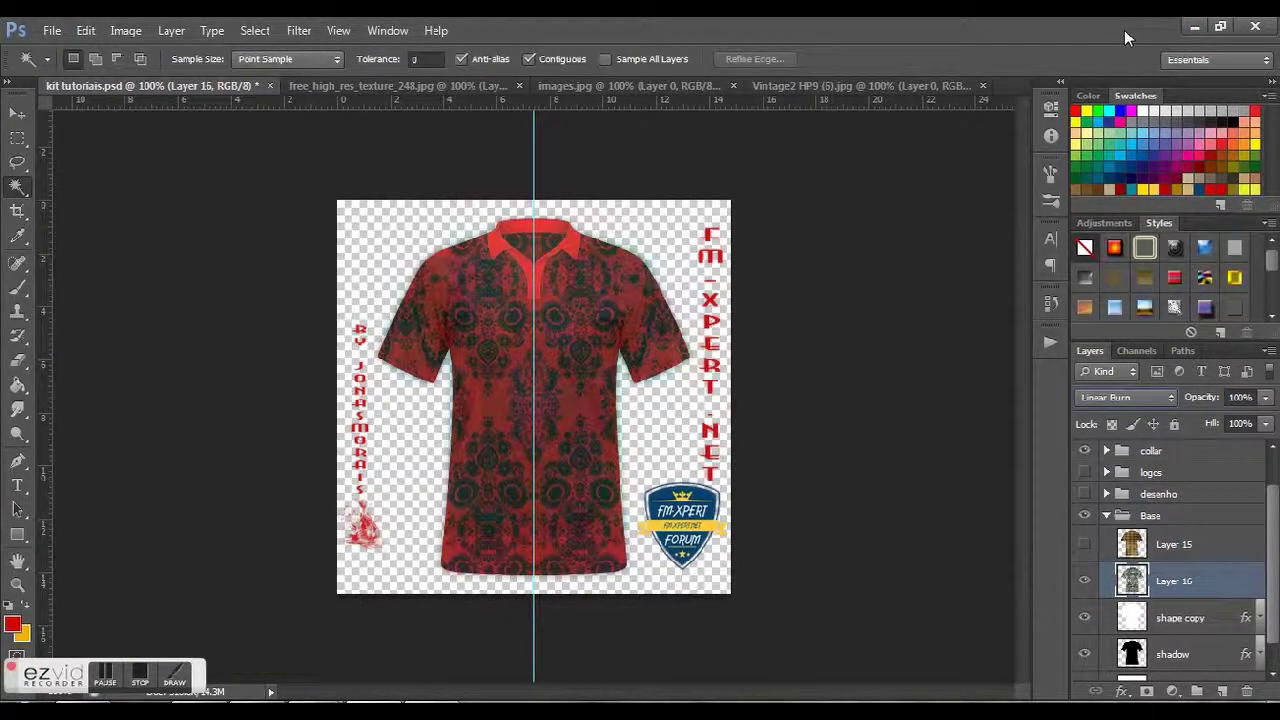
{"action": "key", "text": "Up"}
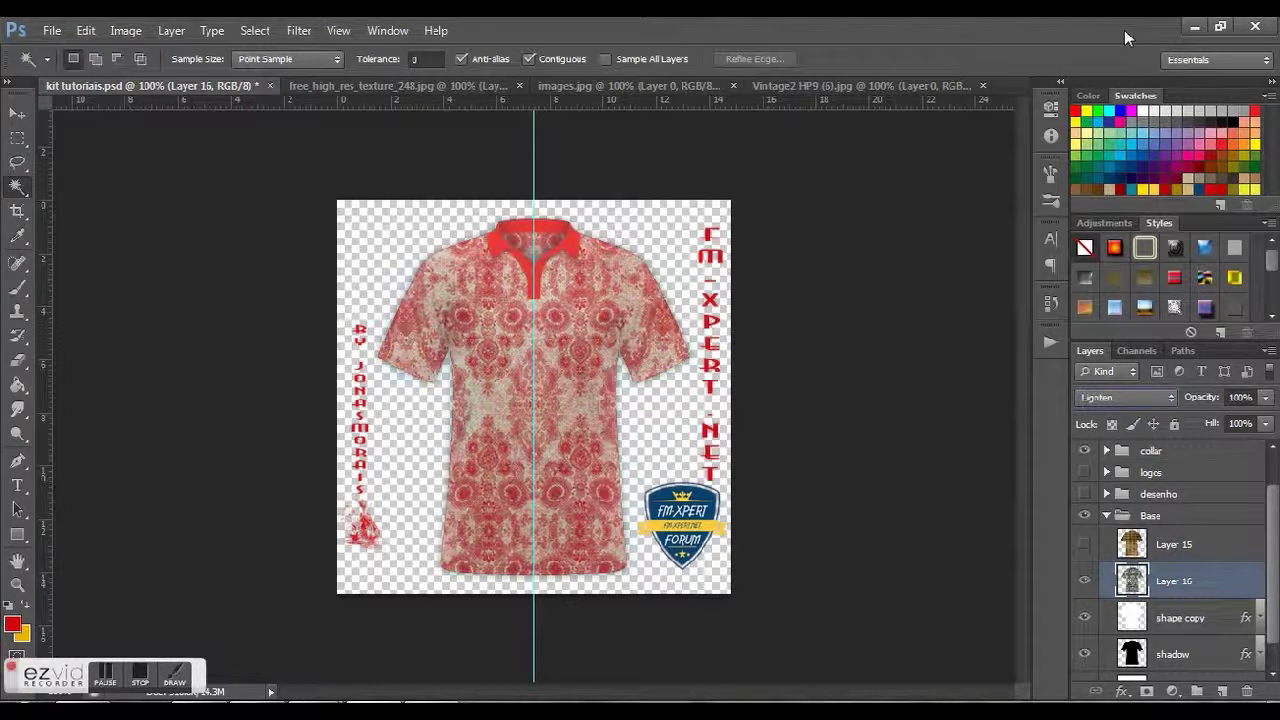
{"action": "key", "text": "Down"}
{"action": "key", "text": "Down"}
{"action": "key", "text": "Down"}
{"action": "key", "text": "Down"}
{"action": "key", "text": "Down"}
{"action": "key", "text": "Down"}
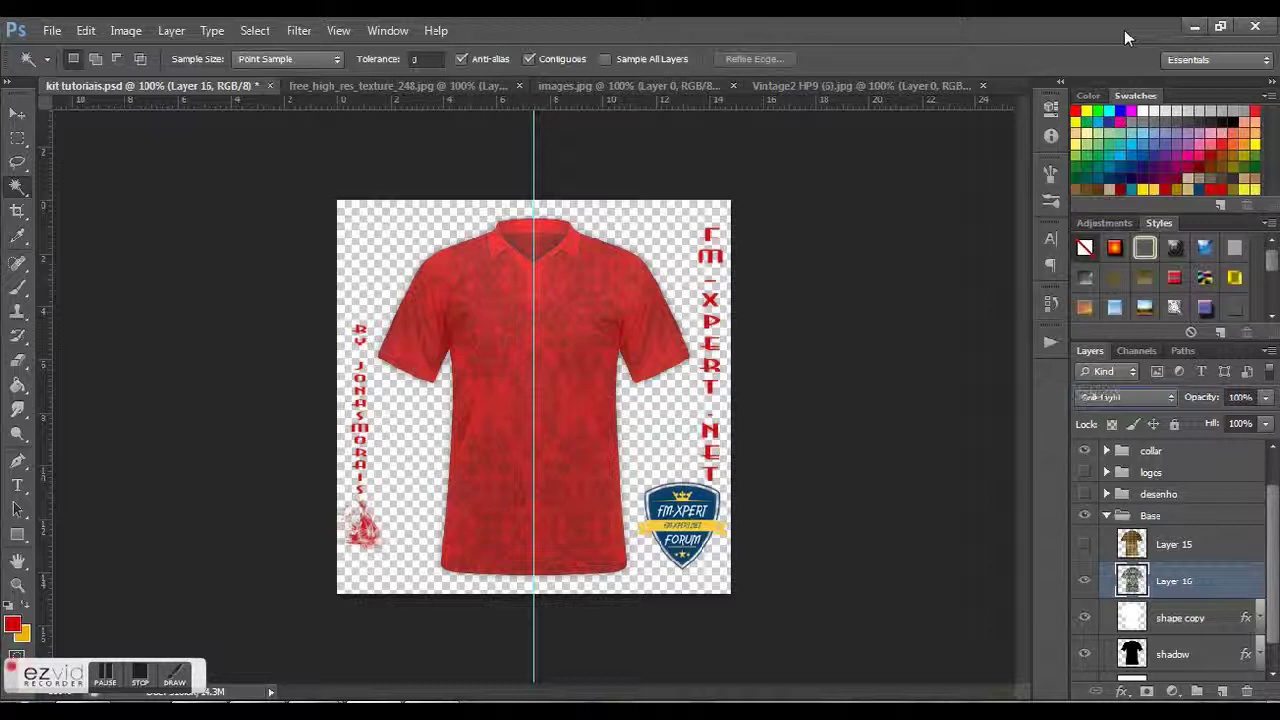
Step: Try the remaining blend modes on Layer 16, from Hard Light through Vivid Light, Pin Light and Exclusion to Color
{"action": "key", "text": "Down"}
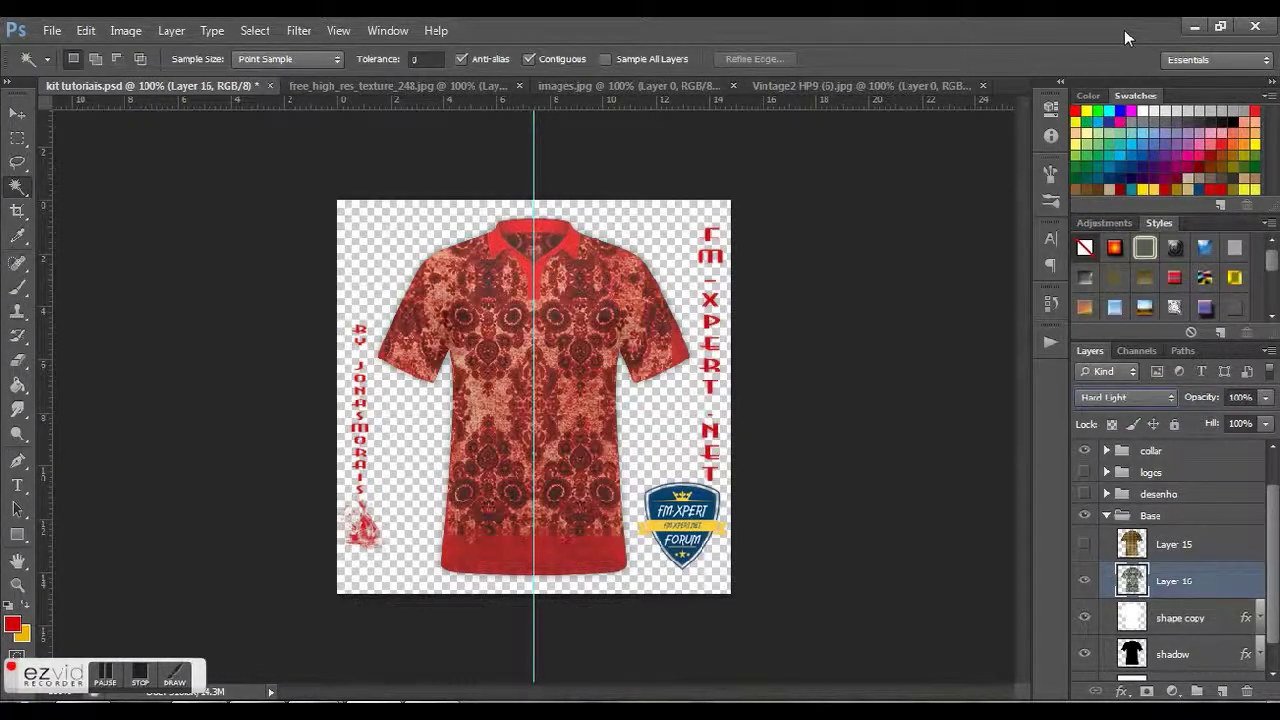
{"action": "key", "text": "Up"}
{"action": "key", "text": "Down"}
{"action": "key", "text": "Down"}
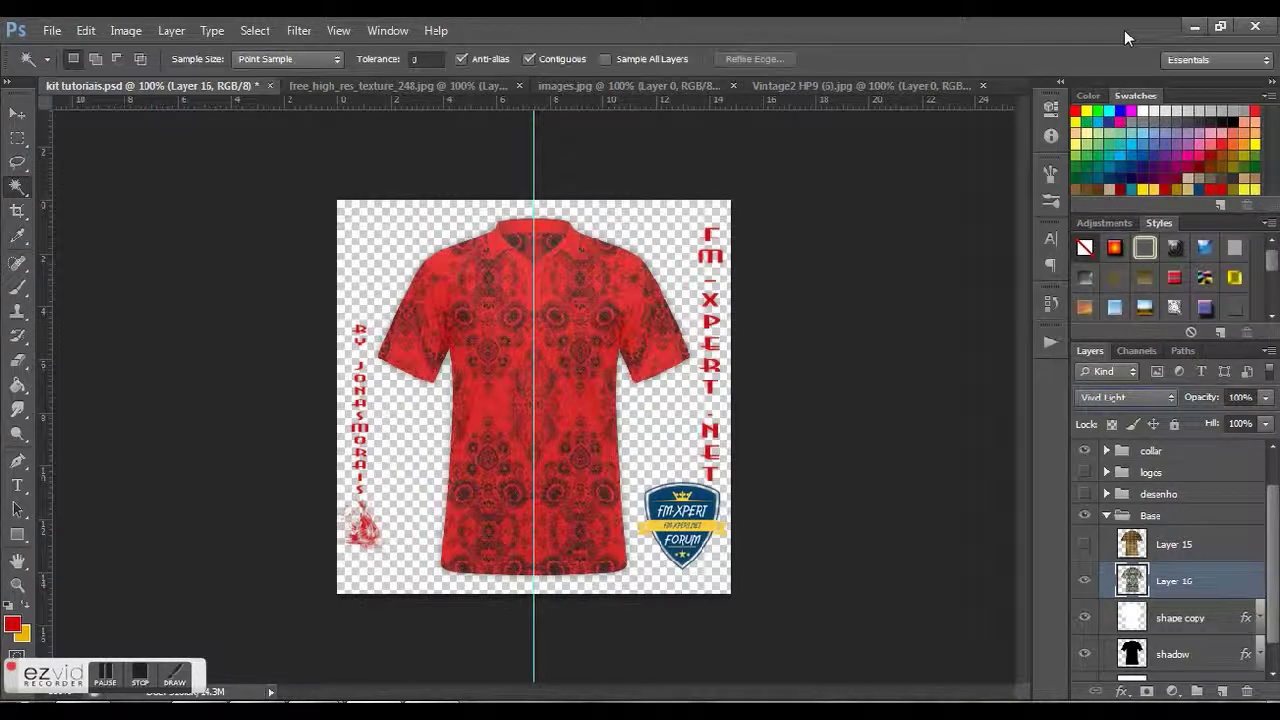
{"action": "key", "text": "Down"}
{"action": "key", "text": "Down"}
{"action": "key", "text": "Down"}
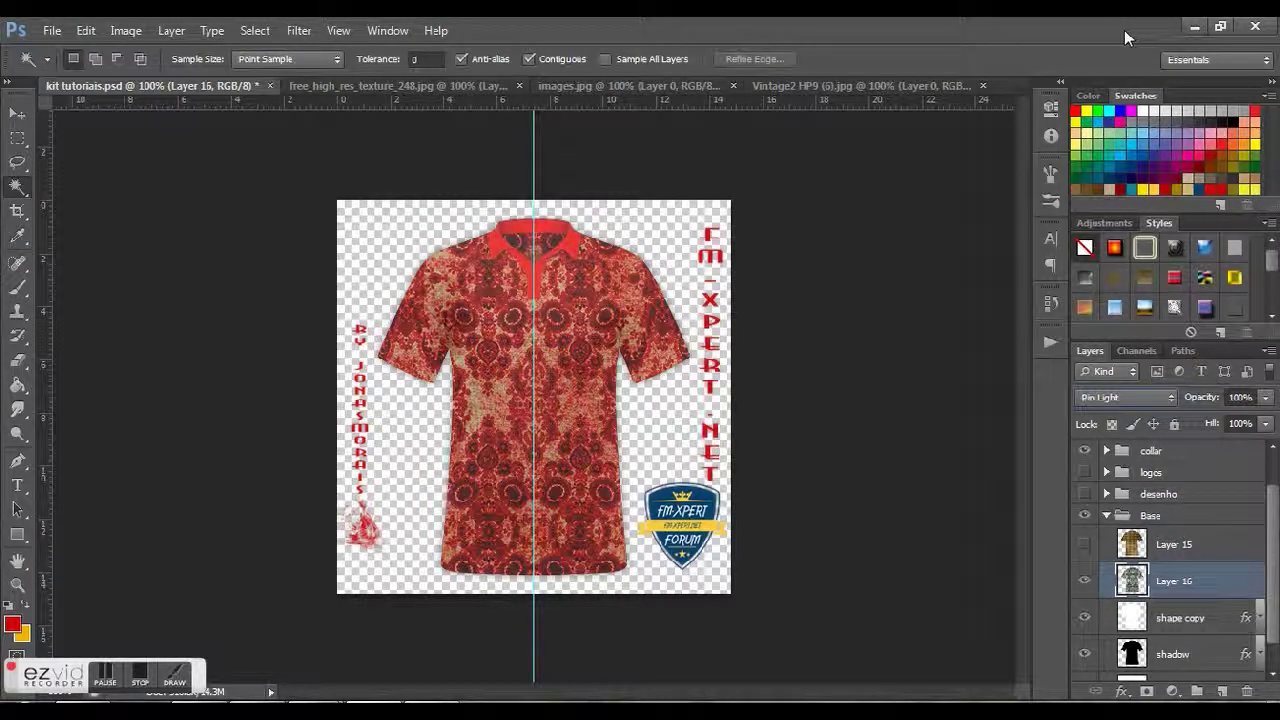
{"action": "key", "text": "Down"}
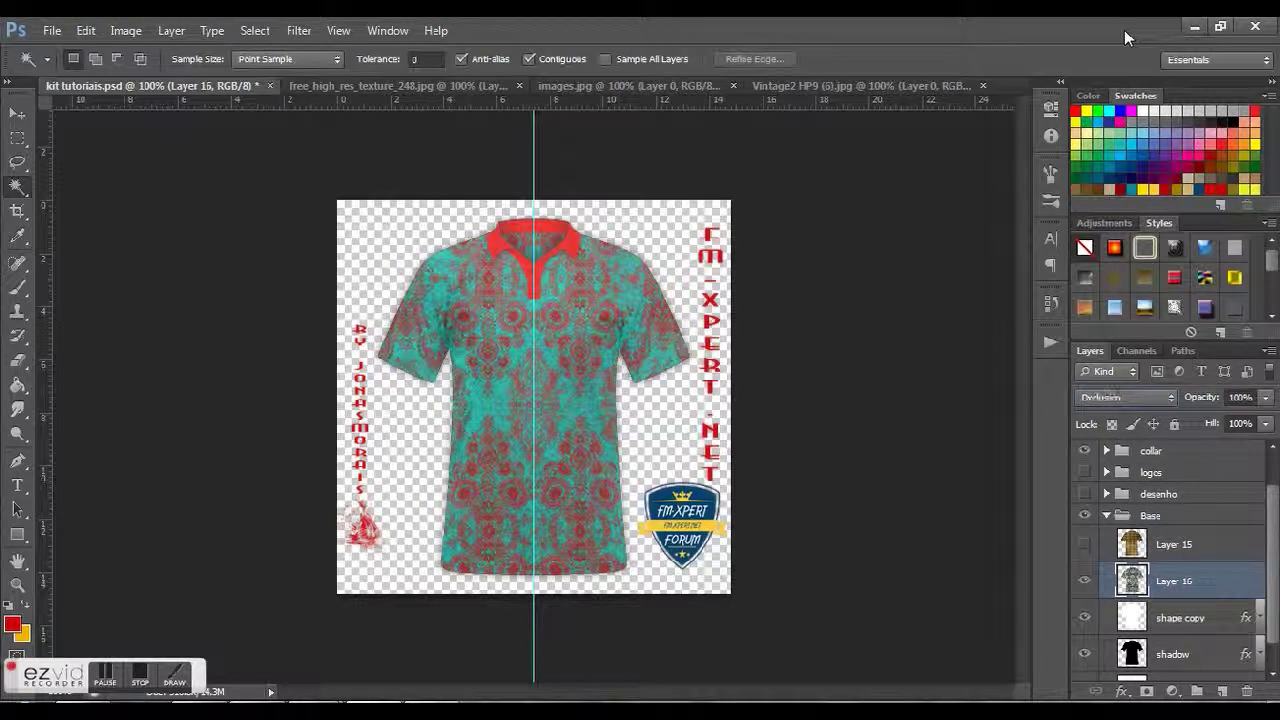
{"action": "key", "text": "Down"}
{"action": "key", "text": "Down"}
{"action": "key", "text": "Up"}
{"action": "key", "text": "Down"}
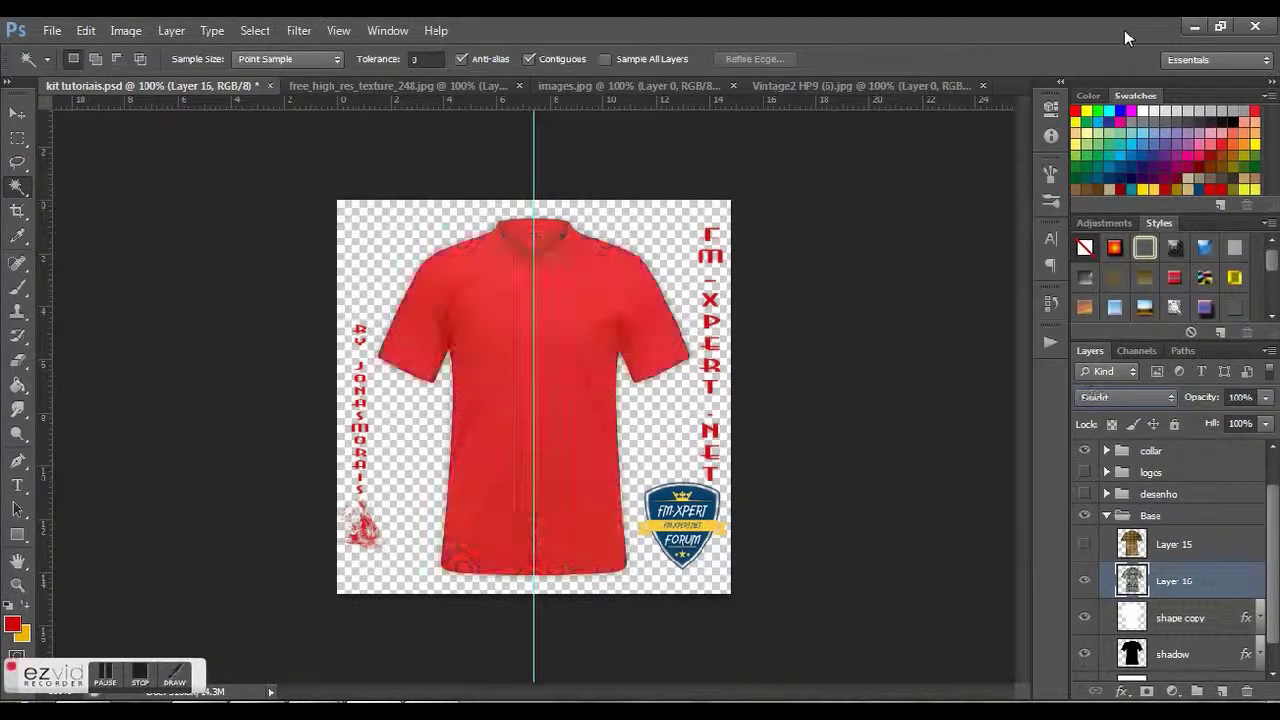
{"action": "key", "text": "Down"}
{"action": "key", "text": "Down"}
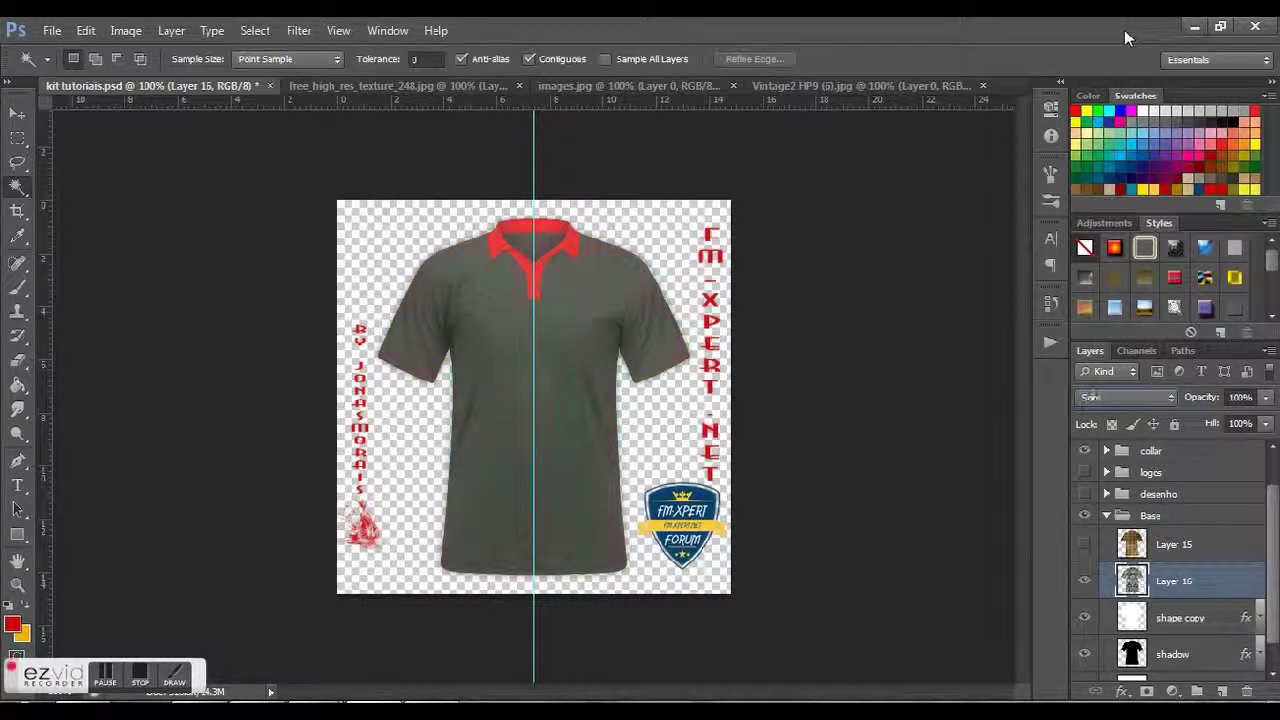
{"action": "key", "text": "Down"}
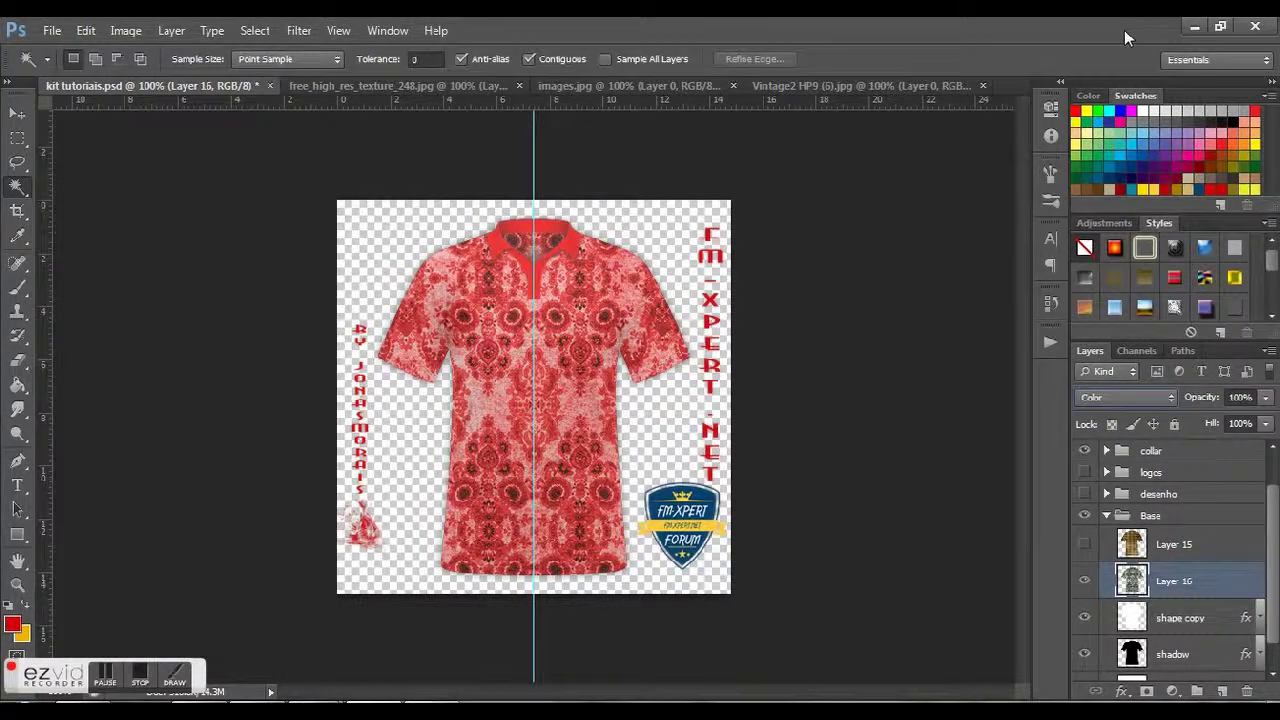
Step: Go back up through the blend modes on Layer 16 and set the vintage pattern to Overlay
{"action": "key", "text": "Up"}
{"action": "key", "text": "Up"}
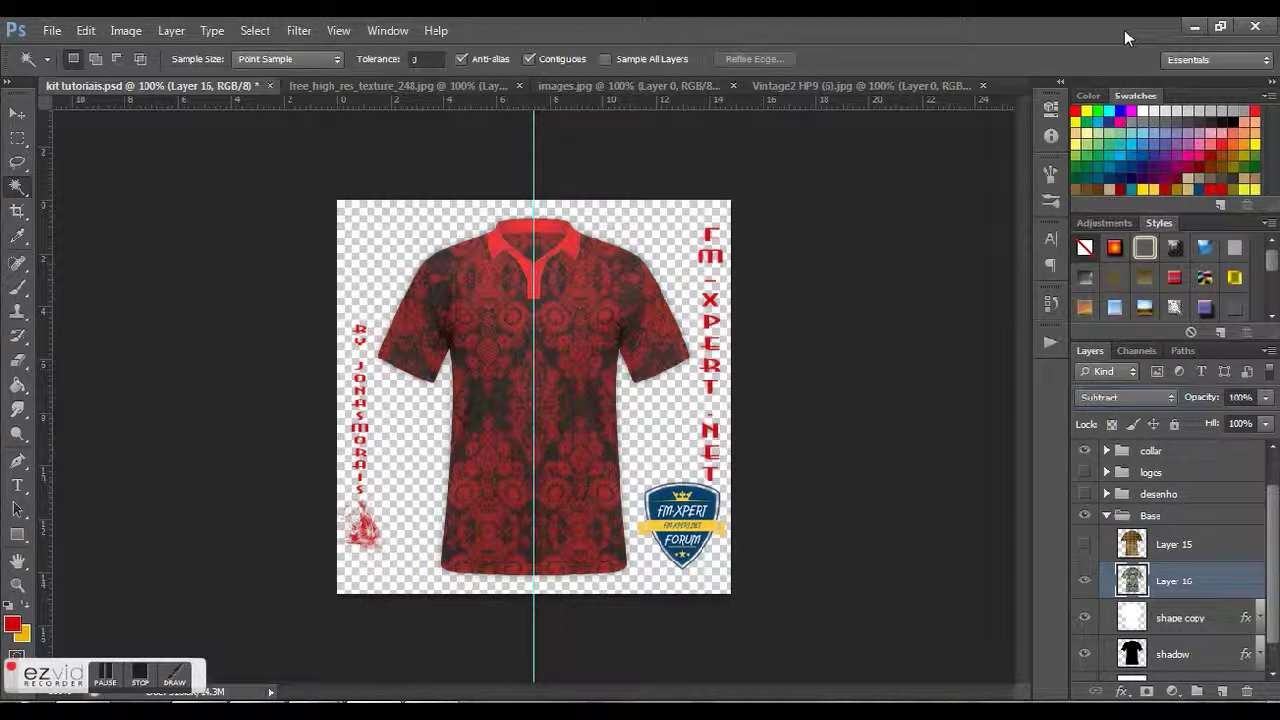
{"action": "key", "text": "Up"}
{"action": "key", "text": "Up"}
{"action": "key", "text": "Up"}
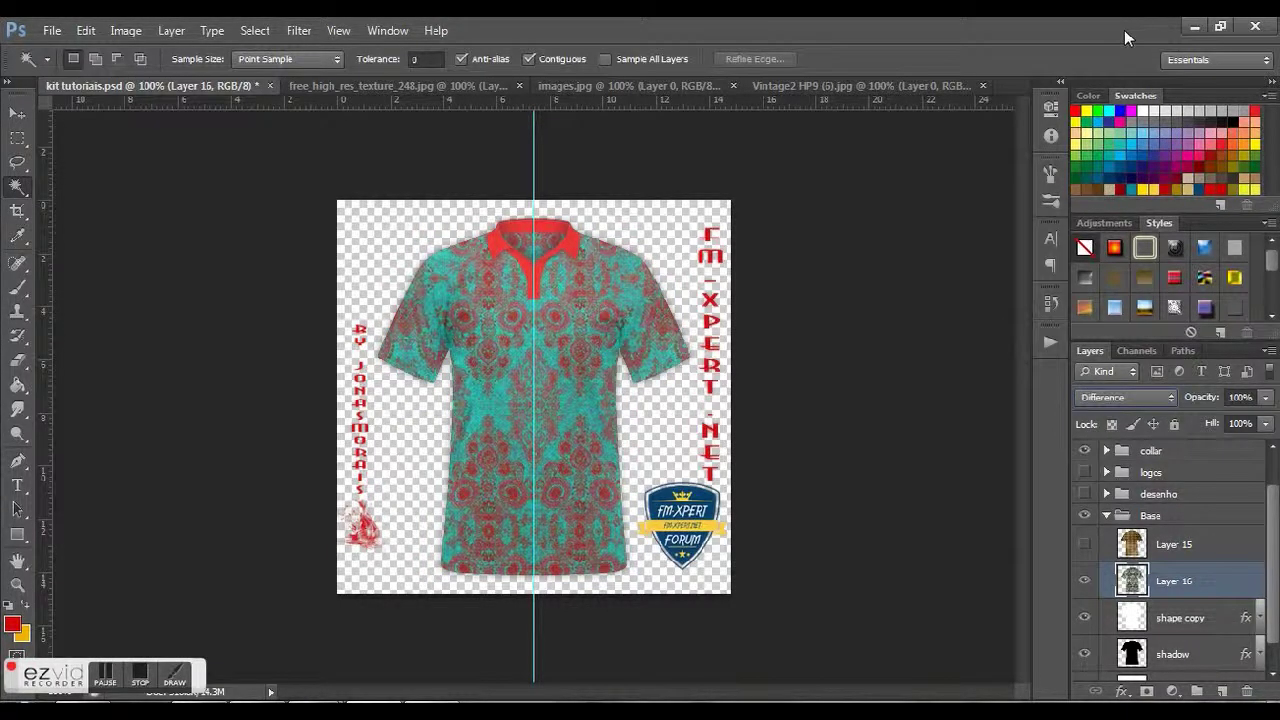
{"action": "key", "text": "Up"}
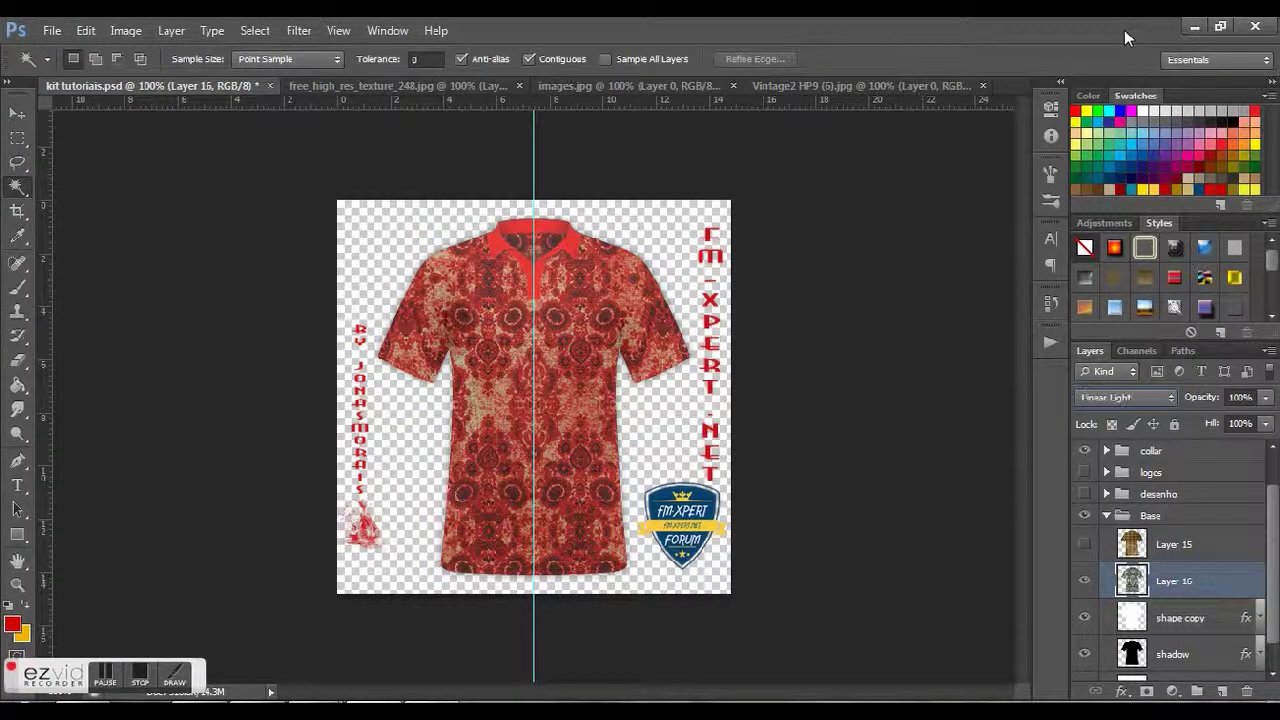
{"action": "key", "text": "Up"}
{"action": "key", "text": "Up"}
{"action": "key", "text": "Up"}
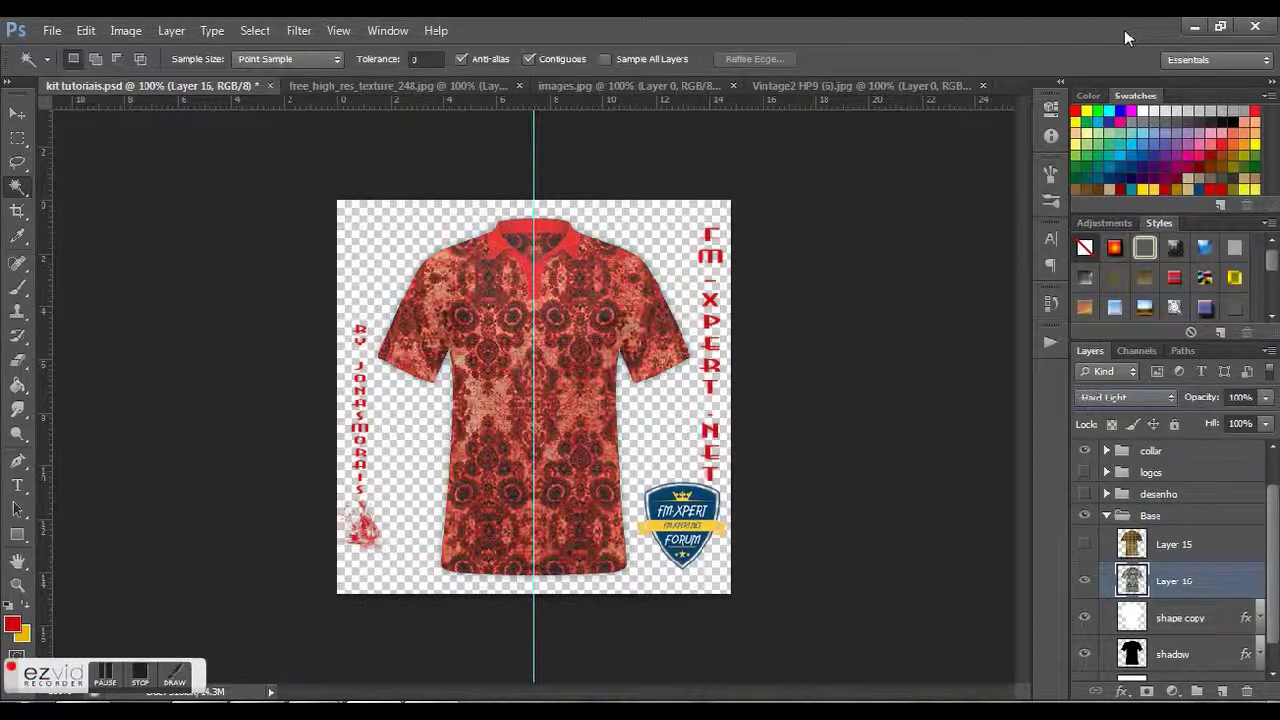
{"action": "key", "text": "Up"}
{"action": "key", "text": "Up"}
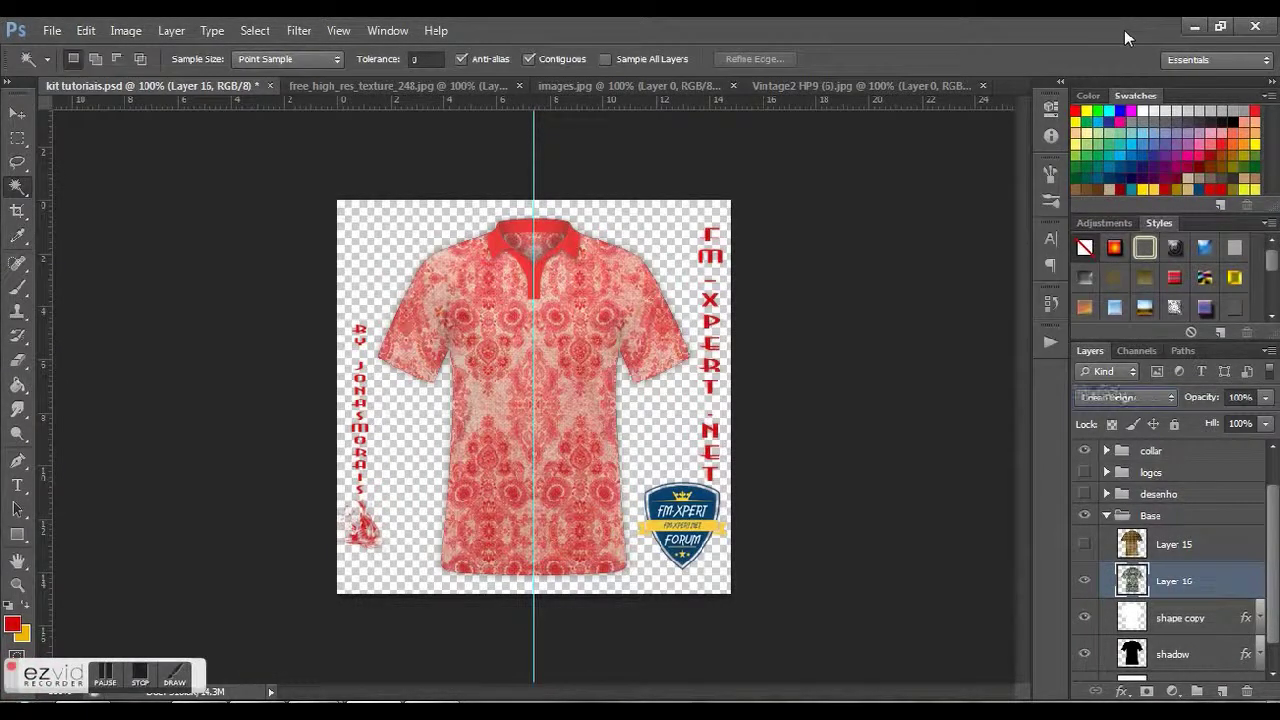
{"action": "key", "text": "Up"}
{"action": "key", "text": "Down"}
{"action": "key", "text": "Down"}
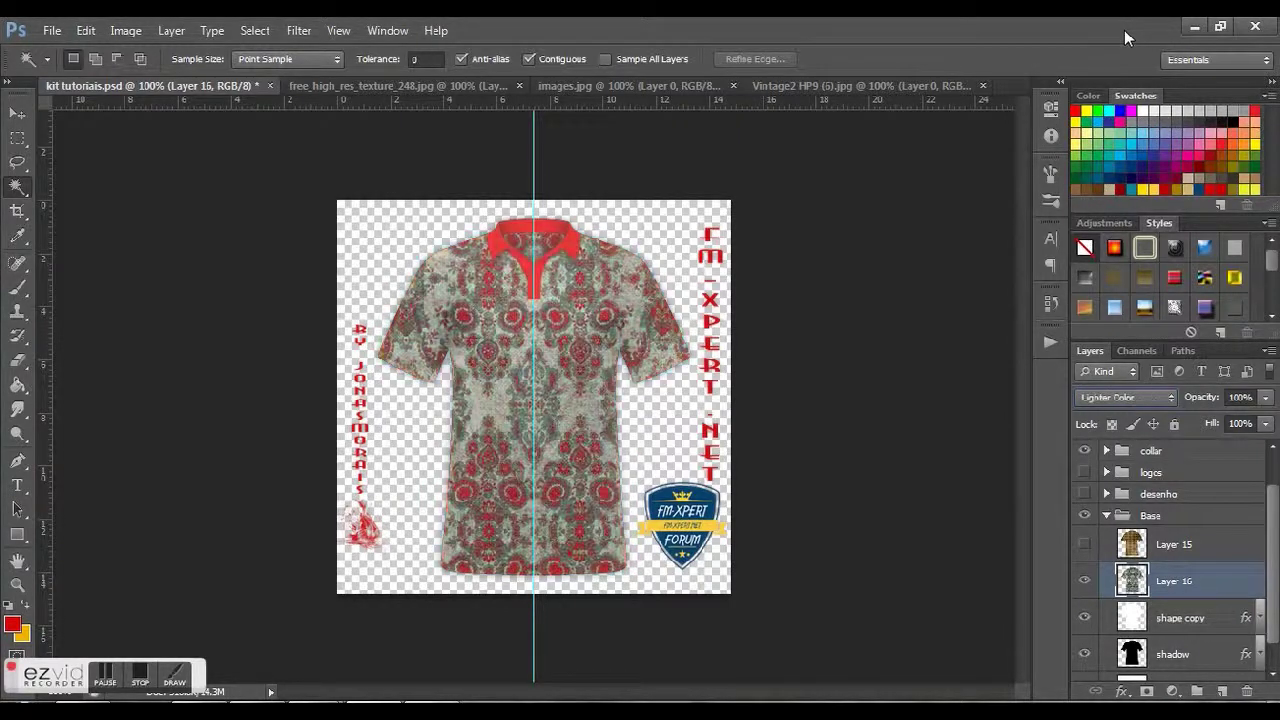
{"action": "key", "text": "Down"}
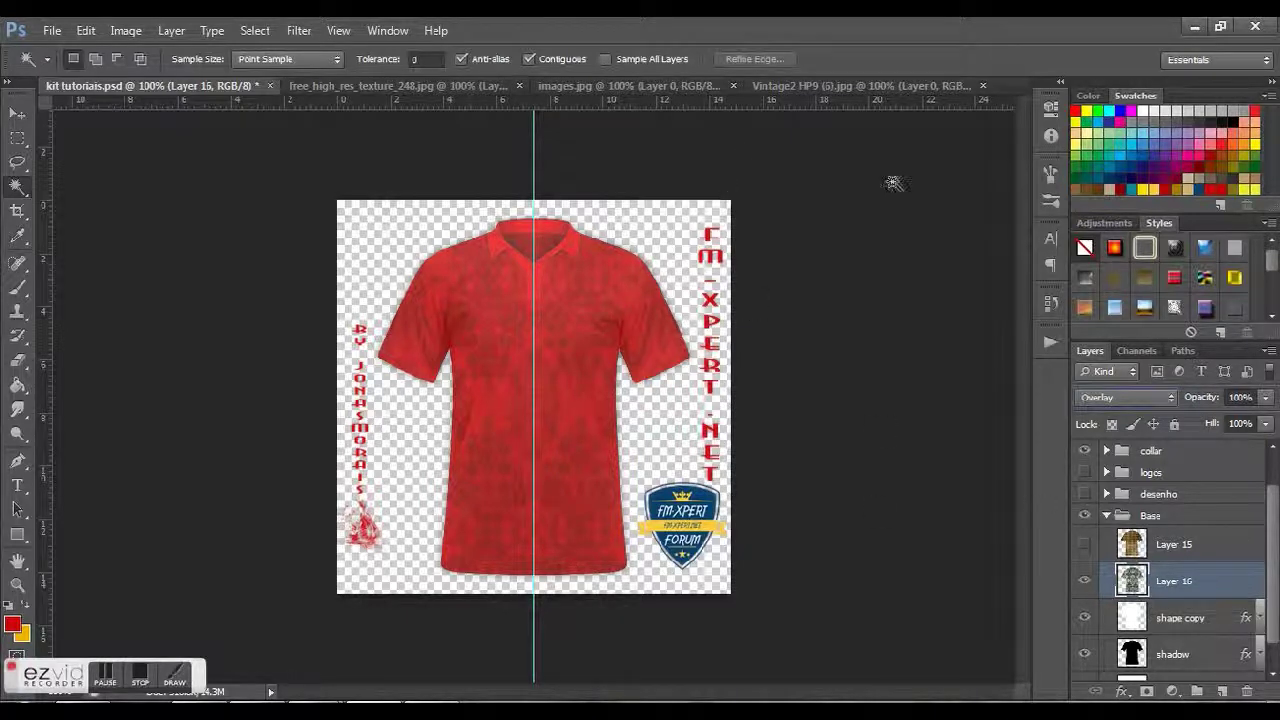
Step: Hide Layer 16, make shape copy the active layer, and open 2000px-England_crest_2009.svg.png from the kits resources folder
{"action": "left_click", "coordinate": [1085, 583]}
{"action": "left_click", "coordinate": [1220, 626]}
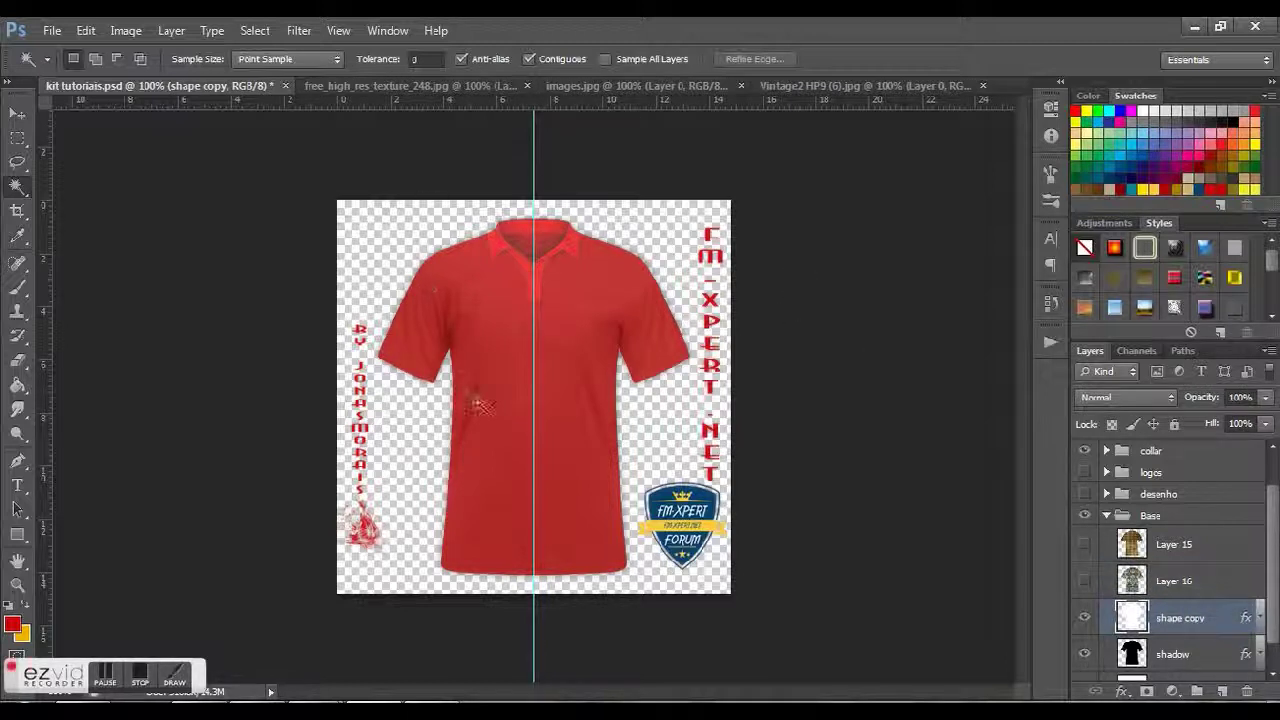
{"action": "left_click", "coordinate": [53, 31]}
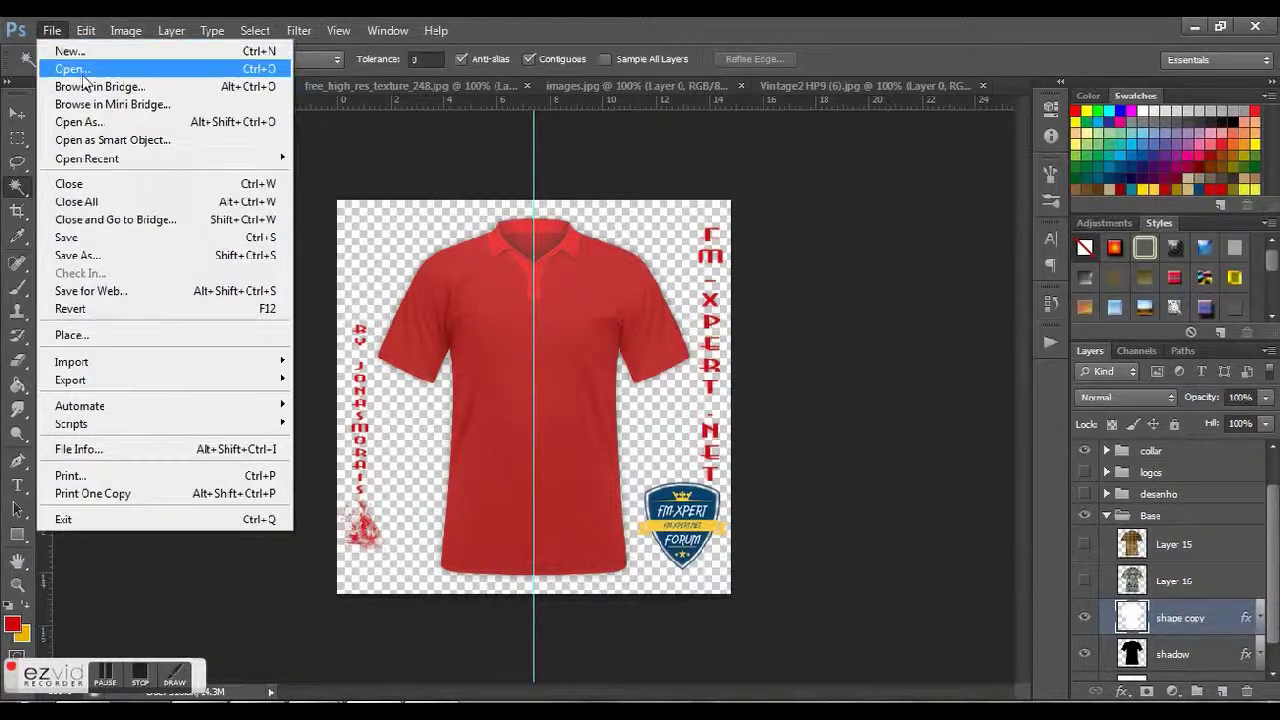
{"action": "left_click", "coordinate": [70, 69]}
{"action": "left_click", "coordinate": [938, 134]}
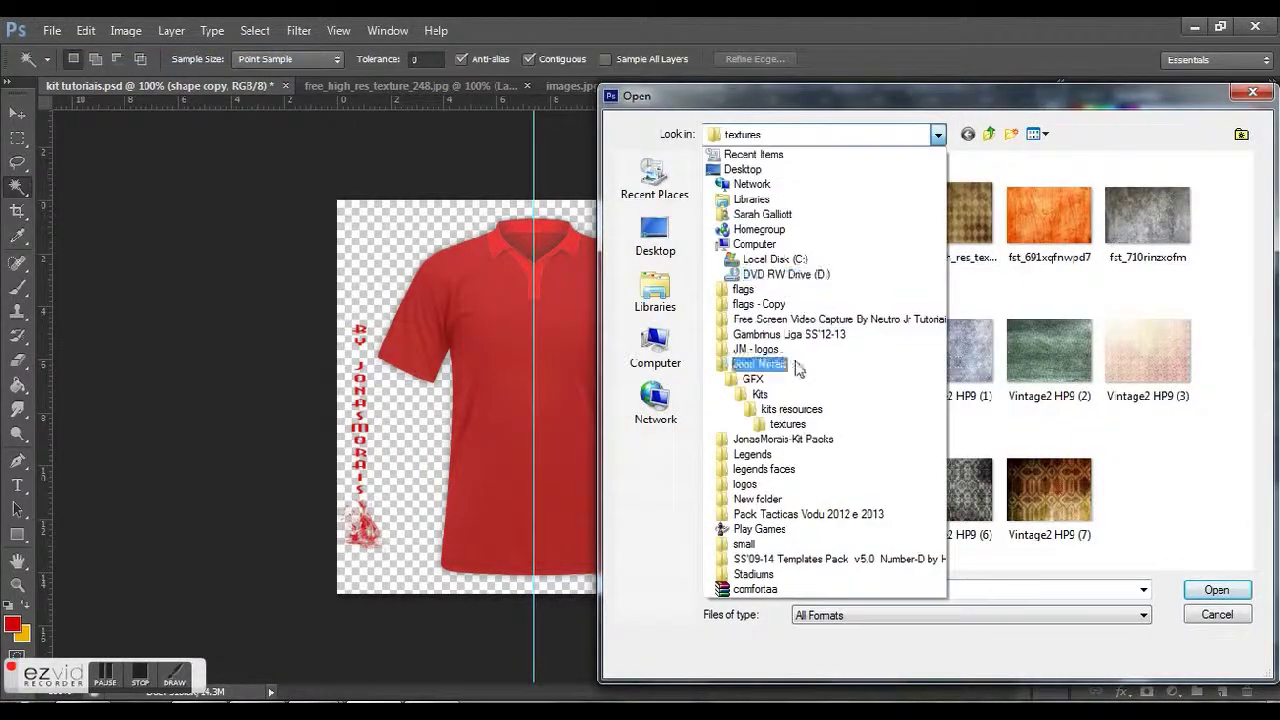
{"action": "left_click", "coordinate": [788, 416]}
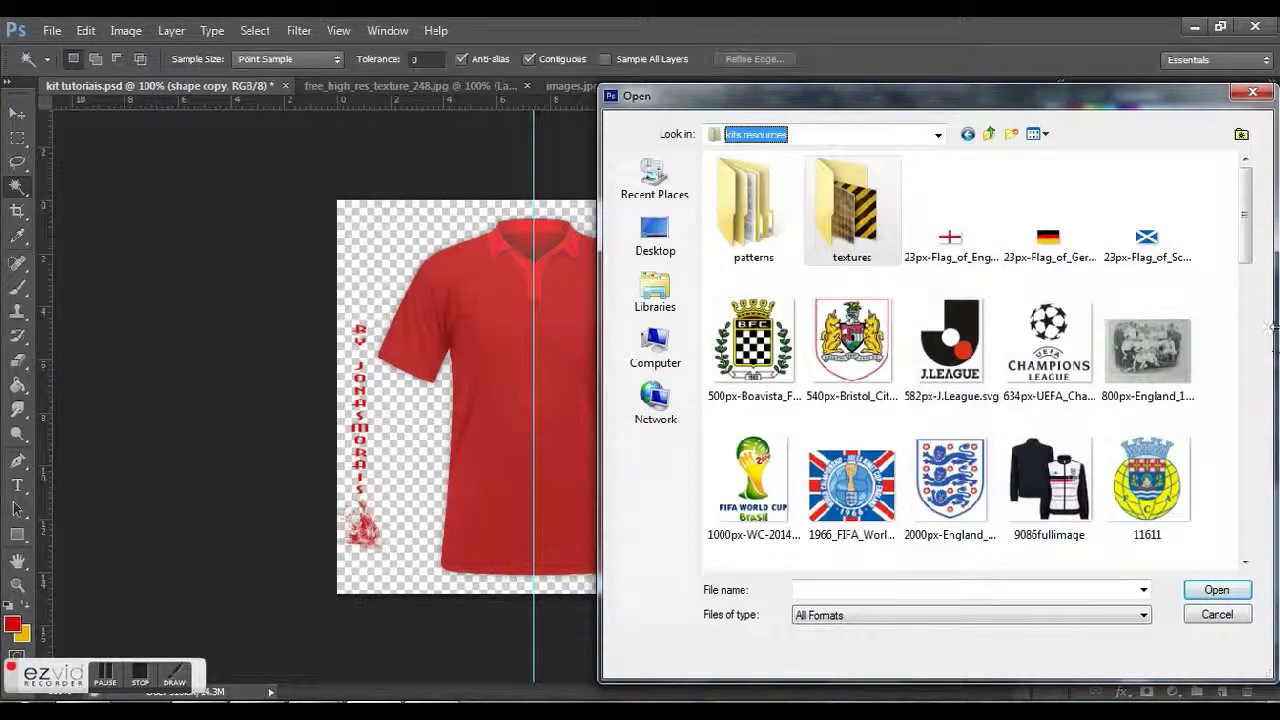
{"action": "double_click", "coordinate": [960, 505]}
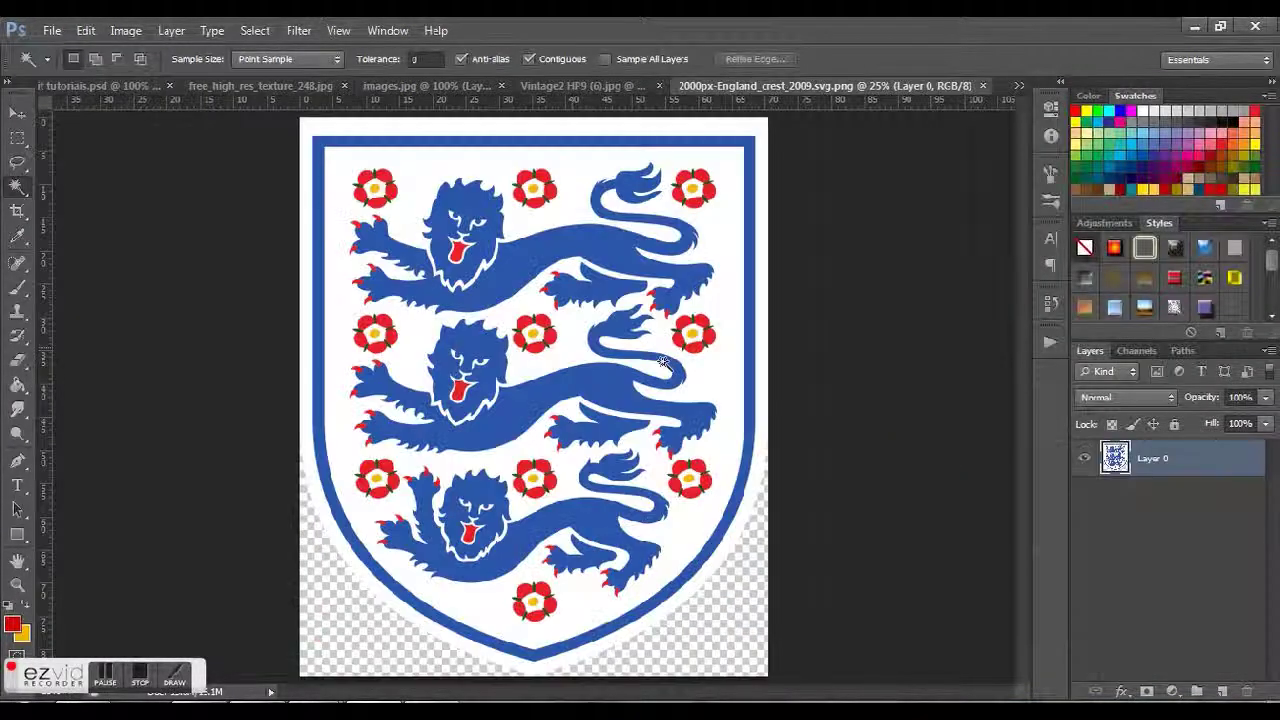
Step: Duplicate the England crest layer into kit tutoriais.psd and switch to that document
{"action": "right_click", "coordinate": [1210, 465]}
{"action": "left_click", "coordinate": [1080, 110]}
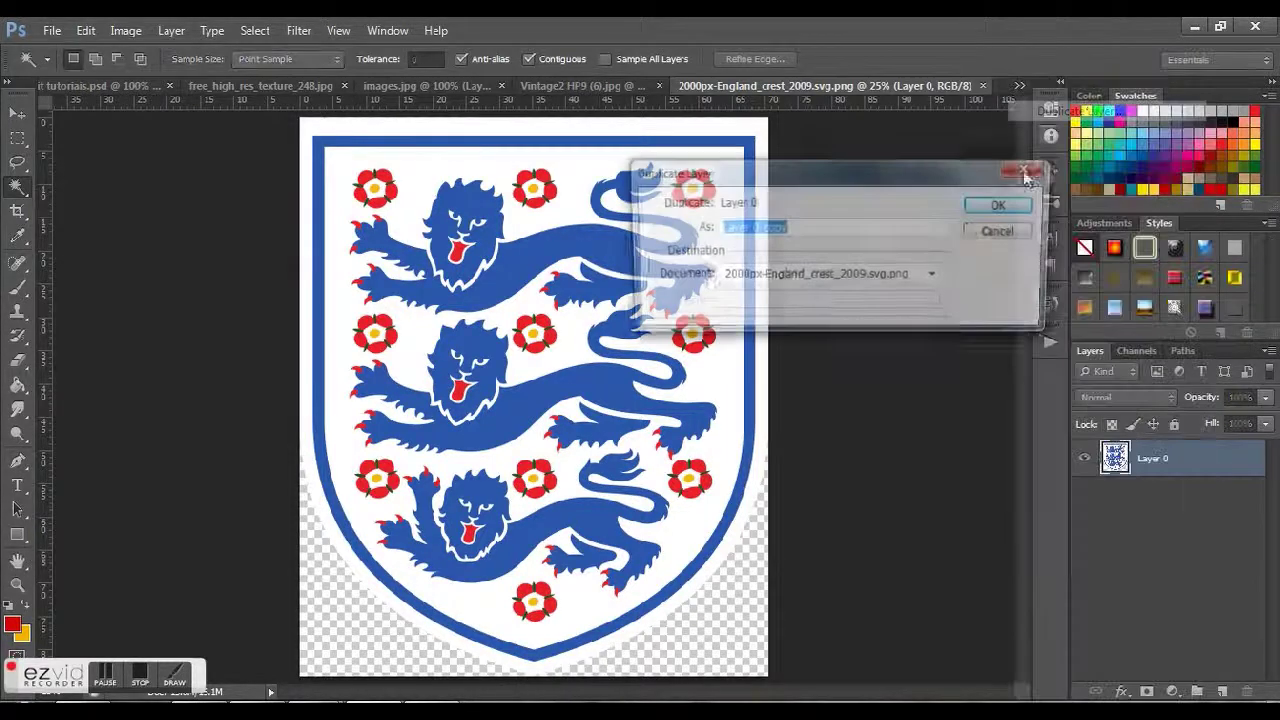
{"action": "left_click", "coordinate": [866, 276]}
{"action": "left_click", "coordinate": [827, 296]}
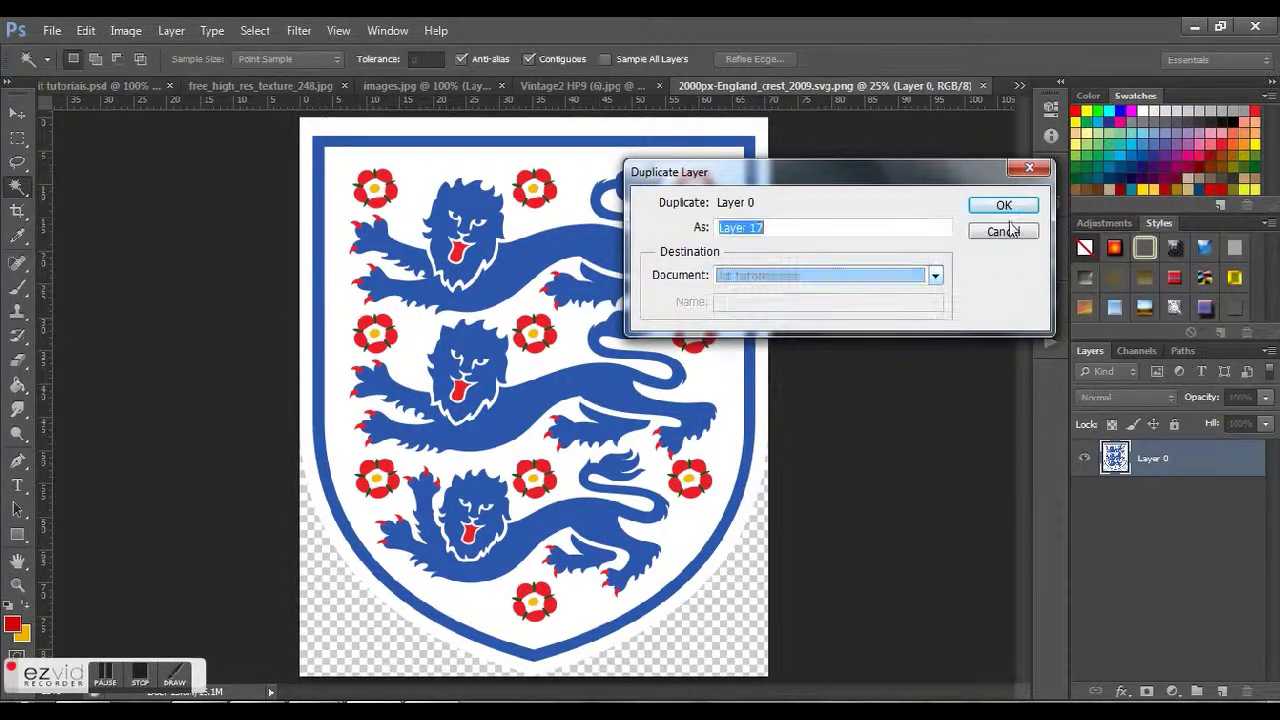
{"action": "left_click", "coordinate": [1003, 205]}
{"action": "left_click", "coordinate": [105, 85]}
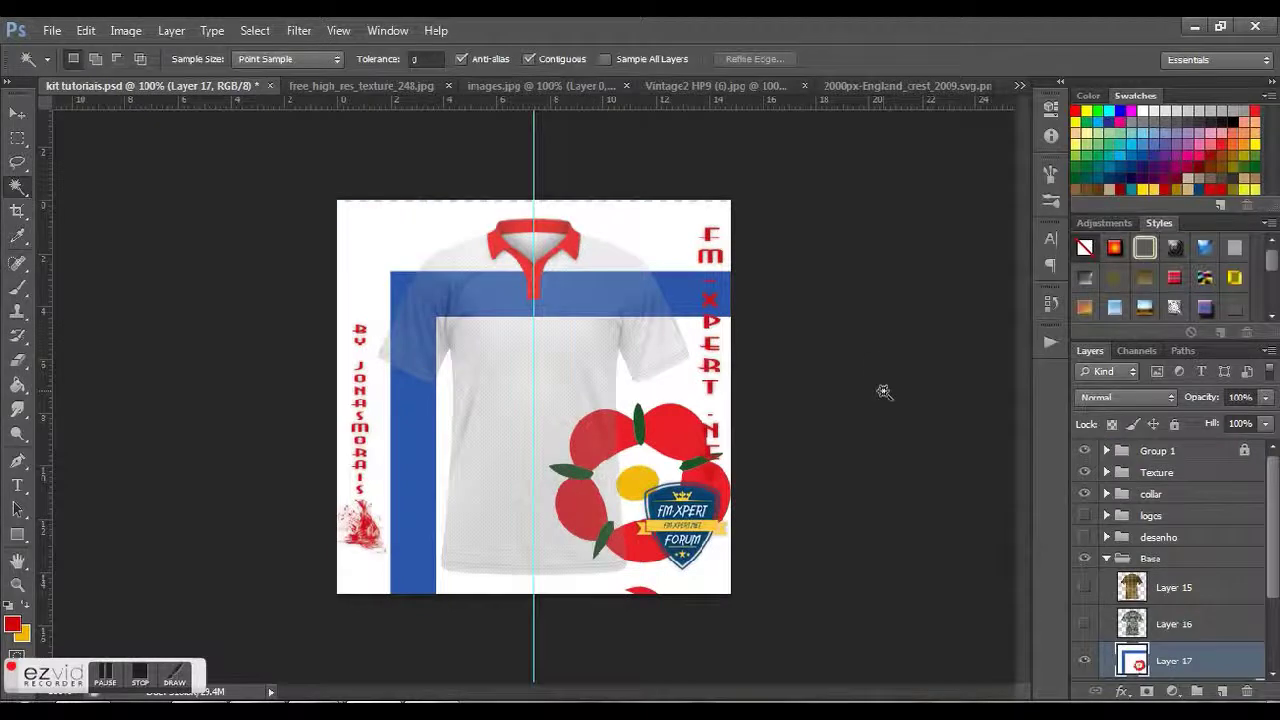
Step: Move the oversized crest layer around the shirt canvas with the Move tool to reach its upper corner
{"action": "left_click", "coordinate": [20, 115]}
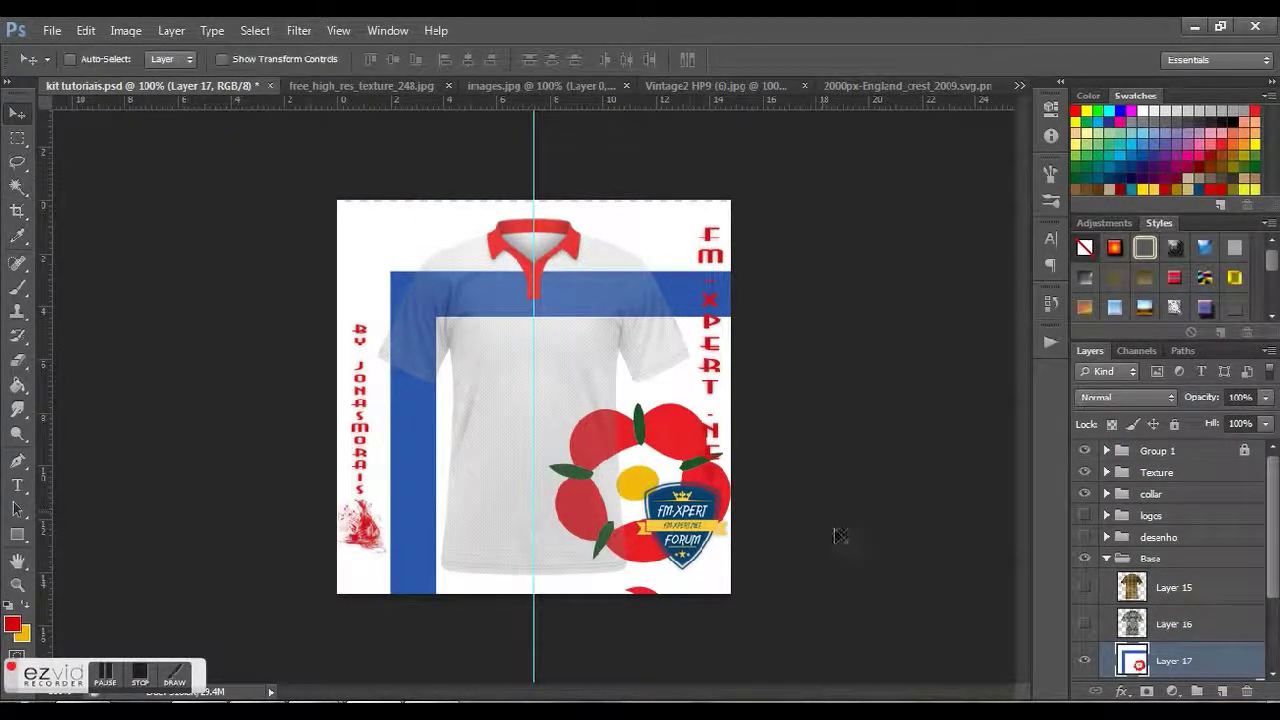
{"action": "left_click_drag", "start_coordinate": [705, 515], "coordinate": [205, 188]}
{"action": "left_click_drag", "start_coordinate": [440, 308], "coordinate": [693, 467]}
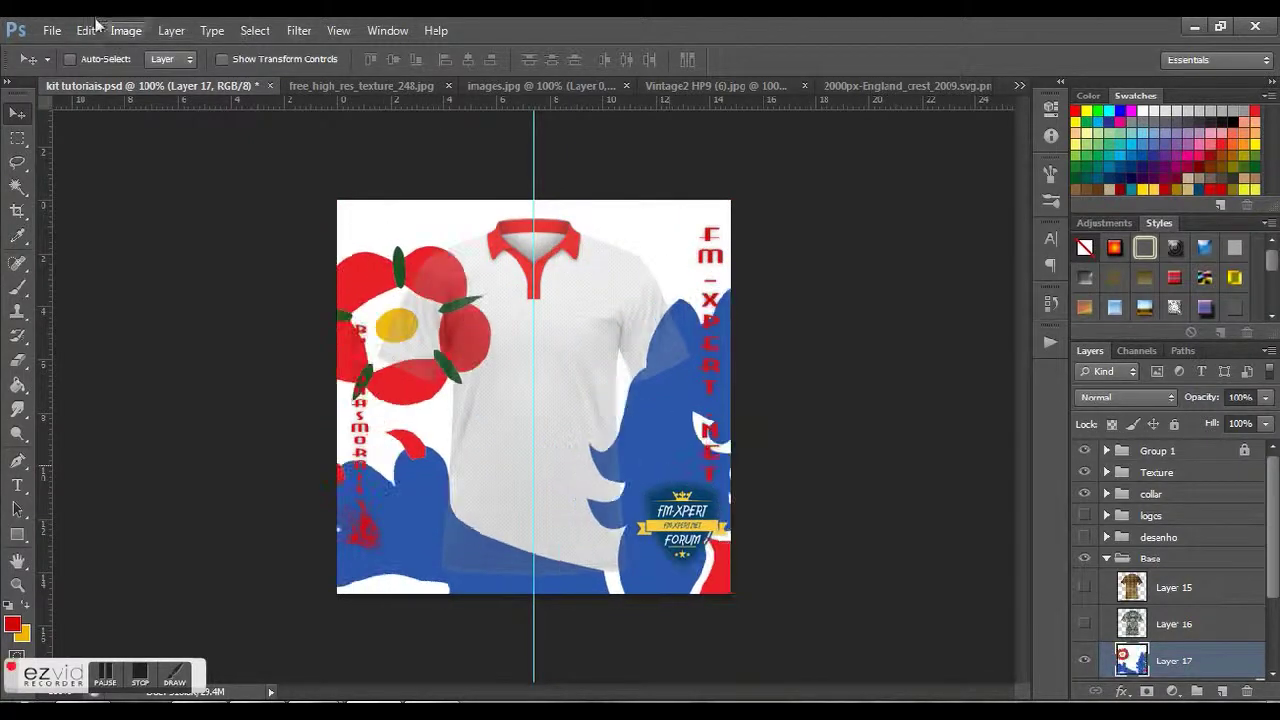
Step: Scale the crest layer down to about 57%, repositioning it to reach its corner
{"action": "left_click", "coordinate": [86, 30]}
{"action": "mouse_move", "coordinate": [300, 380]}
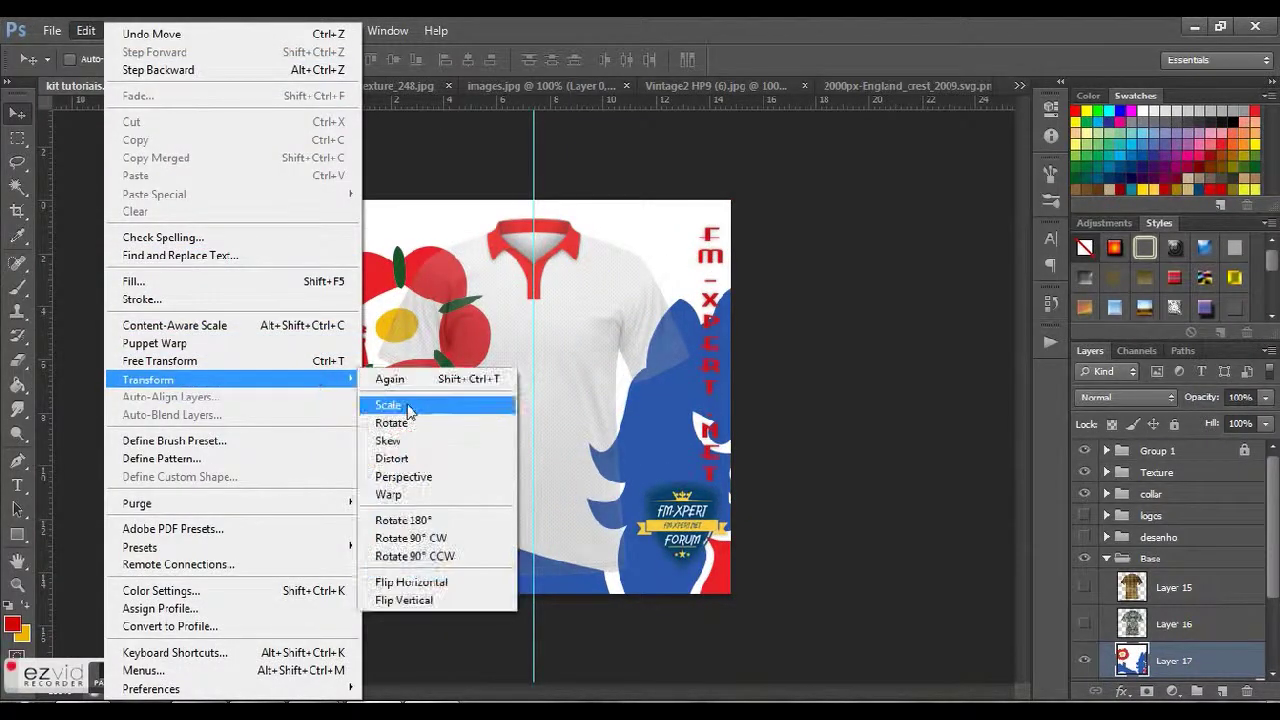
{"action": "left_click", "coordinate": [383, 404]}
{"action": "left_click_drag", "start_coordinate": [292, 246], "coordinate": [388, 483]}
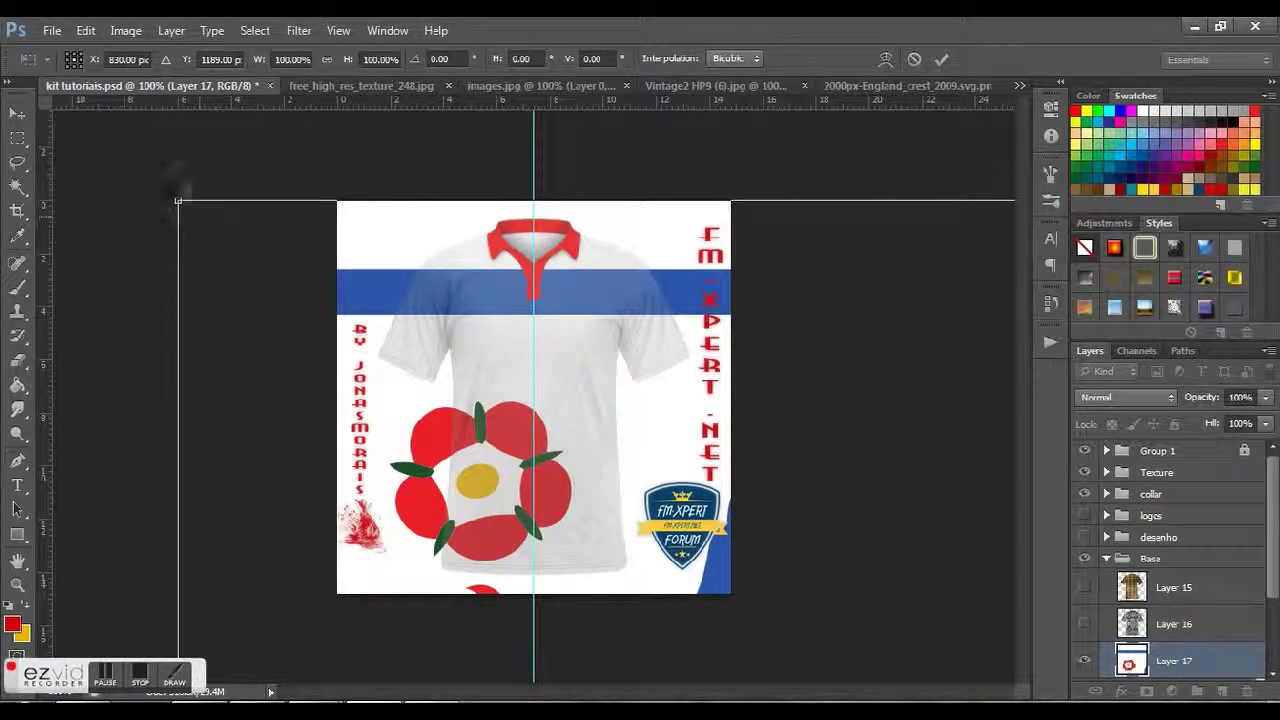
{"action": "left_click_drag", "start_coordinate": [178, 200], "coordinate": [540, 631]}
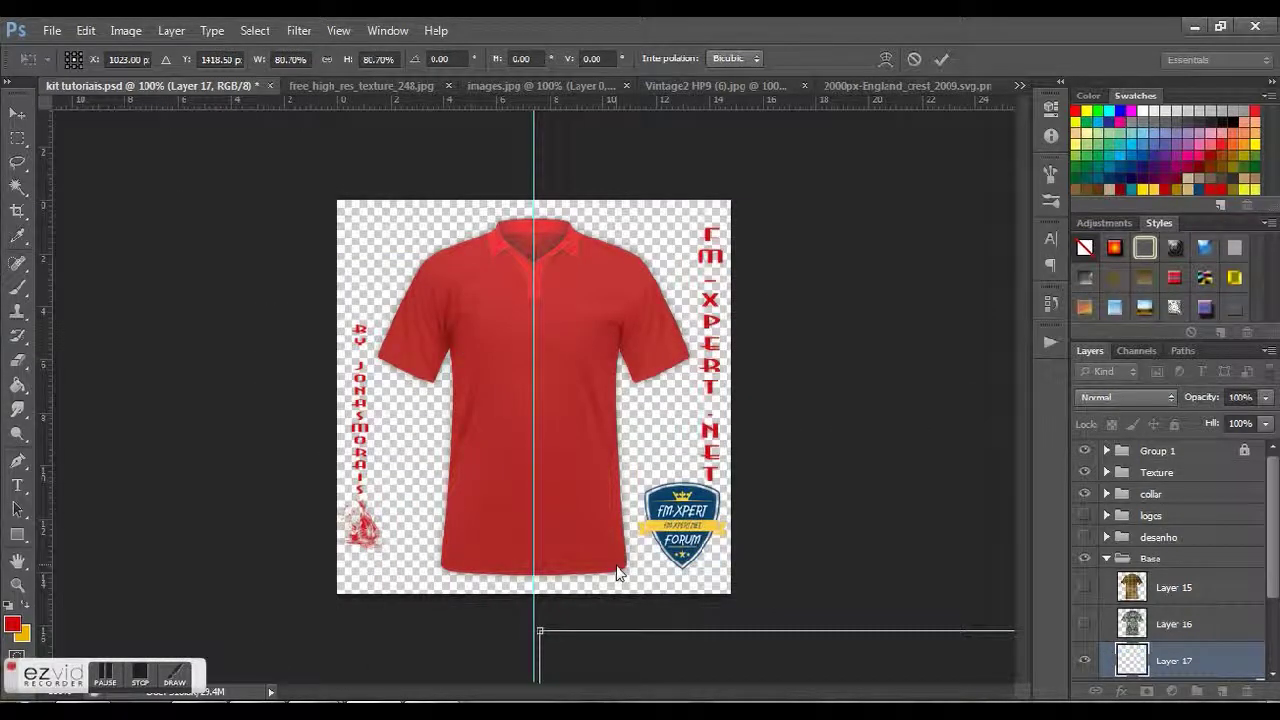
{"action": "left_click_drag", "start_coordinate": [742, 651], "coordinate": [411, 184]}
{"action": "left_click_drag", "start_coordinate": [203, 163], "coordinate": [716, 678]}
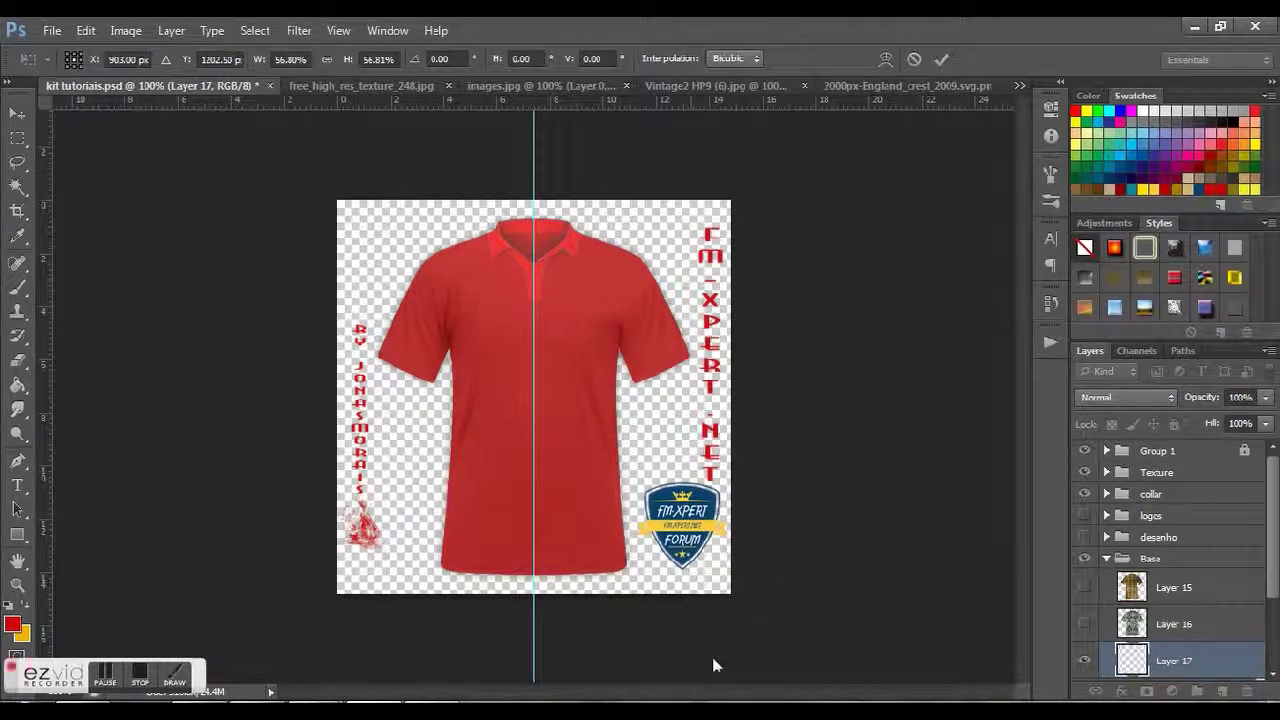
Step: Nudge the crest layer up 30 px and move it back over the shirt
{"action": "key", "text": "Up"}
{"action": "key", "text": "Up"}
{"action": "key", "text": "Up"}
{"action": "key", "text": "Up"}
{"action": "key", "text": "Up"}
{"action": "key", "text": "Up"}
{"action": "key", "text": "Up"}
{"action": "key", "text": "Up"}
{"action": "key", "text": "Up"}
{"action": "key", "text": "Up"}
{"action": "key", "text": "Up"}
{"action": "key", "text": "Up"}
{"action": "key", "text": "Up"}
{"action": "key", "text": "Up"}
{"action": "key", "text": "Up"}
{"action": "key", "text": "Up"}
{"action": "key", "text": "Up"}
{"action": "key", "text": "Up"}
{"action": "key", "text": "Up"}
{"action": "key", "text": "Up"}
{"action": "key", "text": "Up"}
{"action": "key", "text": "Up"}
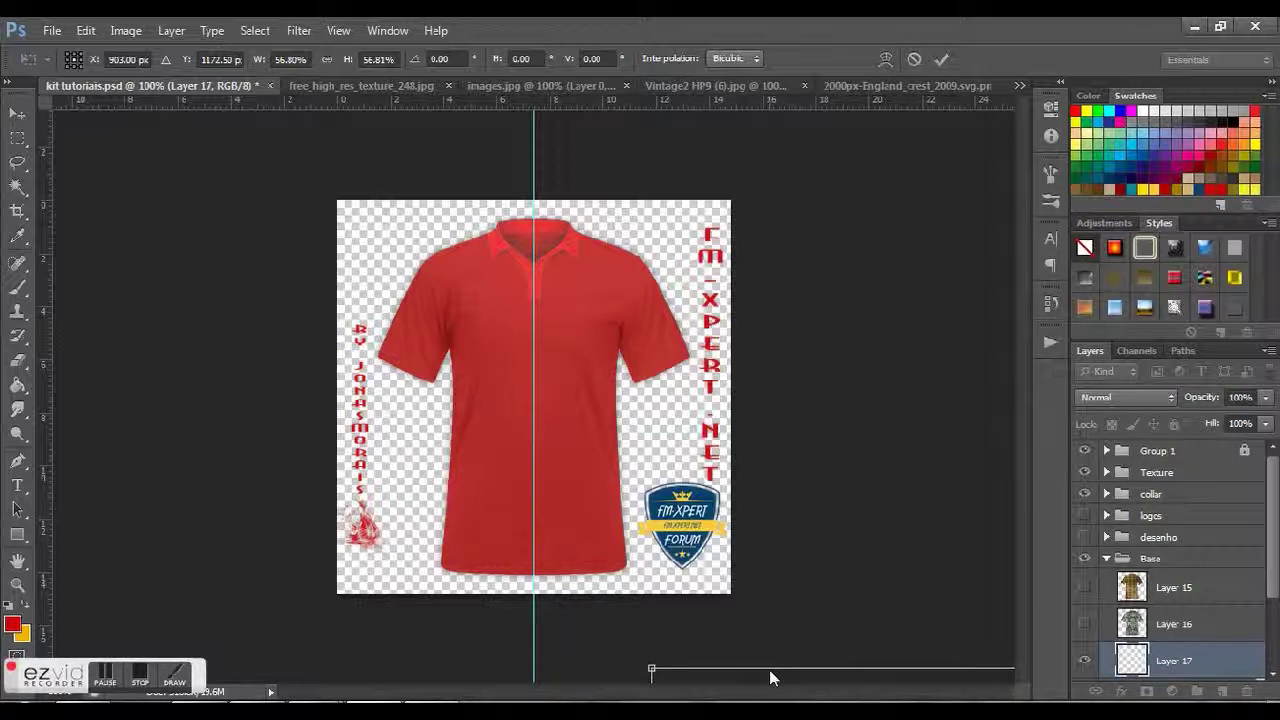
{"action": "left_click_drag", "start_coordinate": [710, 607], "coordinate": [263, 190]}
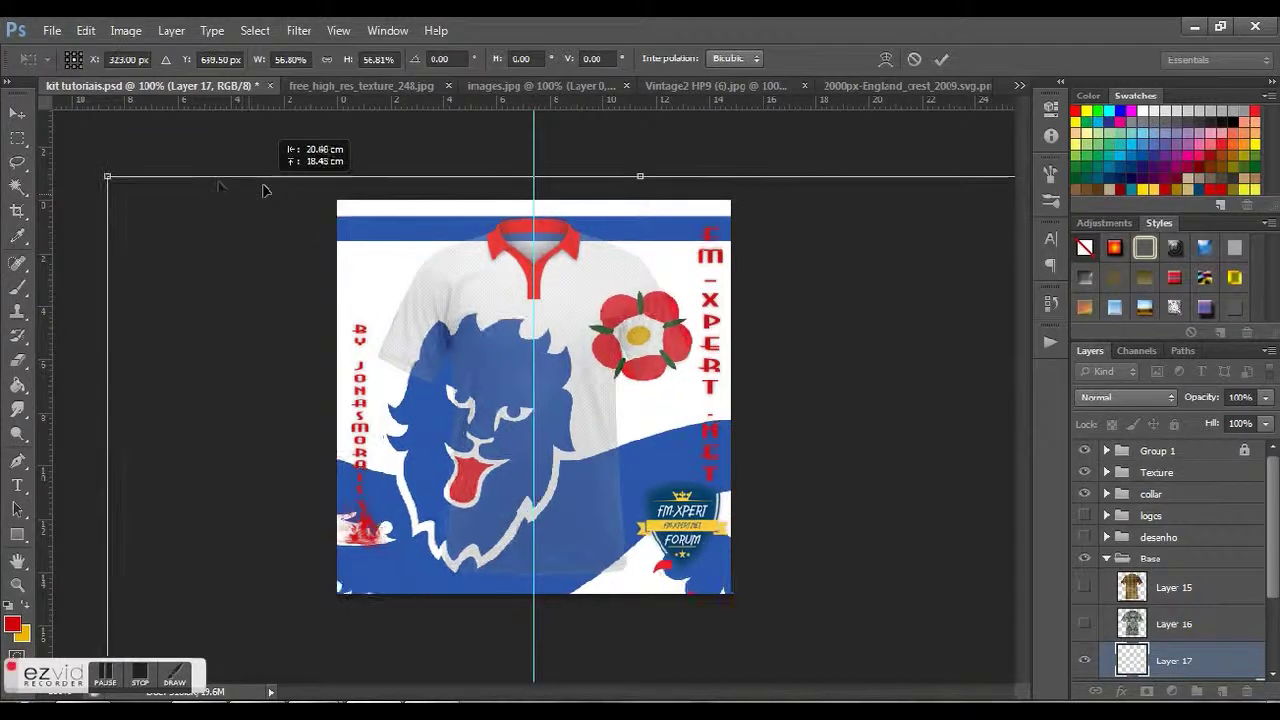
Step: Scale the crest layer down further to about 27% and position it over the shirt
{"action": "left_click_drag", "start_coordinate": [107, 176], "coordinate": [400, 375]}
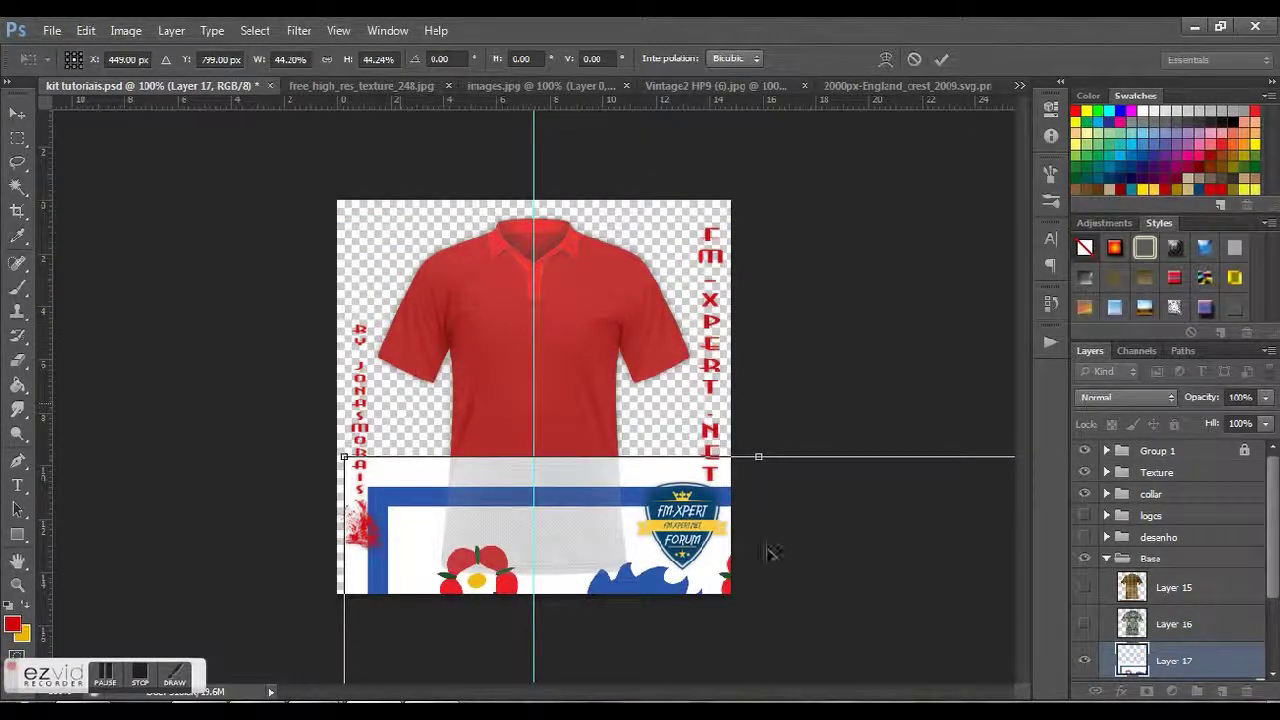
{"action": "left_click_drag", "start_coordinate": [735, 537], "coordinate": [602, 257]}
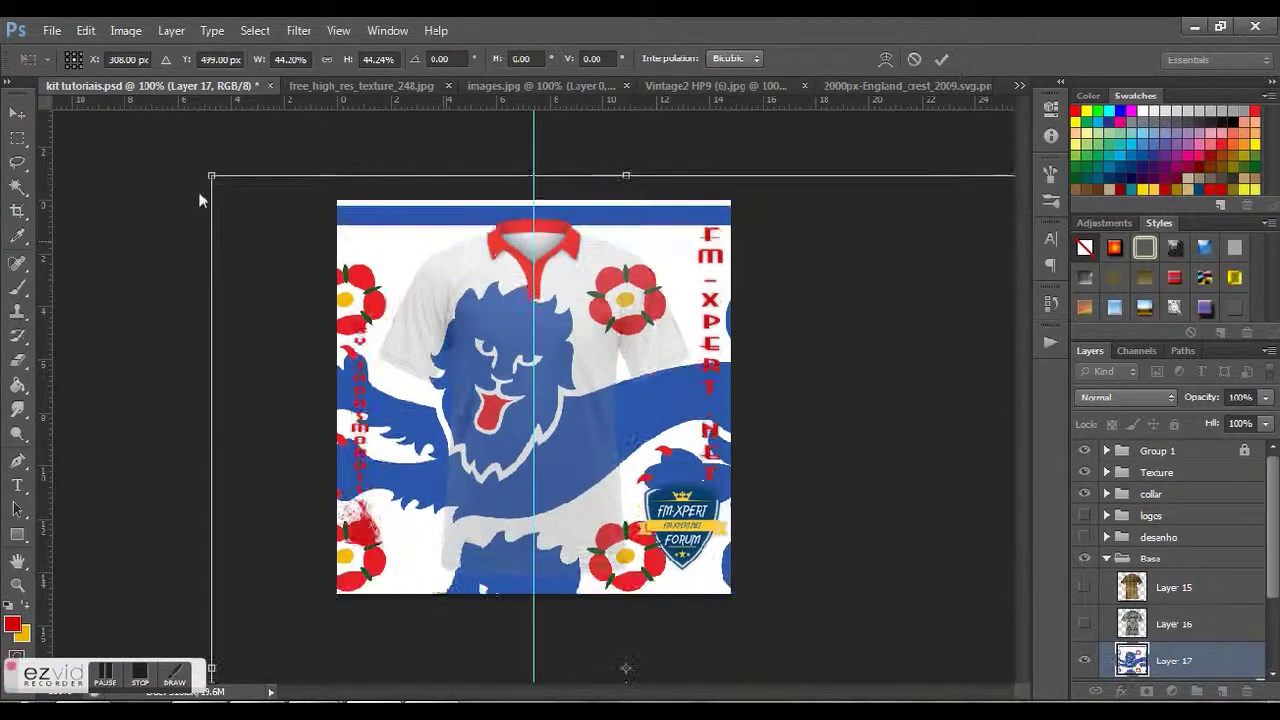
{"action": "left_click_drag", "start_coordinate": [211, 177], "coordinate": [440, 447]}
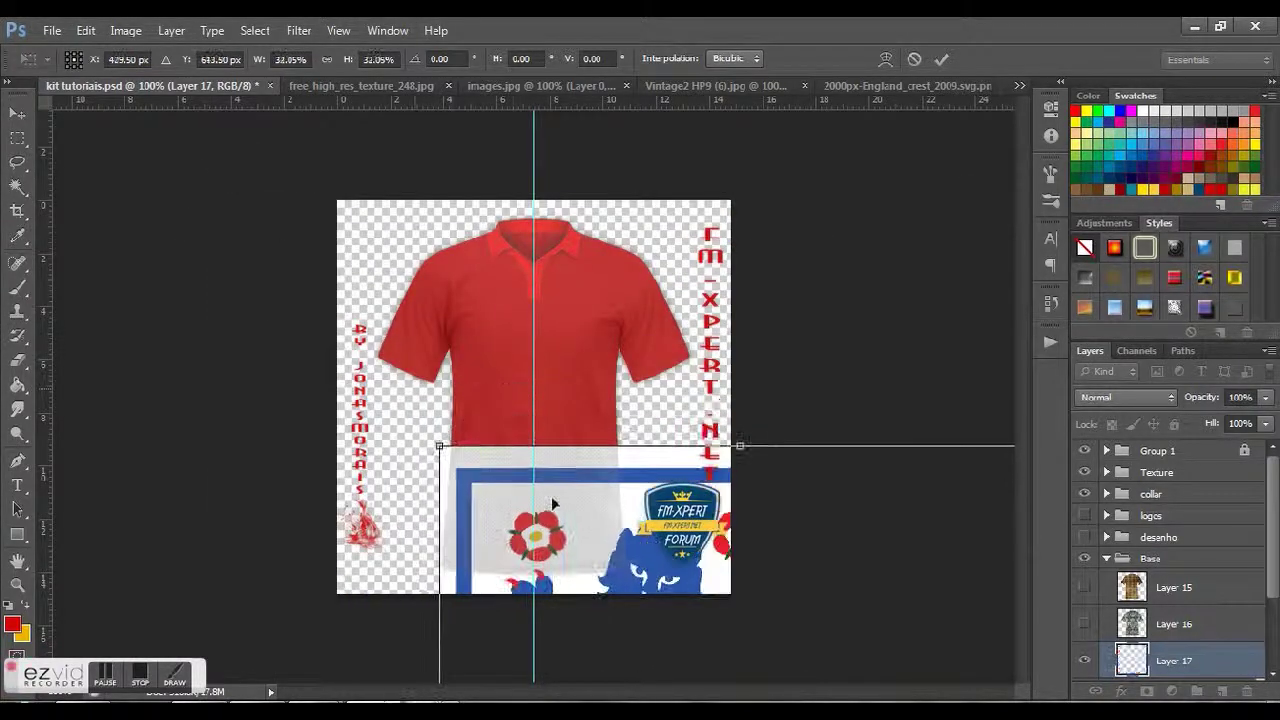
{"action": "left_click_drag", "start_coordinate": [553, 500], "coordinate": [373, 255]}
{"action": "left_click_drag", "start_coordinate": [260, 202], "coordinate": [349, 314]}
{"action": "left_click_drag", "start_coordinate": [627, 584], "coordinate": [568, 447]}
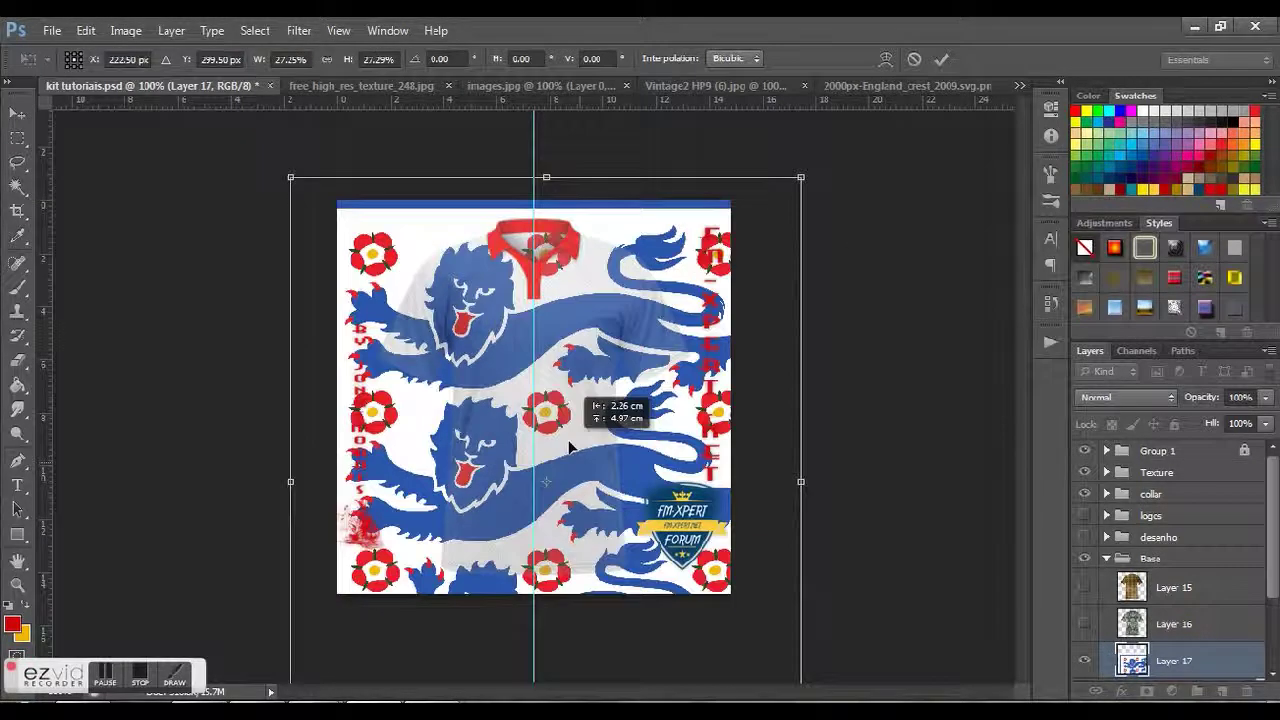
Step: Shrink the crest layer to about 19%, place it over the shirt body and apply the transform
{"action": "left_click_drag", "start_coordinate": [292, 180], "coordinate": [340, 236]}
{"action": "left_click_drag", "start_coordinate": [617, 429], "coordinate": [620, 348]}
{"action": "left_click_drag", "start_coordinate": [340, 169], "coordinate": [394, 235]}
{"action": "left_click_drag", "start_coordinate": [700, 512], "coordinate": [705, 469]}
{"action": "left_click_drag", "start_coordinate": [397, 195], "coordinate": [449, 251]}
{"action": "left_click_drag", "start_coordinate": [697, 592], "coordinate": [666, 567]}
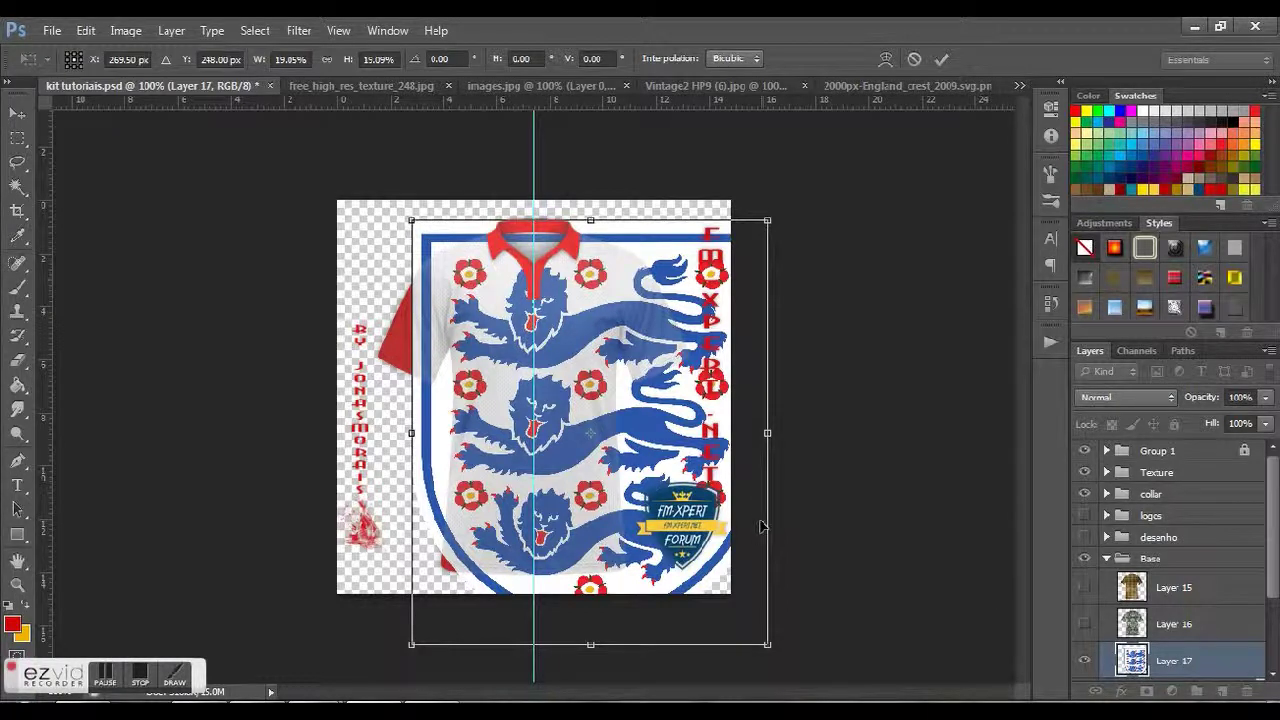
{"action": "left_click", "coordinate": [941, 59]}
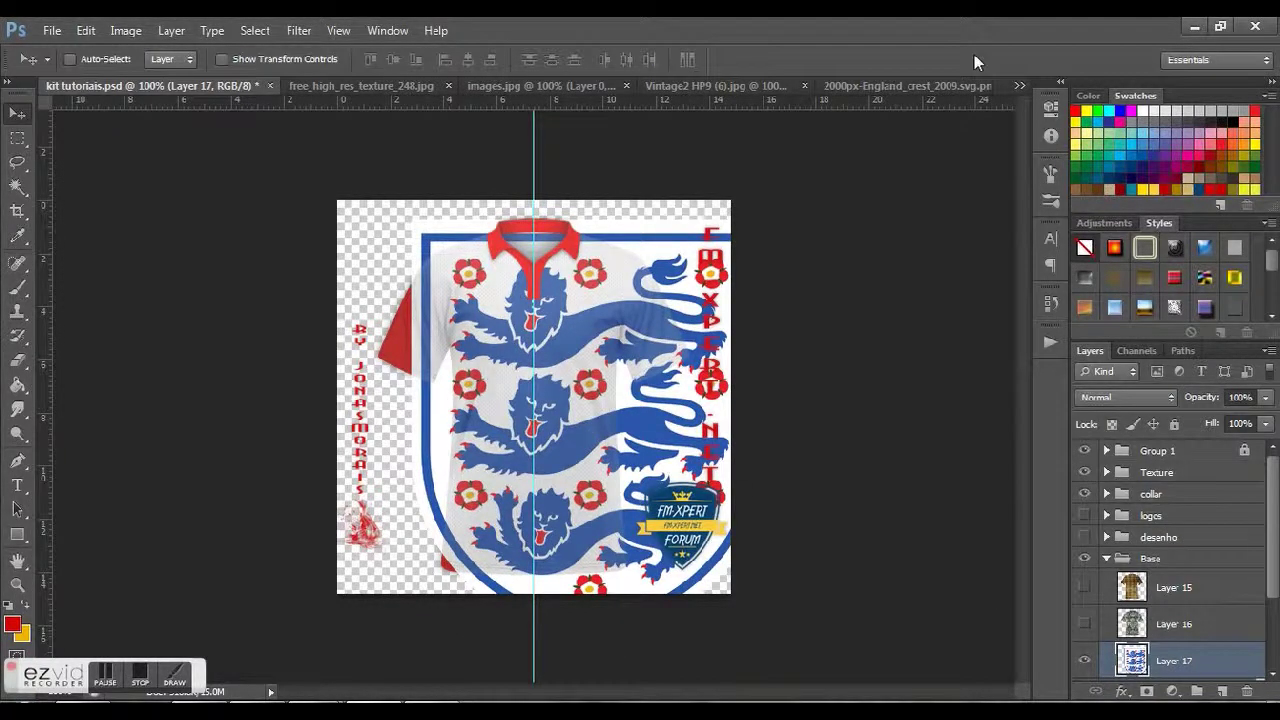
Step: Switch to the England crest document and try selecting its white field with the Magic Wand
{"action": "left_click", "coordinate": [960, 85]}
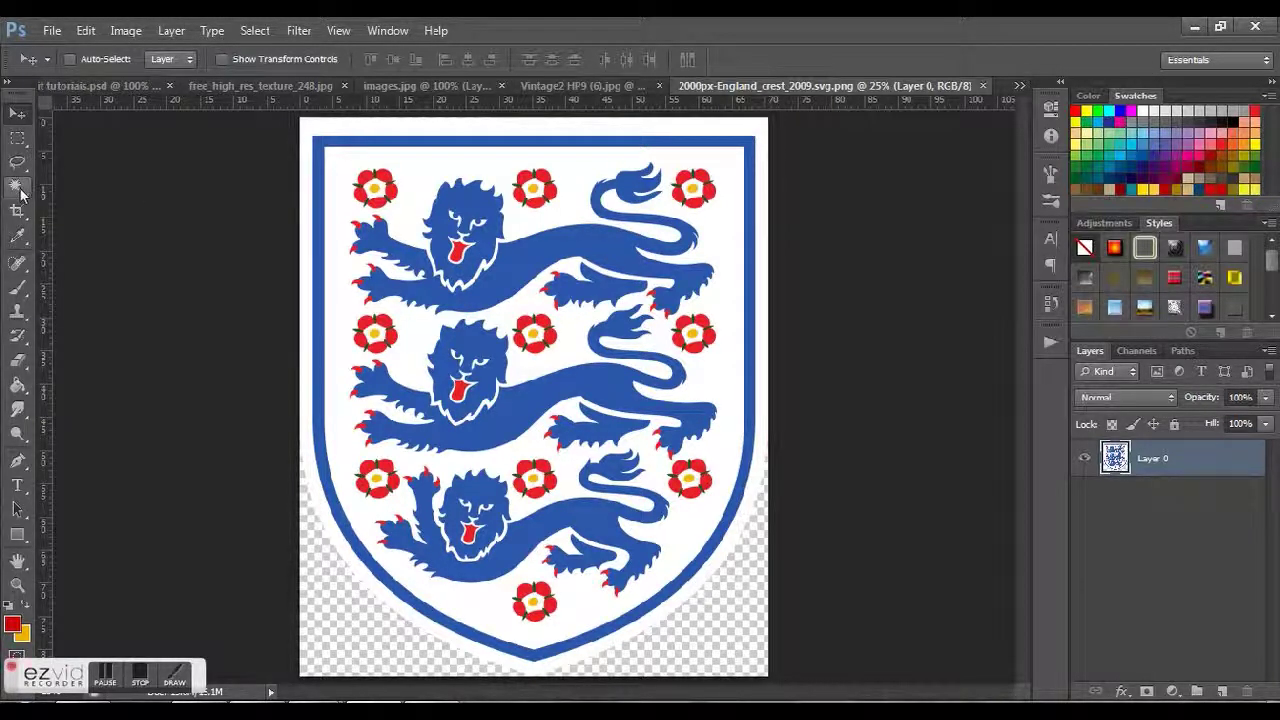
{"action": "key", "text": "w"}
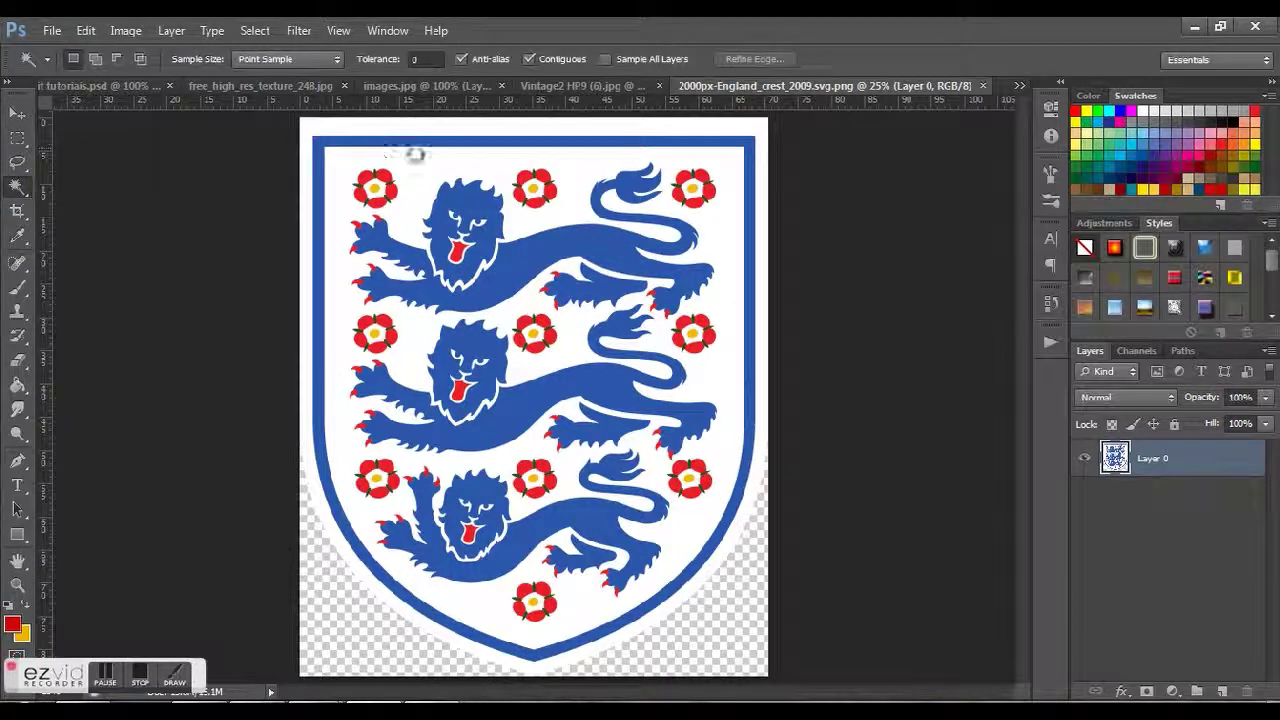
{"action": "left_click", "coordinate": [415, 155]}
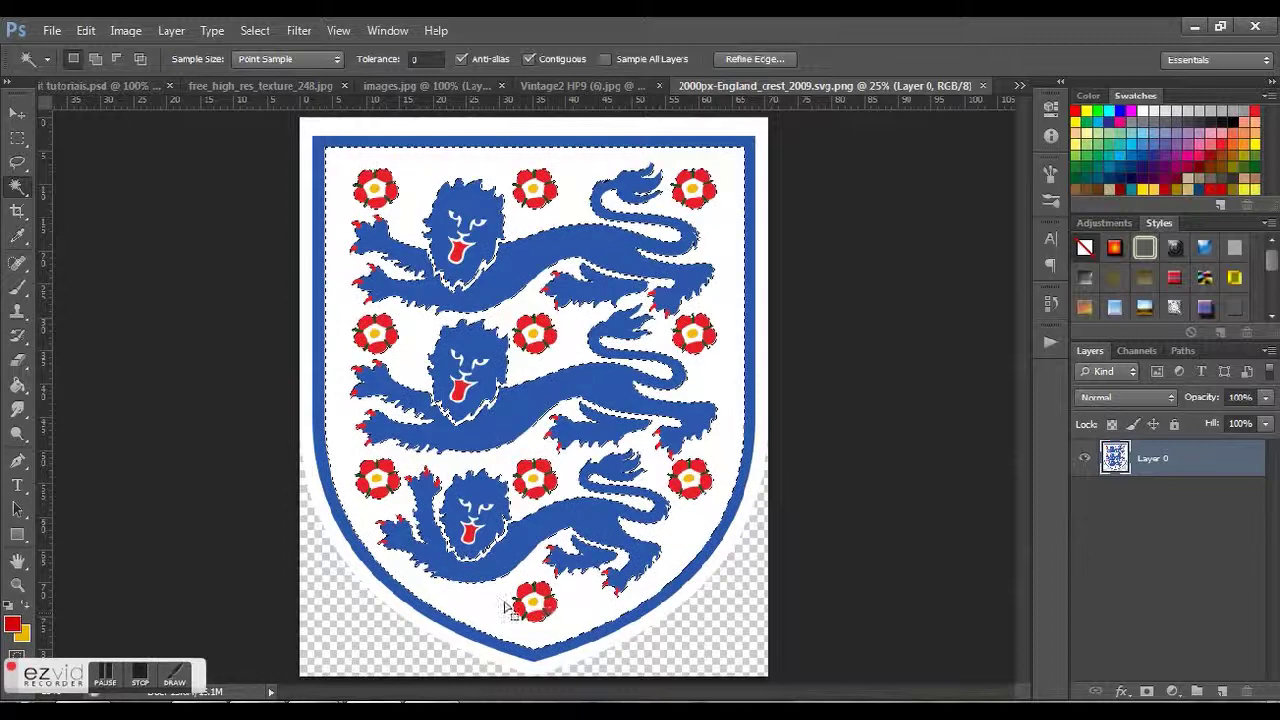
{"action": "left_click", "coordinate": [935, 351]}
Step: Select the crest's top lion with the Magic Wand, adding its head, tongue, hind leg and claws to the selection
{"action": "left_click", "coordinate": [633, 181]}
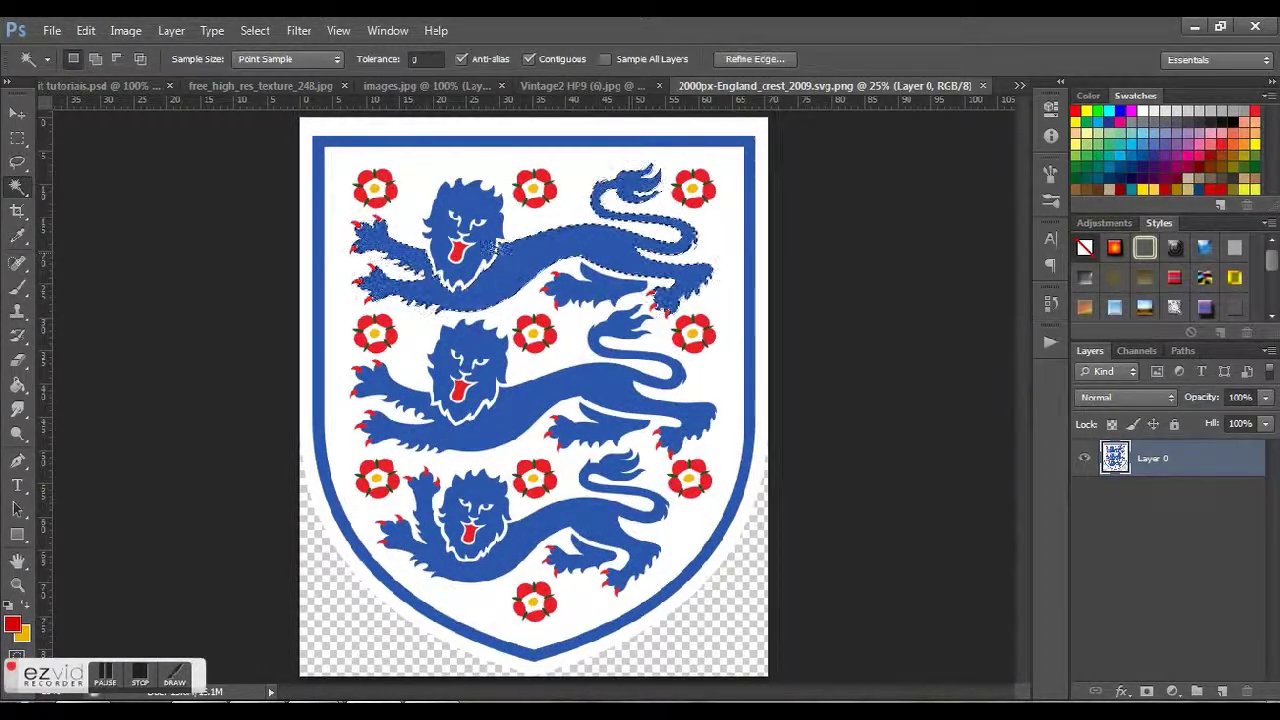
{"action": "left_click", "coordinate": [465, 204], "text": "shift"}
{"action": "left_click", "coordinate": [460, 245], "text": "shift"}
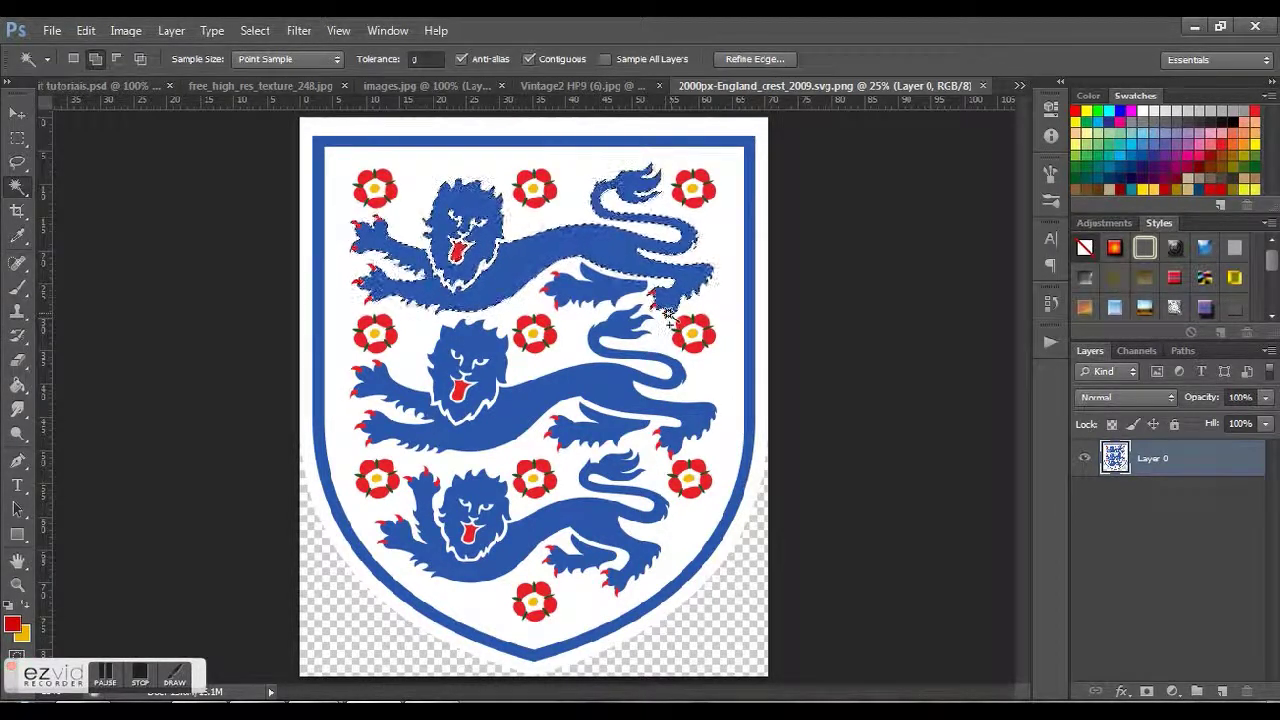
{"action": "left_click", "coordinate": [612, 290]}
{"action": "left_click", "coordinate": [555, 285]}
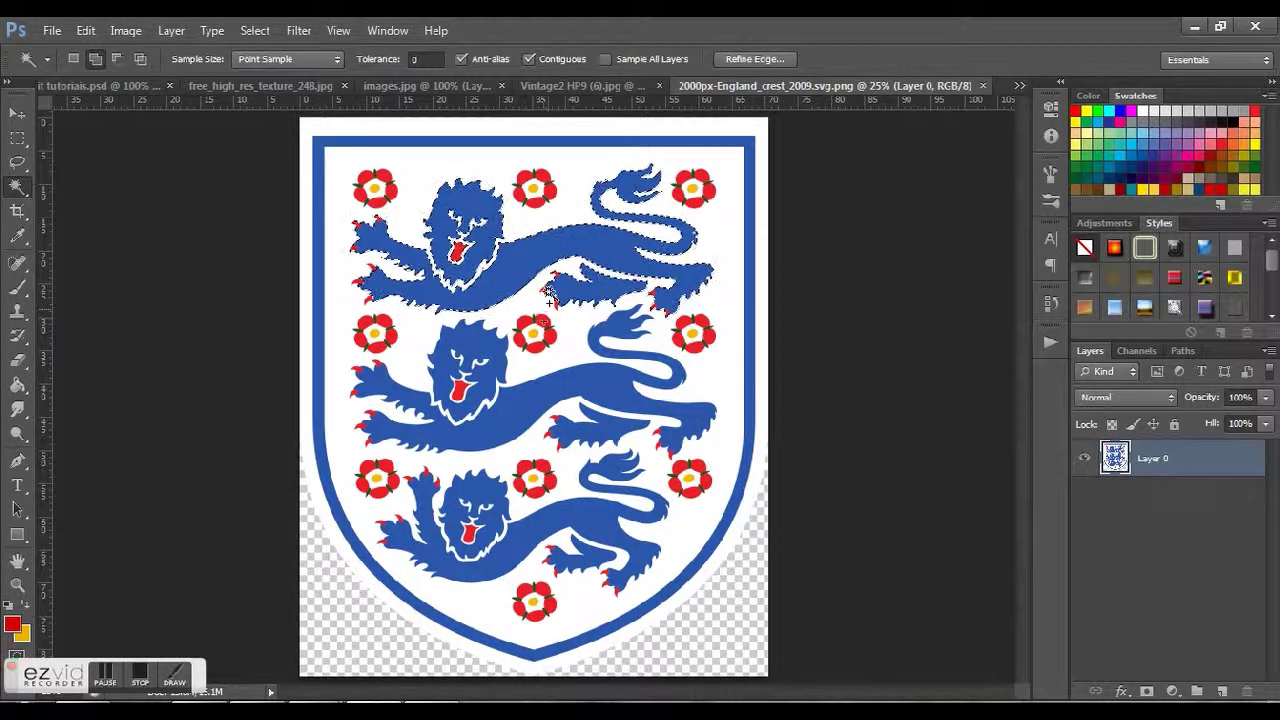
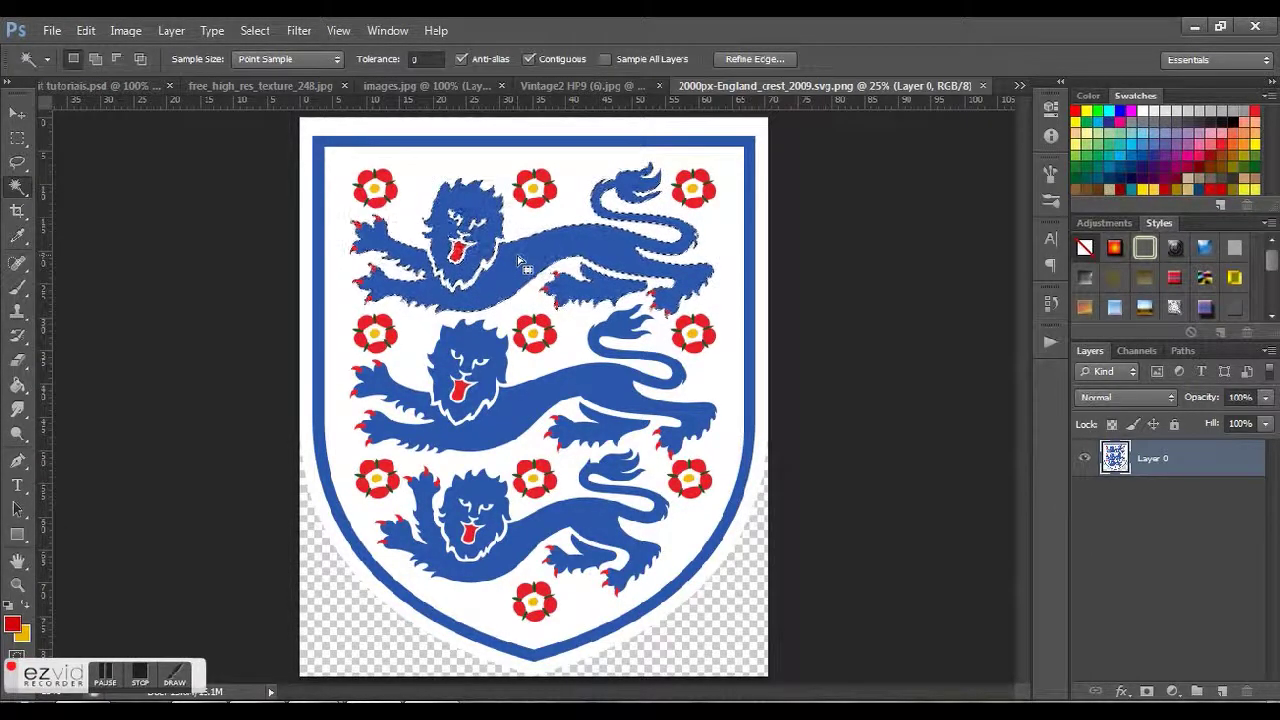
Step: Refine the edge of the top lion's selection, adjusting the radius and outputting to Selection
{"action": "right_click", "coordinate": [518, 262]}
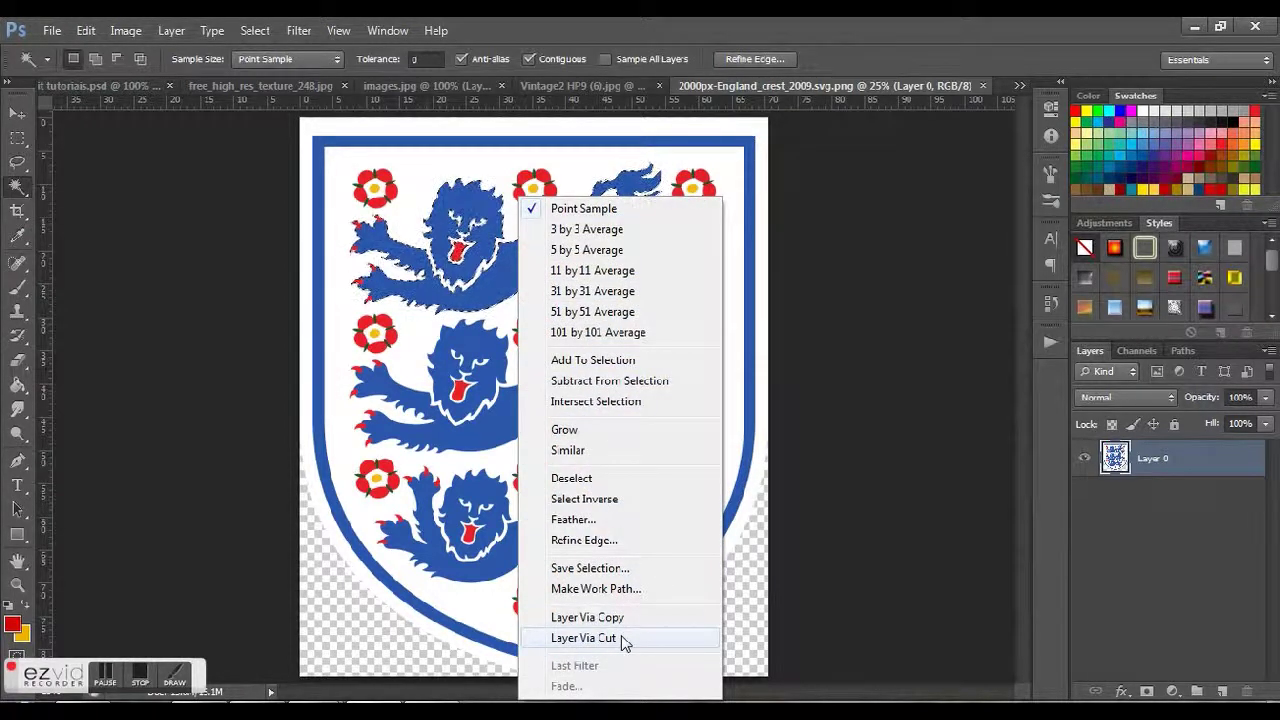
{"action": "left_click", "coordinate": [594, 542]}
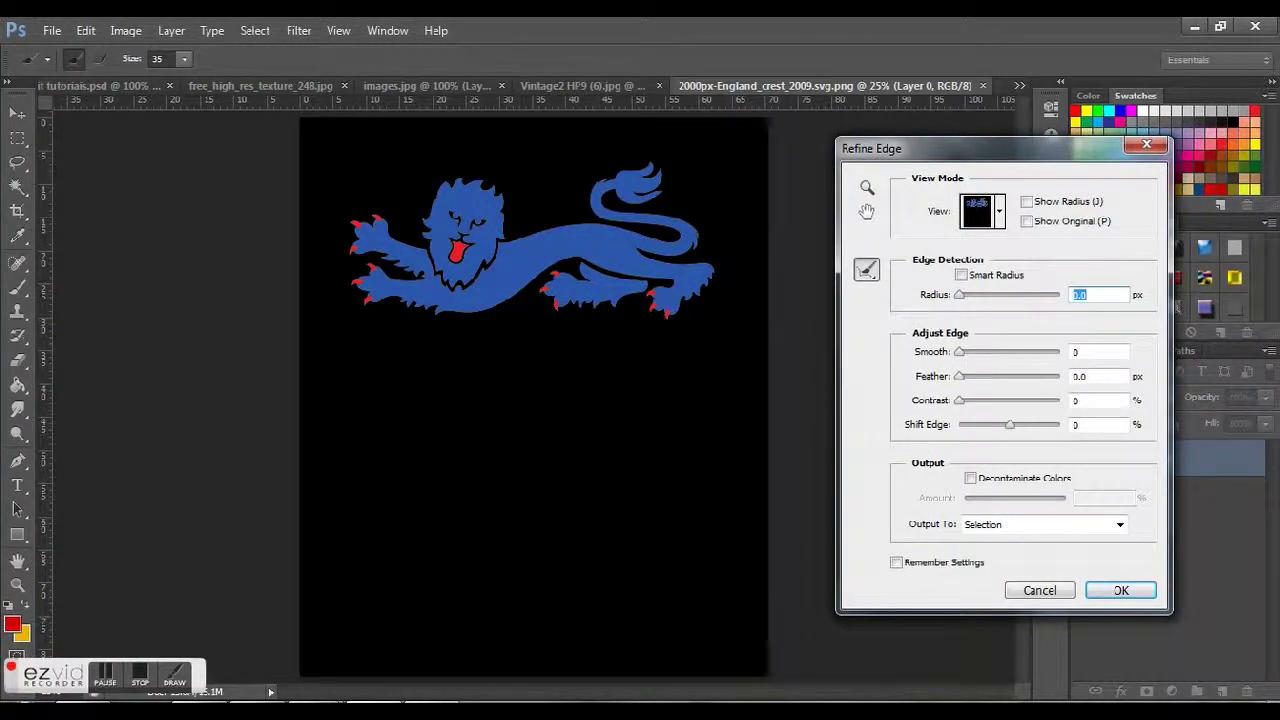
{"action": "key", "text": "Up"}
{"action": "key", "text": "Down"}
{"action": "key", "text": "Up"}
{"action": "key", "text": "Down"}
{"action": "key", "text": "Up"}
{"action": "left_click", "coordinate": [1120, 592]}
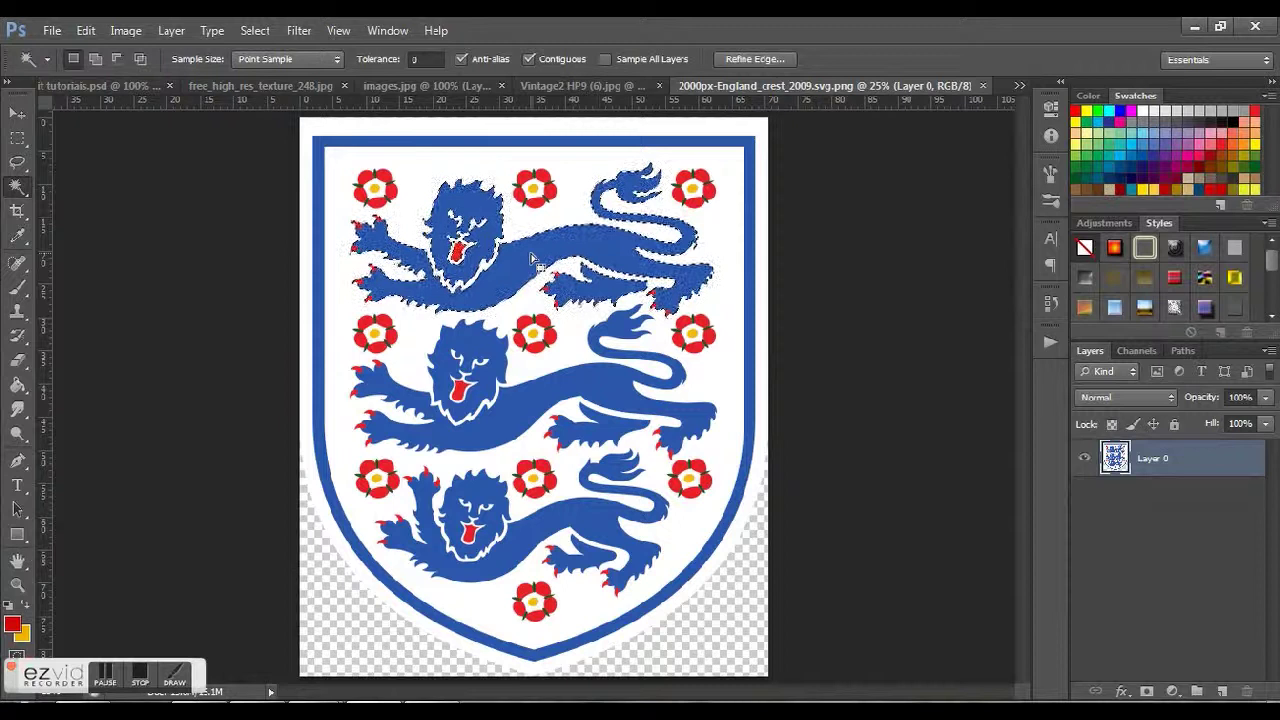
Step: Cut the selected lion to a new layer and hide the original crest layer
{"action": "right_click", "coordinate": [533, 258]}
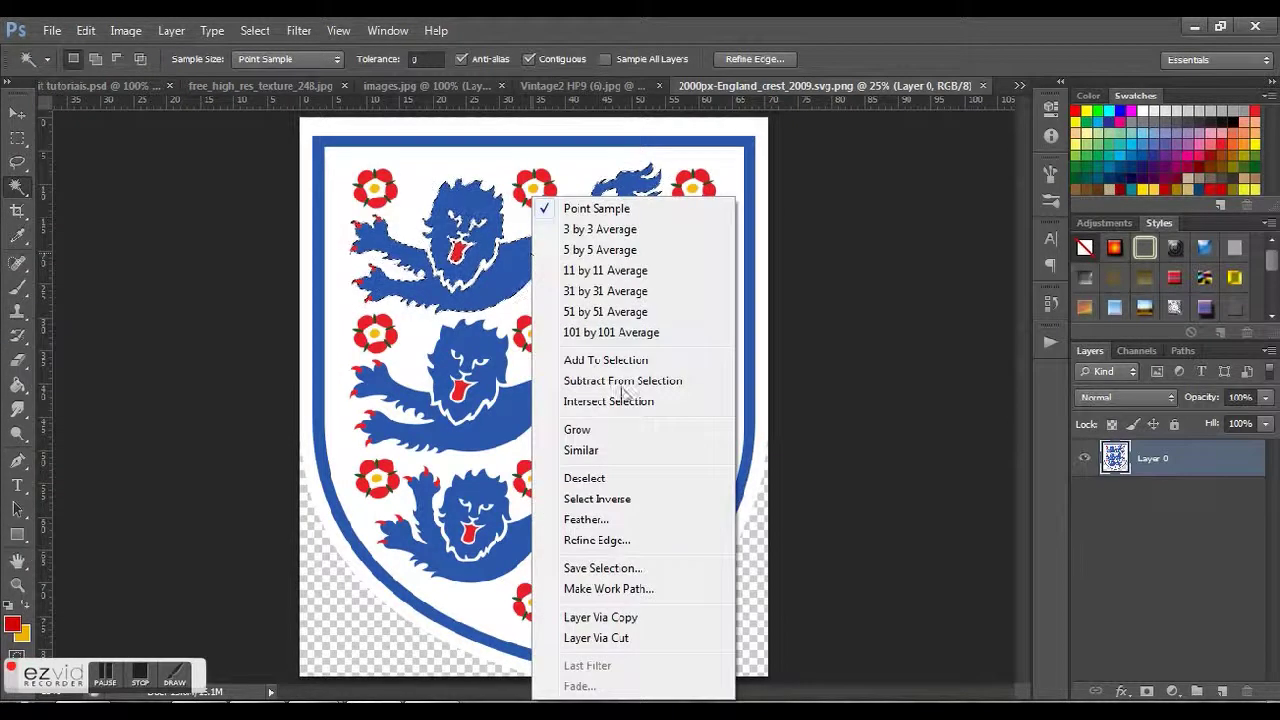
{"action": "left_click", "coordinate": [627, 642]}
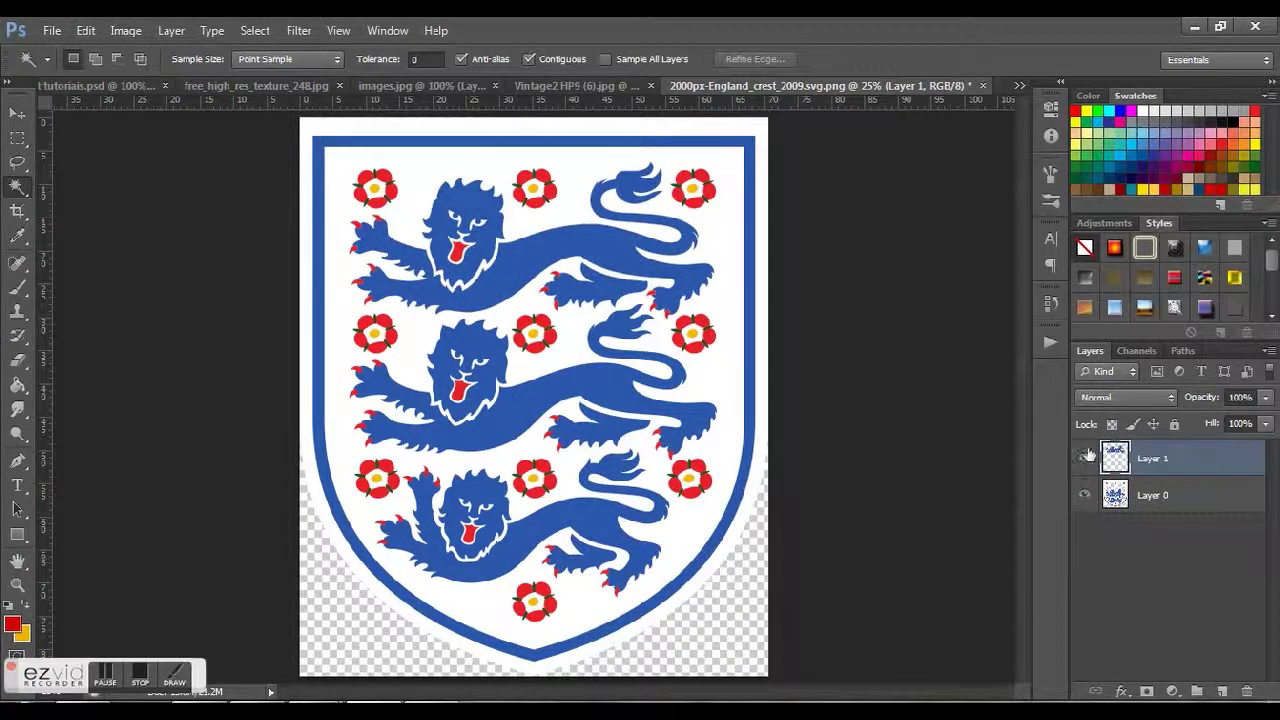
{"action": "left_click", "coordinate": [1084, 496]}
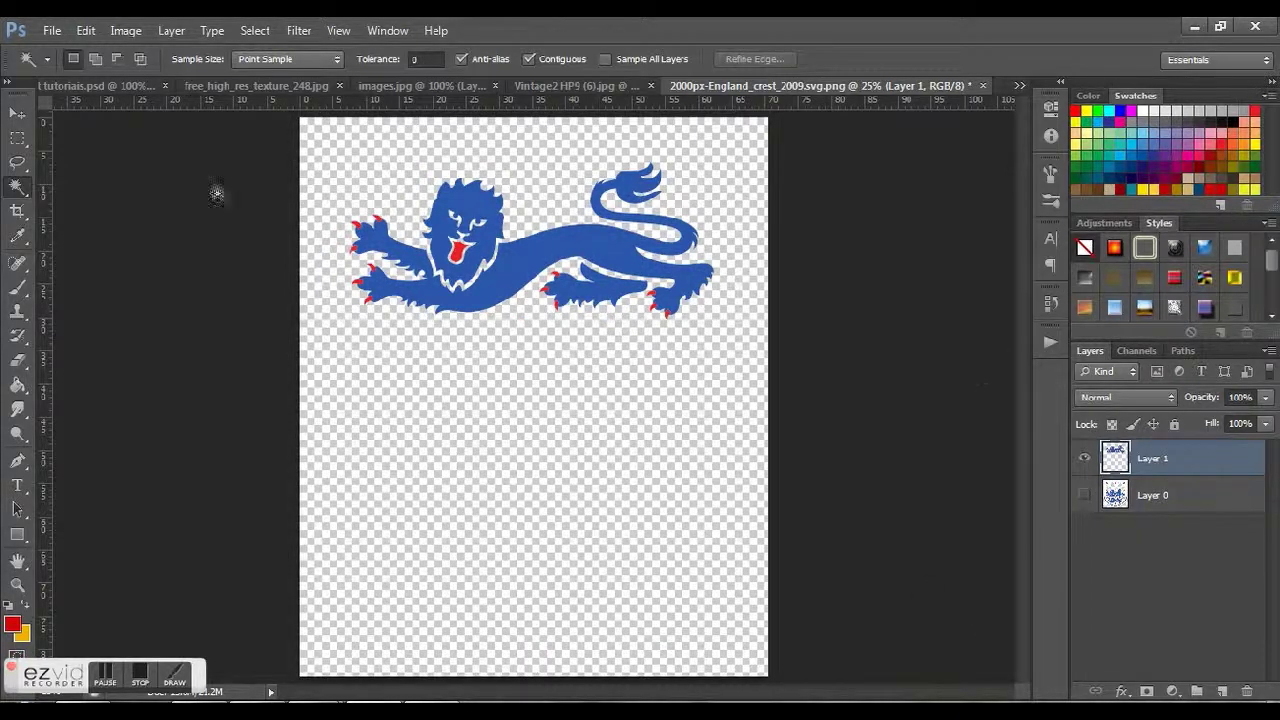
Step: Duplicate the isolated lion layer into kit tutoriais.psd and switch to that document
{"action": "right_click", "coordinate": [1193, 486]}
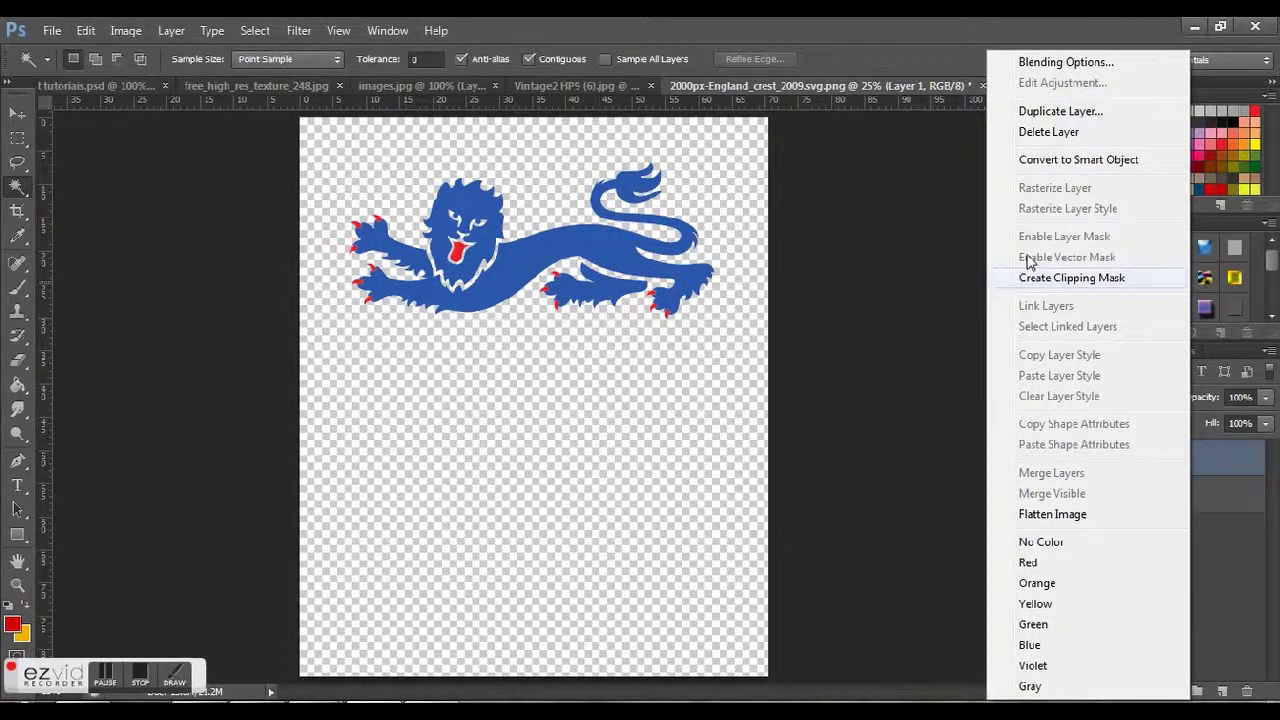
{"action": "left_click", "coordinate": [1050, 111]}
{"action": "left_click", "coordinate": [836, 276]}
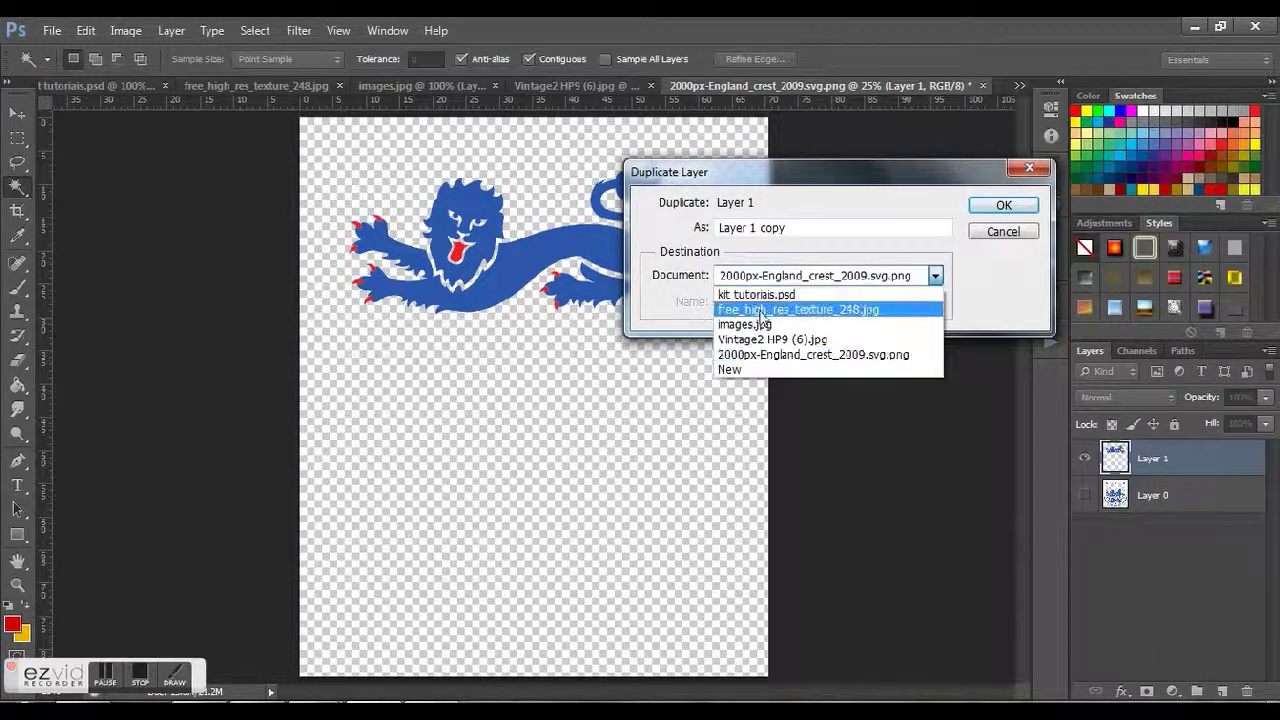
{"action": "left_click", "coordinate": [790, 290]}
{"action": "left_click", "coordinate": [1001, 206]}
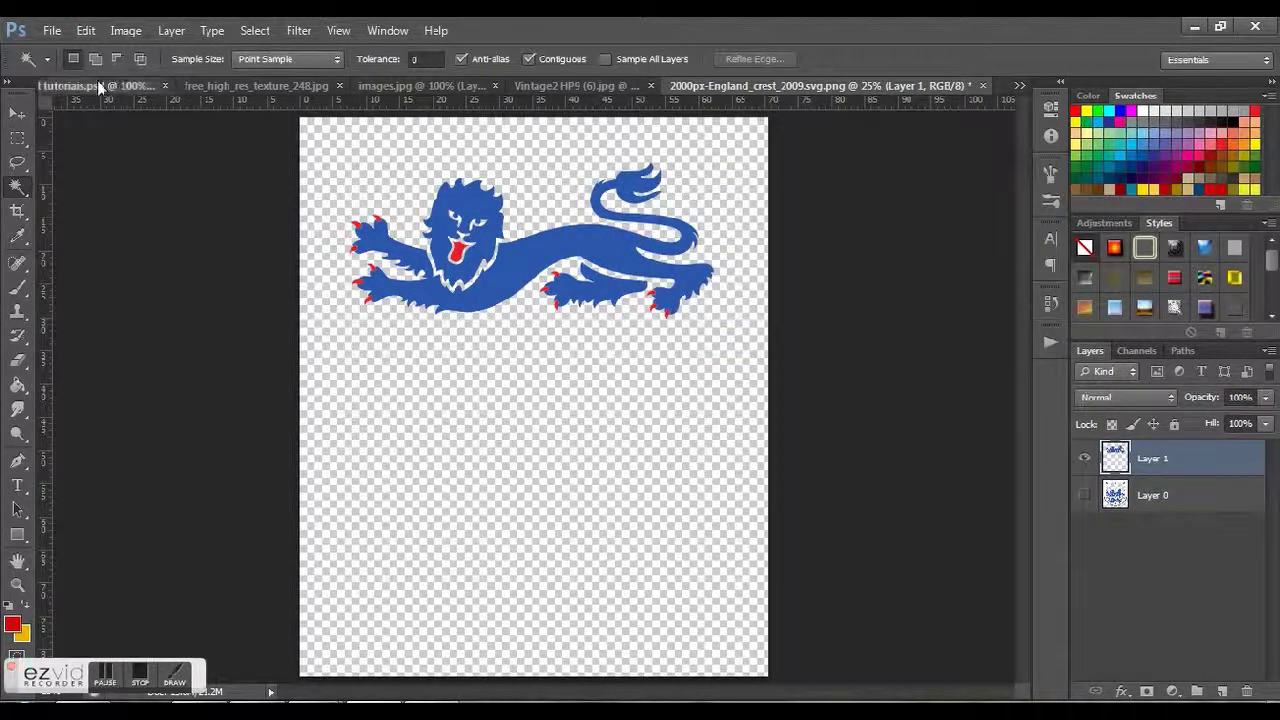
{"action": "left_click", "coordinate": [97, 85]}
Step: Scale the duplicated lion layer to about 33% and position it across the shirt's chest
{"action": "scroll", "coordinate": [1128, 668], "scroll_direction": "down", "scroll_amount": 2}
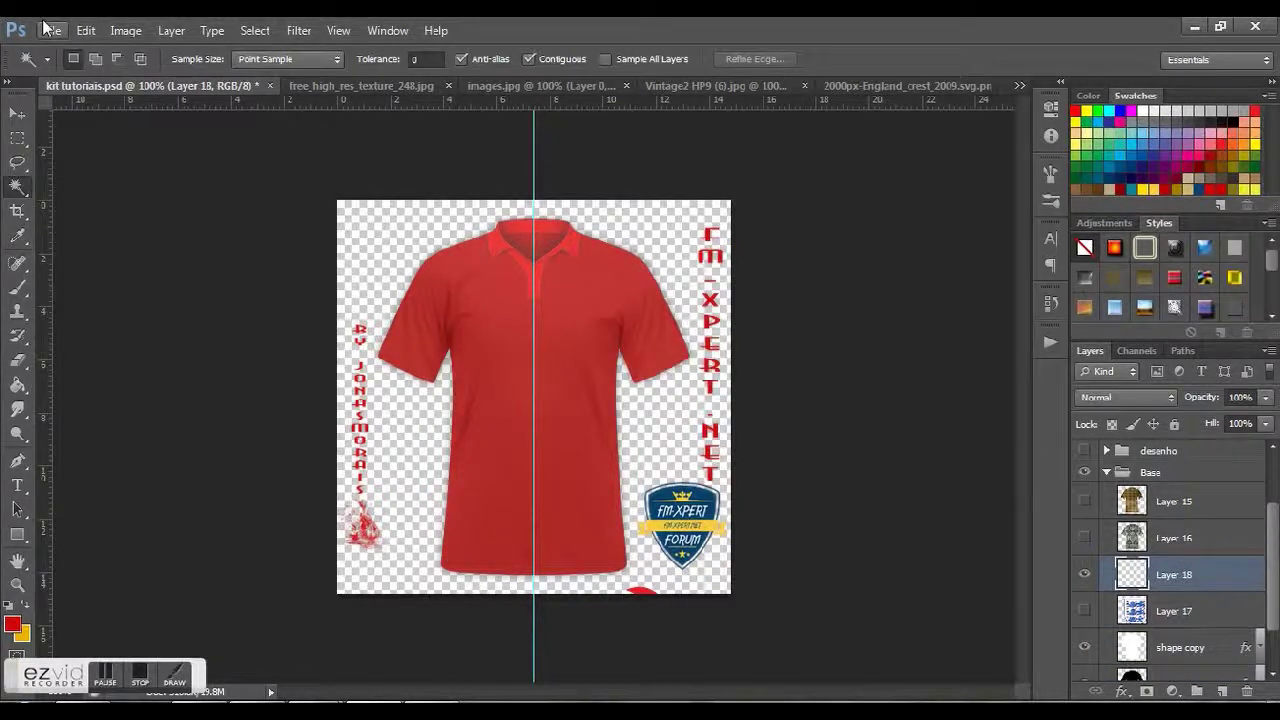
{"action": "left_click", "coordinate": [86, 30]}
{"action": "mouse_move", "coordinate": [254, 380]}
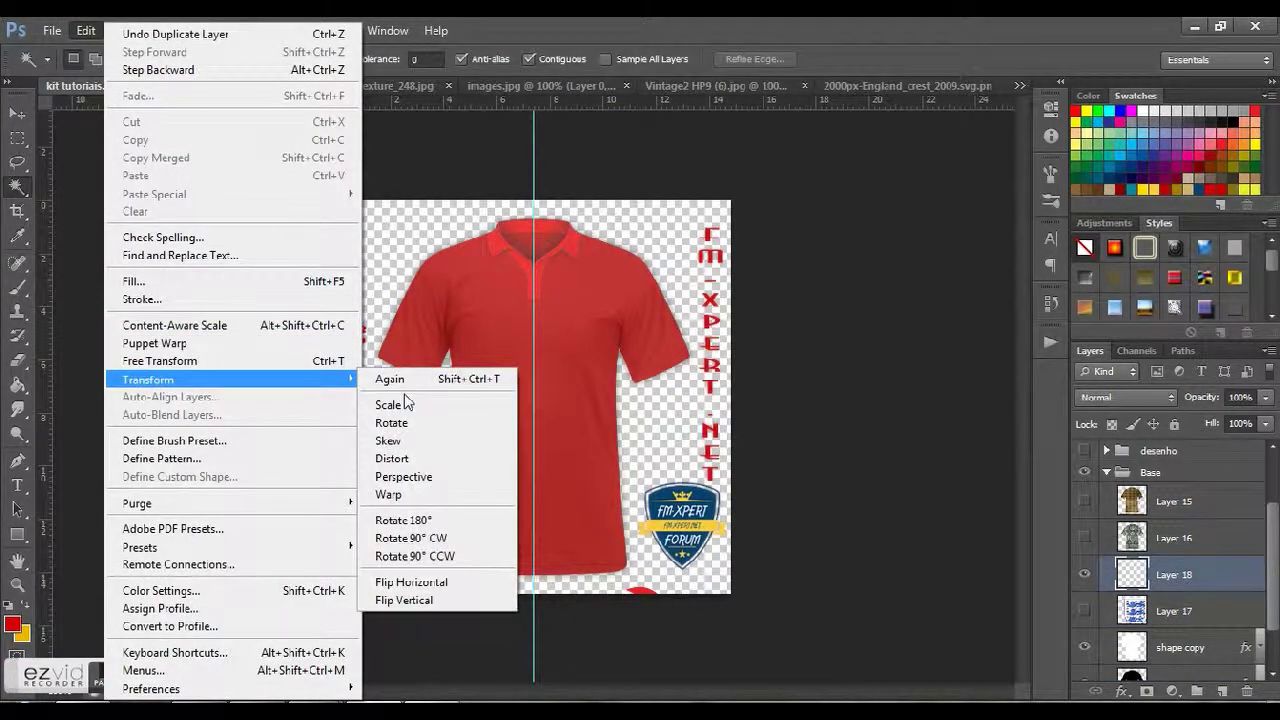
{"action": "left_click", "coordinate": [395, 403]}
{"action": "left_click_drag", "start_coordinate": [791, 519], "coordinate": [278, 215]}
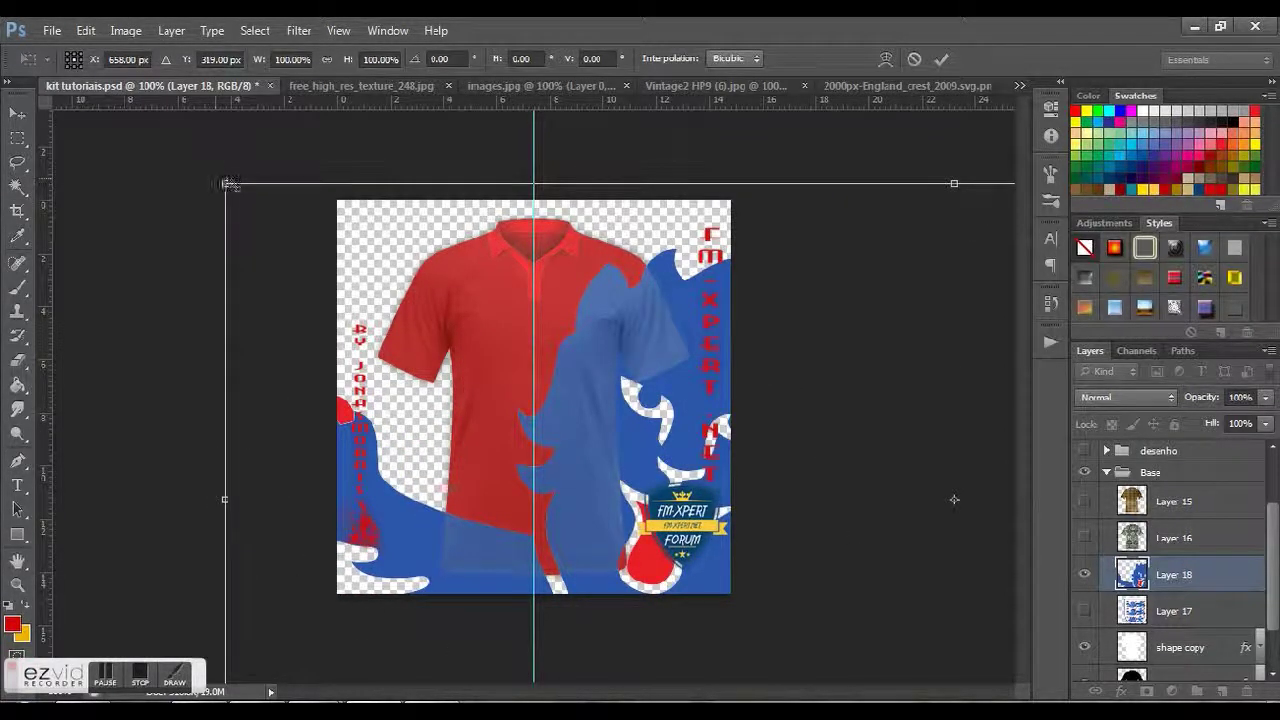
{"action": "left_click_drag", "start_coordinate": [223, 183], "coordinate": [745, 575]}
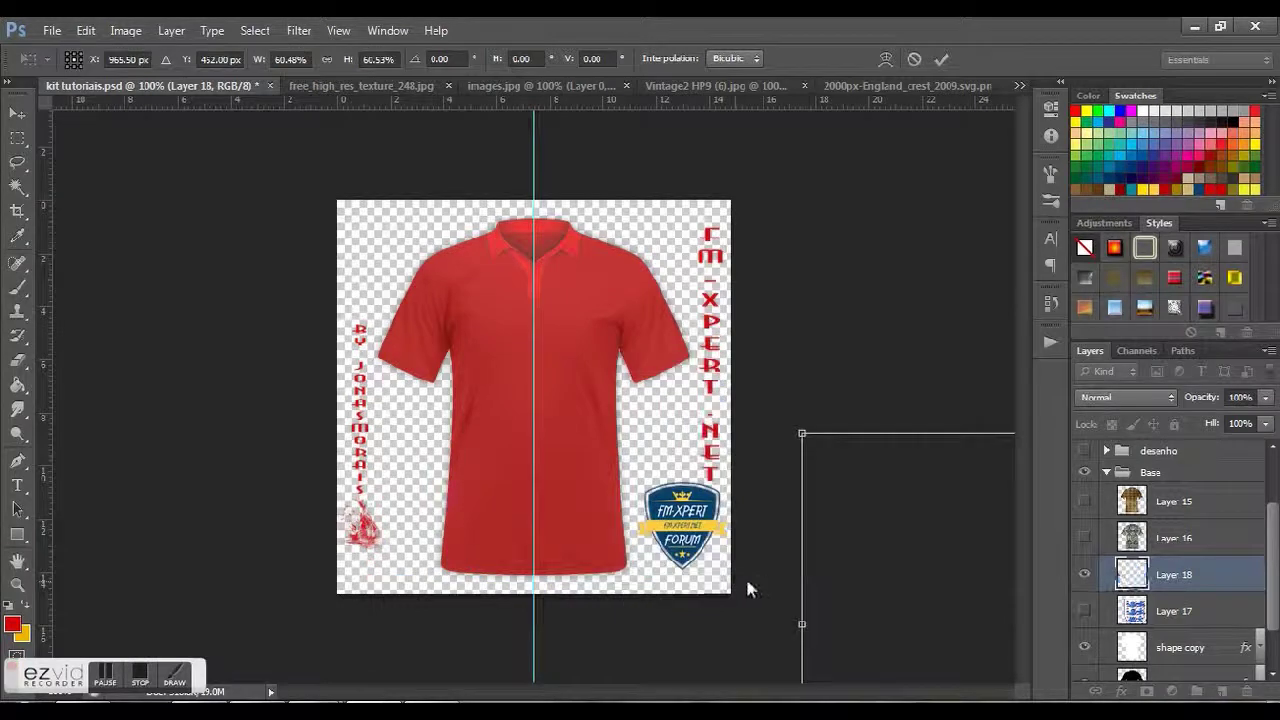
{"action": "left_click_drag", "start_coordinate": [305, 368], "coordinate": [262, 345]}
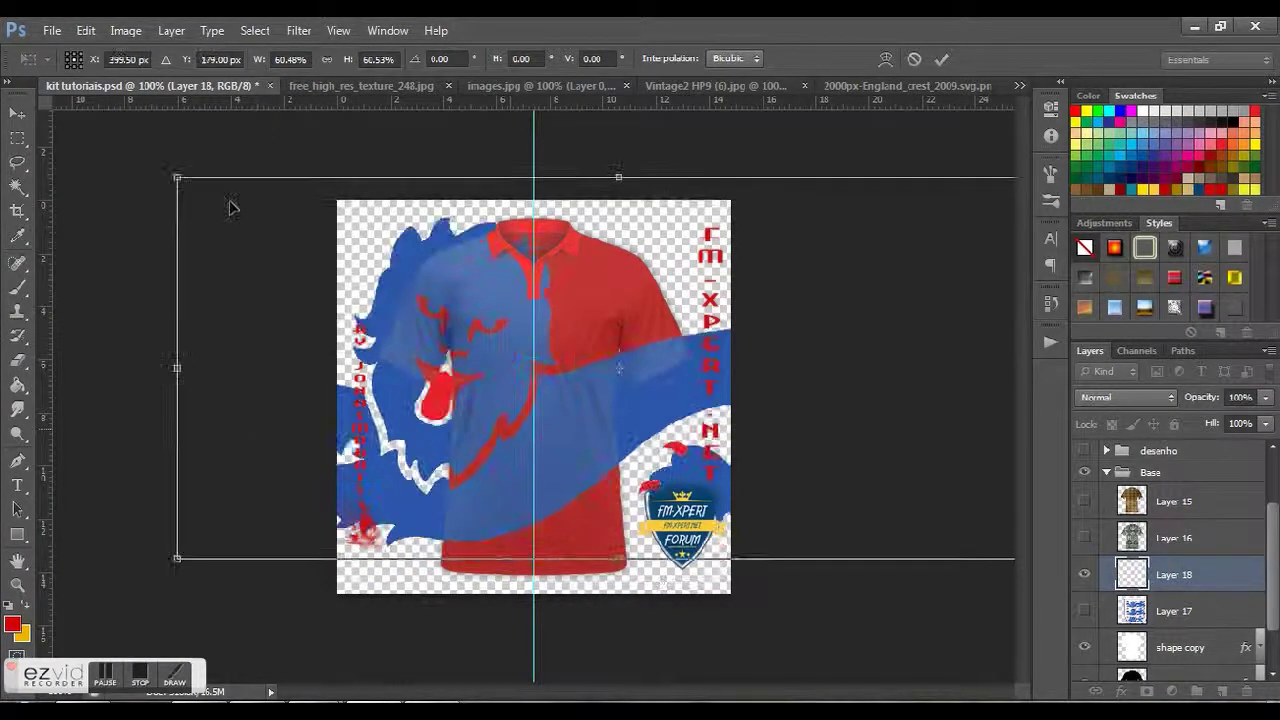
{"action": "left_click_drag", "start_coordinate": [183, 177], "coordinate": [595, 430]}
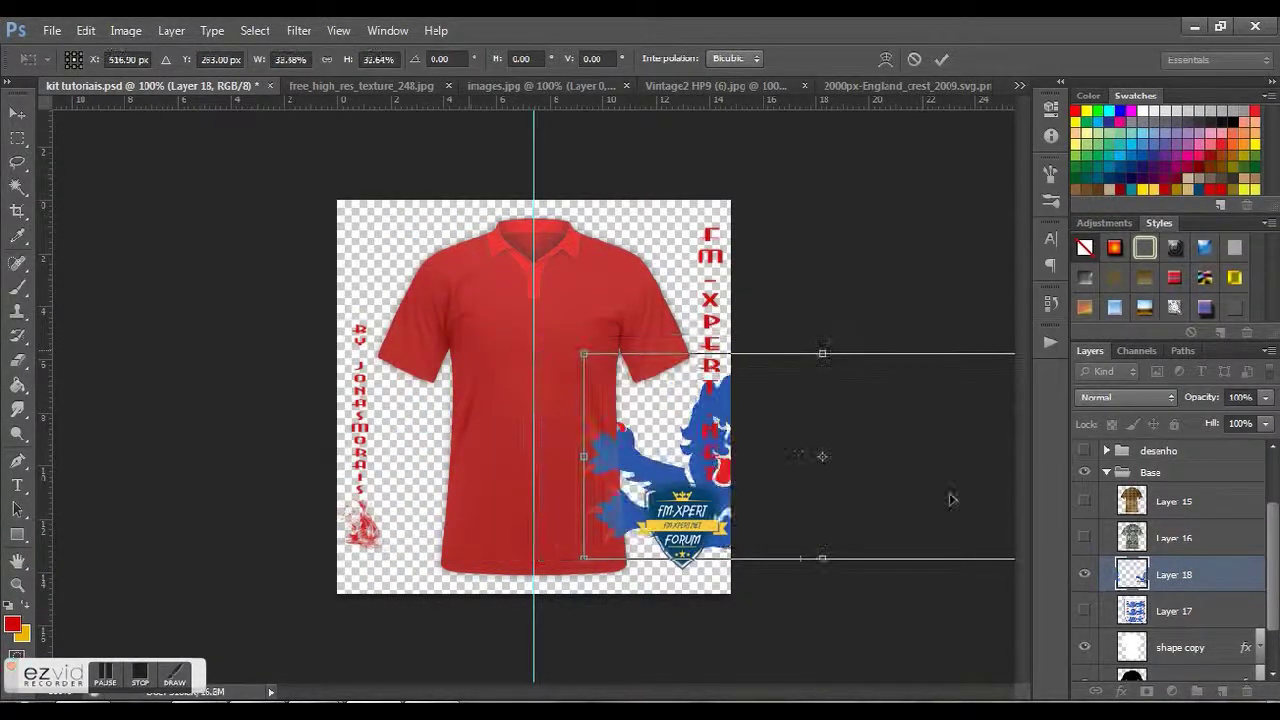
{"action": "left_click_drag", "start_coordinate": [950, 500], "coordinate": [682, 368]}
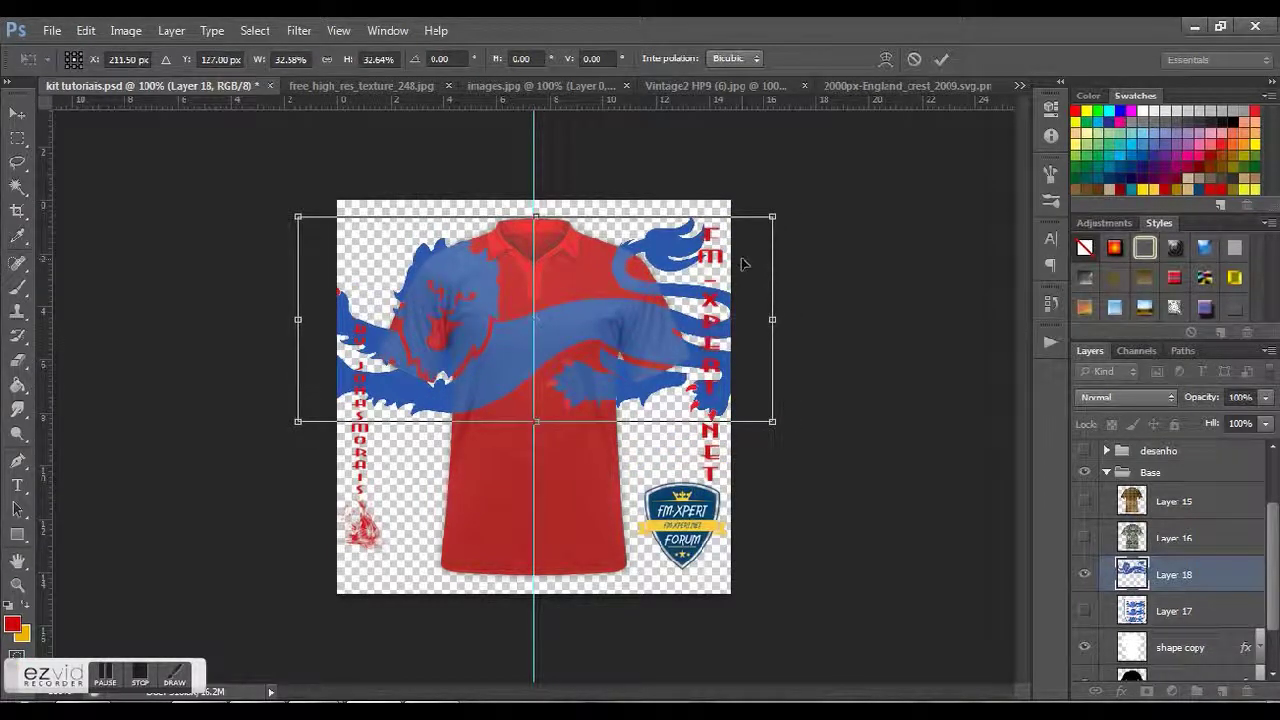
{"action": "key", "text": "Return"}
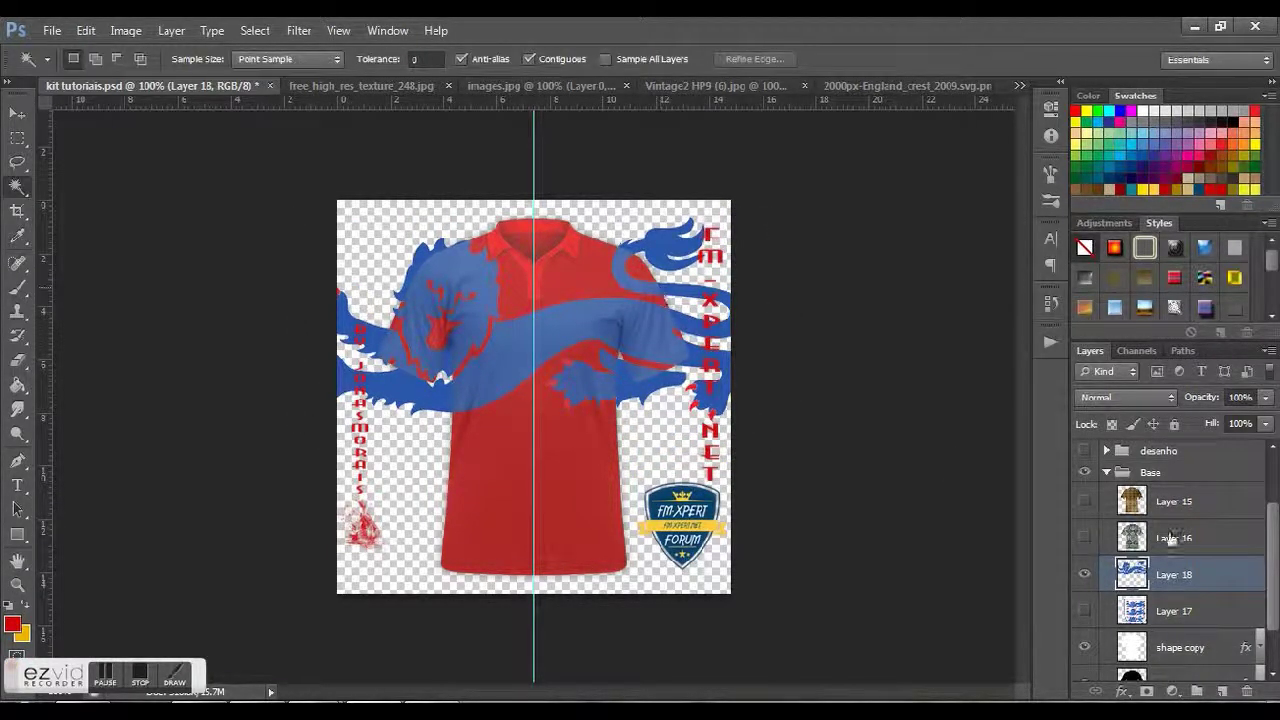
Step: Hide the single-lion Layer 18, then show and select the full-crest Layer 17
{"action": "left_click", "coordinate": [1084, 576]}
{"action": "left_click", "coordinate": [1084, 612]}
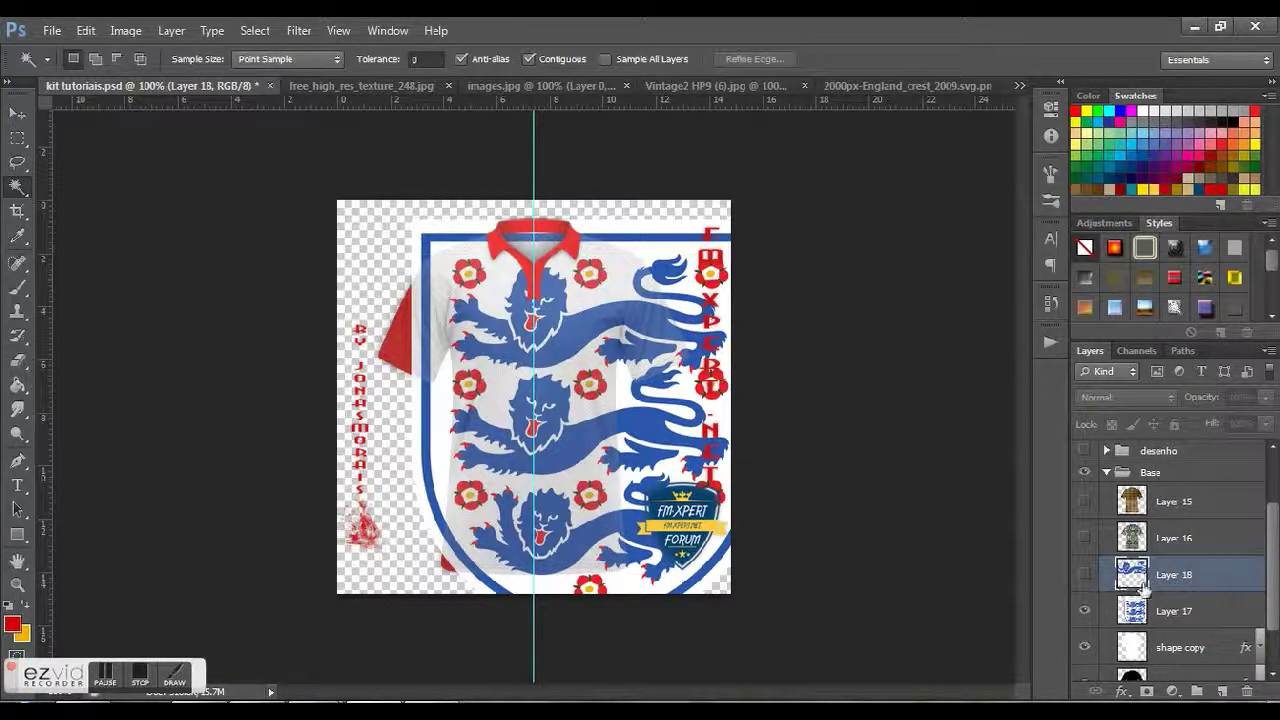
{"action": "left_click", "coordinate": [1108, 618]}
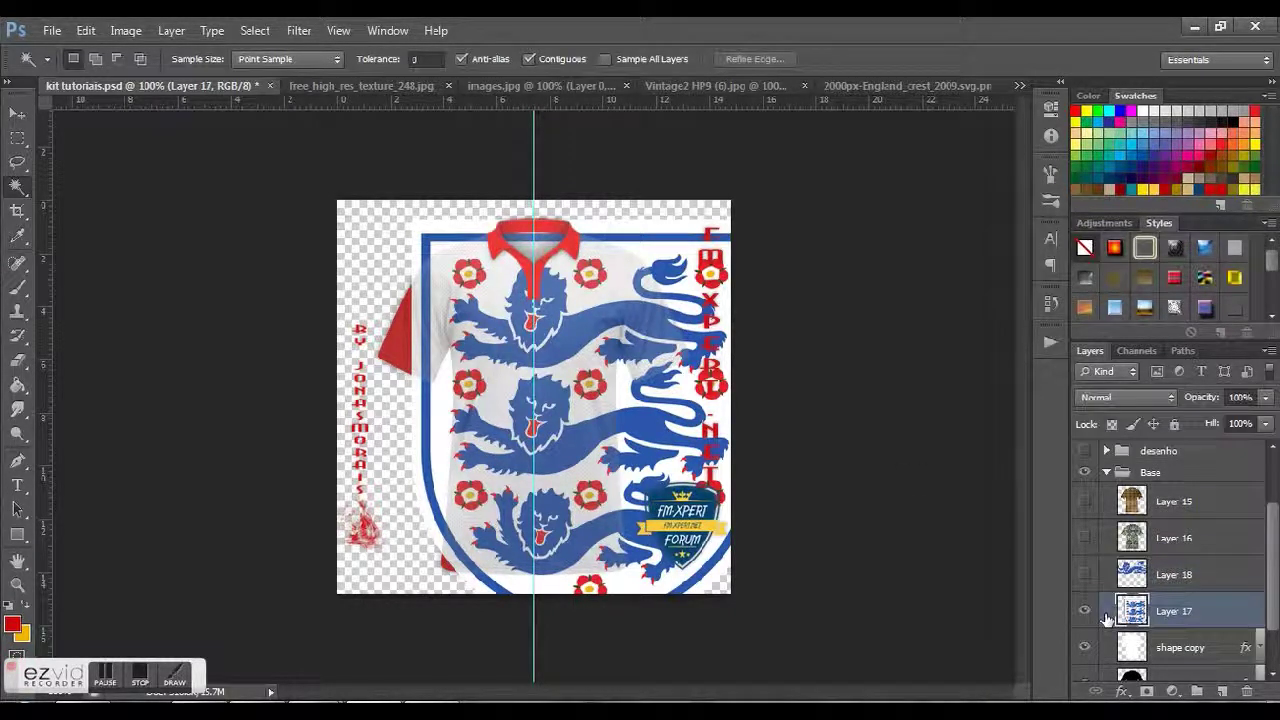
Step: Select the area outside the shirt from the shape copy layer, delete that area from Layer 17, and deselect
{"action": "left_click", "coordinate": [1168, 642]}
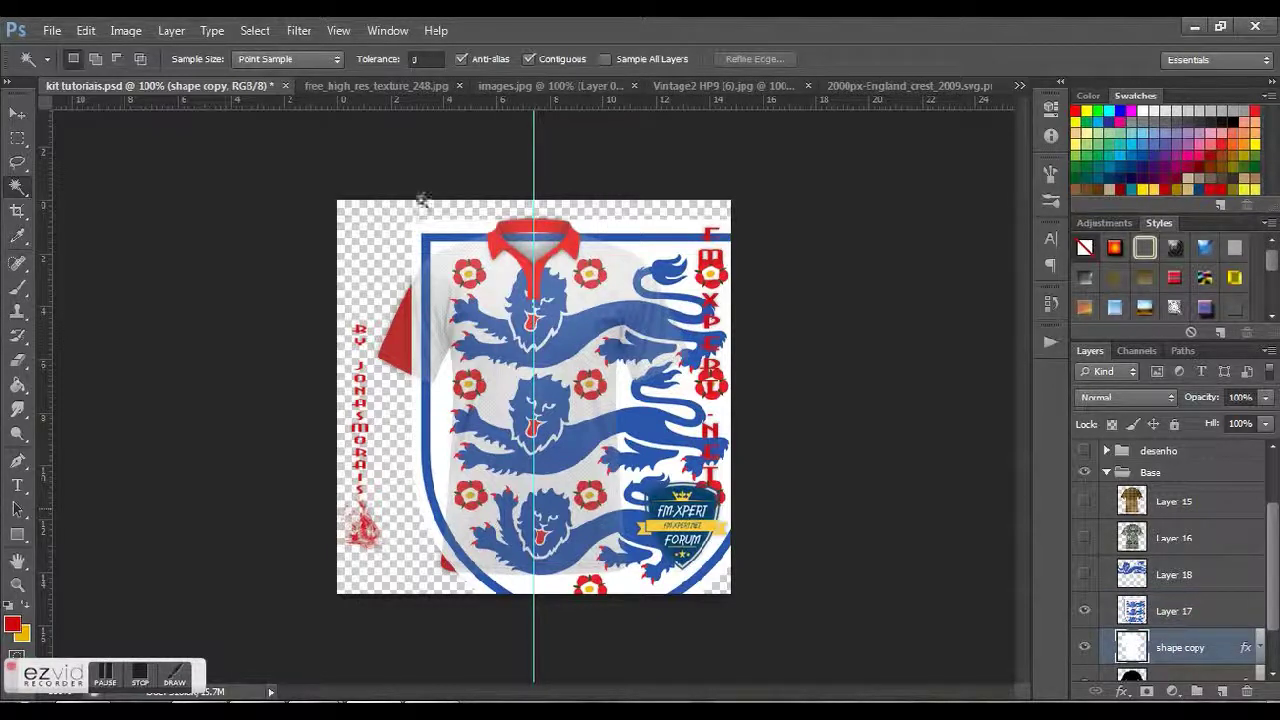
{"action": "left_click", "coordinate": [373, 233]}
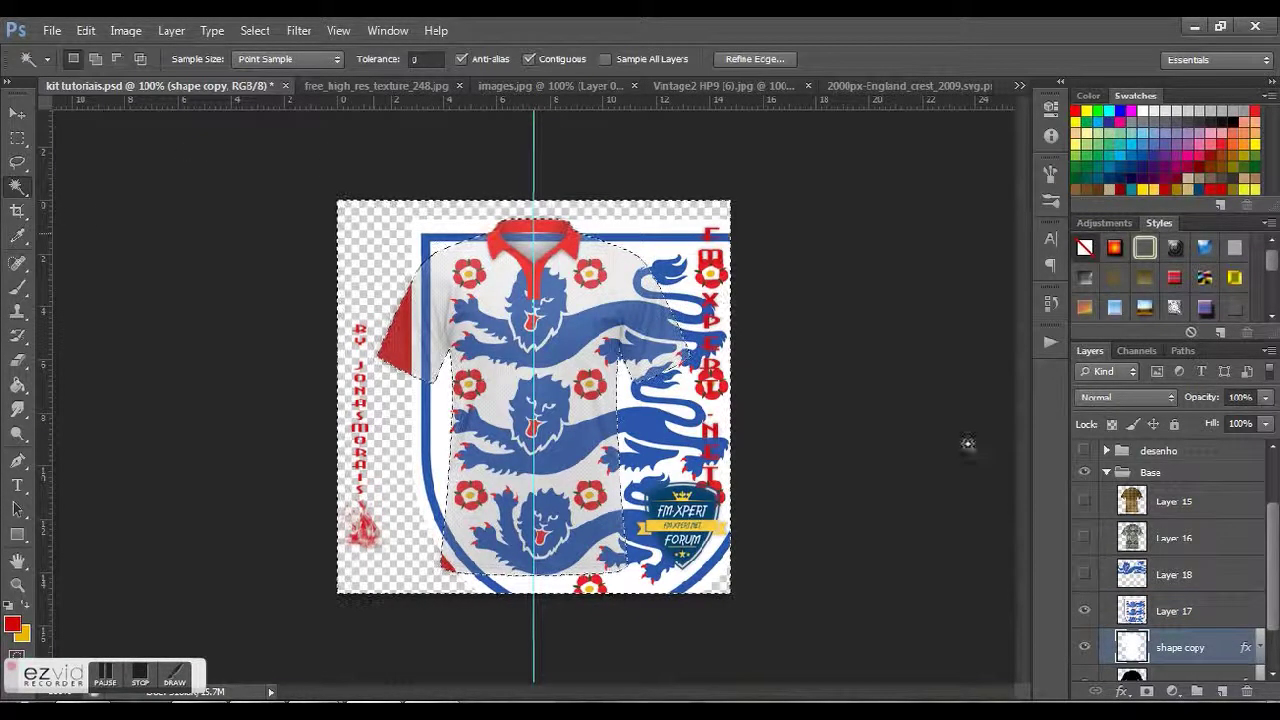
{"action": "left_click", "coordinate": [1208, 619]}
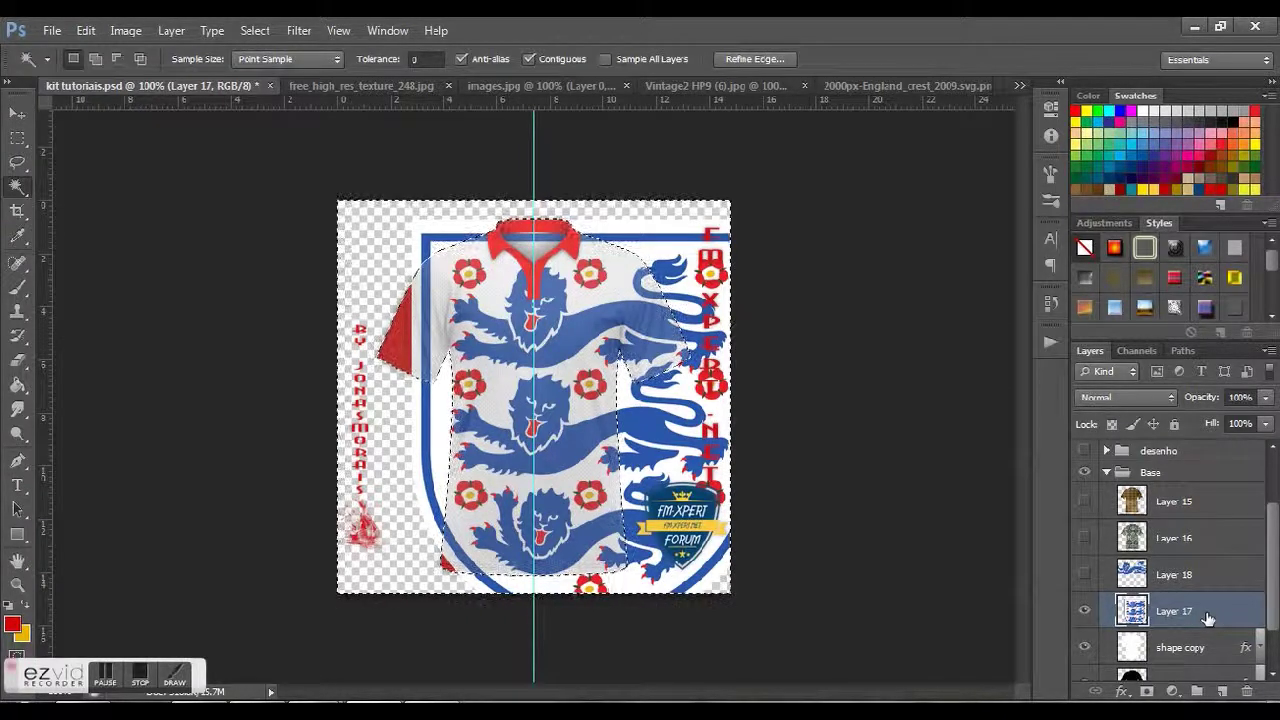
{"action": "key", "text": "Delete"}
{"action": "left_click", "coordinate": [915, 464]}
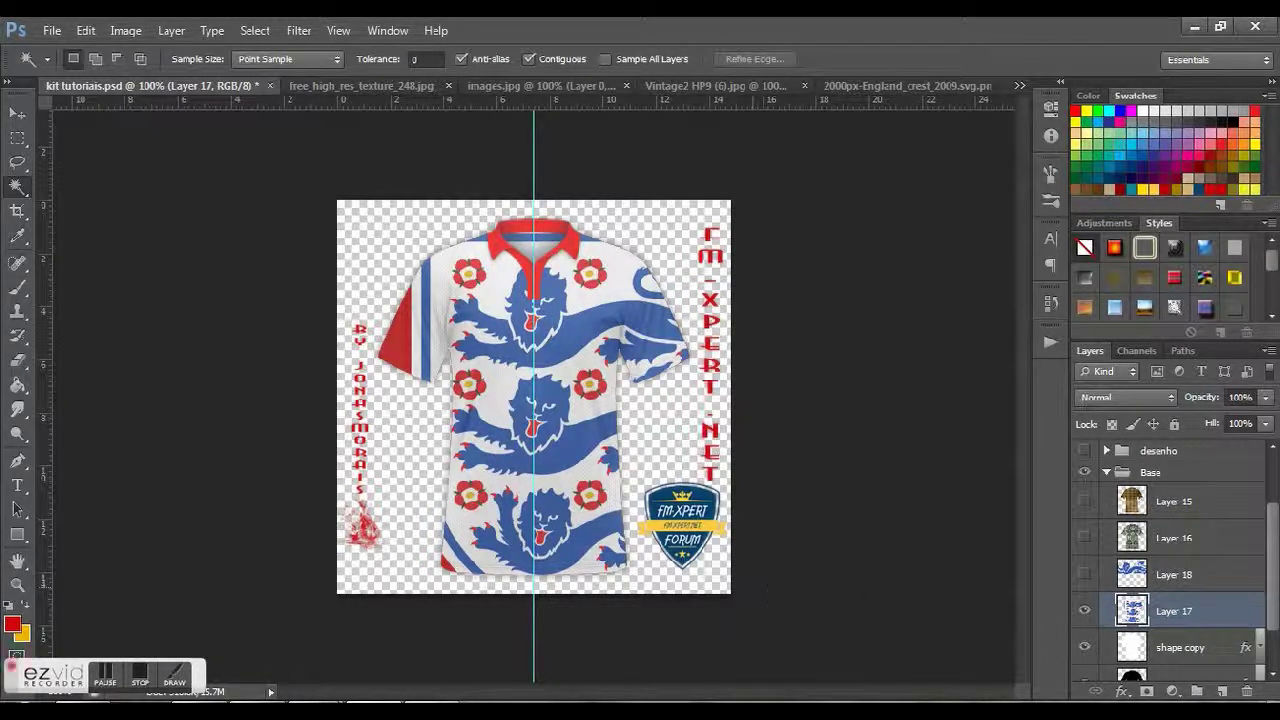
Step: Try out the blend modes on the crest layer, from Darken through Luminosity
{"action": "left_click", "coordinate": [1162, 400]}
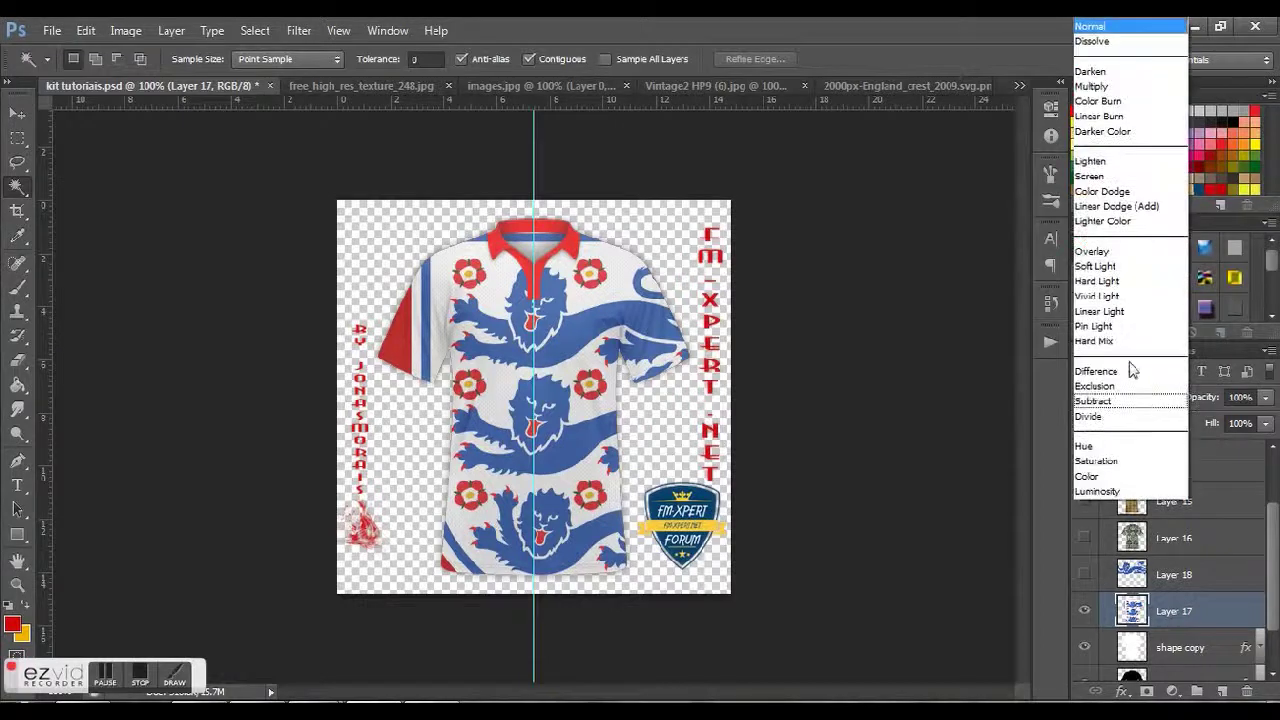
{"action": "left_click", "coordinate": [1138, 28]}
{"action": "key", "text": "Down"}
{"action": "key", "text": "Down"}
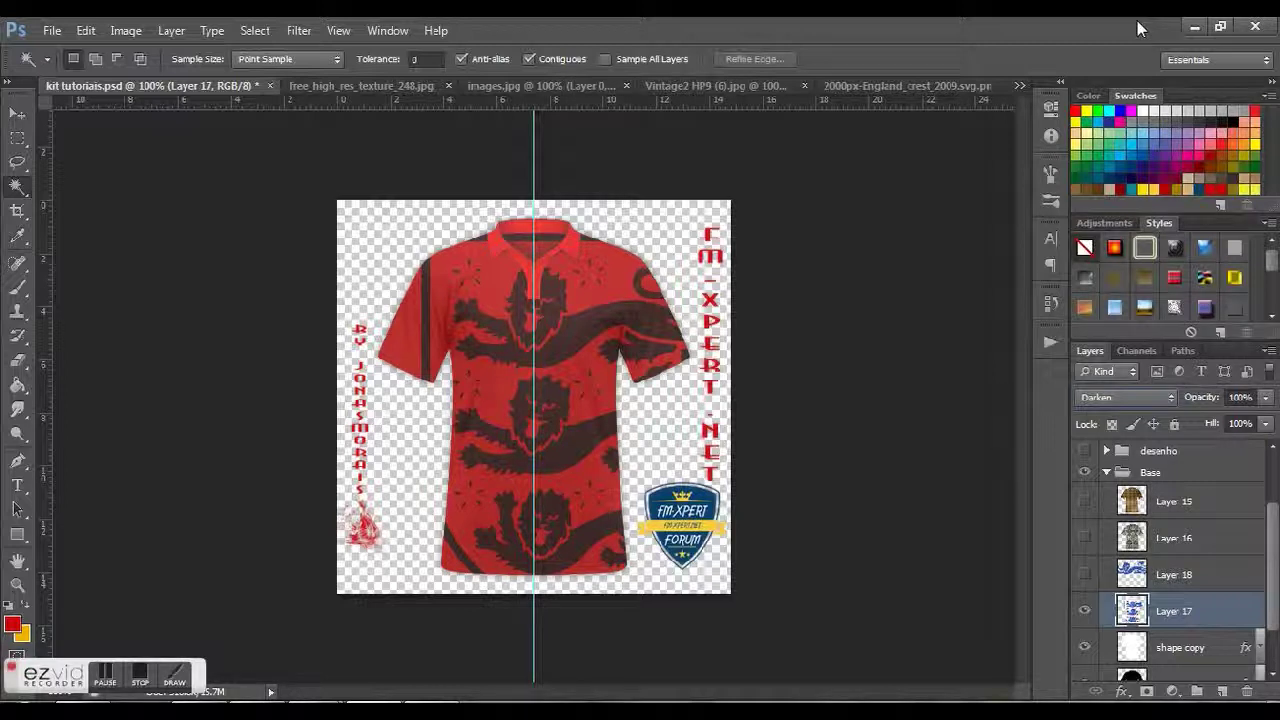
{"action": "key", "text": "Down"}
{"action": "key", "text": "Down"}
{"action": "key", "text": "Down"}
{"action": "key", "text": "Down"}
{"action": "key", "text": "Down"}
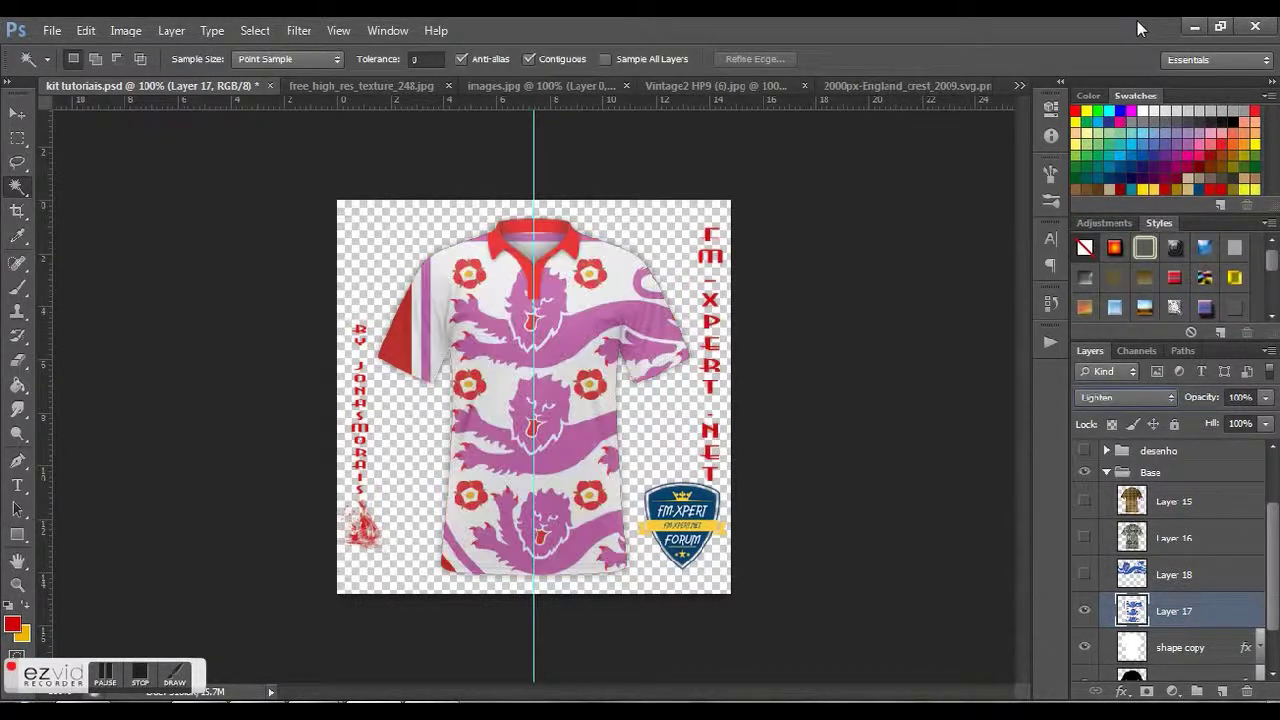
{"action": "key", "text": "Down"}
{"action": "key", "text": "Down"}
{"action": "key", "text": "Down"}
{"action": "key", "text": "Down"}
{"action": "key", "text": "Down"}
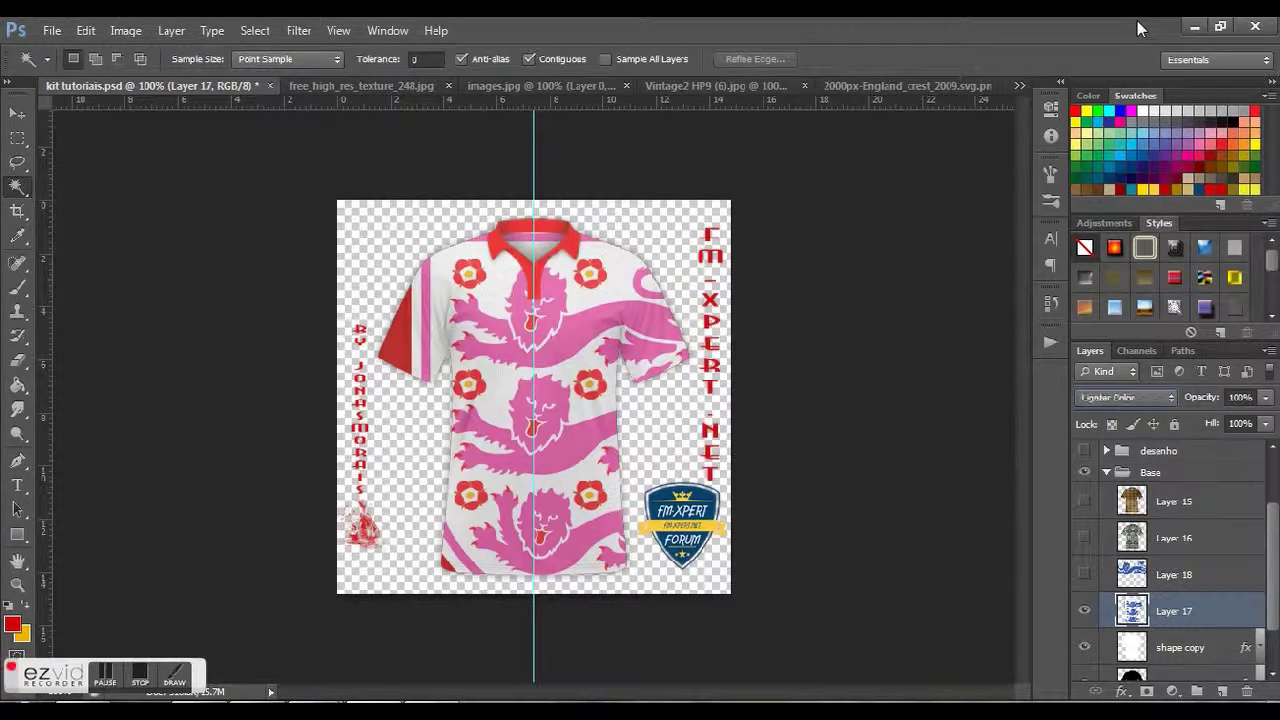
{"action": "key", "text": "Down"}
{"action": "key", "text": "Down"}
{"action": "key", "text": "Down"}
{"action": "key", "text": "Up"}
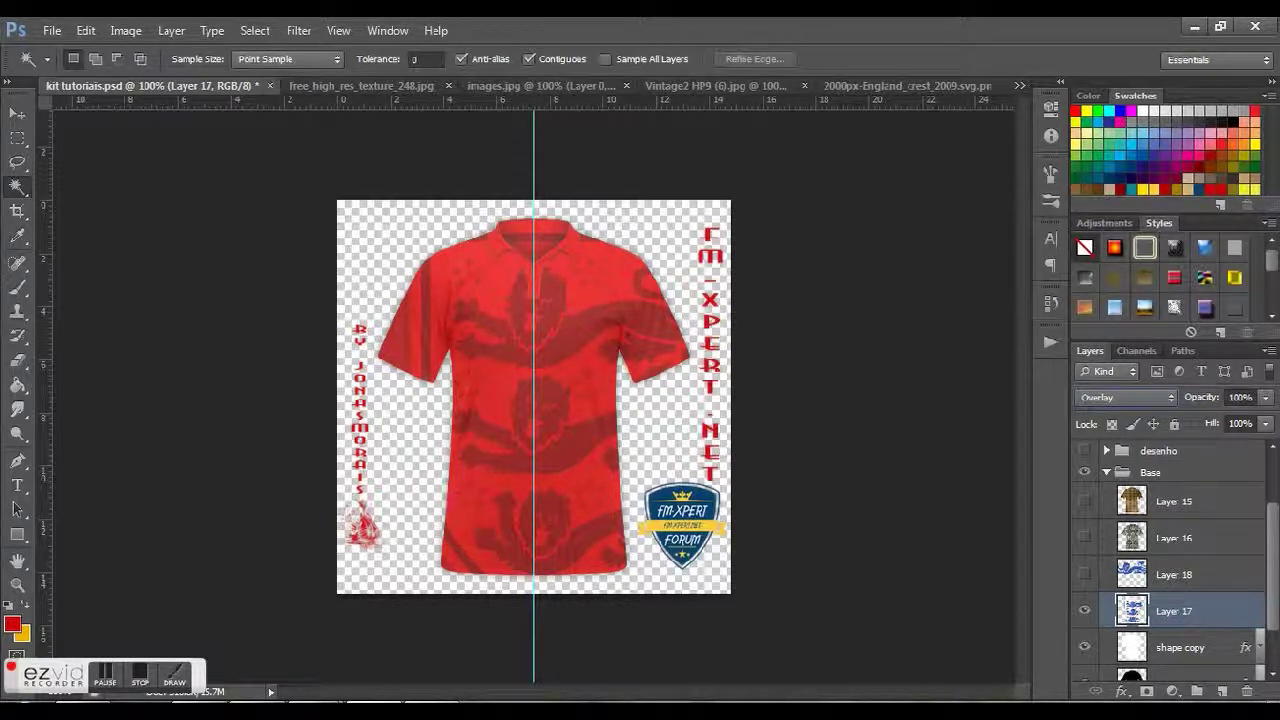
{"action": "key", "text": "Down"}
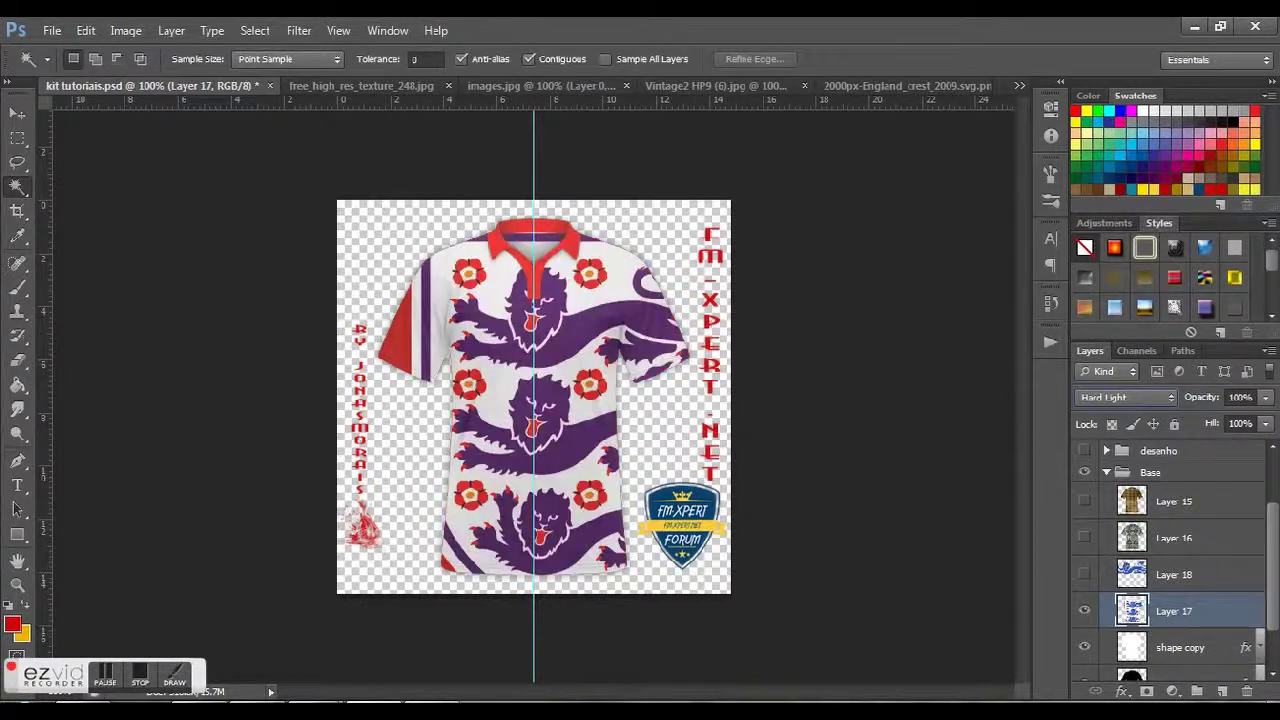
{"action": "key", "text": "Down"}
{"action": "key", "text": "Down"}
{"action": "key", "text": "Down"}
{"action": "key", "text": "Down"}
{"action": "key", "text": "Down"}
{"action": "key", "text": "Down"}
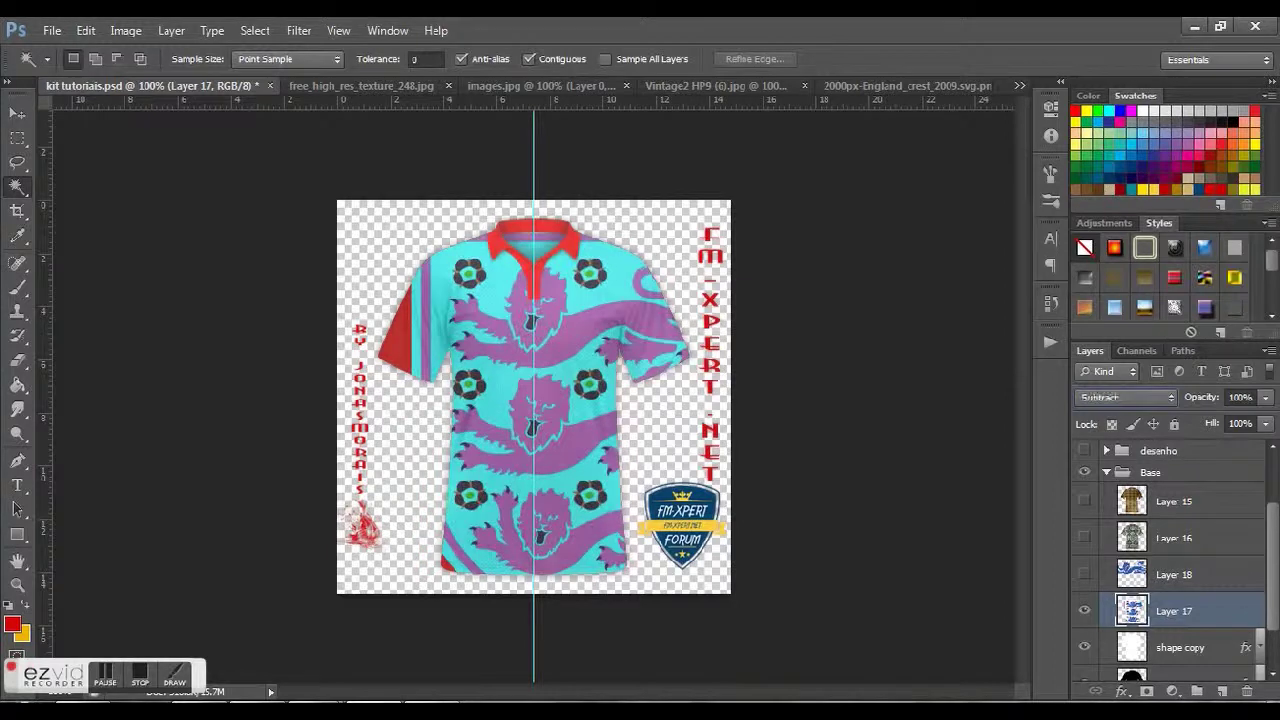
{"action": "key", "text": "Down"}
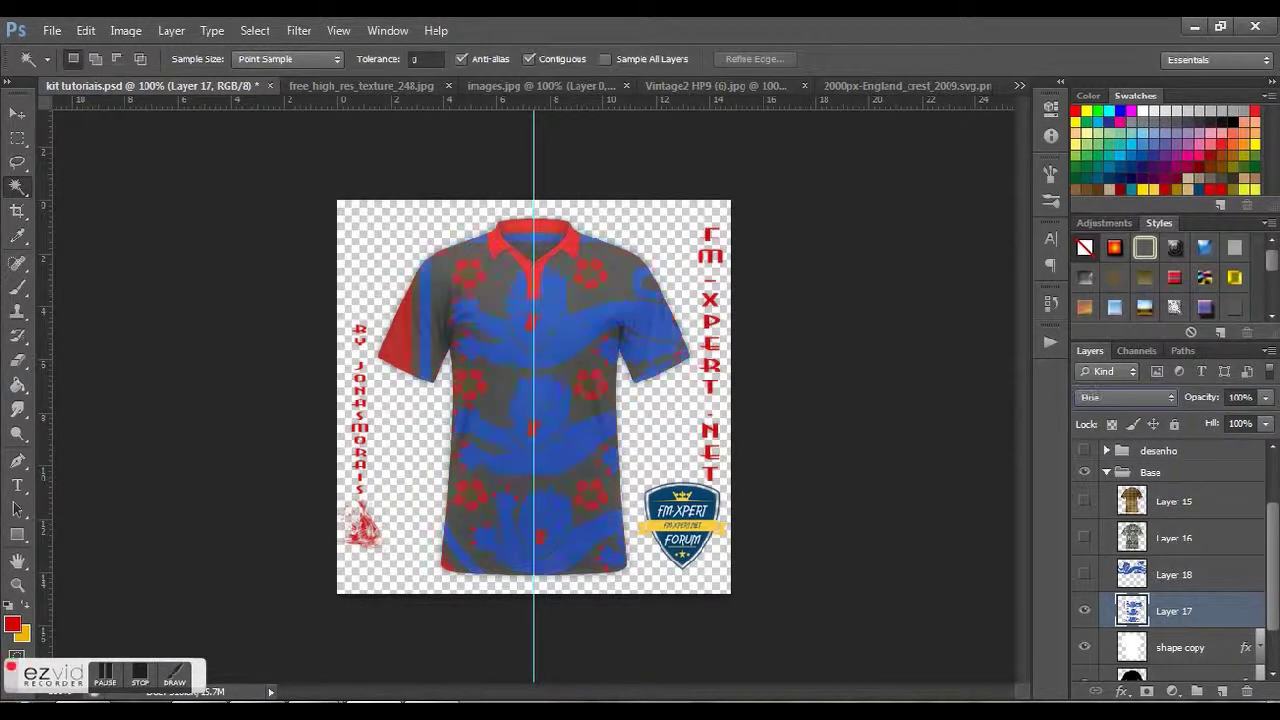
{"action": "key", "text": "Down"}
{"action": "key", "text": "Down"}
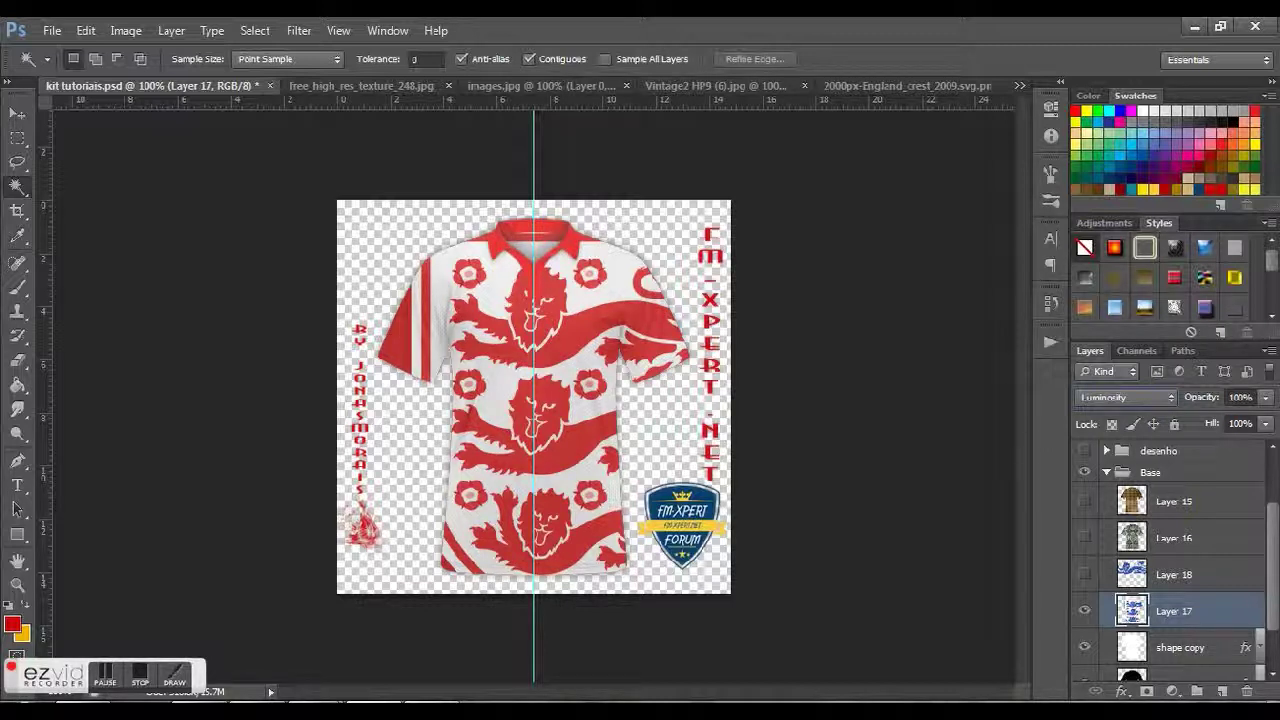
{"action": "key", "text": "Up"}
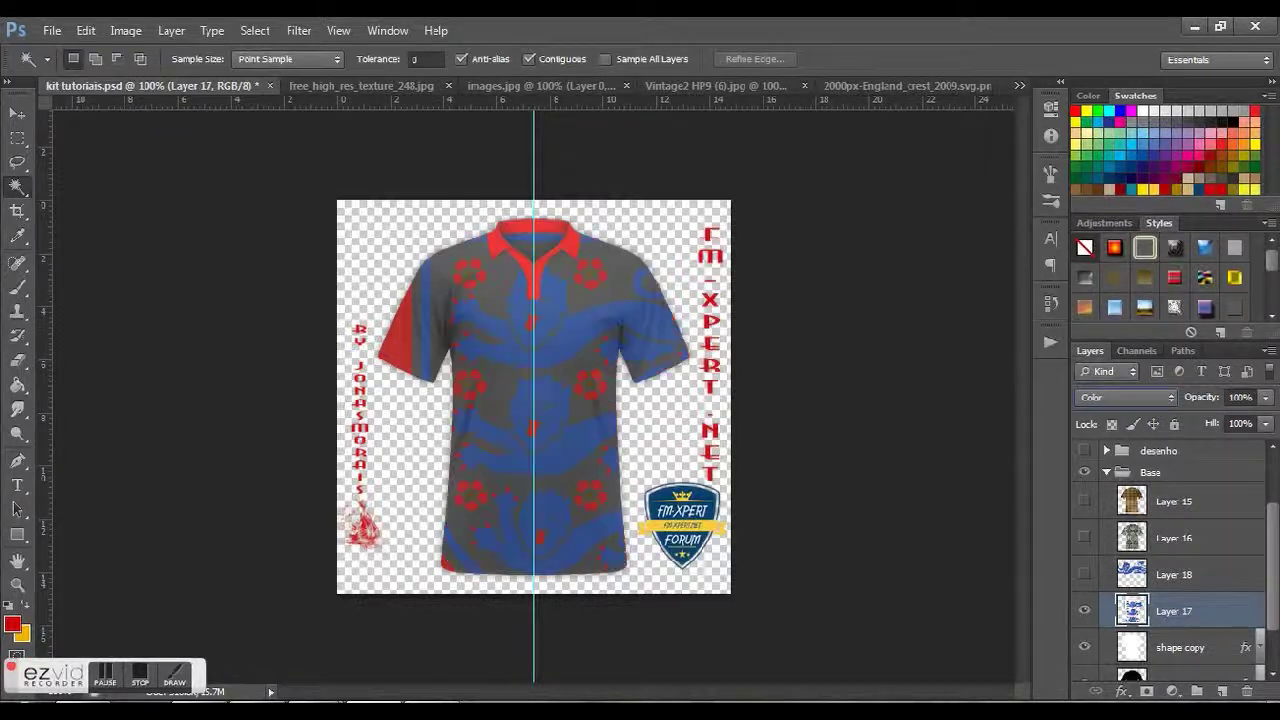
Step: Set the crest layer's blend mode to Darken
{"action": "key", "text": "Home"}
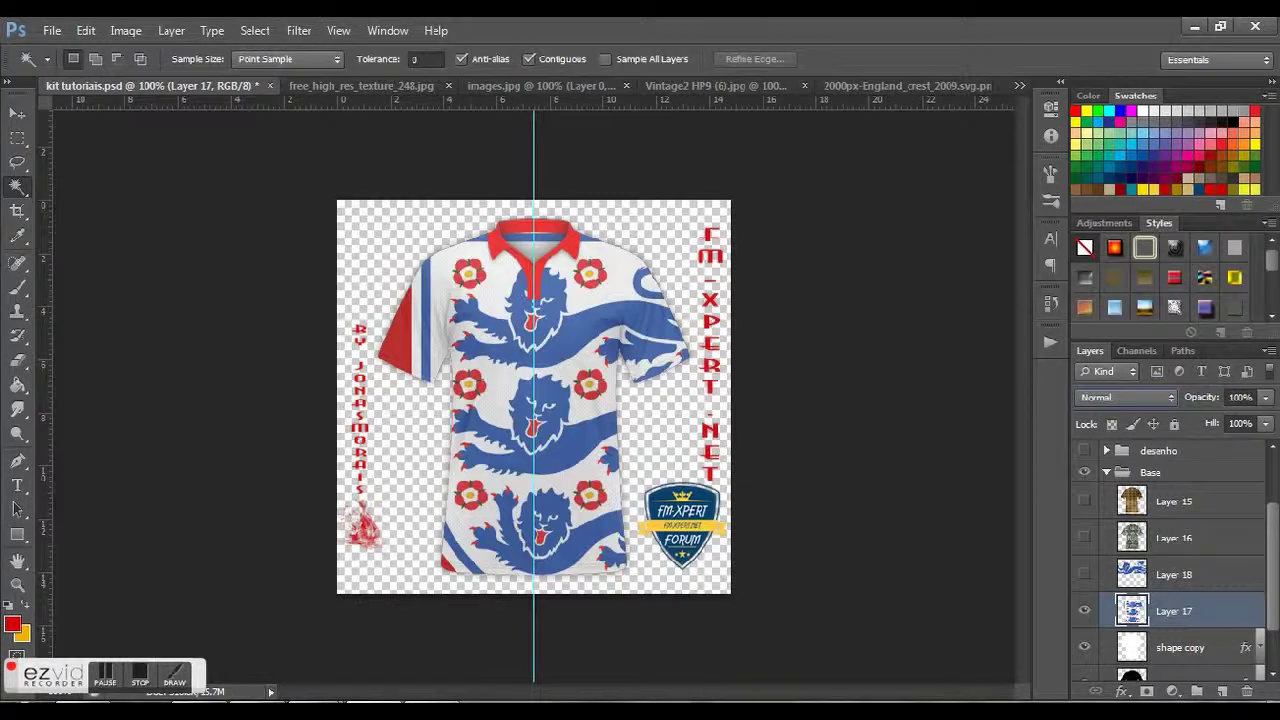
{"action": "key", "text": "Down"}
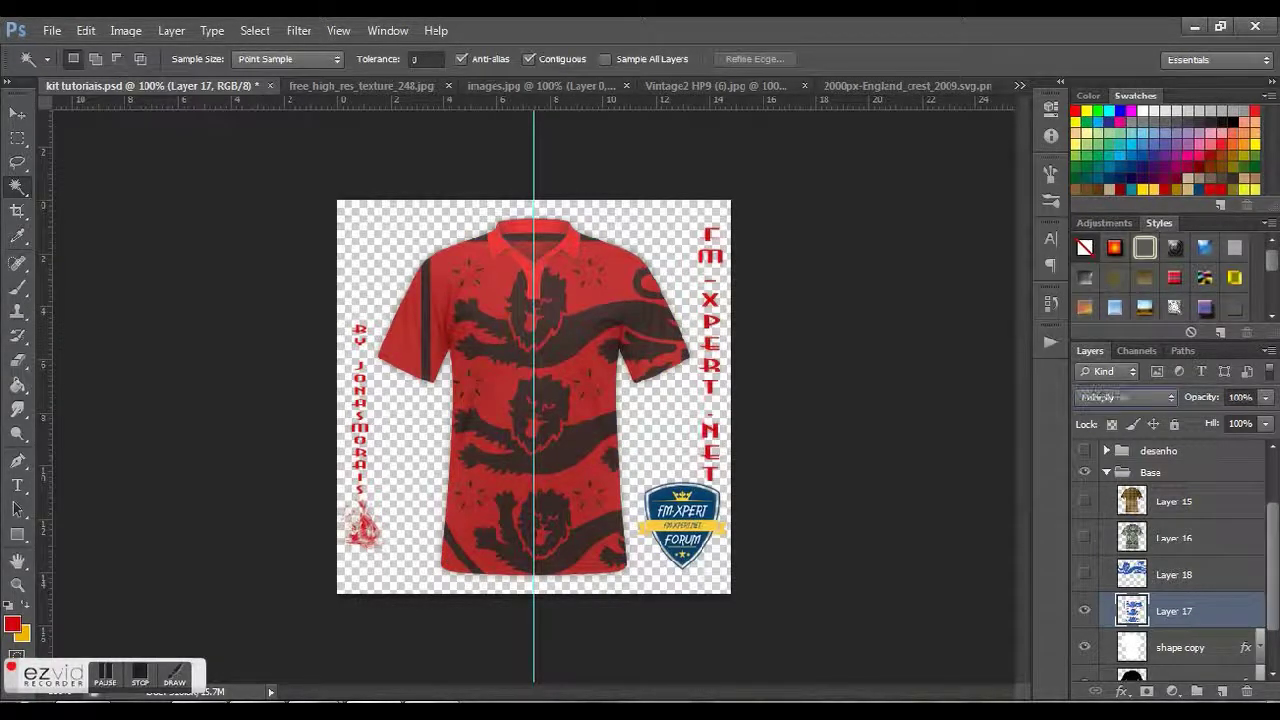
{"action": "key", "text": "Down"}
Step: Erase the crest's border stripe from the left sleeve and collar, and the roses around the lions with a 33 px eraser
{"action": "left_click", "coordinate": [22, 370]}
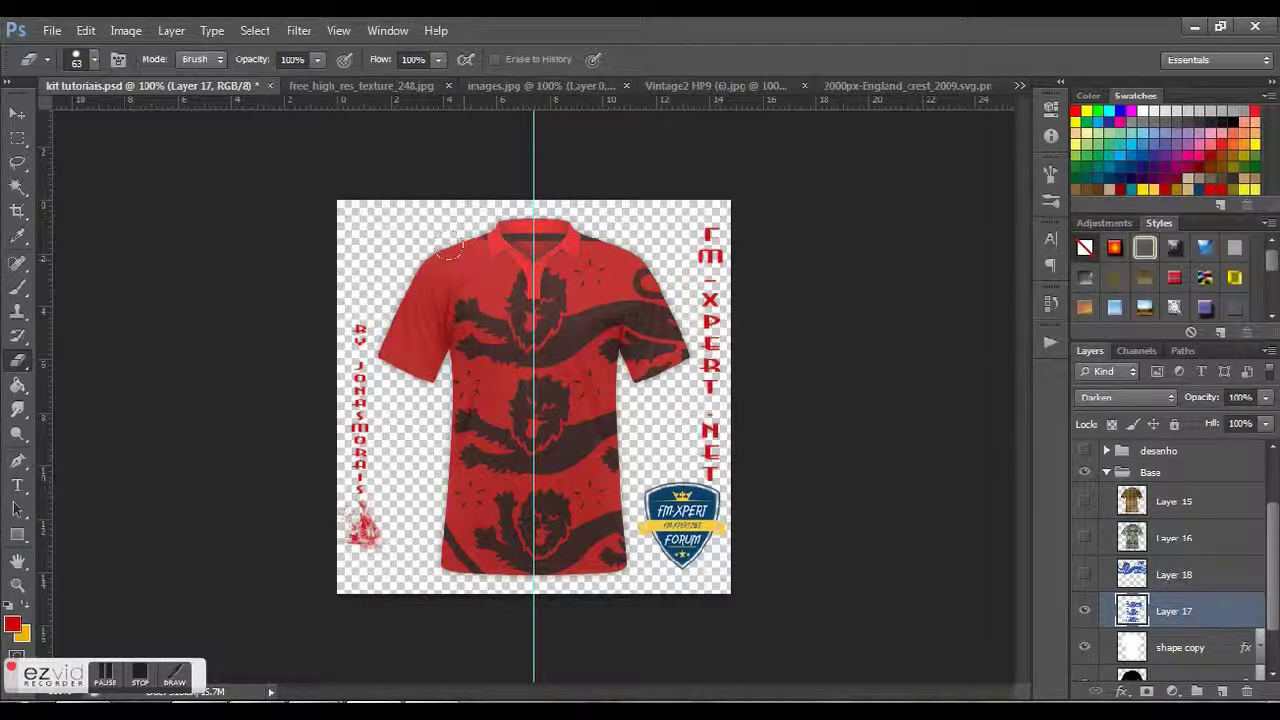
{"action": "left_click_drag", "start_coordinate": [516, 226], "coordinate": [545, 236]}
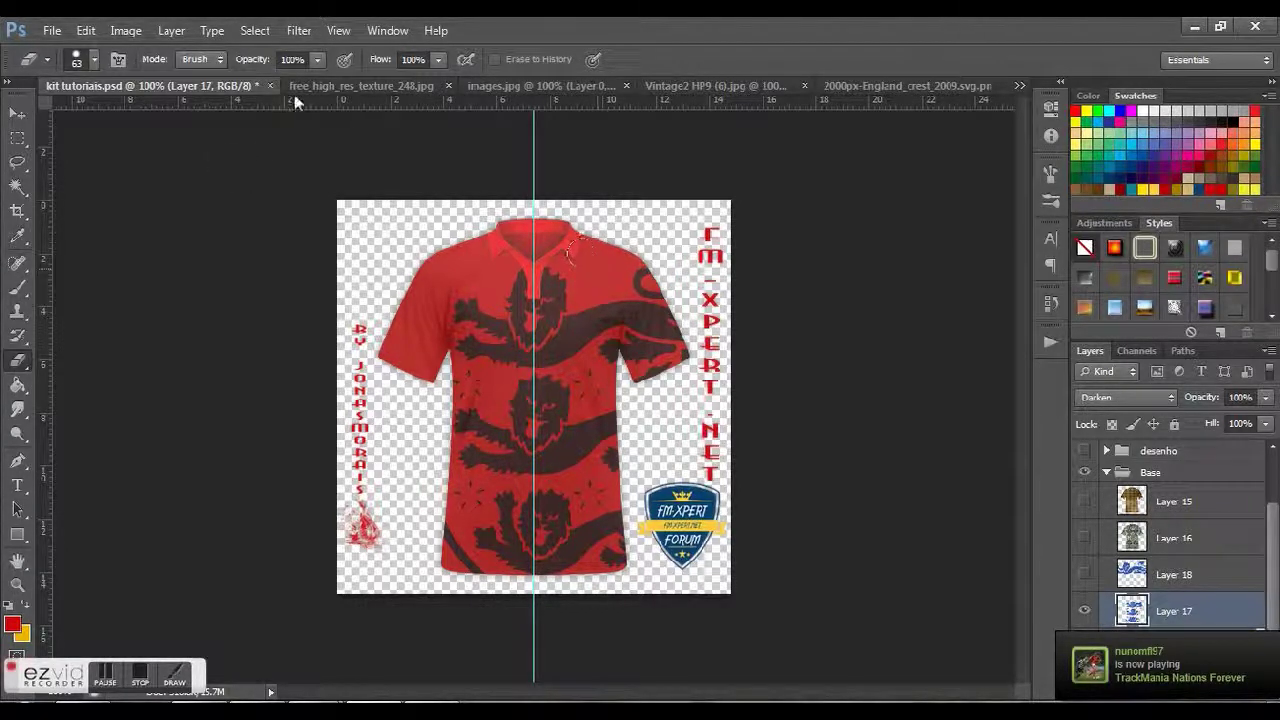
{"action": "left_click", "coordinate": [94, 60]}
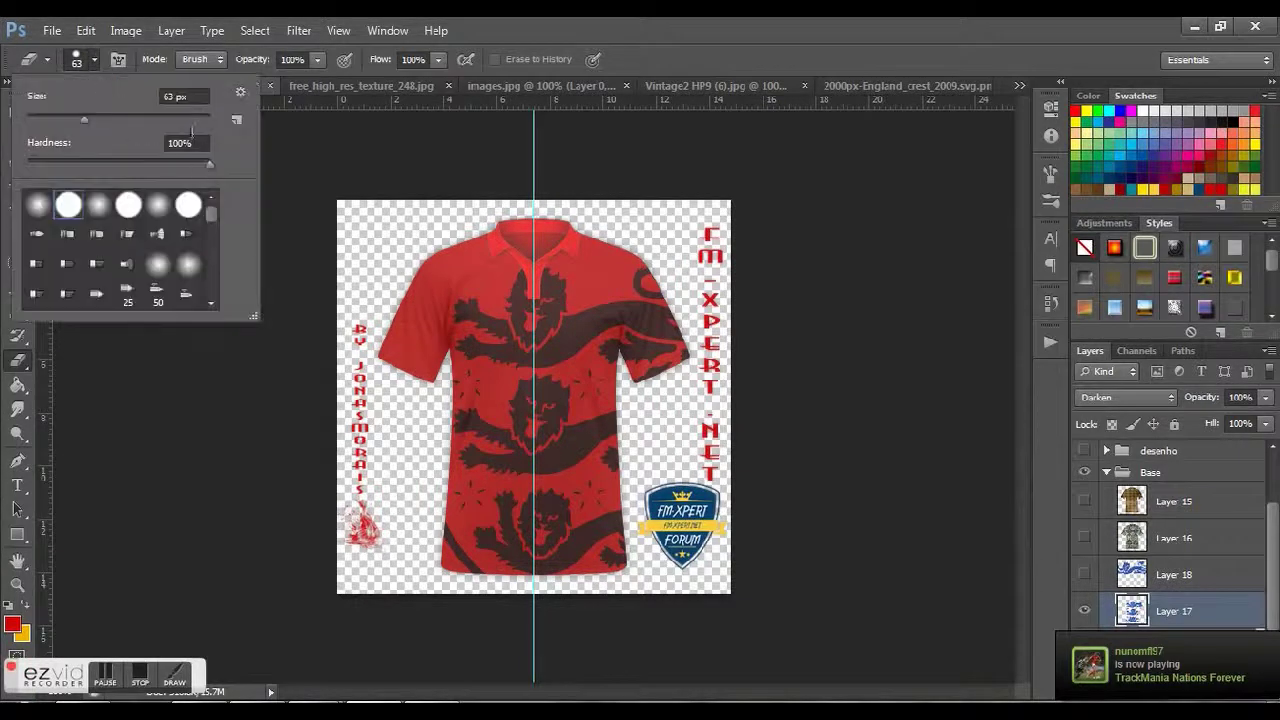
{"action": "left_click_drag", "start_coordinate": [87, 125], "coordinate": [57, 125]}
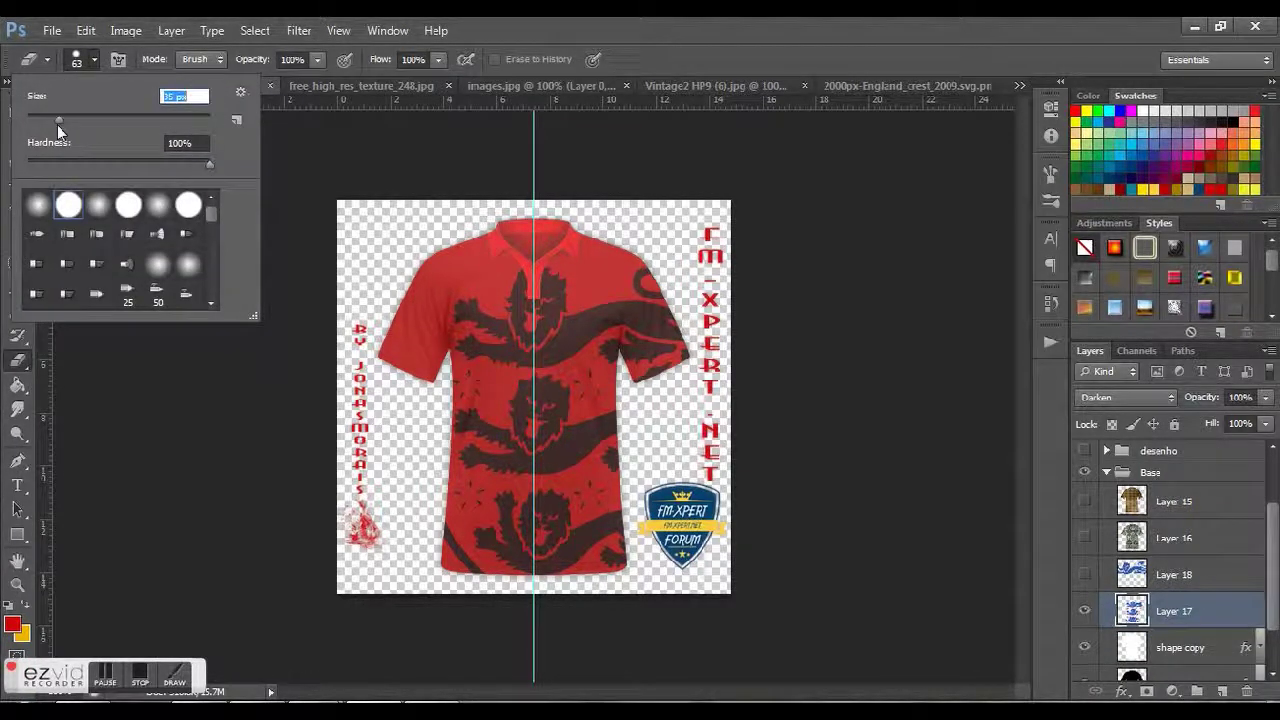
{"action": "left_click", "coordinate": [463, 378]}
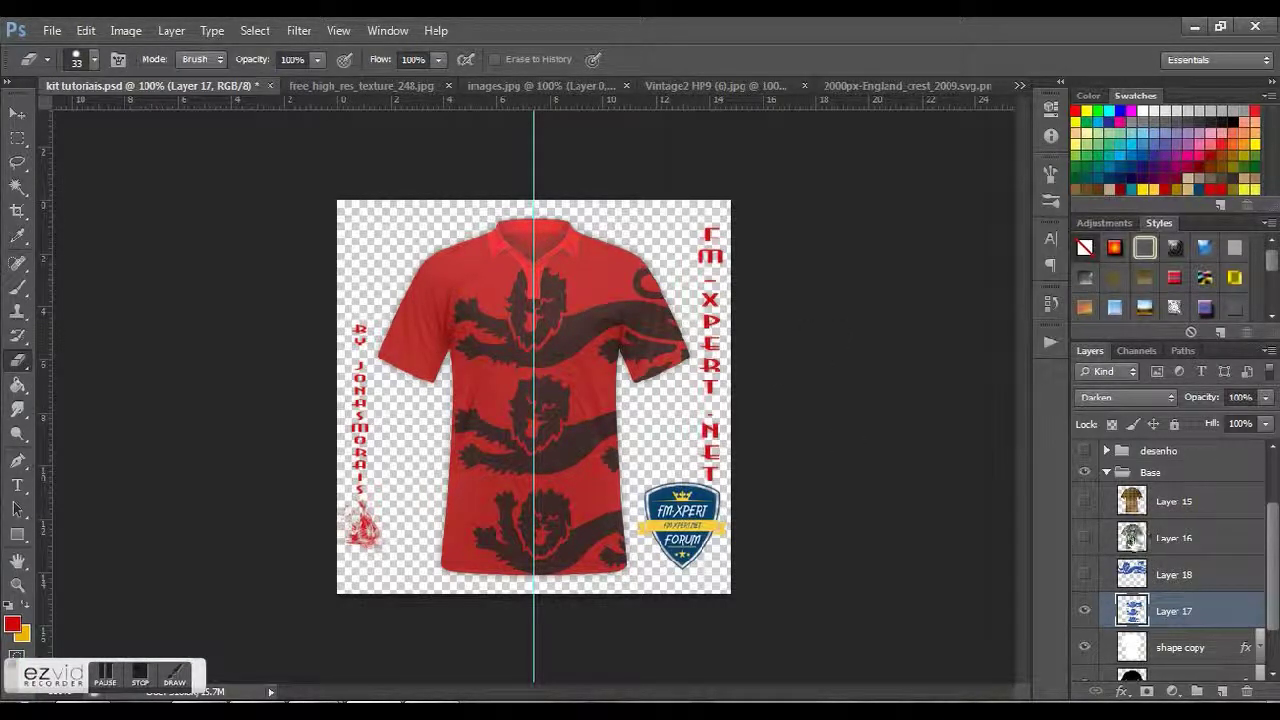
Step: Show the desenho and logos layer groups and expand the desenho group
{"action": "scroll", "coordinate": [1116, 500], "scroll_direction": "up", "scroll_amount": 2}
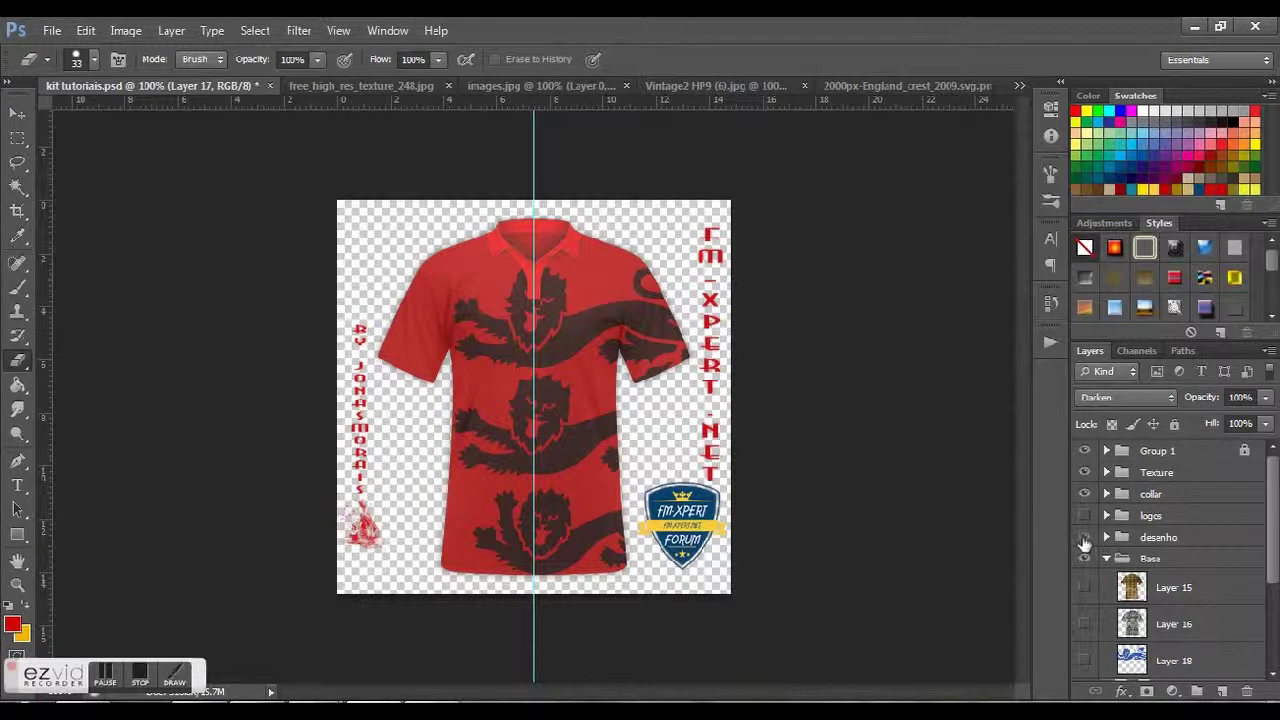
{"action": "left_click", "coordinate": [1084, 538]}
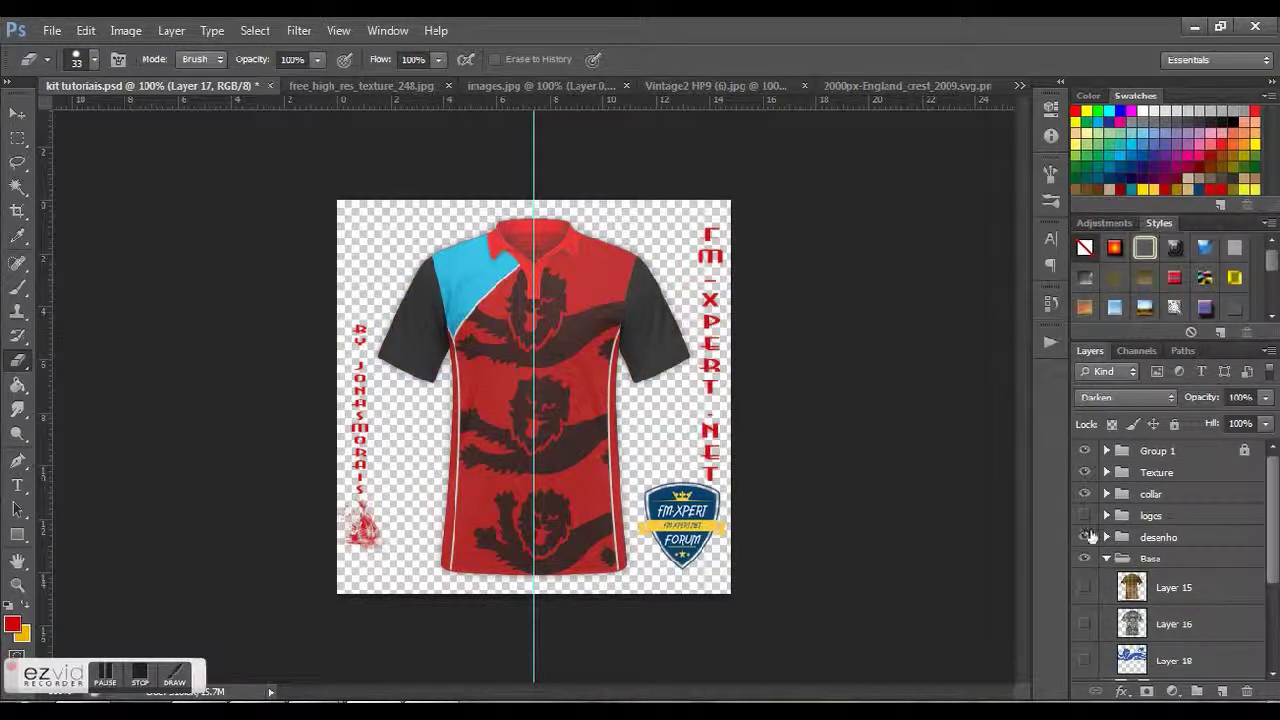
{"action": "left_click", "coordinate": [1085, 515]}
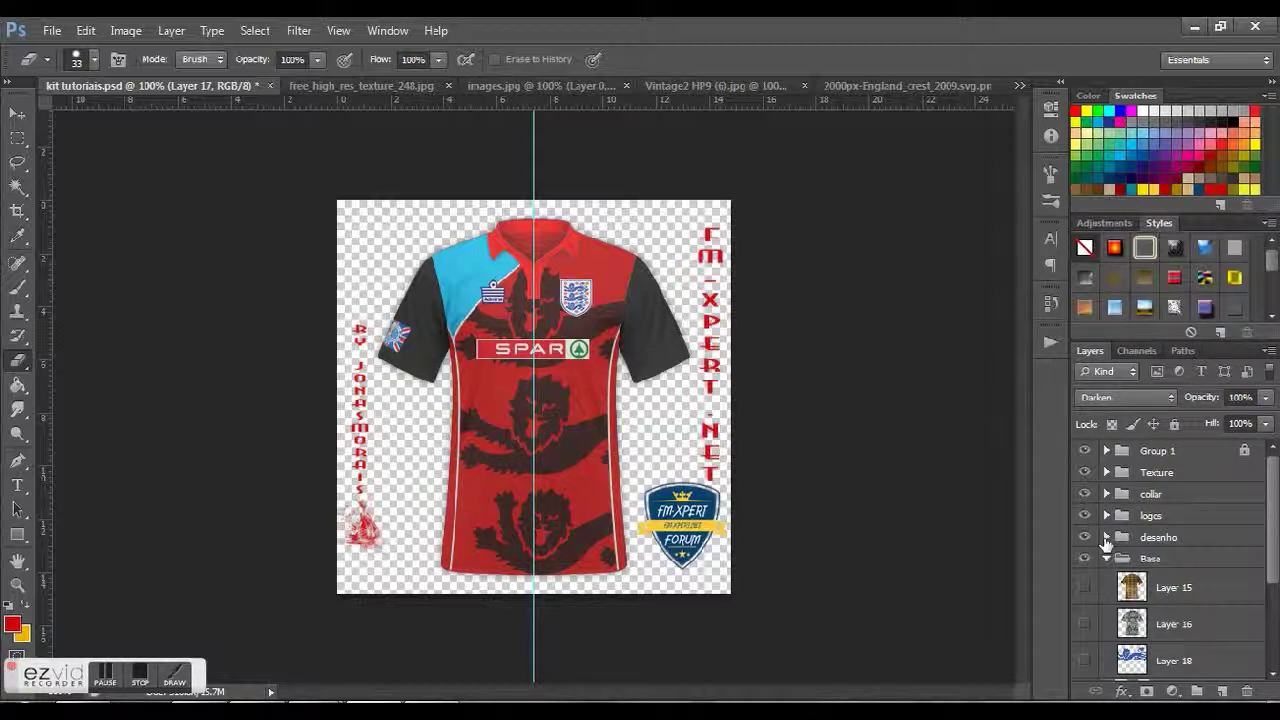
{"action": "left_click", "coordinate": [1106, 538]}
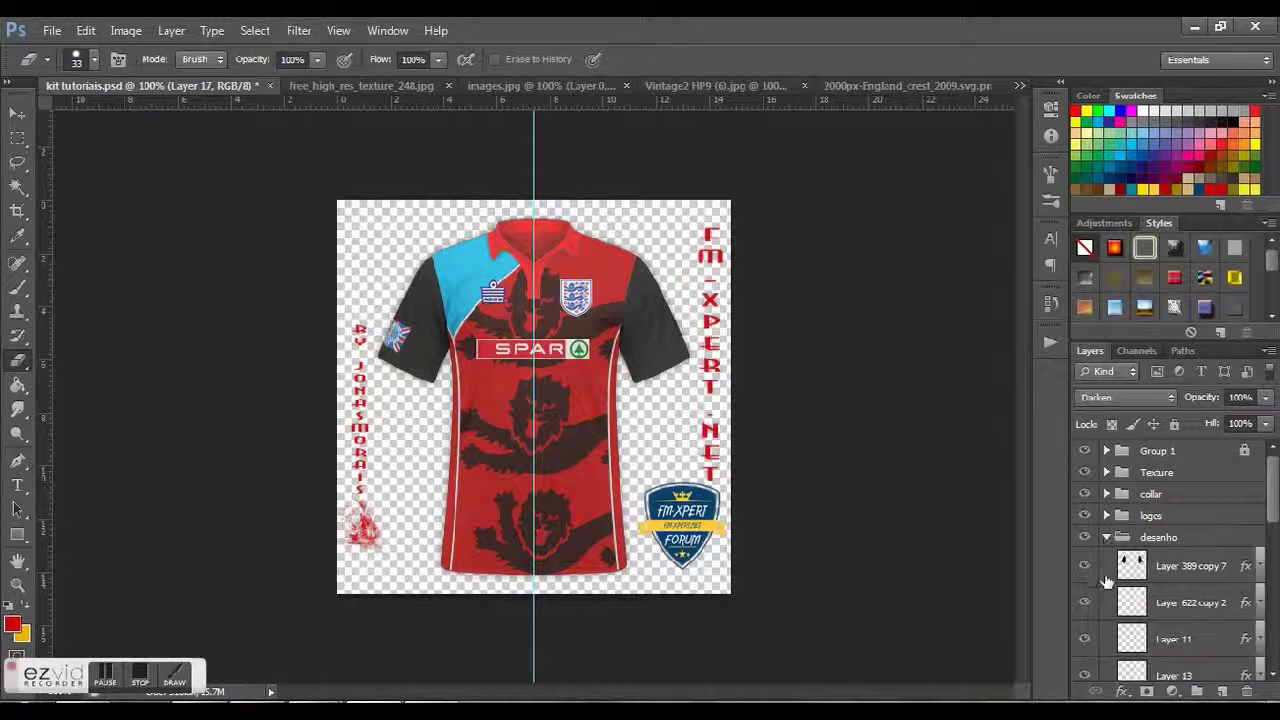
Step: Hide Layer 12 copy and Layer 12 in the desenho group to remove the blue and white shoulder panels
{"action": "scroll", "coordinate": [1107, 580], "scroll_direction": "down", "scroll_amount": 4}
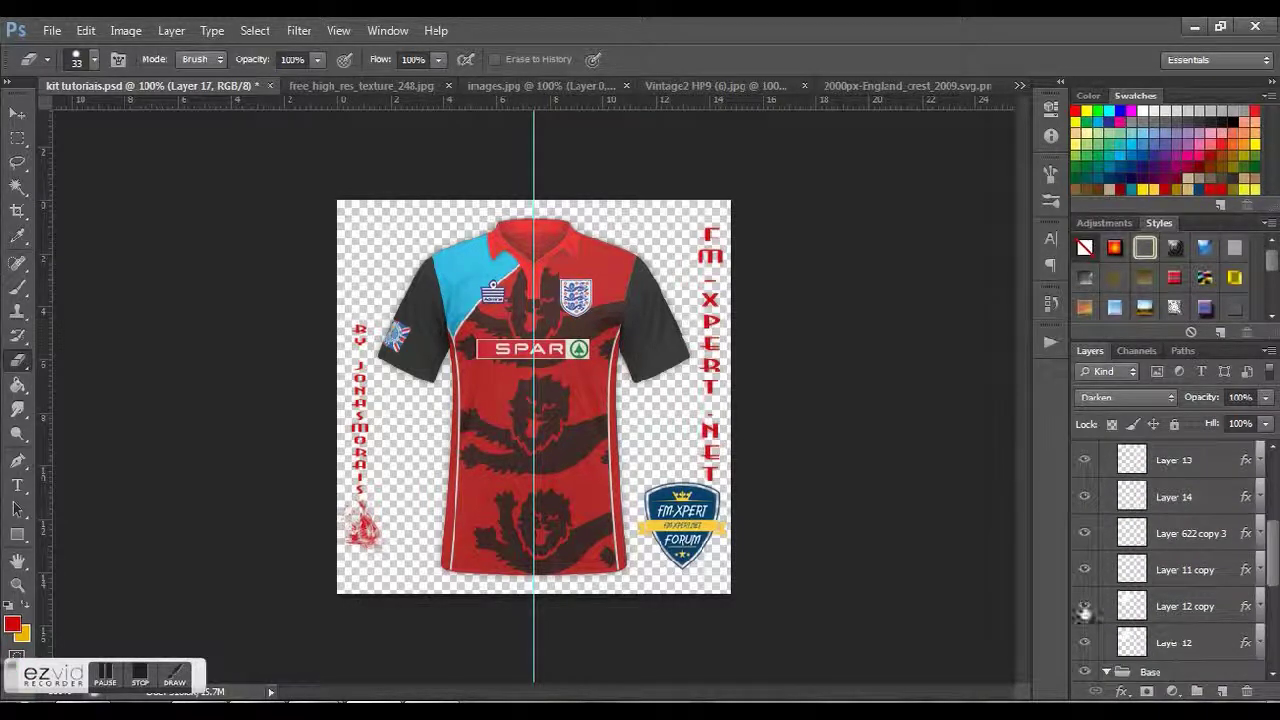
{"action": "left_click", "coordinate": [1084, 606]}
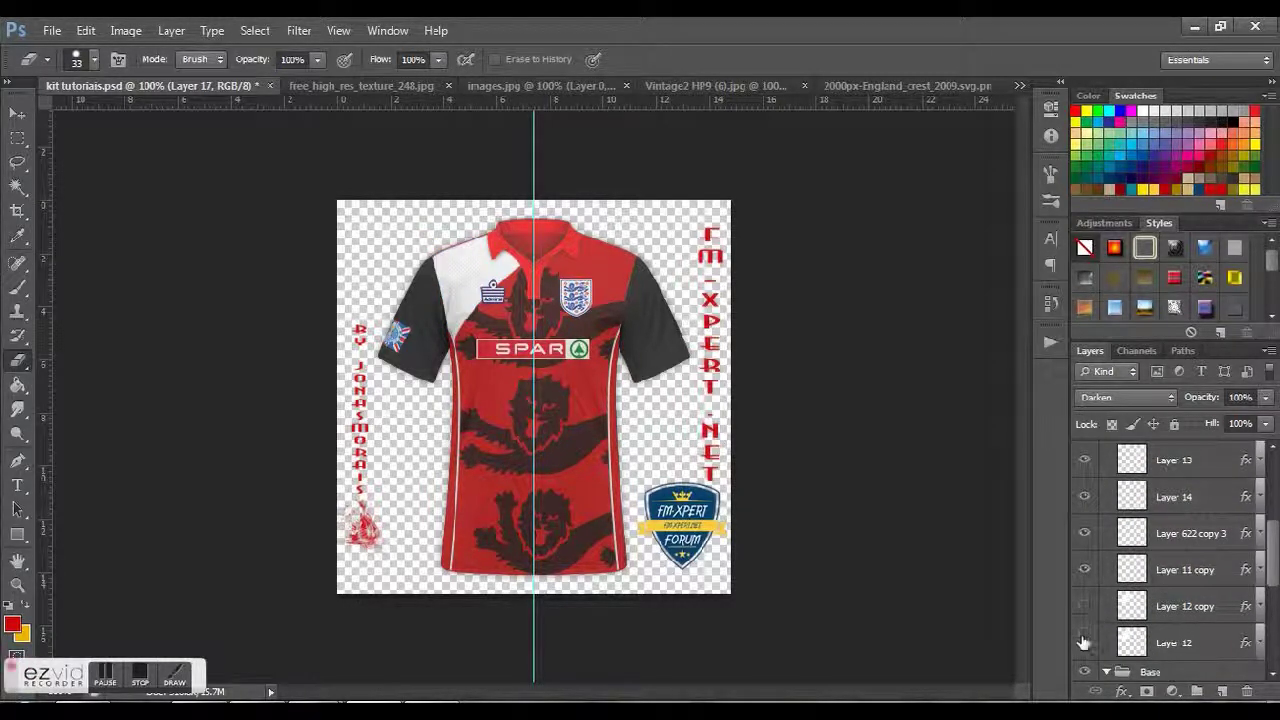
{"action": "left_click", "coordinate": [1085, 643]}
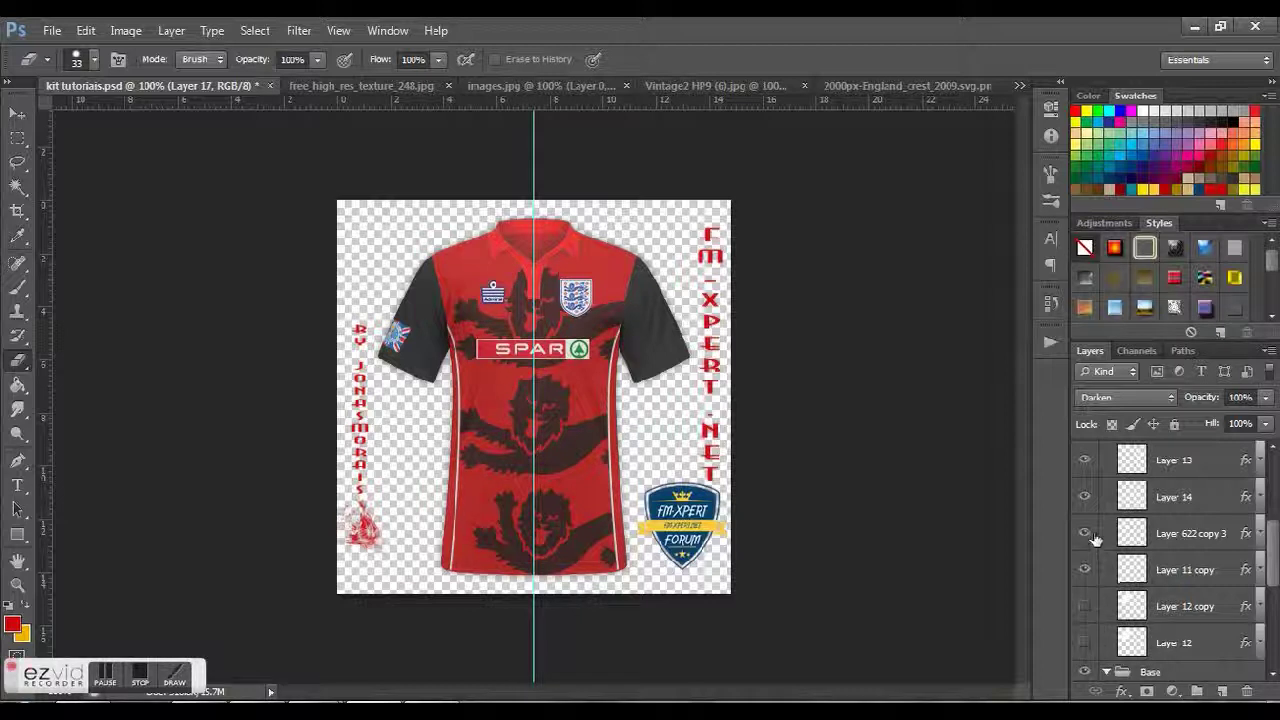
Step: Try out reduced opacities on the crest layer, from about half down to 15%
{"action": "scroll", "coordinate": [1100, 535], "scroll_direction": "up", "scroll_amount": 5}
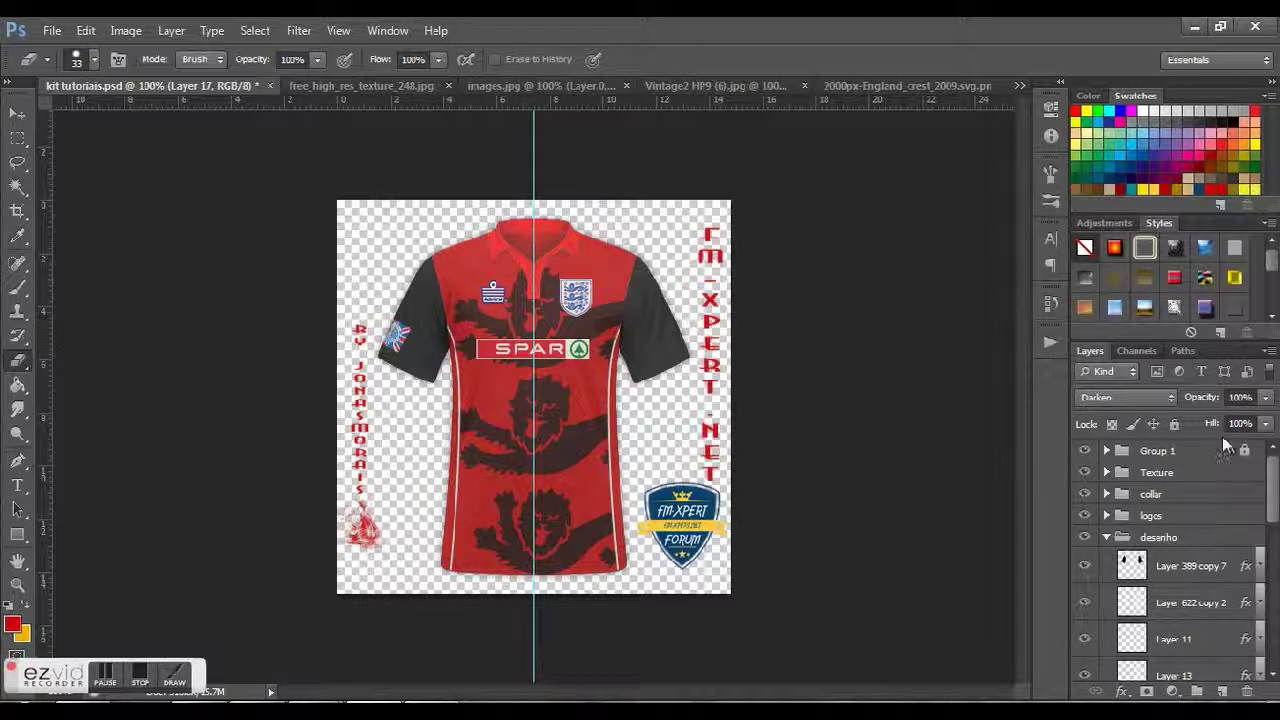
{"action": "left_click", "coordinate": [1238, 397]}
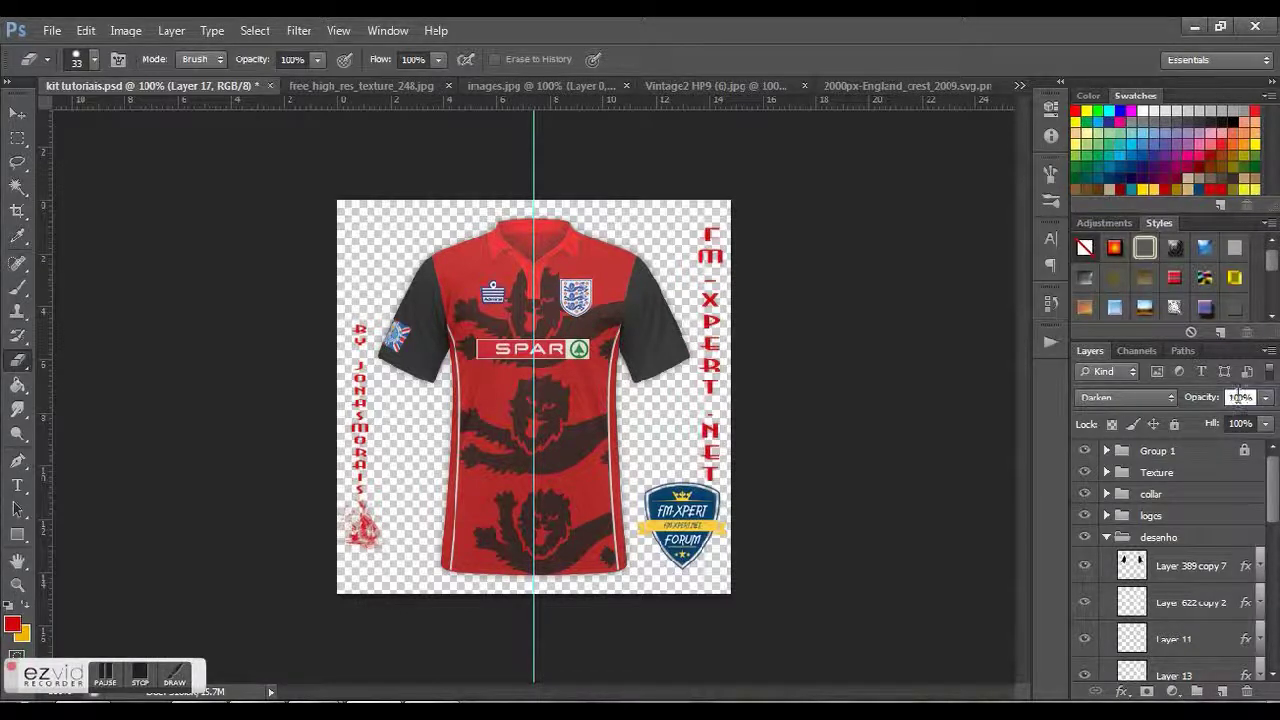
{"action": "type", "text": "50"}
{"action": "key", "text": "Return"}
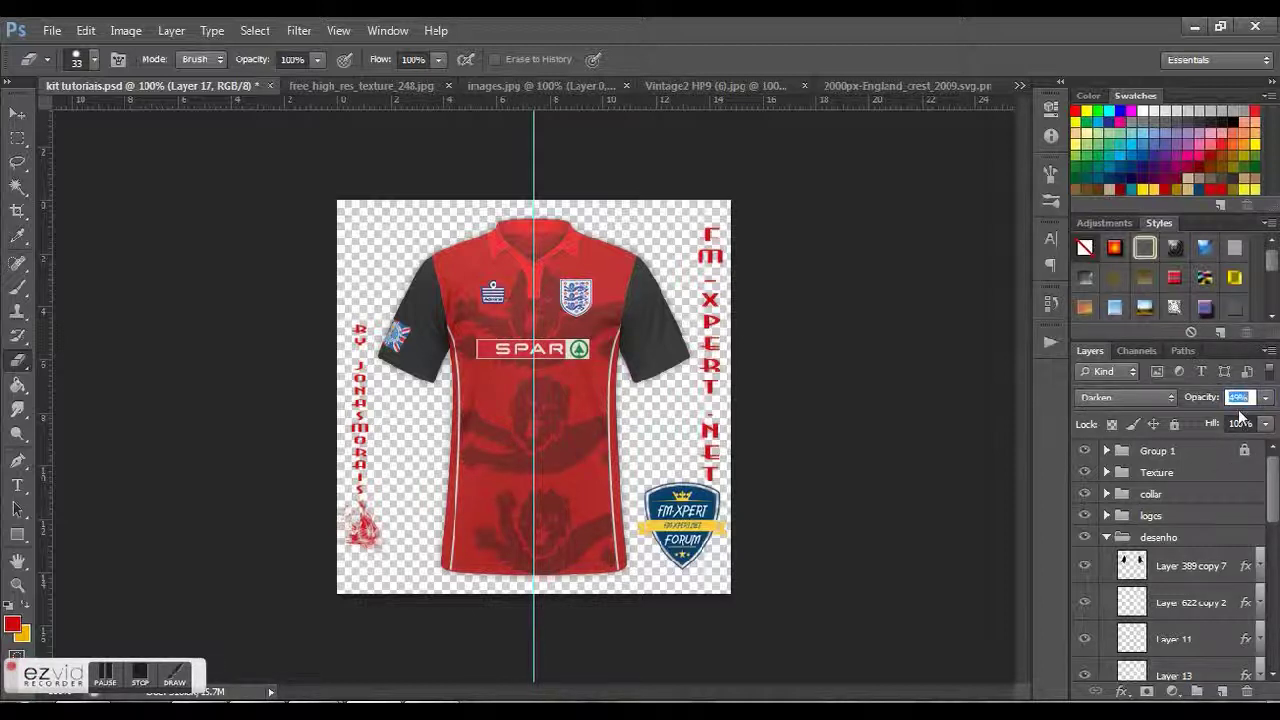
{"action": "type", "text": "23"}
{"action": "key", "text": "Return"}
{"action": "type", "text": "20"}
{"action": "key", "text": "Return"}
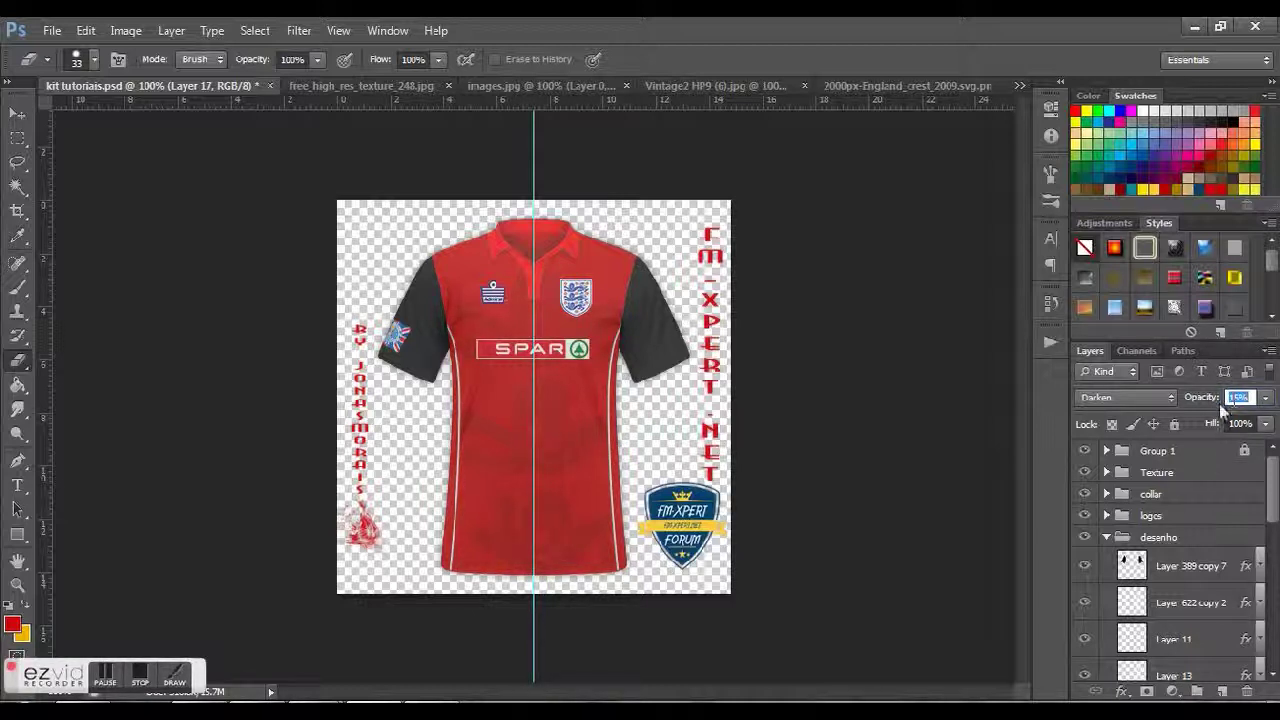
{"action": "key", "text": "Return"}
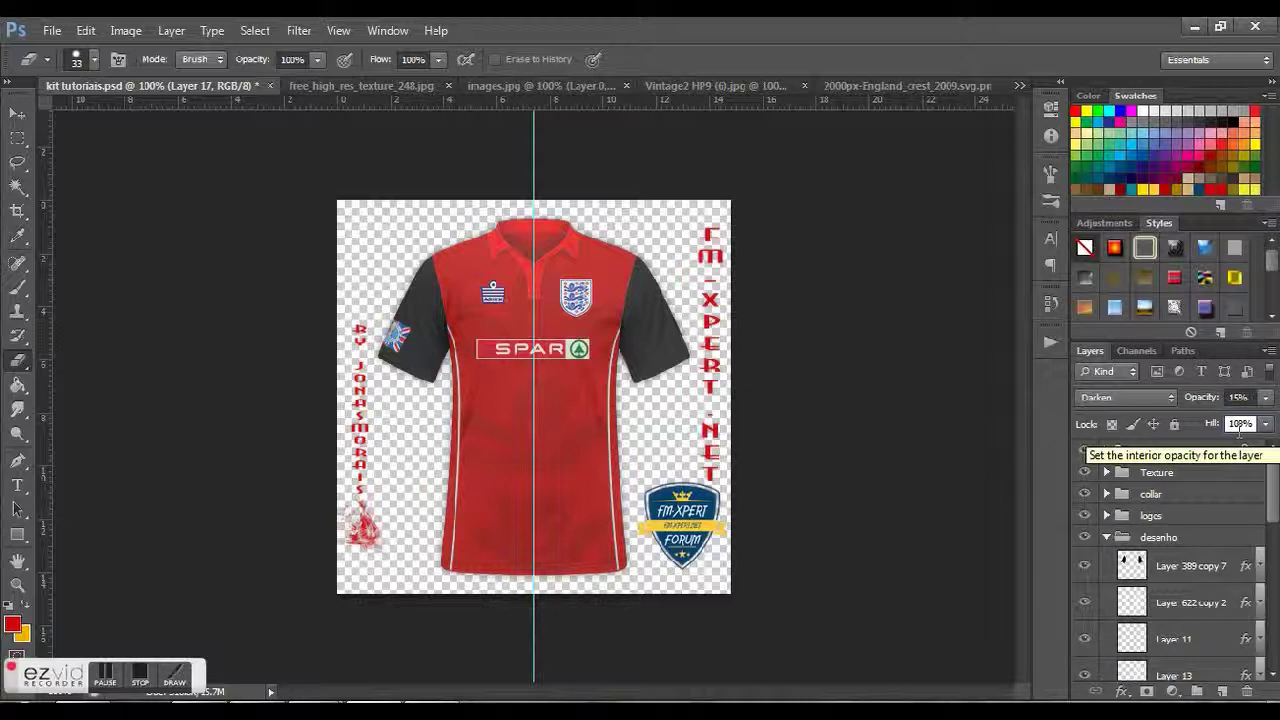
Step: Set the crest layer's opacity back to 100%
{"action": "left_click", "coordinate": [1239, 424]}
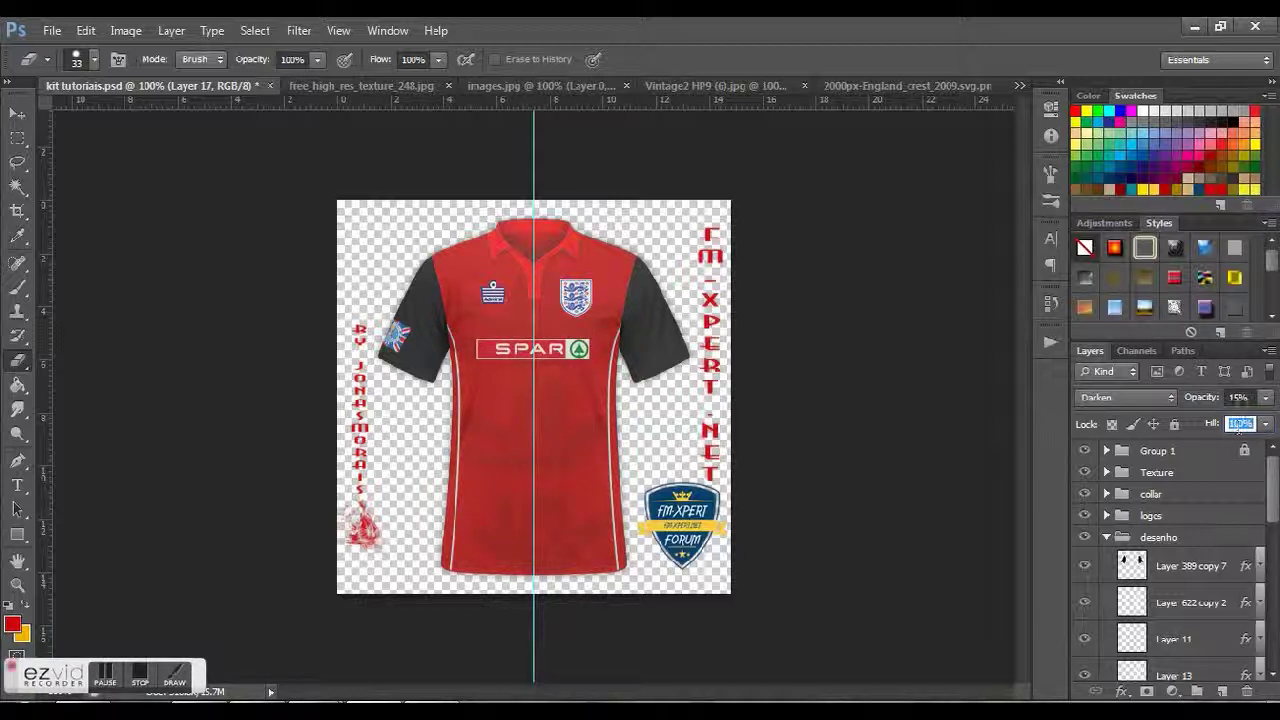
{"action": "left_click", "coordinate": [1238, 398]}
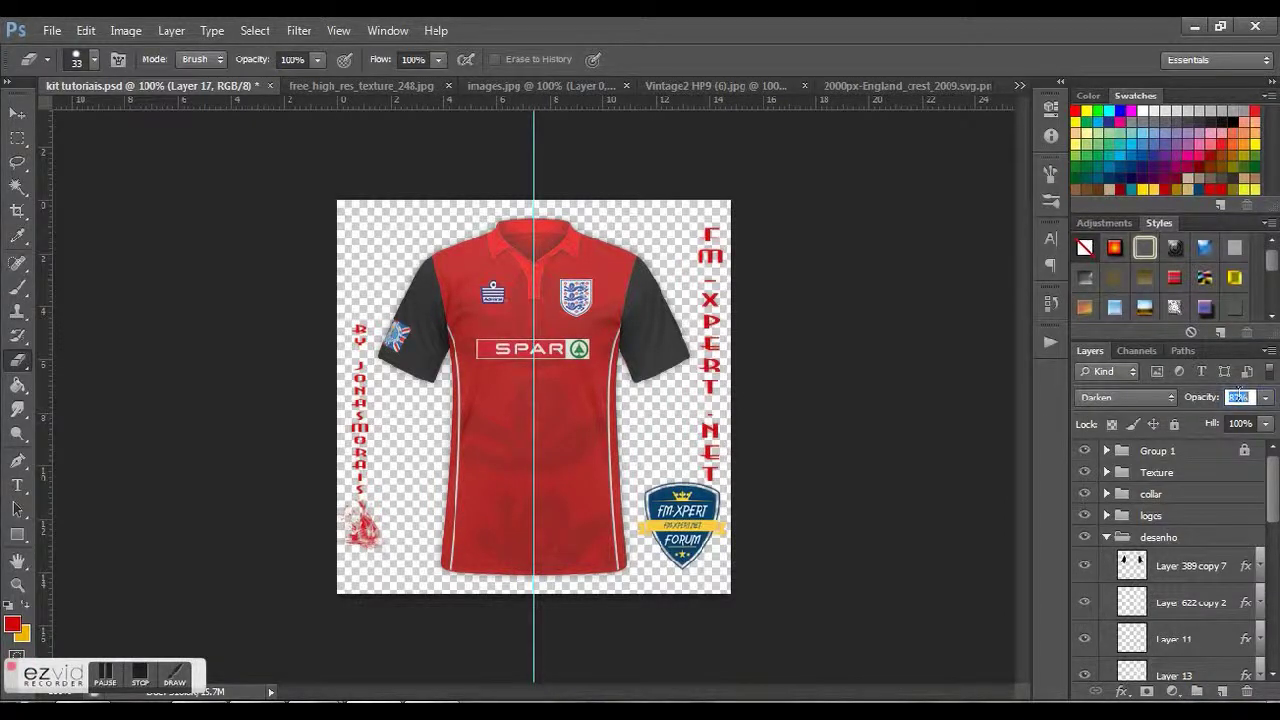
{"action": "type", "text": "100"}
{"action": "key", "text": "Return"}
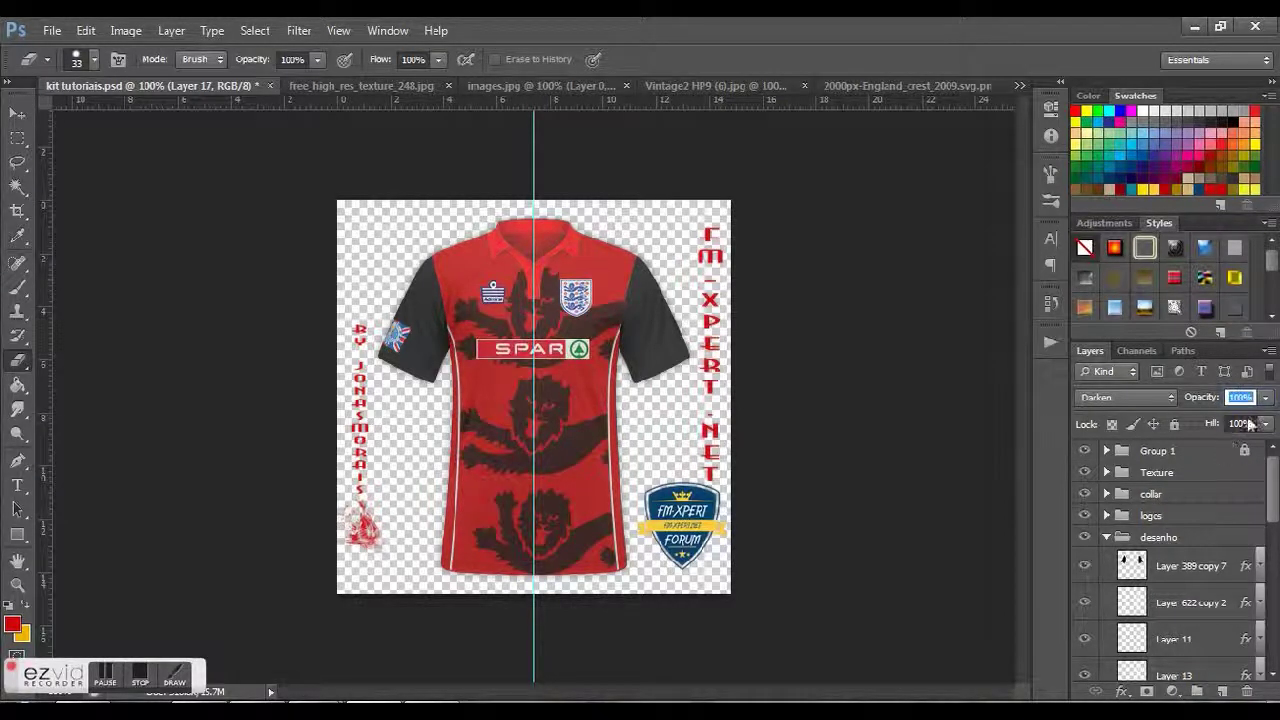
Step: Try out fill values of 50% and 10% on the crest layer, and return the fill to 100%
{"action": "left_click", "coordinate": [1238, 424]}
{"action": "double_click", "coordinate": [1238, 424]}
{"action": "type", "text": "50"}
{"action": "key", "text": "Return"}
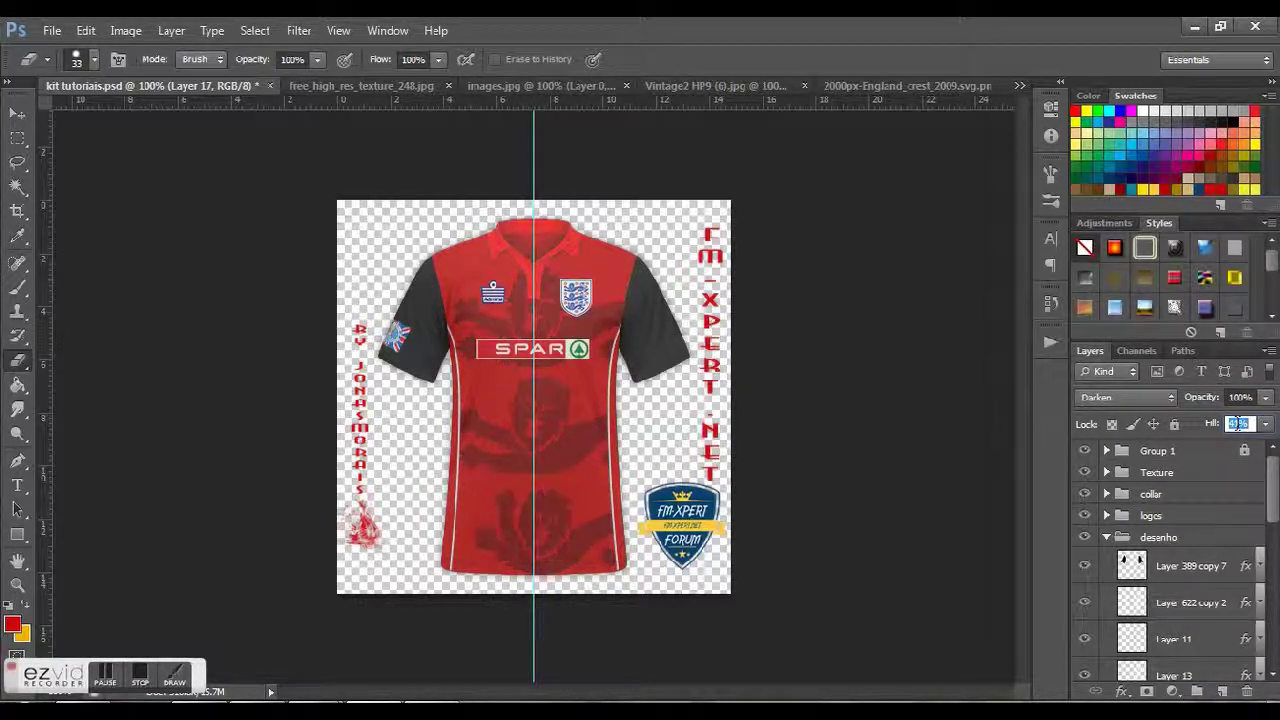
{"action": "type", "text": "10"}
{"action": "key", "text": "Return"}
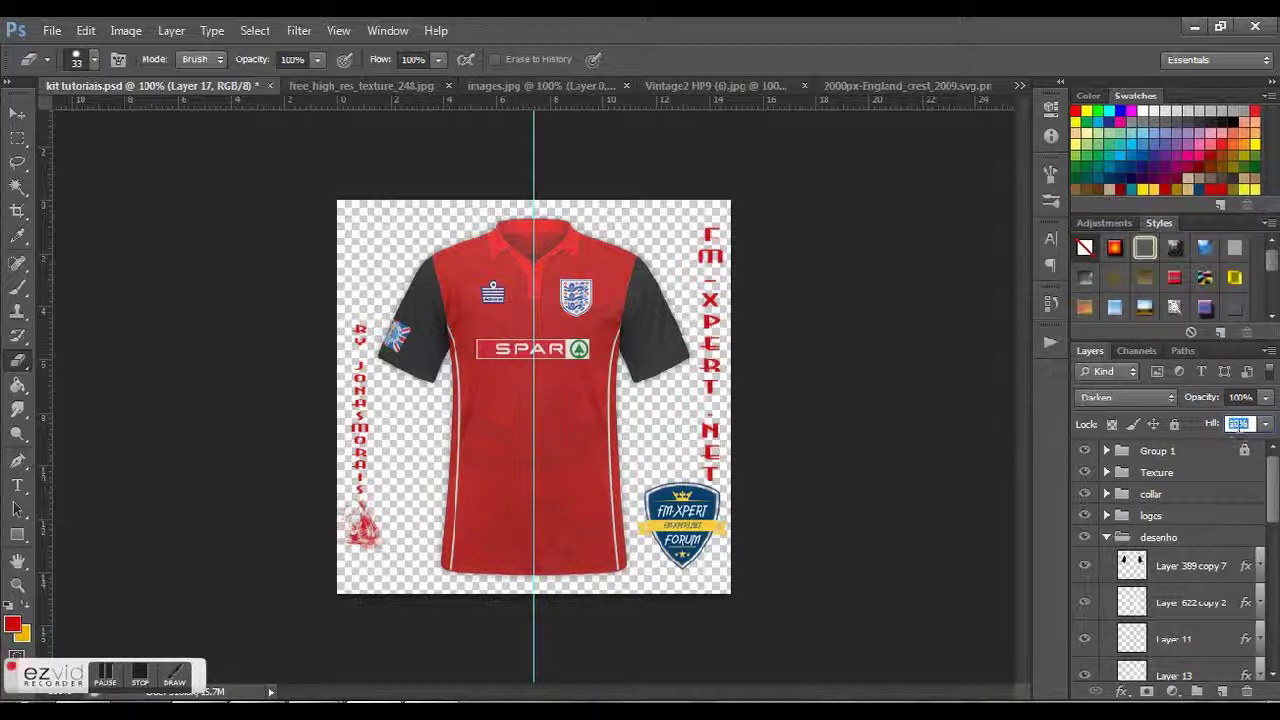
{"action": "type", "text": "10"}
{"action": "key", "text": "Return"}
{"action": "left_click", "coordinate": [1240, 424]}
{"action": "type", "text": "100"}
{"action": "key", "text": "Return"}
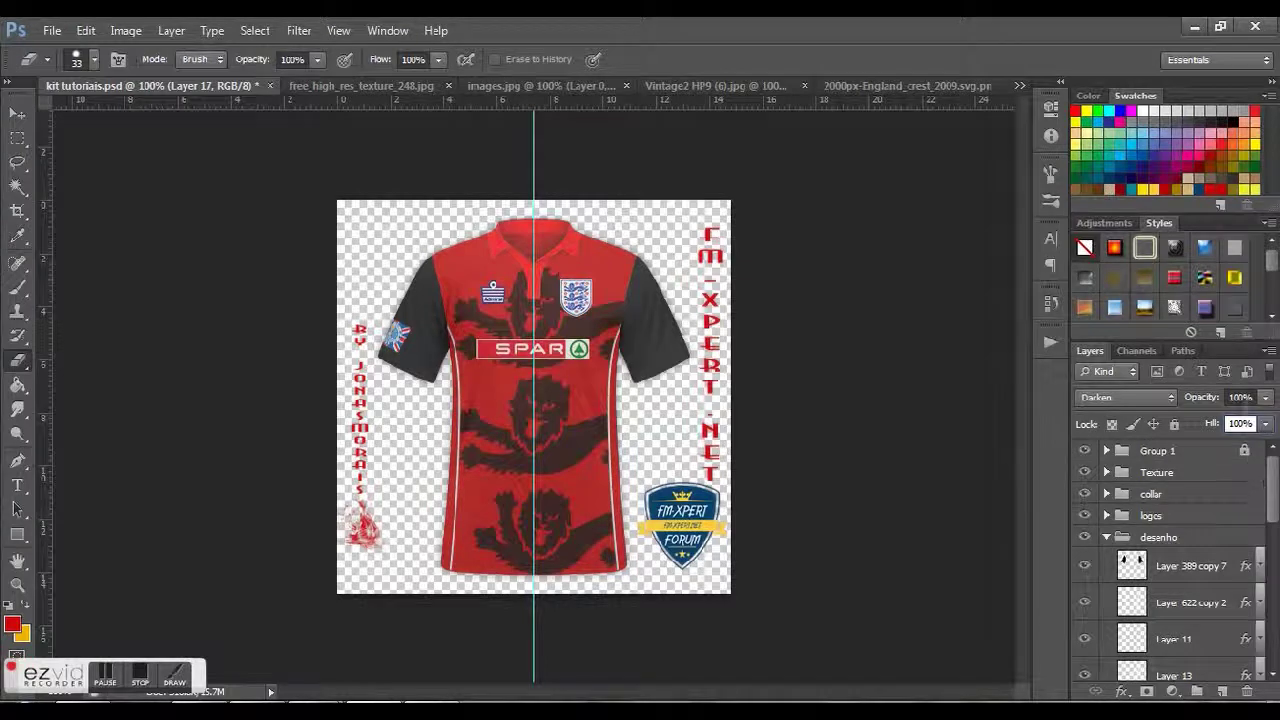
Step: Set the crest layer's opacity to 10% and collapse the desenho group
{"action": "left_click", "coordinate": [1236, 398]}
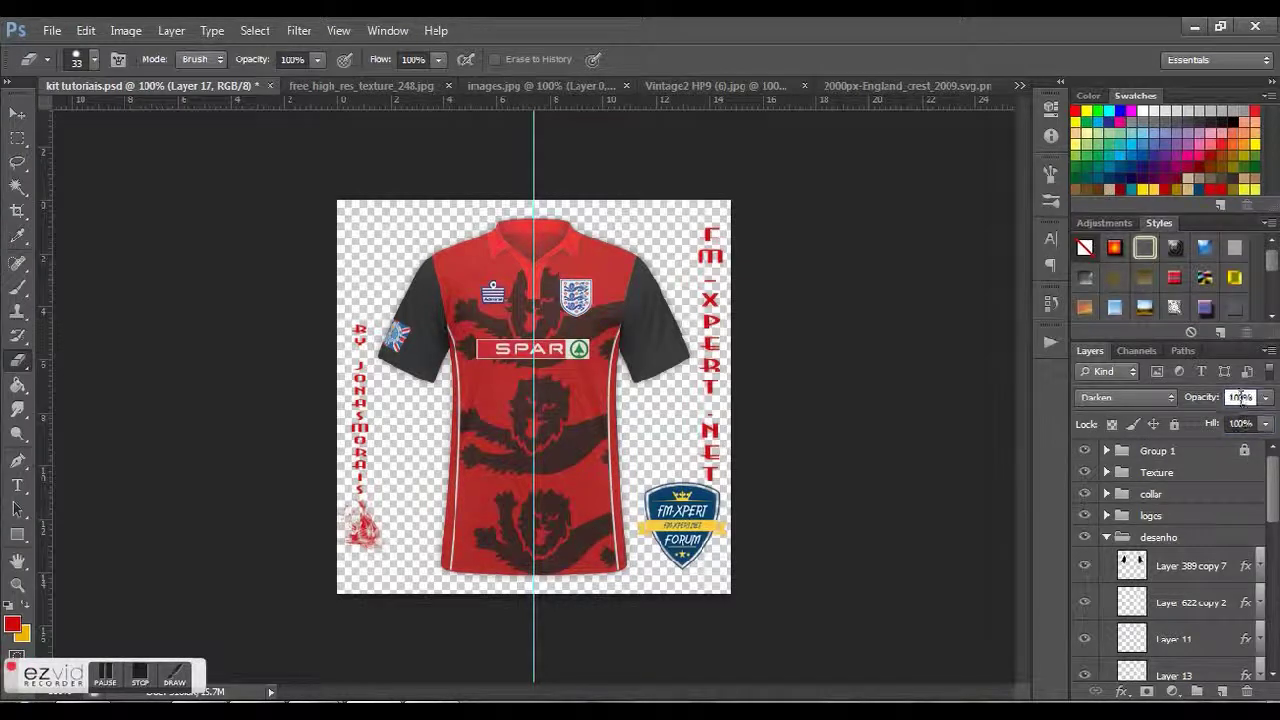
{"action": "type", "text": "10"}
{"action": "key", "text": "Return"}
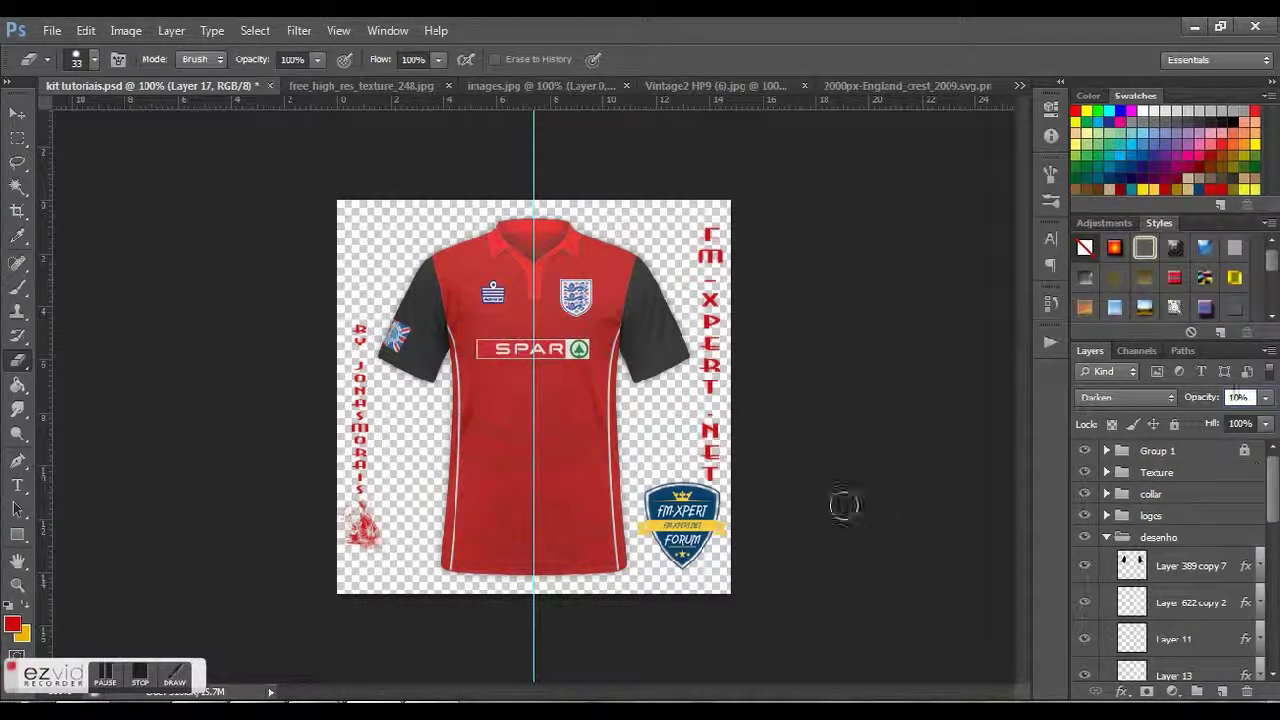
{"action": "left_click", "coordinate": [1107, 538]}
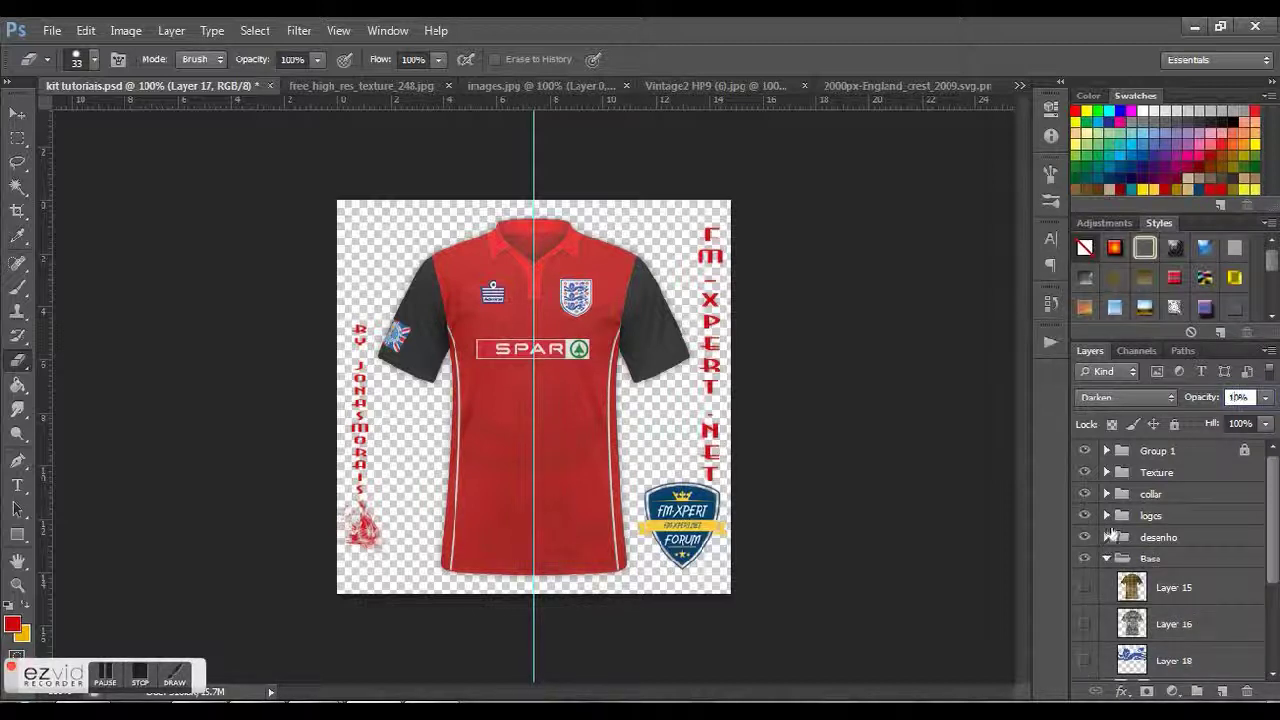
Step: Close images.jpg, Vintage2 HP9 (6).jpg and the 2000px-England_crest_2009.svg.png document without saving their changes
{"action": "left_click", "coordinate": [514, 89]}
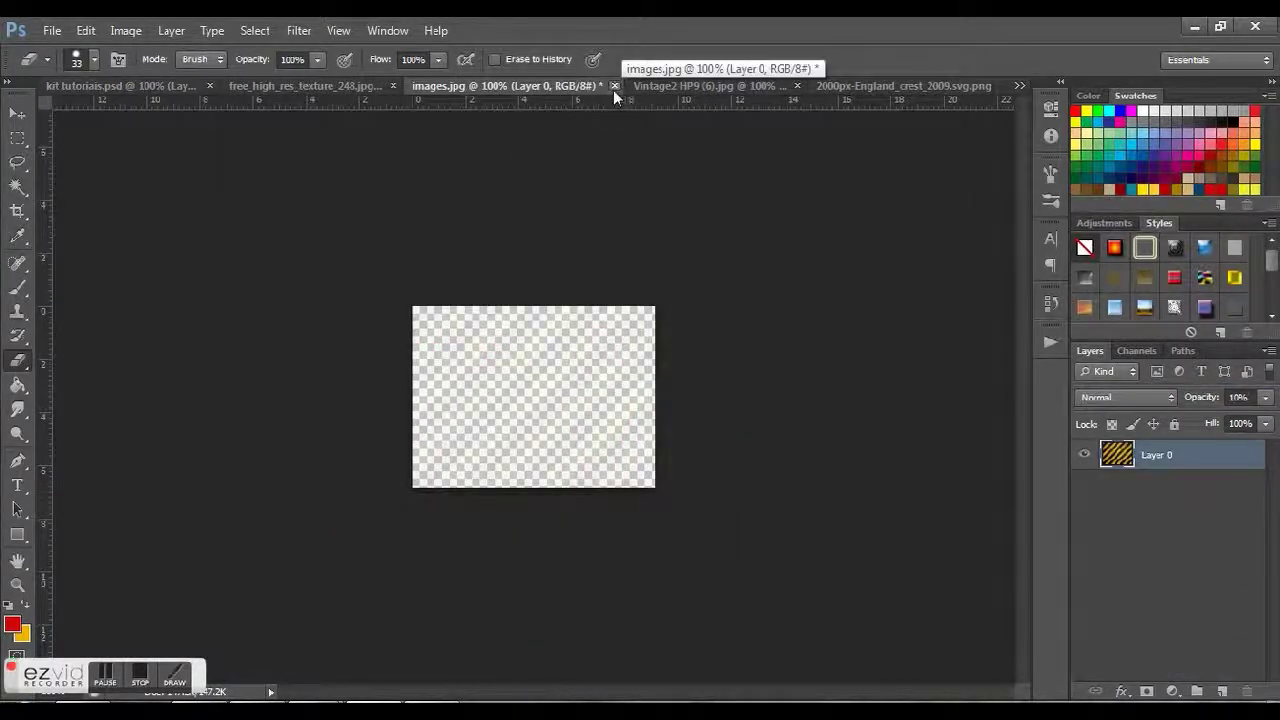
{"action": "left_click", "coordinate": [613, 89]}
{"action": "left_click", "coordinate": [646, 292]}
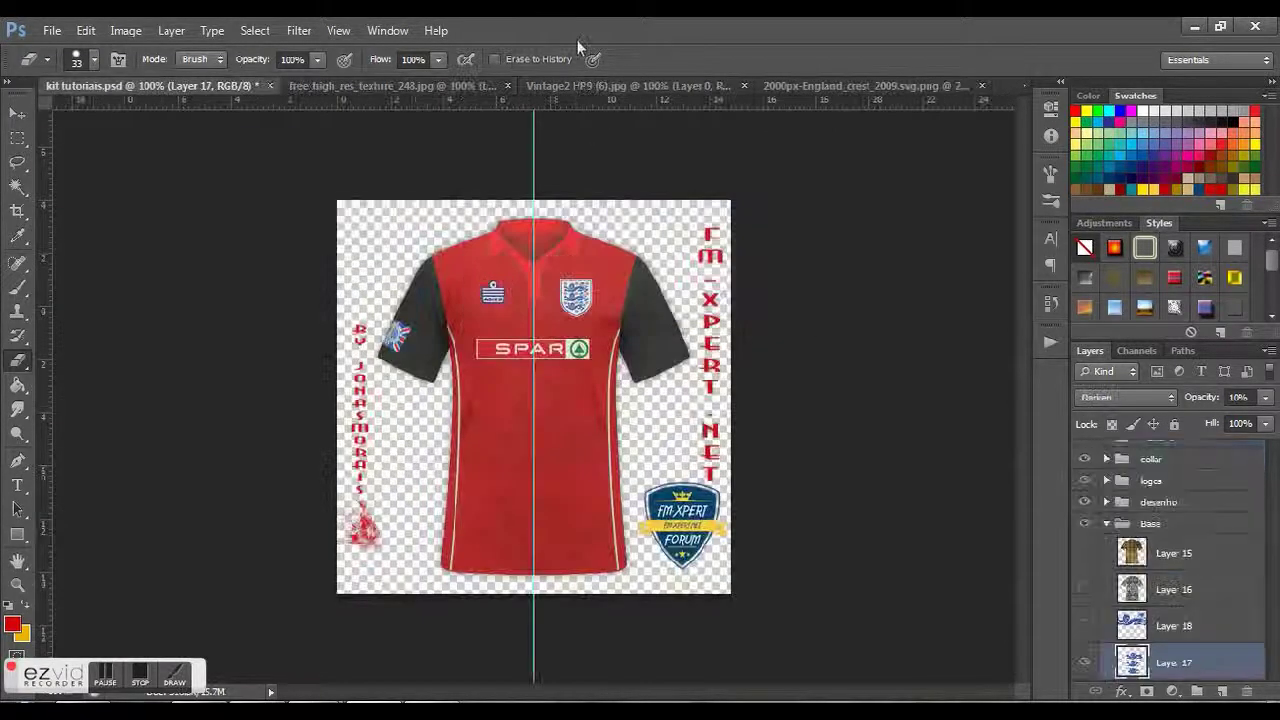
{"action": "left_click", "coordinate": [588, 86]}
{"action": "left_click", "coordinate": [752, 87]}
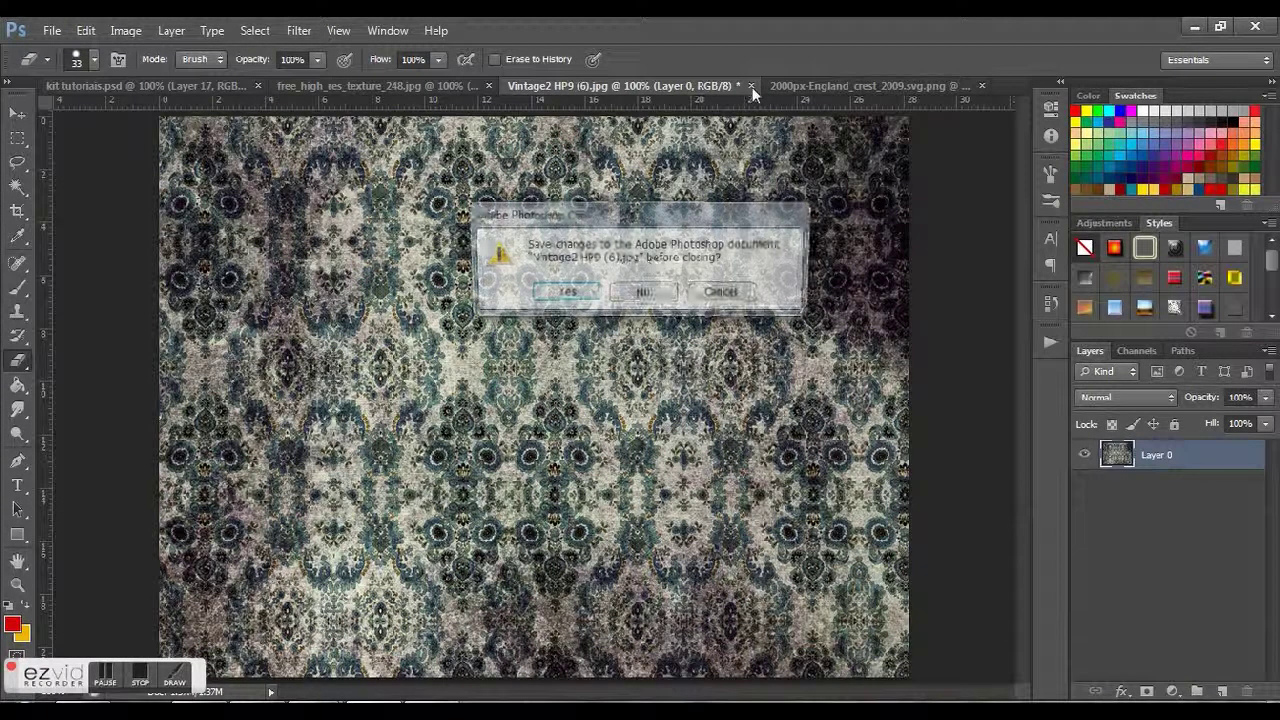
{"action": "left_click", "coordinate": [648, 292]}
{"action": "left_click", "coordinate": [700, 88]}
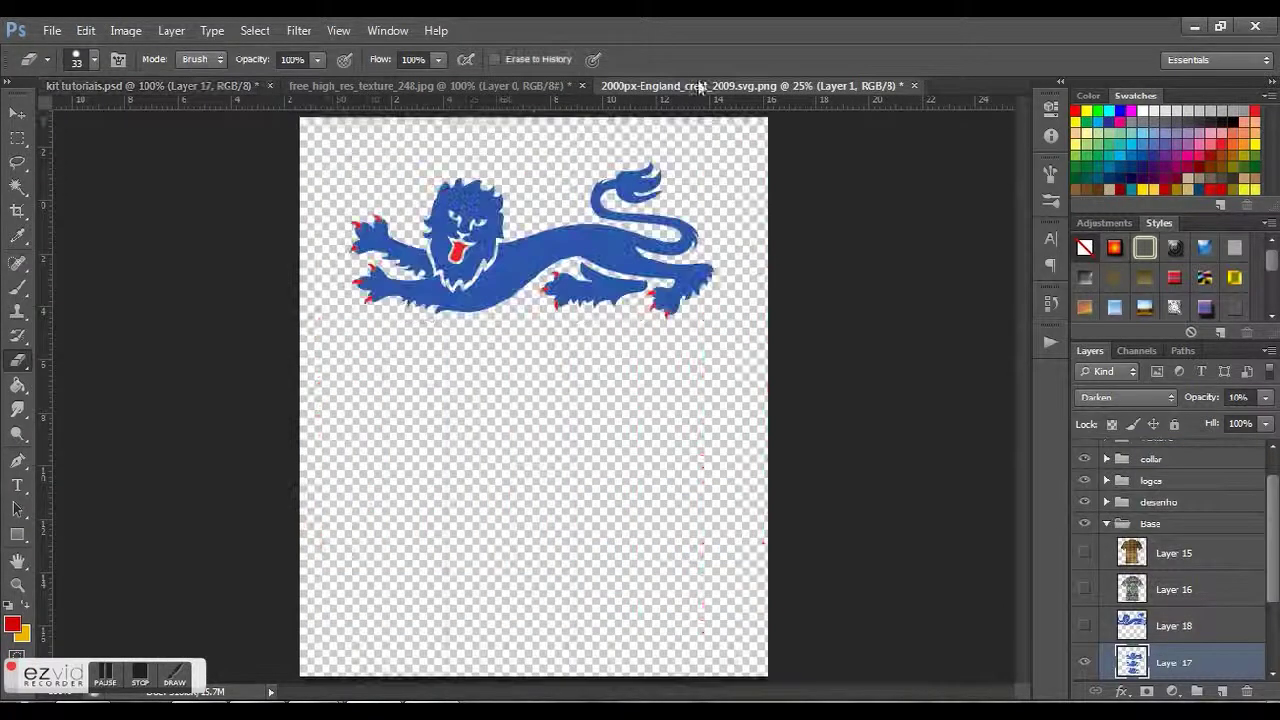
{"action": "left_click", "coordinate": [914, 86]}
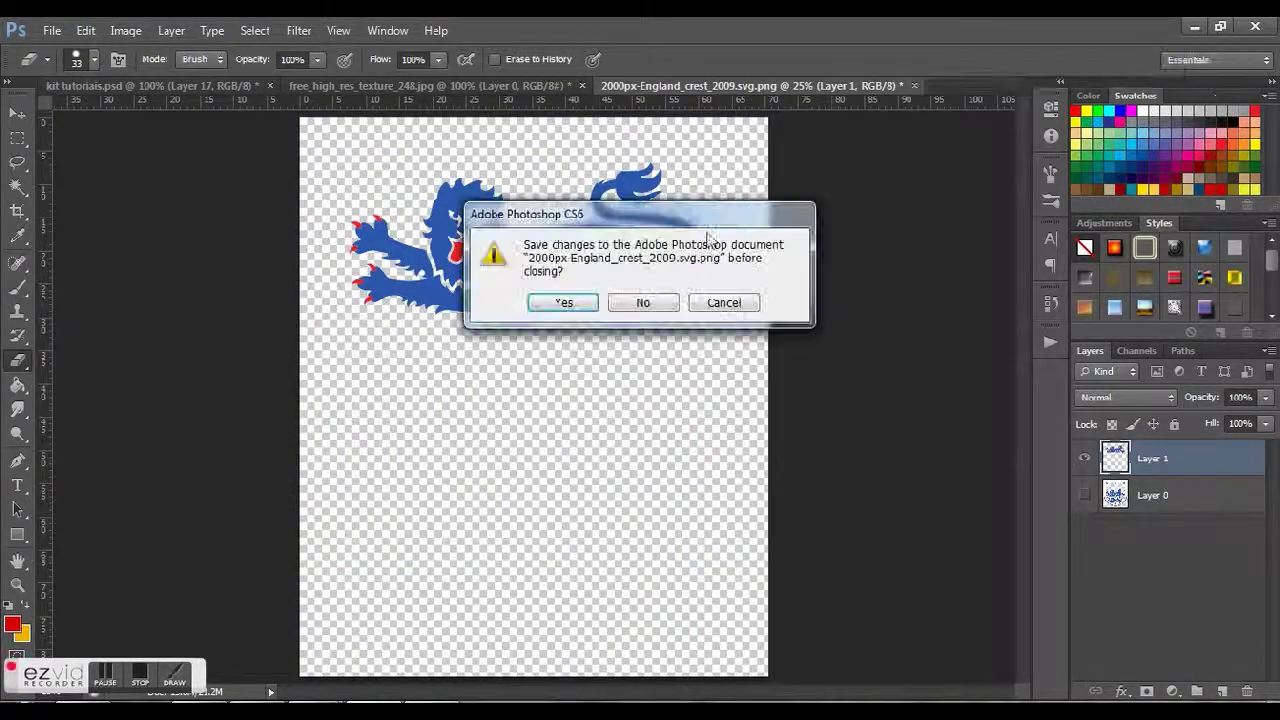
{"action": "left_click", "coordinate": [643, 302]}
Step: Open Portugal3.png from the template size folder inside the KOTW kits folder
{"action": "left_click", "coordinate": [52, 30]}
{"action": "left_click", "coordinate": [808, 171]}
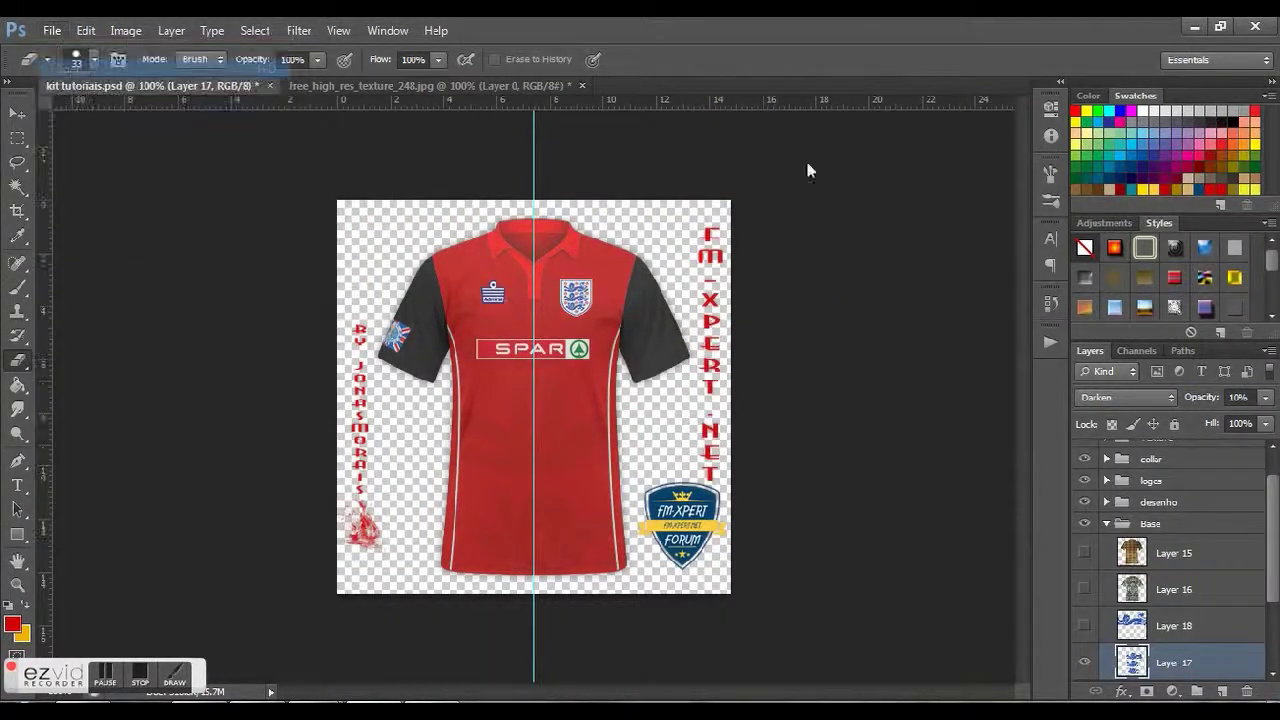
{"action": "double_click", "coordinate": [808, 171]}
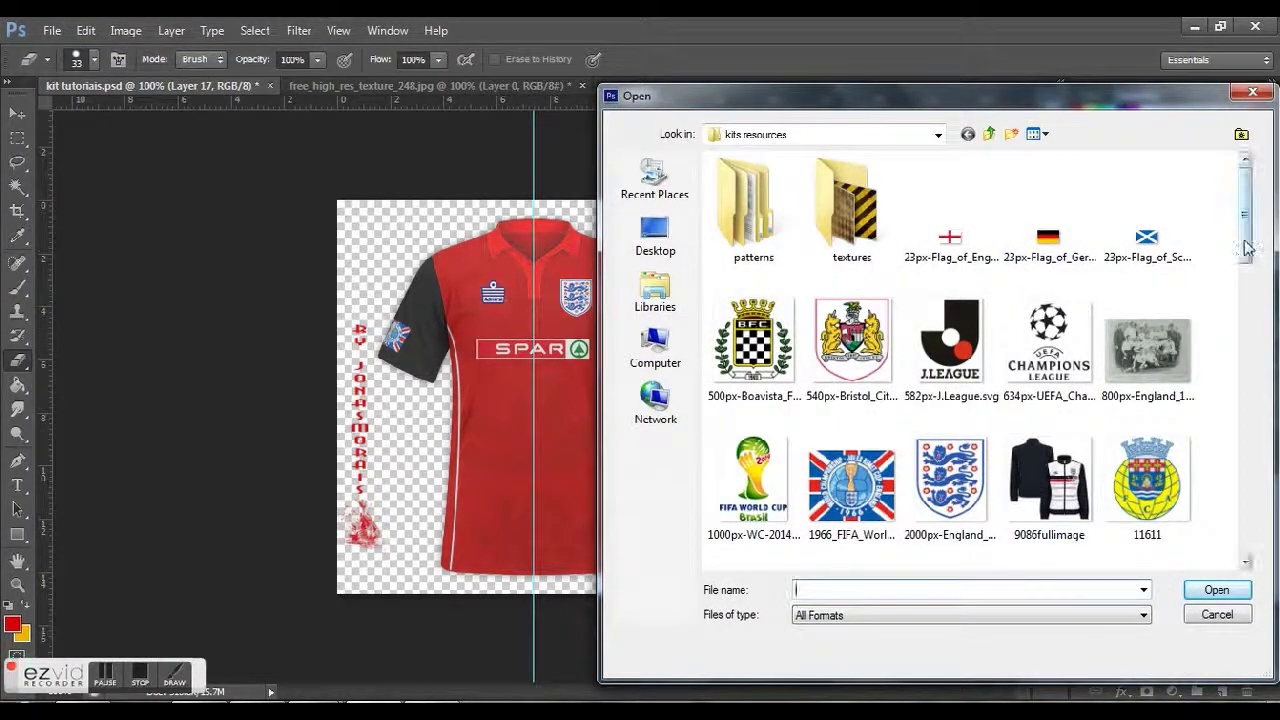
{"action": "left_click", "coordinate": [820, 134]}
{"action": "left_click", "coordinate": [789, 400]}
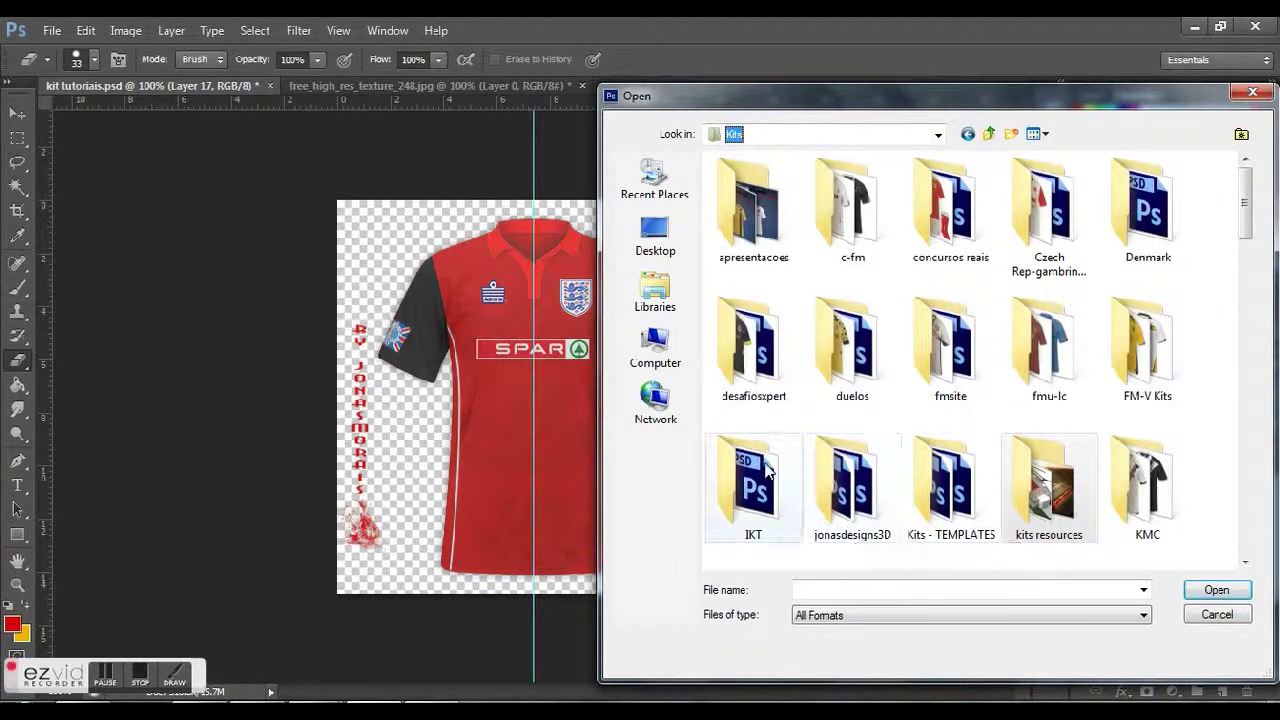
{"action": "left_click_drag", "start_coordinate": [1244, 238], "coordinate": [1245, 272]}
{"action": "double_click", "coordinate": [755, 357]}
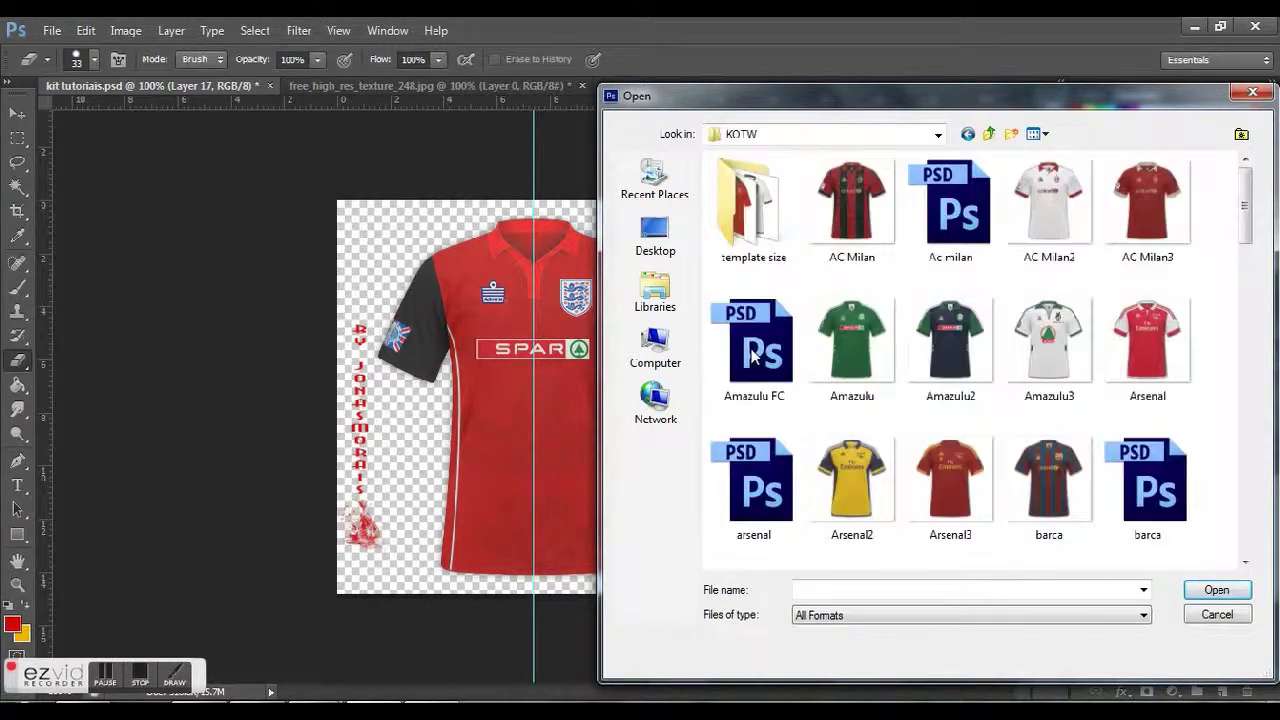
{"action": "double_click", "coordinate": [755, 225]}
{"action": "left_click_drag", "start_coordinate": [1246, 222], "coordinate": [1250, 378]}
{"action": "double_click", "coordinate": [1148, 365]}
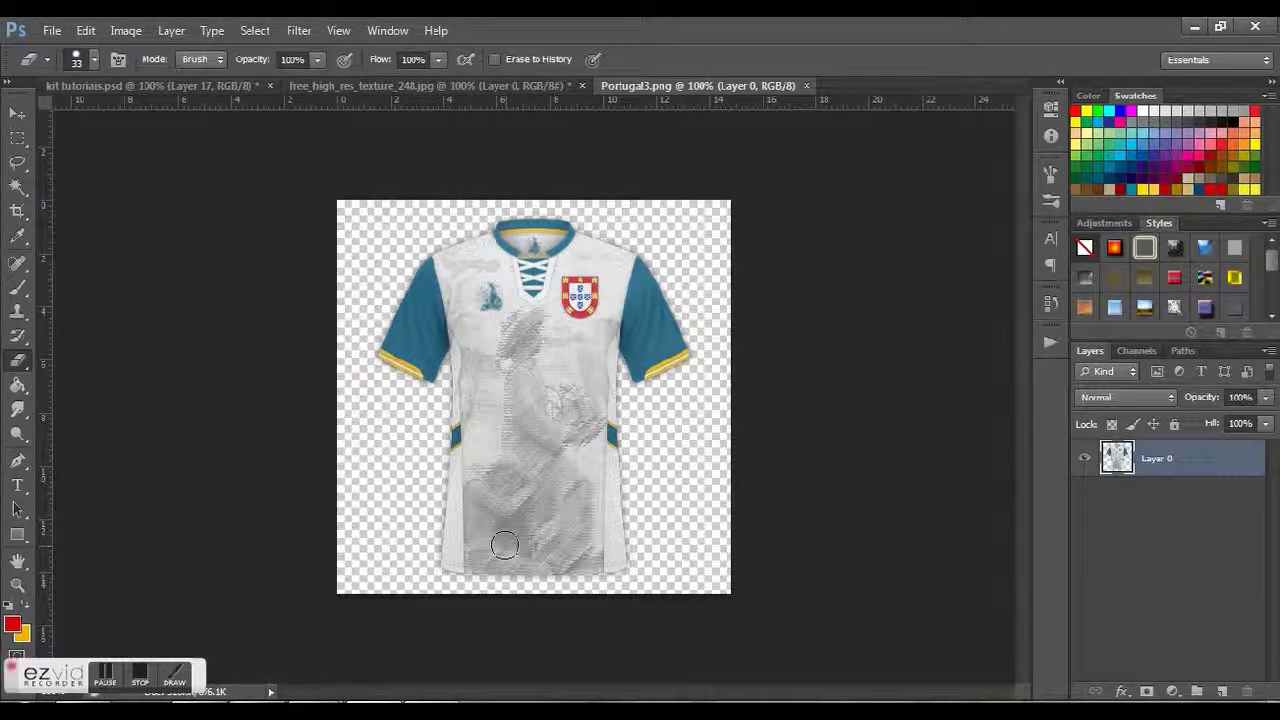
Step: Return to the kit tutoriais.psd document and hide the logos group
{"action": "left_click", "coordinate": [205, 87]}
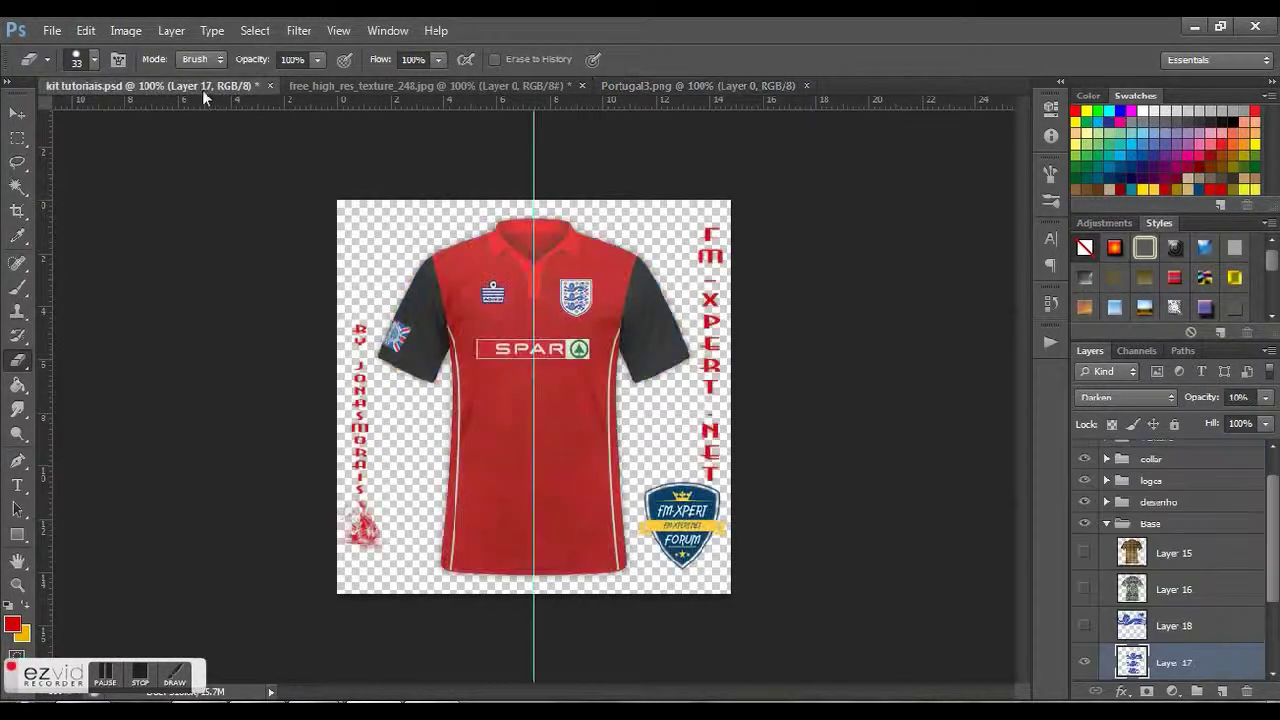
{"action": "left_click", "coordinate": [1084, 480]}
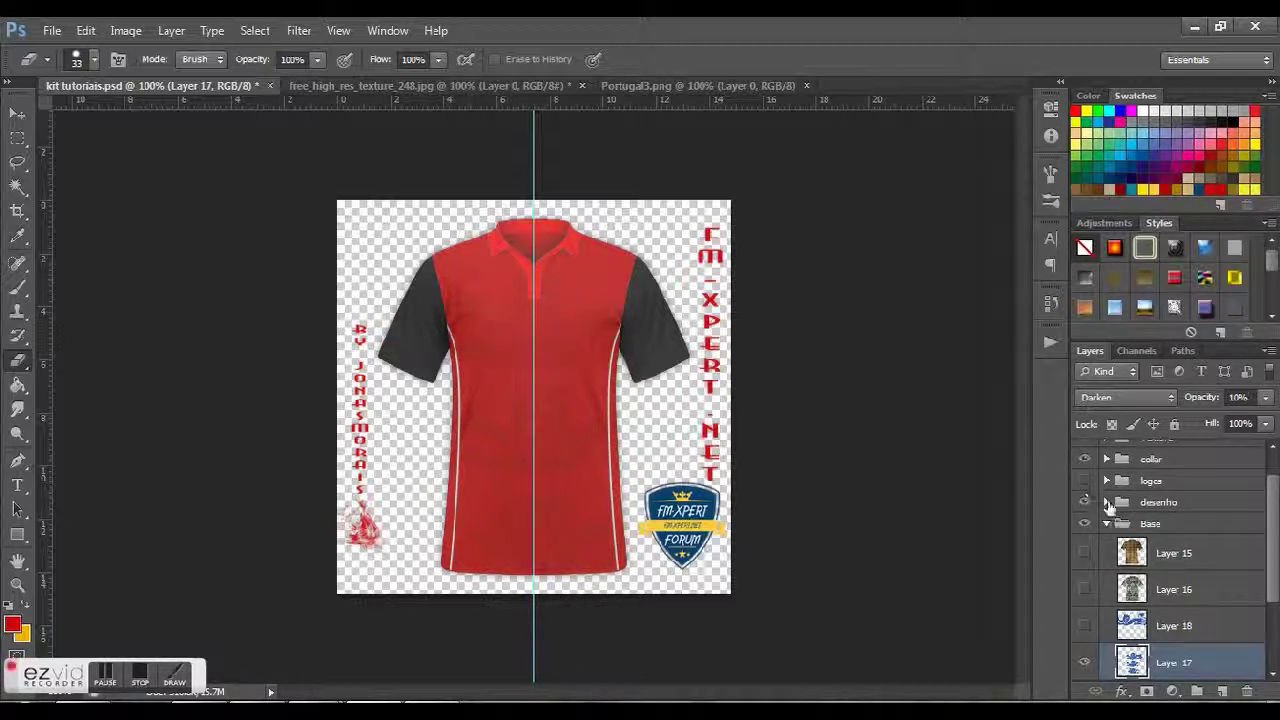
{"action": "left_click", "coordinate": [1107, 502]}
{"action": "left_click", "coordinate": [1107, 502]}
Step: Set the opacity of Layer 17 in the Base group to 100%
{"action": "scroll", "coordinate": [1110, 598], "scroll_direction": "down", "scroll_amount": 3}
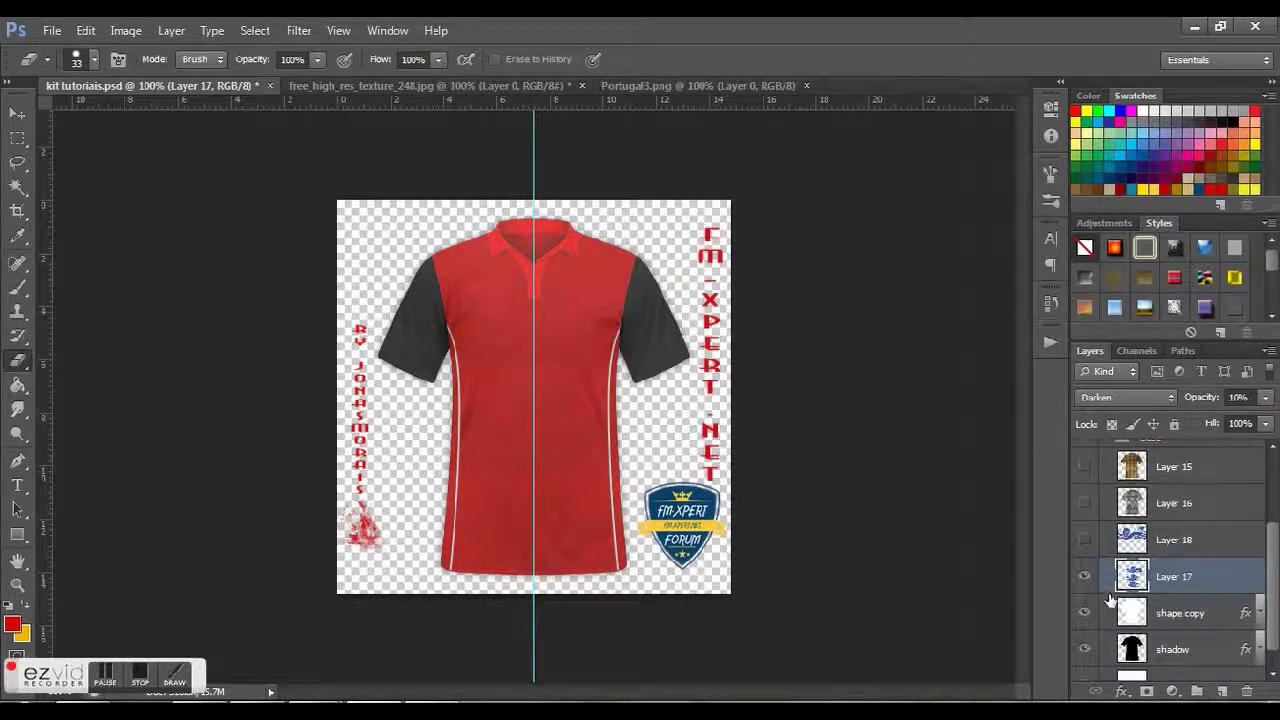
{"action": "left_click", "coordinate": [1240, 397]}
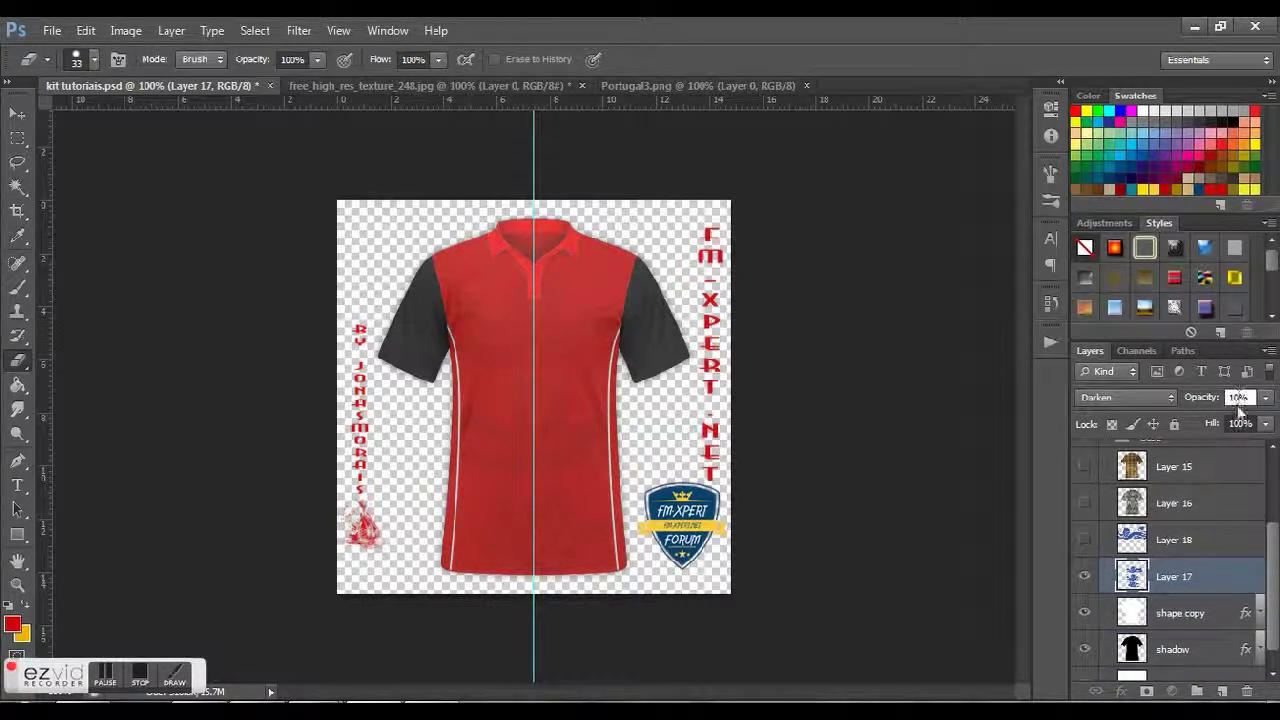
{"action": "type", "text": "100"}
{"action": "key", "text": "Return"}
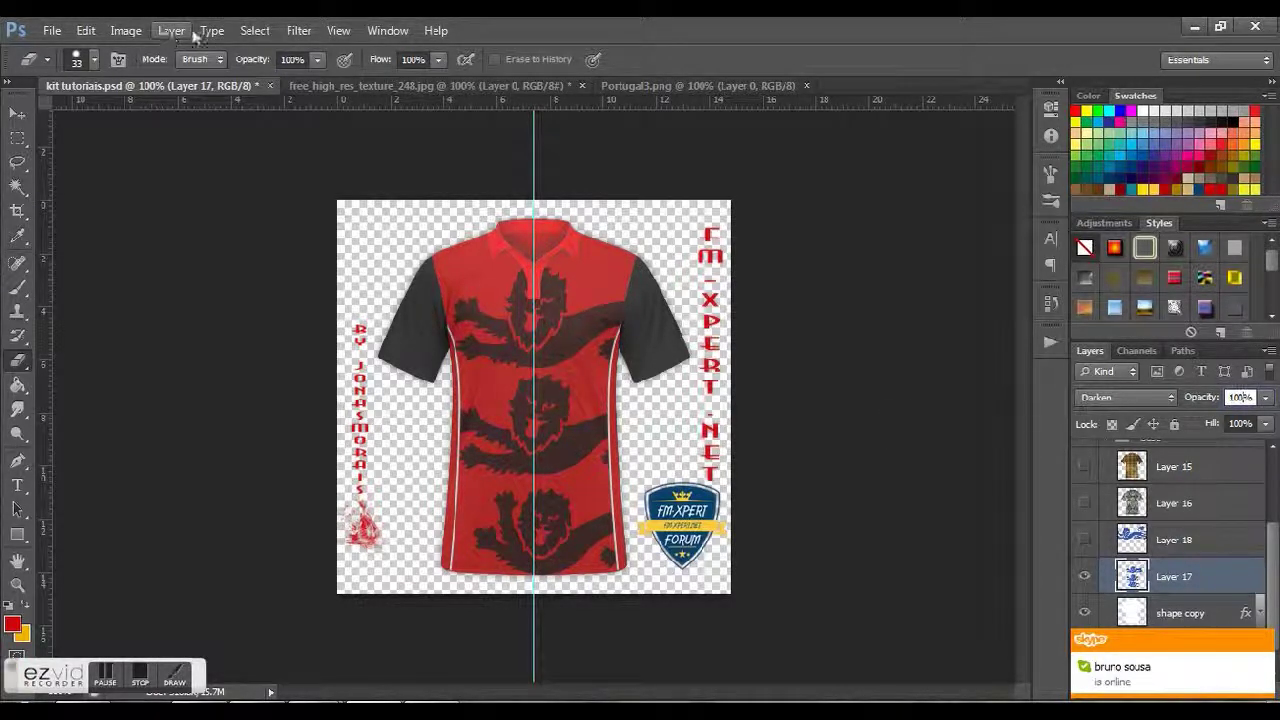
{"action": "left_click", "coordinate": [134, 33]}
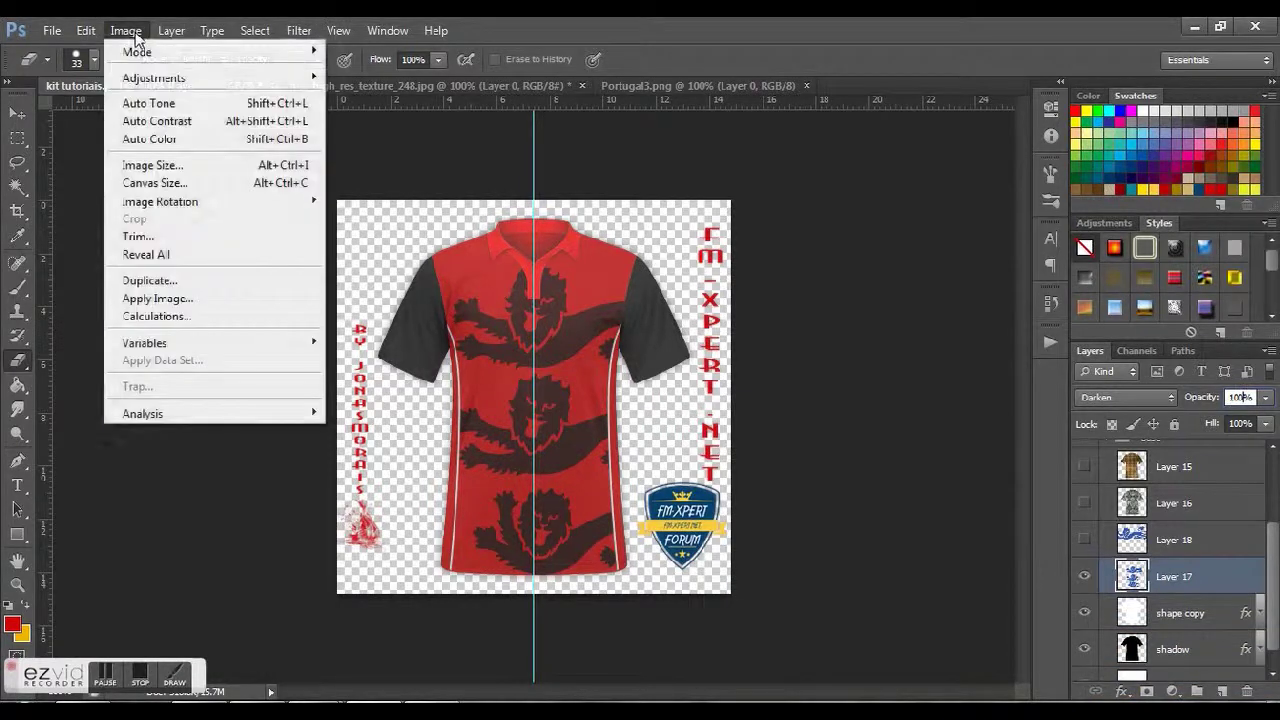
{"action": "mouse_move", "coordinate": [164, 80]}
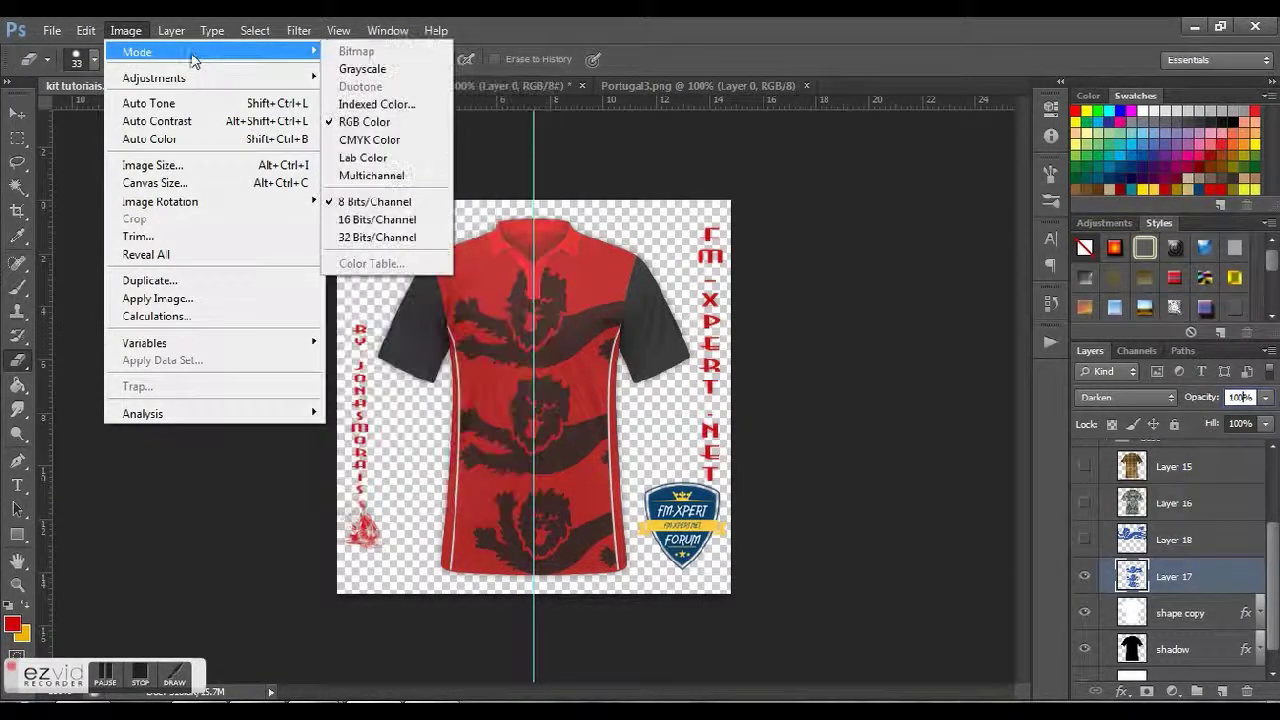
{"action": "mouse_move", "coordinate": [172, 36]}
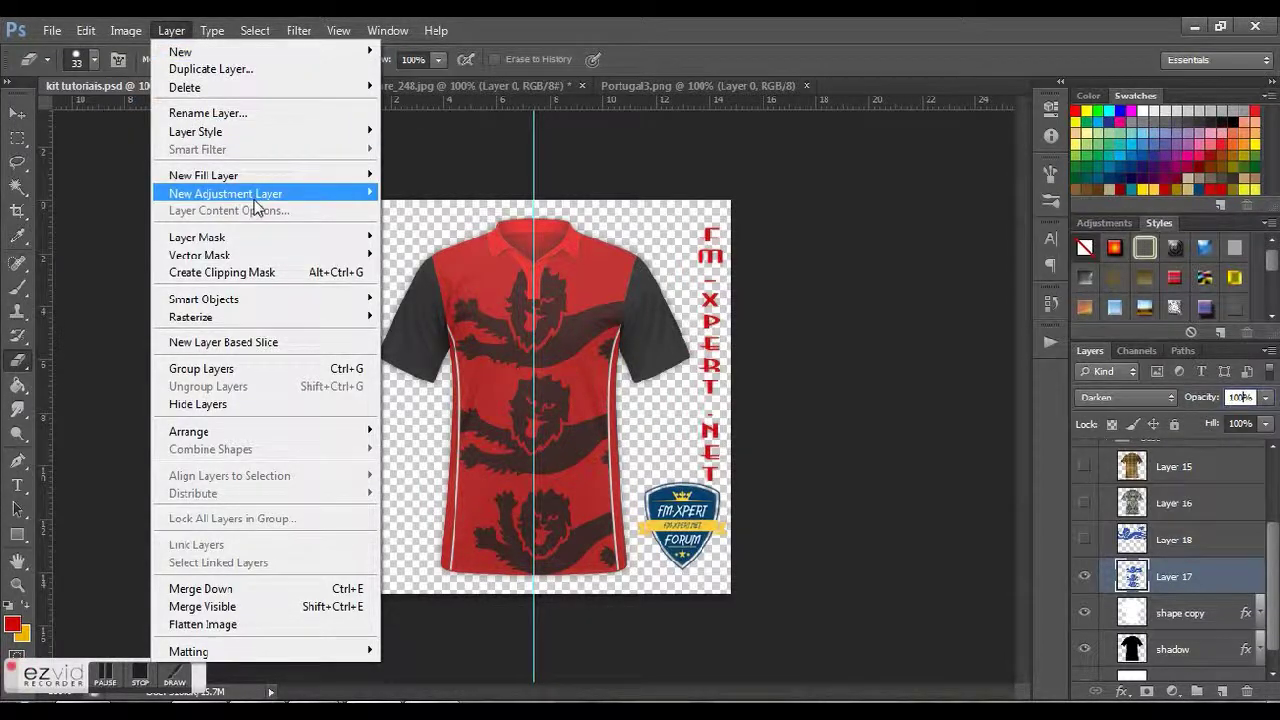
{"action": "mouse_move", "coordinate": [258, 204]}
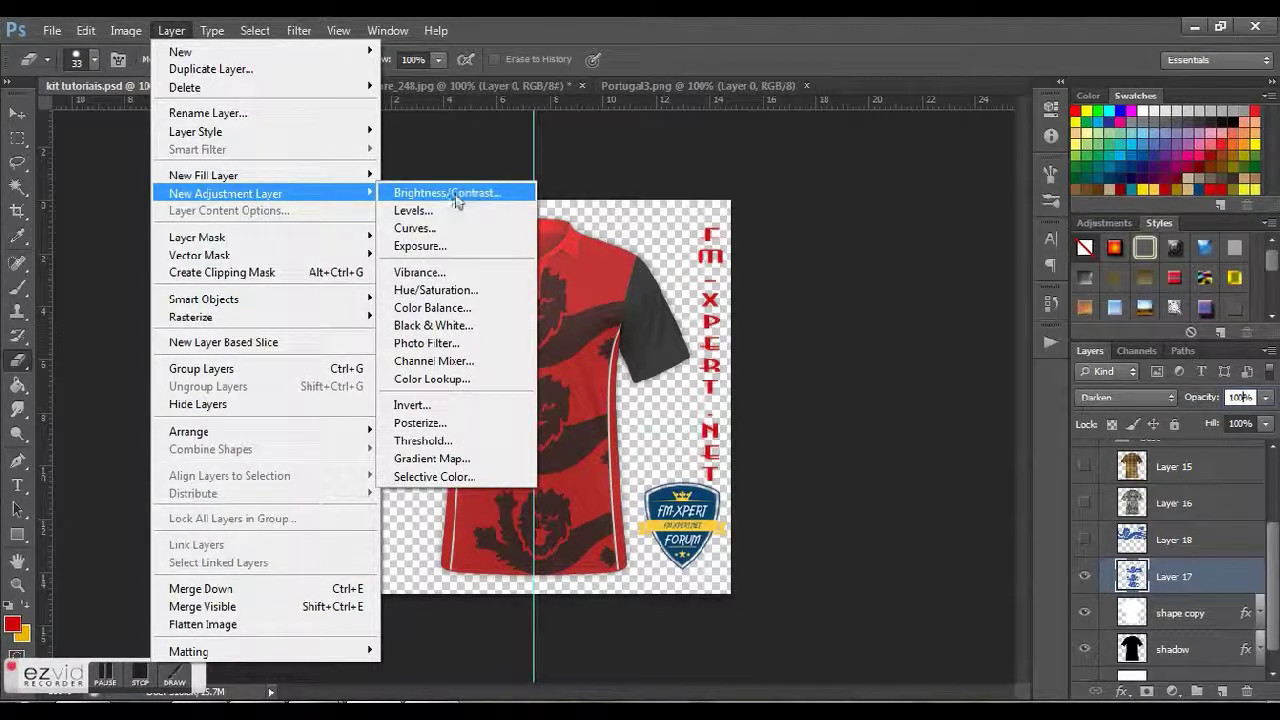
{"action": "mouse_move", "coordinate": [326, 35]}
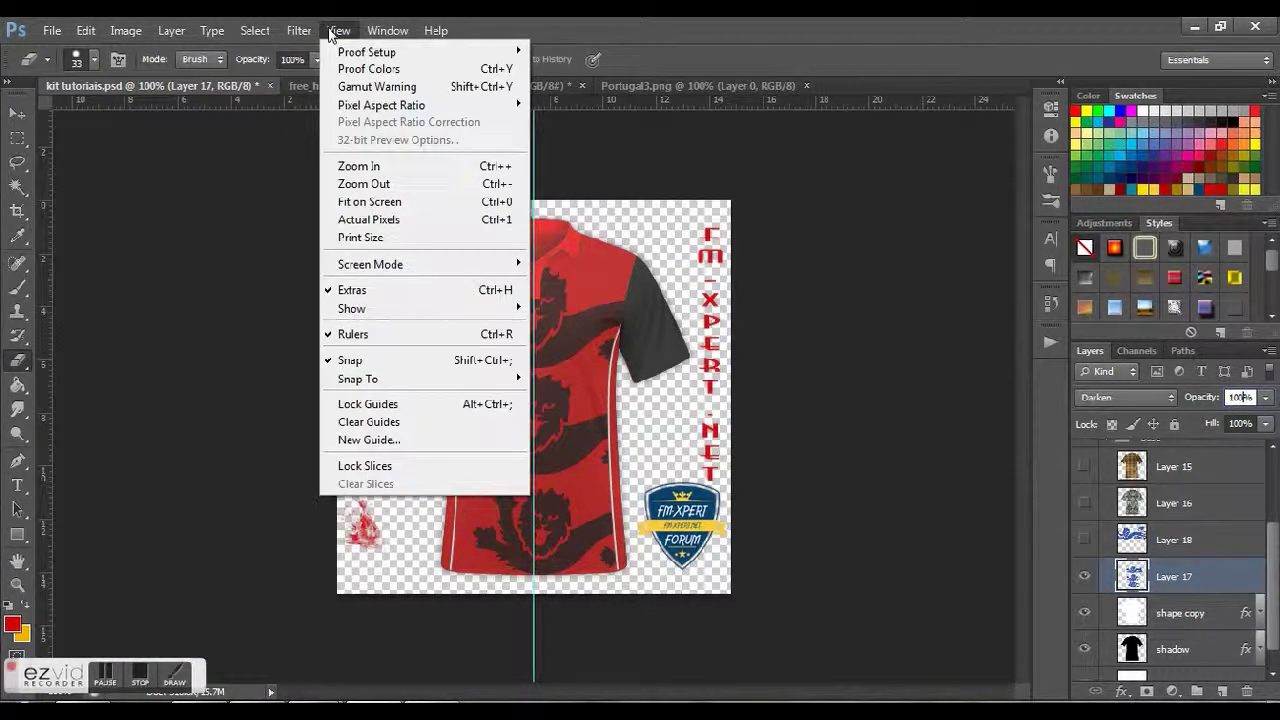
{"action": "mouse_move", "coordinate": [251, 33]}
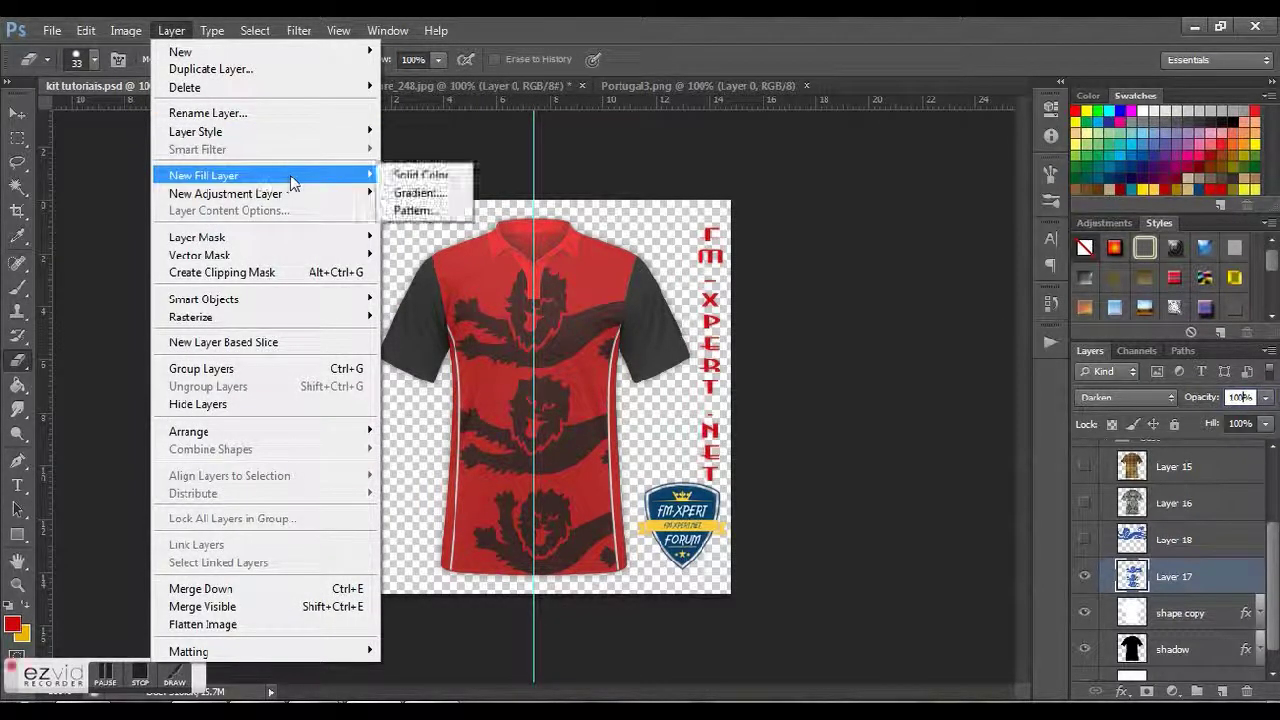
{"action": "mouse_move", "coordinate": [312, 197]}
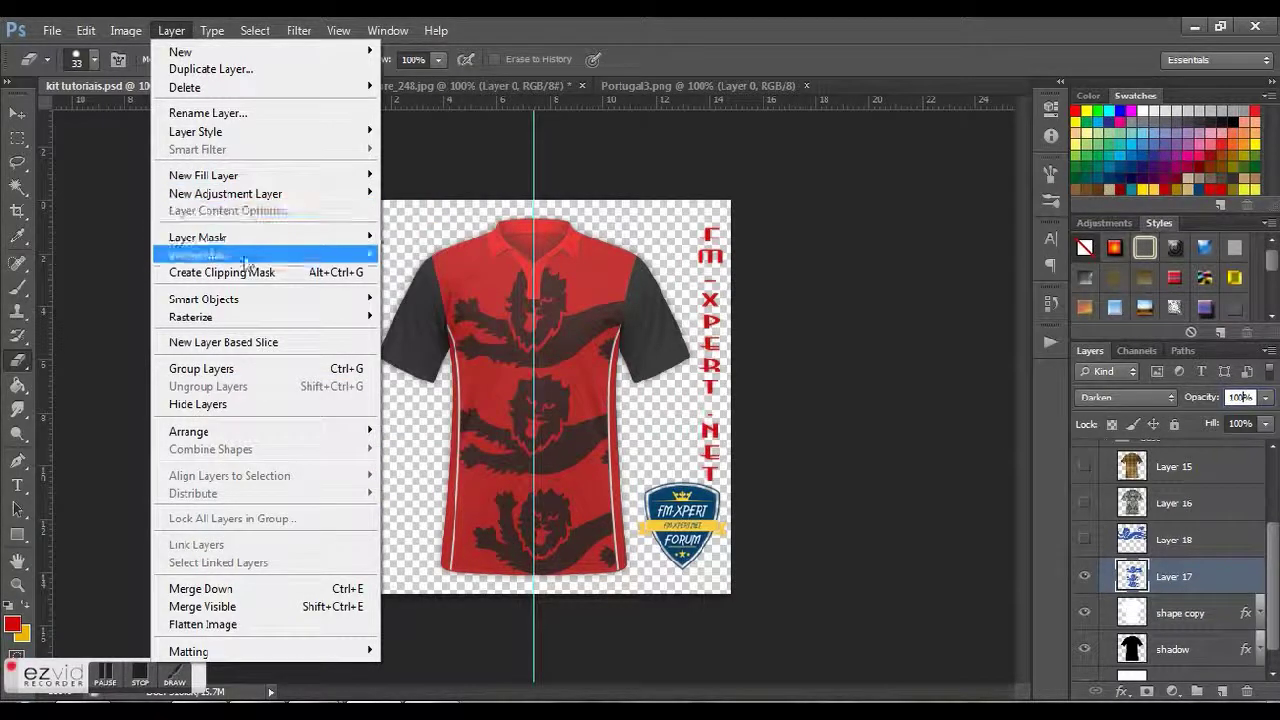
{"action": "mouse_move", "coordinate": [113, 28]}
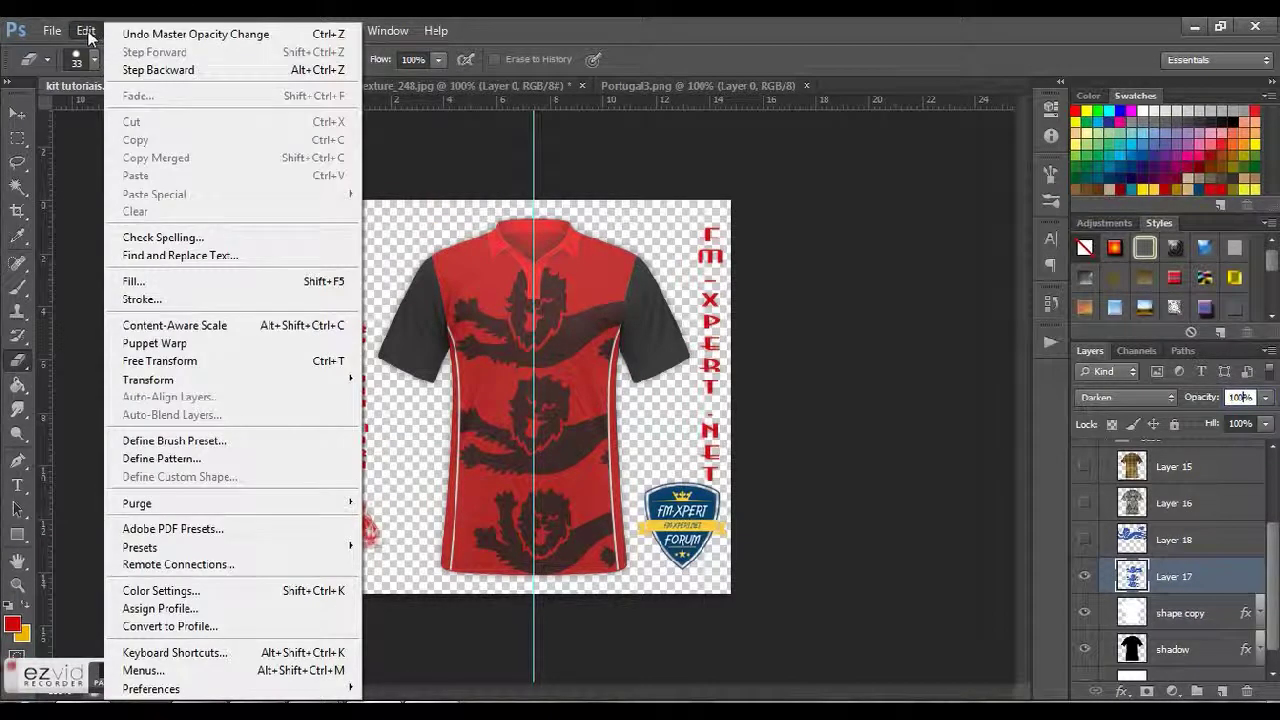
{"action": "mouse_move", "coordinate": [340, 380]}
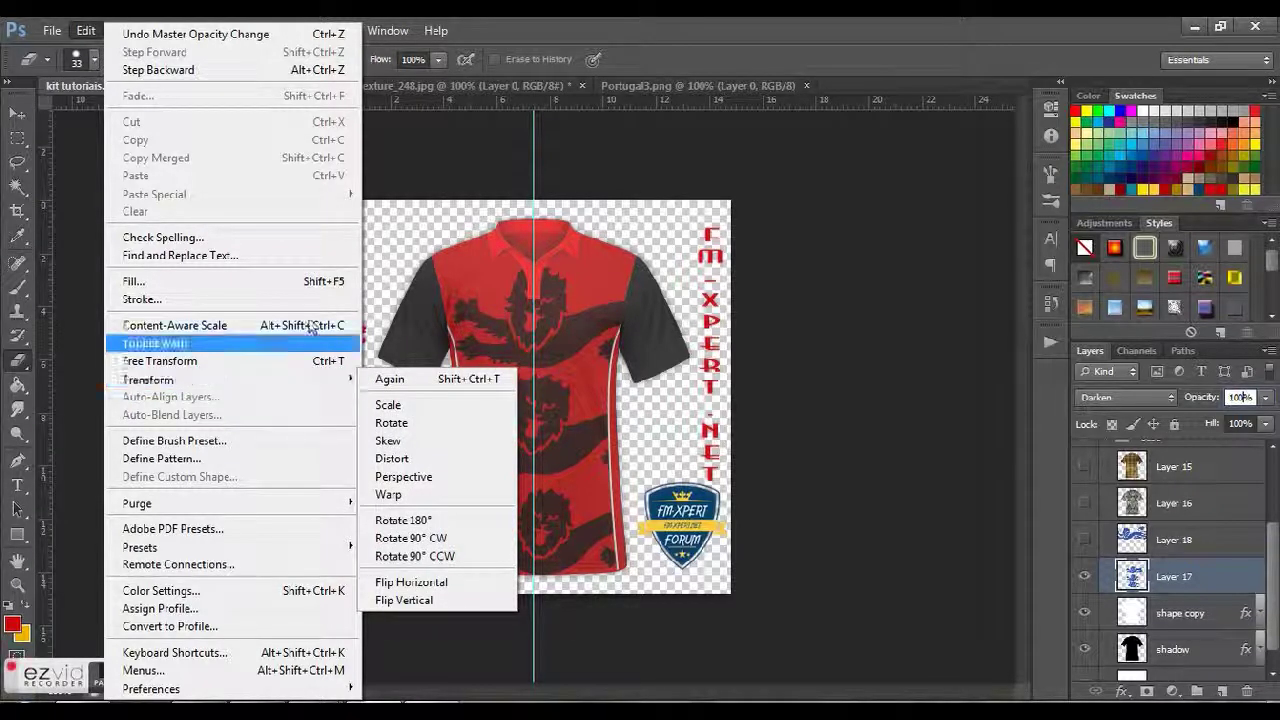
{"action": "mouse_move", "coordinate": [134, 30]}
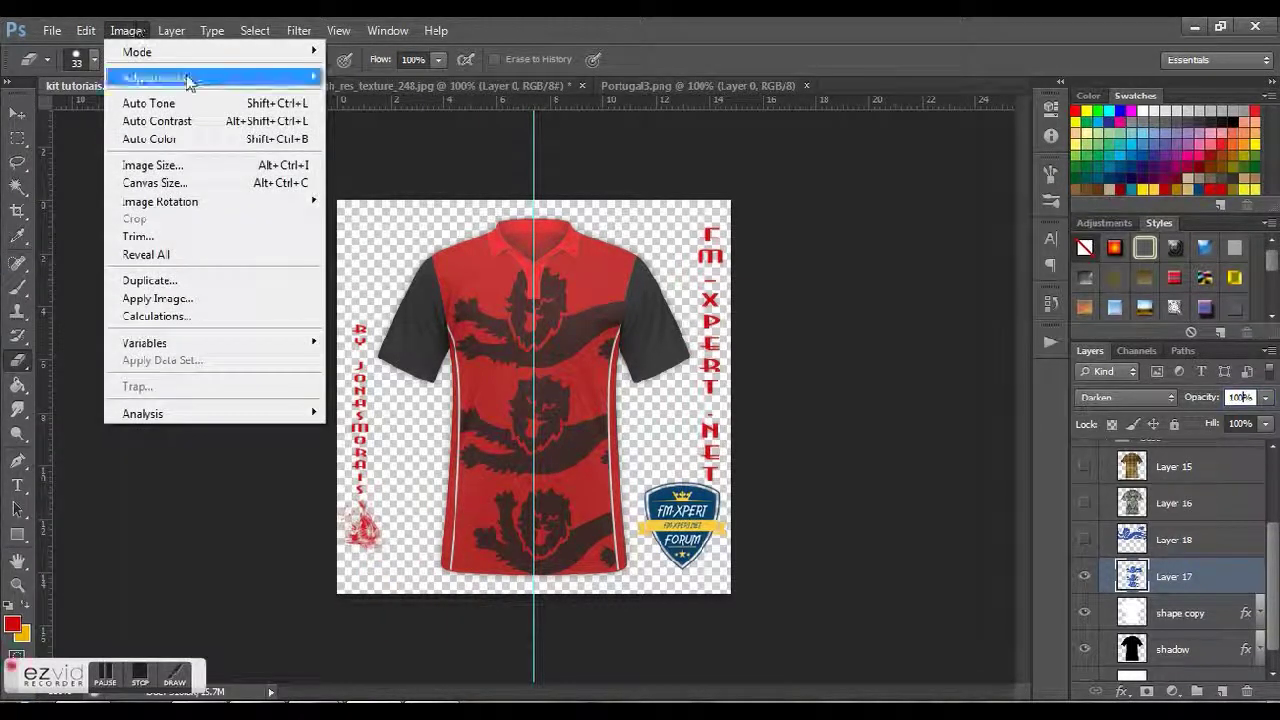
Step: Open the Photo Filter adjustment for Layer 17 and cancel it without applying anything
{"action": "mouse_move", "coordinate": [190, 80]}
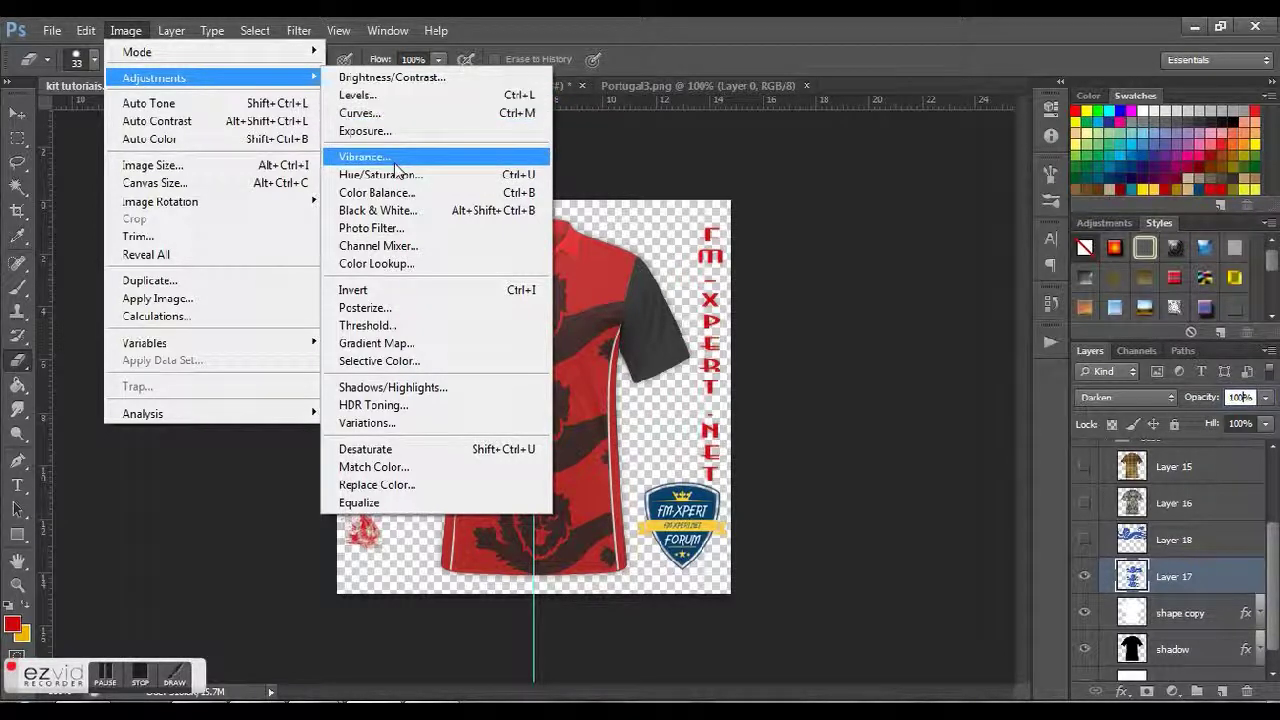
{"action": "left_click", "coordinate": [400, 226]}
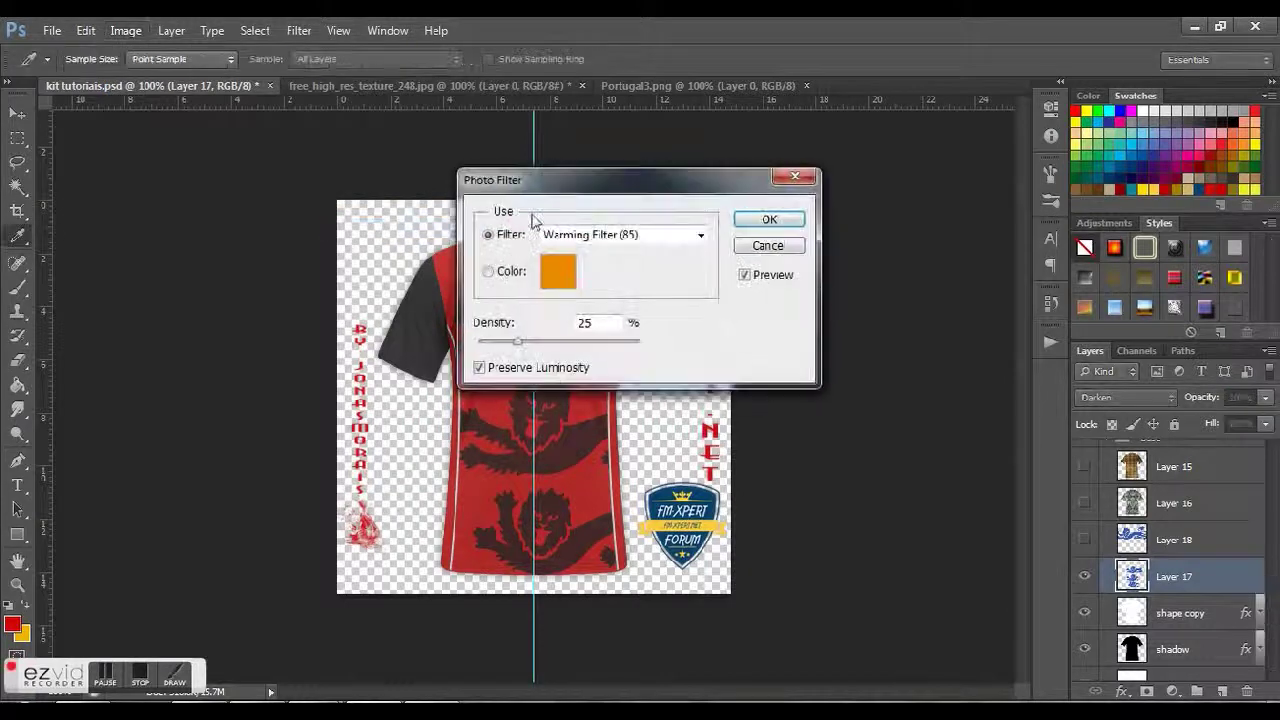
{"action": "left_click", "coordinate": [762, 245]}
Step: Try to add a Color Balance adjustment layer above Layer 17
{"action": "left_click", "coordinate": [125, 30]}
{"action": "left_click", "coordinate": [171, 30]}
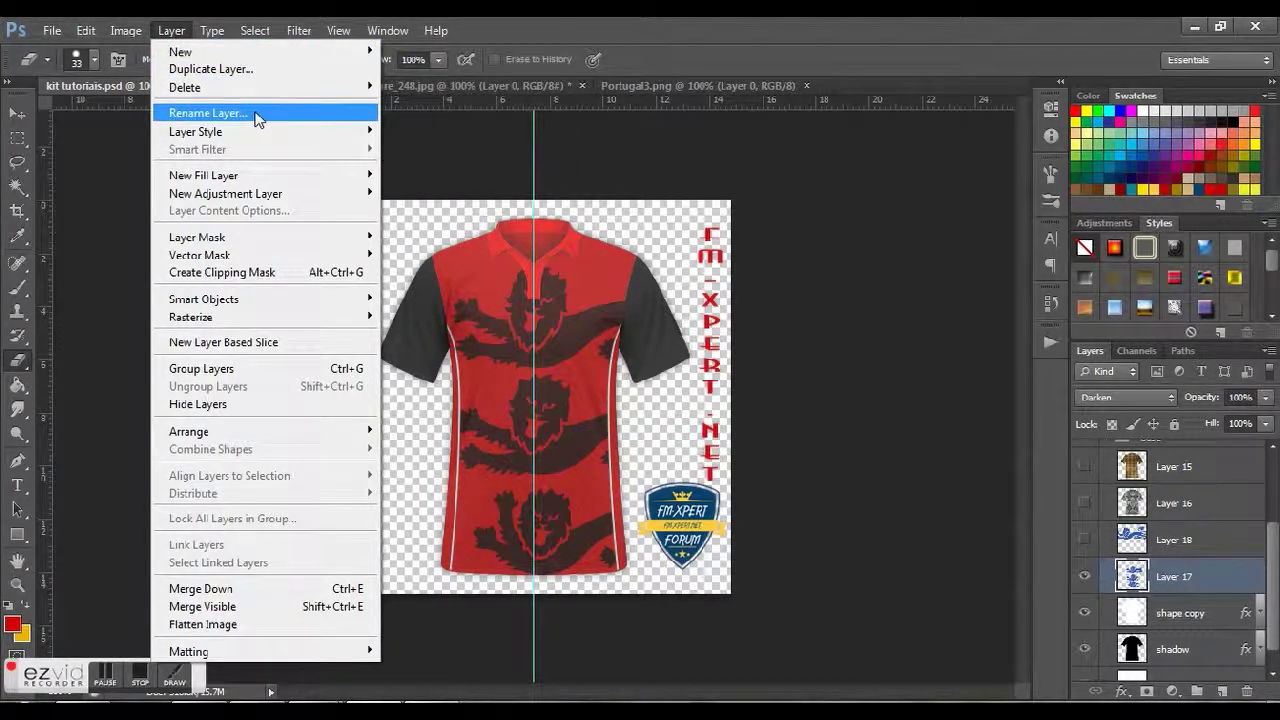
{"action": "mouse_move", "coordinate": [286, 134]}
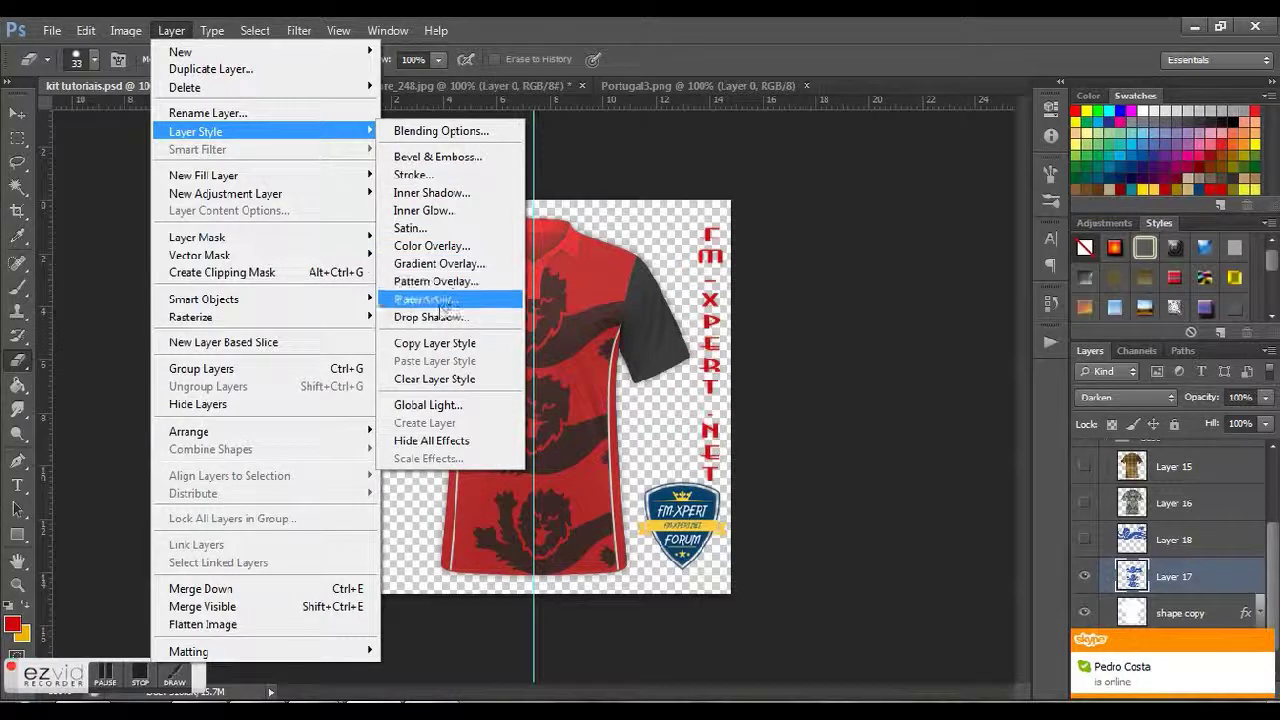
{"action": "mouse_move", "coordinate": [248, 196]}
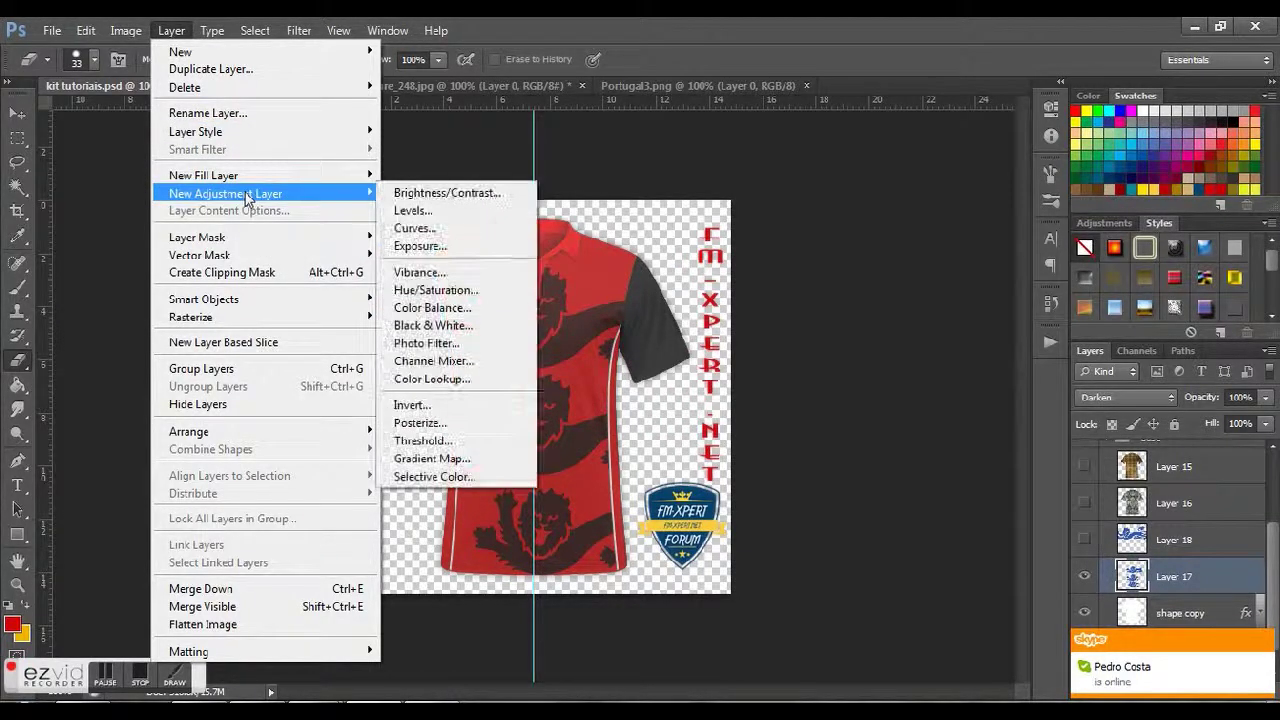
{"action": "left_click", "coordinate": [427, 308]}
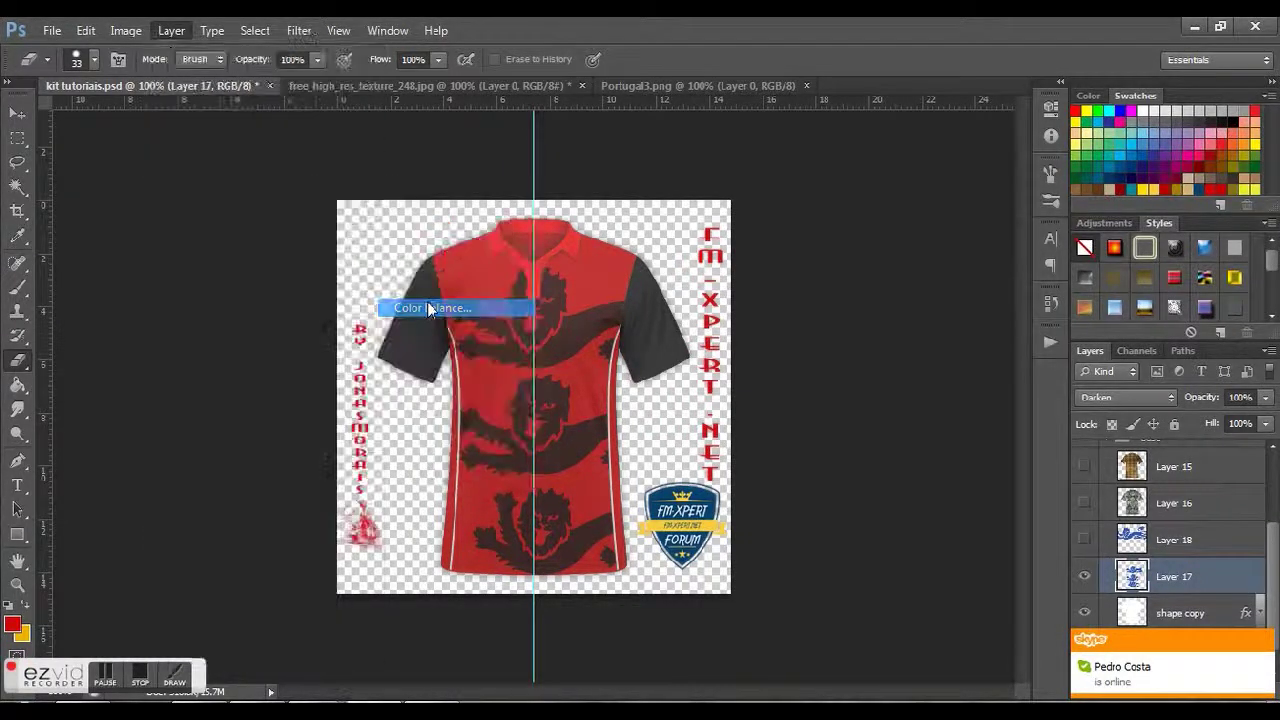
{"action": "left_click", "coordinate": [810, 249]}
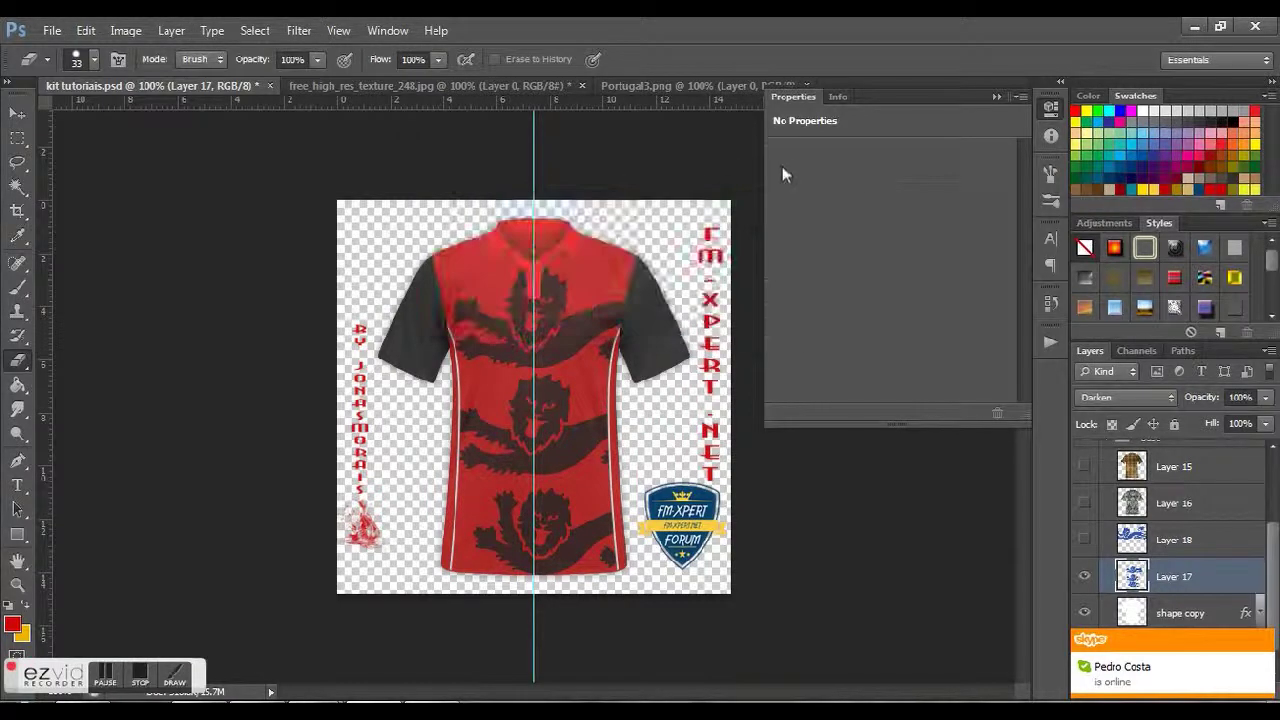
{"action": "left_click", "coordinate": [997, 96]}
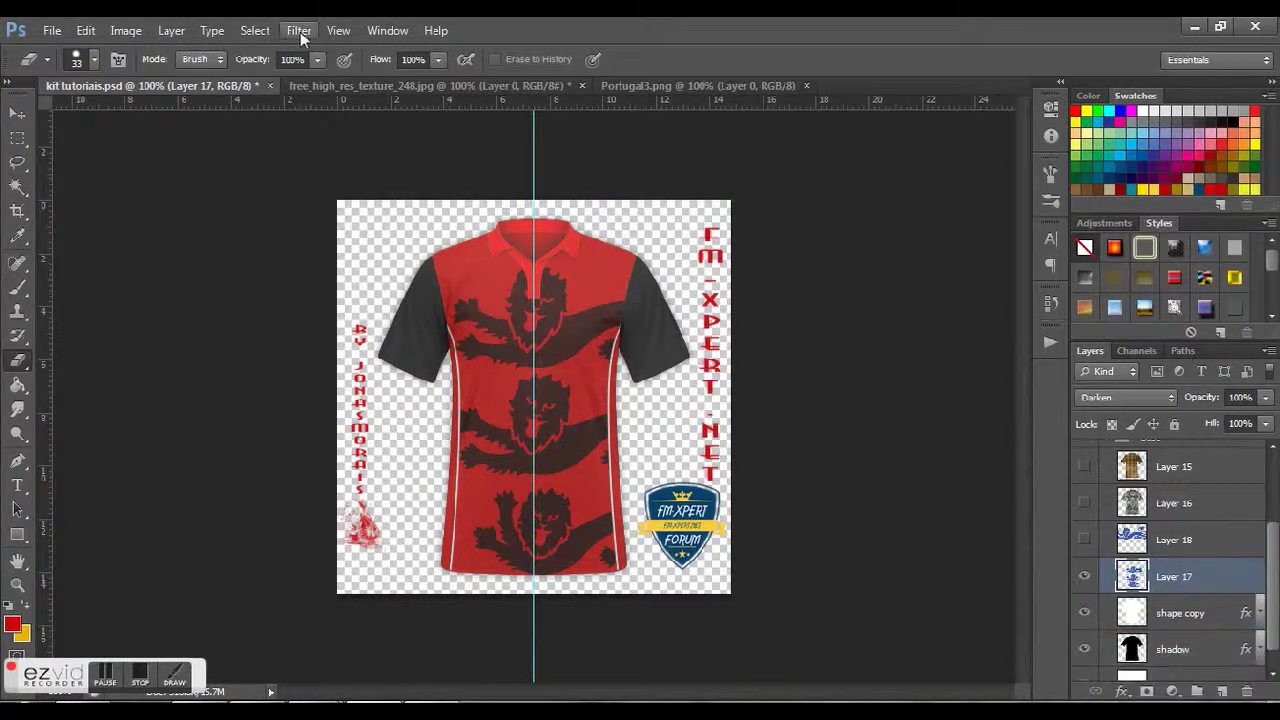
Step: Open the artistic Colored Pencil filter for Layer 17 in the Filter Gallery
{"action": "left_click", "coordinate": [338, 32]}
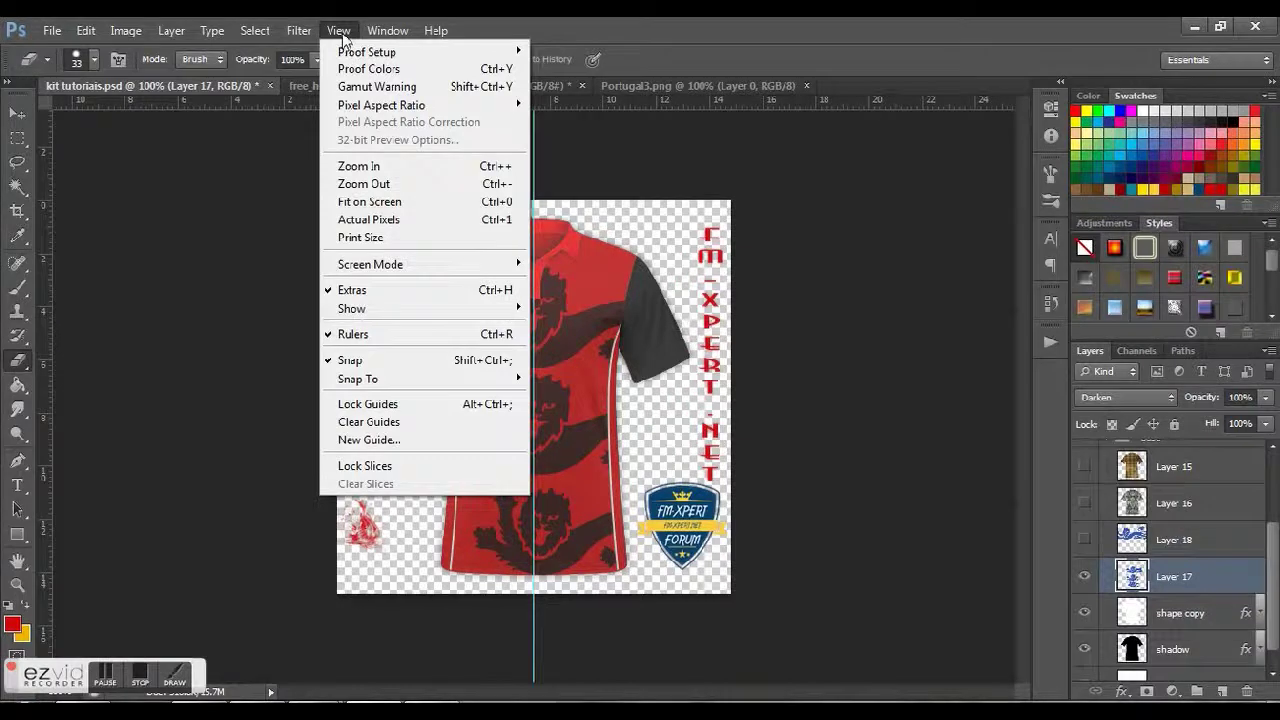
{"action": "mouse_move", "coordinate": [297, 32]}
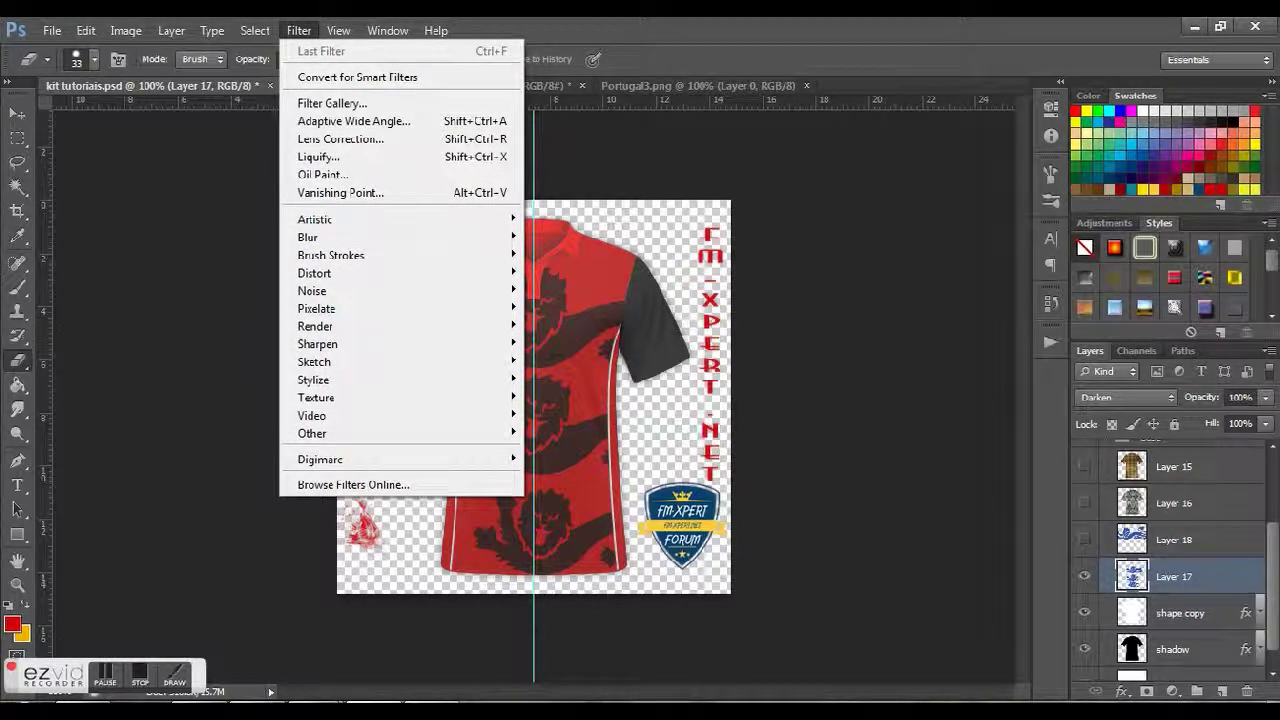
{"action": "left_click", "coordinate": [1224, 576]}
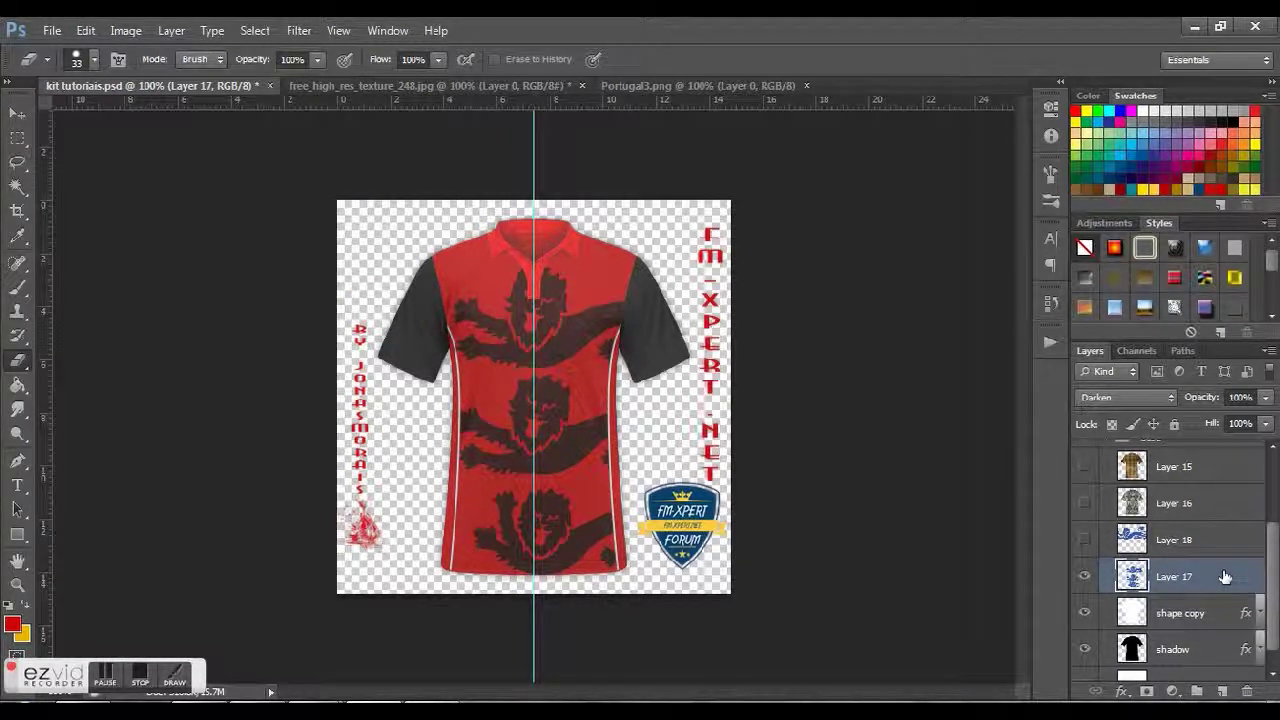
{"action": "left_click", "coordinate": [299, 32]}
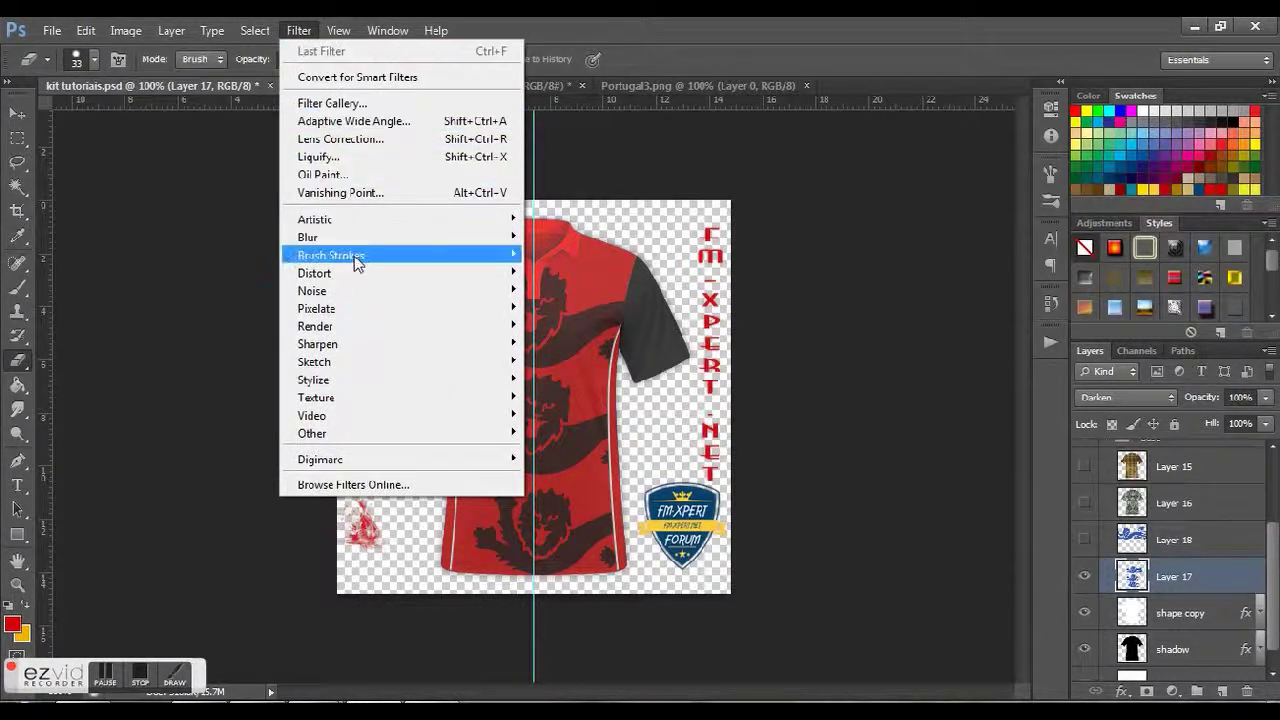
{"action": "mouse_move", "coordinate": [377, 226]}
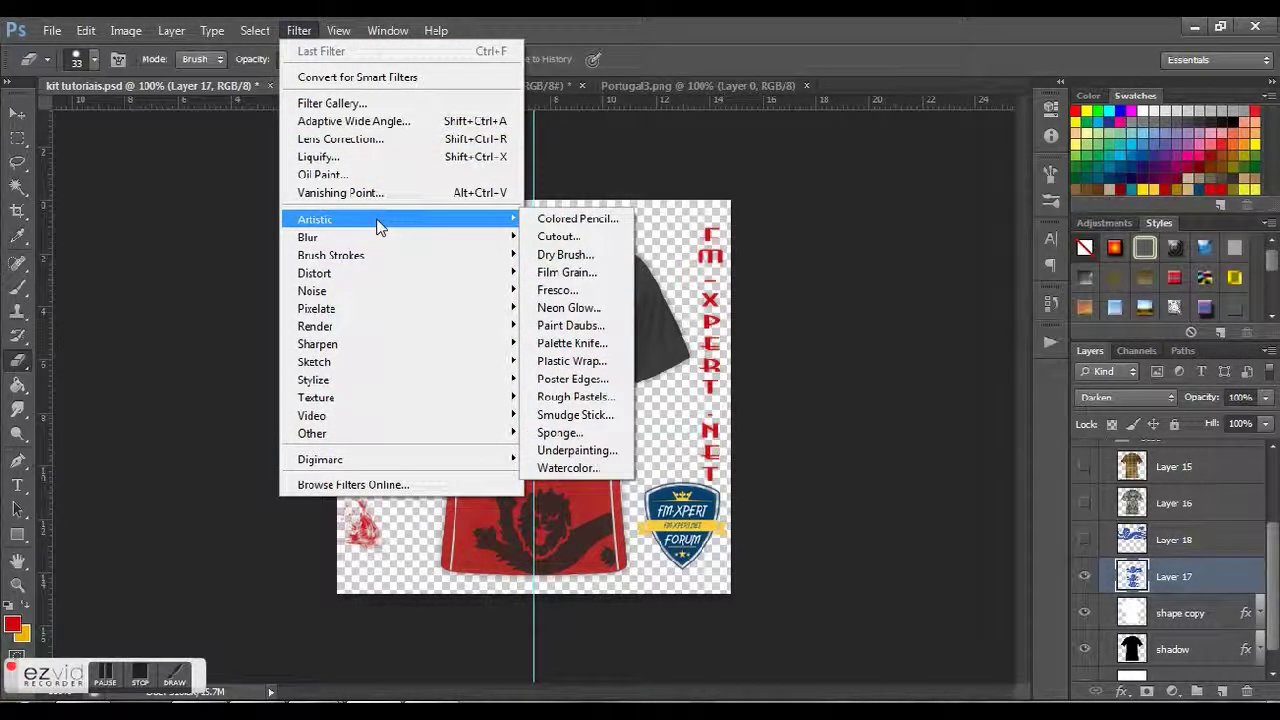
{"action": "mouse_move", "coordinate": [395, 262]}
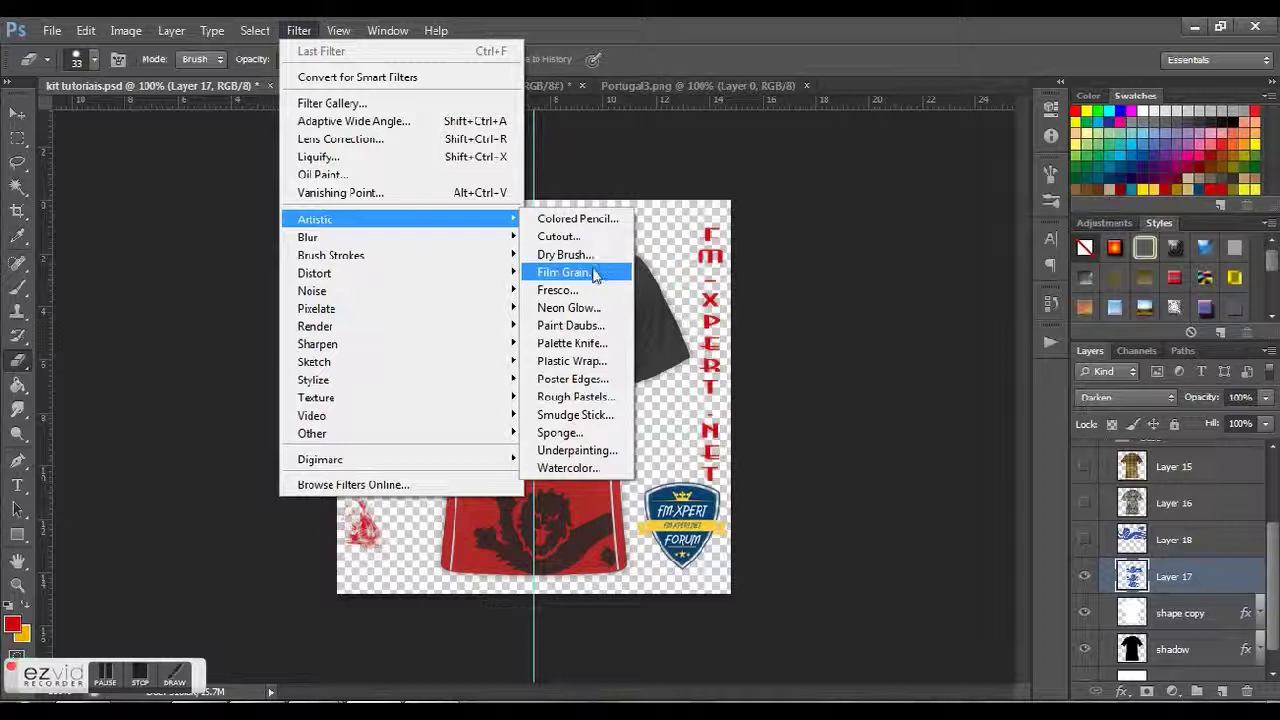
{"action": "left_click", "coordinate": [565, 221]}
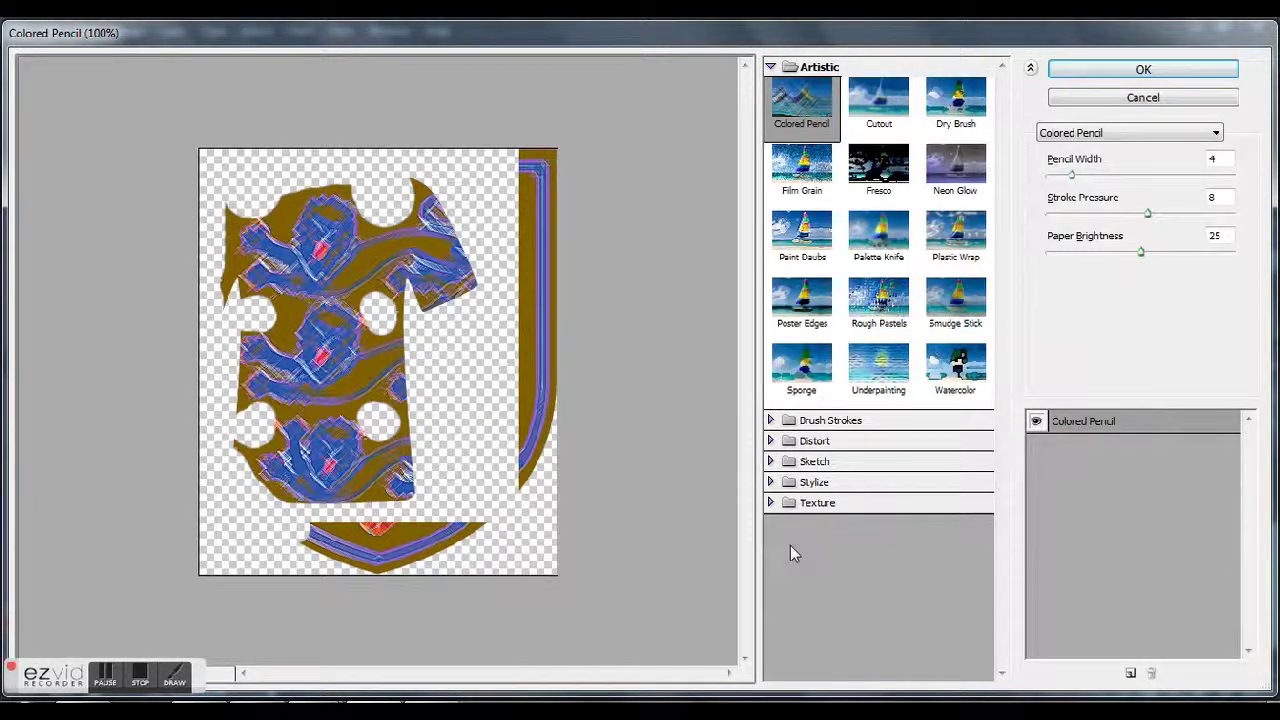
Step: Preview the other Artistic filters on the lions, including Cutout, Dry Brush, Fresco, Neon Glow, Plastic Wrap, Paint Daubs and Poster Edges
{"action": "left_click", "coordinate": [887, 117]}
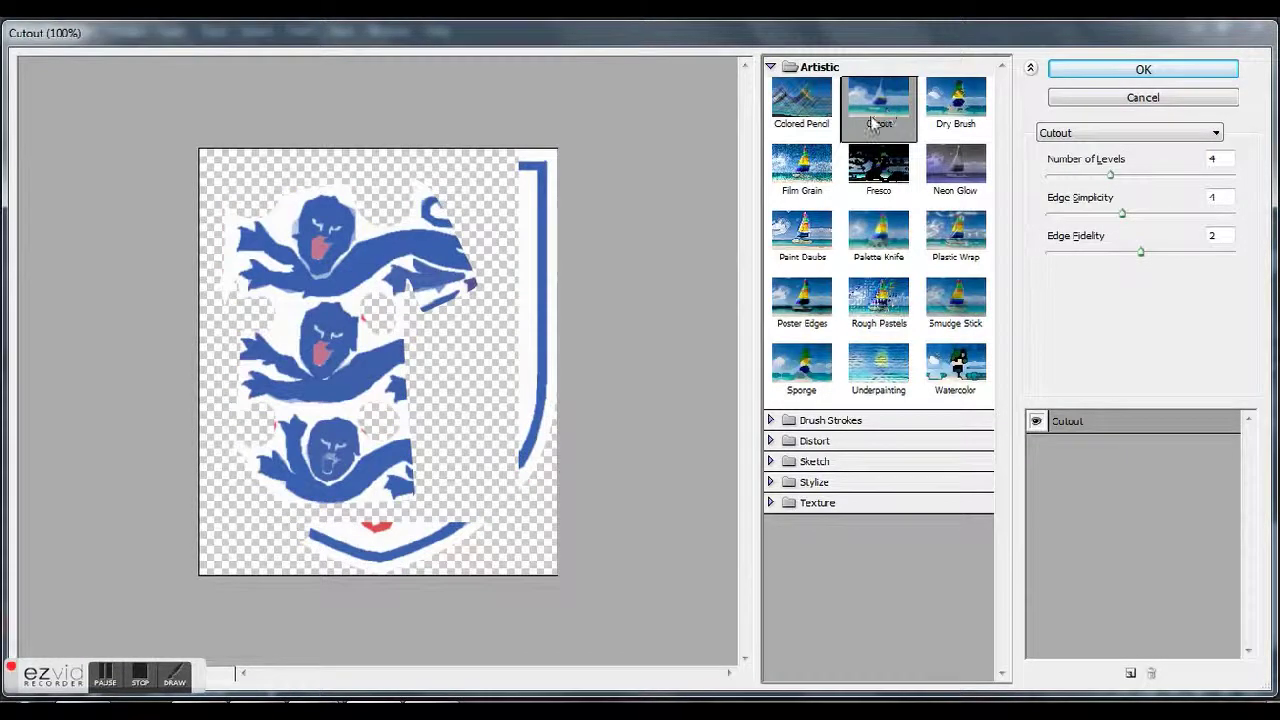
{"action": "left_click", "coordinate": [967, 105]}
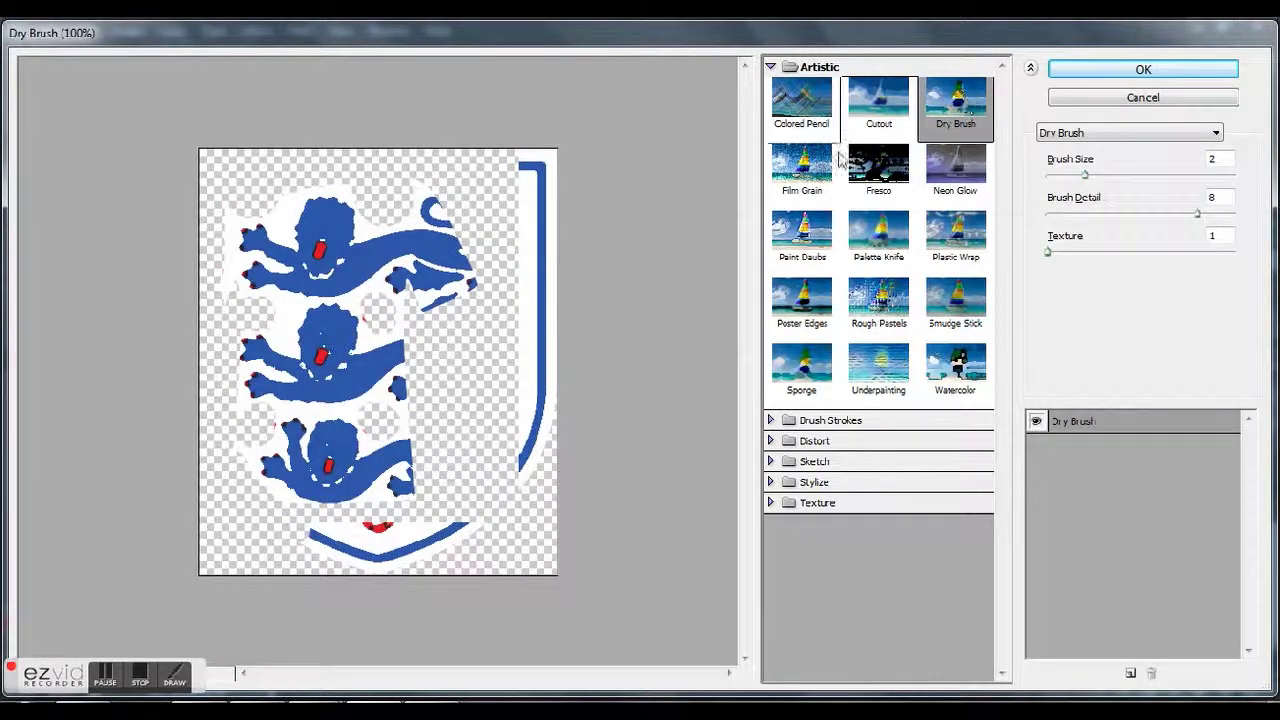
{"action": "left_click", "coordinate": [810, 170]}
{"action": "left_click", "coordinate": [880, 170]}
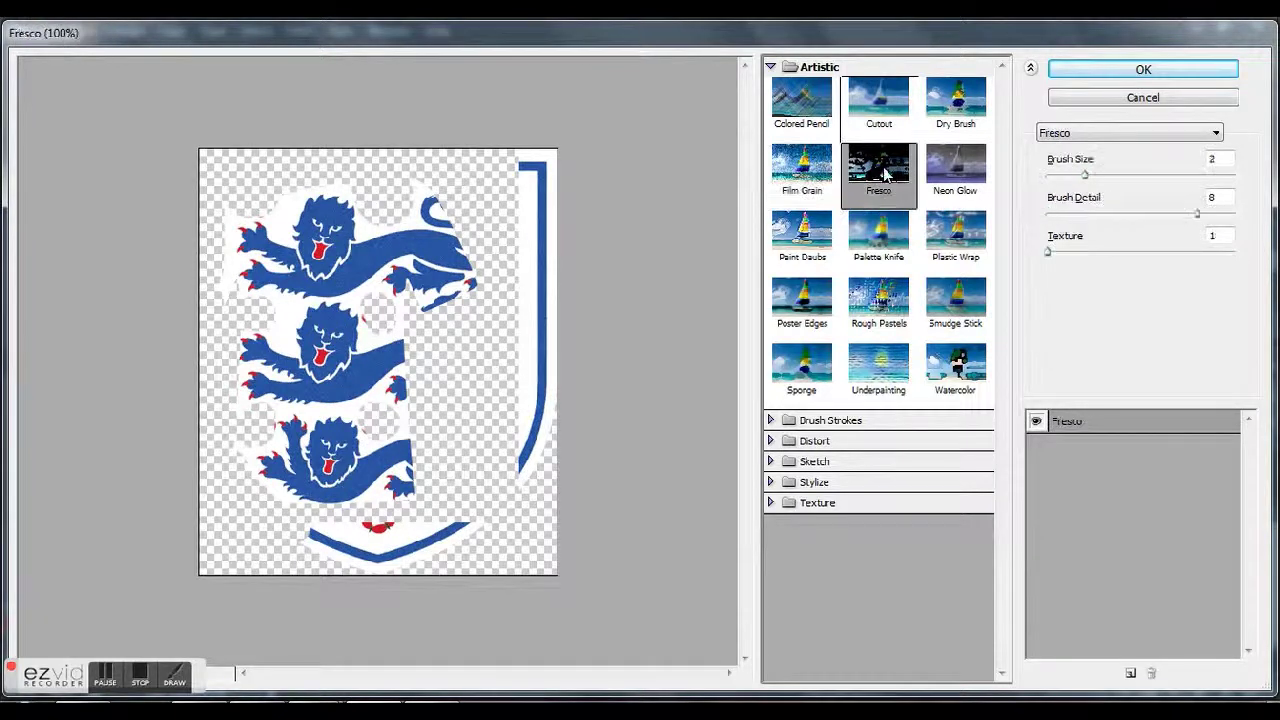
{"action": "left_click", "coordinate": [952, 183]}
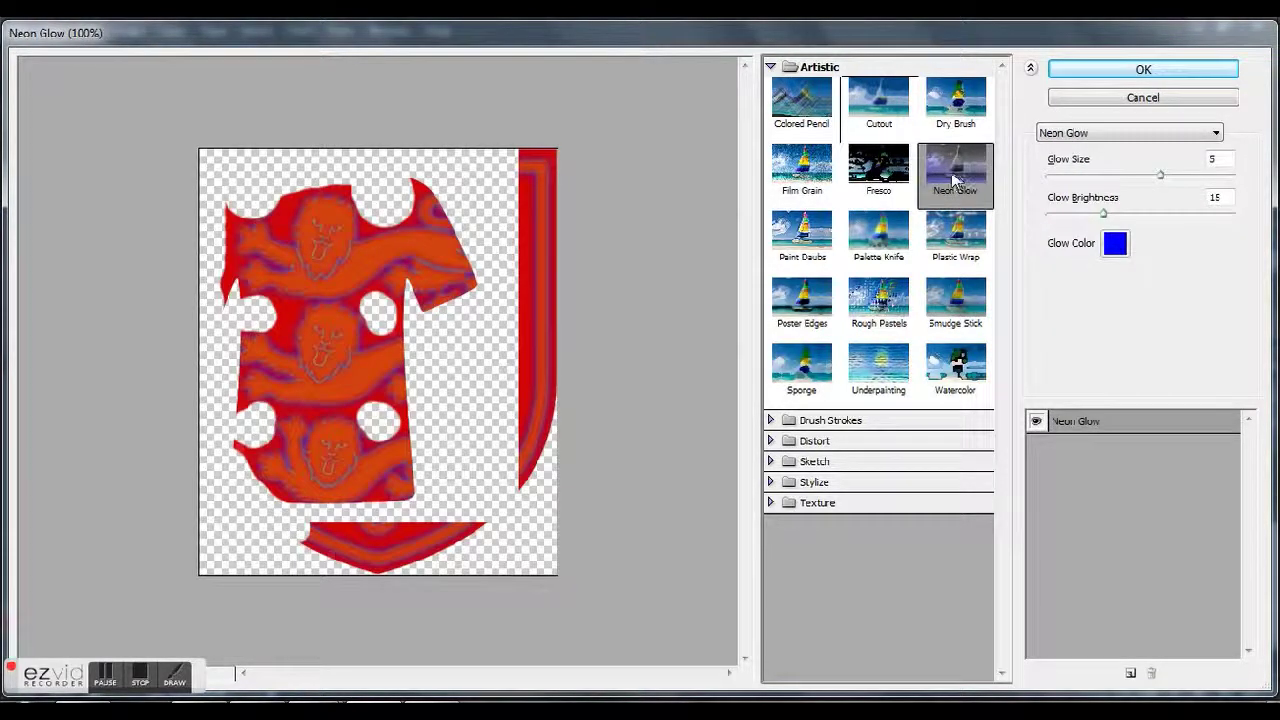
{"action": "left_click", "coordinate": [955, 235]}
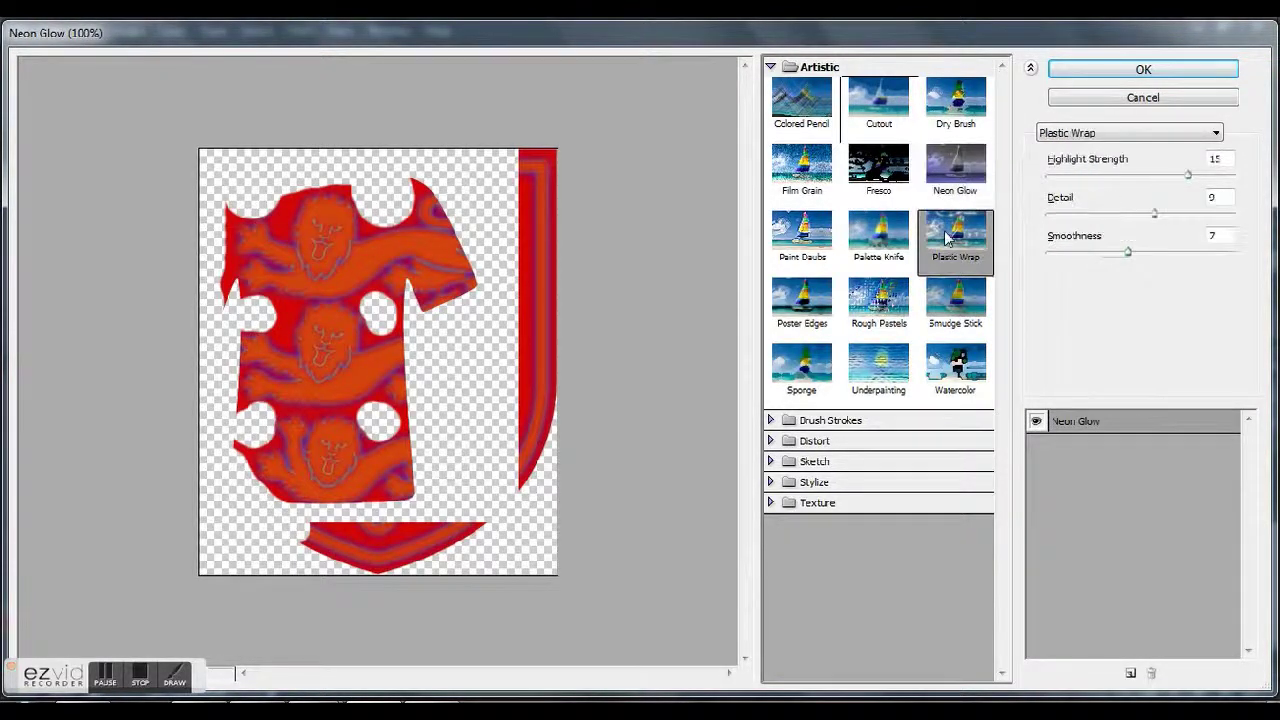
{"action": "left_click", "coordinate": [882, 257]}
{"action": "left_click", "coordinate": [792, 240]}
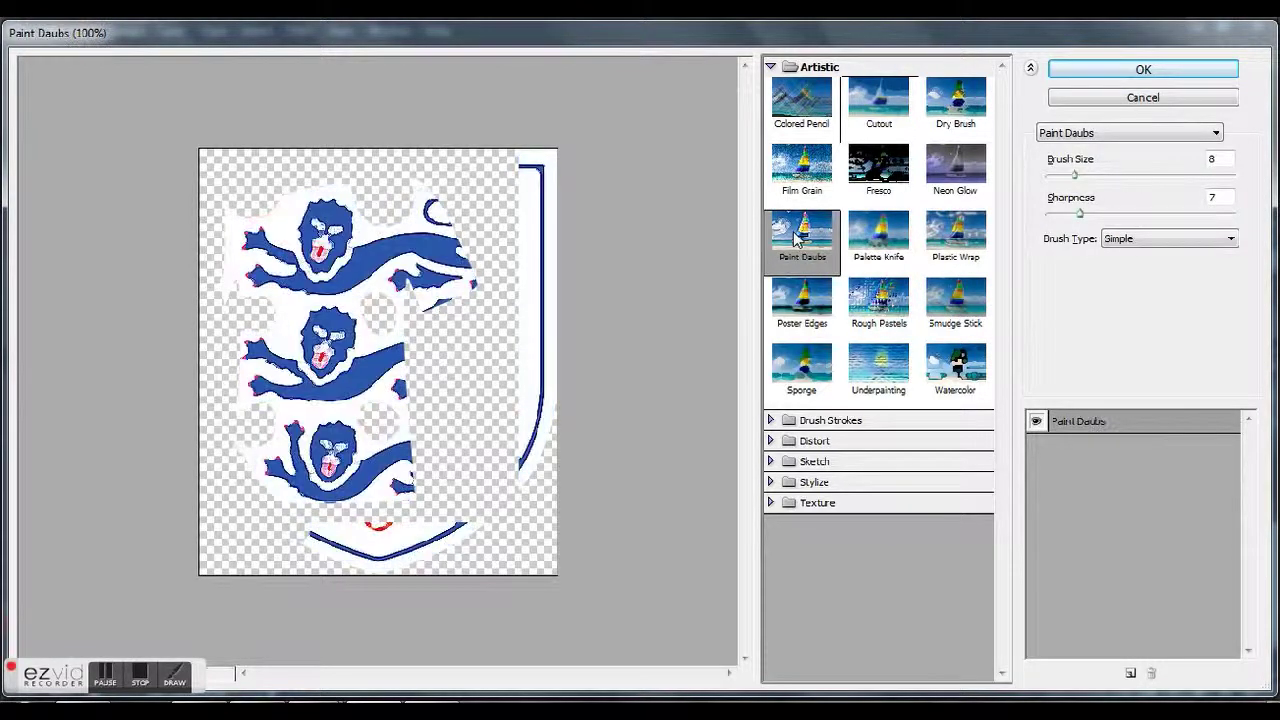
{"action": "left_click", "coordinate": [797, 310]}
Step: Apply the Rough Pastels filter to Layer 17 with stroke length 9 and stroke detail 3
{"action": "left_click", "coordinate": [879, 298]}
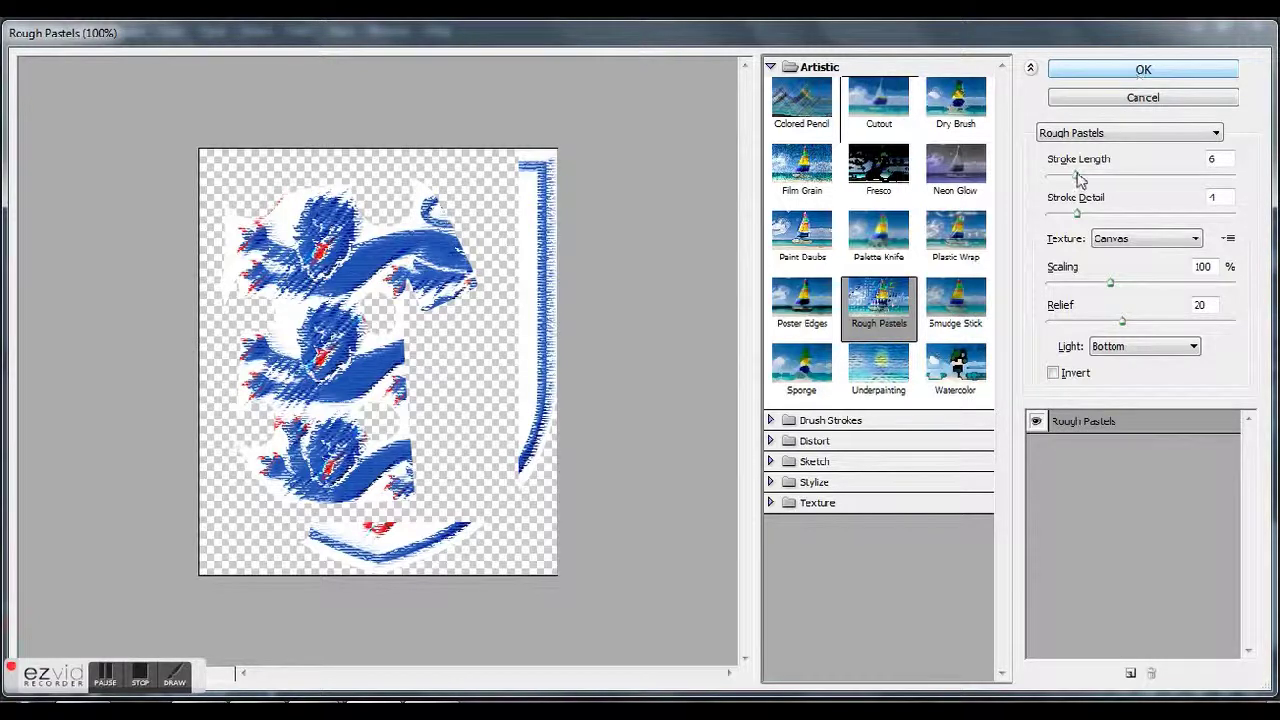
{"action": "left_click_drag", "start_coordinate": [1077, 180], "coordinate": [1178, 181]}
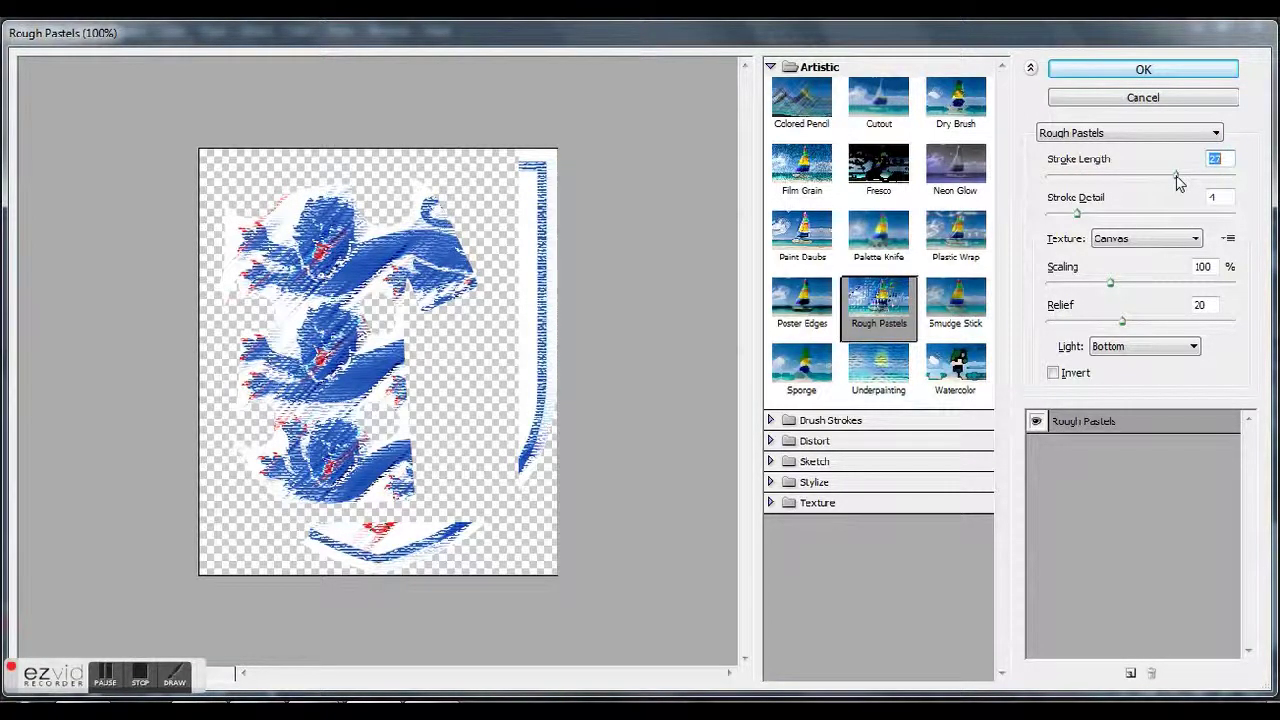
{"action": "mouse_move", "coordinate": [1086, 223]}
{"action": "left_mouse_down"}
{"action": "mouse_move", "coordinate": [1186, 229]}
{"action": "mouse_move", "coordinate": [1041, 226]}
{"action": "mouse_move", "coordinate": [1048, 212]}
{"action": "mouse_move", "coordinate": [1160, 216]}
{"action": "mouse_move", "coordinate": [1069, 214]}
{"action": "left_mouse_up"}
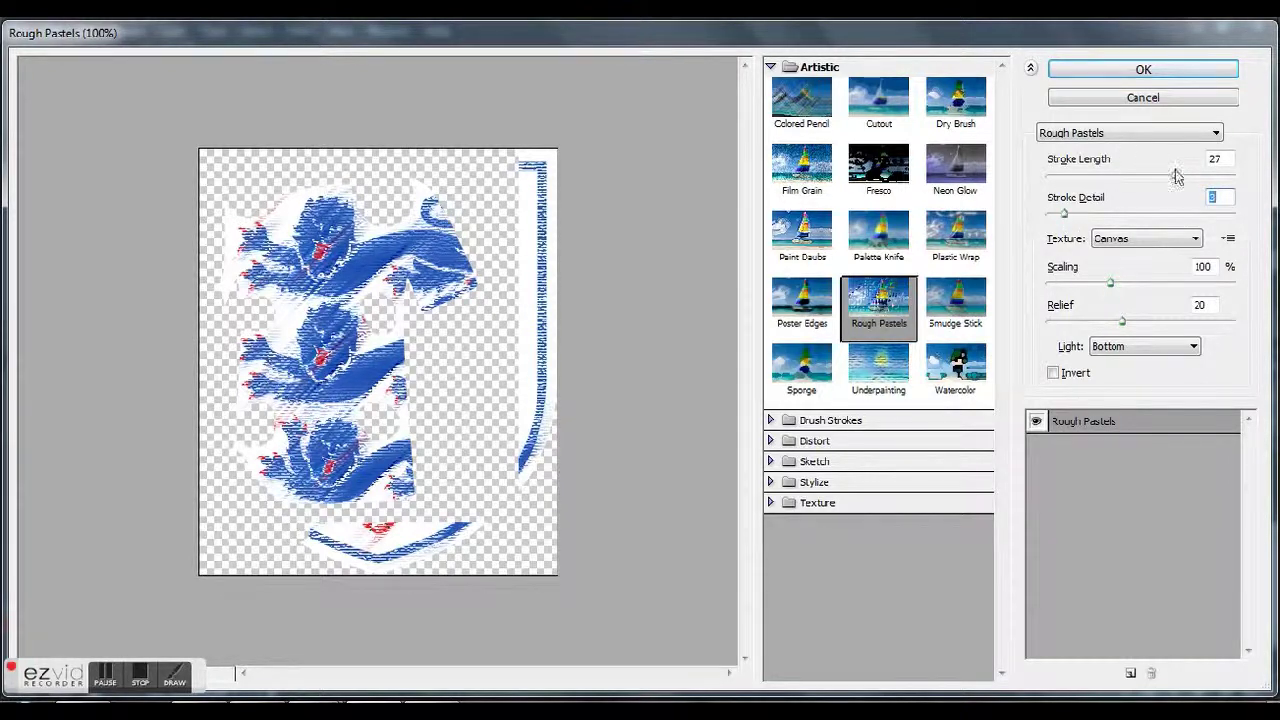
{"action": "left_click", "coordinate": [888, 318]}
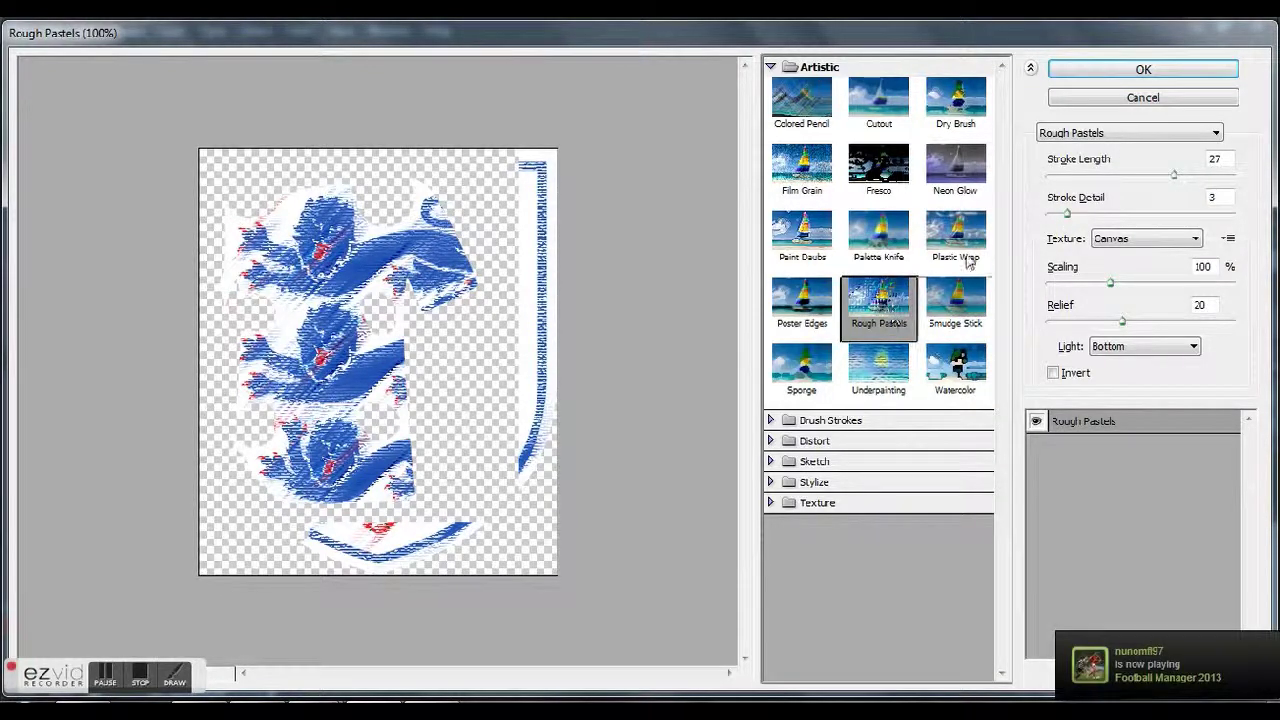
{"action": "left_click_drag", "start_coordinate": [1175, 178], "coordinate": [1092, 181]}
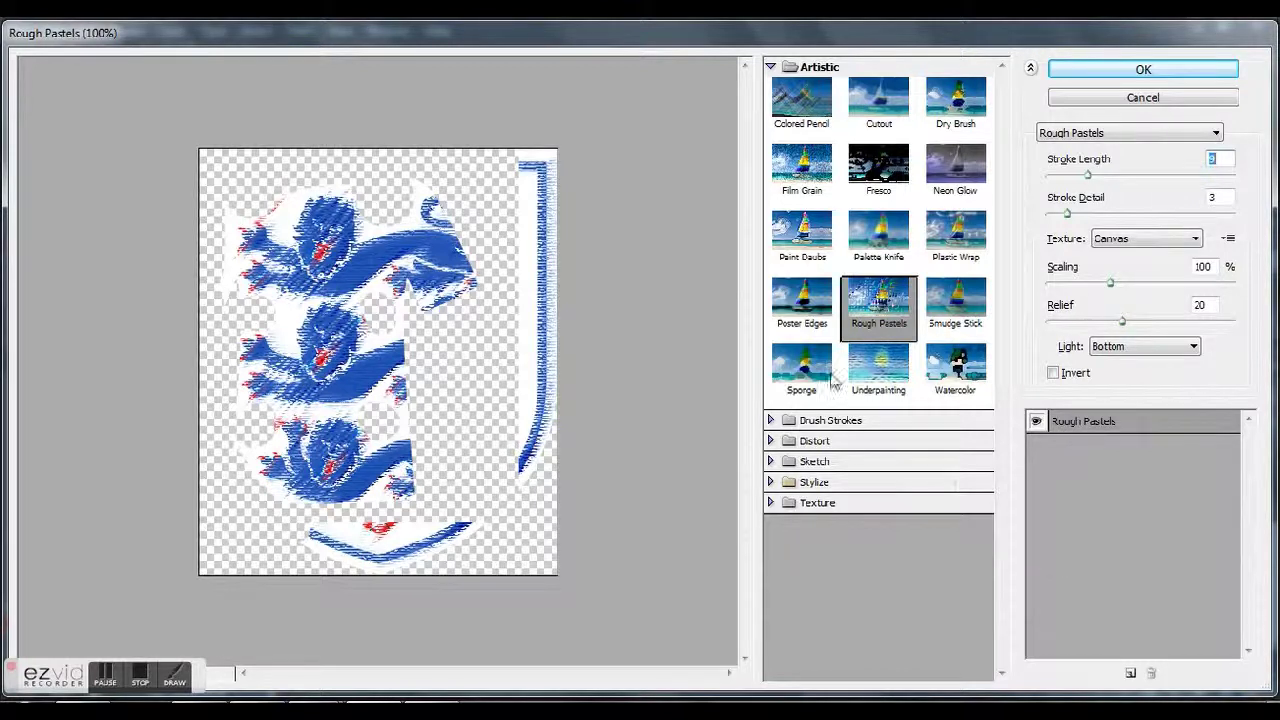
{"action": "left_click", "coordinate": [1143, 70]}
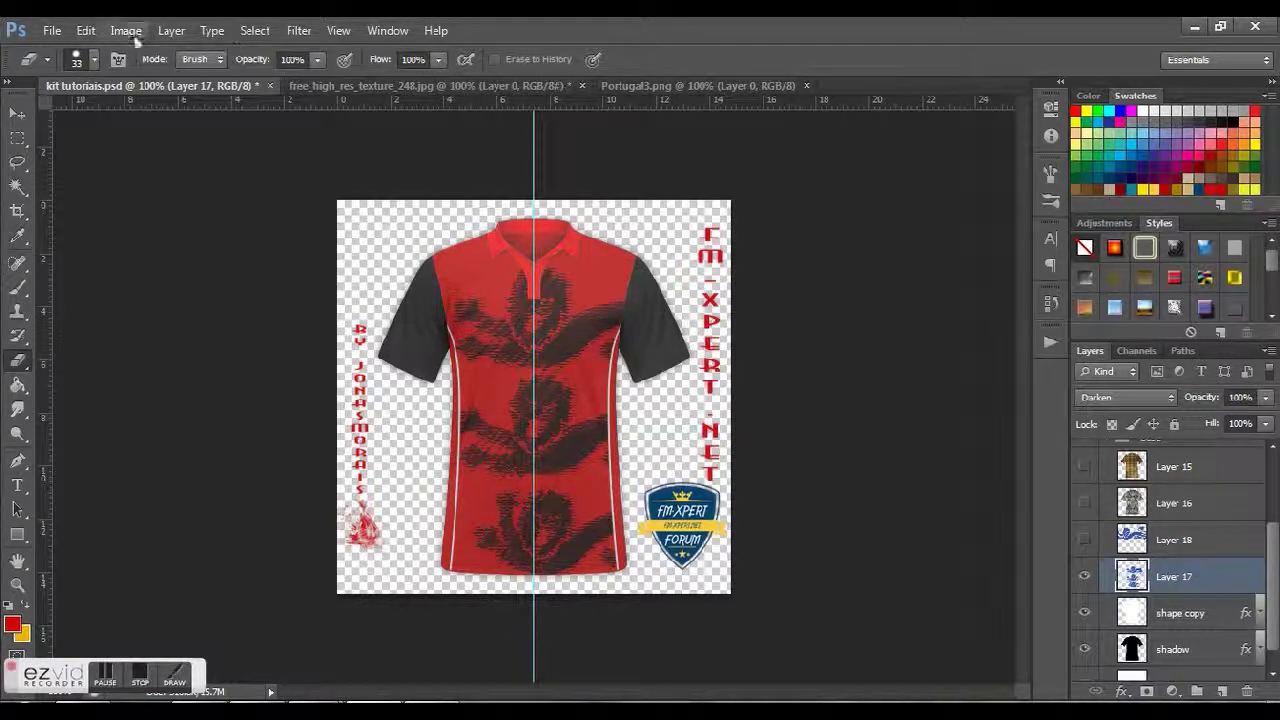
Step: Undo the Rough Pastels filter on Layer 17
{"action": "left_click", "coordinate": [88, 31]}
{"action": "left_click", "coordinate": [127, 72]}
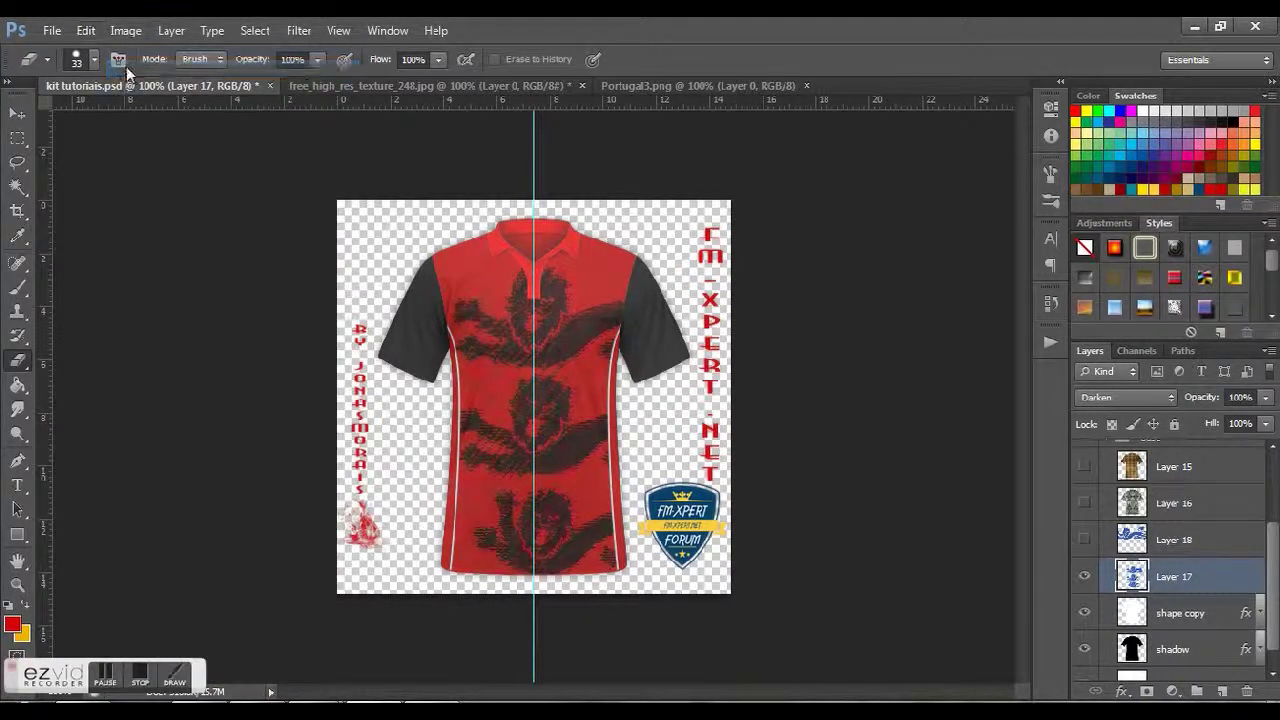
Step: Restore the undone filter on Layer 17 and display Layer 16 in place of Layer 17
{"action": "left_click", "coordinate": [84, 31]}
{"action": "left_click", "coordinate": [121, 53]}
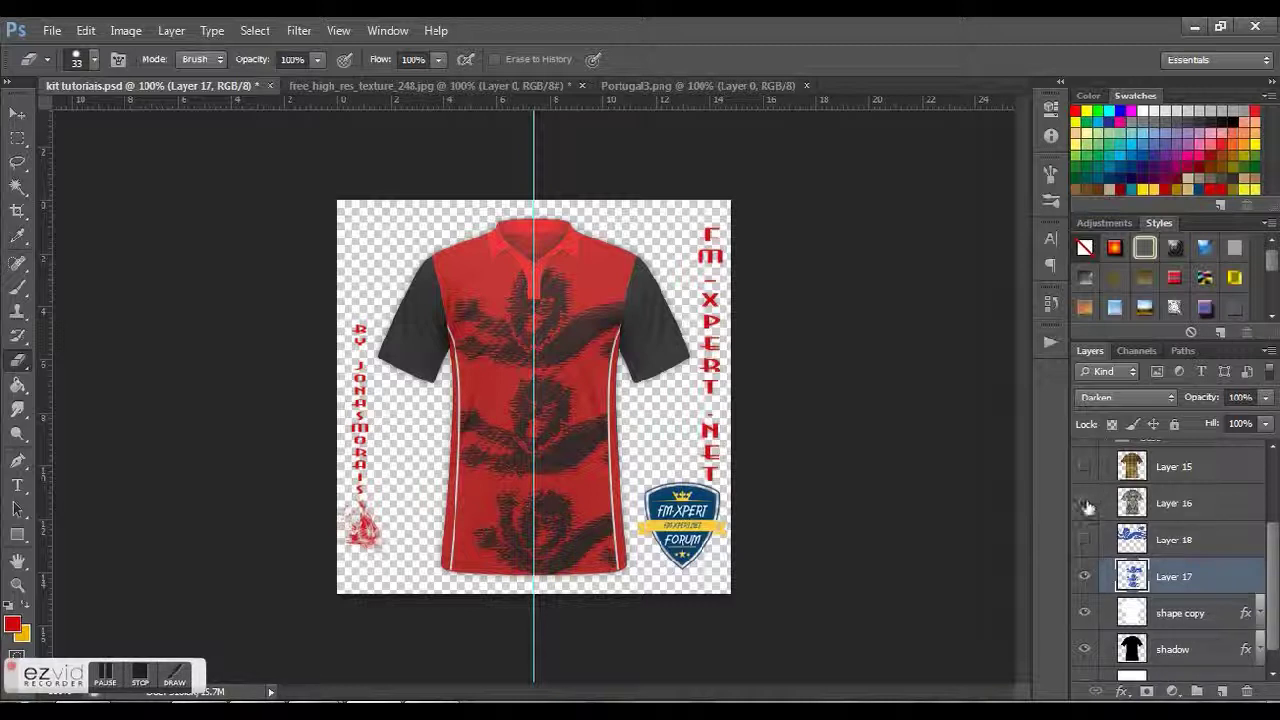
{"action": "left_click", "coordinate": [1084, 576]}
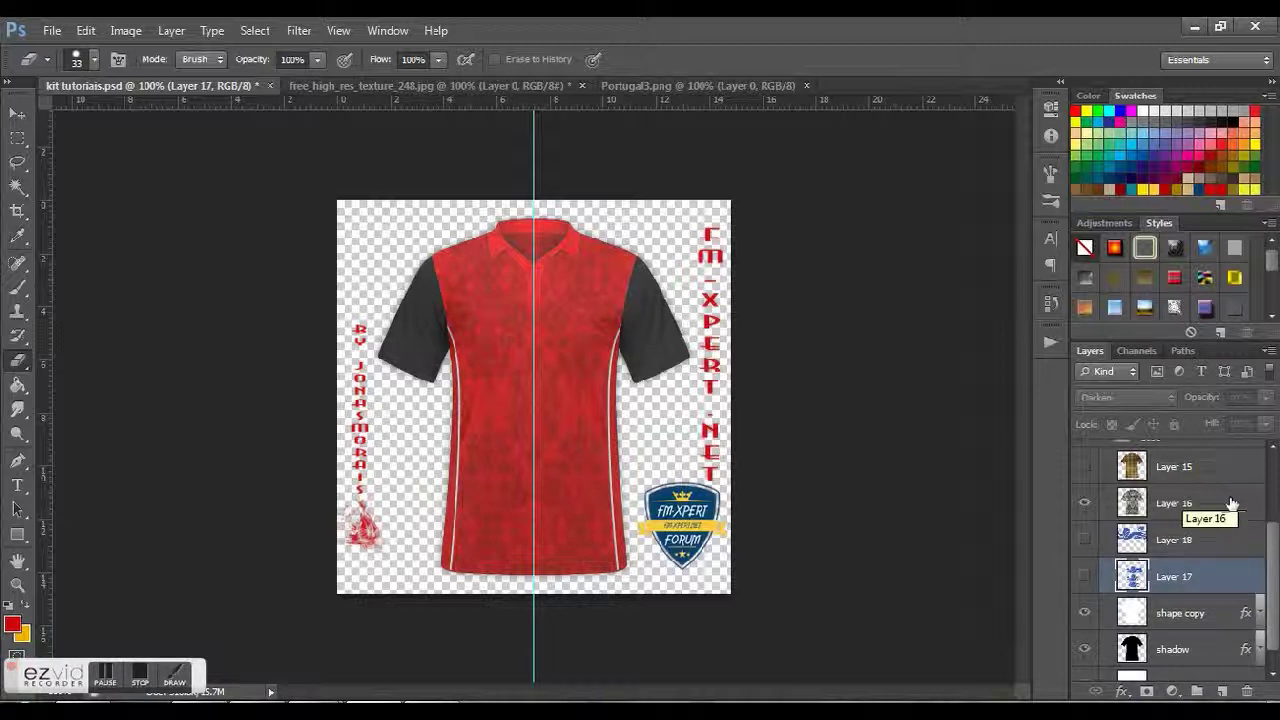
Step: Apply the Colored Pencil filter to Layer 16 with pencil width 4, stroke pressure 8 and paper brightness 25
{"action": "left_click", "coordinate": [298, 31]}
{"action": "left_click", "coordinate": [1075, 402]}
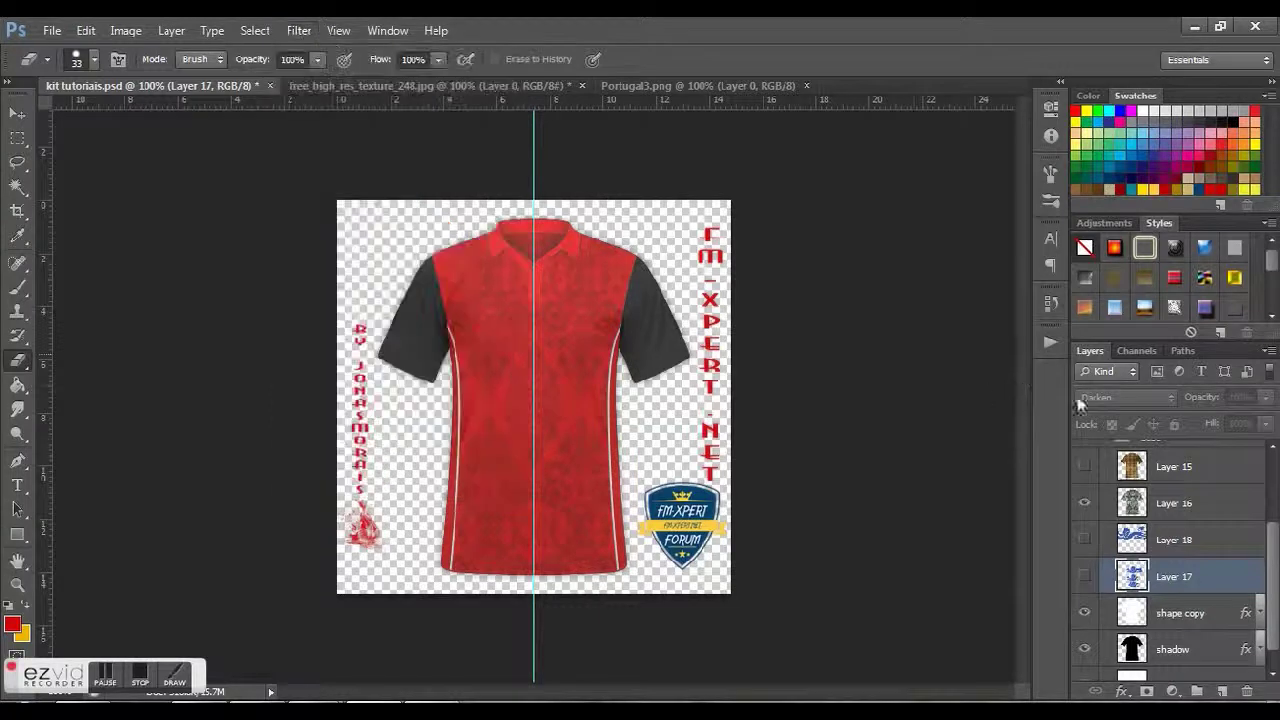
{"action": "left_click", "coordinate": [1209, 513]}
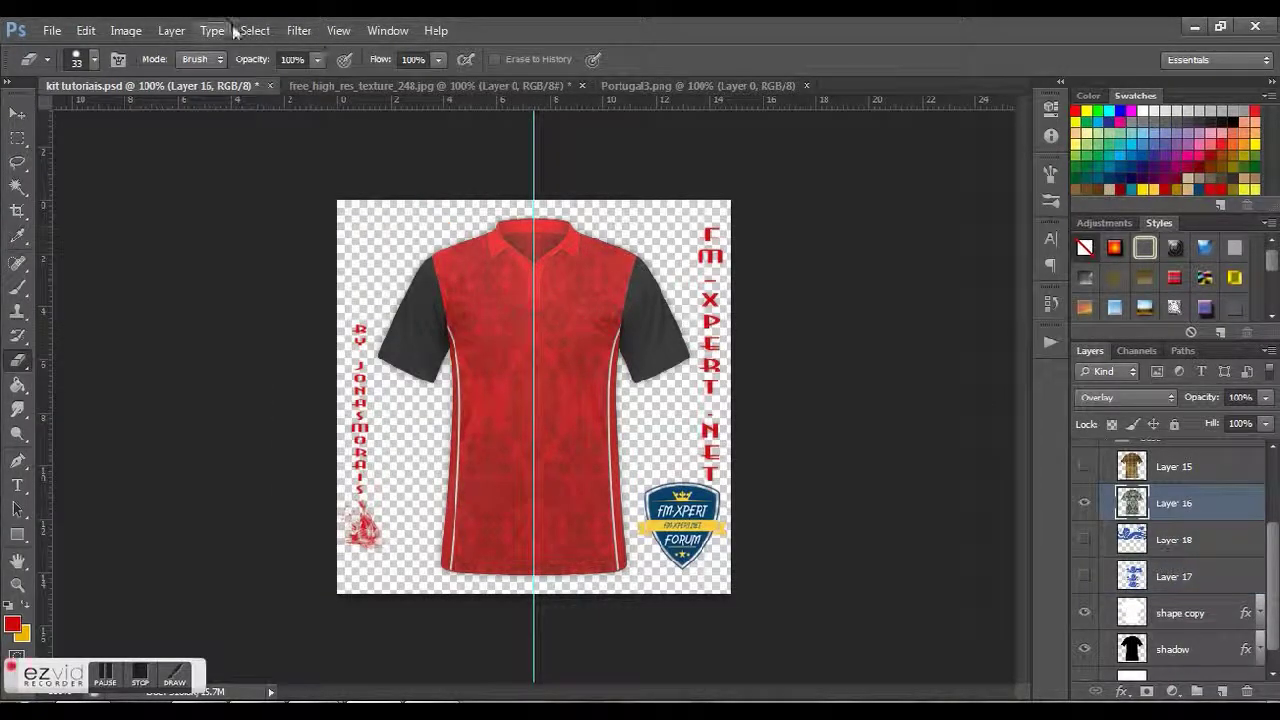
{"action": "left_click", "coordinate": [298, 30]}
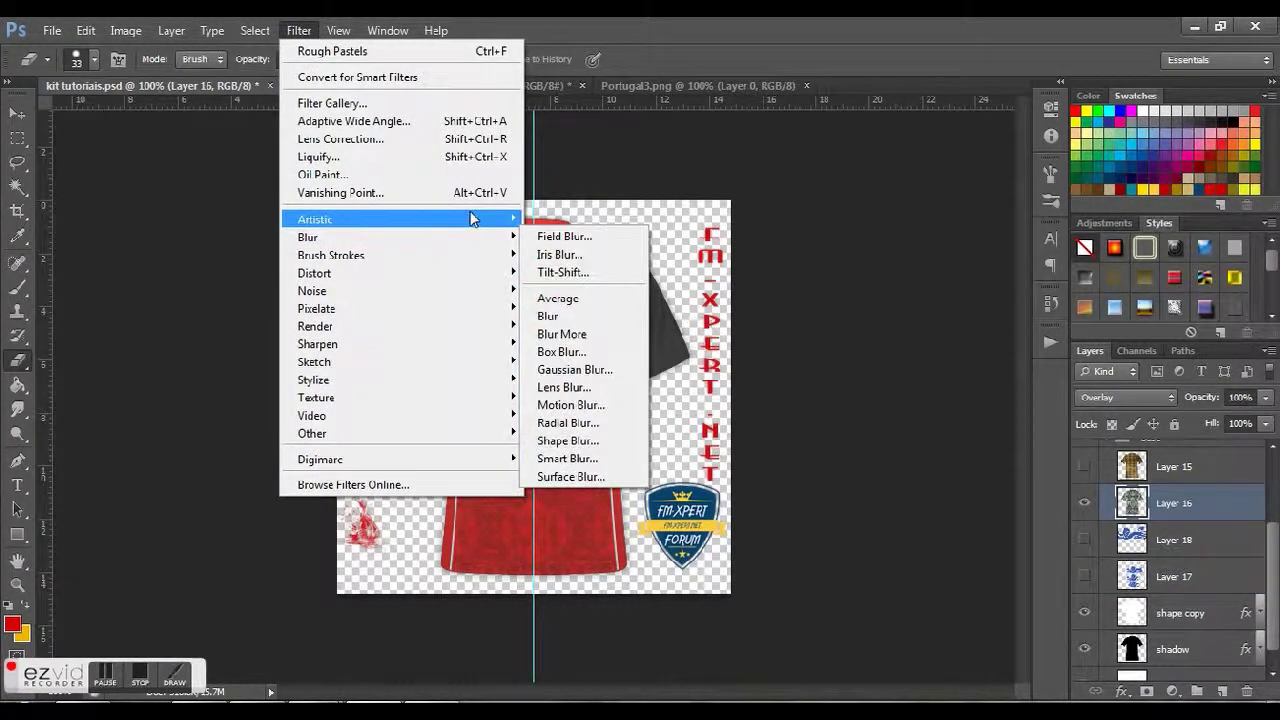
{"action": "left_click", "coordinate": [660, 272]}
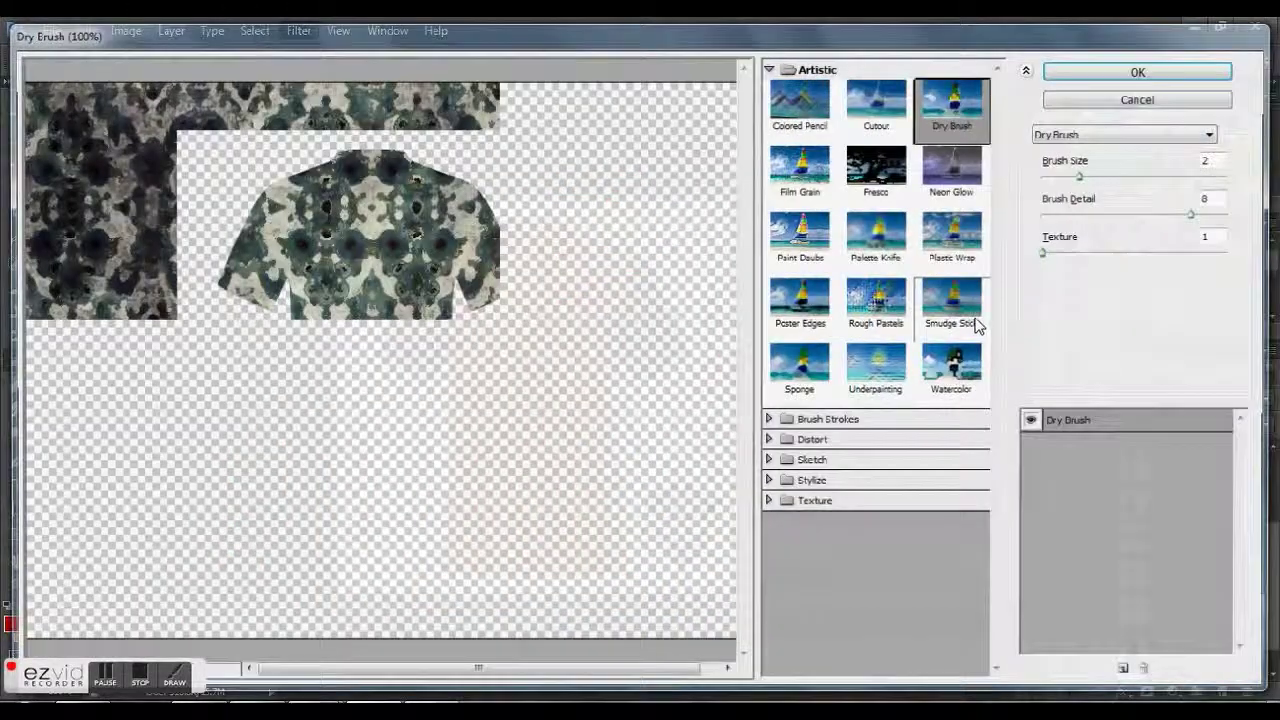
{"action": "left_click", "coordinate": [834, 122]}
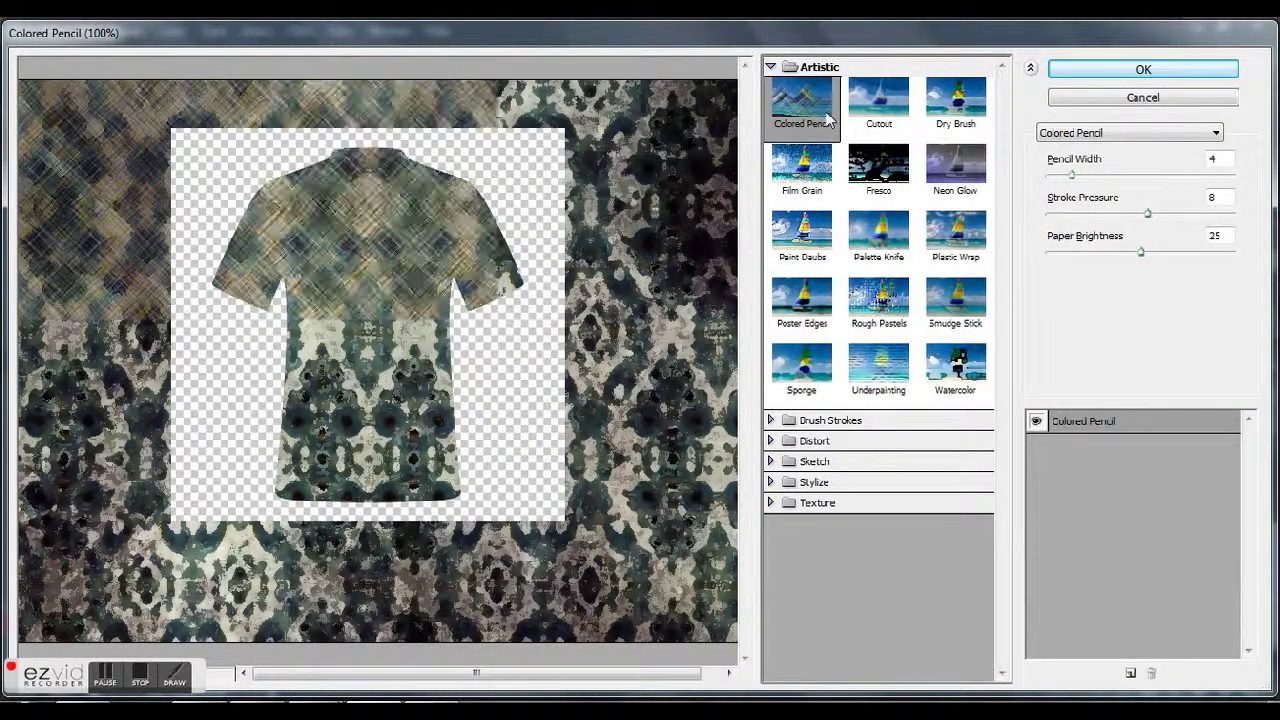
{"action": "left_click", "coordinate": [1163, 72]}
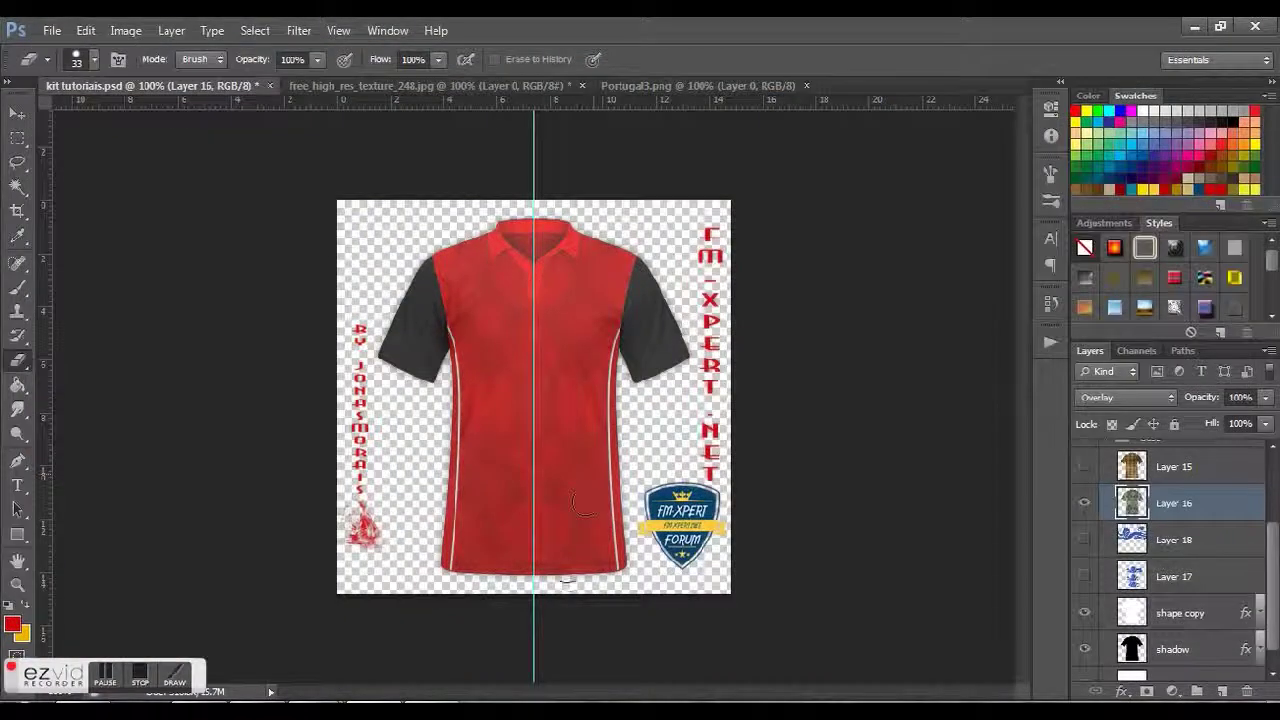
Step: Undo the Colored Pencil filter on Layer 16 and restore it to compare the two versions
{"action": "left_click", "coordinate": [86, 30]}
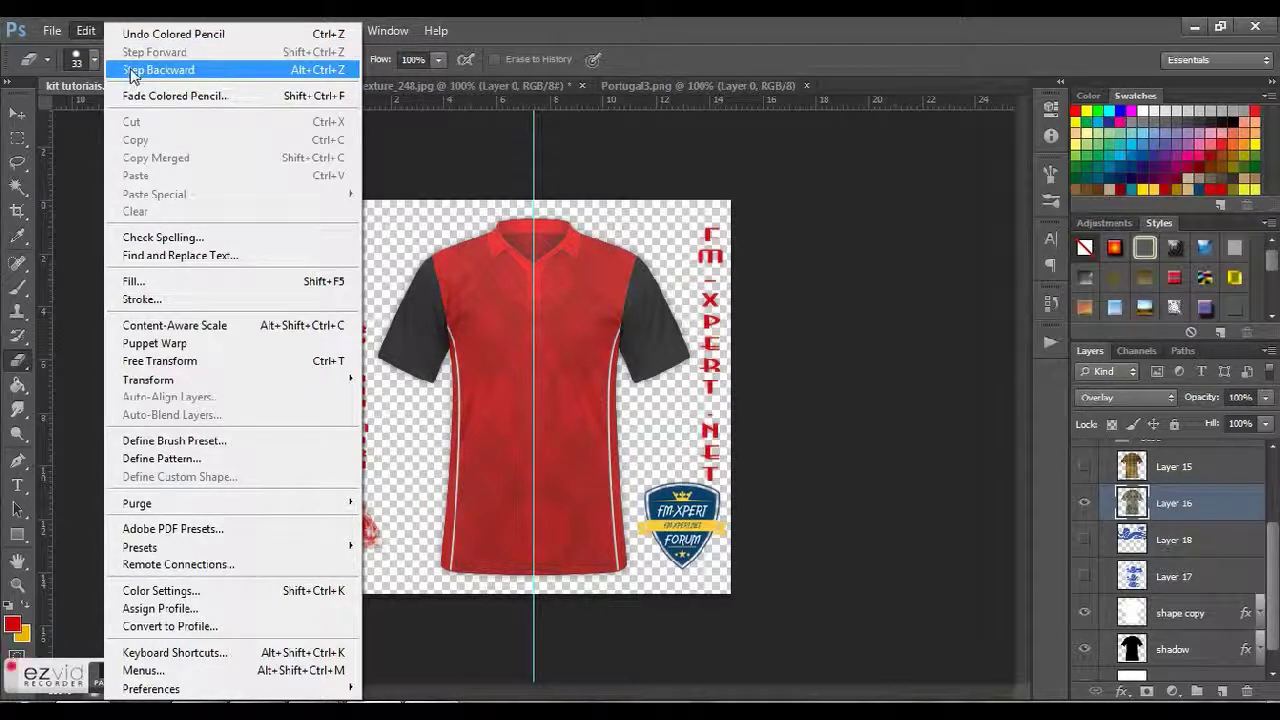
{"action": "left_click", "coordinate": [130, 72]}
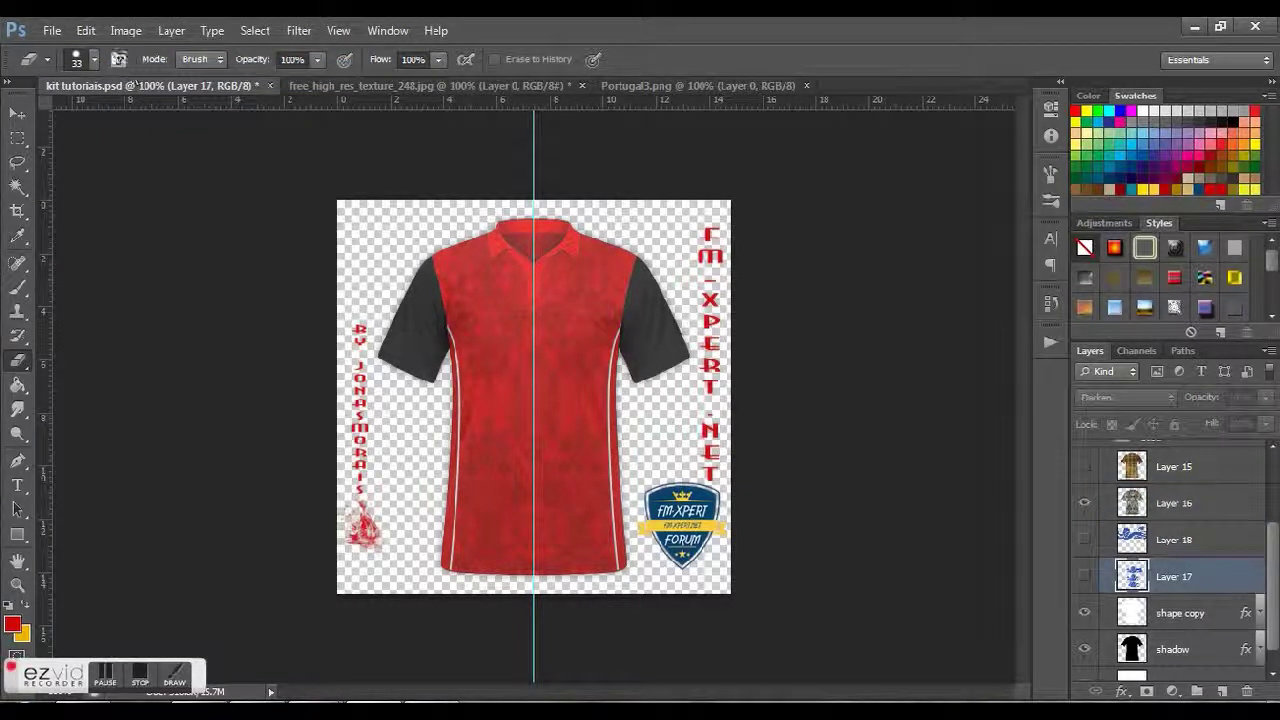
{"action": "left_click", "coordinate": [86, 30]}
{"action": "left_click", "coordinate": [142, 57]}
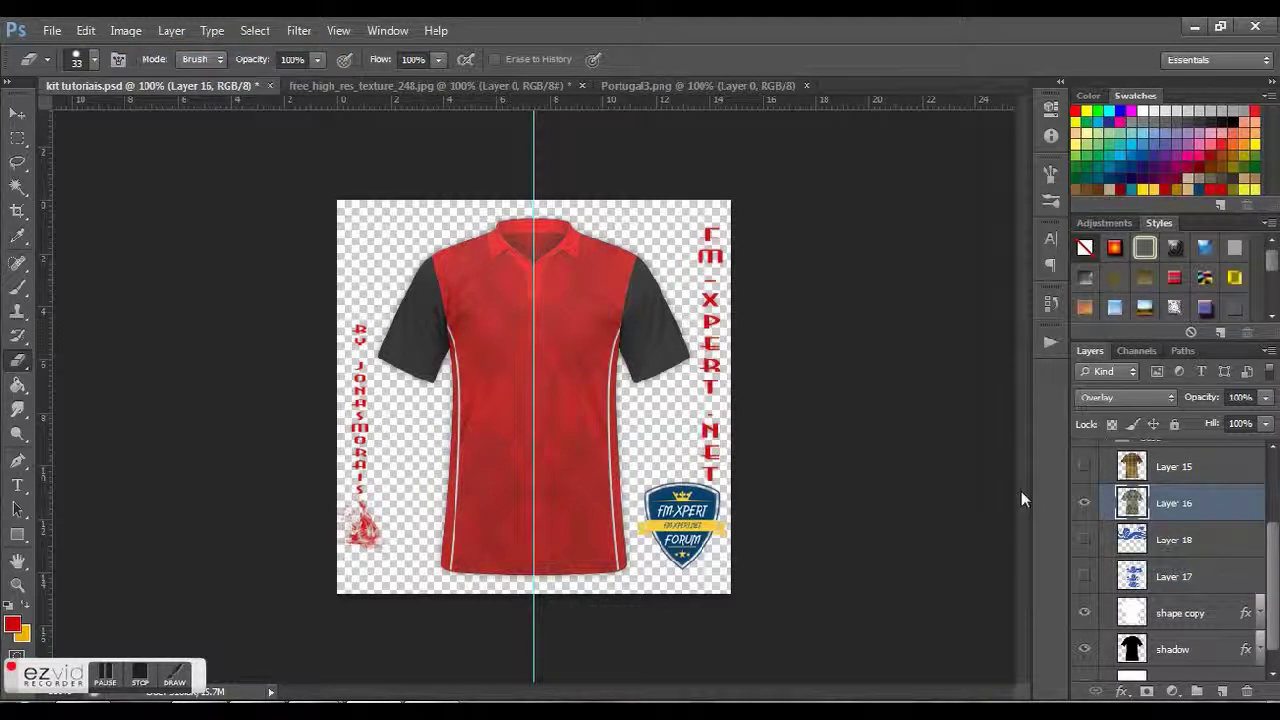
Step: Show Layer 17 together with Layer 16 and collapse the Base group
{"action": "left_click", "coordinate": [1088, 577]}
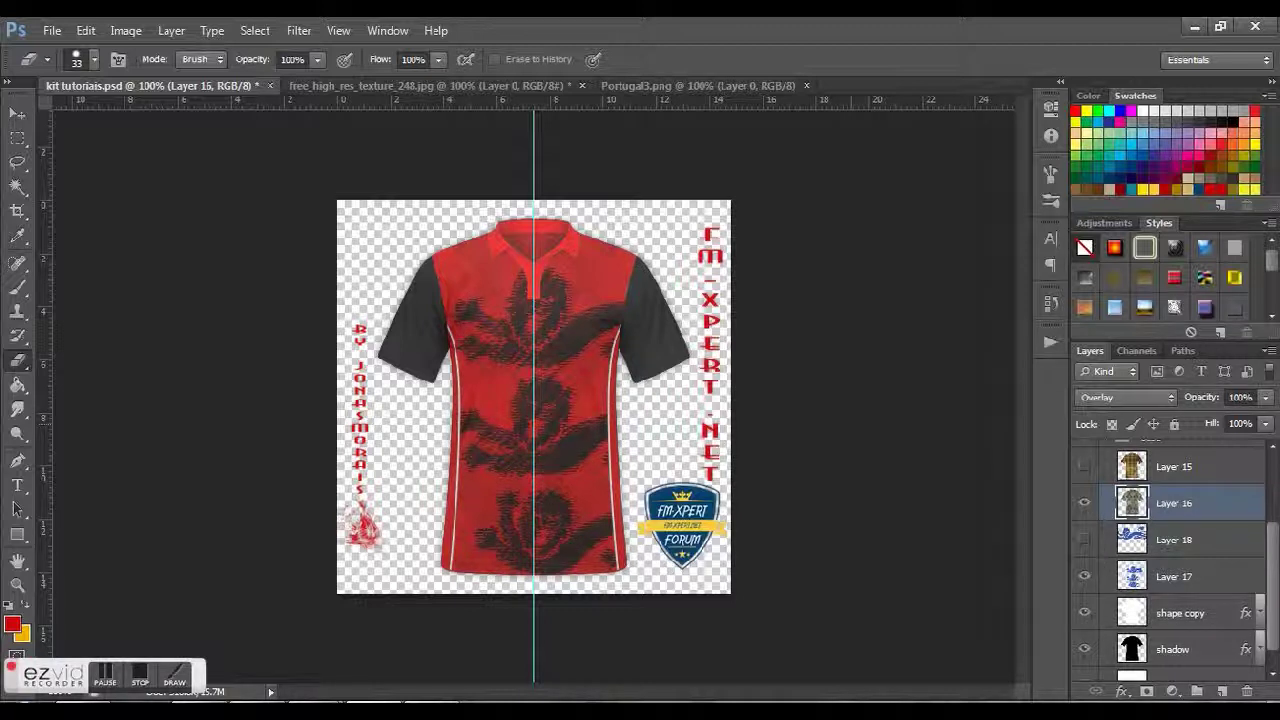
{"action": "scroll", "coordinate": [1110, 565], "scroll_direction": "up", "scroll_amount": 3}
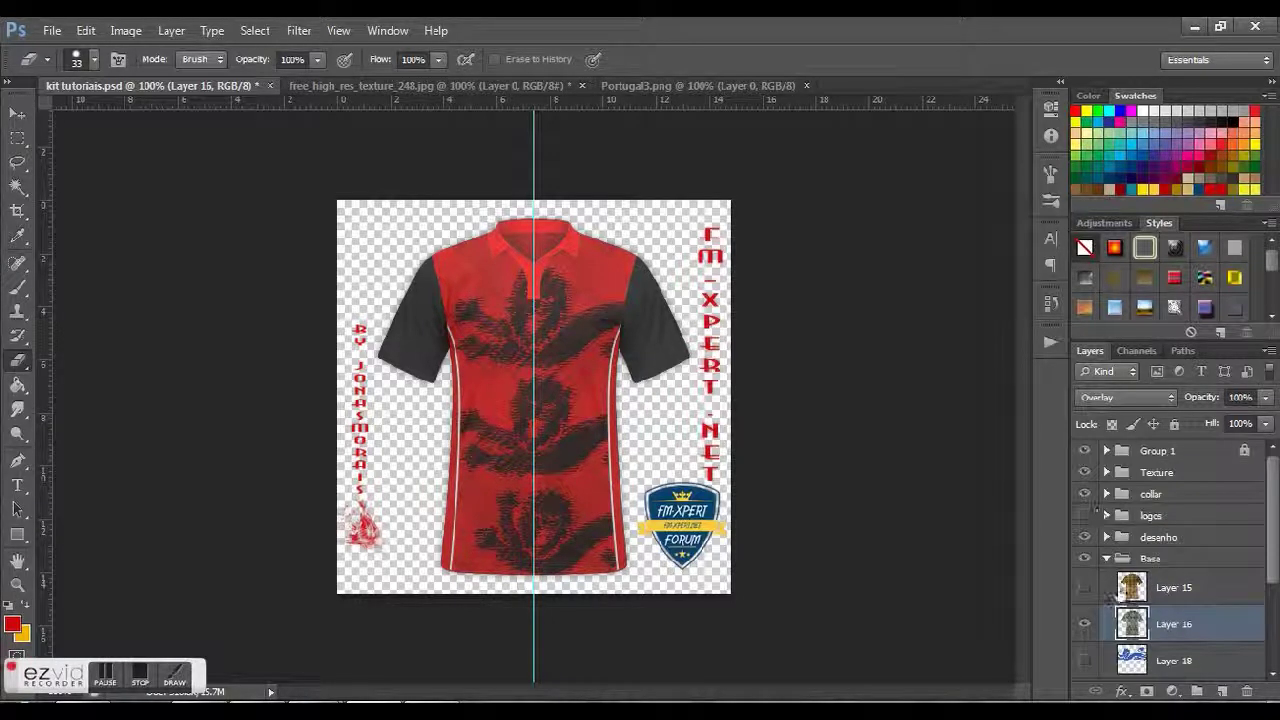
{"action": "left_click", "coordinate": [1108, 559]}
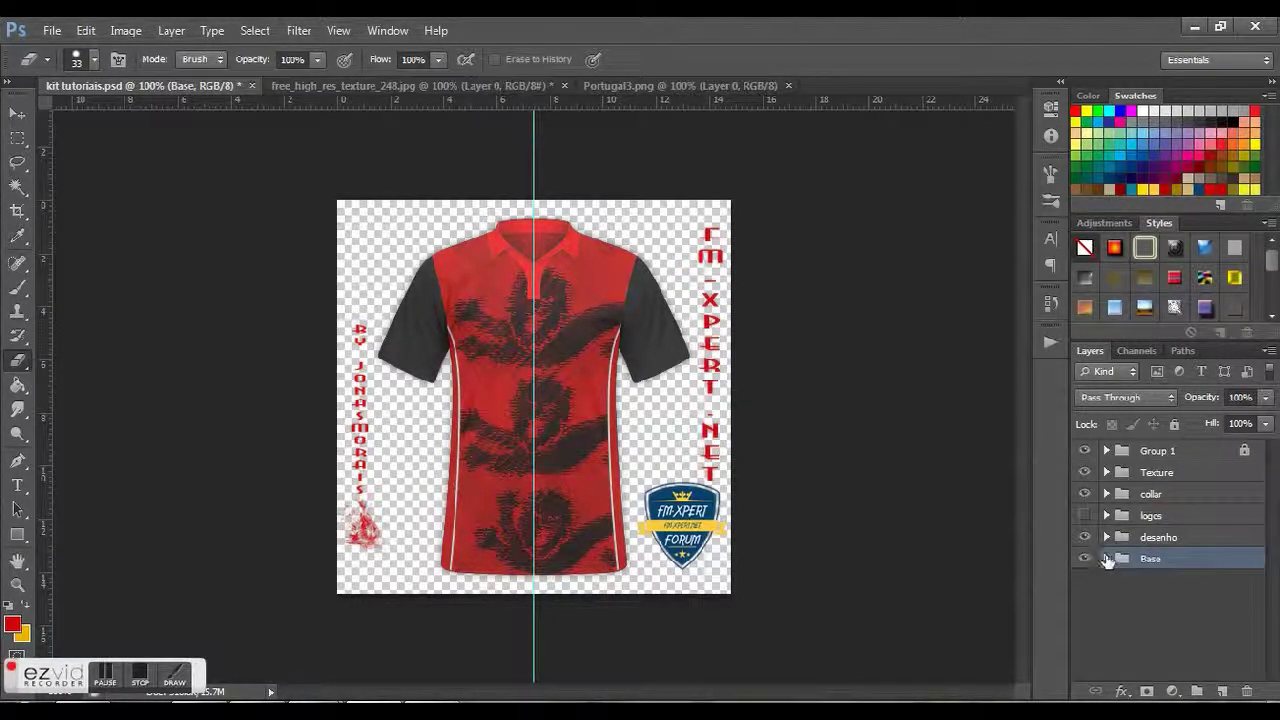
{"action": "left_click", "coordinate": [1108, 559]}
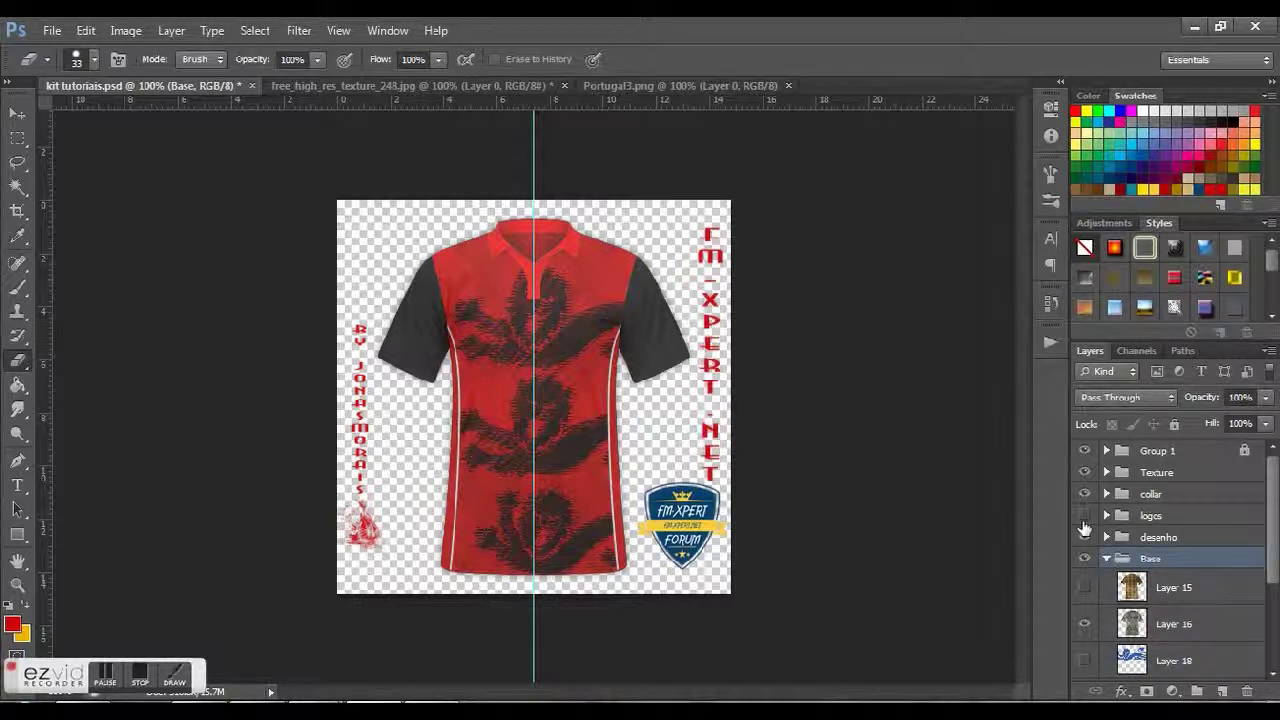
{"action": "left_click", "coordinate": [1108, 559]}
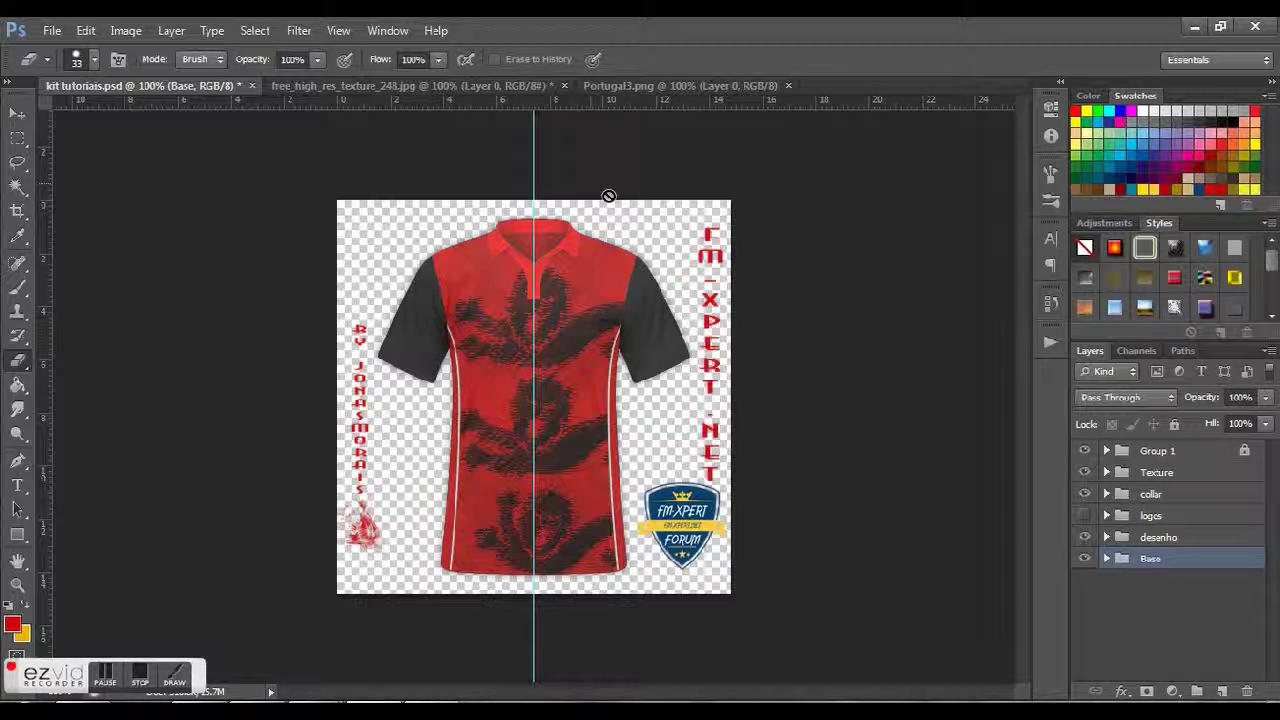
Step: Expand the desenho and Base groups and hide Layer 16 and Layer 17
{"action": "left_click", "coordinate": [1106, 537]}
{"action": "scroll", "coordinate": [1112, 580], "scroll_direction": "down", "scroll_amount": 5}
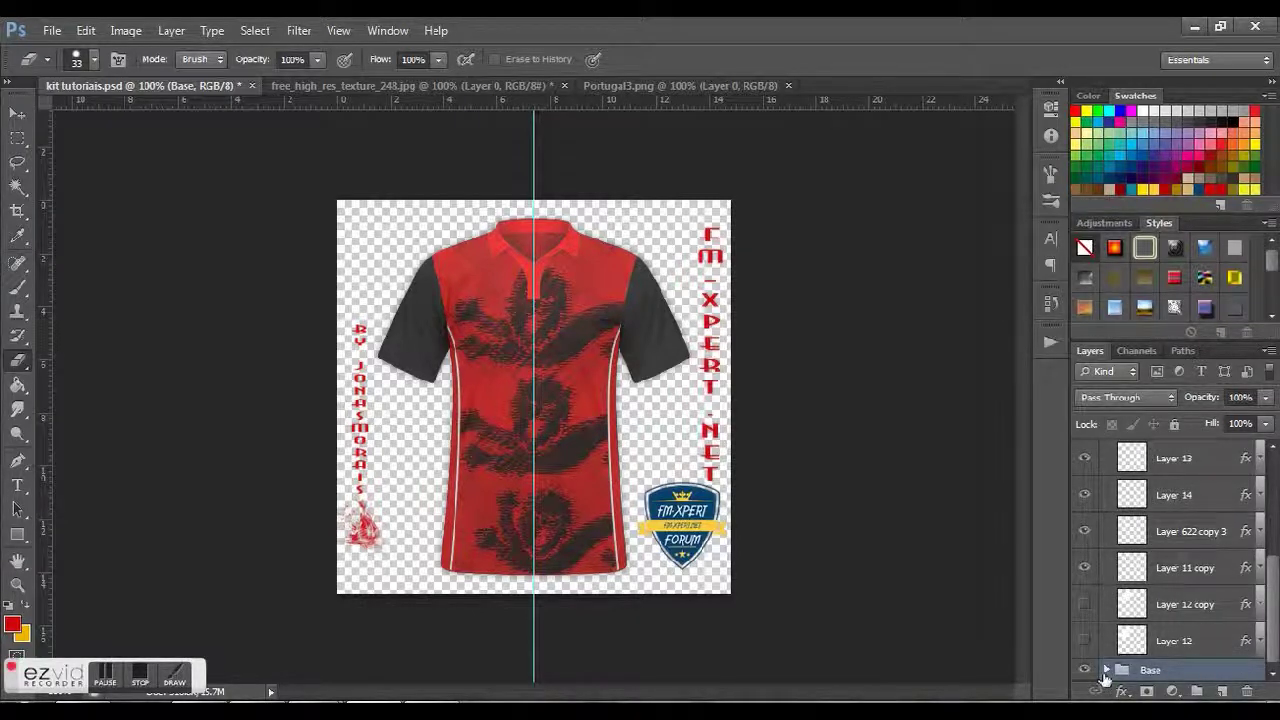
{"action": "left_click", "coordinate": [1105, 672]}
{"action": "scroll", "coordinate": [1100, 560], "scroll_direction": "down", "scroll_amount": 5}
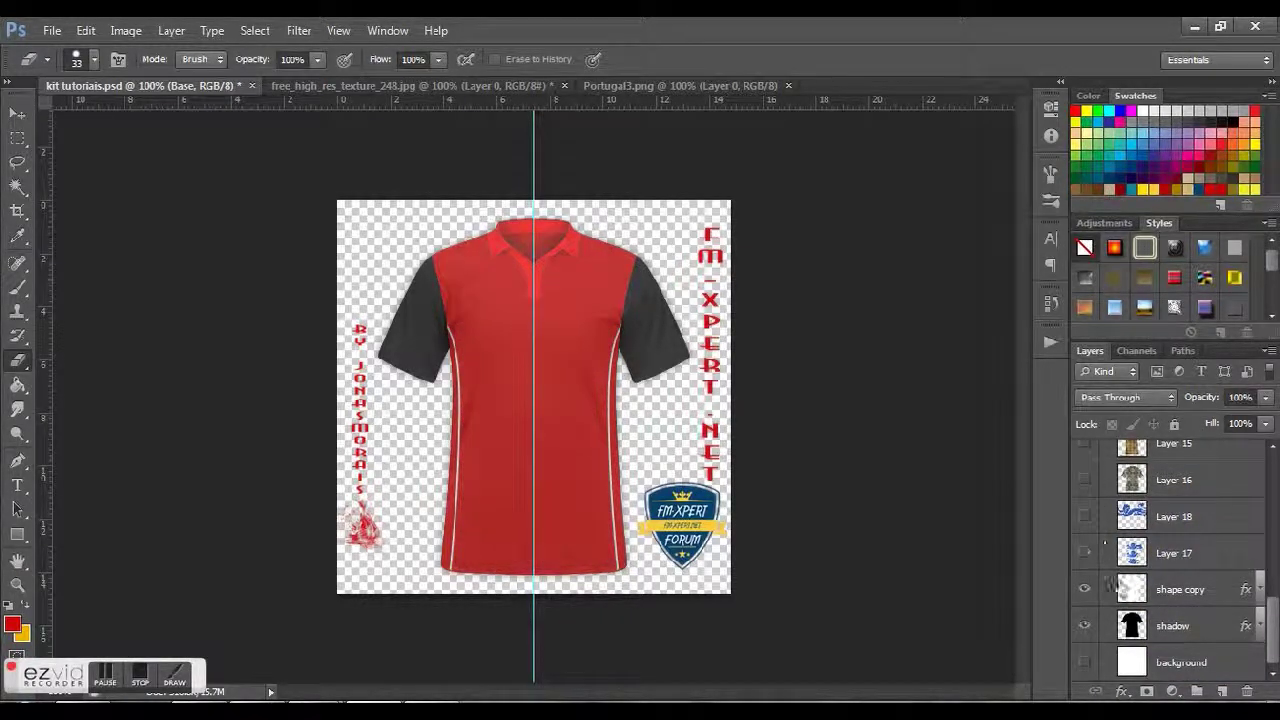
Step: Duplicate the shape copy layer and move the duplicate into the desenho group, directly below Layer 12
{"action": "left_click", "coordinate": [1110, 594]}
{"action": "right_click", "coordinate": [1110, 594]}
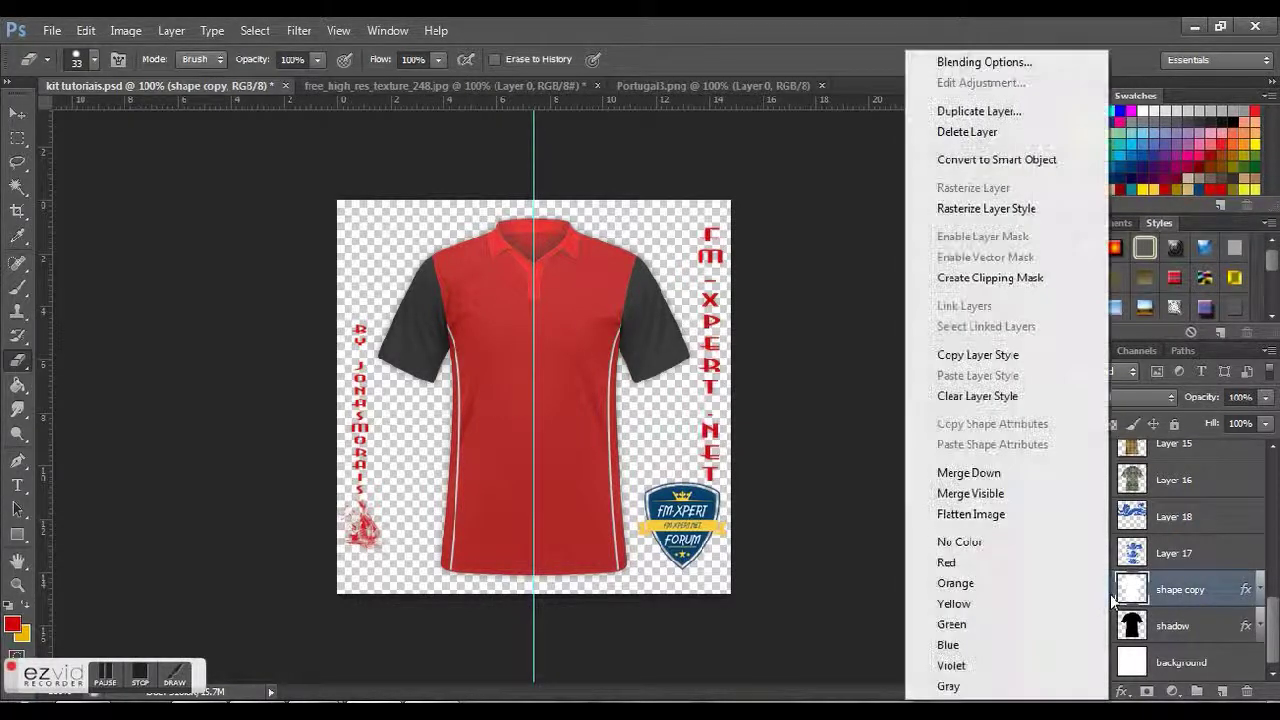
{"action": "left_click", "coordinate": [1030, 111]}
{"action": "left_click", "coordinate": [999, 204]}
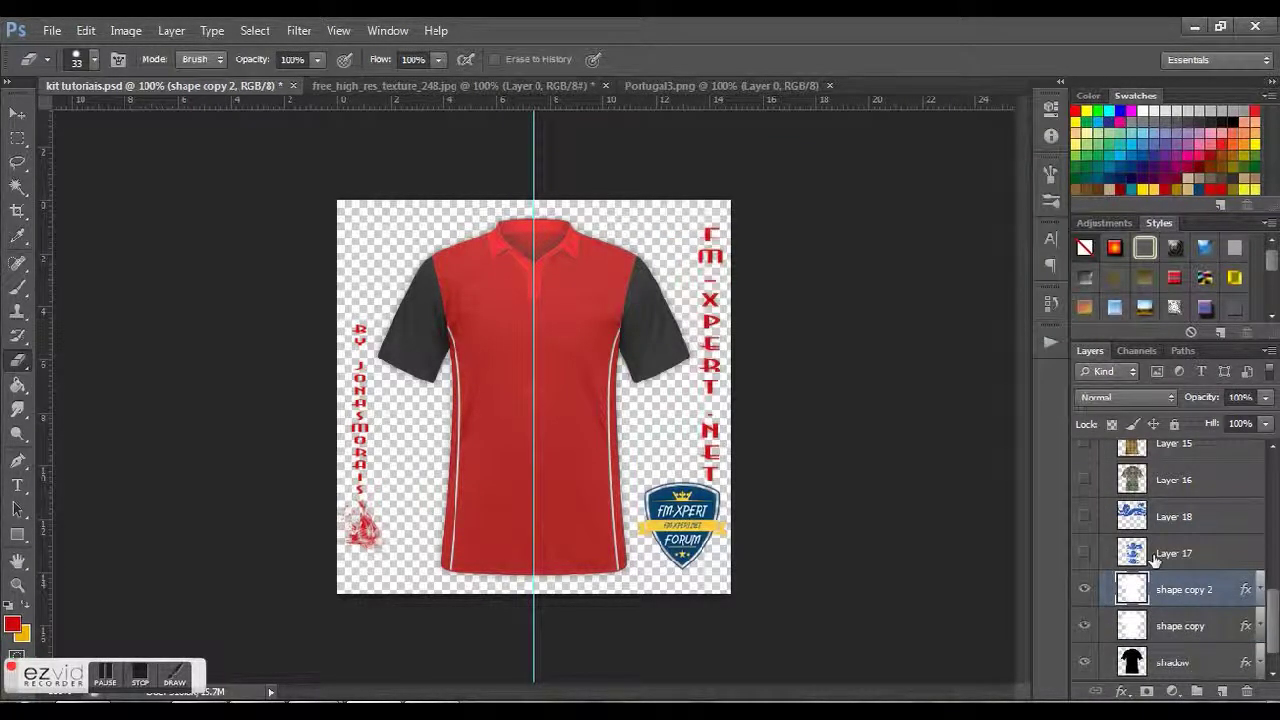
{"action": "left_click_drag", "start_coordinate": [1192, 590], "coordinate": [1194, 558]}
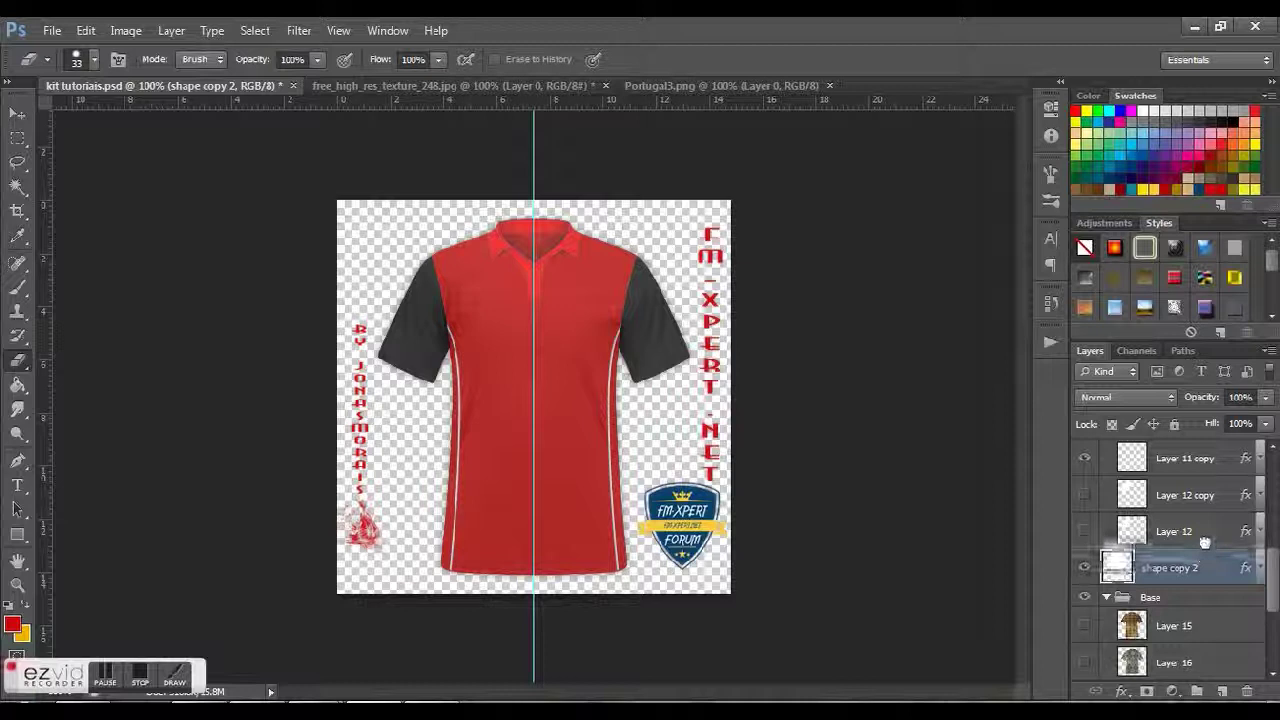
Step: Open the layer style of the duplicated shape layer and turn off its Color Overlay
{"action": "left_click", "coordinate": [1261, 568]}
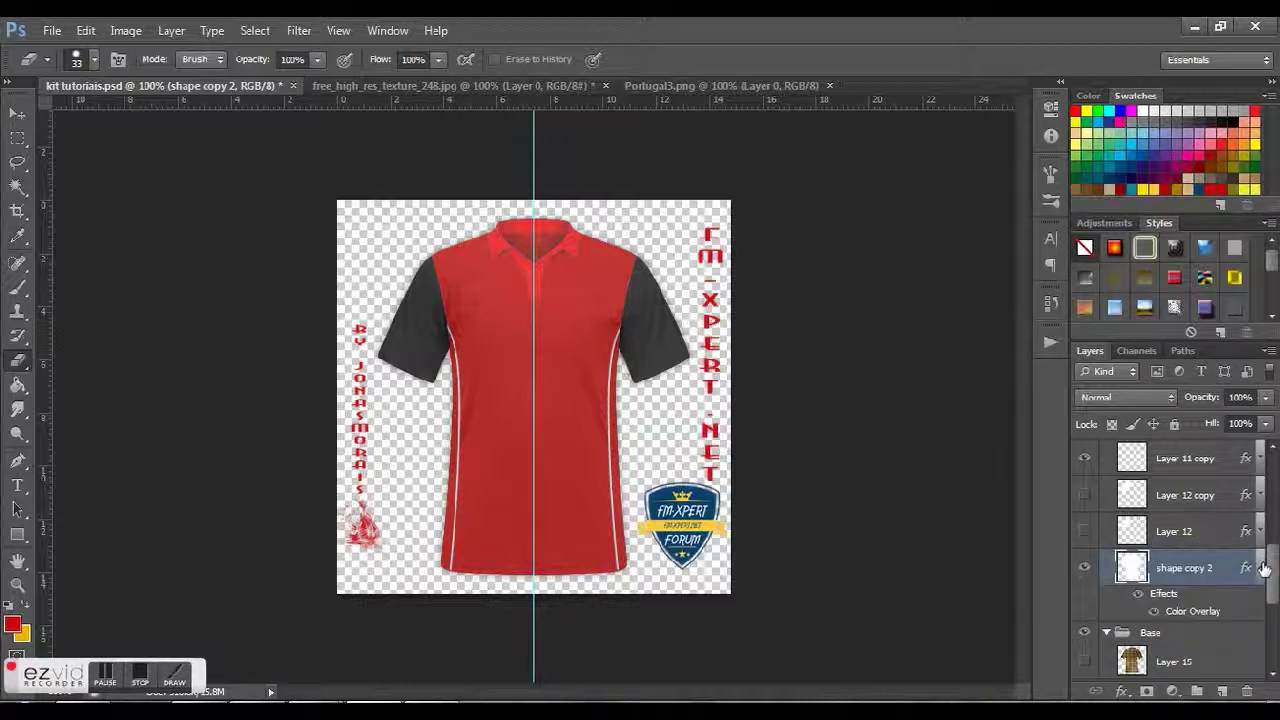
{"action": "left_click", "coordinate": [1260, 569]}
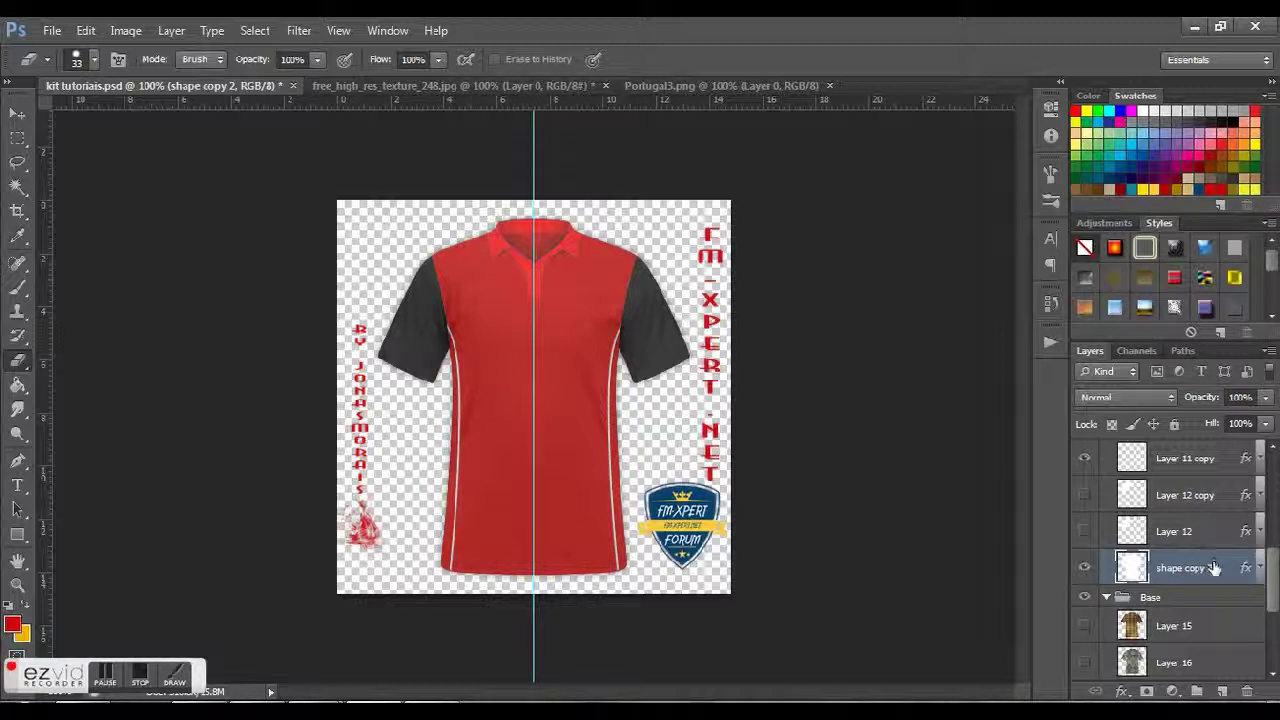
{"action": "double_click", "coordinate": [1213, 568]}
{"action": "double_click", "coordinate": [1241, 566]}
{"action": "left_click", "coordinate": [708, 480]}
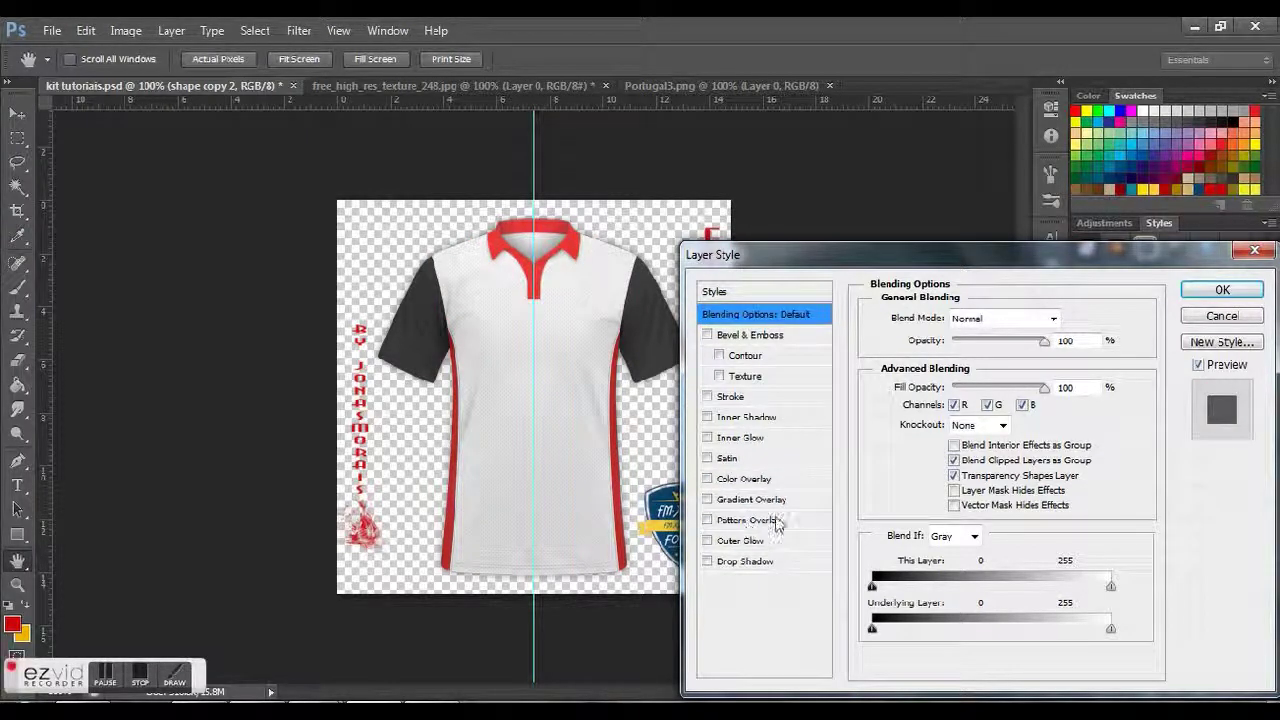
Step: Add a Pattern Overlay to the duplicated shape layer using the red checkered pattern
{"action": "left_click", "coordinate": [708, 520]}
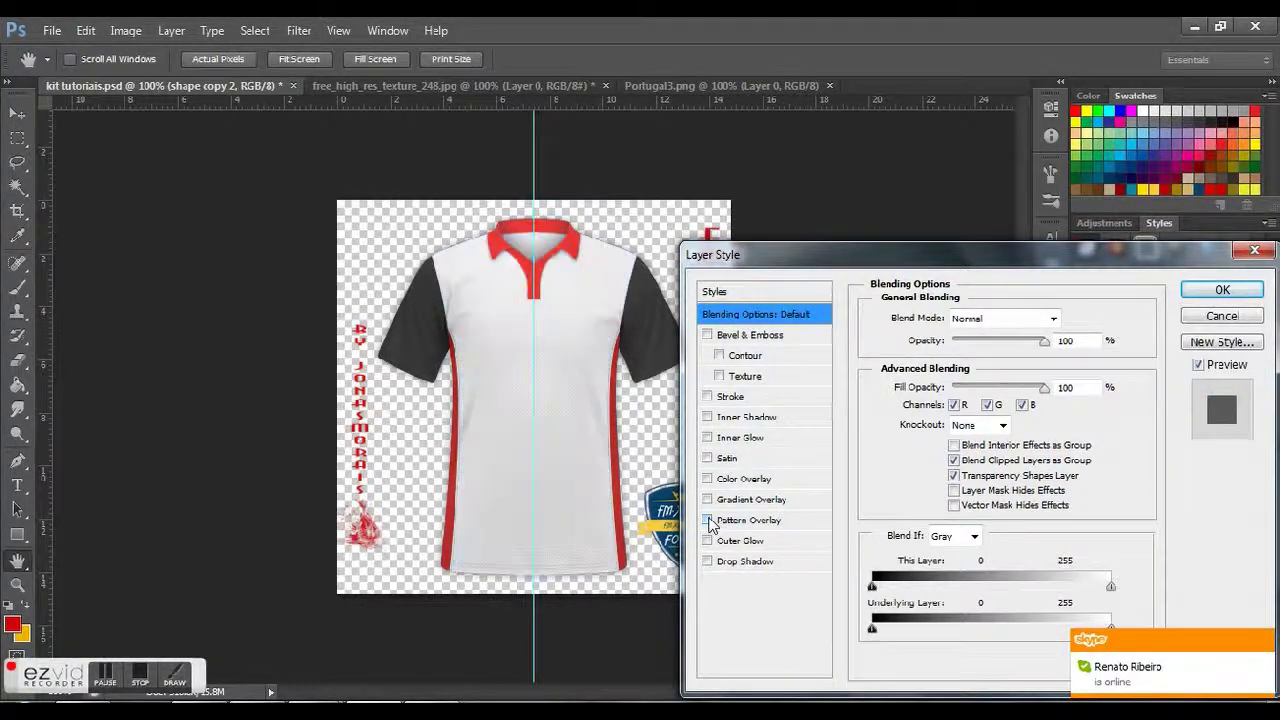
{"action": "left_click", "coordinate": [708, 520]}
{"action": "left_click", "coordinate": [762, 520]}
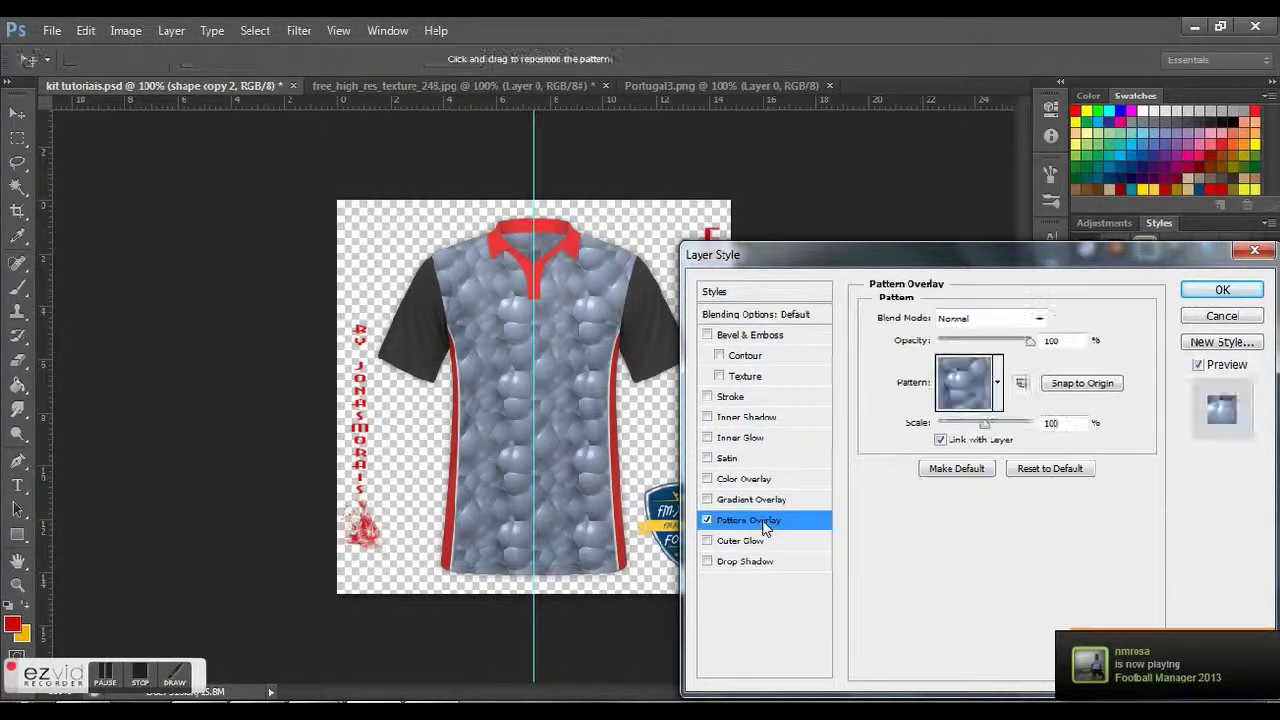
{"action": "left_click", "coordinate": [997, 385]}
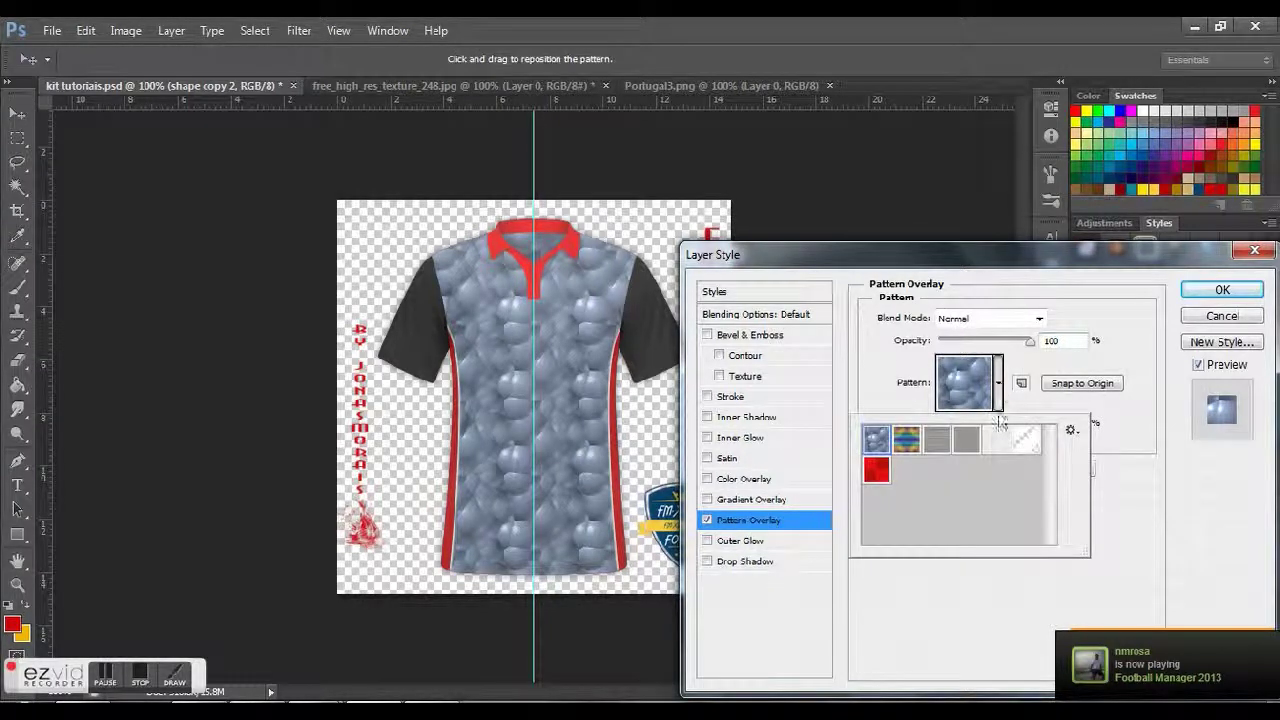
{"action": "left_click", "coordinate": [876, 470]}
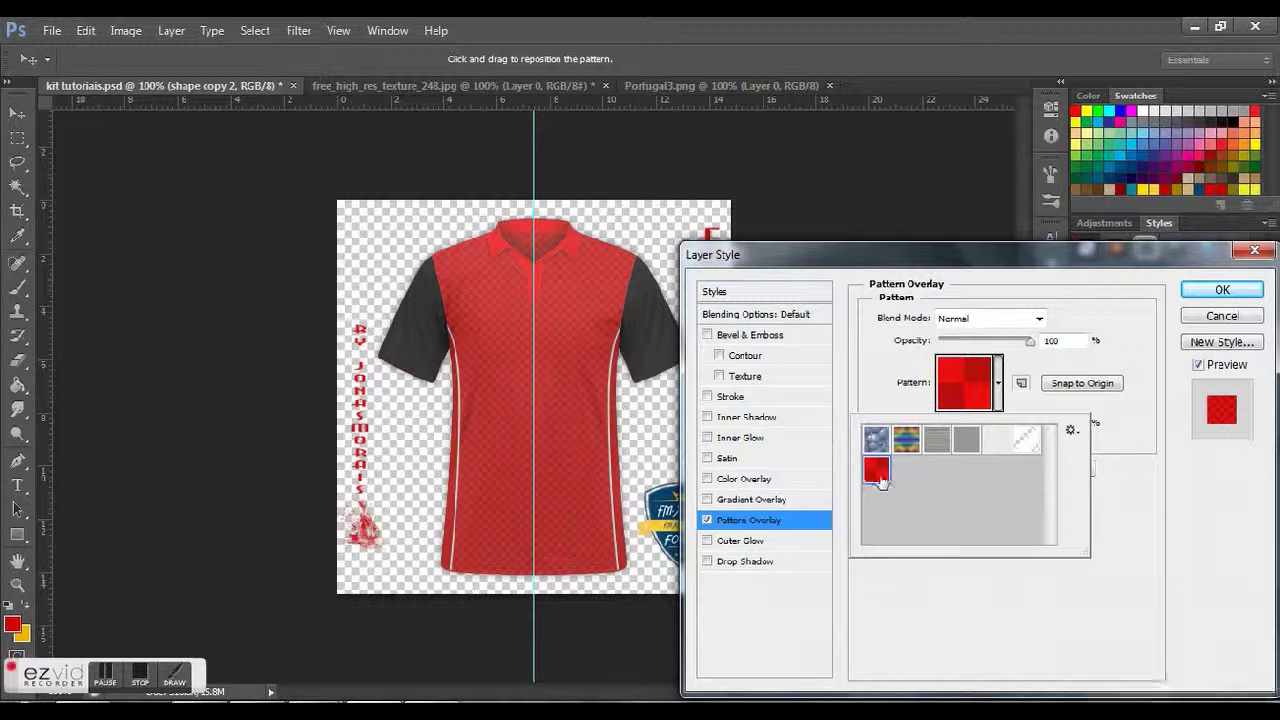
{"action": "left_click", "coordinate": [997, 383]}
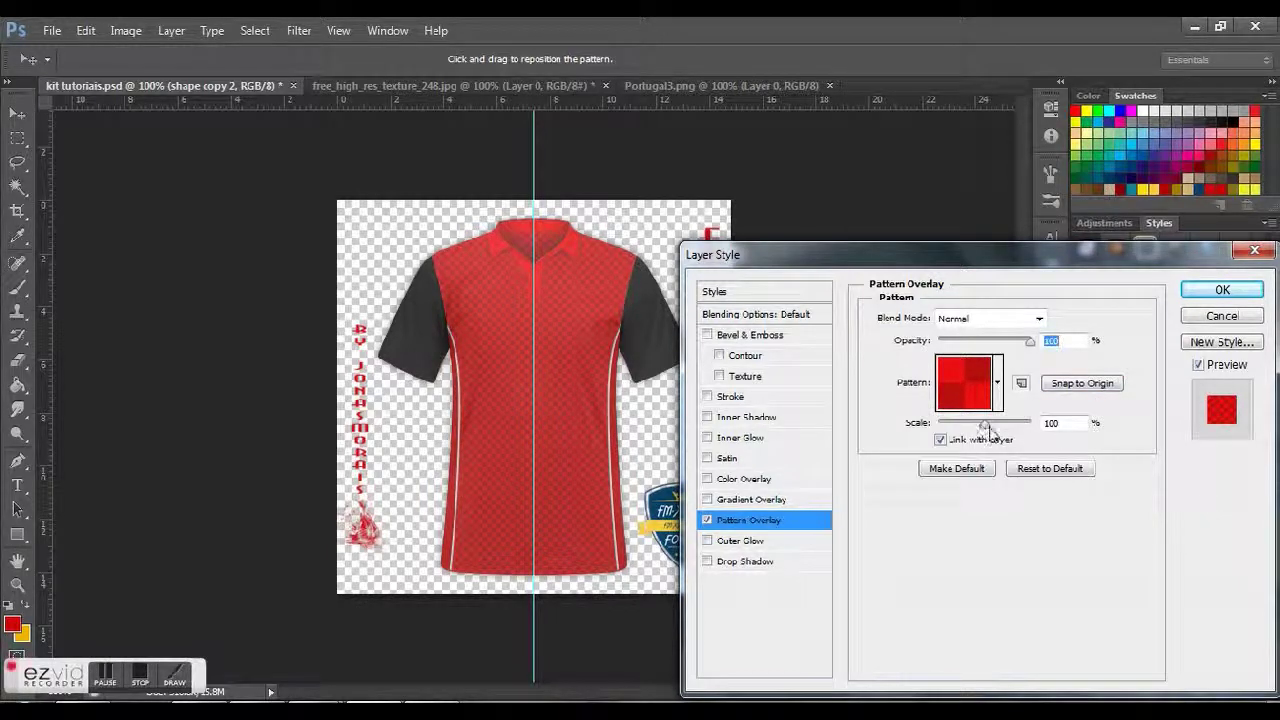
Step: Try a larger pattern scale, reduce the scale to 101% and snap the pattern to its origin
{"action": "left_click_drag", "start_coordinate": [983, 427], "coordinate": [1024, 425]}
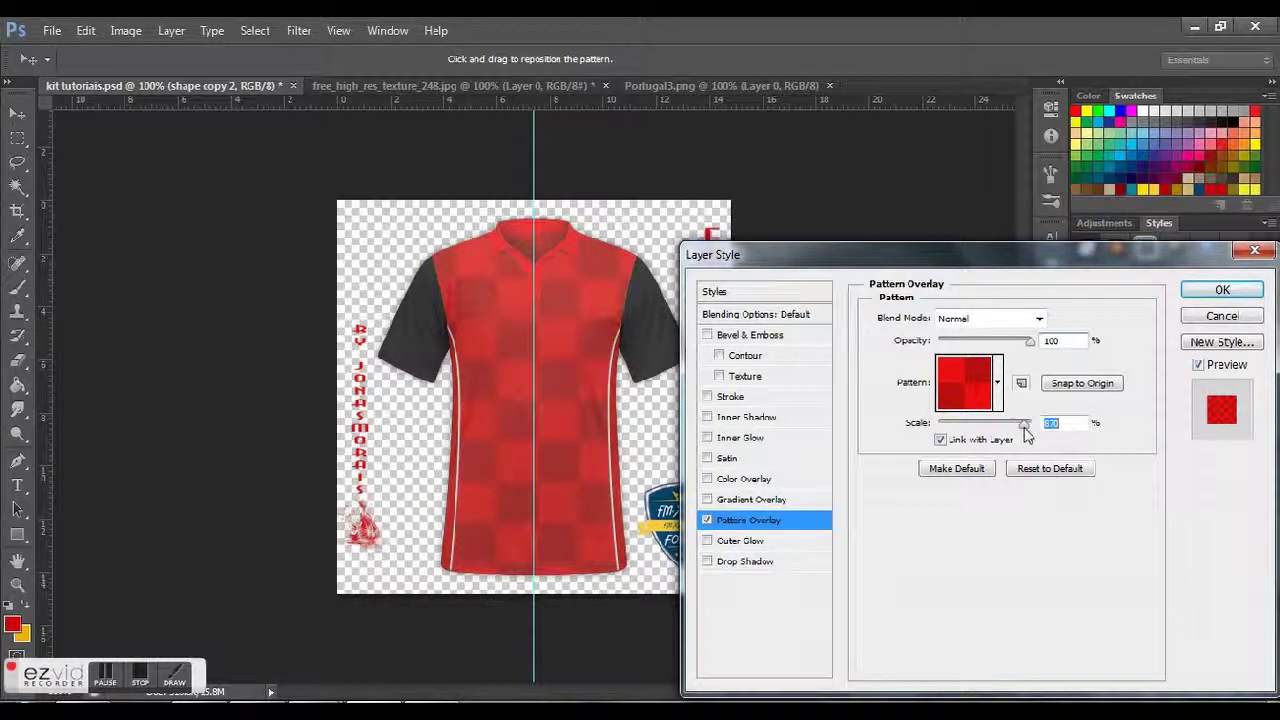
{"action": "left_click_drag", "start_coordinate": [1023, 424], "coordinate": [986, 440]}
{"action": "left_click", "coordinate": [1097, 388]}
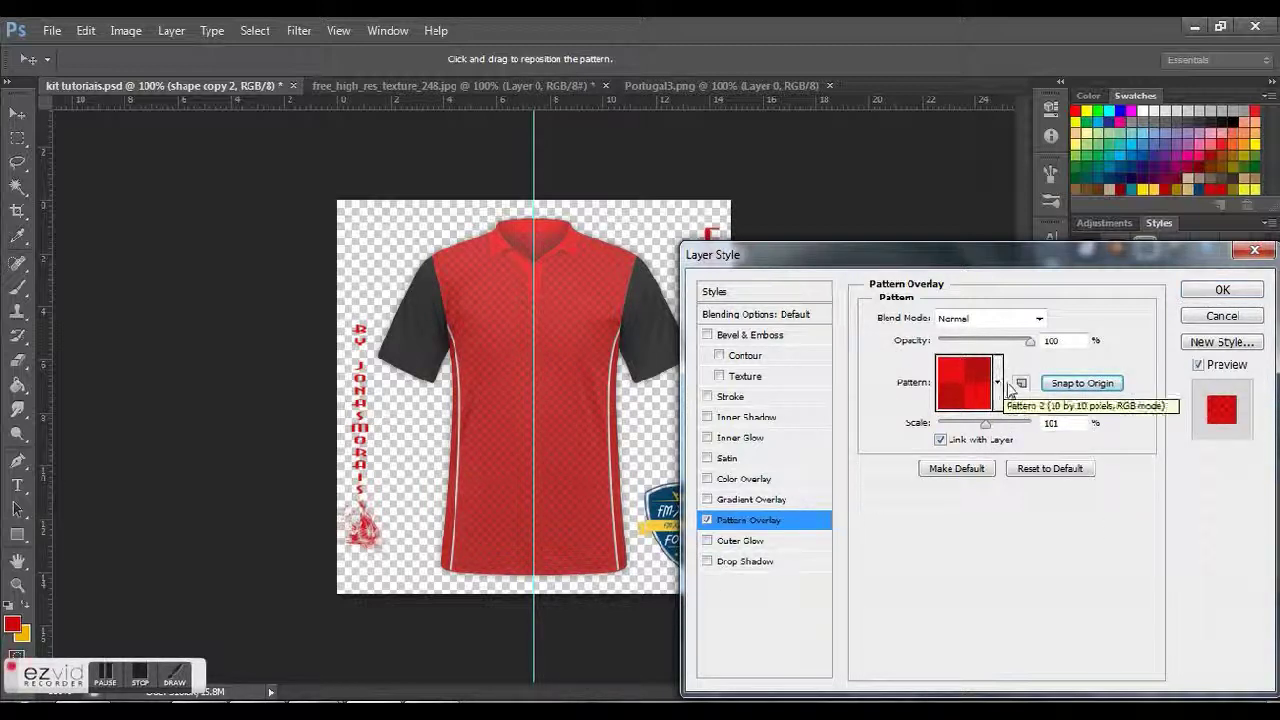
Step: Start loading patterns from a file and browse through GFX and Kits to the kits resources folder
{"action": "left_click", "coordinate": [997, 384]}
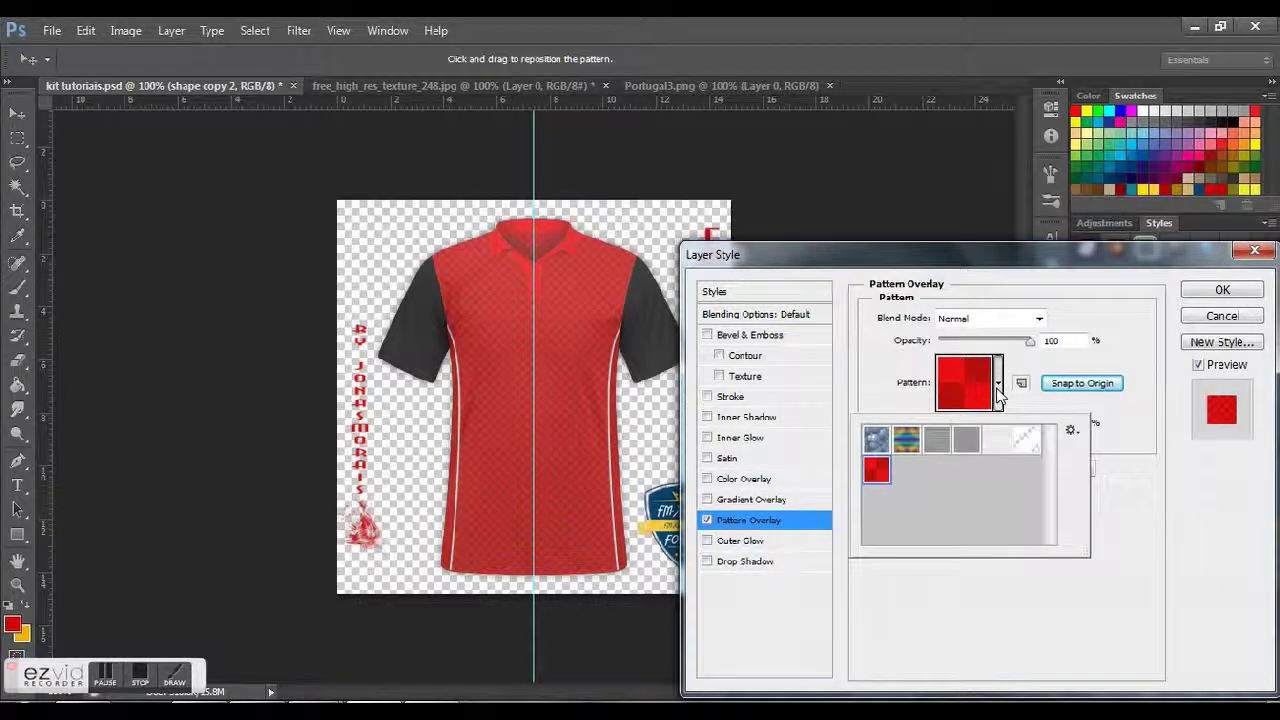
{"action": "left_click", "coordinate": [1071, 432]}
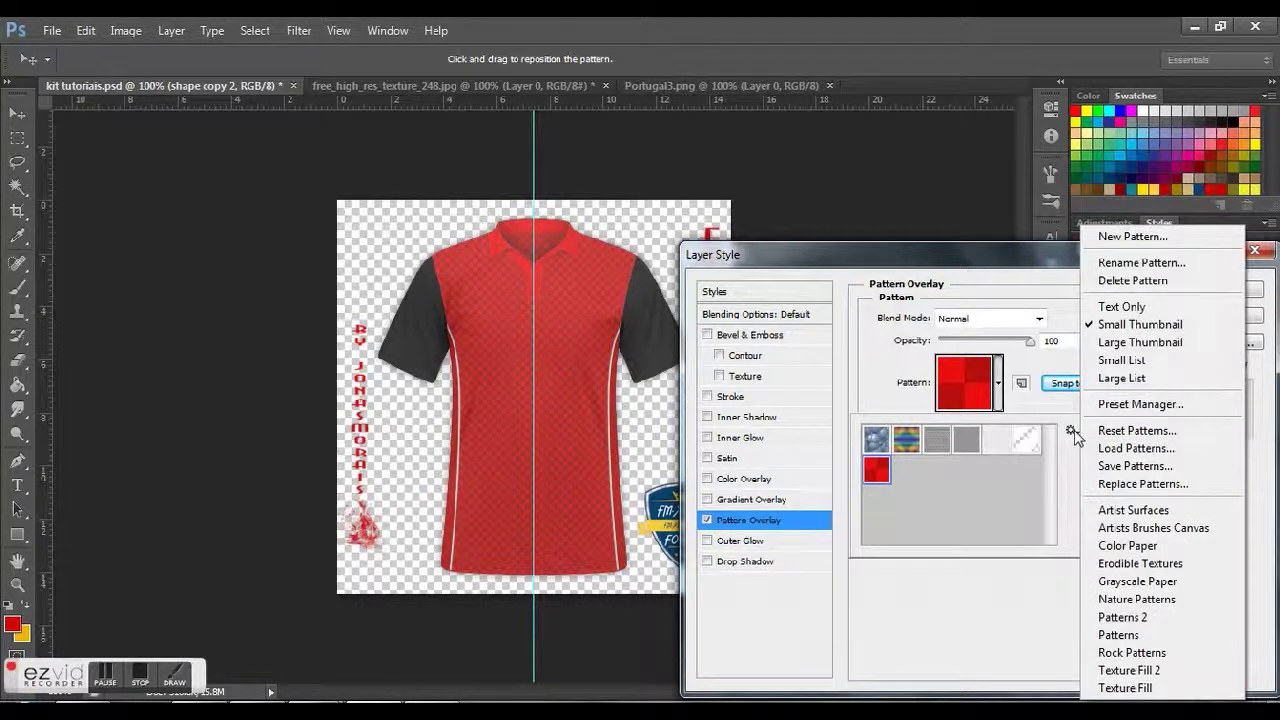
{"action": "left_click", "coordinate": [1145, 452]}
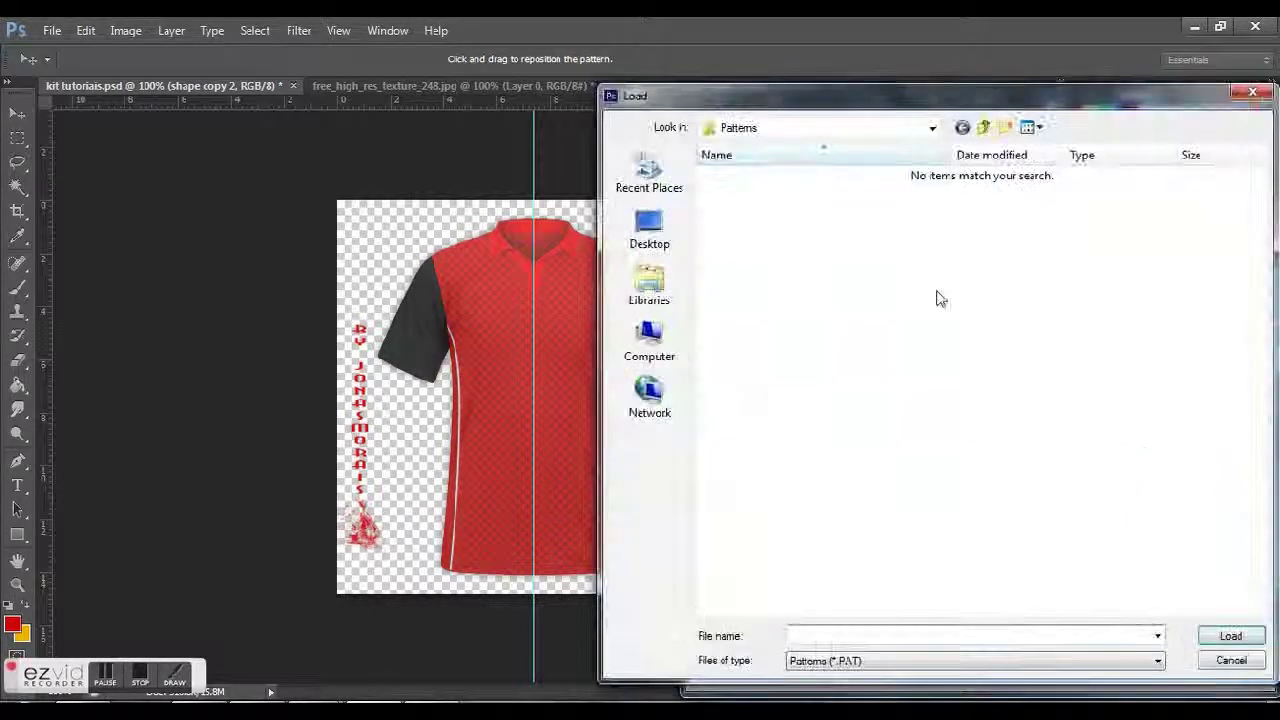
{"action": "left_click", "coordinate": [801, 130]}
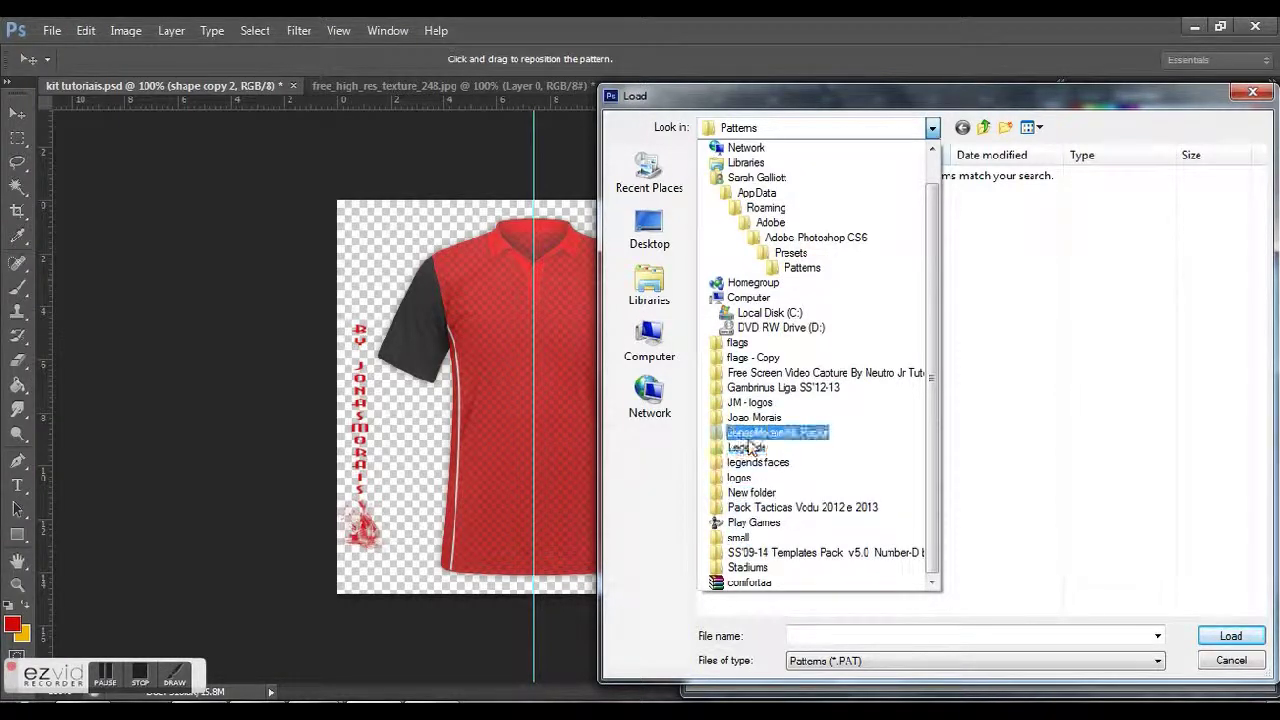
{"action": "left_click", "coordinate": [754, 417]}
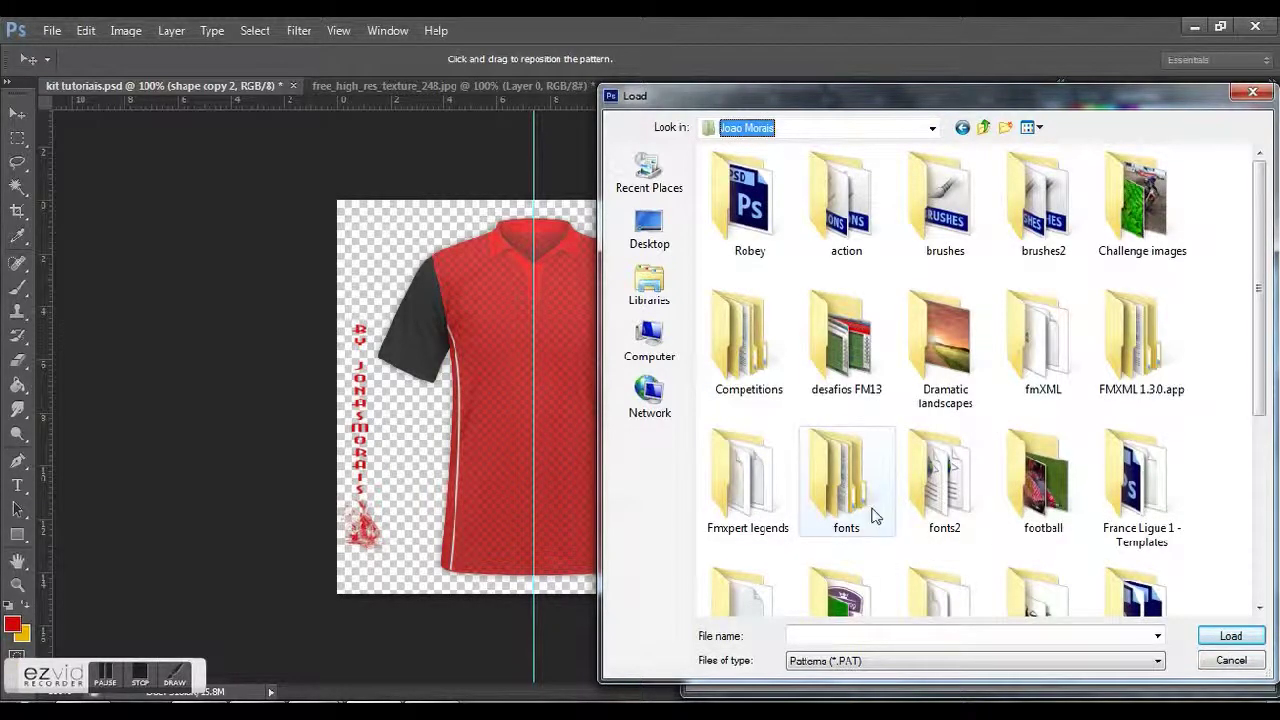
{"action": "left_click_drag", "start_coordinate": [1255, 280], "coordinate": [1255, 373]}
{"action": "double_click", "coordinate": [846, 450]}
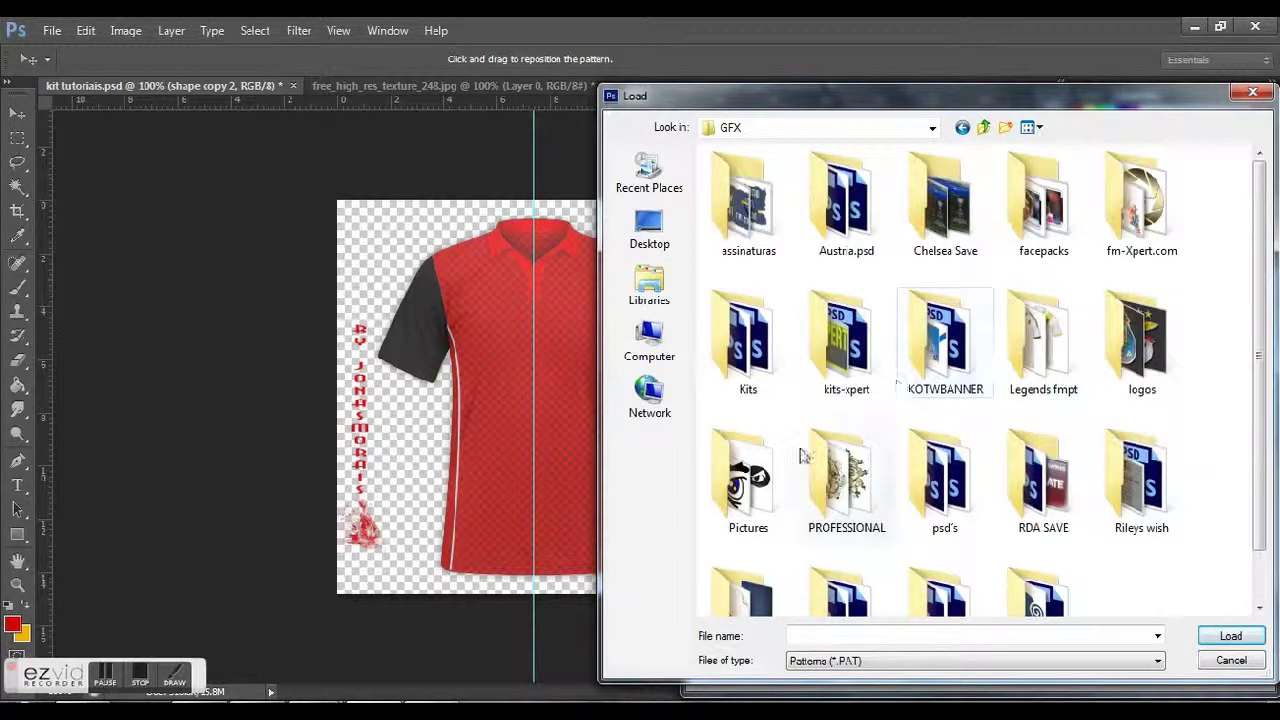
{"action": "double_click", "coordinate": [766, 372]}
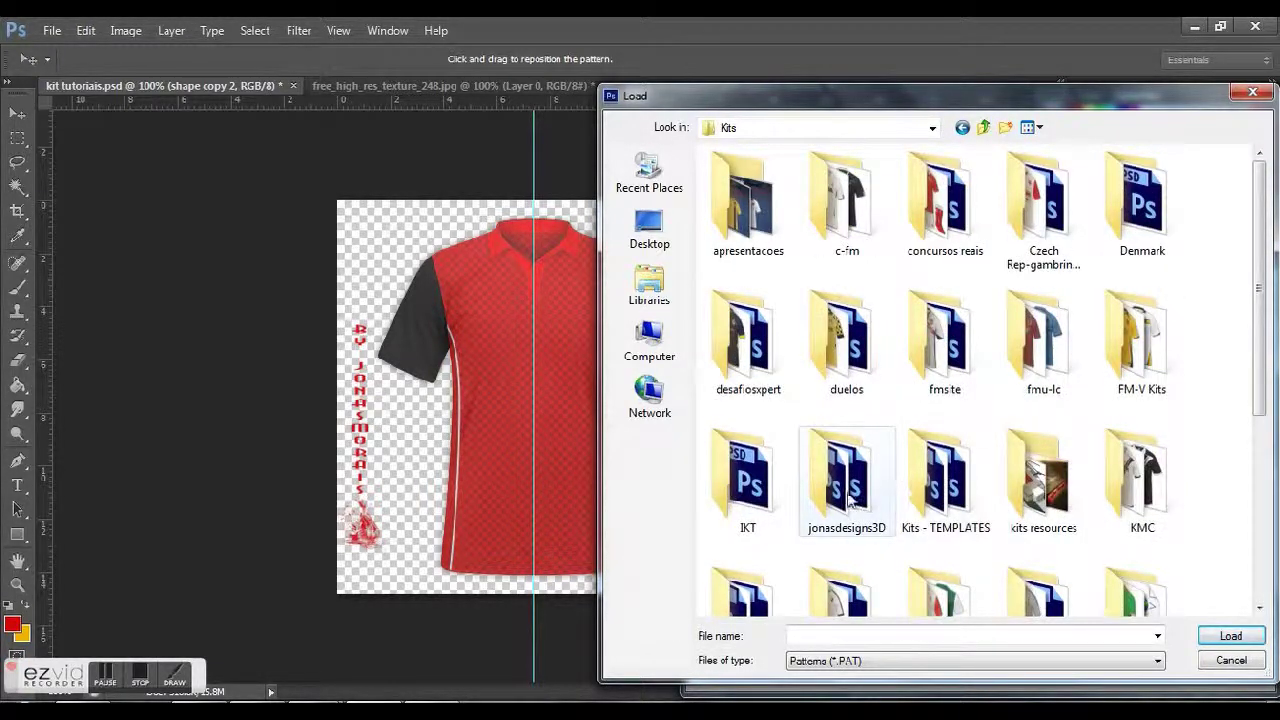
{"action": "double_click", "coordinate": [1040, 478]}
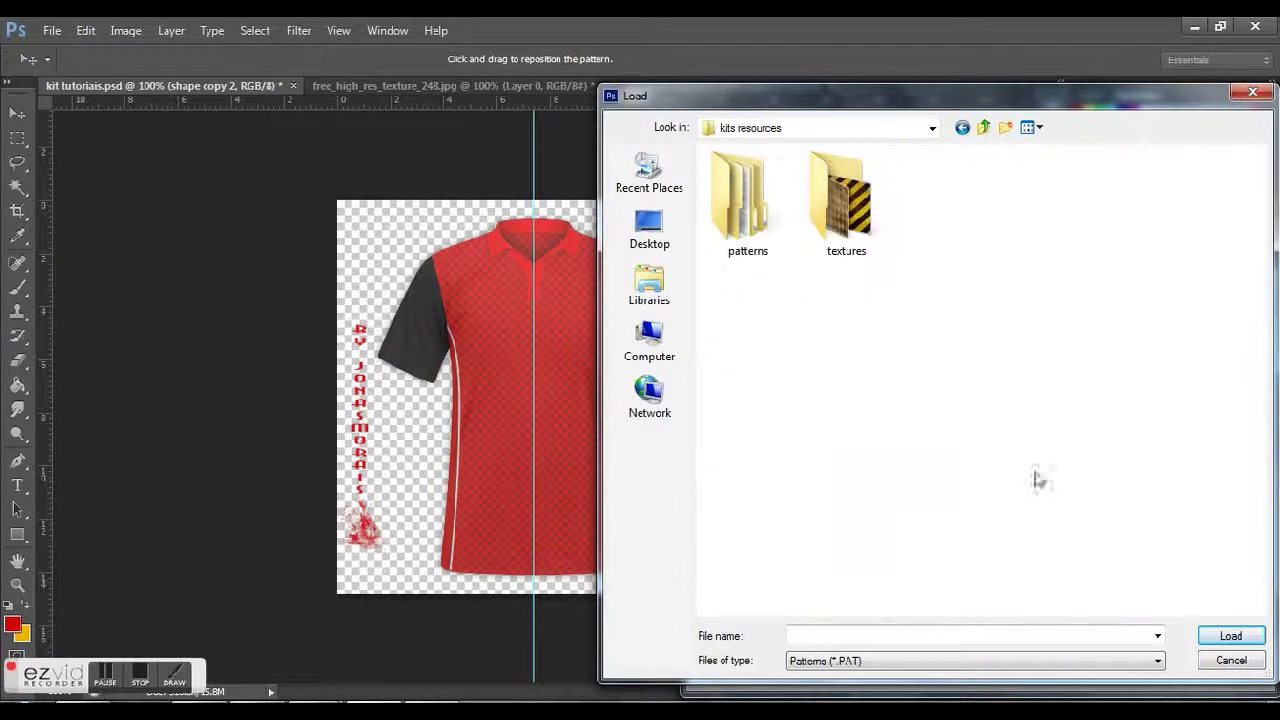
Step: Load the seamless grungy pattern file from the seamless-grungy-burgundy2 folder inside patterns
{"action": "double_click", "coordinate": [764, 224]}
{"action": "double_click", "coordinate": [750, 178]}
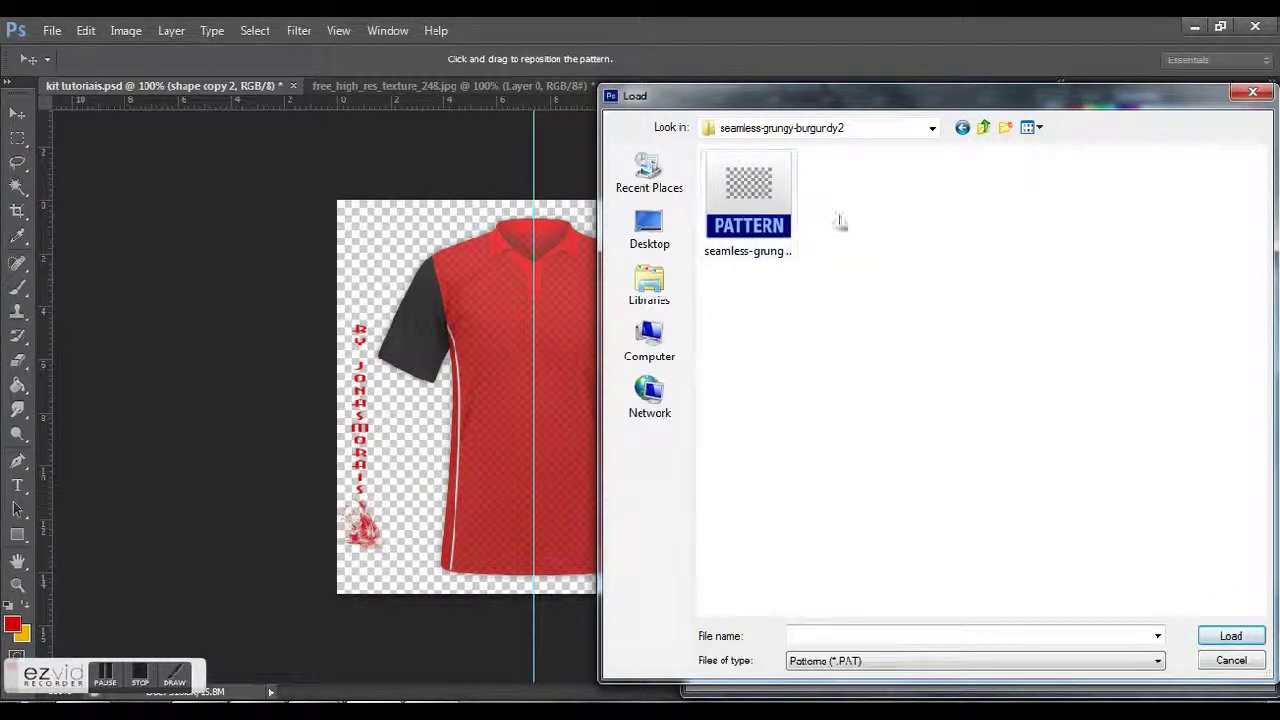
{"action": "left_click", "coordinate": [740, 212]}
{"action": "left_click", "coordinate": [1238, 642]}
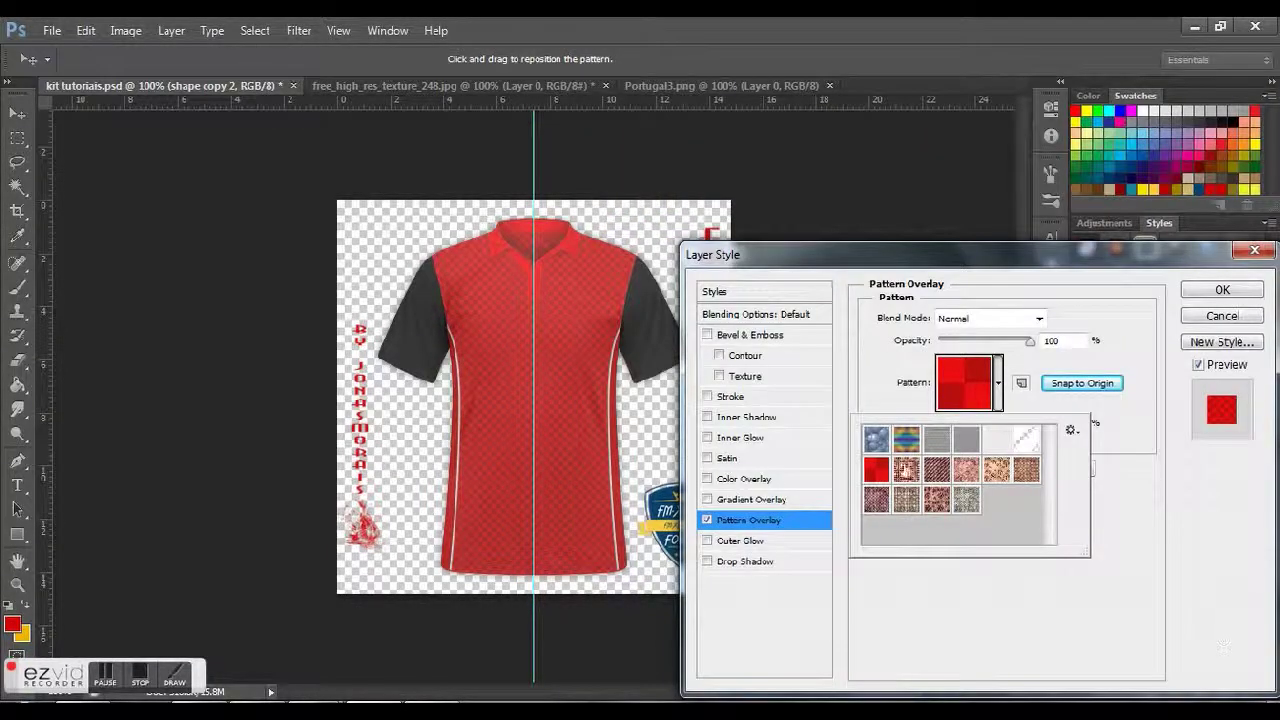
Step: Try each of the newly loaded grungy patterns in turn as the shirt's Pattern Overlay
{"action": "left_click", "coordinate": [906, 469]}
{"action": "left_click", "coordinate": [938, 472]}
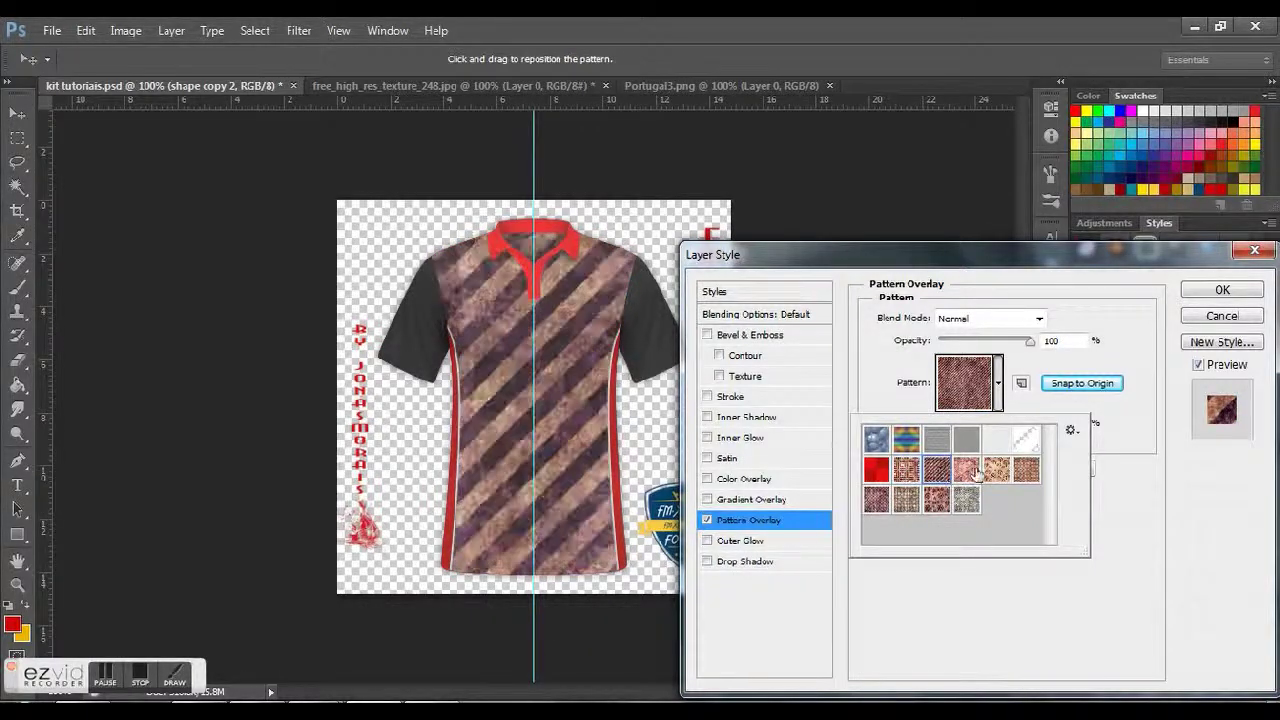
{"action": "left_click", "coordinate": [966, 469]}
{"action": "left_click", "coordinate": [996, 469]}
{"action": "left_click", "coordinate": [1038, 475]}
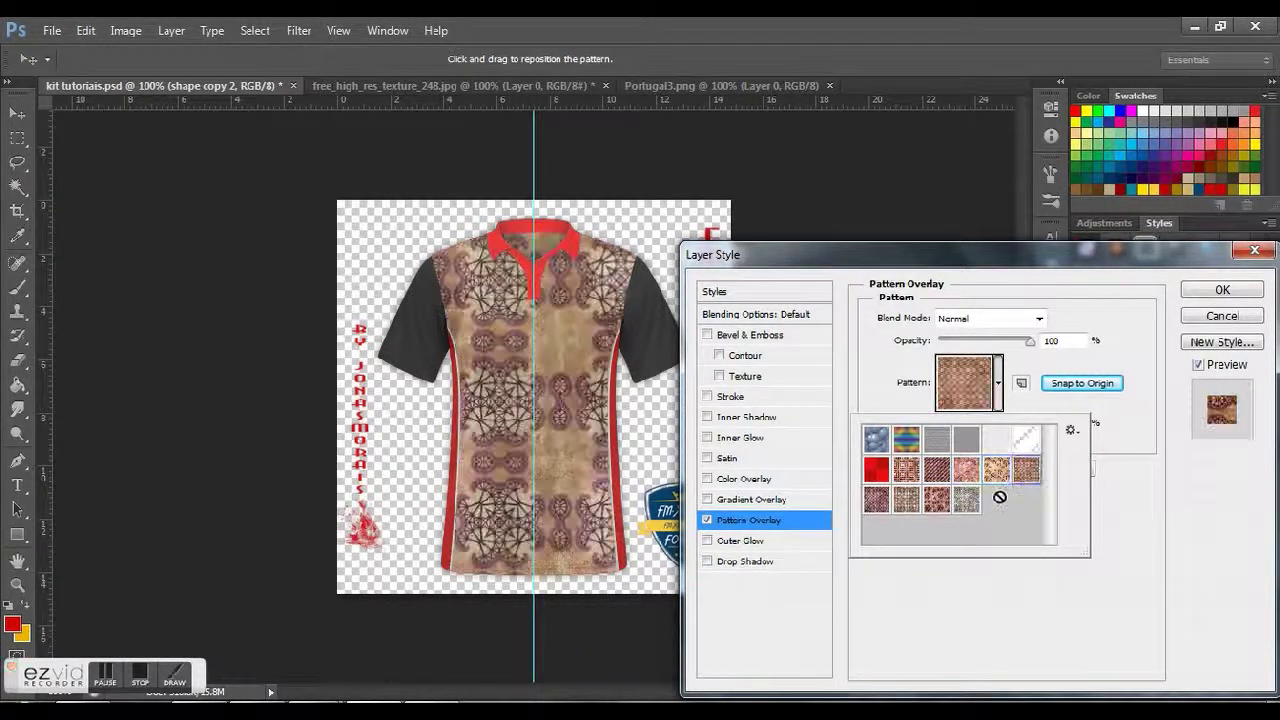
{"action": "left_click", "coordinate": [966, 501]}
{"action": "left_click", "coordinate": [934, 505]}
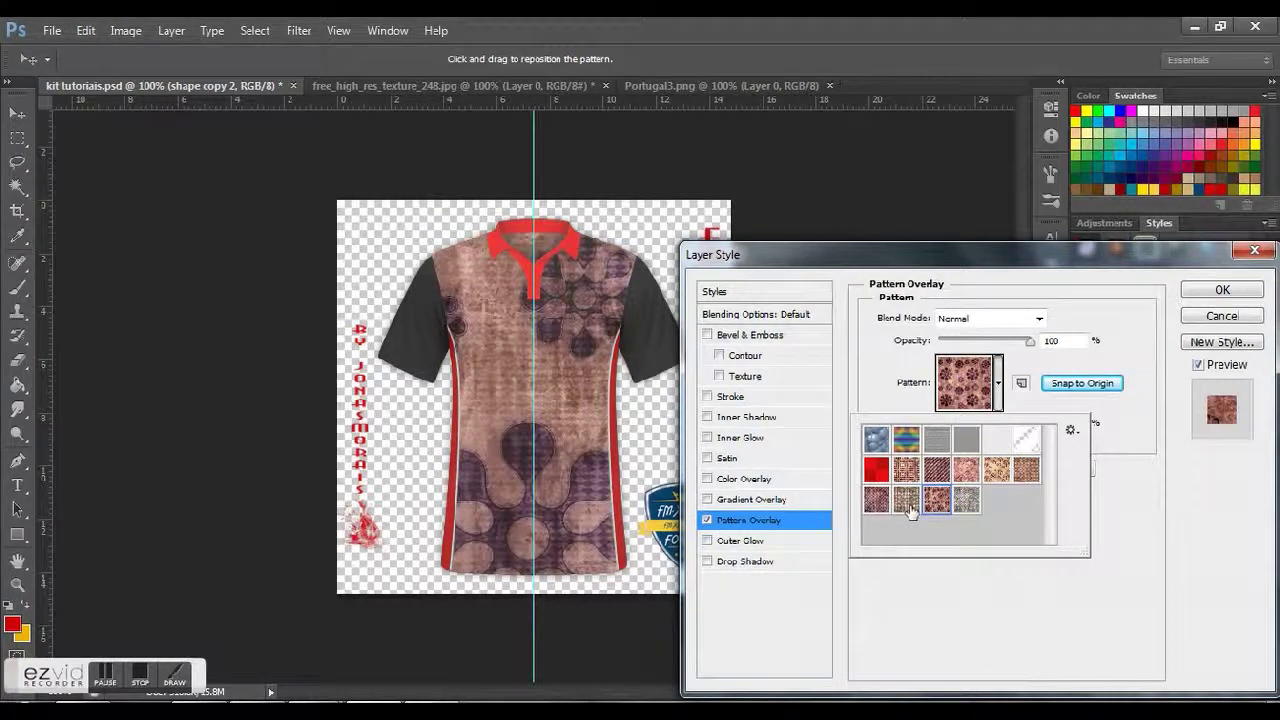
{"action": "left_click", "coordinate": [906, 500]}
{"action": "left_click", "coordinate": [876, 501]}
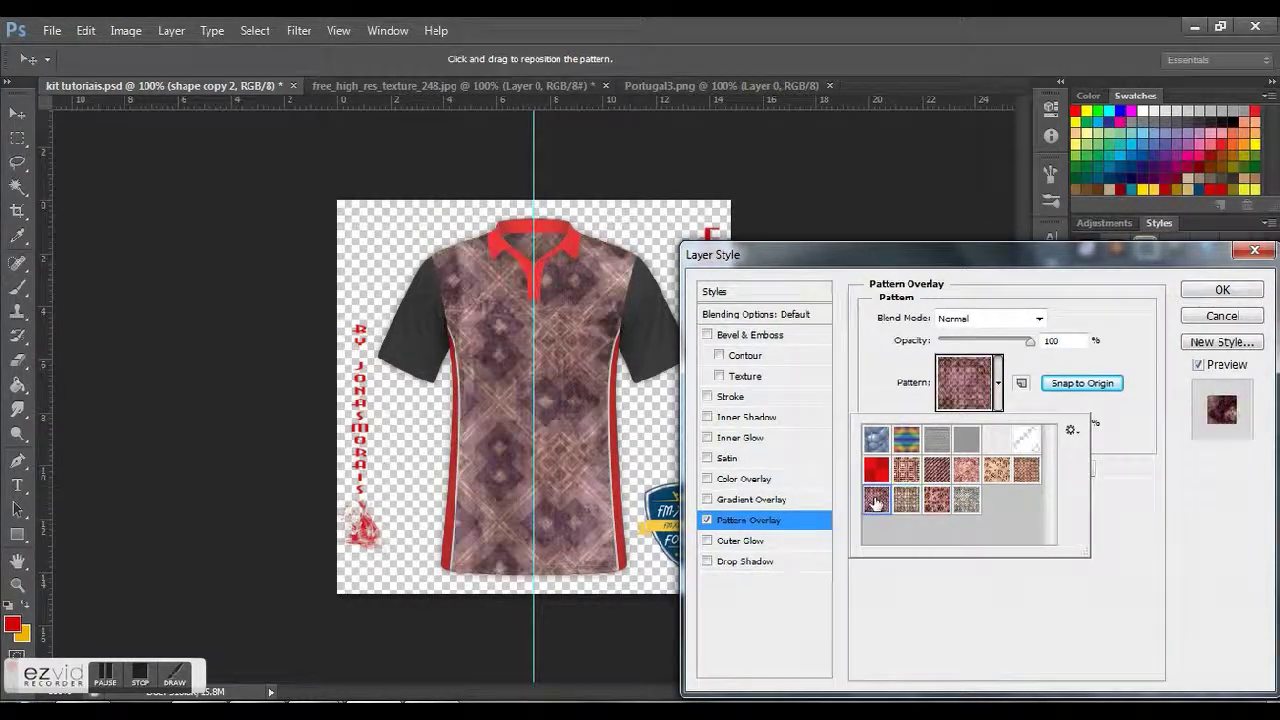
Step: Try blend modes from Darken to Lighter Color on the Pattern Overlay and return it to Normal
{"action": "left_click", "coordinate": [1036, 318]}
{"action": "left_click", "coordinate": [952, 72]}
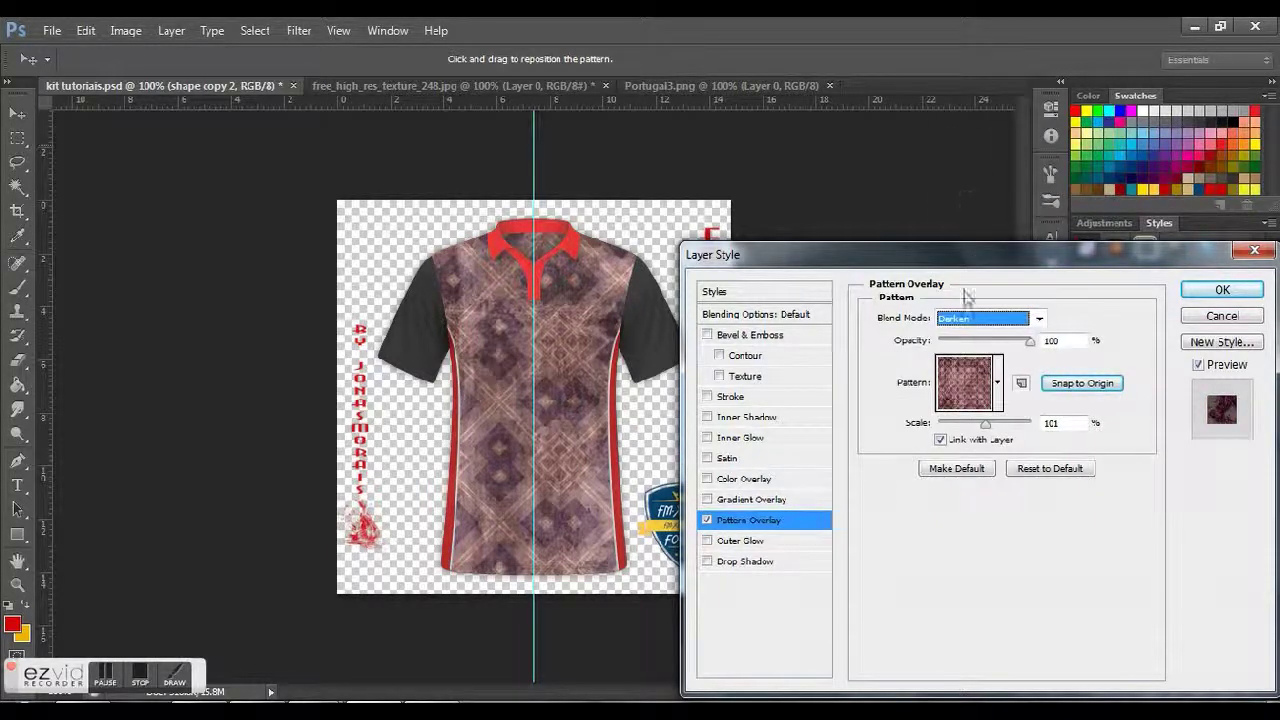
{"action": "key", "text": "Down"}
{"action": "key", "text": "Down"}
{"action": "key", "text": "Down"}
{"action": "key", "text": "Down"}
{"action": "key", "text": "Down"}
{"action": "key", "text": "Down"}
{"action": "key", "text": "Down"}
{"action": "key", "text": "Down"}
{"action": "key", "text": "Down"}
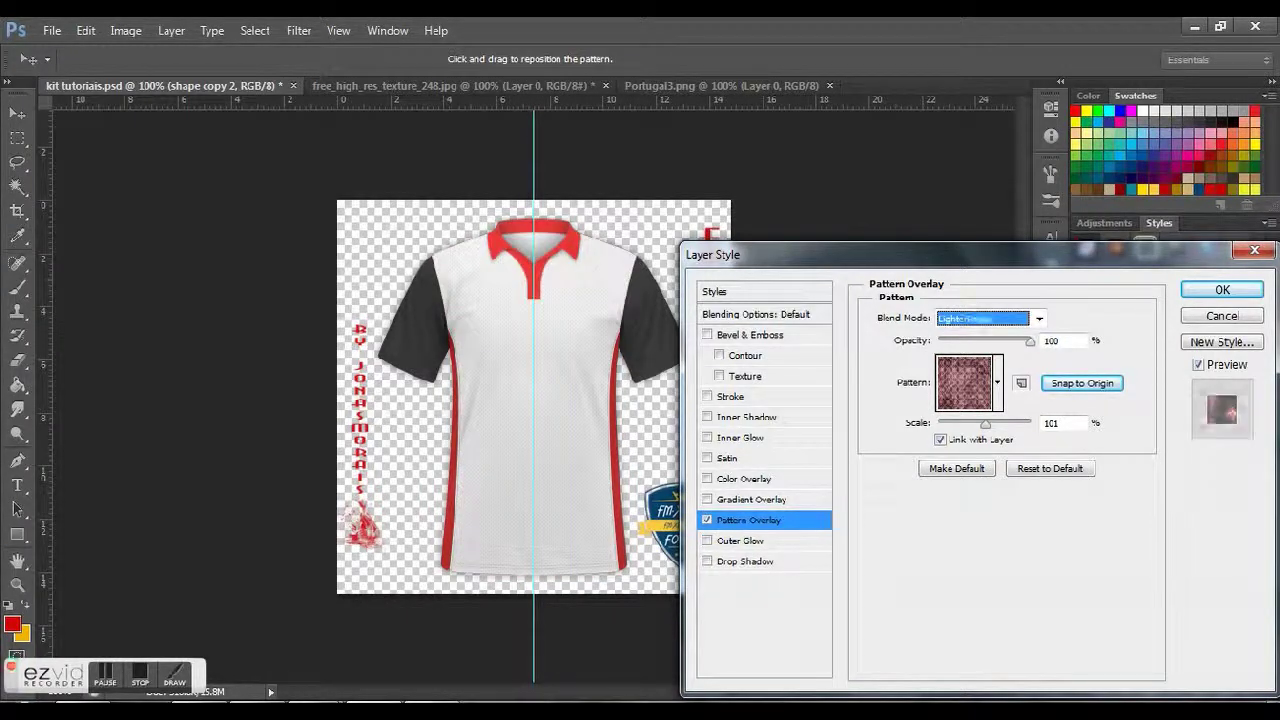
{"action": "key", "text": "Up"}
{"action": "key", "text": "Up"}
{"action": "key", "text": "Up"}
{"action": "key", "text": "Up"}
{"action": "key", "text": "Up"}
{"action": "key", "text": "Up"}
{"action": "key", "text": "Up"}
{"action": "key", "text": "Up"}
{"action": "key", "text": "Up"}
{"action": "key", "text": "Up"}
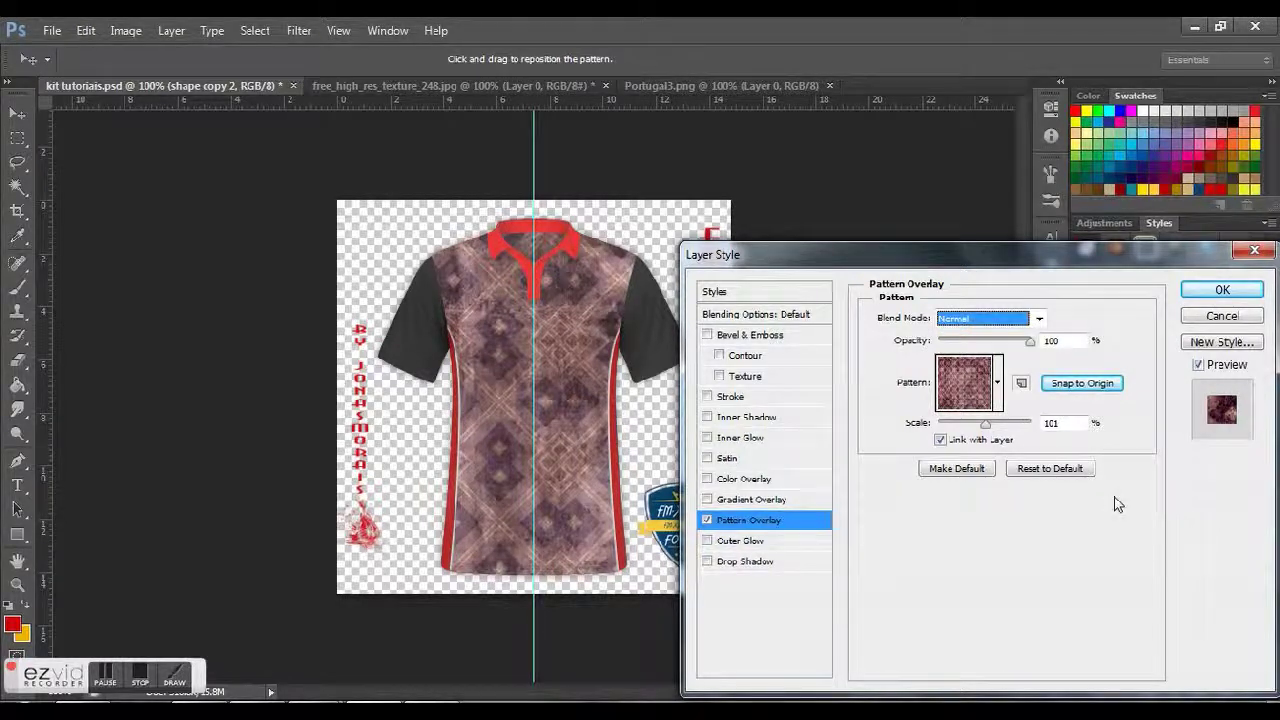
Step: Try a much larger pattern scale, reduce the scale to 71% and snap the pattern to its origin
{"action": "left_click_drag", "start_coordinate": [985, 424], "coordinate": [1031, 428]}
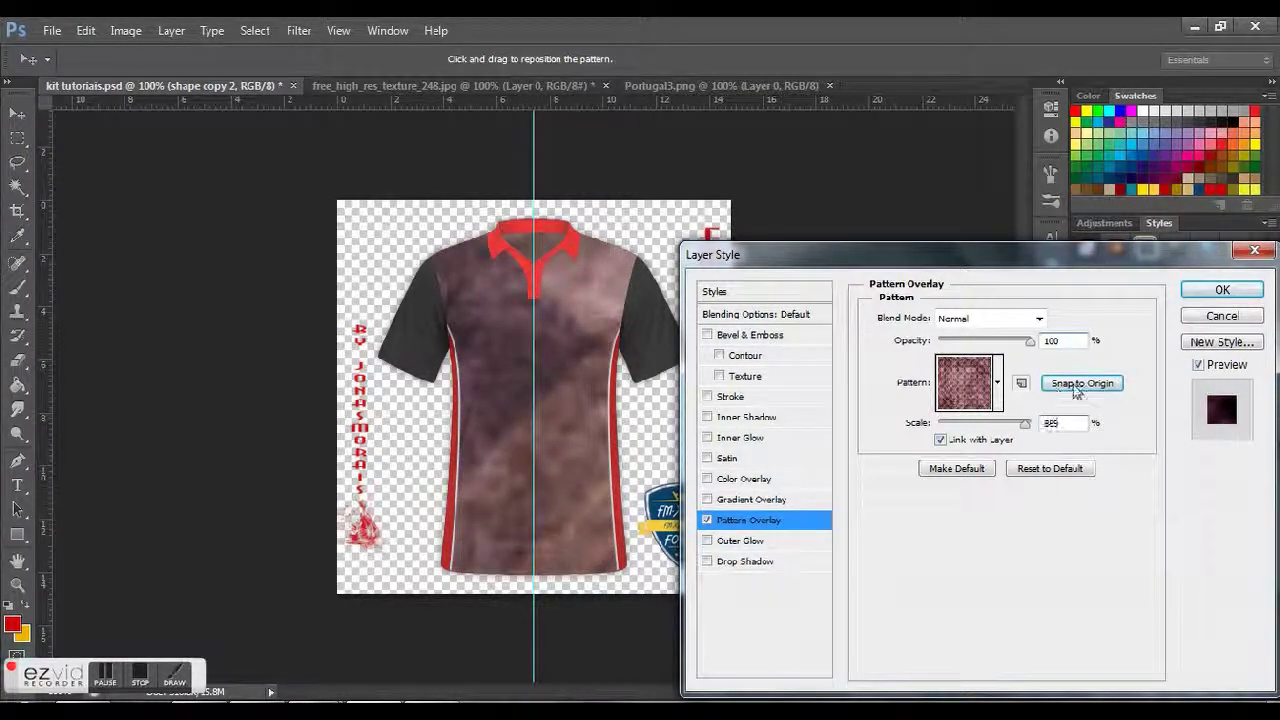
{"action": "left_click_drag", "start_coordinate": [1031, 434], "coordinate": [972, 434]}
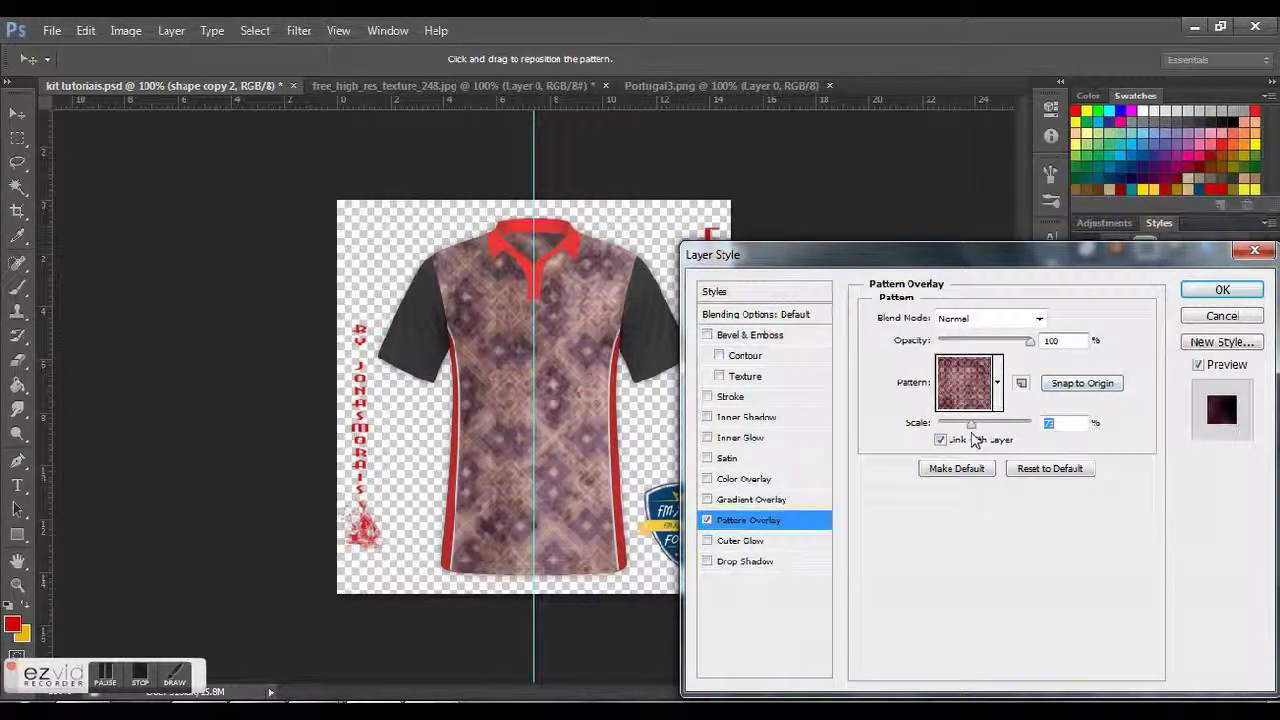
{"action": "left_click", "coordinate": [1049, 386]}
Step: Compare the loaded grungy patterns again on the shirt at the reduced scale
{"action": "left_click", "coordinate": [997, 382]}
{"action": "left_click", "coordinate": [910, 502]}
{"action": "left_click", "coordinate": [906, 500]}
{"action": "left_click", "coordinate": [876, 500]}
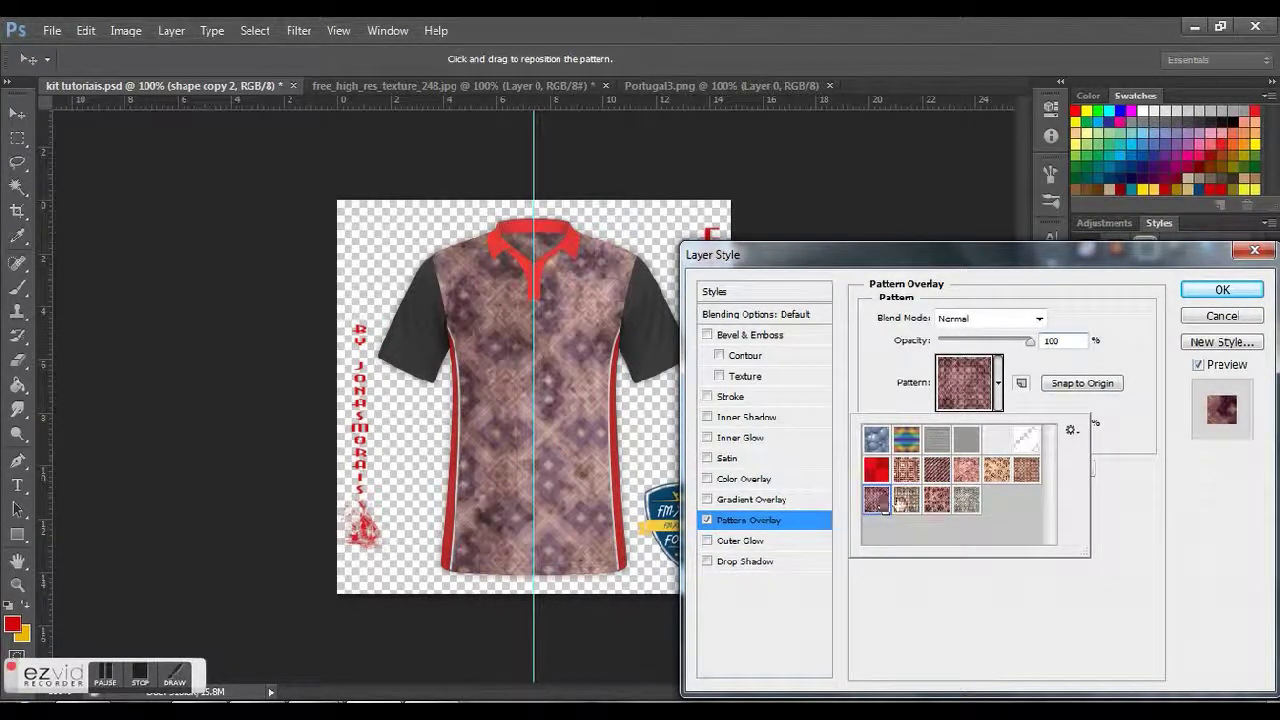
{"action": "left_click", "coordinate": [936, 500]}
{"action": "left_click", "coordinate": [964, 498]}
{"action": "left_click", "coordinate": [966, 470]}
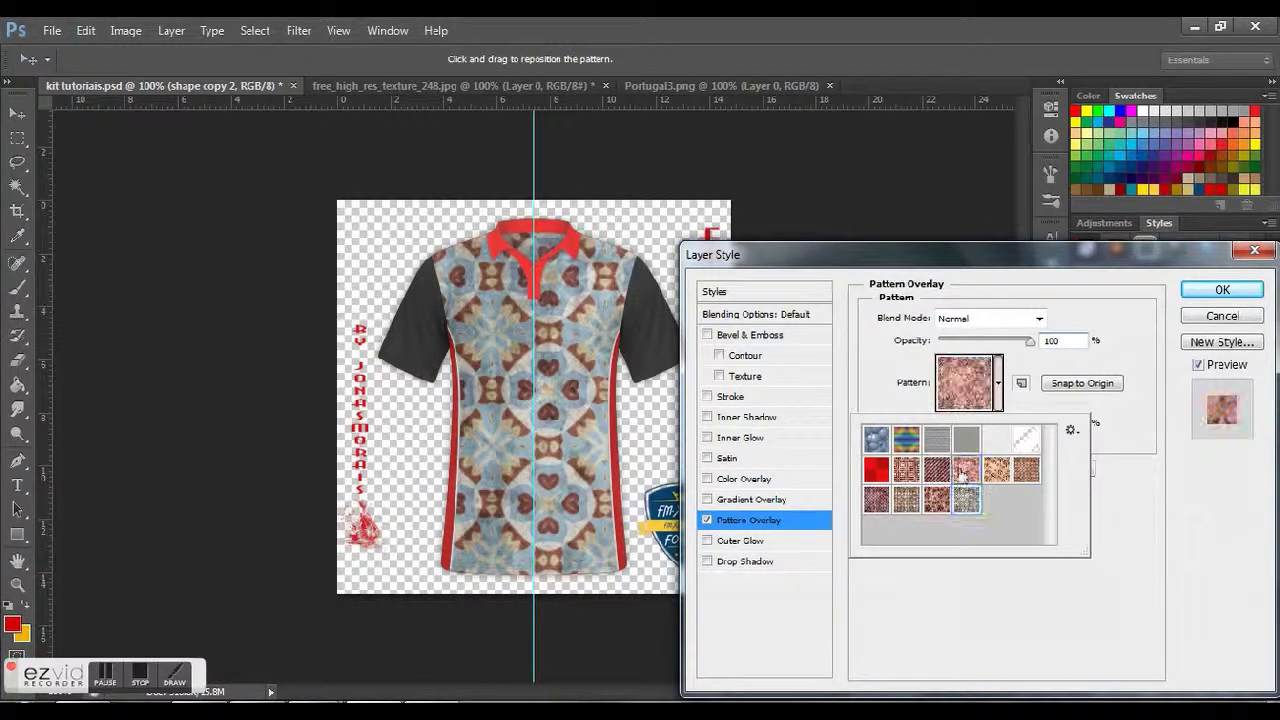
{"action": "left_click", "coordinate": [996, 470]}
{"action": "left_click", "coordinate": [1025, 472]}
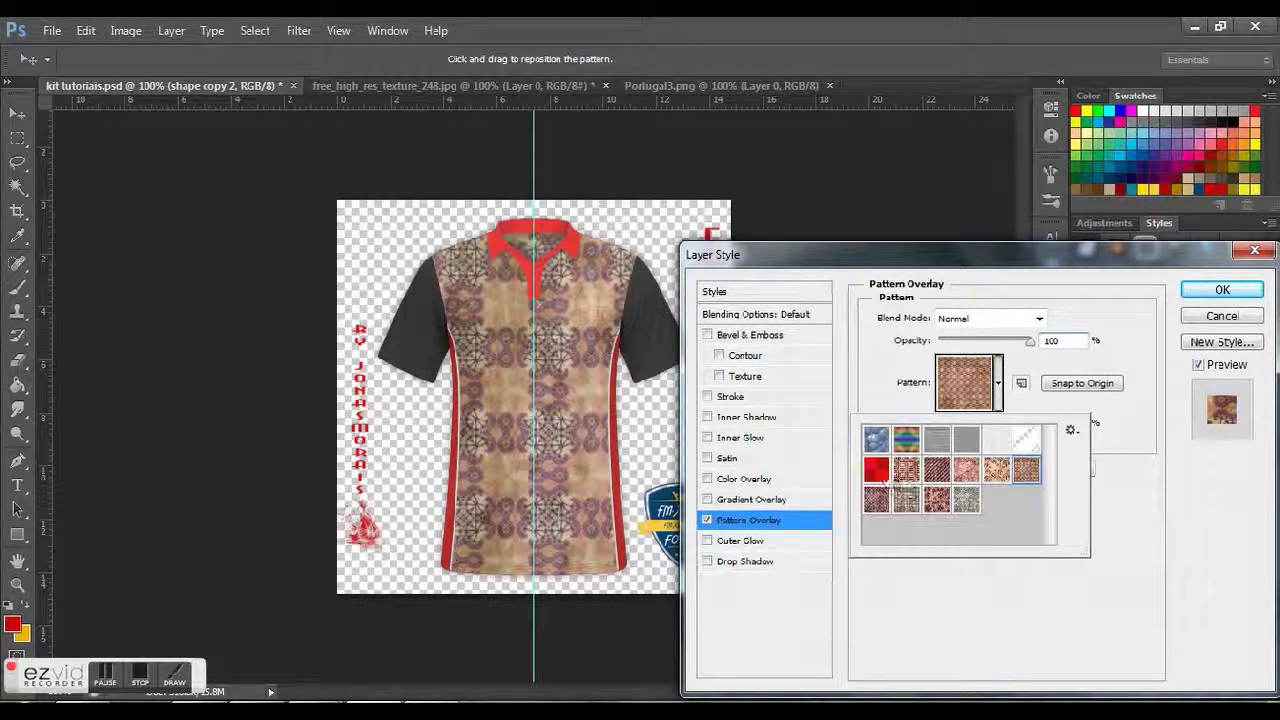
Step: Reapply the red checkered pattern to the shape copy 2 layer and accept its layer style
{"action": "left_click", "coordinate": [876, 470]}
{"action": "left_click", "coordinate": [1222, 289]}
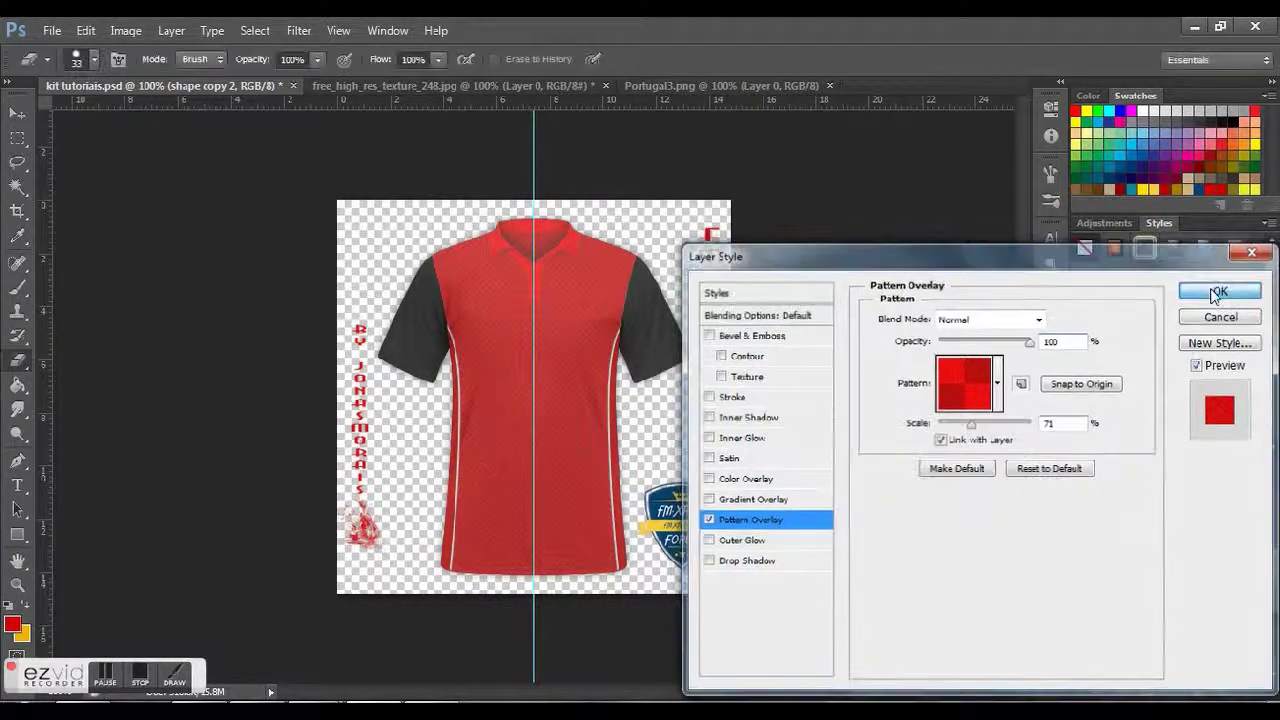
{"action": "left_click", "coordinate": [1222, 289]}
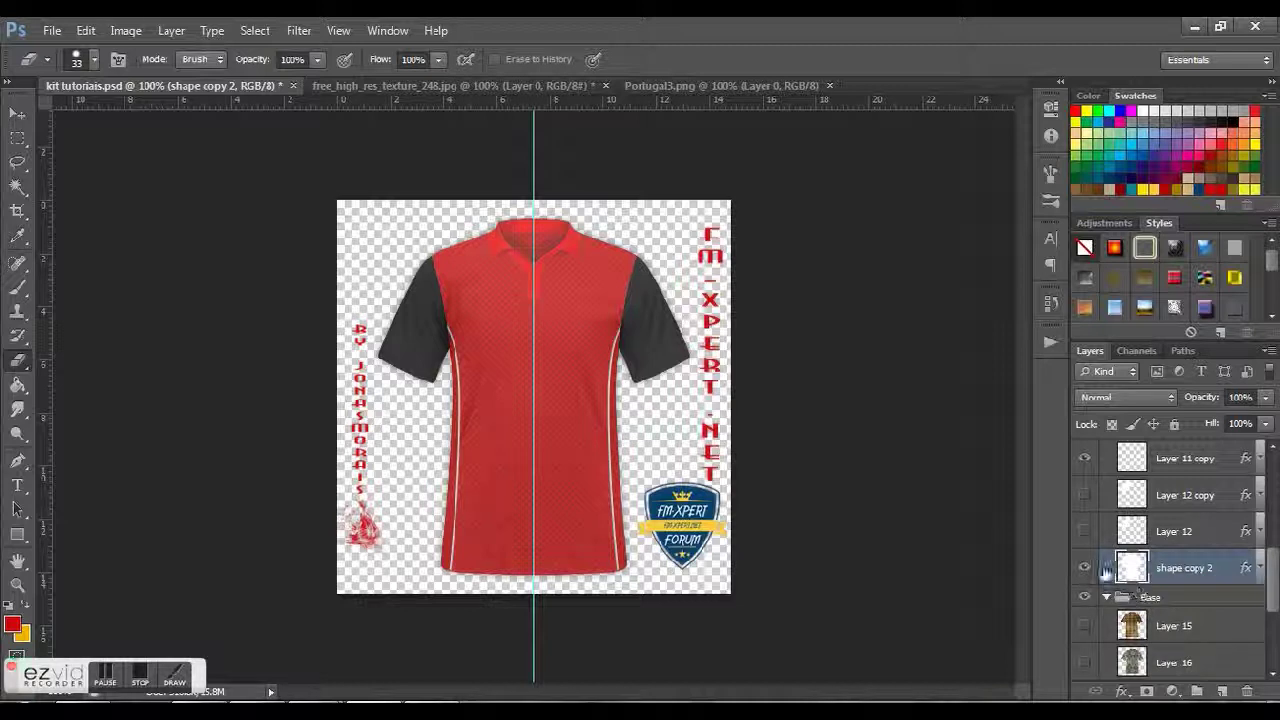
Step: Show Layer 12 copy and Layer 12, and turn off the Color Overlay in Layer 12 copy's layer style
{"action": "left_click", "coordinate": [1084, 494]}
{"action": "left_click", "coordinate": [1084, 524]}
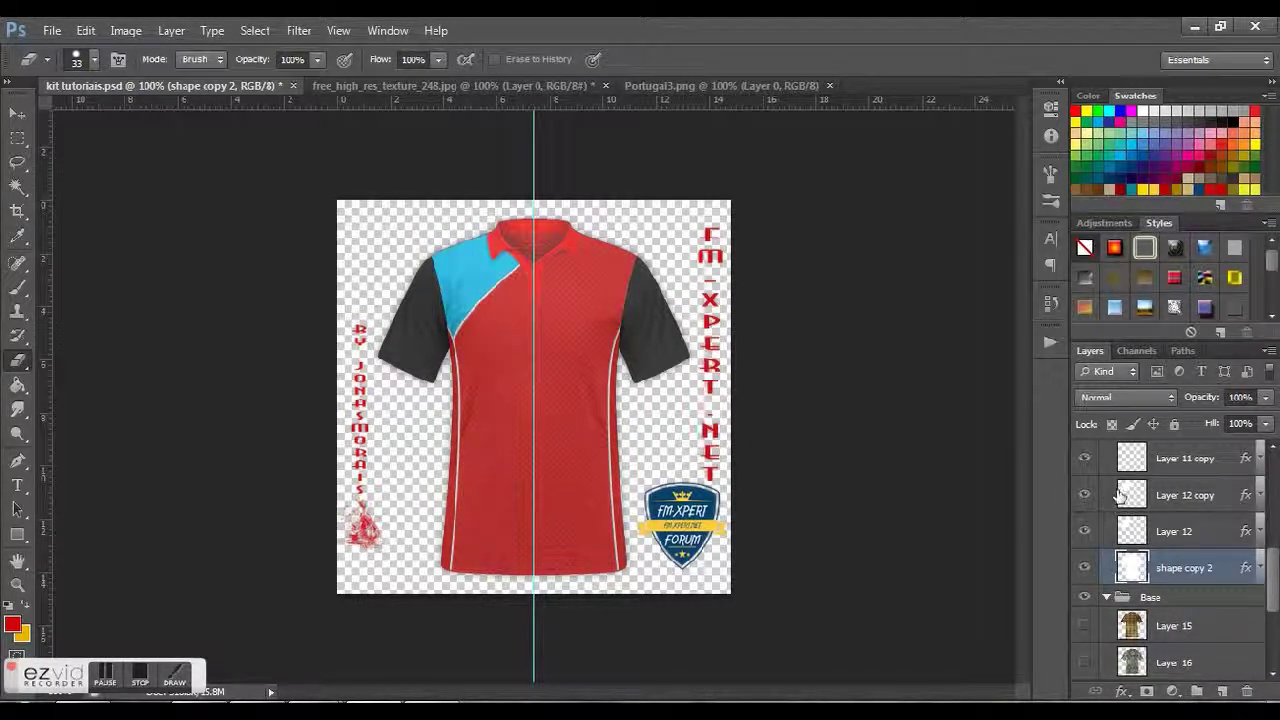
{"action": "double_click", "coordinate": [1120, 494]}
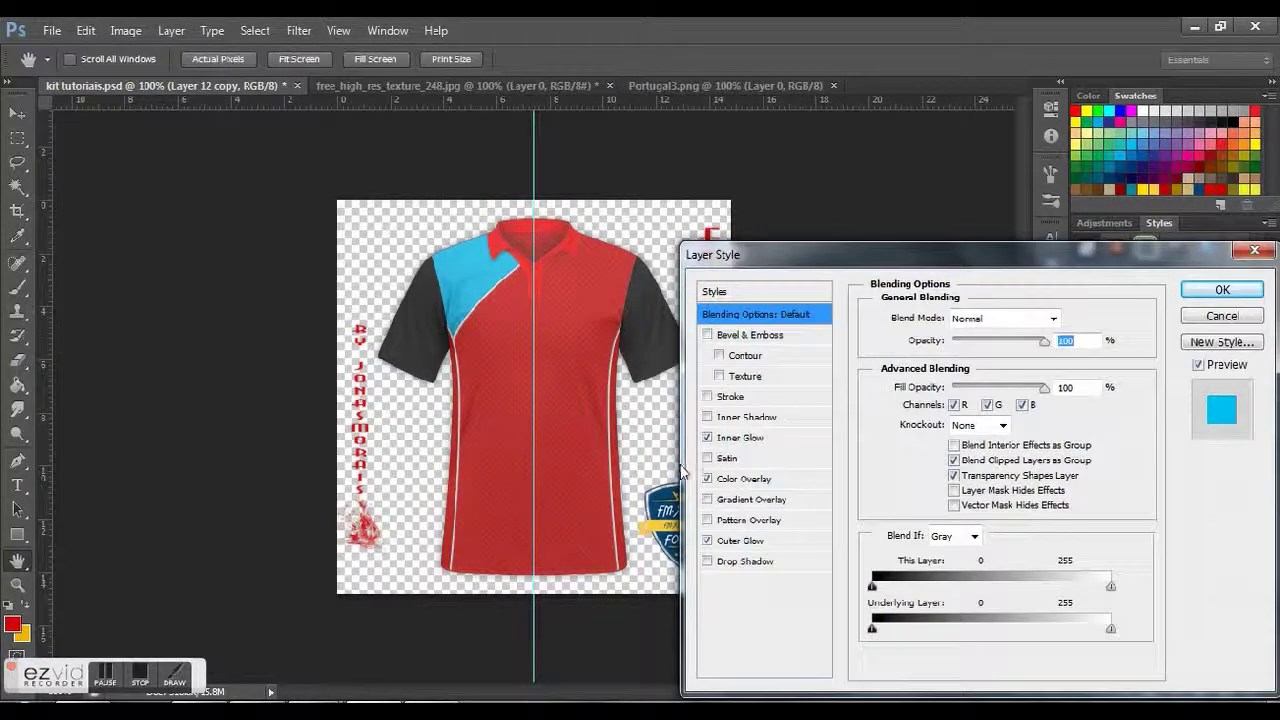
{"action": "left_click", "coordinate": [708, 480]}
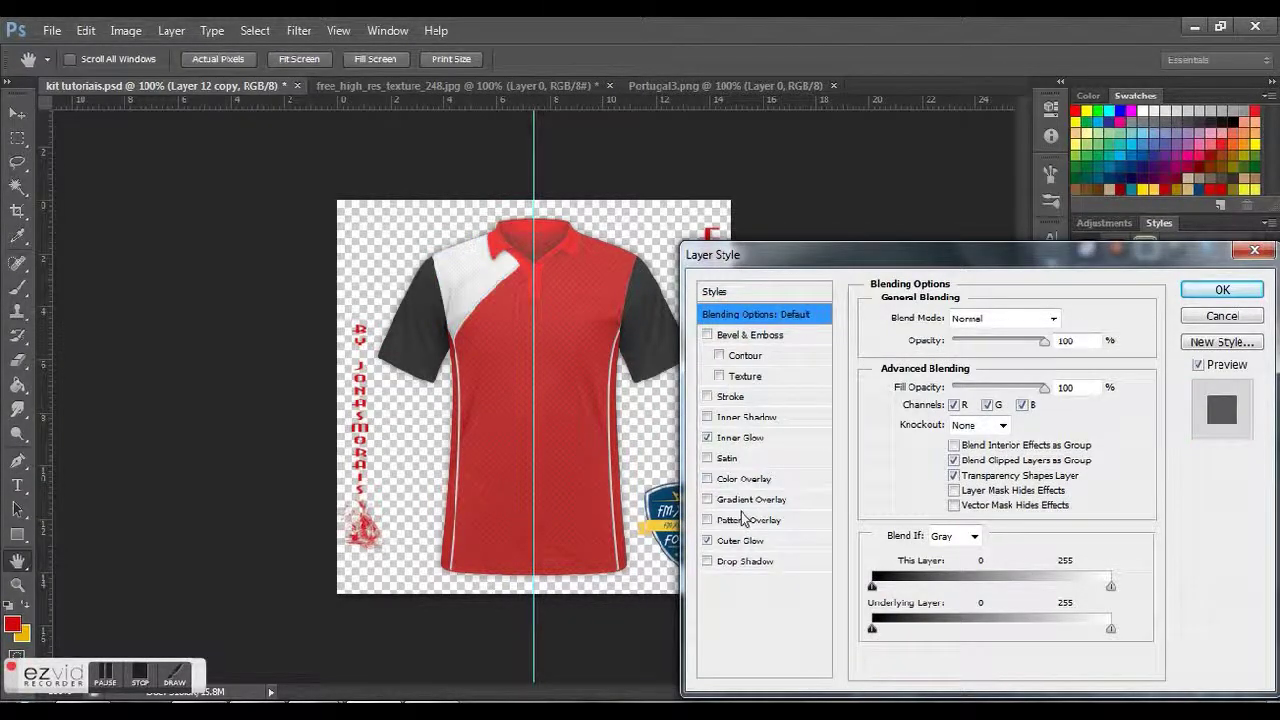
Step: Add a Pattern Overlay to Layer 12 copy using the red checkered pattern at 100% scale
{"action": "left_click", "coordinate": [748, 521]}
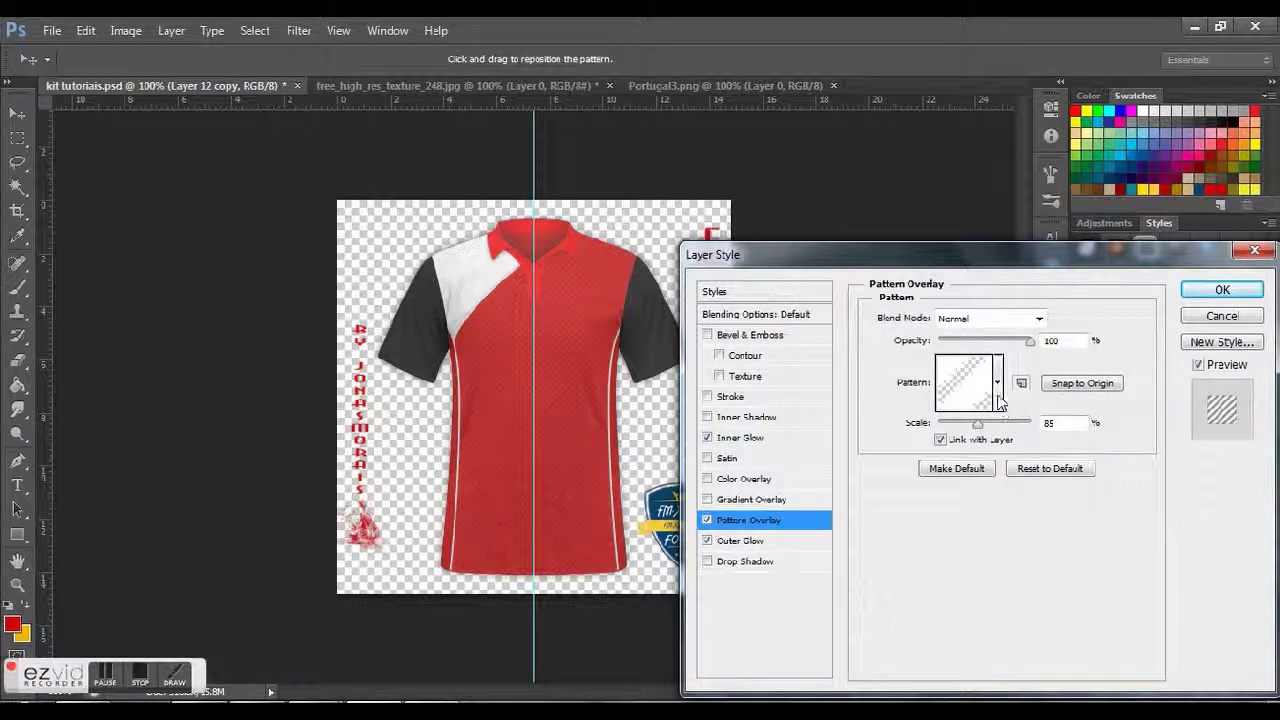
{"action": "left_click", "coordinate": [997, 390]}
{"action": "left_click", "coordinate": [884, 474]}
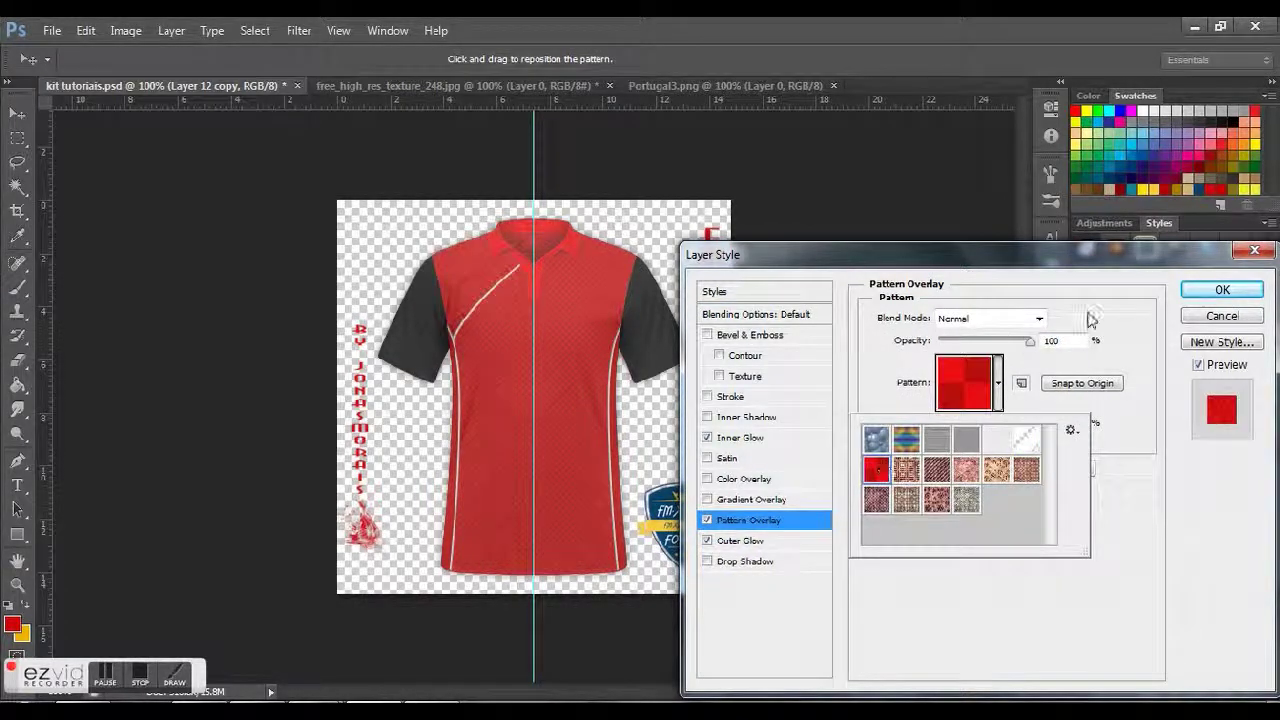
{"action": "left_click", "coordinate": [1126, 407]}
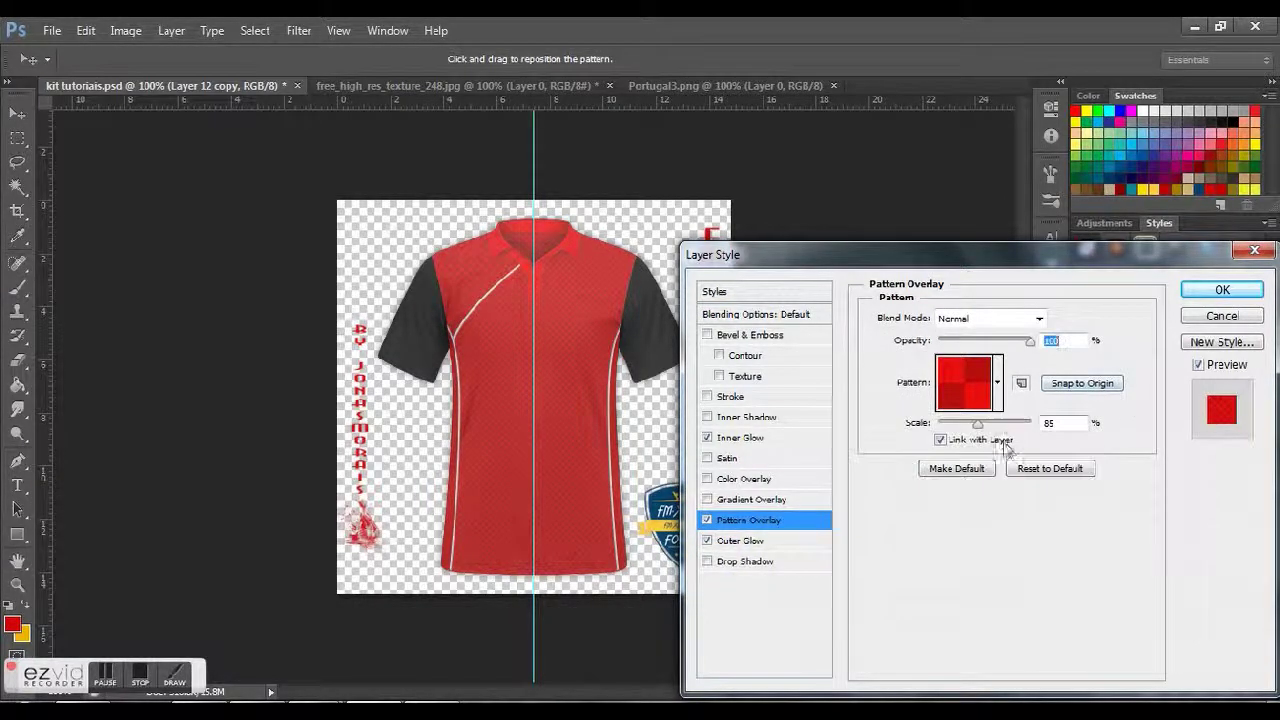
{"action": "left_click_drag", "start_coordinate": [979, 428], "coordinate": [995, 430]}
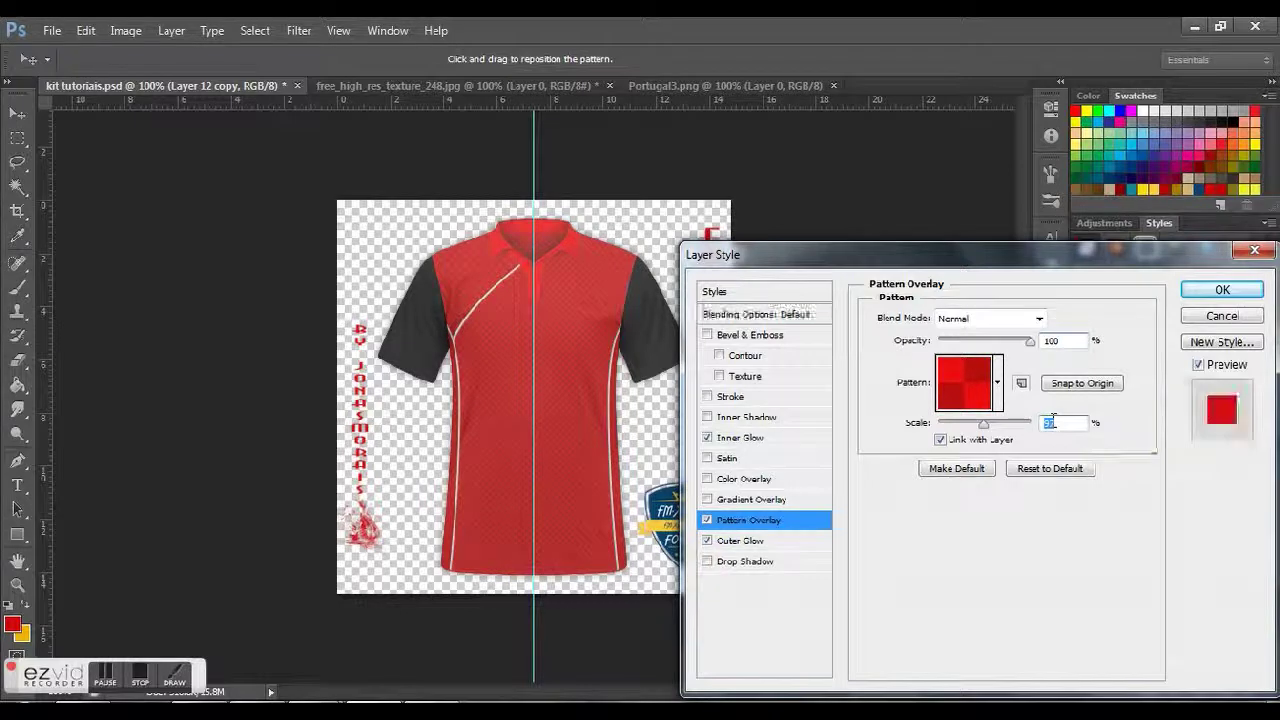
{"action": "type", "text": "100"}
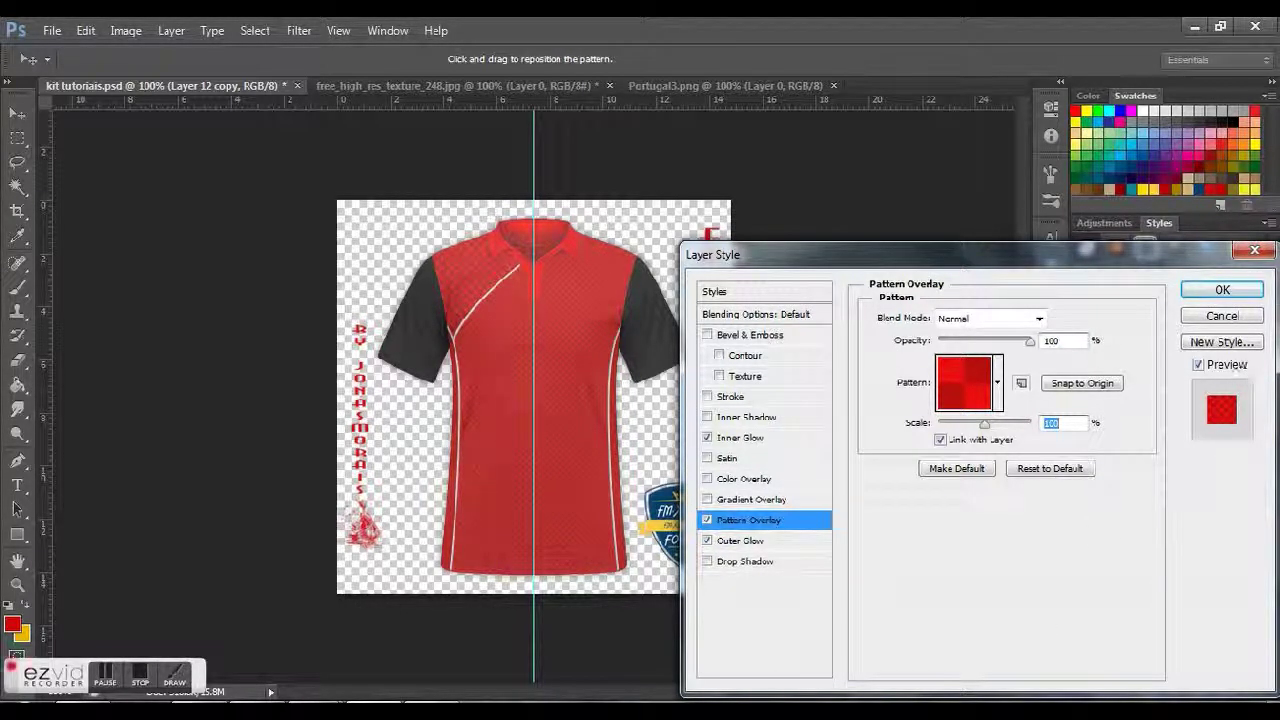
{"action": "left_click", "coordinate": [1246, 290]}
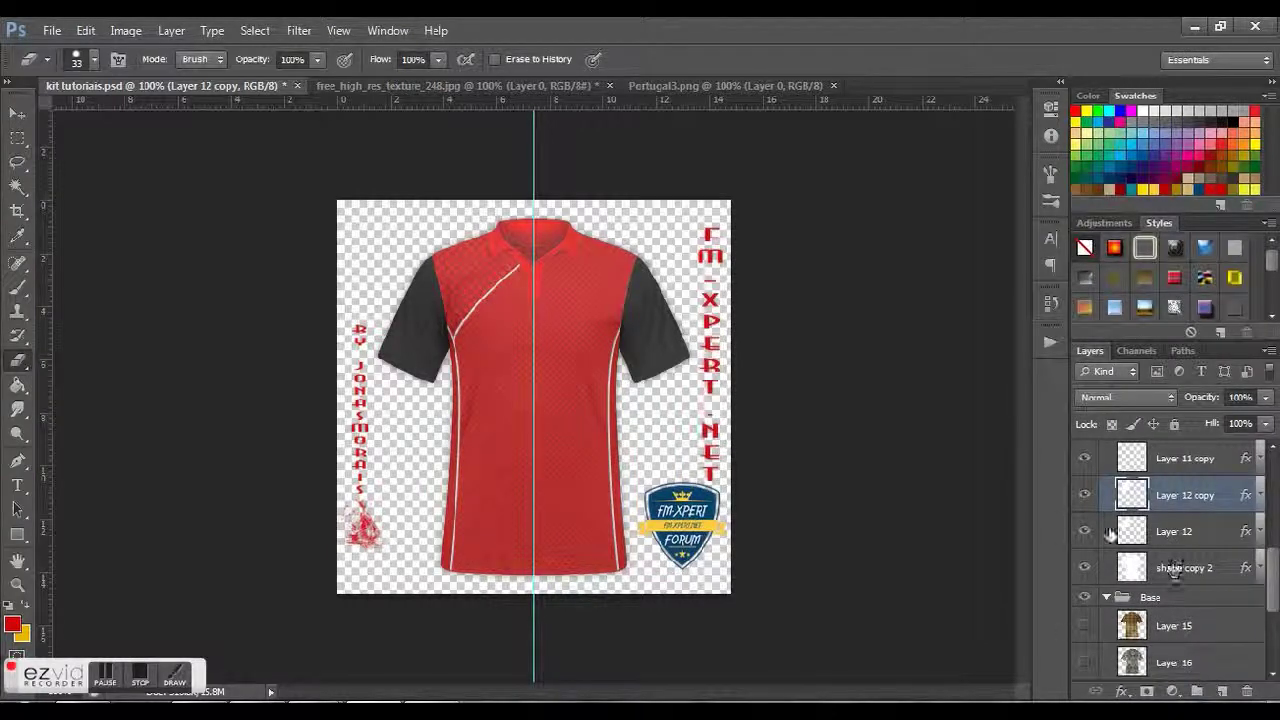
Step: Hide the shape copy 2 layer and show Layer 16 and Layer 17 in the Base group
{"action": "scroll", "coordinate": [1126, 600], "scroll_direction": "down", "scroll_amount": 1}
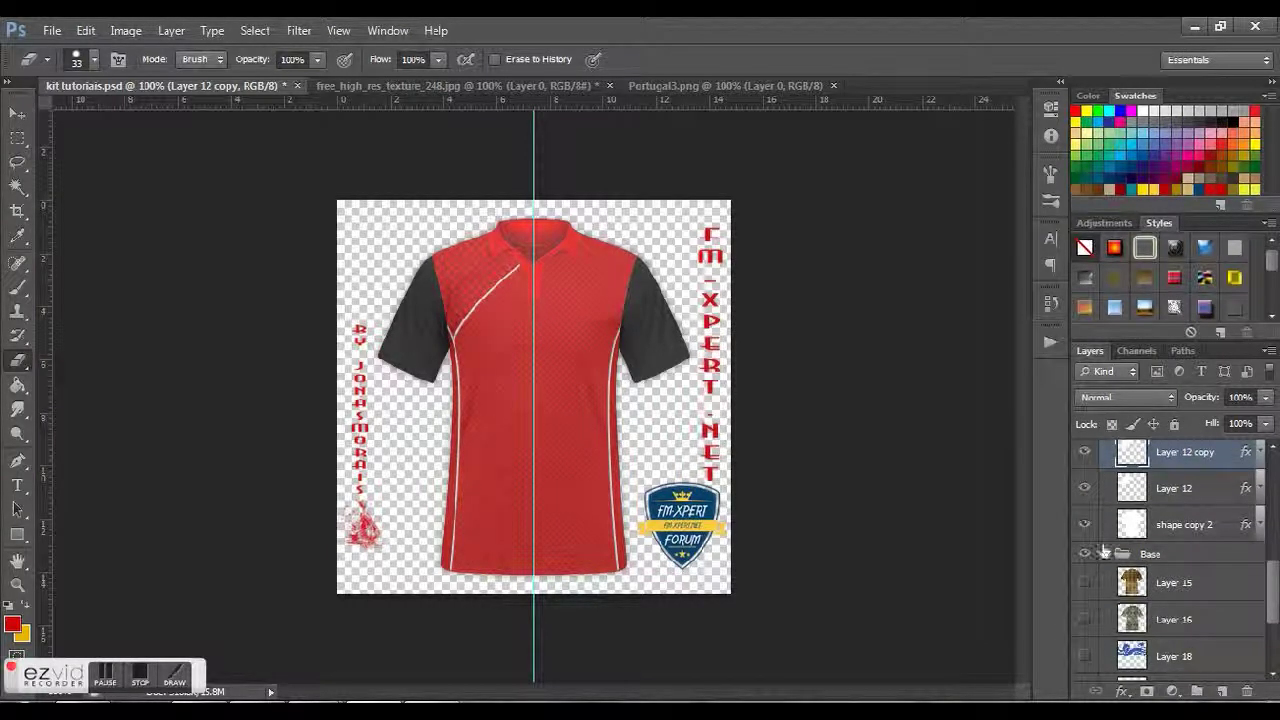
{"action": "scroll", "coordinate": [1089, 648], "scroll_direction": "down", "scroll_amount": 1}
{"action": "left_click", "coordinate": [1087, 611]}
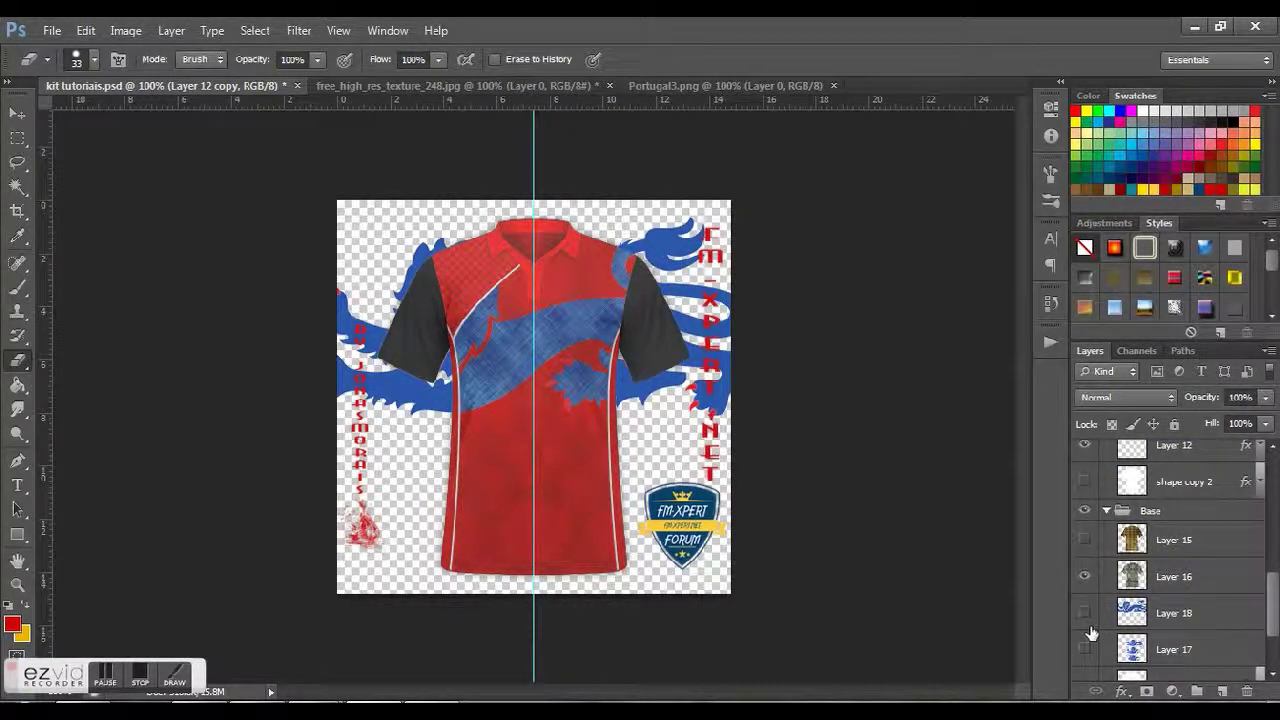
{"action": "left_click", "coordinate": [1083, 649]}
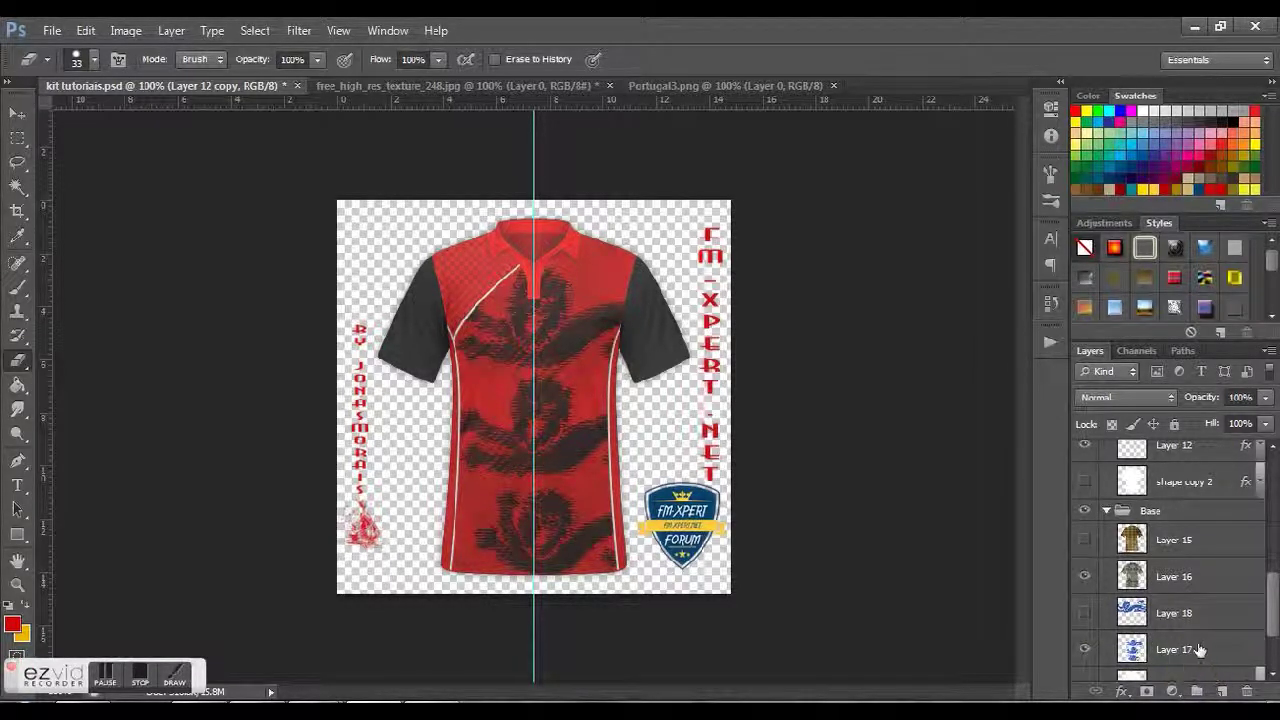
Step: Set the opacity of Layer 17 to 35%
{"action": "scroll", "coordinate": [1160, 580], "scroll_direction": "up", "scroll_amount": 5}
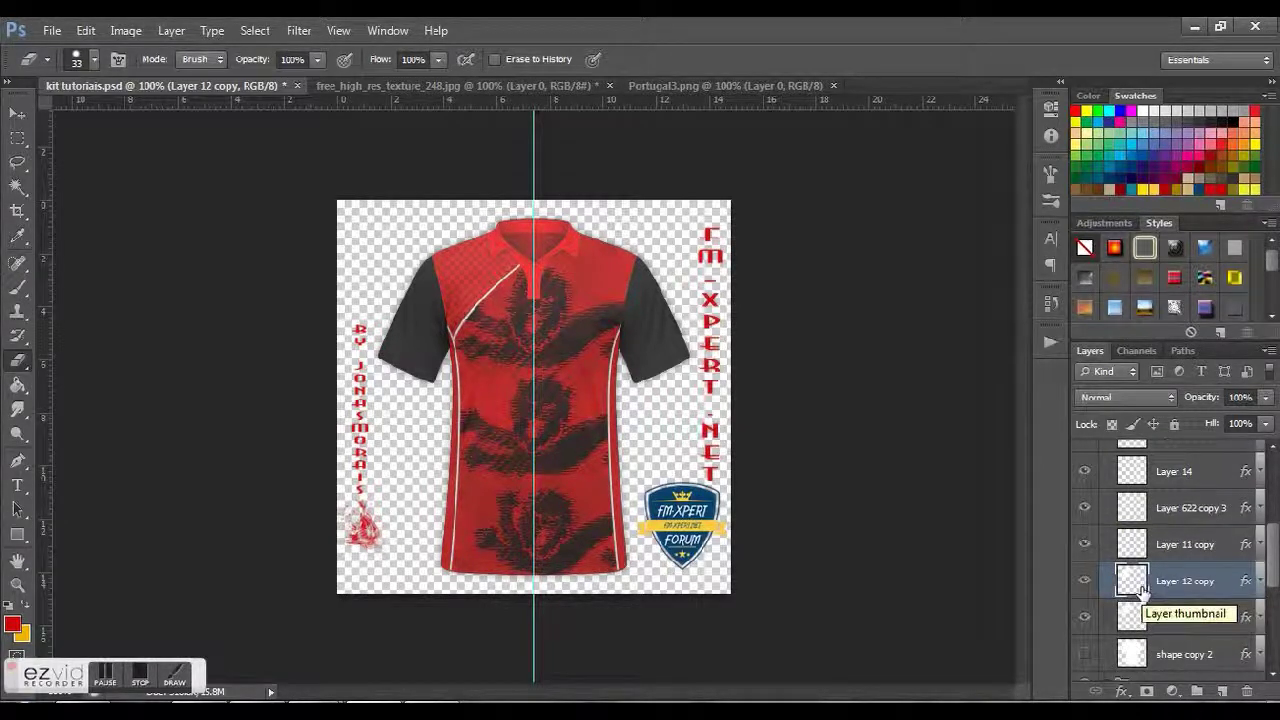
{"action": "scroll", "coordinate": [1138, 590], "scroll_direction": "up", "scroll_amount": 1}
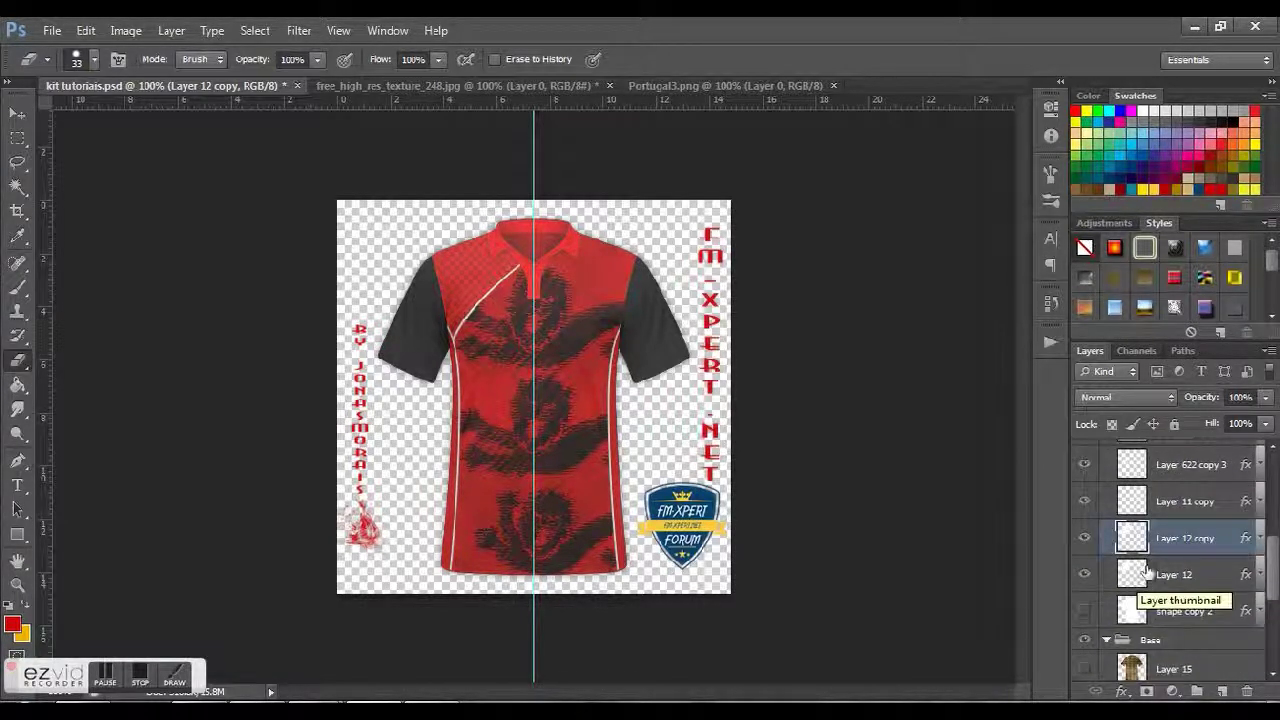
{"action": "scroll", "coordinate": [1137, 580], "scroll_direction": "down", "scroll_amount": 3}
{"action": "left_click", "coordinate": [1205, 607]}
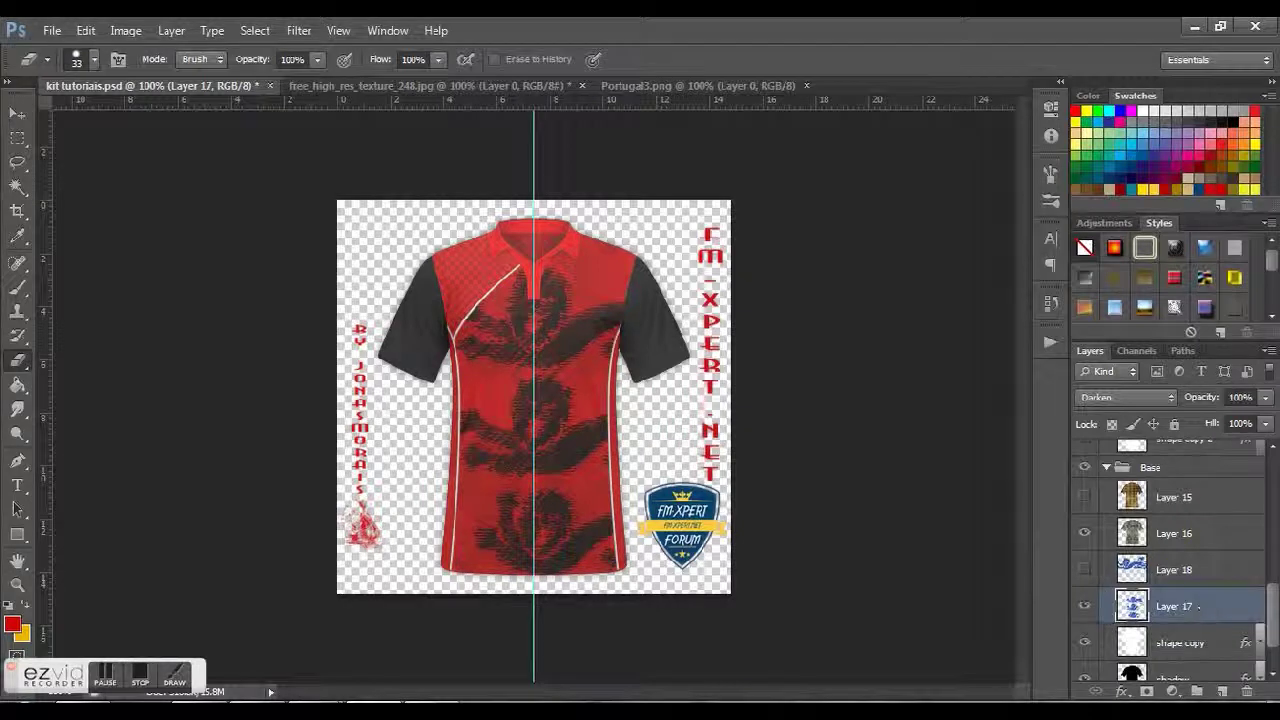
{"action": "left_click", "coordinate": [1238, 396]}
{"action": "type", "text": "10"}
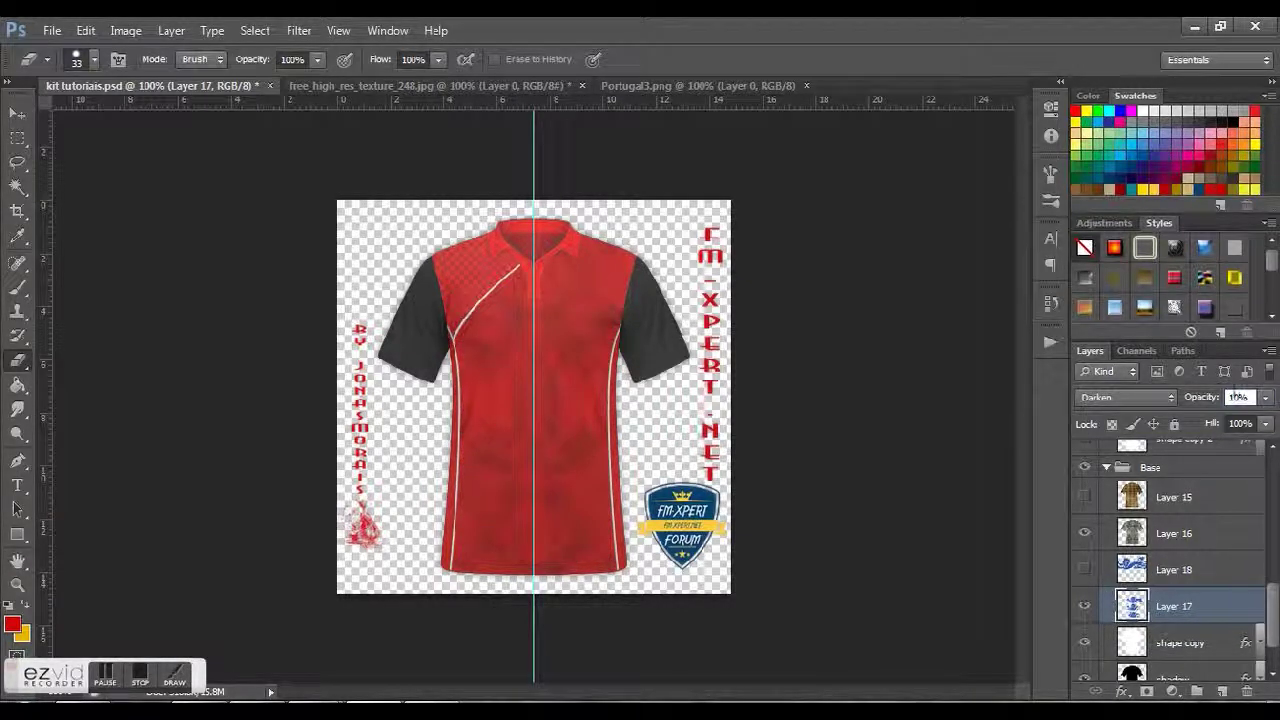
{"action": "type", "text": "30"}
{"action": "key", "text": "Return"}
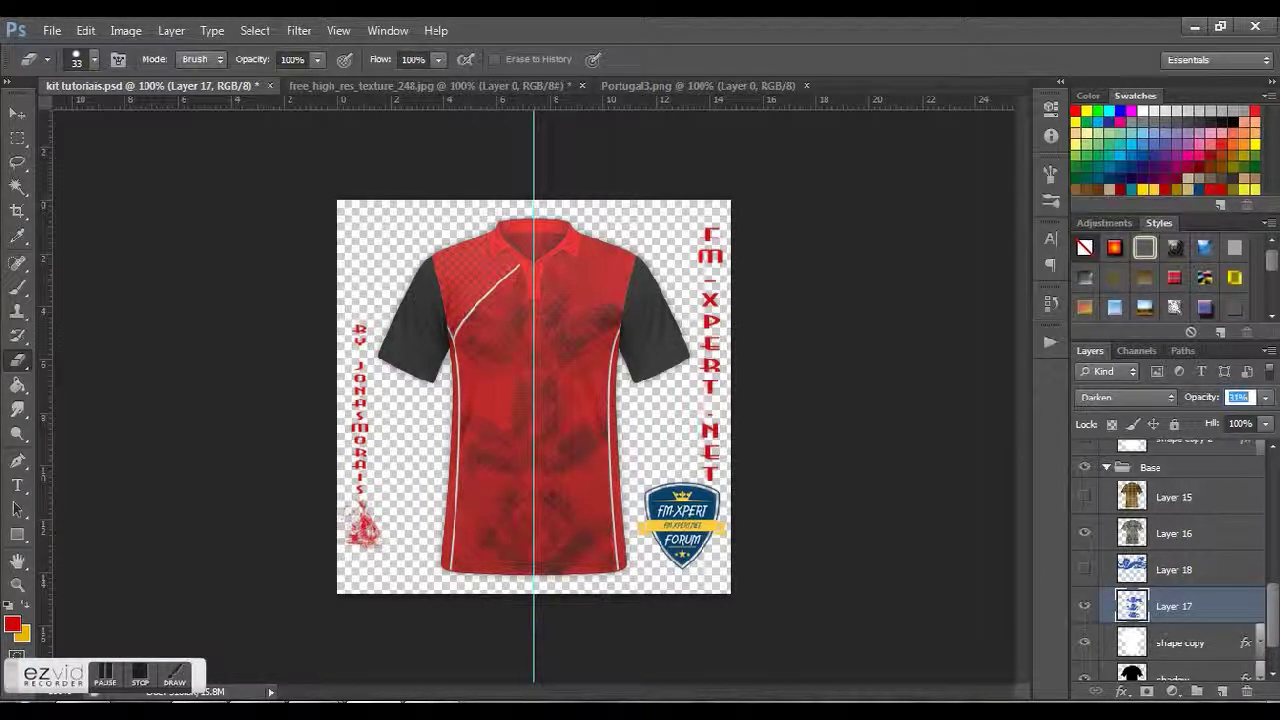
{"action": "key", "text": "Up"}
{"action": "key", "text": "Up"}
Step: Compare the shirt without Layer 16, then move Layer 16 and Layer 17 out of the Base group to just above shape copy 2
{"action": "left_click", "coordinate": [1084, 533]}
{"action": "scroll", "coordinate": [1186, 588], "scroll_direction": "up", "scroll_amount": 1}
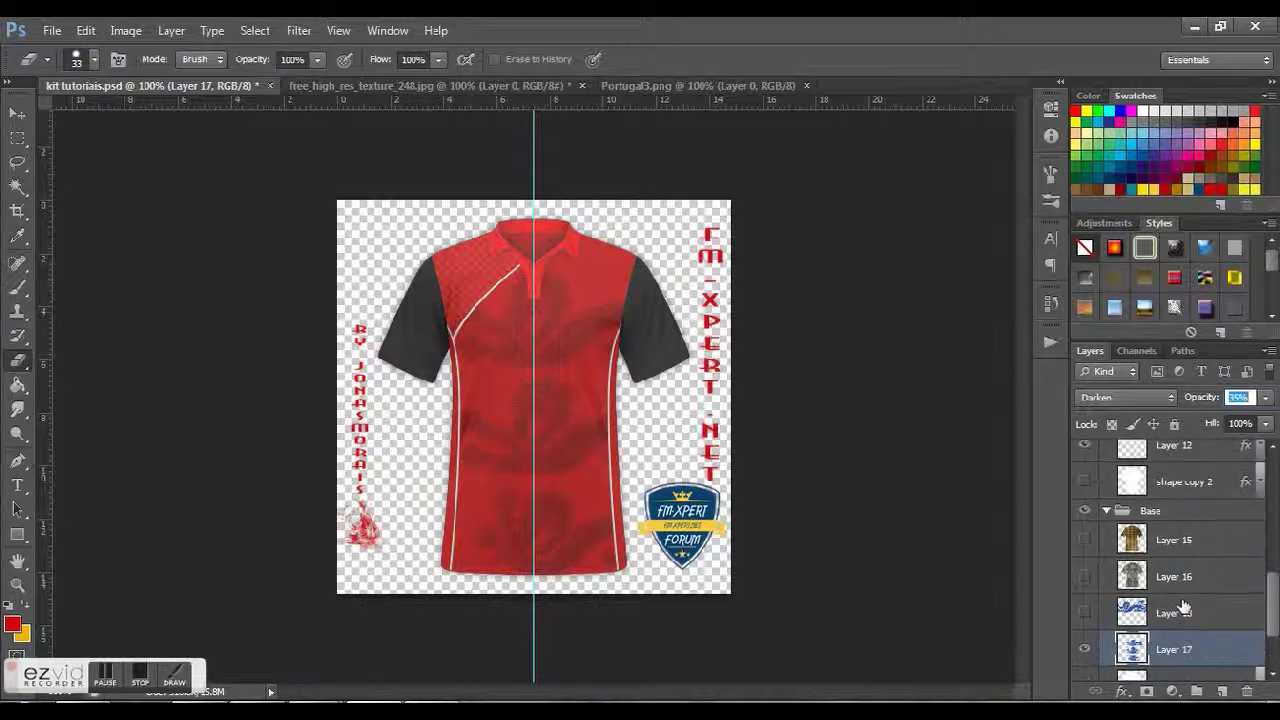
{"action": "left_click", "coordinate": [1084, 576]}
{"action": "left_click", "coordinate": [1180, 577], "text": "ctrl"}
{"action": "left_click_drag", "start_coordinate": [1190, 578], "coordinate": [1186, 466]}
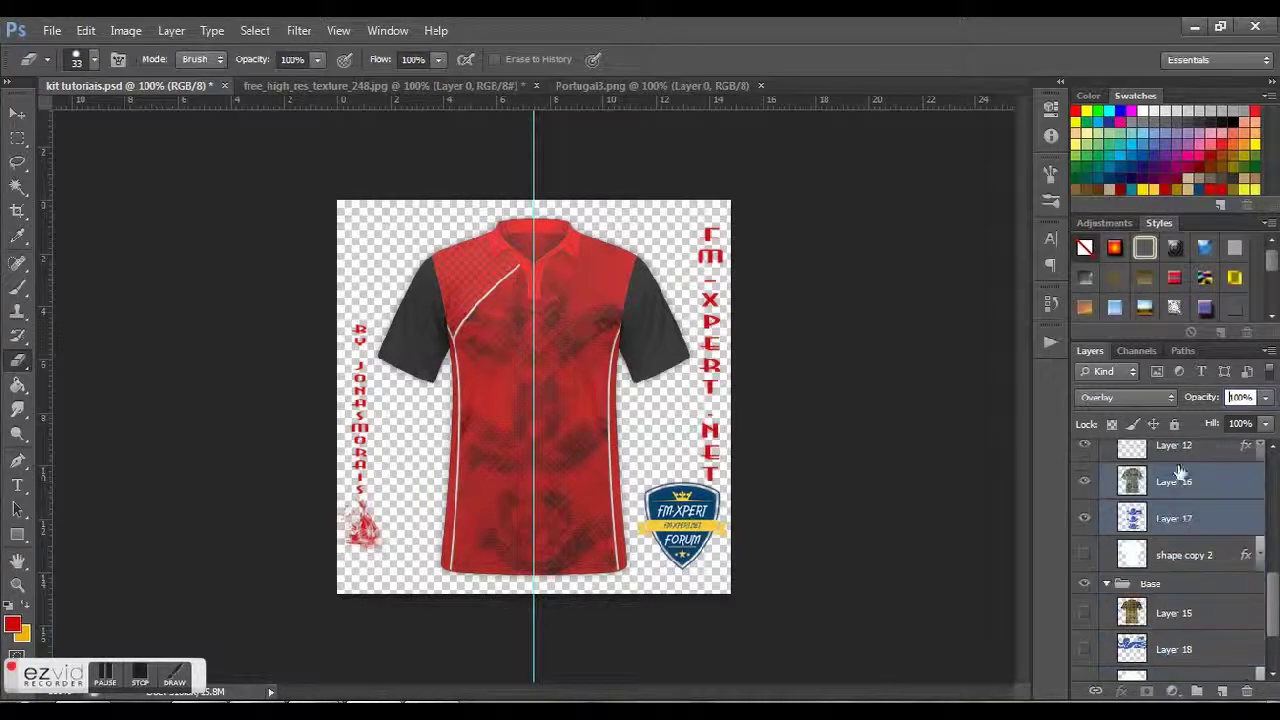
Step: Delete Layer 15 and Layer 18 from the Base group
{"action": "left_click", "coordinate": [1112, 615]}
{"action": "left_click", "coordinate": [1126, 649], "text": "shift"}
{"action": "right_click", "coordinate": [1126, 649]}
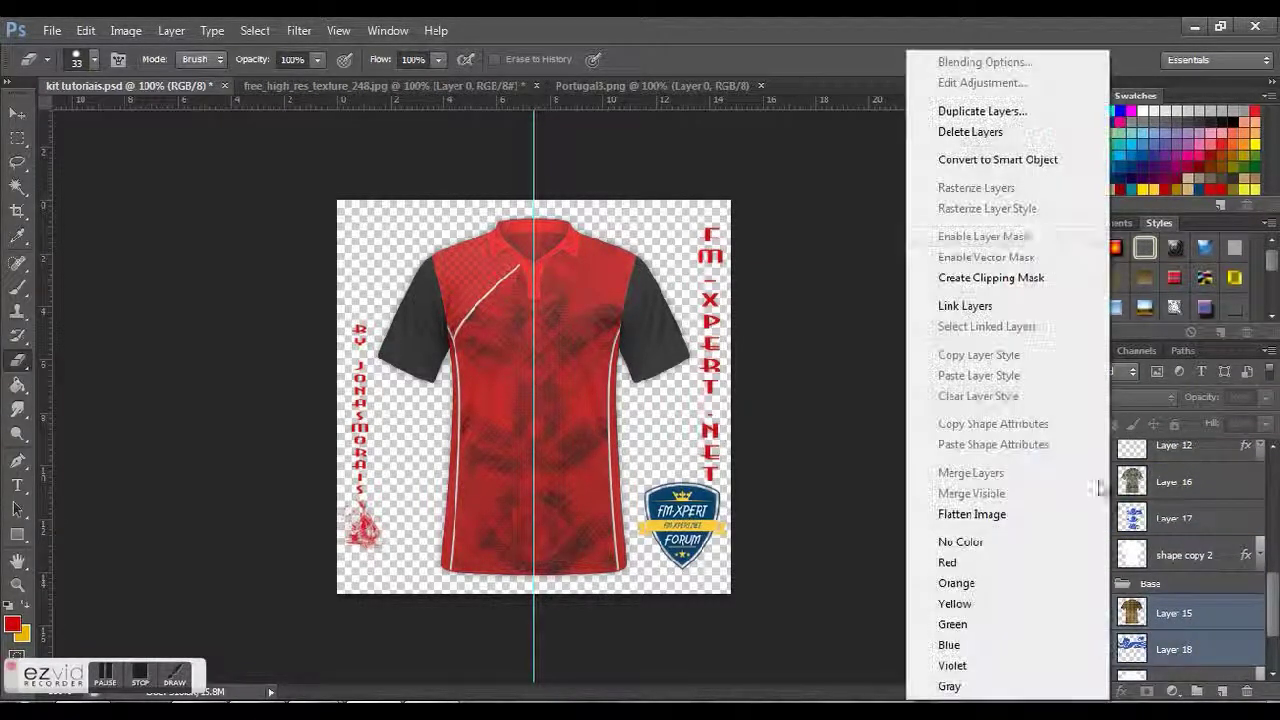
{"action": "left_click", "coordinate": [960, 131]}
{"action": "left_click", "coordinate": [562, 294]}
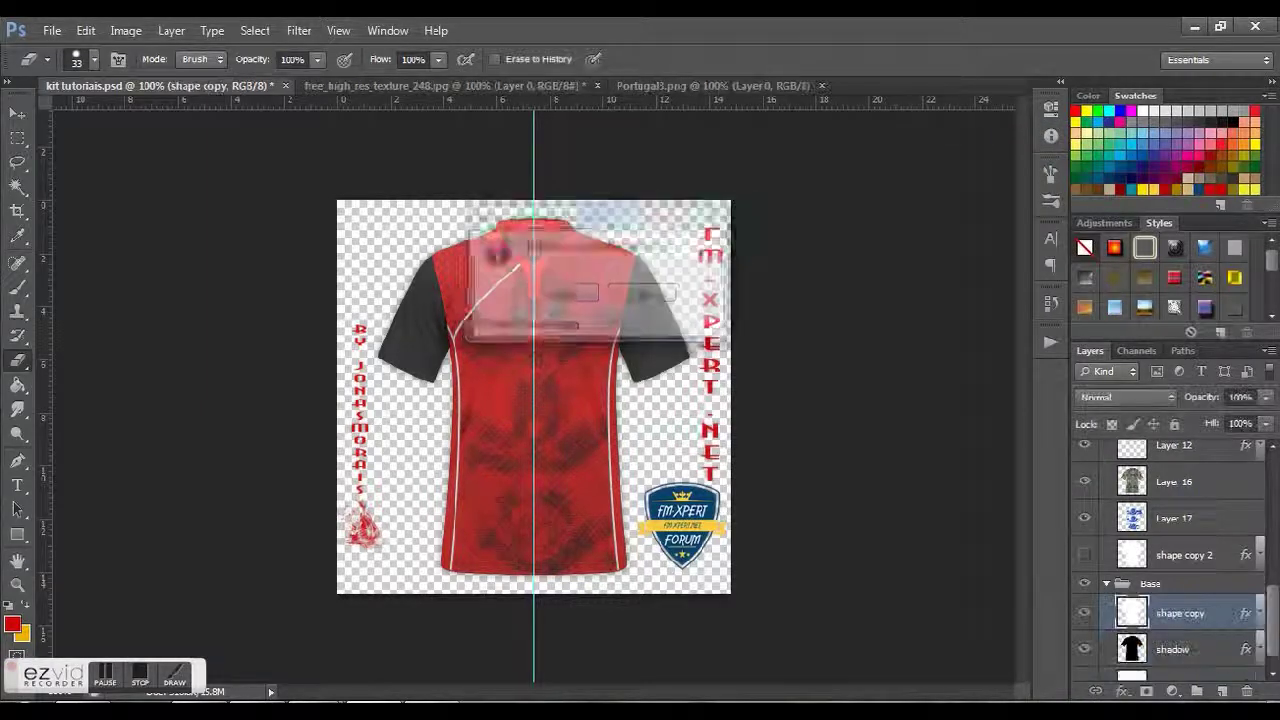
Step: Delete the shape copy 2 layer and collapse the Base group
{"action": "right_click", "coordinate": [1112, 556]}
{"action": "left_click", "coordinate": [962, 132]}
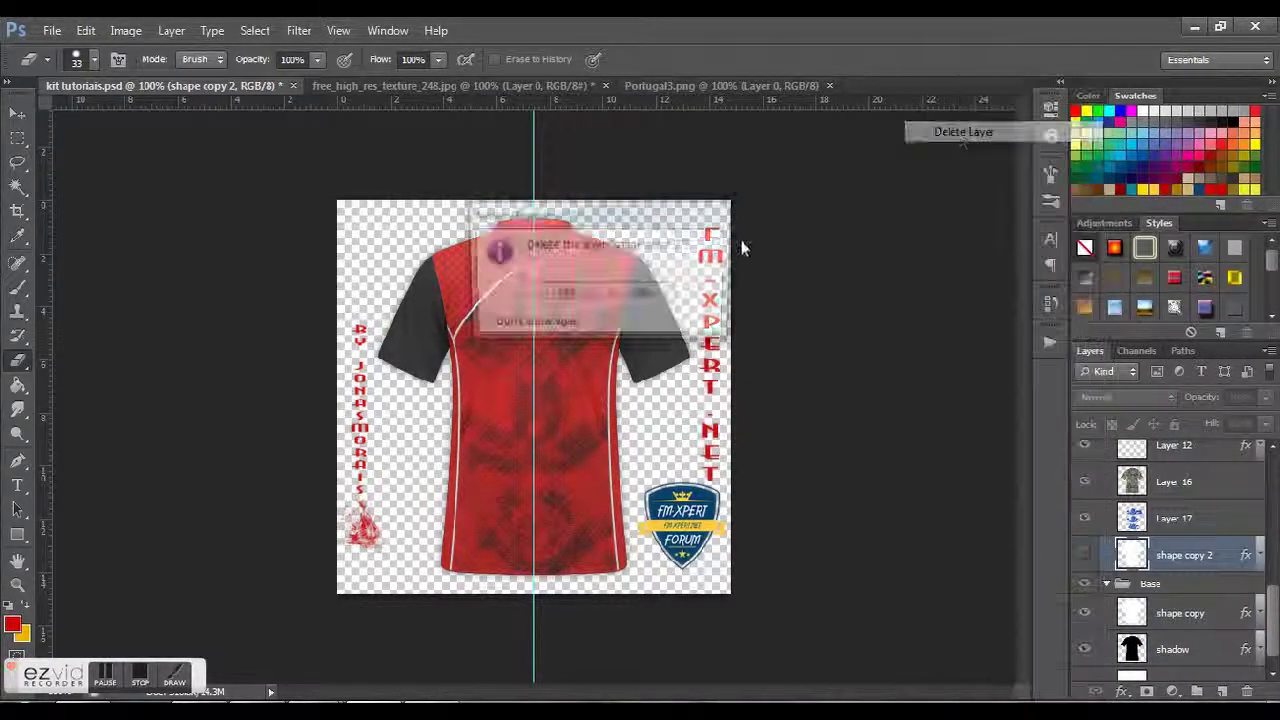
{"action": "left_click", "coordinate": [548, 294]}
{"action": "scroll", "coordinate": [1107, 566], "scroll_direction": "up", "scroll_amount": 1}
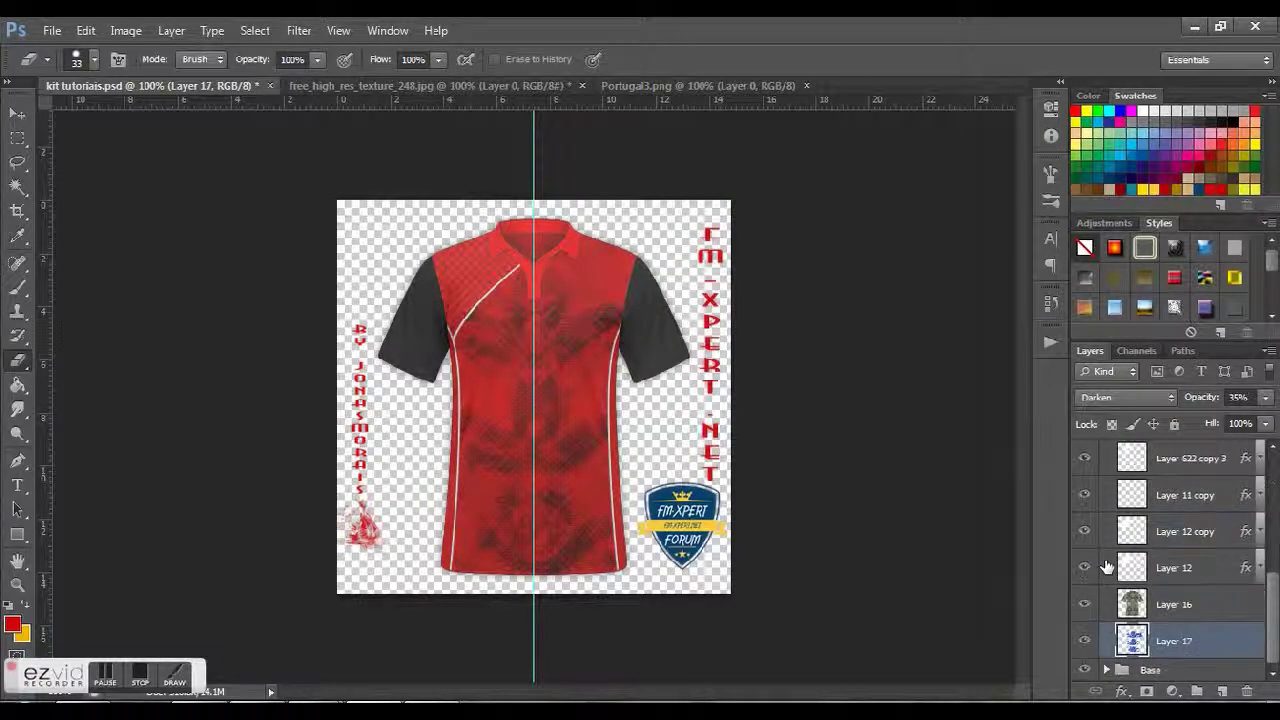
Step: Change the Color Overlay of Layer 389 copy 7, the sleeves, to red ca0000
{"action": "scroll", "coordinate": [1110, 566], "scroll_direction": "up", "scroll_amount": 3}
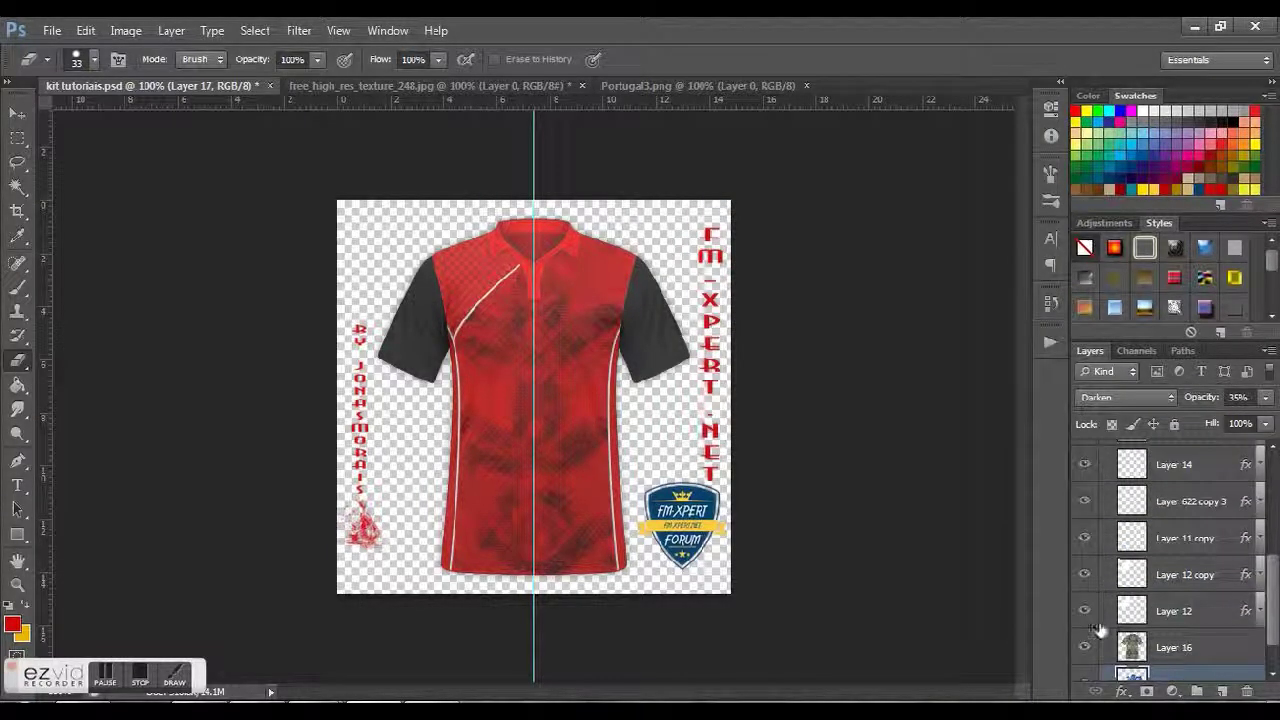
{"action": "scroll", "coordinate": [1098, 630], "scroll_direction": "up", "scroll_amount": 2}
{"action": "scroll", "coordinate": [1100, 605], "scroll_direction": "up", "scroll_amount": 2}
{"action": "scroll", "coordinate": [1100, 593], "scroll_direction": "up", "scroll_amount": 1}
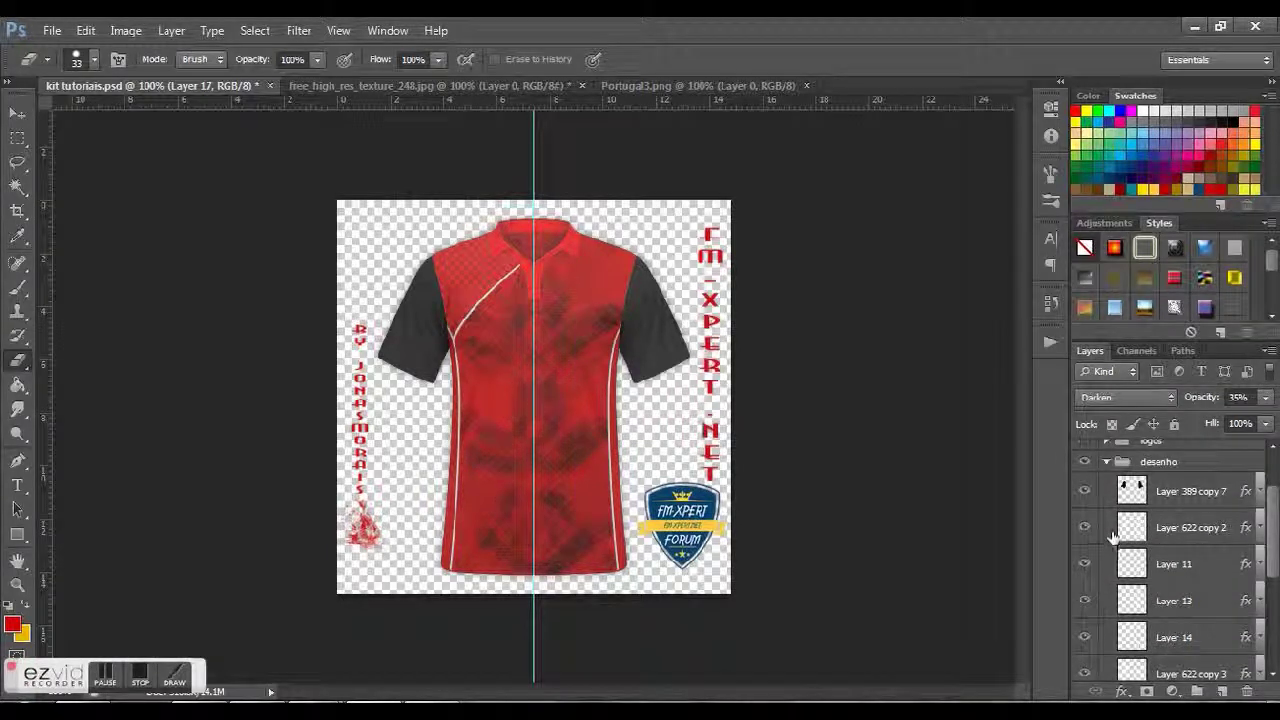
{"action": "double_click", "coordinate": [1106, 494]}
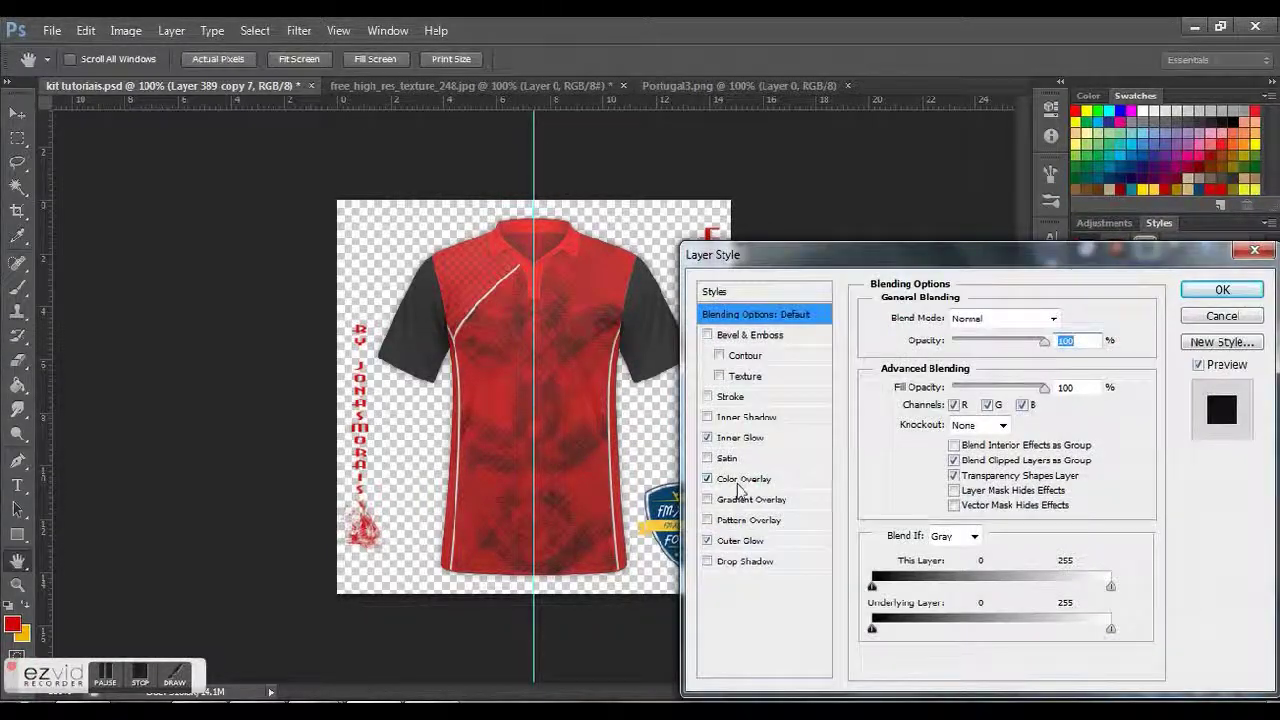
{"action": "left_click", "coordinate": [742, 479]}
{"action": "left_click", "coordinate": [1069, 319]}
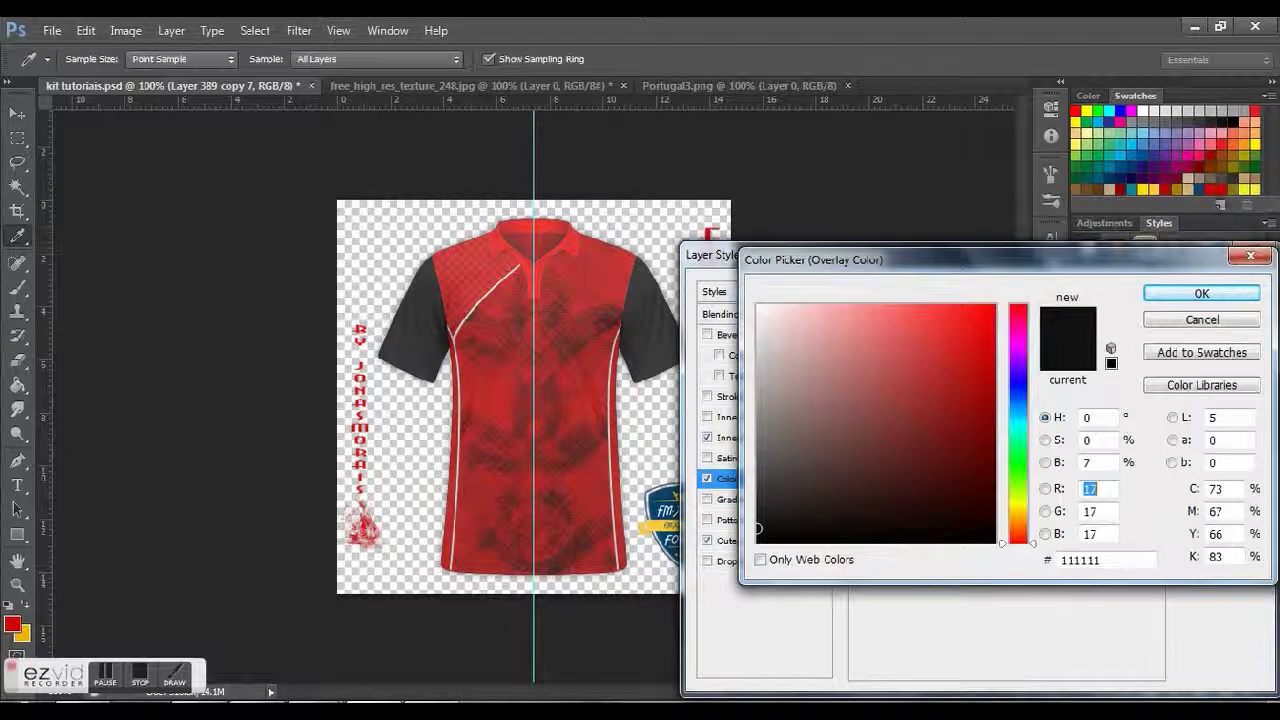
{"action": "left_click", "coordinate": [1224, 184]}
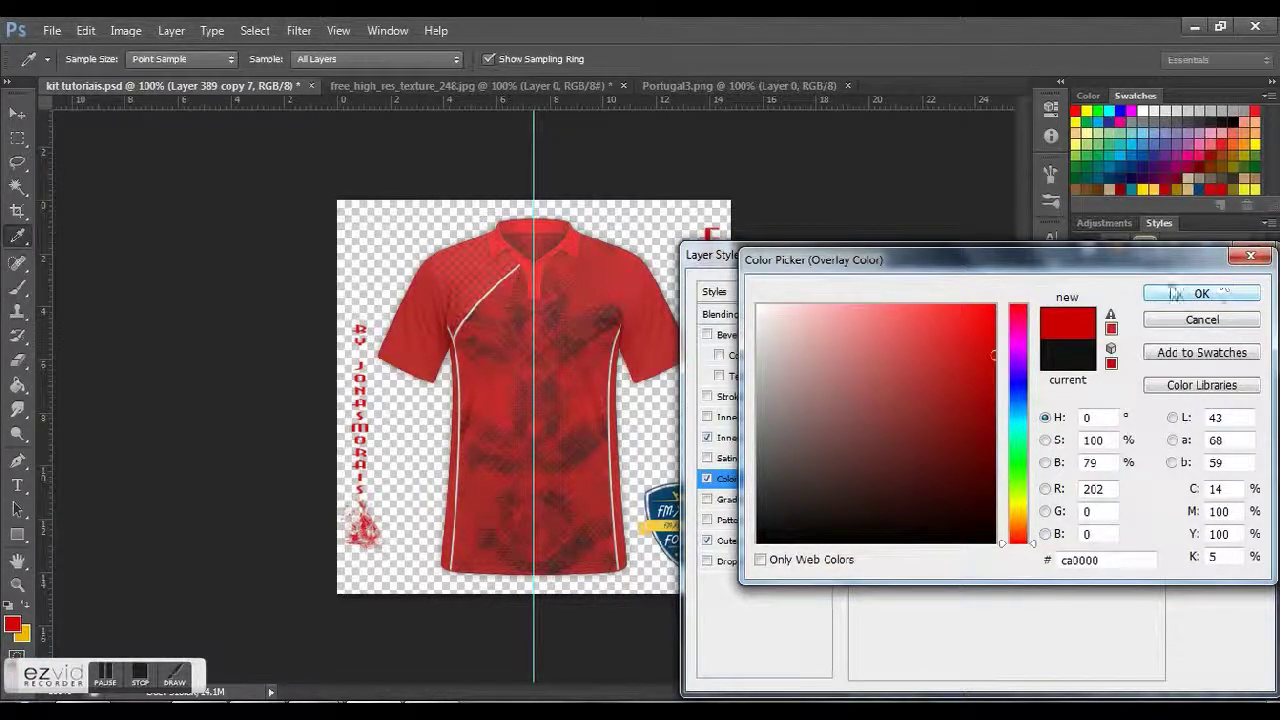
{"action": "left_click", "coordinate": [1203, 293]}
{"action": "left_click", "coordinate": [1222, 287]}
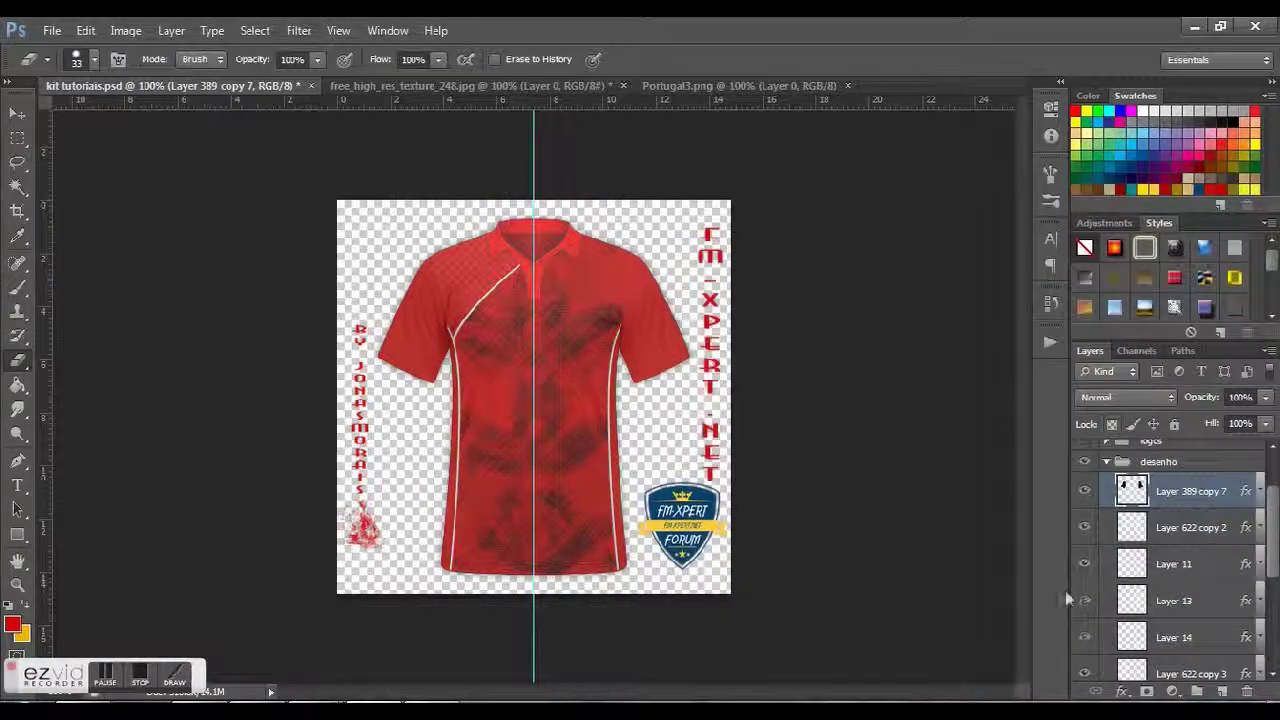
Step: Collapse the desenho group and make the logos group visible on the shirt
{"action": "scroll", "coordinate": [1130, 580], "scroll_direction": "up", "scroll_amount": 3}
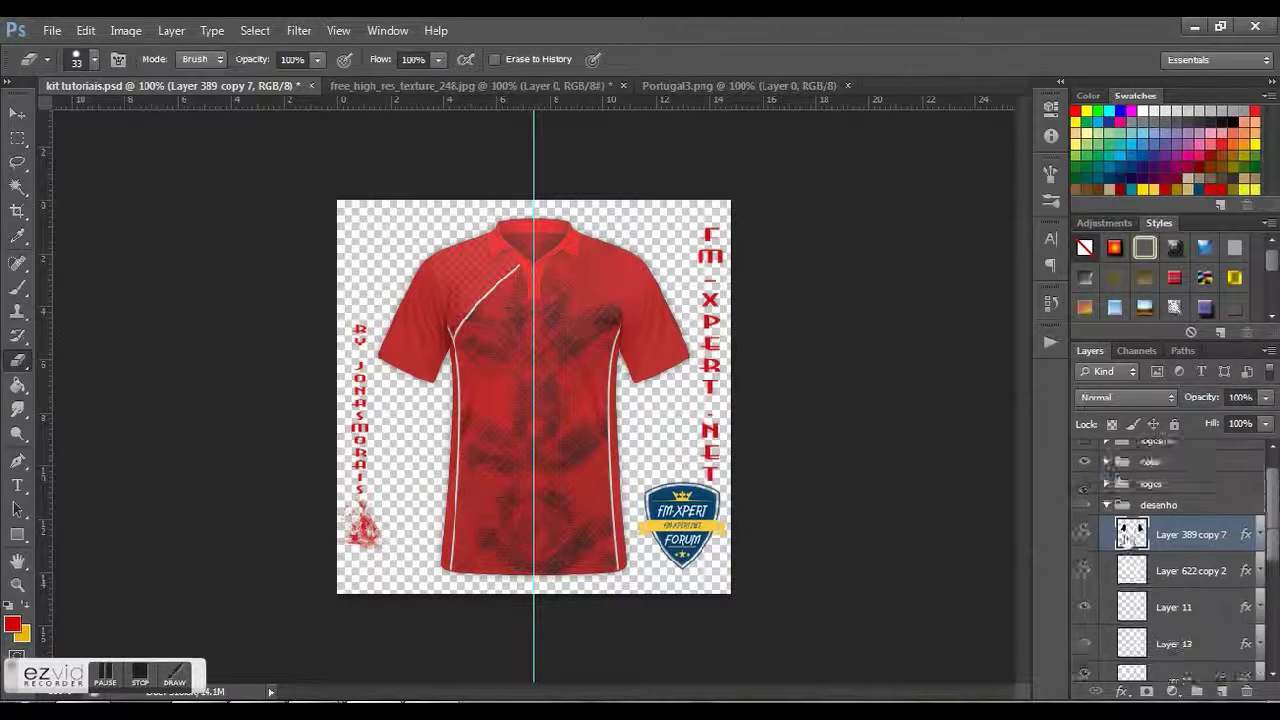
{"action": "left_click", "coordinate": [1104, 506]}
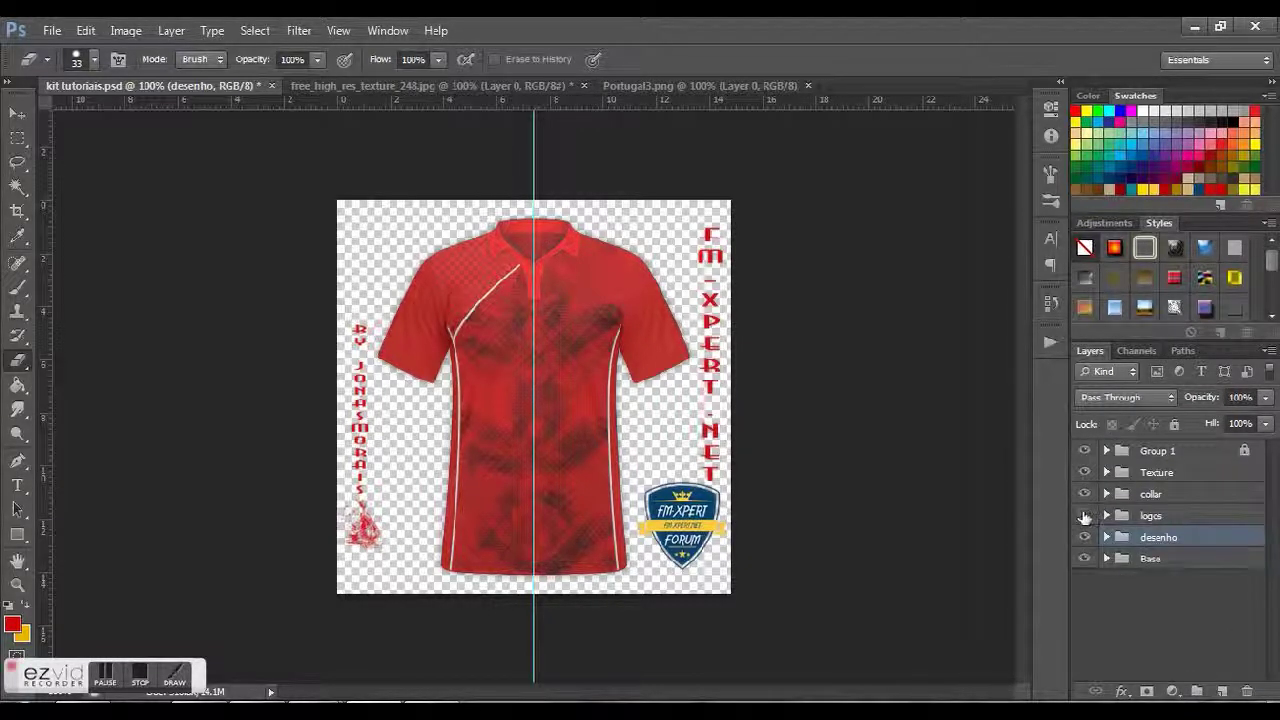
{"action": "left_click", "coordinate": [1084, 516]}
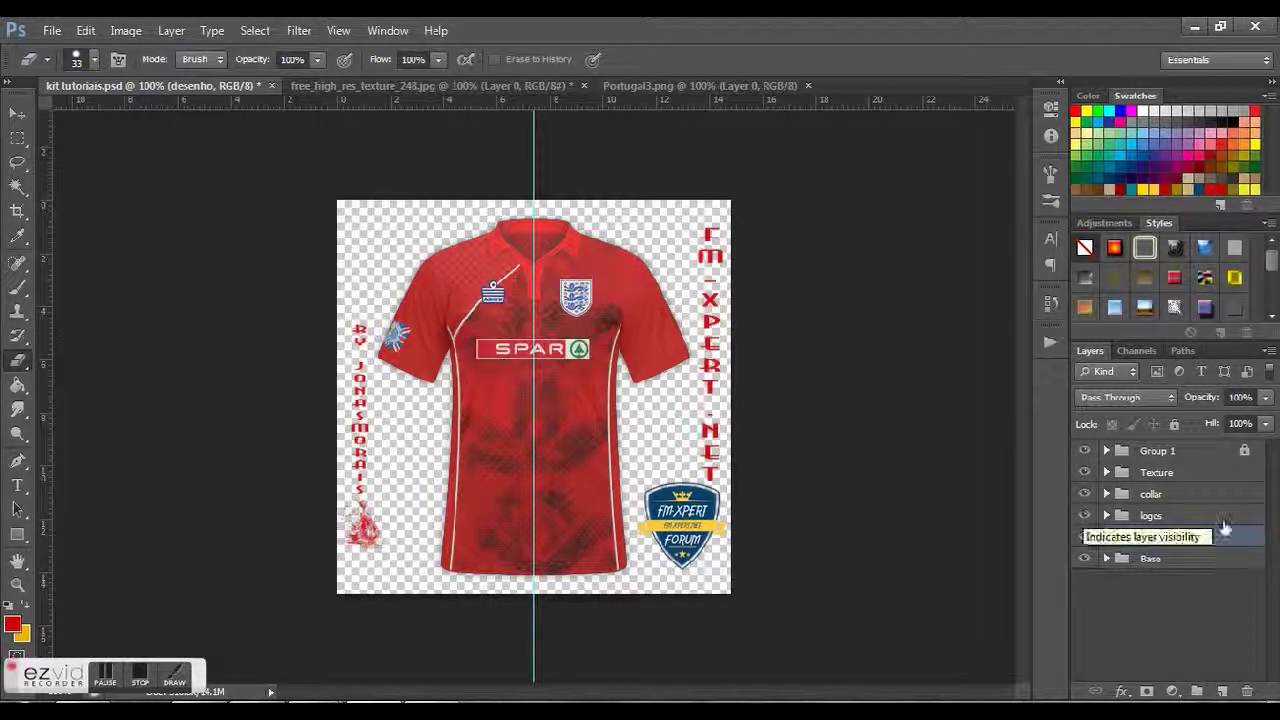